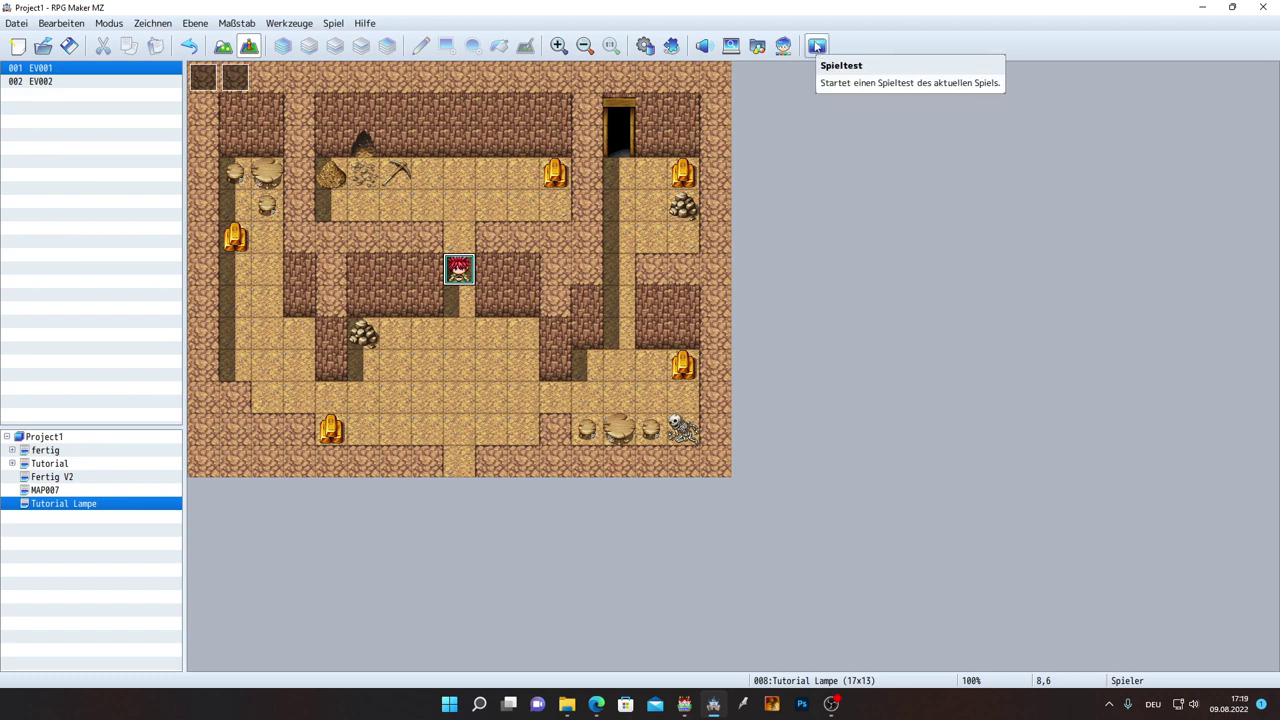
Step: Playtest the Tutorial Lampe map, walk the character through the dark cave to view the lamp light in each direction, and close the test
{"action": "left_click", "coordinate": [817, 46]}
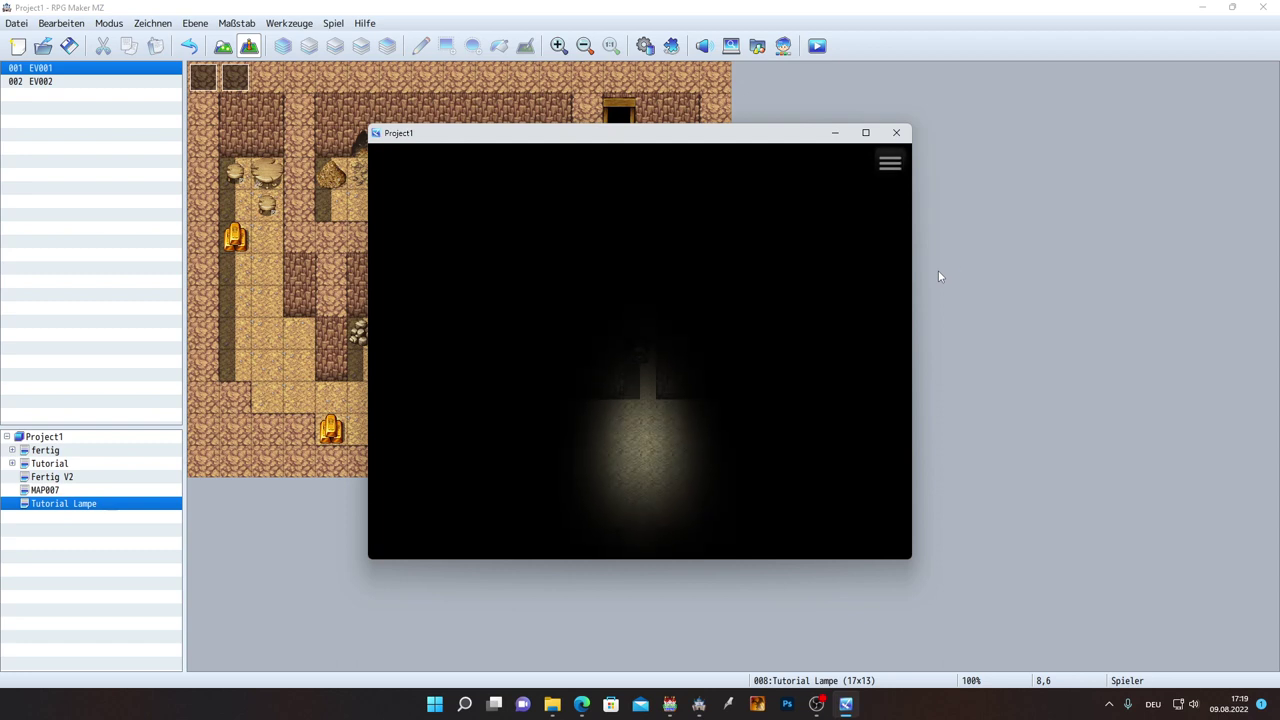
{"action": "key", "text": "Left"}
{"action": "key", "text": "Right"}
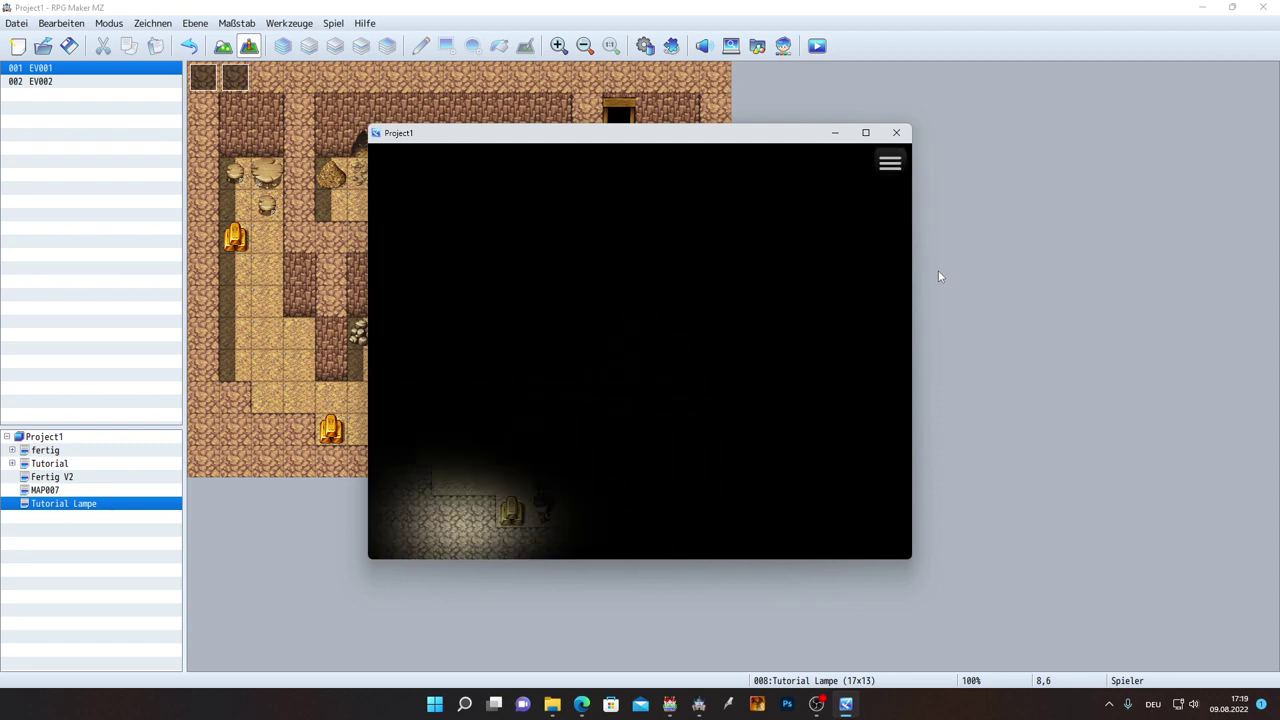
{"action": "key", "text": "Up"}
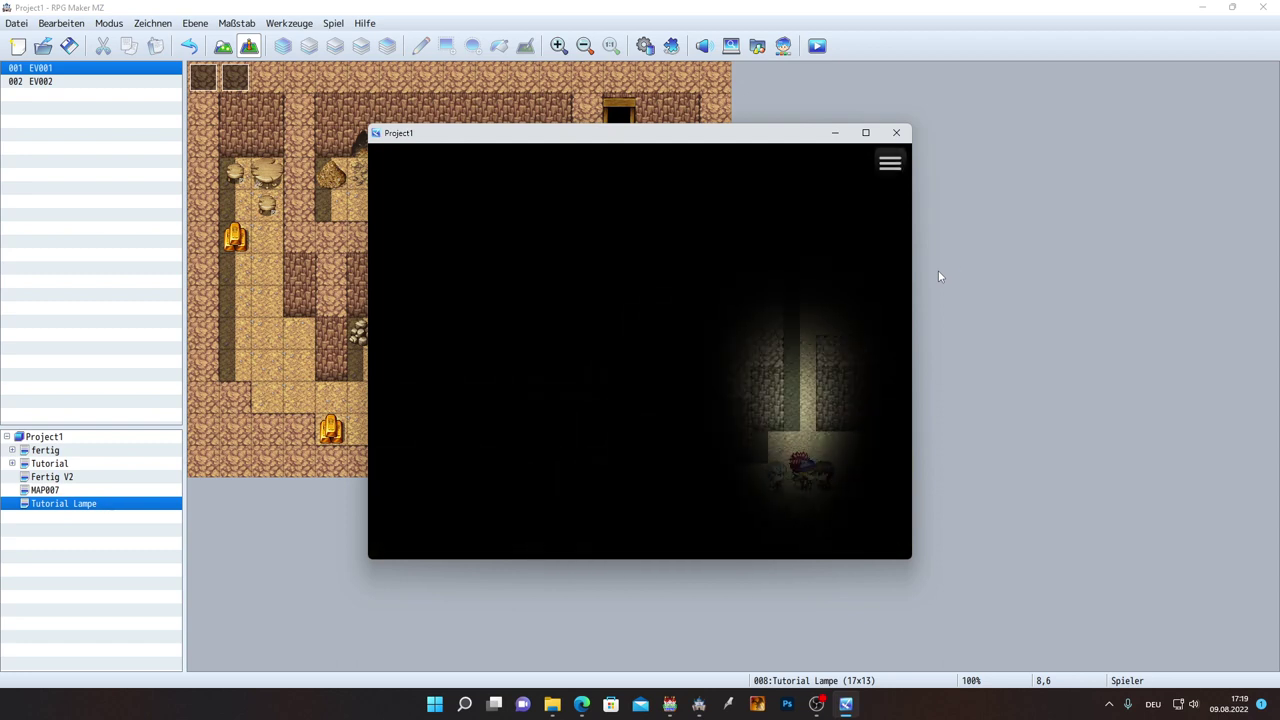
{"action": "key", "text": "Down"}
{"action": "key", "text": "Left"}
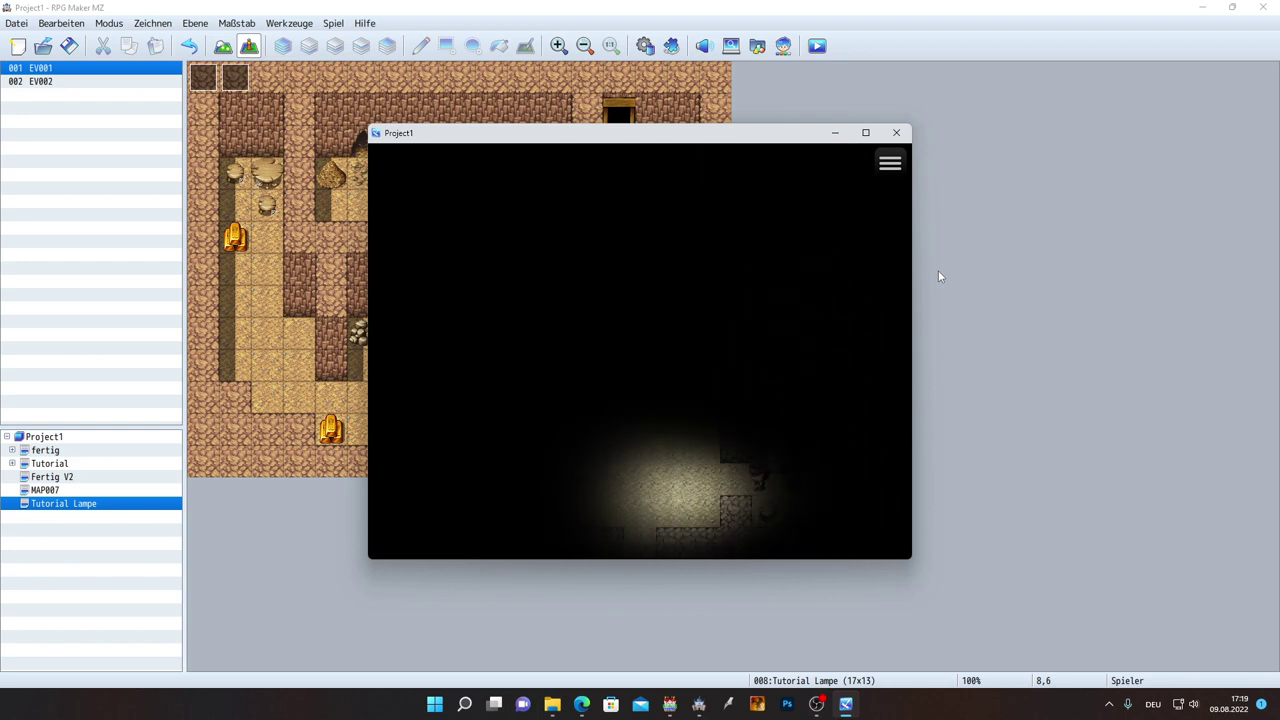
{"action": "key", "text": "Up"}
{"action": "key", "text": "Left"}
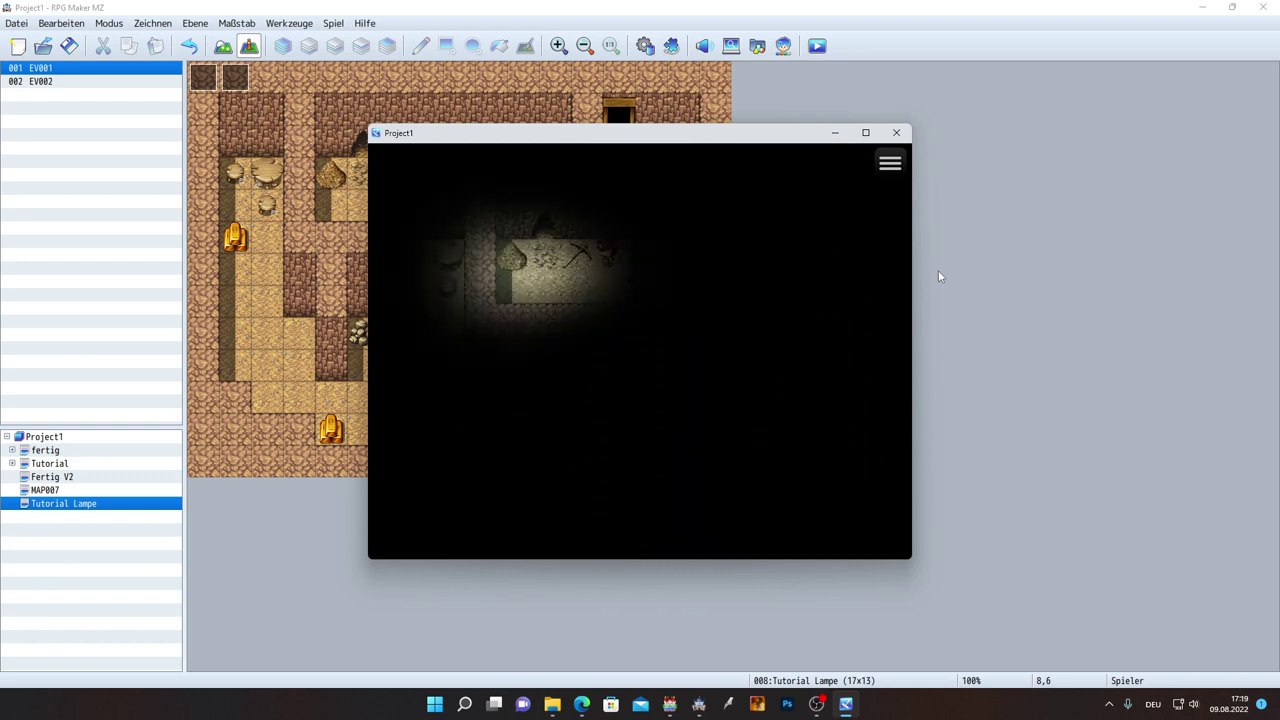
{"action": "key", "text": "Right"}
{"action": "key", "text": "Down"}
{"action": "key", "text": "Left"}
{"action": "key", "text": "Left"}
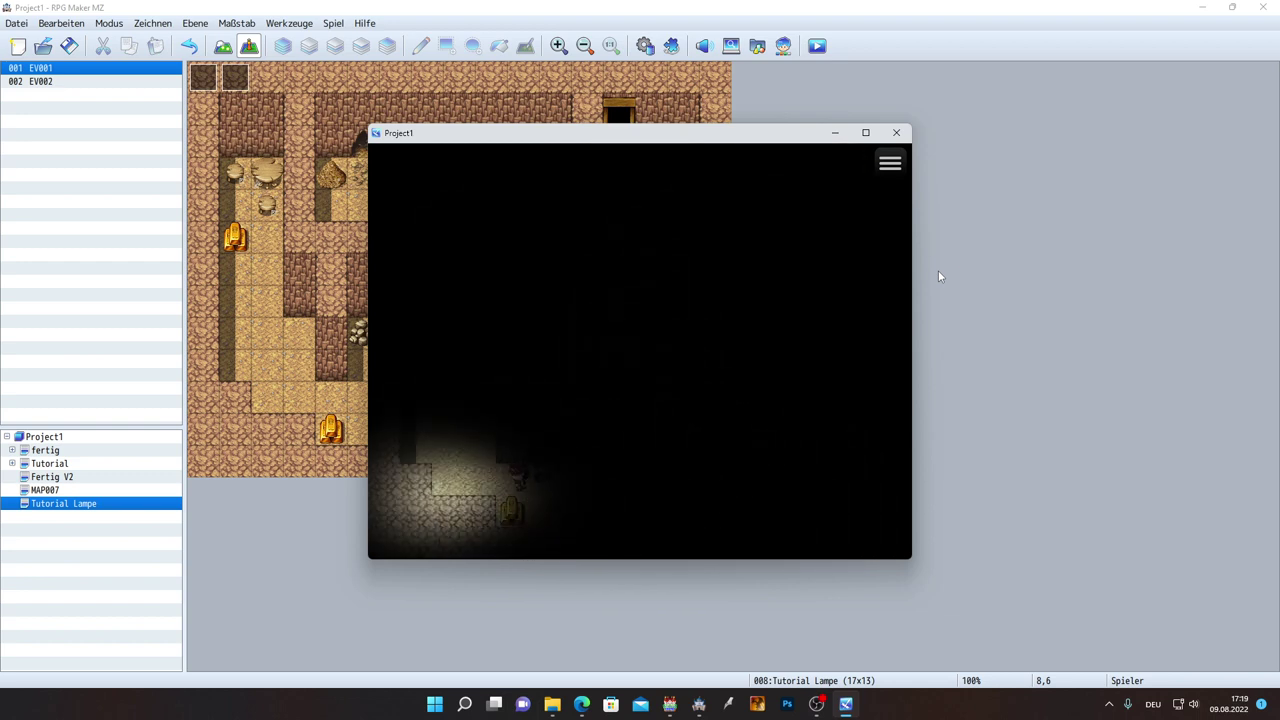
{"action": "key", "text": "Up"}
{"action": "key", "text": "Down"}
{"action": "key", "text": "Down"}
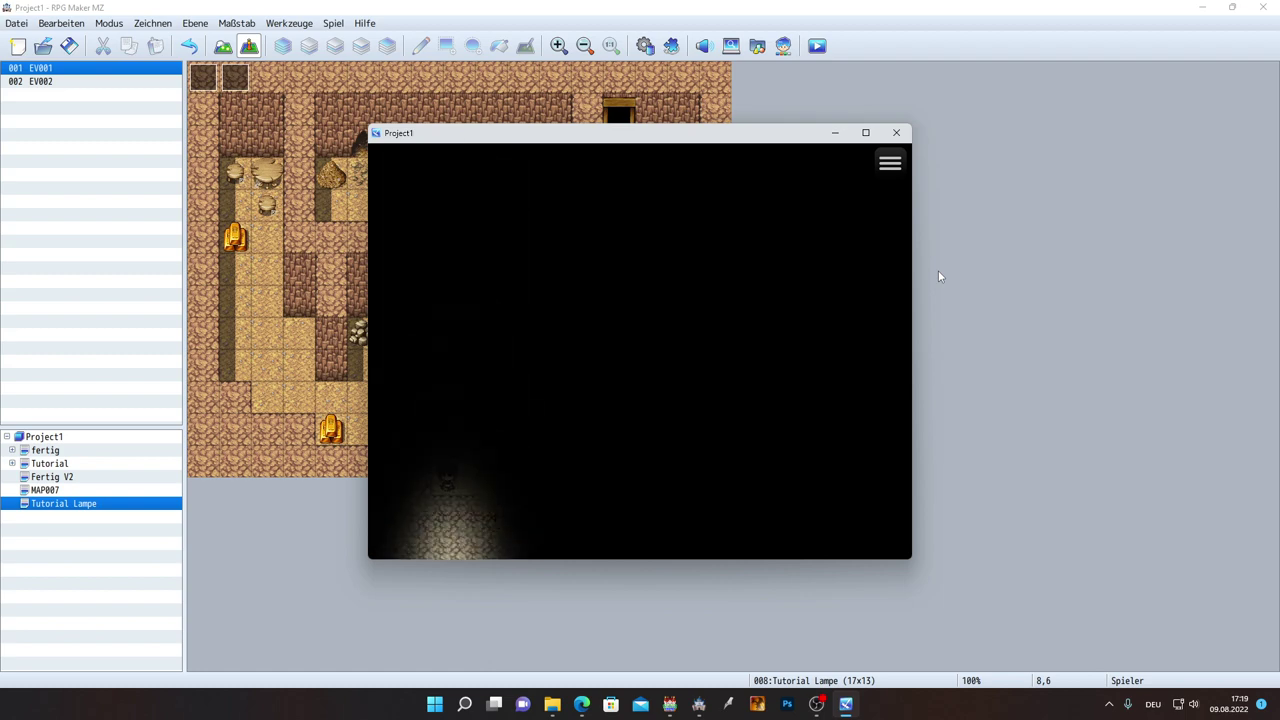
{"action": "key", "text": "Right"}
{"action": "key", "text": "Up"}
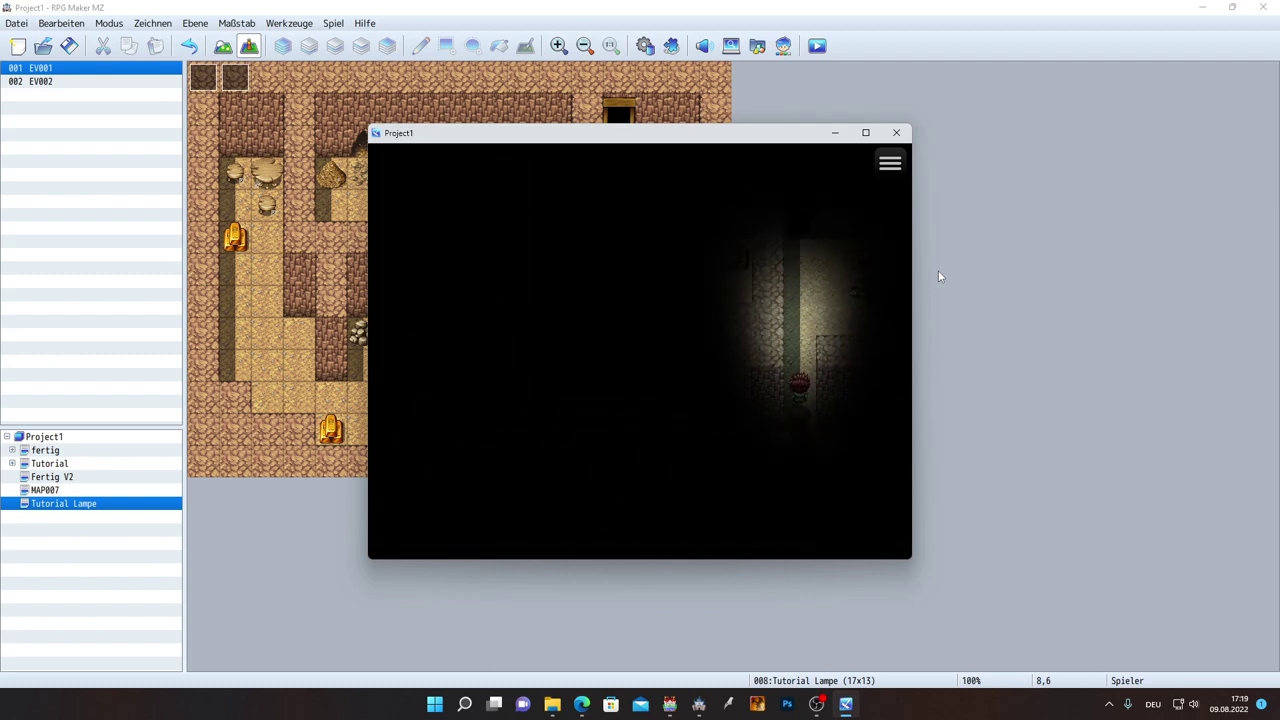
{"action": "left_click", "coordinate": [896, 132]}
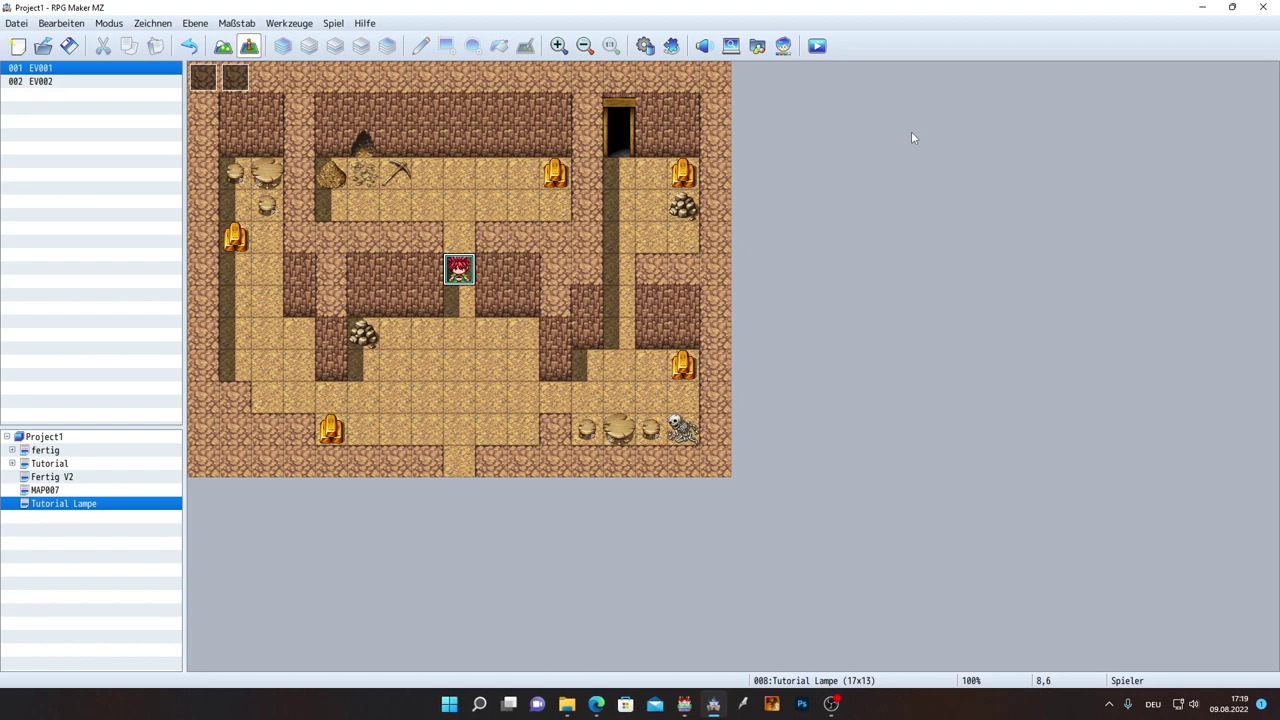
Step: Delete the events EV001 and EV002 from the Tutorial Lampe map
{"action": "left_click", "coordinate": [682, 170]}
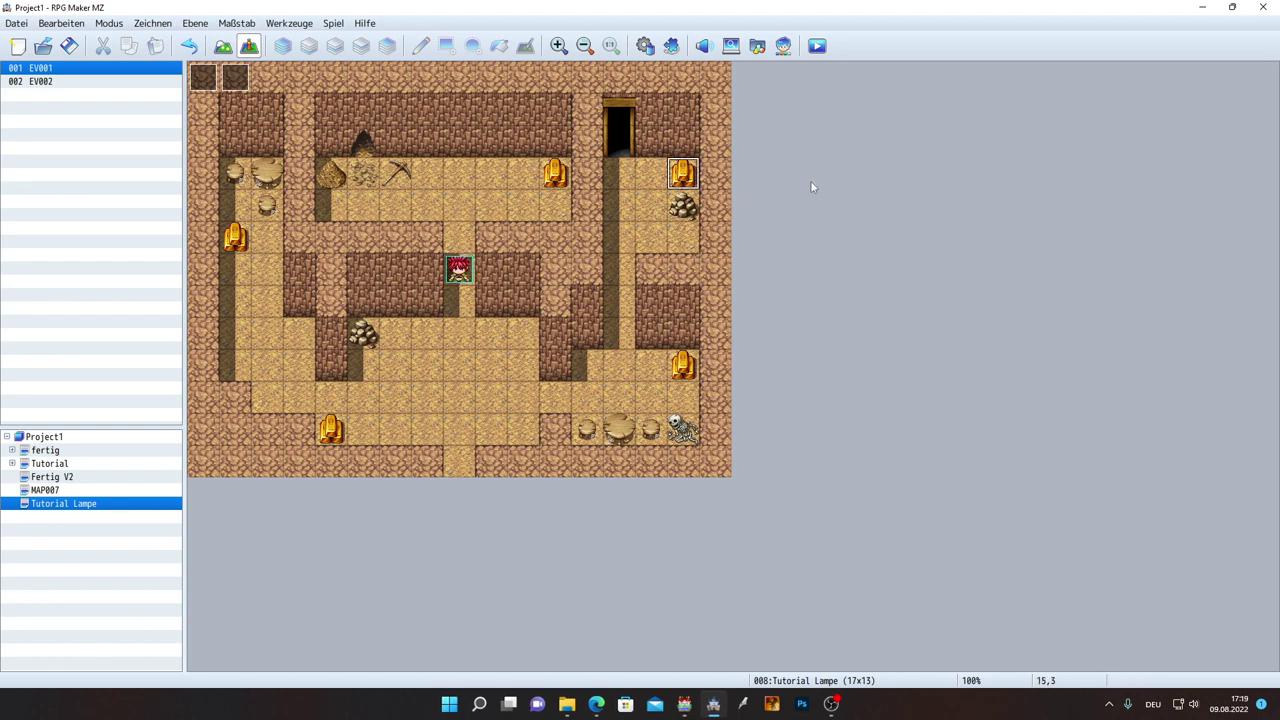
{"action": "left_click", "coordinate": [466, 274]}
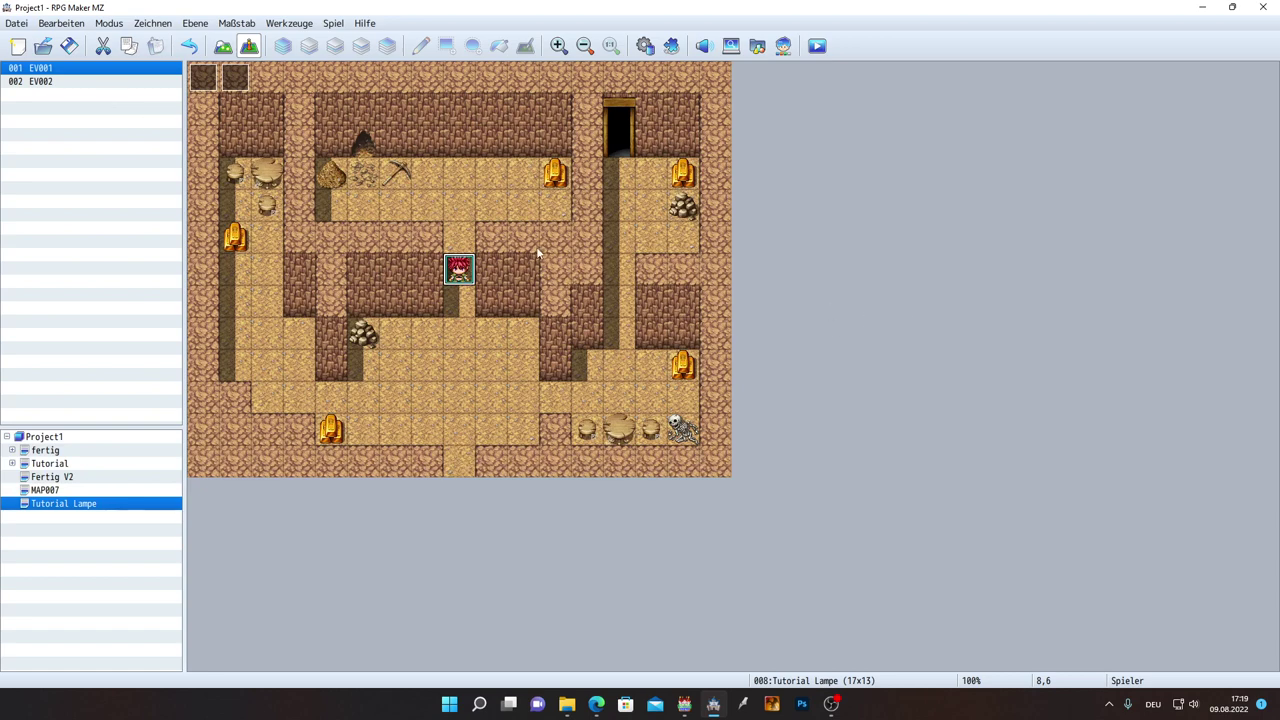
{"action": "left_click", "coordinate": [213, 88]}
{"action": "key", "text": "Delete"}
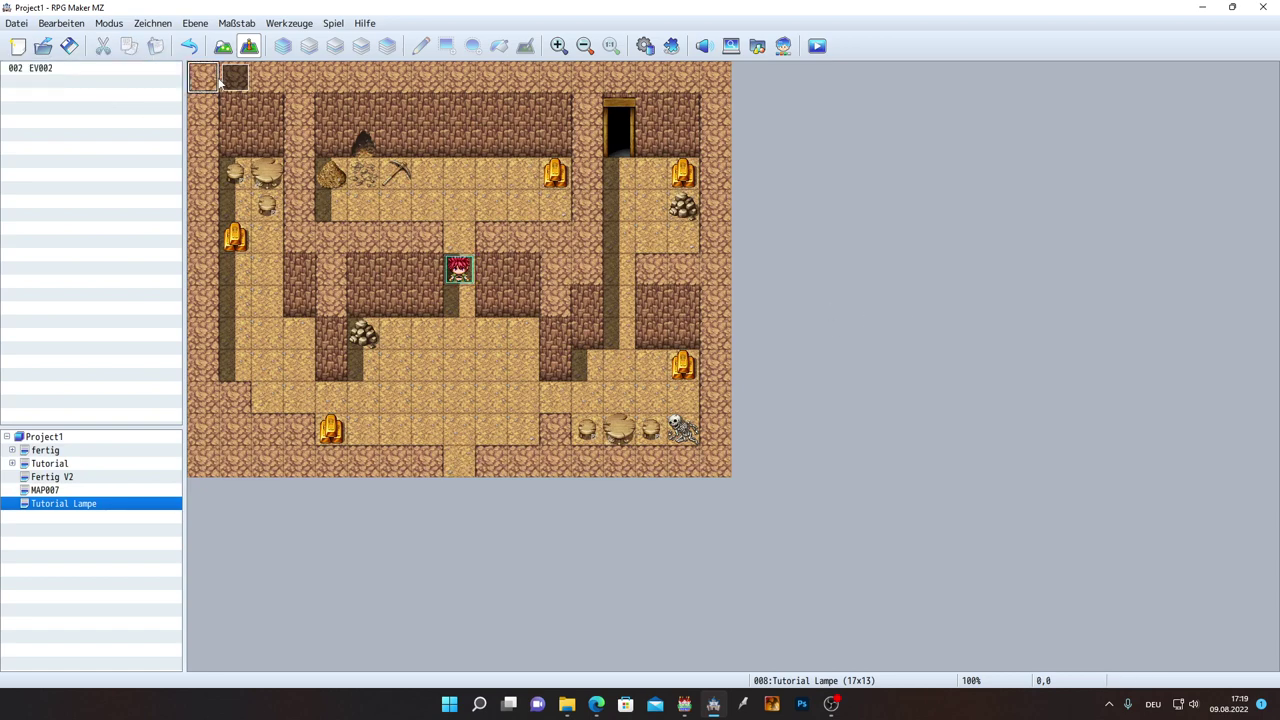
{"action": "left_click", "coordinate": [226, 80]}
{"action": "key", "text": "Delete"}
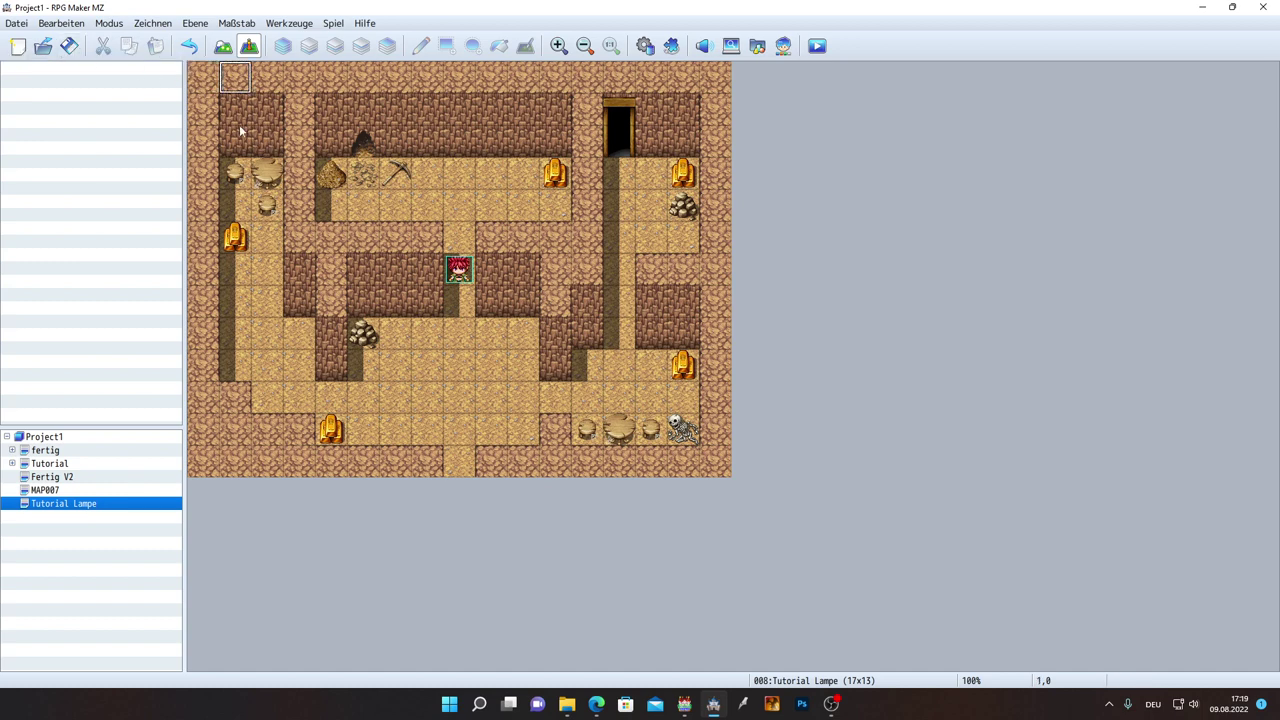
{"action": "left_click", "coordinate": [452, 270]}
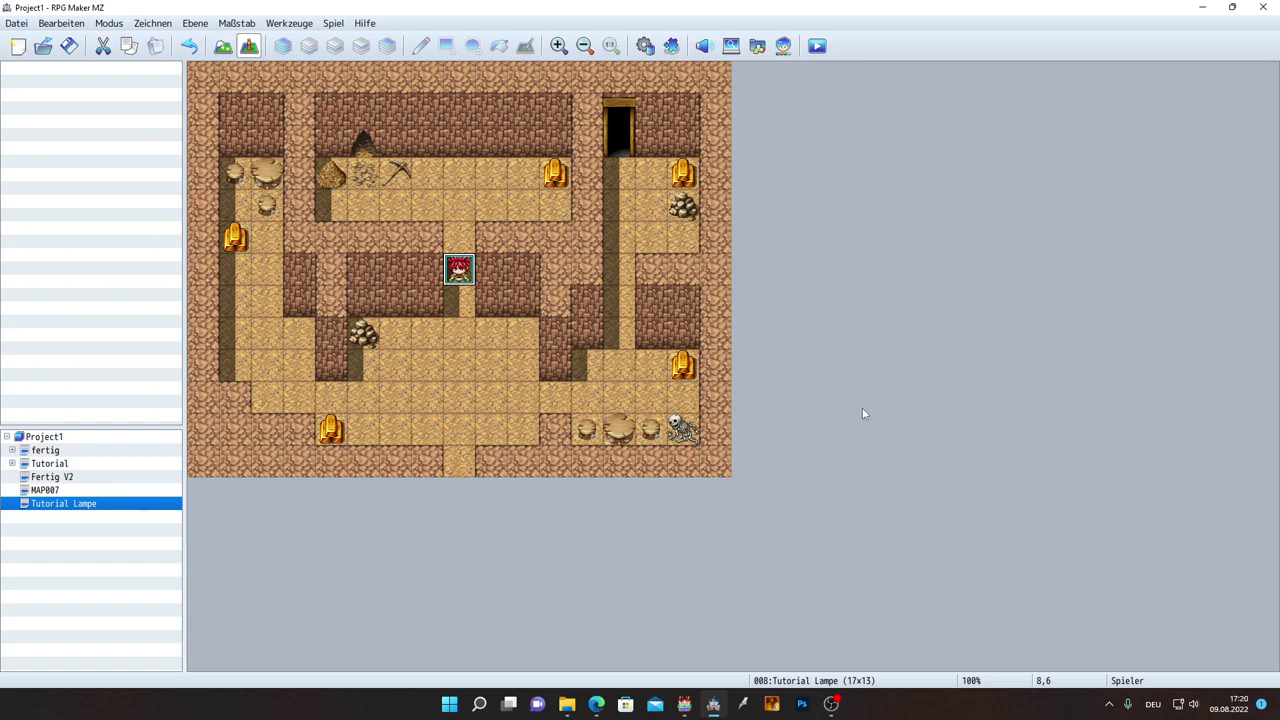
Step: Launch Photoshop and GIMP
{"action": "left_click", "coordinate": [801, 703]}
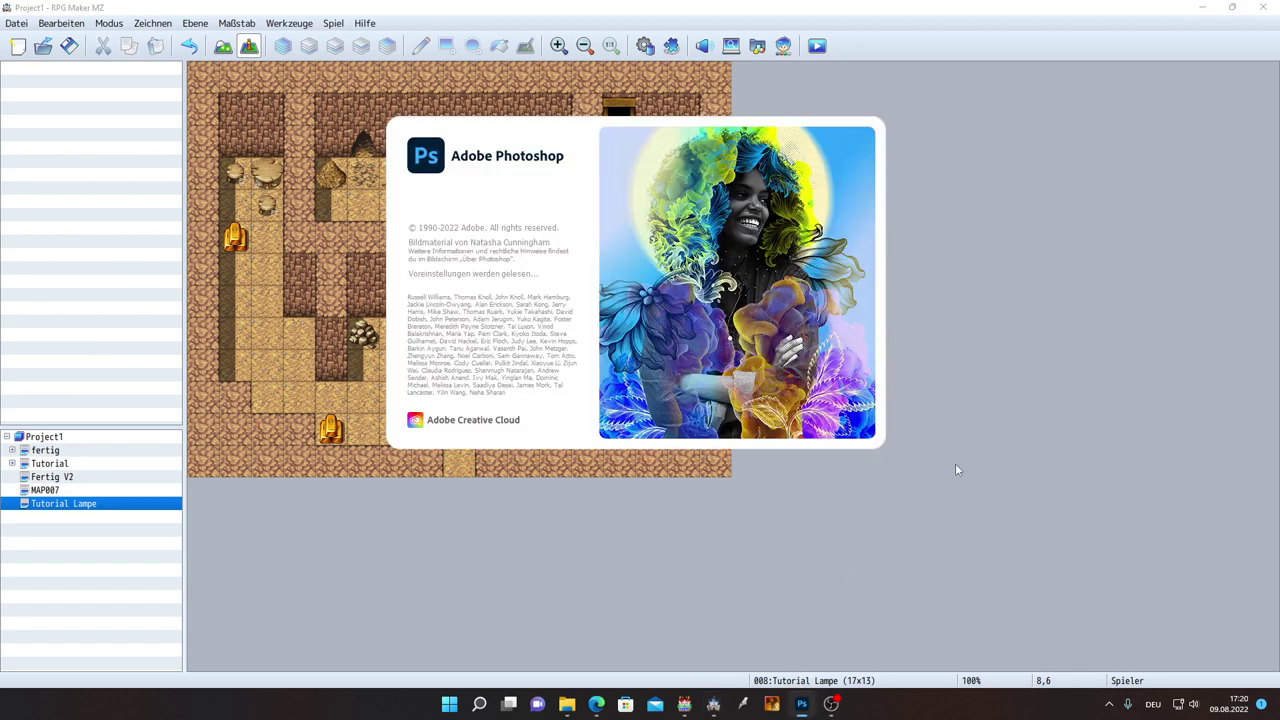
{"action": "key", "text": "super"}
{"action": "type", "text": "gimp"}
{"action": "key", "text": "Return"}
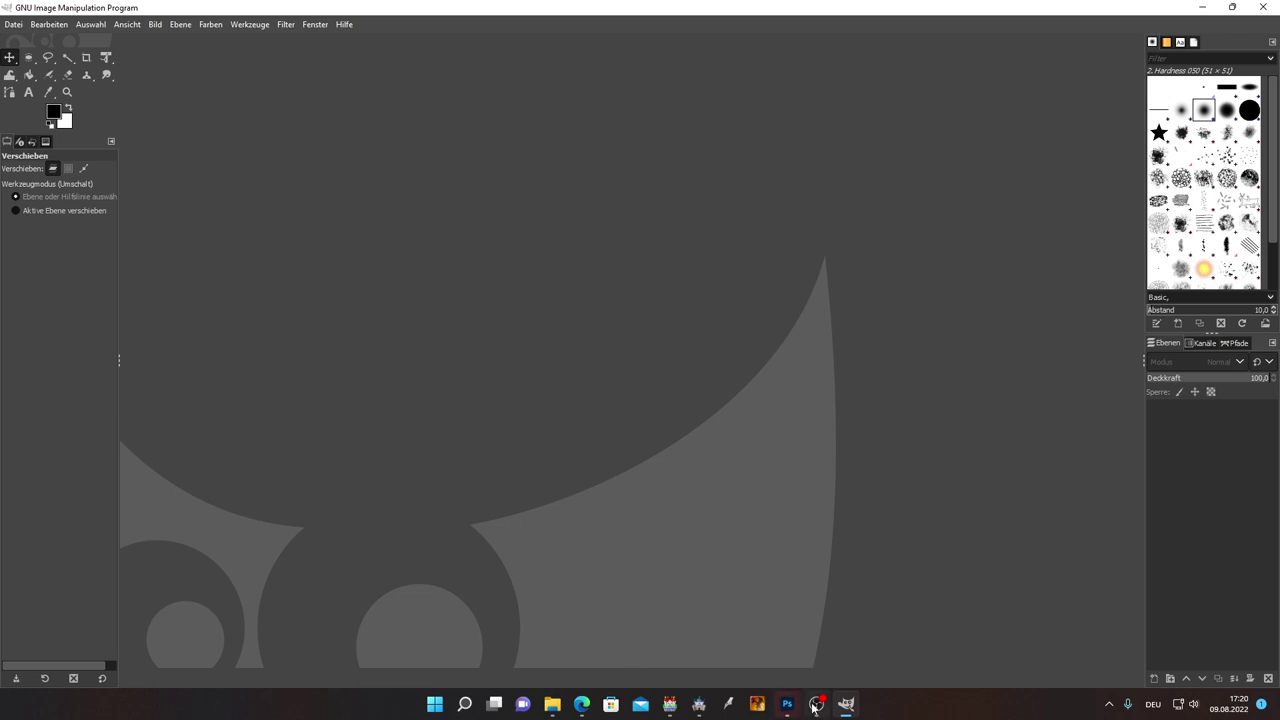
Step: Look at Photoshop's start screen, return to GIMP and open the settings for a new image
{"action": "left_click", "coordinate": [846, 704]}
{"action": "left_click", "coordinate": [846, 704]}
{"action": "left_click", "coordinate": [798, 703]}
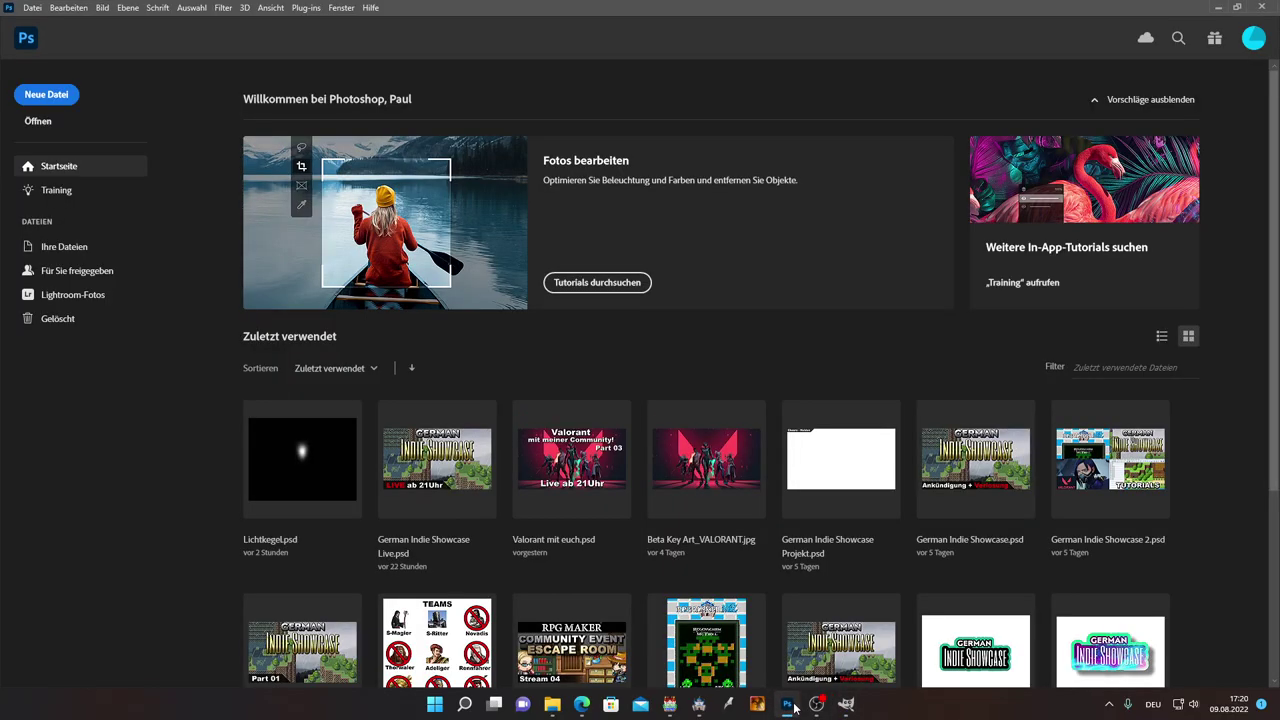
{"action": "left_click", "coordinate": [798, 703]}
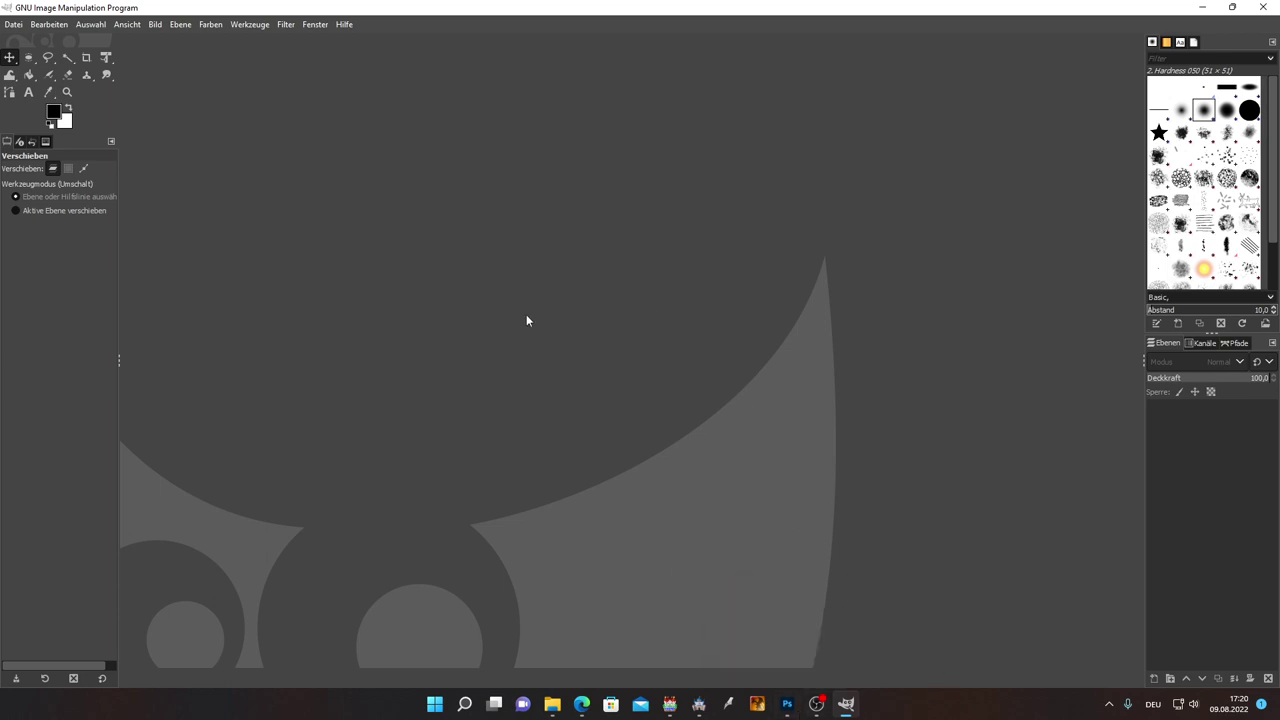
{"action": "left_click", "coordinate": [13, 24]}
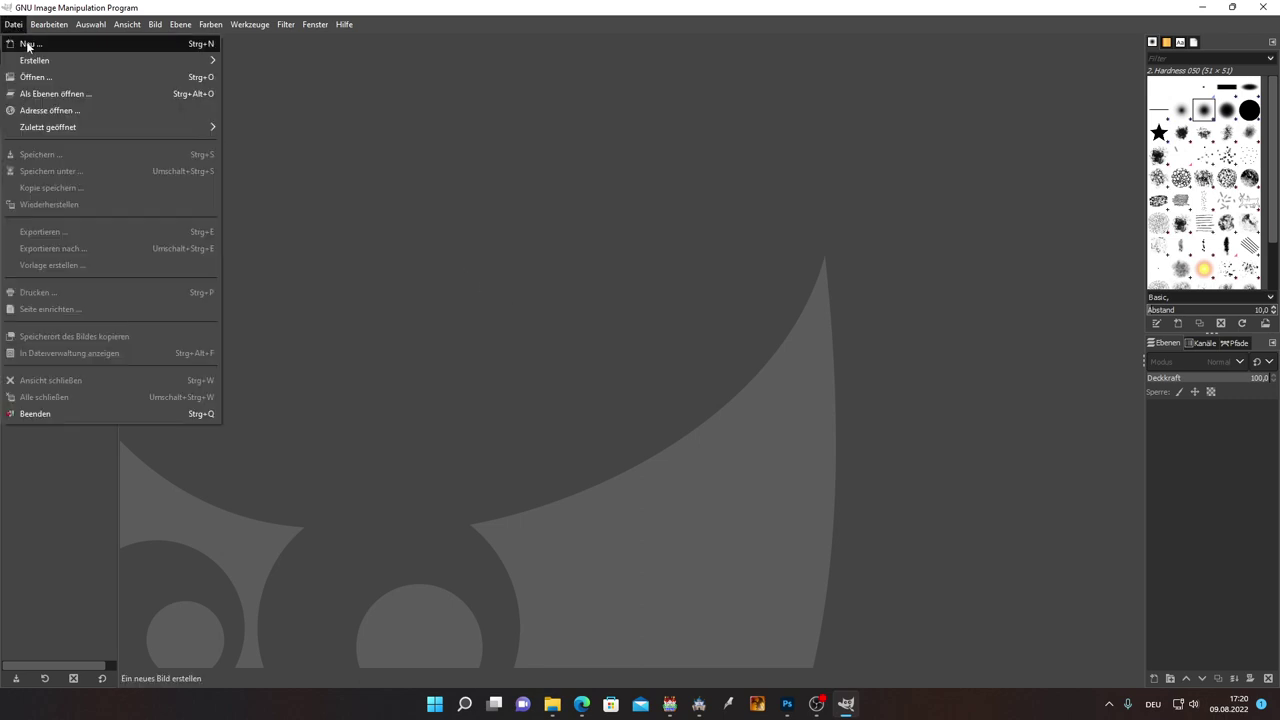
{"action": "left_click", "coordinate": [28, 44]}
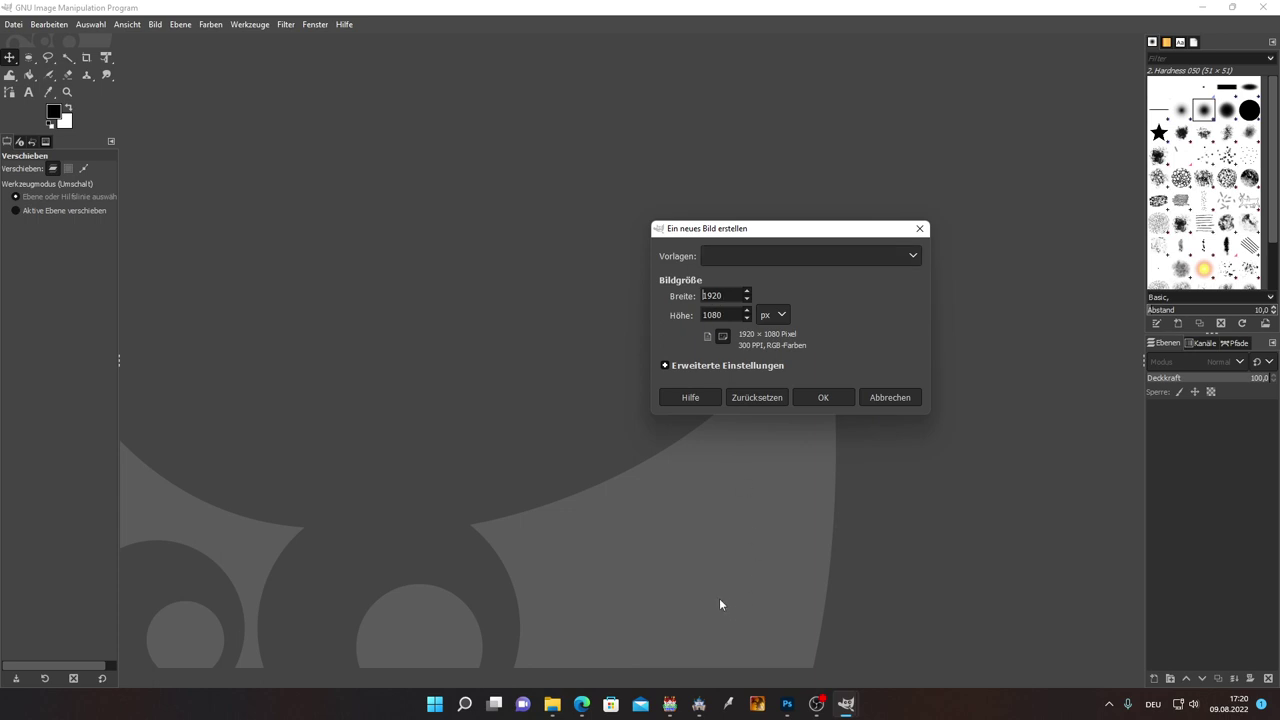
Step: Switch to RPG Maker MZ and check the screen width and height in the database's System 2 advanced settings
{"action": "left_click", "coordinate": [699, 703]}
{"action": "left_click", "coordinate": [645, 45]}
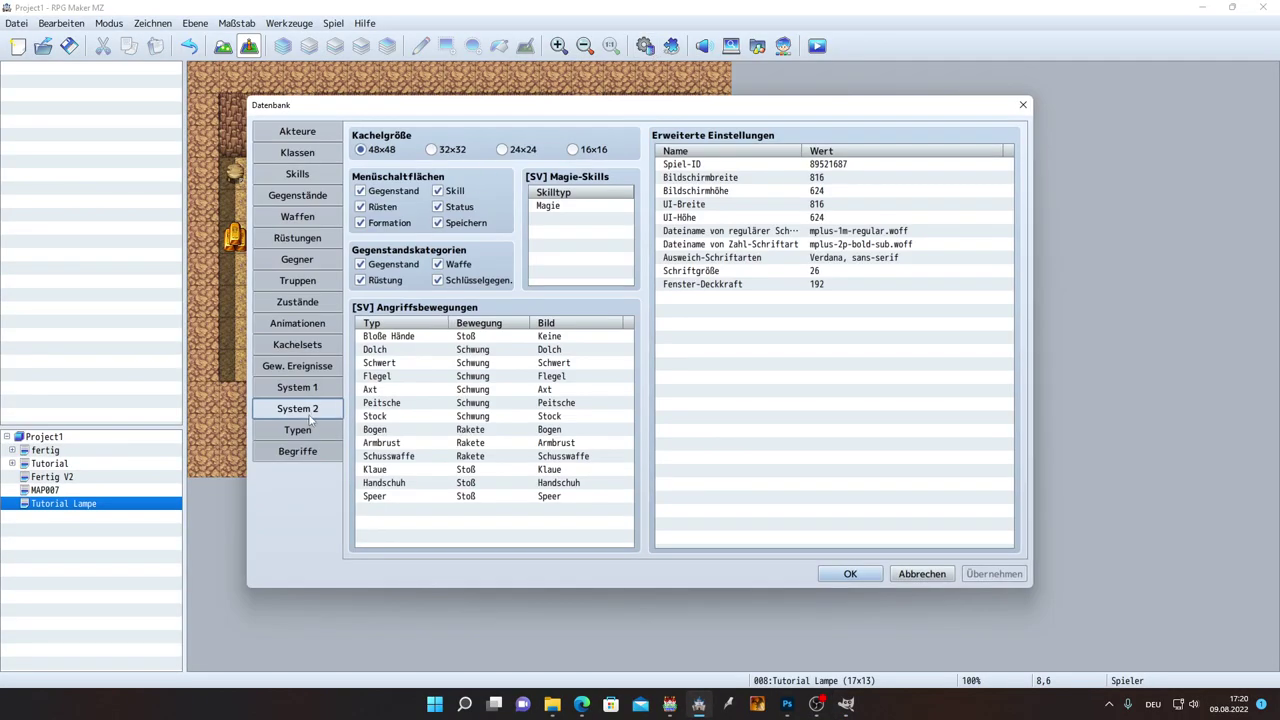
{"action": "left_click", "coordinate": [824, 178]}
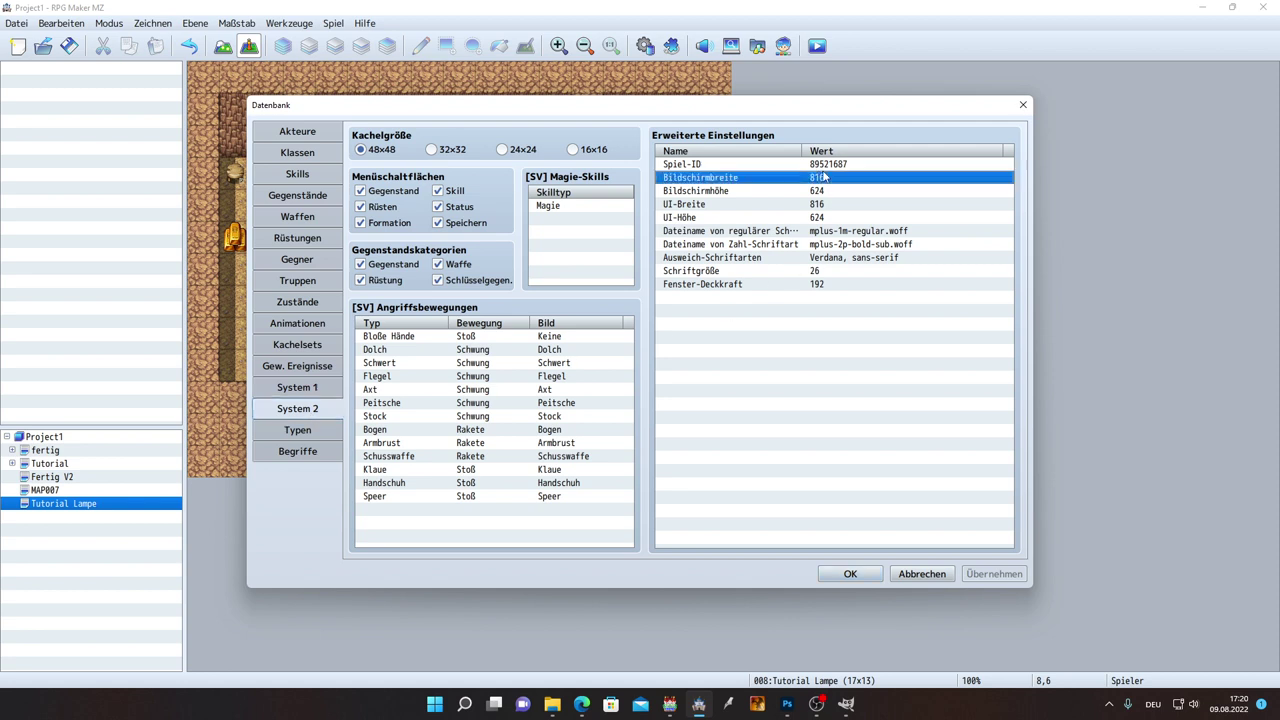
{"action": "left_click", "coordinate": [770, 192]}
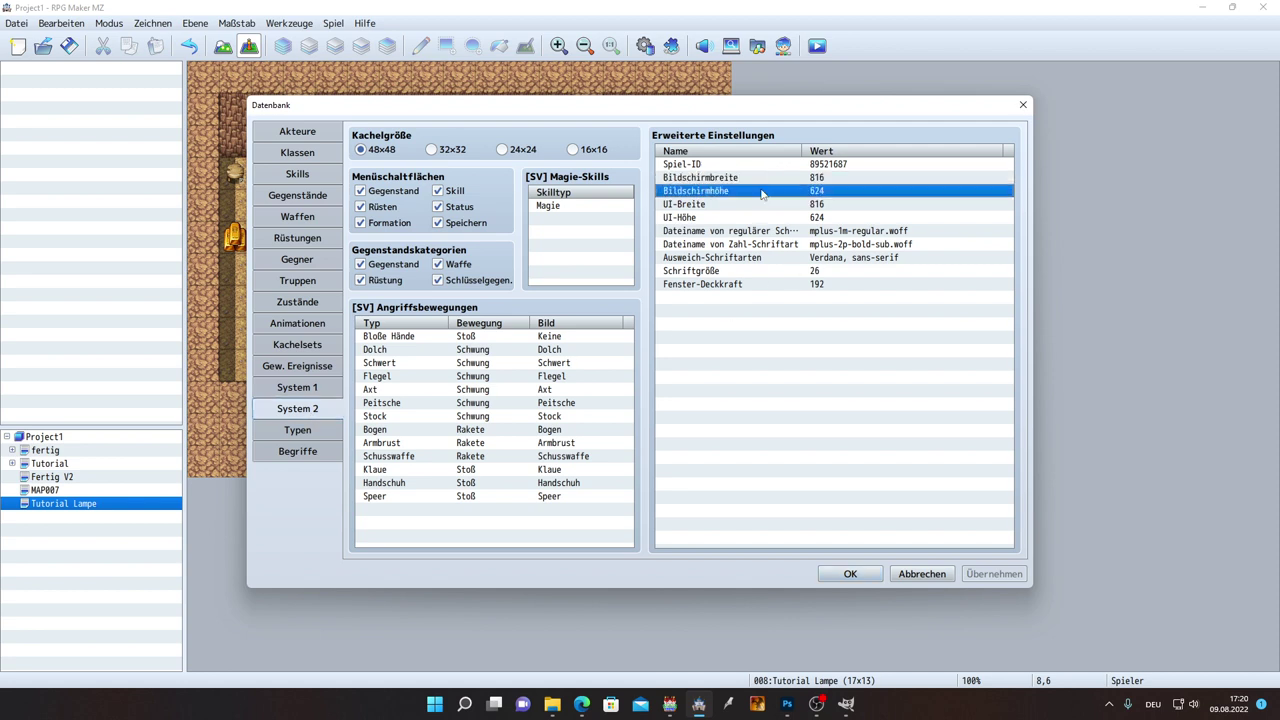
{"action": "left_click", "coordinate": [822, 183]}
{"action": "left_click", "coordinate": [821, 190]}
{"action": "left_click", "coordinate": [820, 185]}
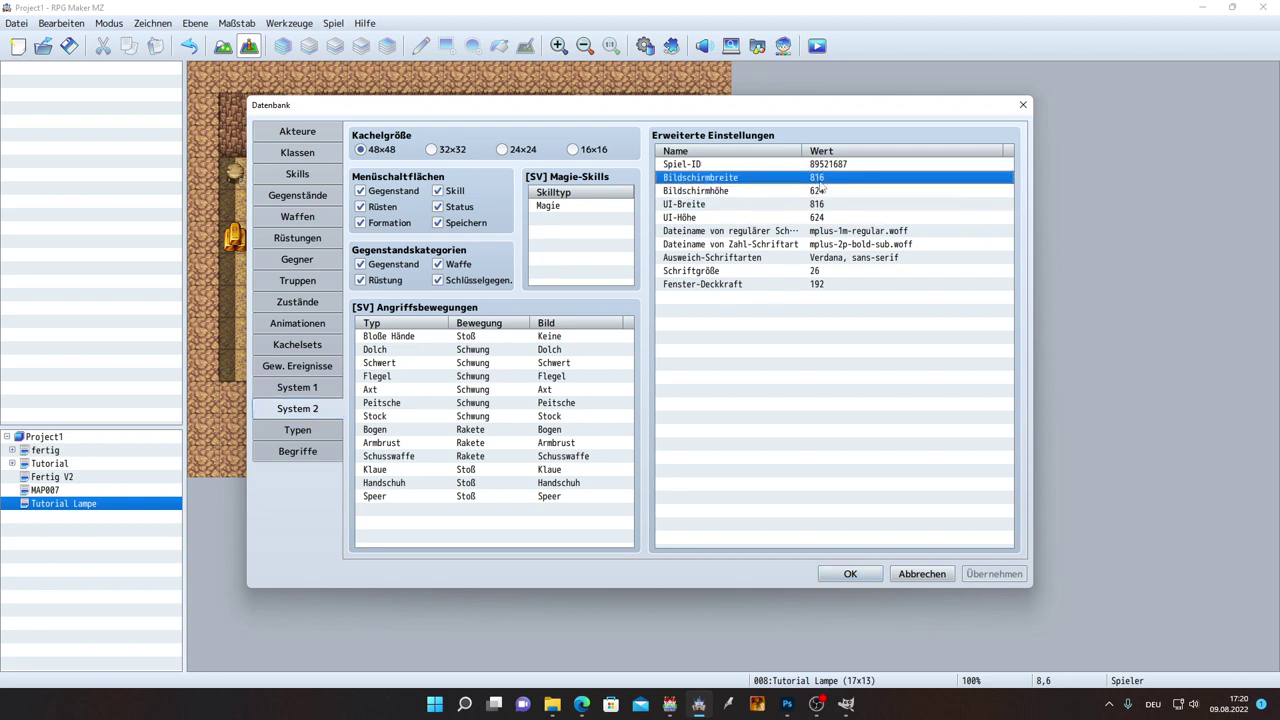
Step: Switch to RPG Maker MV and check the screenWidth and screenHeight parameters of the Community_Basic plugin
{"action": "left_click", "coordinate": [668, 708]}
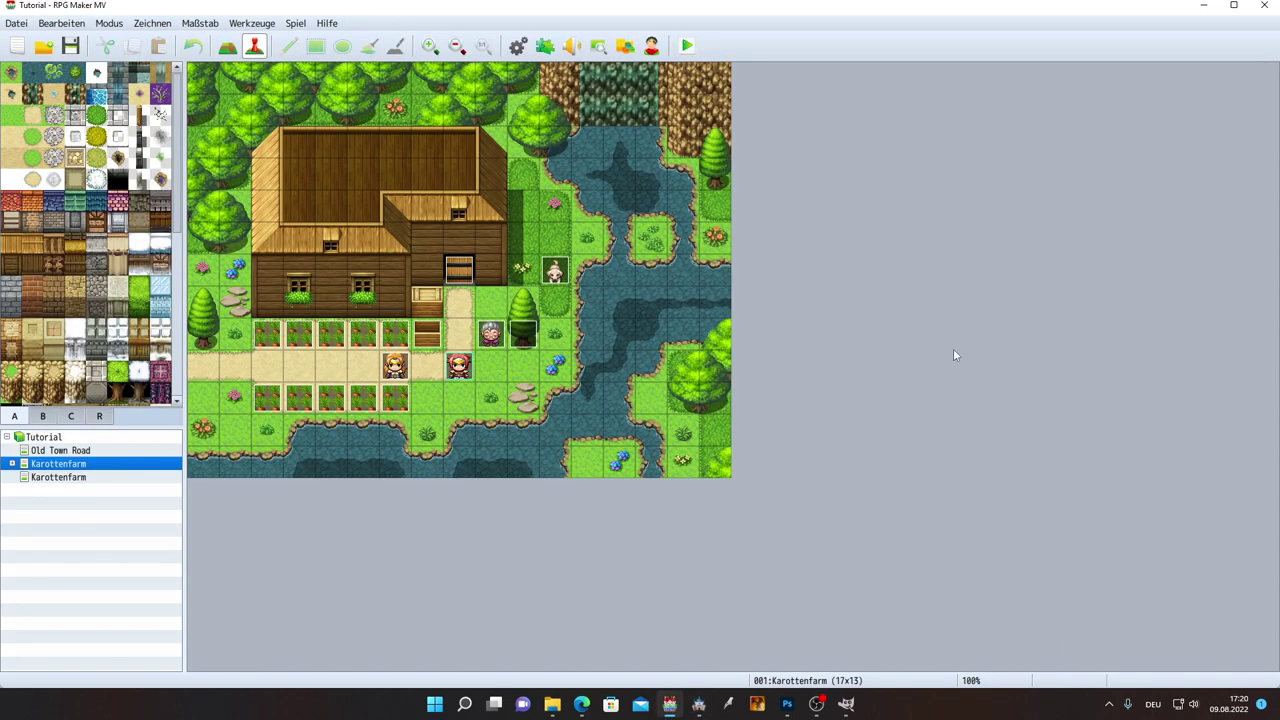
{"action": "left_click", "coordinate": [545, 46]}
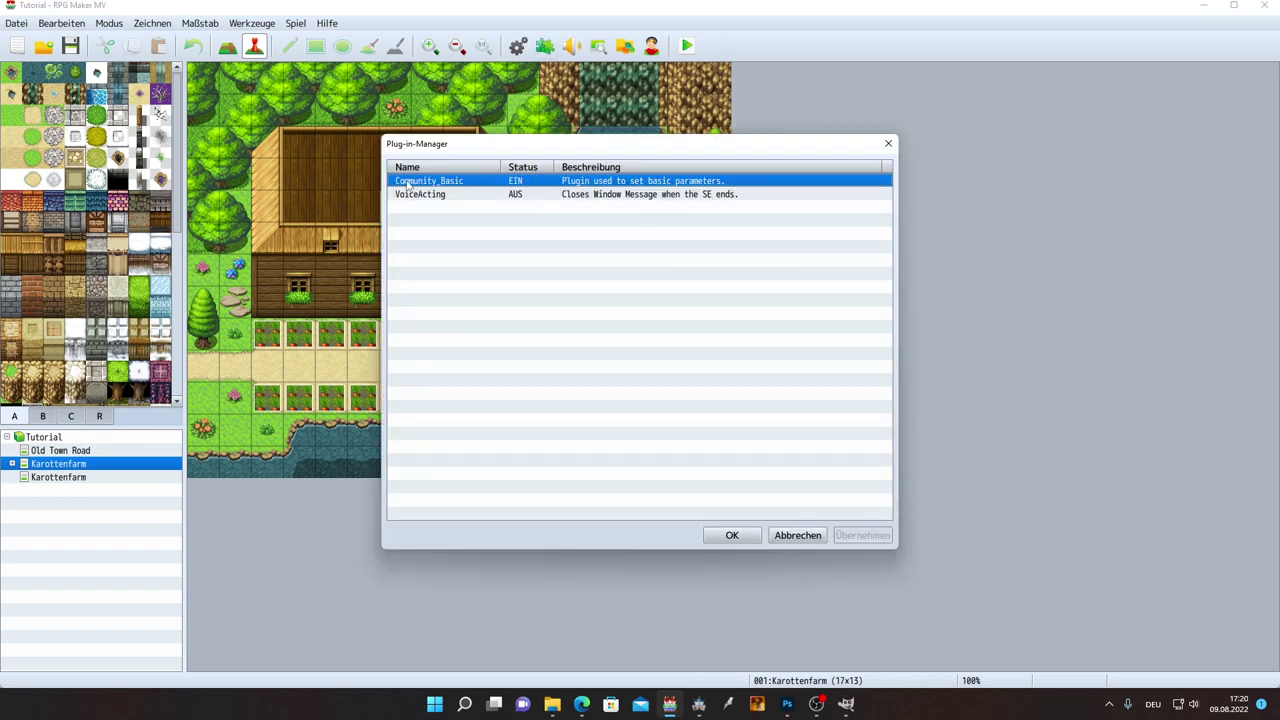
{"action": "double_click", "coordinate": [460, 188]}
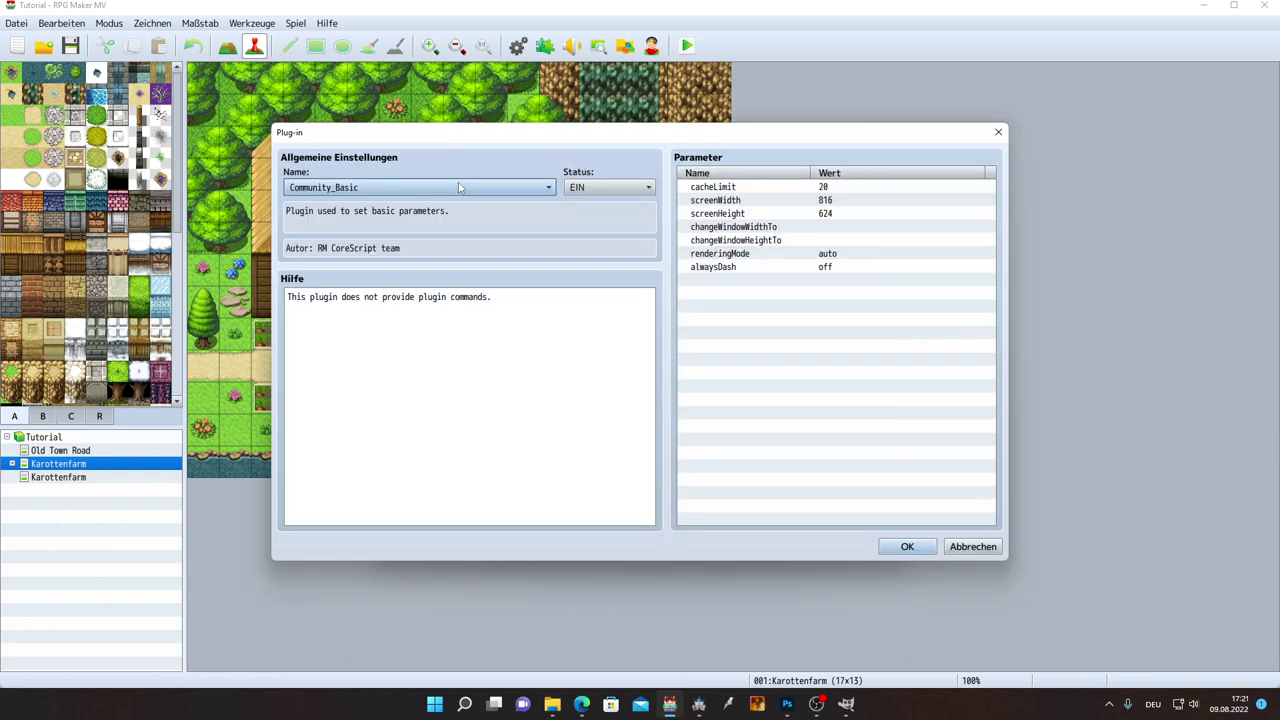
{"action": "left_click", "coordinate": [772, 203]}
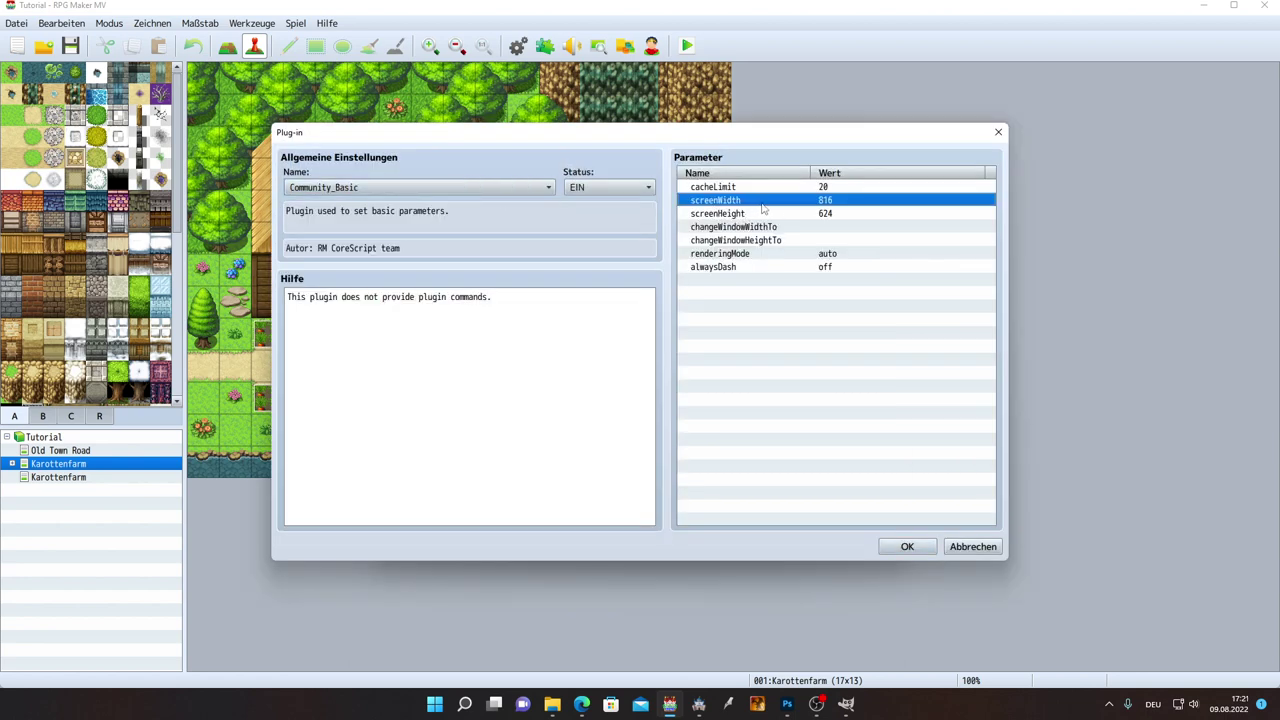
{"action": "left_click", "coordinate": [750, 215]}
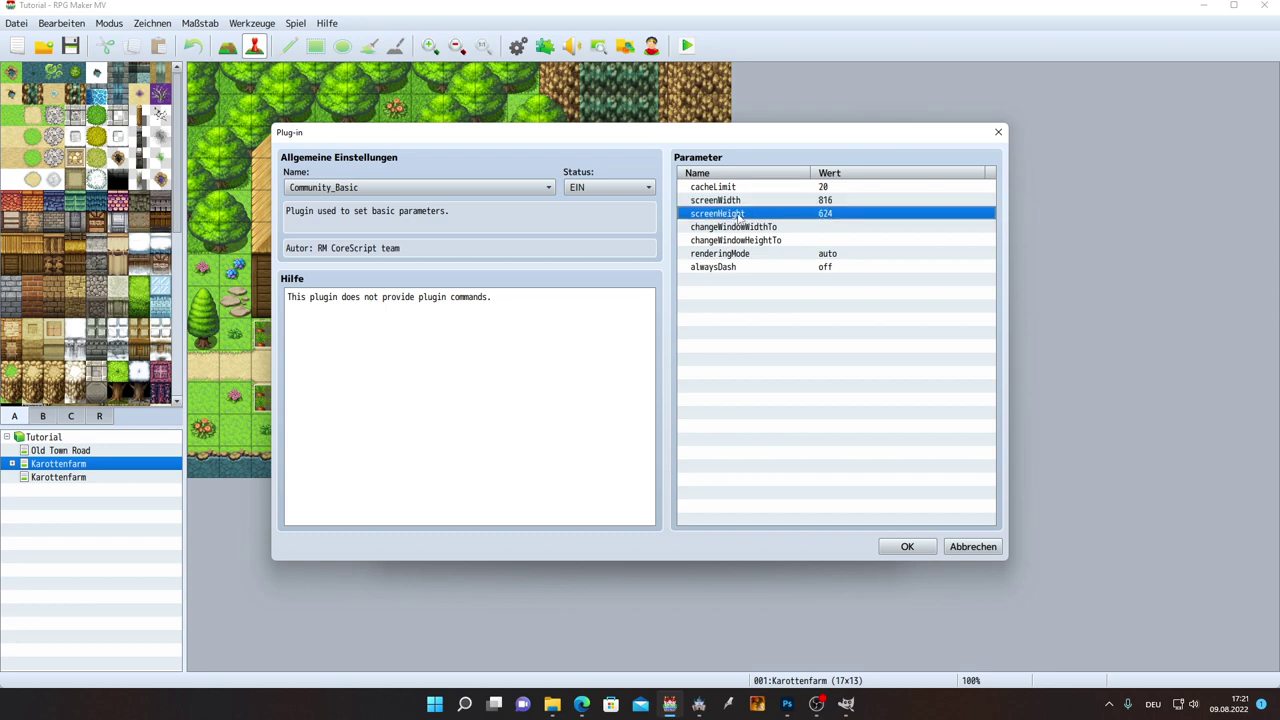
{"action": "left_click", "coordinate": [797, 202]}
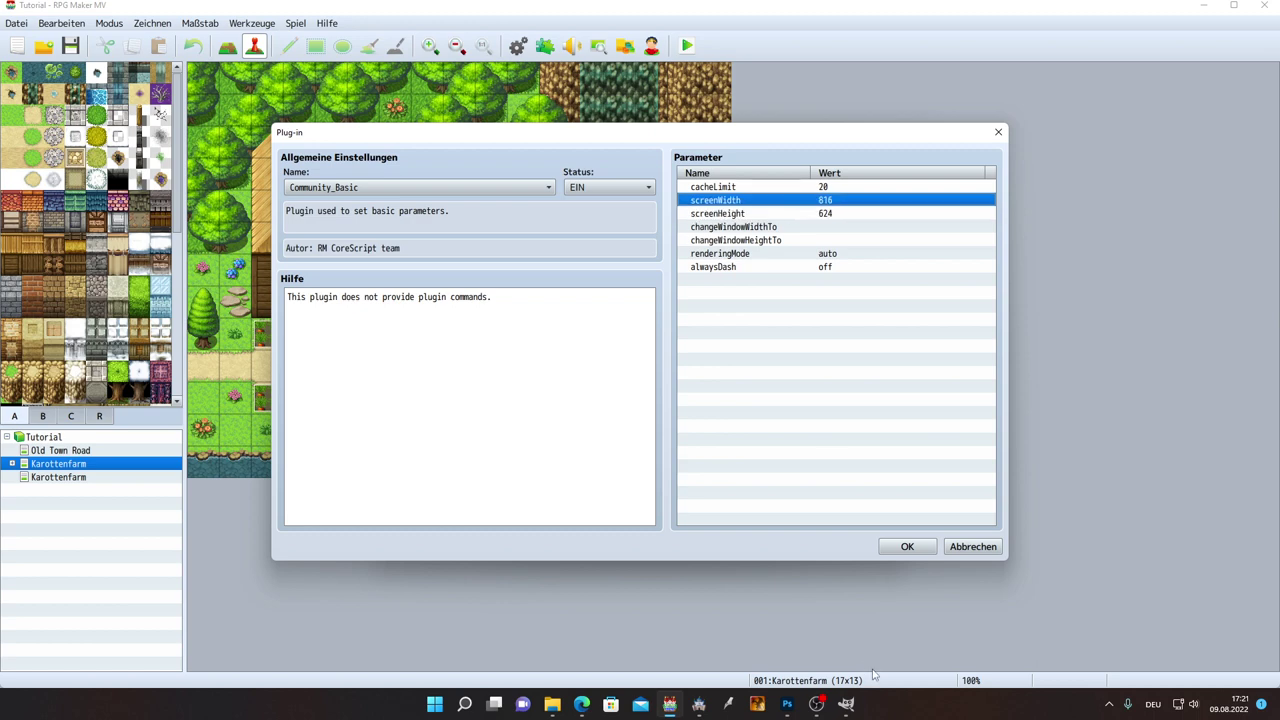
Step: Switch back to GIMP and set the new image's size to 816 px wide and 624 px high
{"action": "mouse_move", "coordinate": [845, 708]}
{"action": "left_click", "coordinate": [917, 618]}
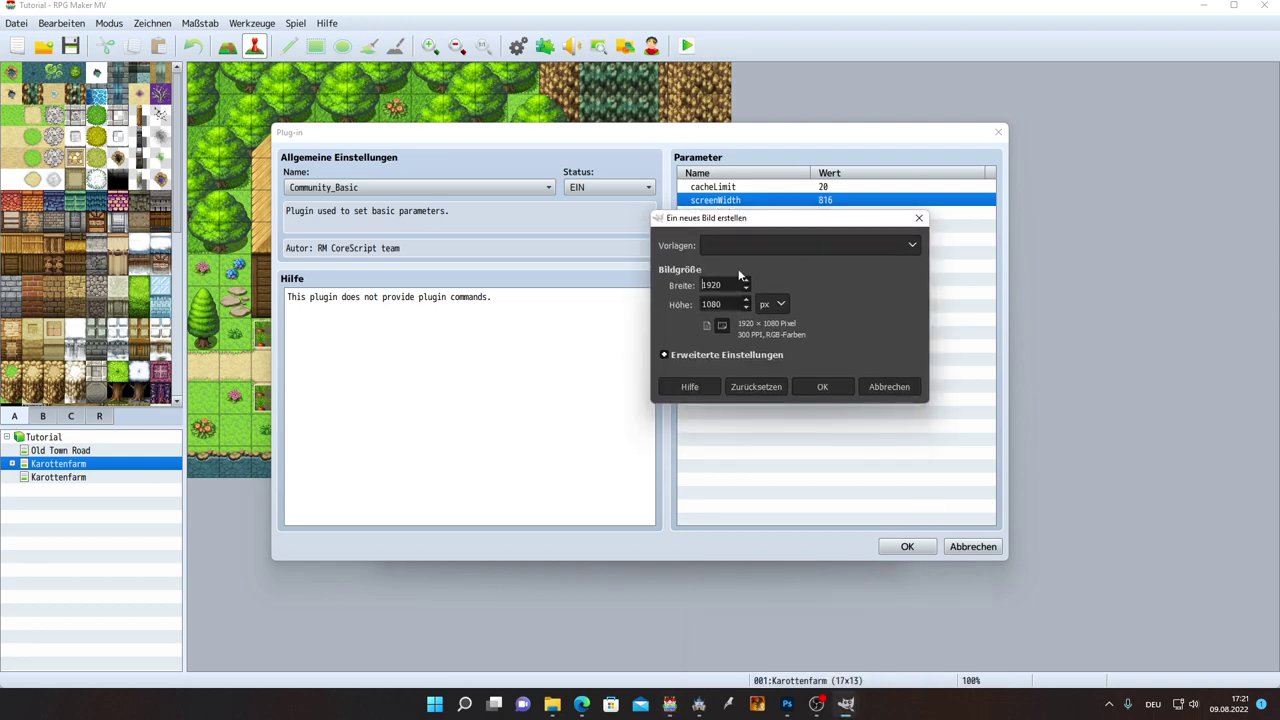
{"action": "left_click_drag", "start_coordinate": [722, 285], "coordinate": [683, 285]}
{"action": "key", "text": "BackSpace"}
{"action": "type", "text": "816"}
{"action": "key", "text": "Tab"}
{"action": "type", "text": "624"}
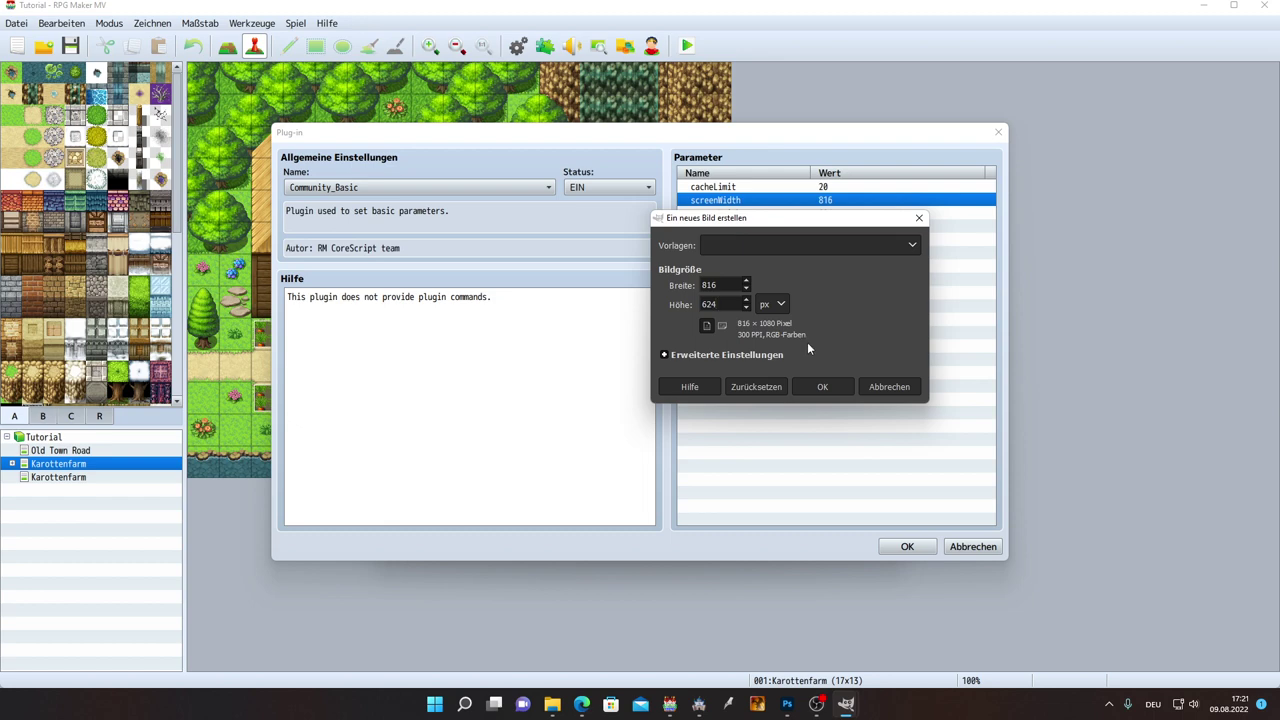
Step: Expand the new image's advanced settings and set its fill to Transparenz
{"action": "left_click", "coordinate": [735, 356]}
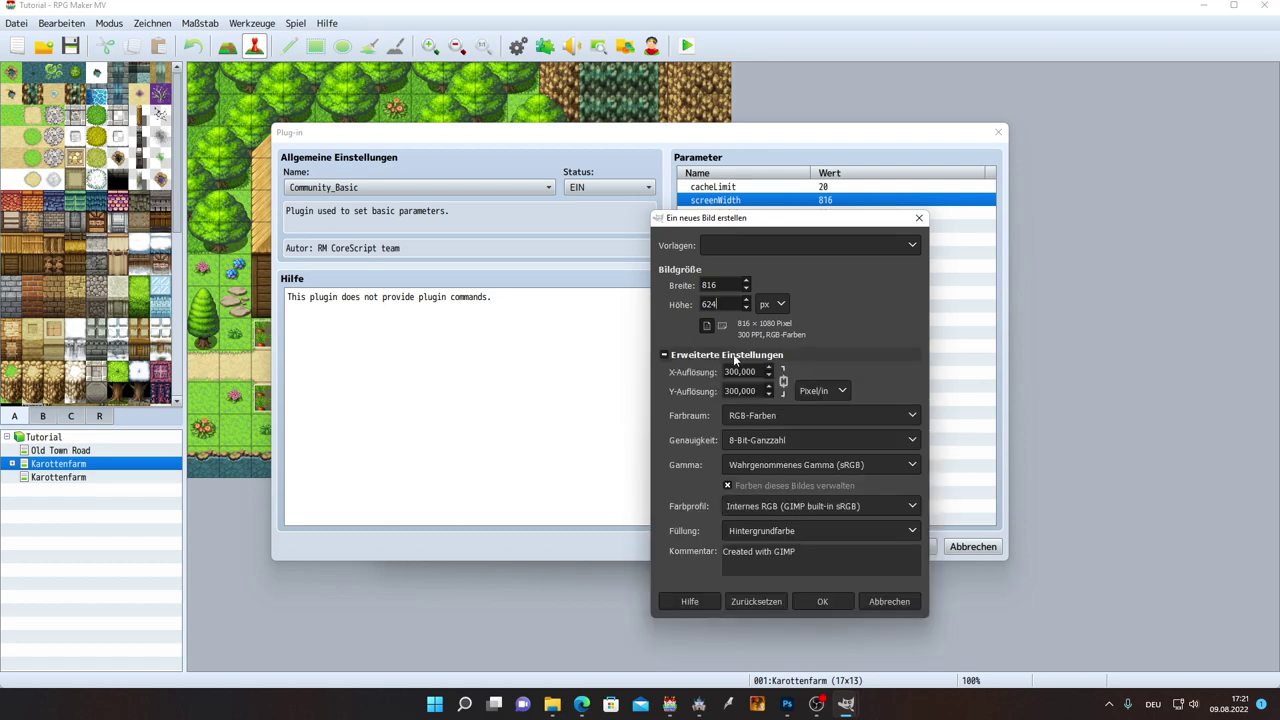
{"action": "left_click", "coordinate": [810, 532]}
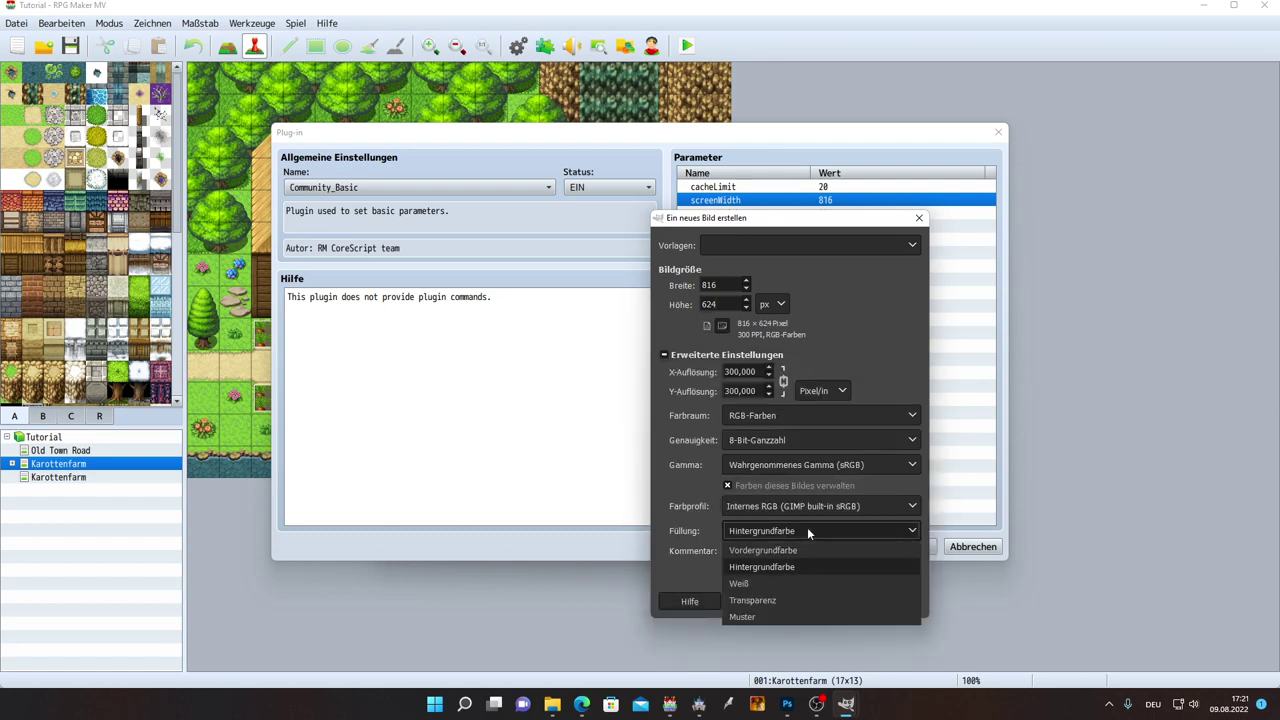
{"action": "left_click", "coordinate": [783, 600]}
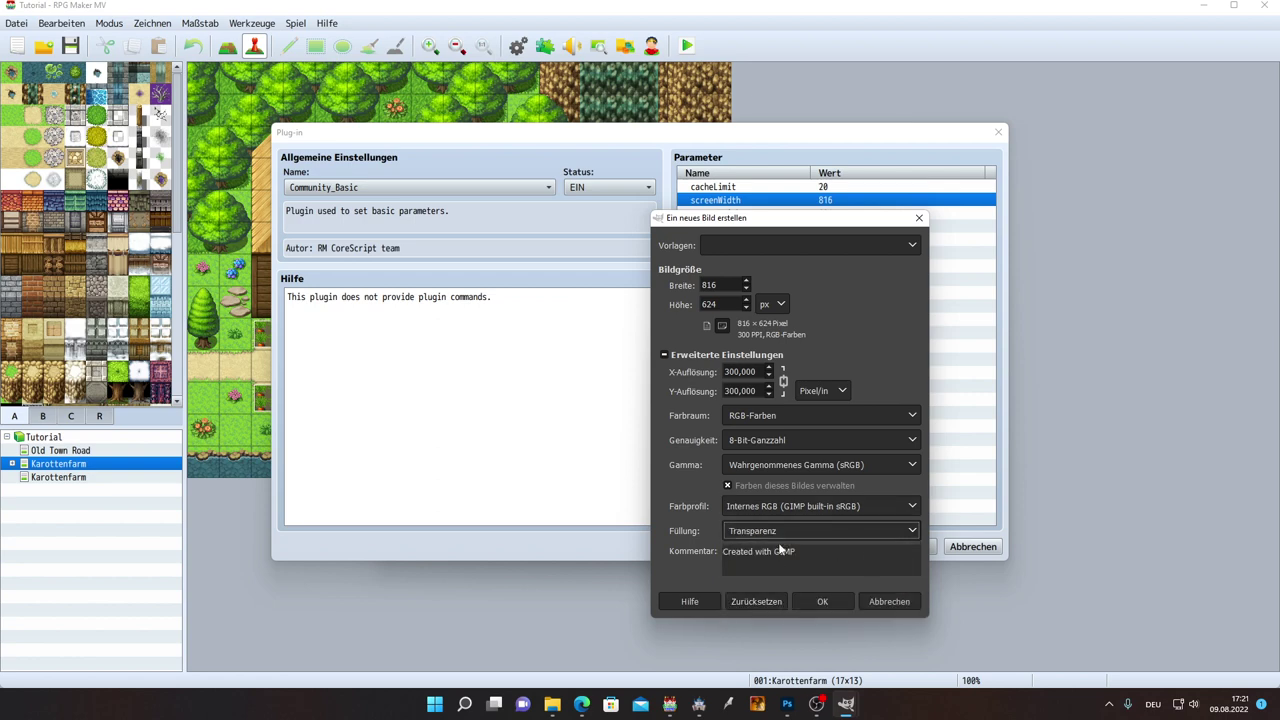
Step: Create the image and add a new 816 × 624 px layer filled with the black Vordergrundfarbe
{"action": "left_click", "coordinate": [822, 601]}
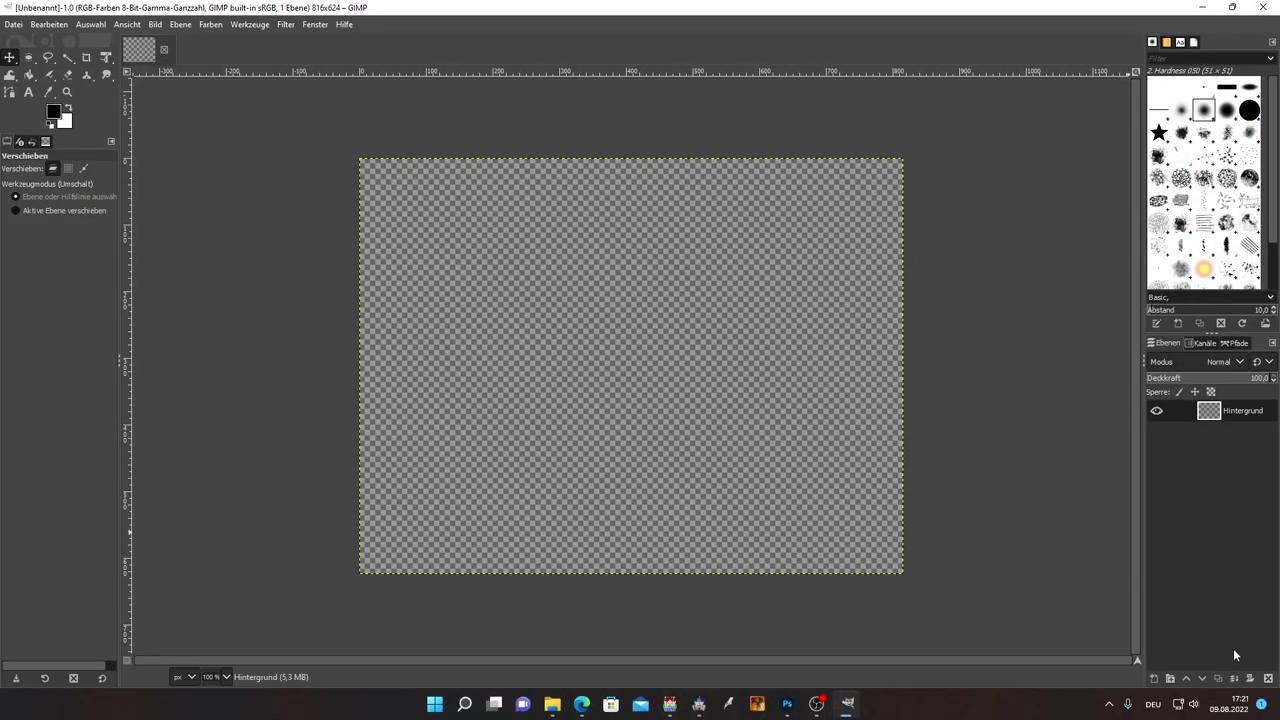
{"action": "left_click", "coordinate": [1154, 679]}
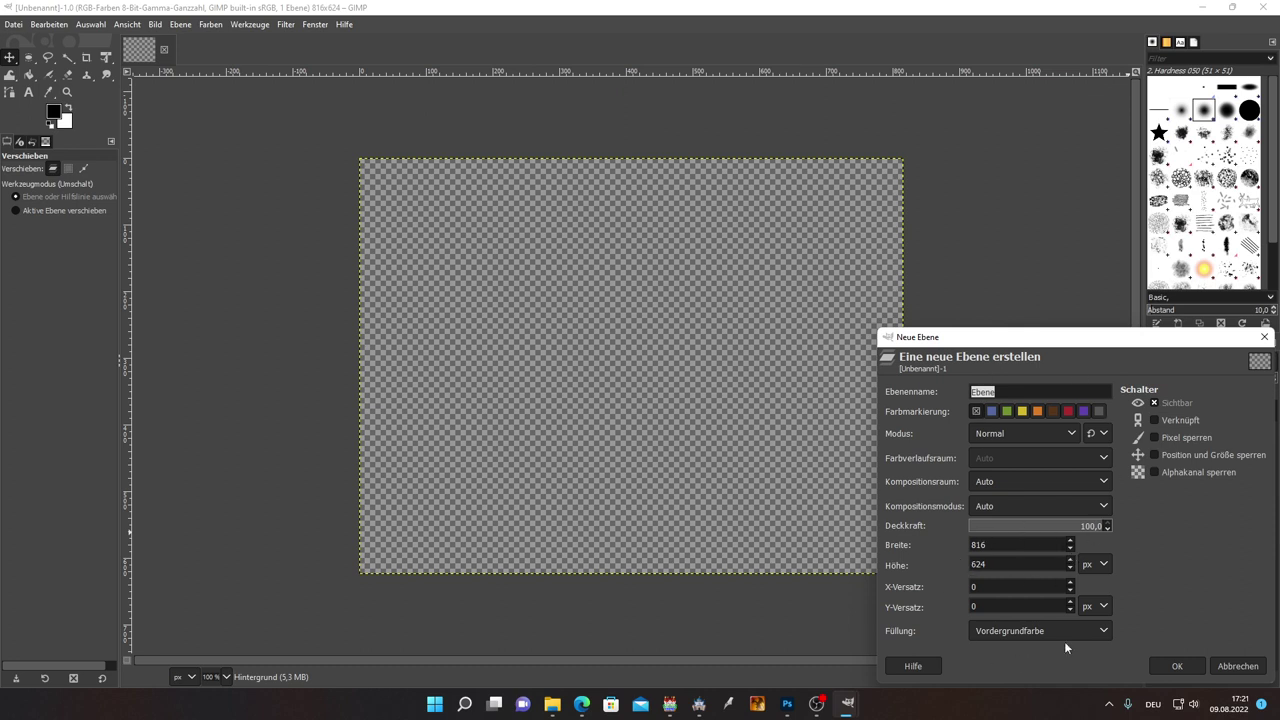
{"action": "left_click_drag", "start_coordinate": [1060, 341], "coordinate": [1022, 283]}
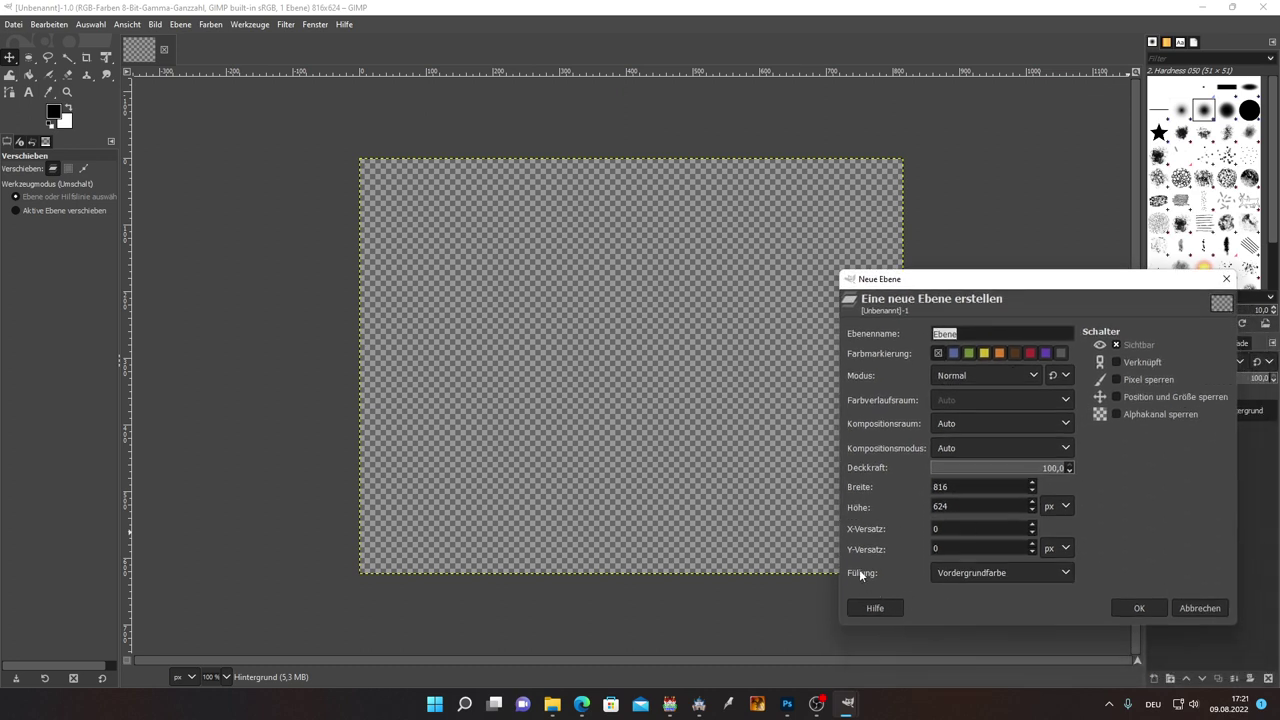
{"action": "left_click", "coordinate": [992, 577]}
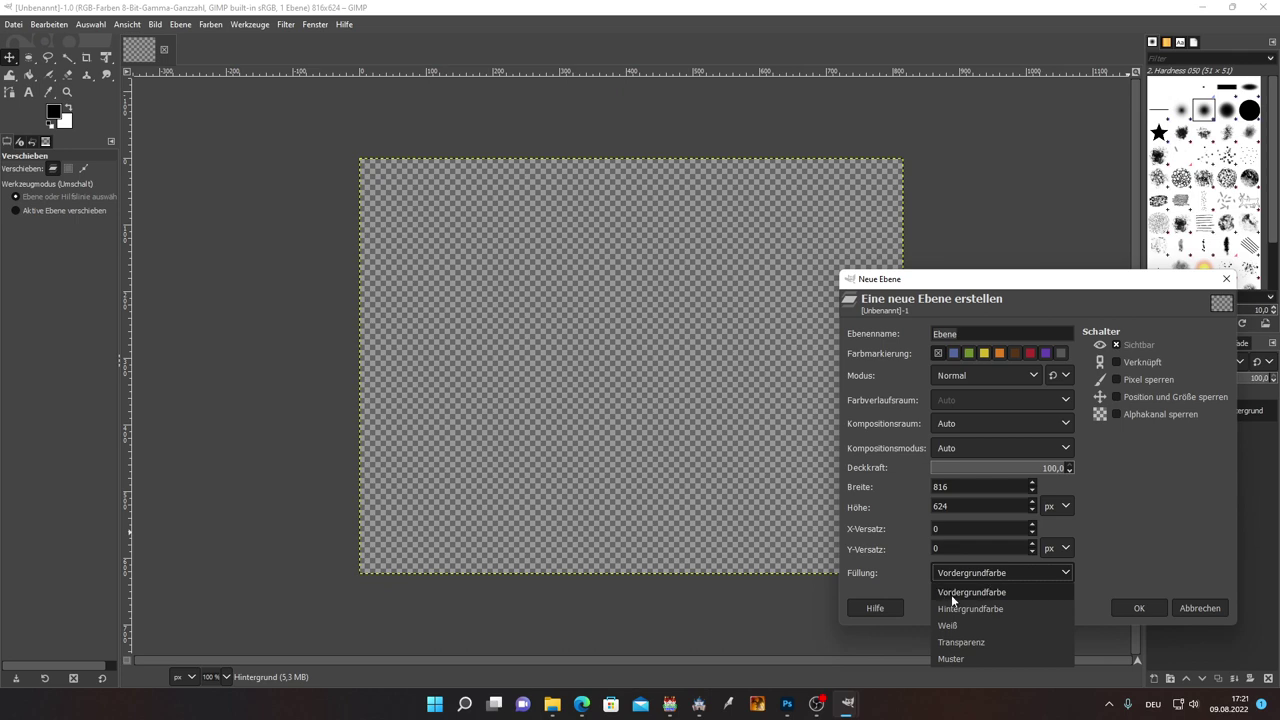
{"action": "left_click", "coordinate": [951, 592]}
{"action": "left_click", "coordinate": [55, 112]}
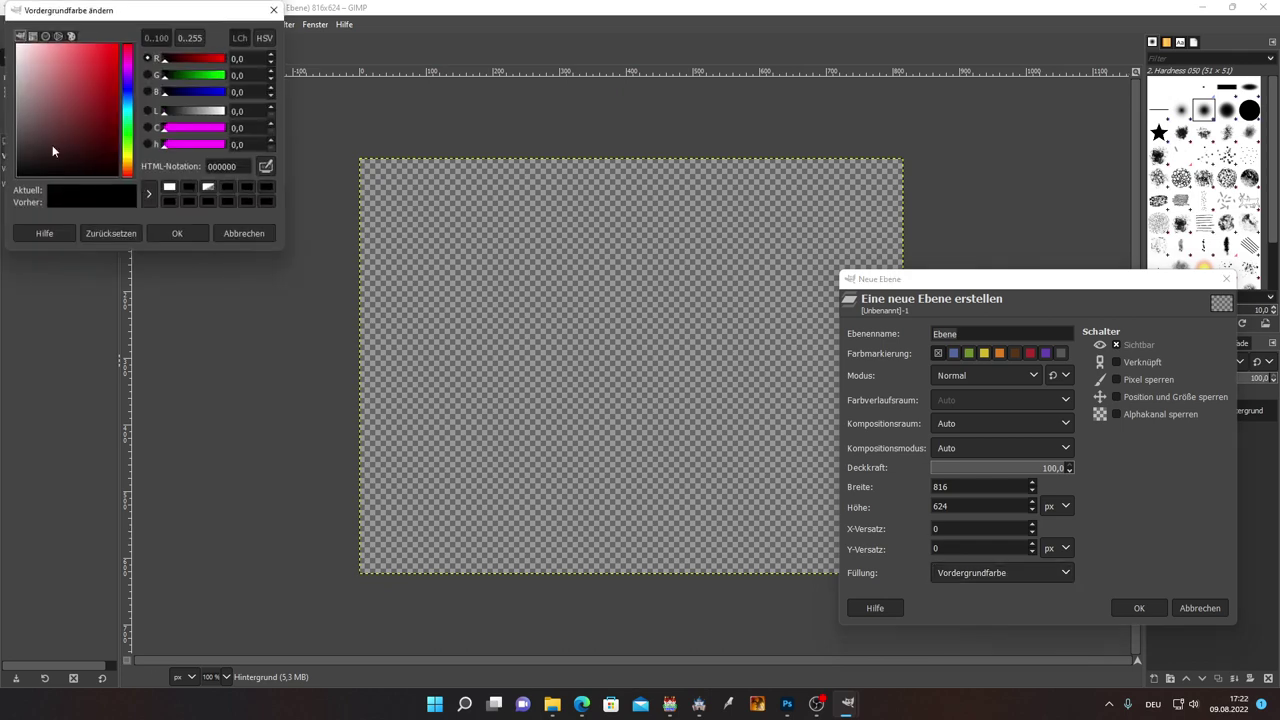
{"action": "left_click", "coordinate": [177, 233]}
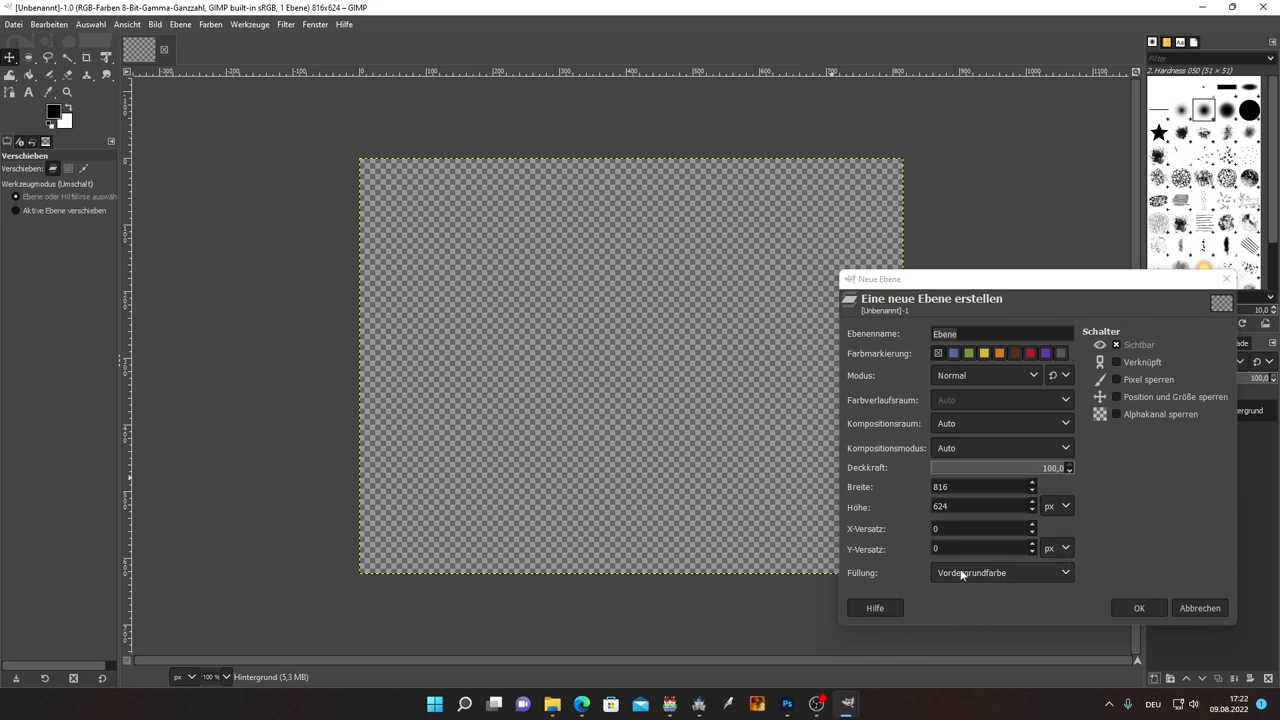
{"action": "left_click", "coordinate": [1139, 608]}
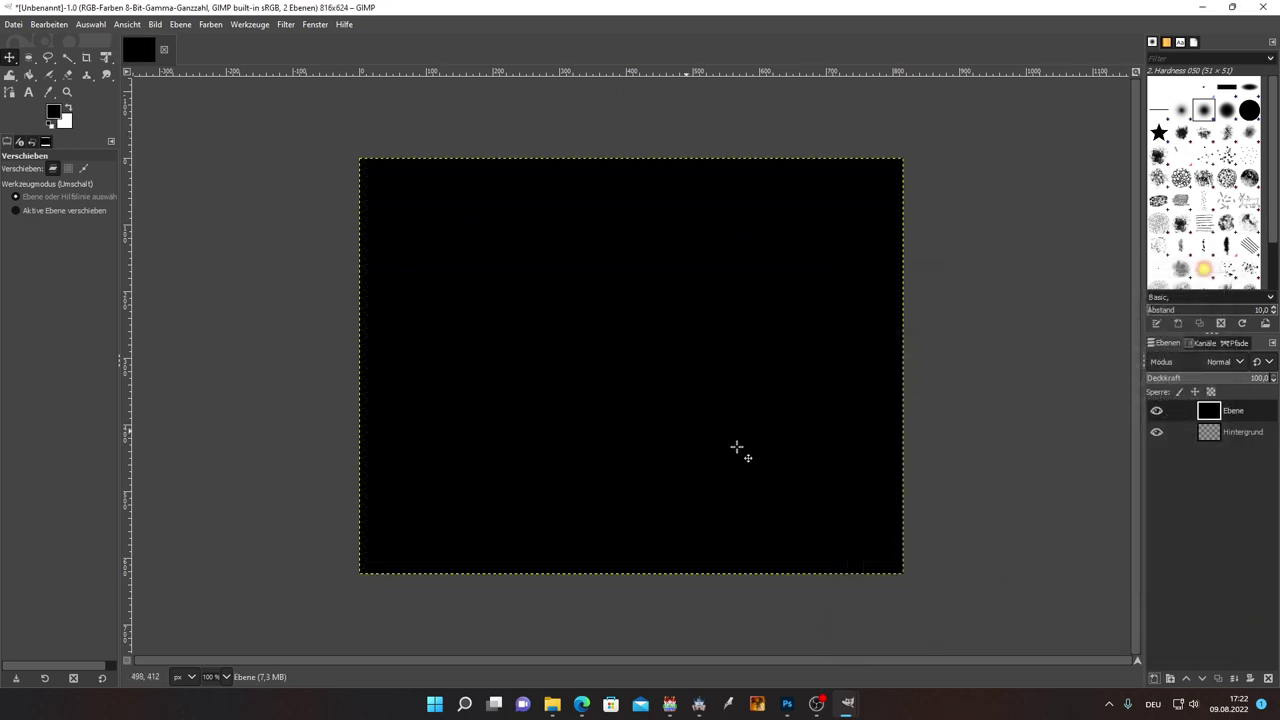
Step: Make the black layer active and choose the Eraser tool
{"action": "left_click", "coordinate": [1255, 432]}
{"action": "left_click", "coordinate": [1234, 411]}
{"action": "left_click", "coordinate": [67, 75]}
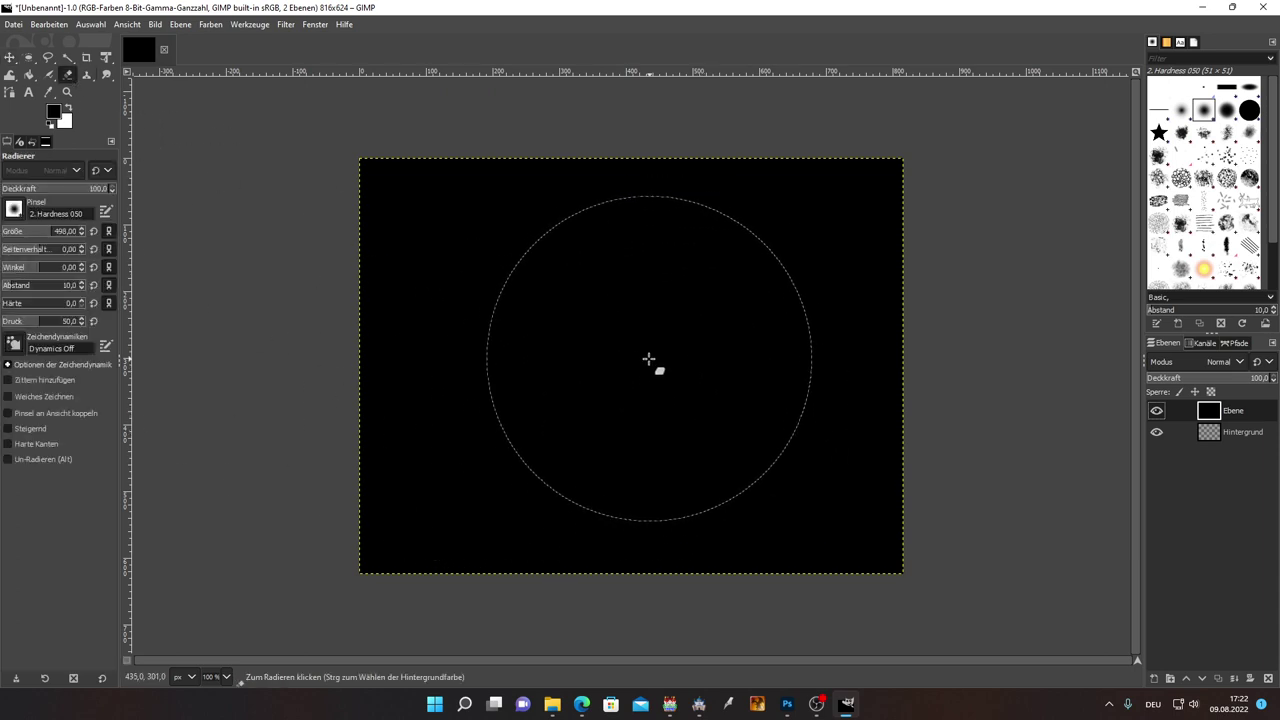
Step: Try erasing a soft light area freehand near the middle of the black layer, undoing each attempt
{"action": "mouse_move", "coordinate": [698, 323]}
{"action": "left_mouse_down"}
{"action": "mouse_move", "coordinate": [660, 377]}
{"action": "mouse_move", "coordinate": [580, 330]}
{"action": "left_mouse_up"}
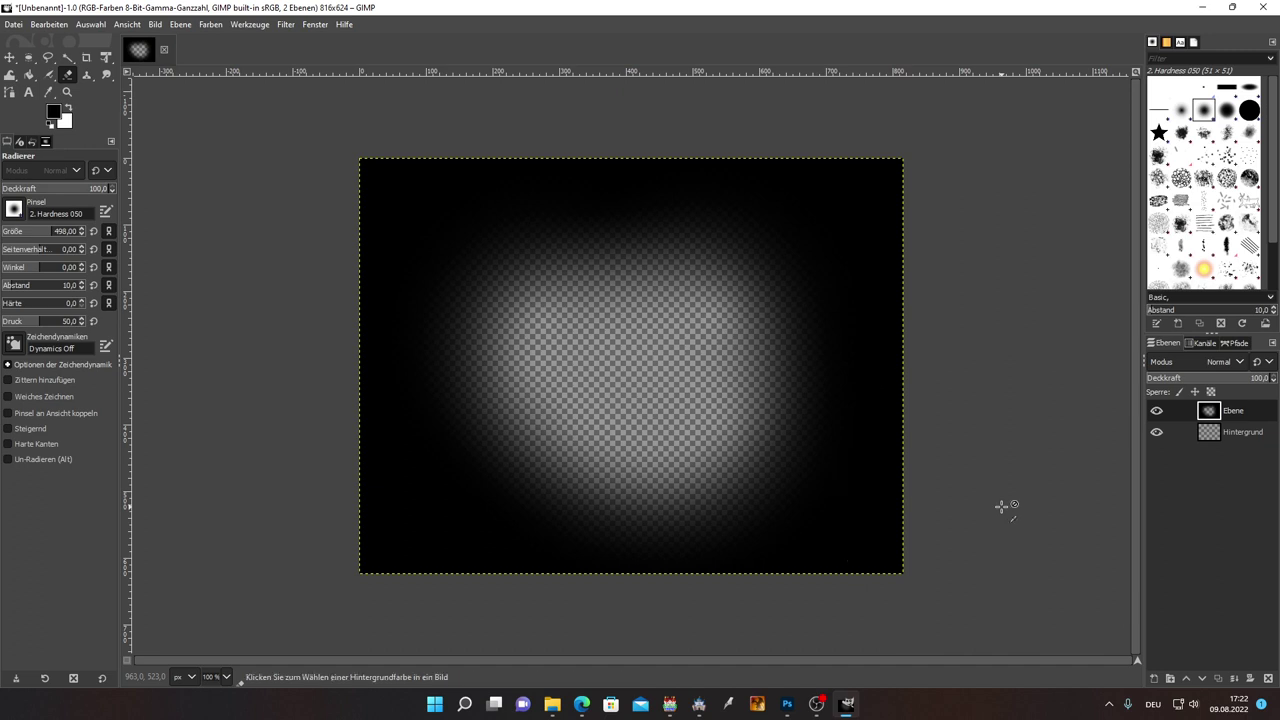
{"action": "key", "text": "ctrl+z"}
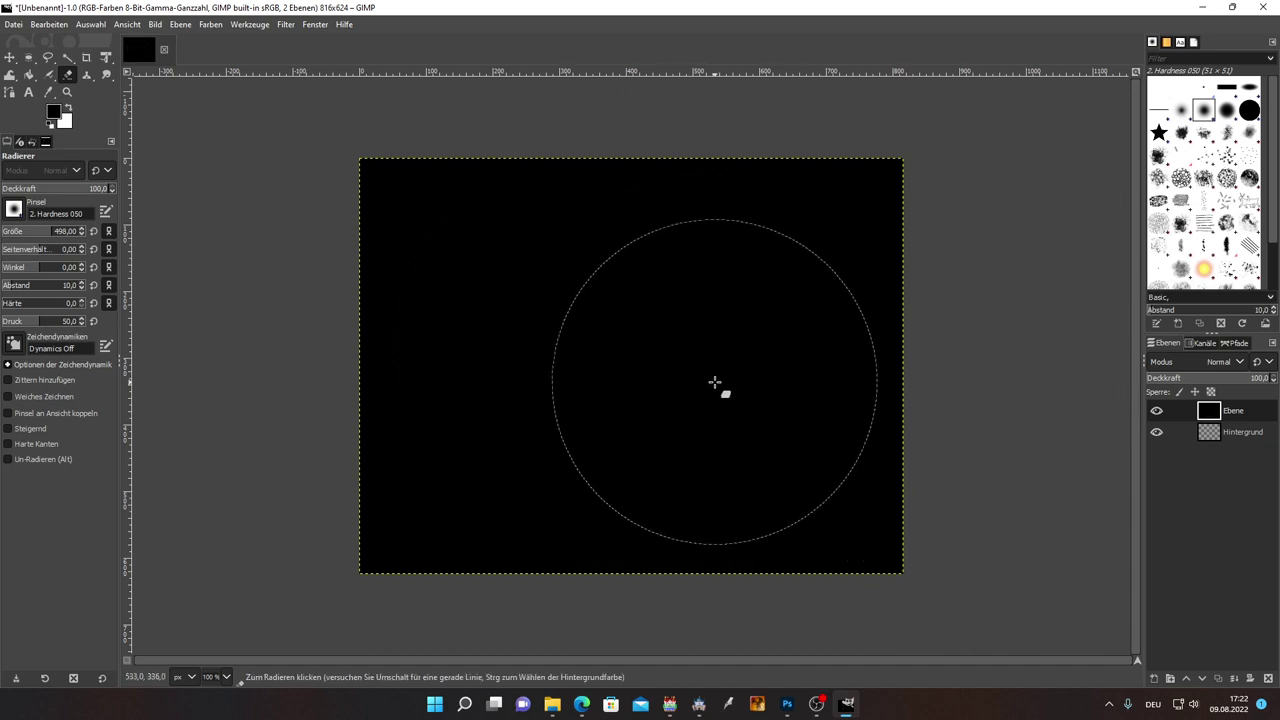
{"action": "left_click", "coordinate": [619, 357]}
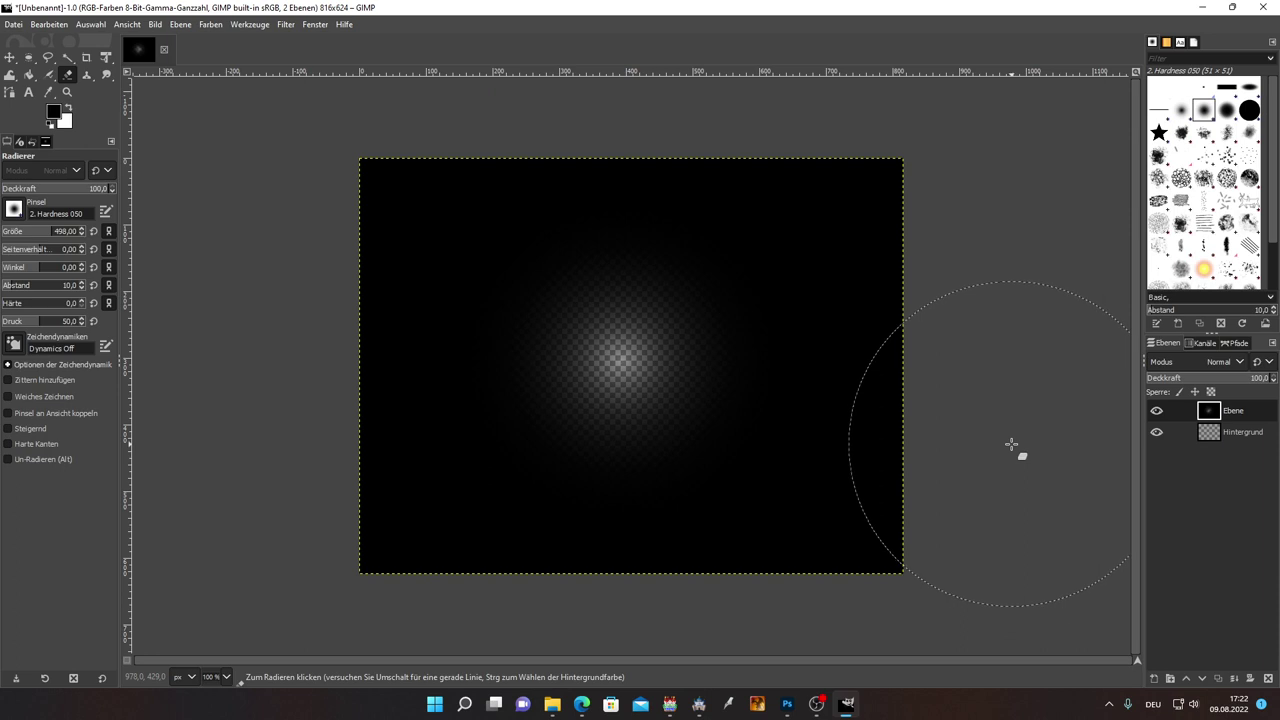
{"action": "key", "text": "ctrl+z"}
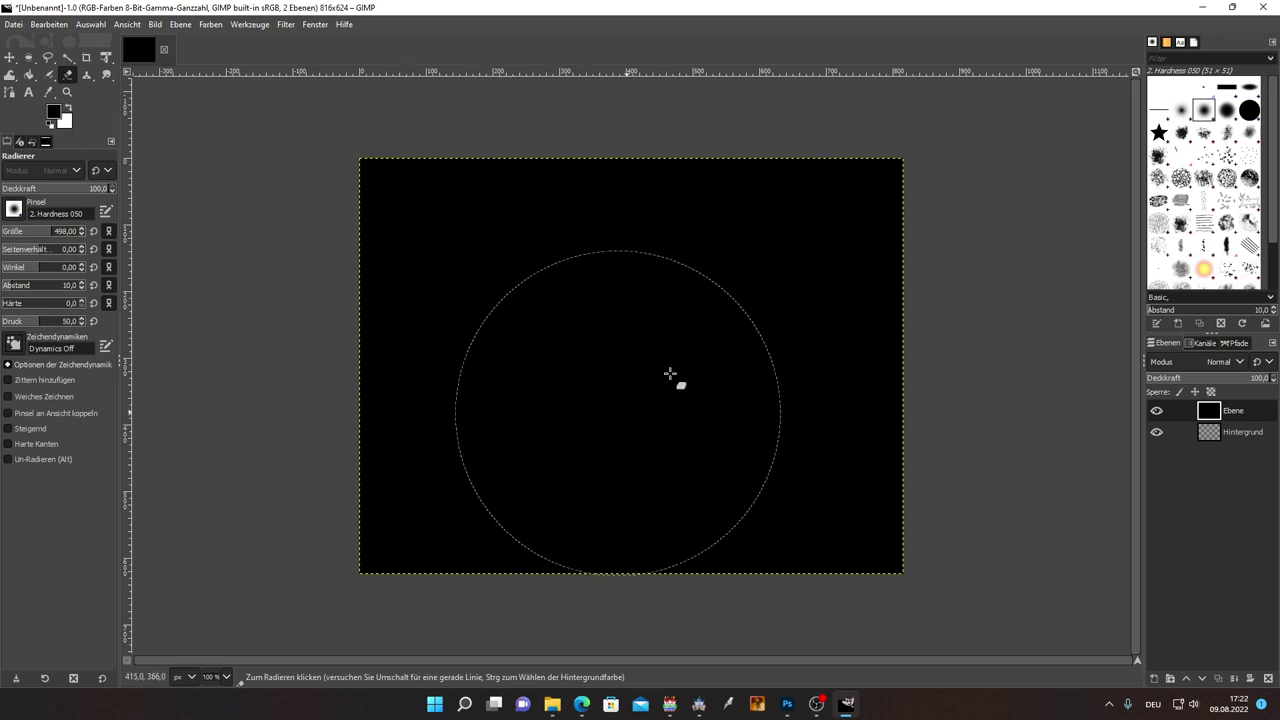
Step: Open the image grid configuration and set the grid's foreground and background colours to red
{"action": "left_click", "coordinate": [155, 24]}
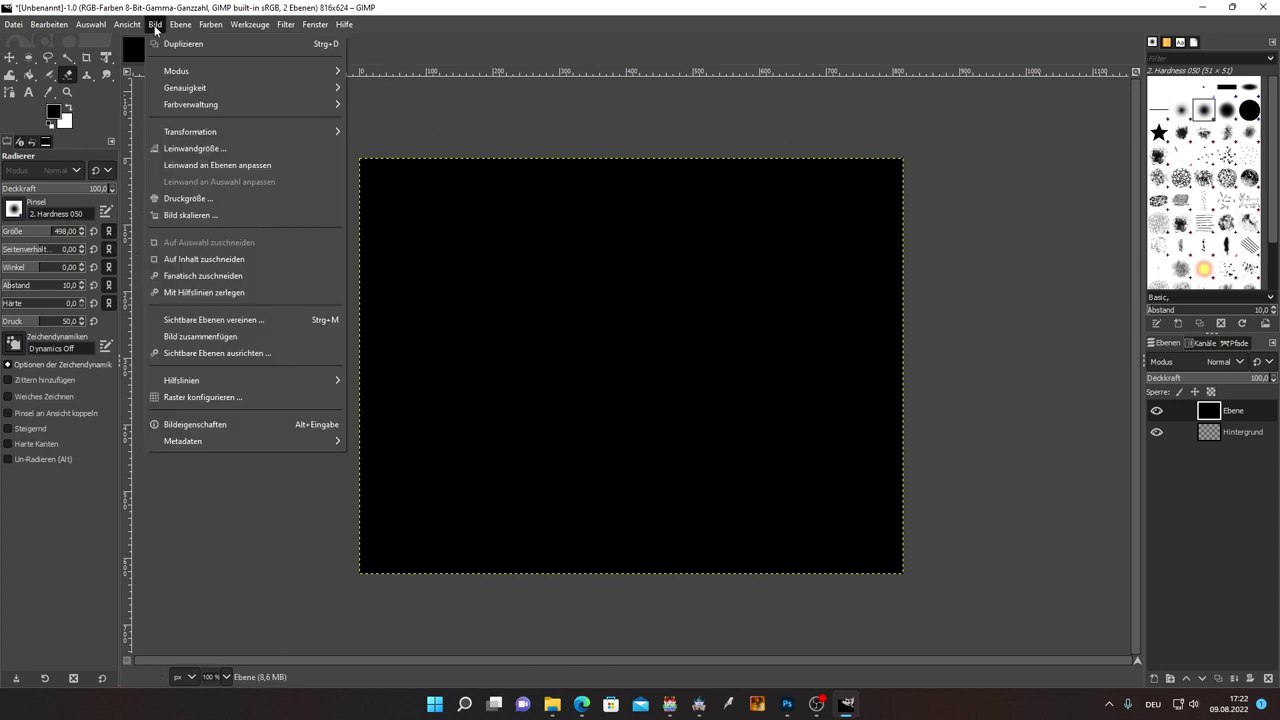
{"action": "left_click", "coordinate": [231, 399]}
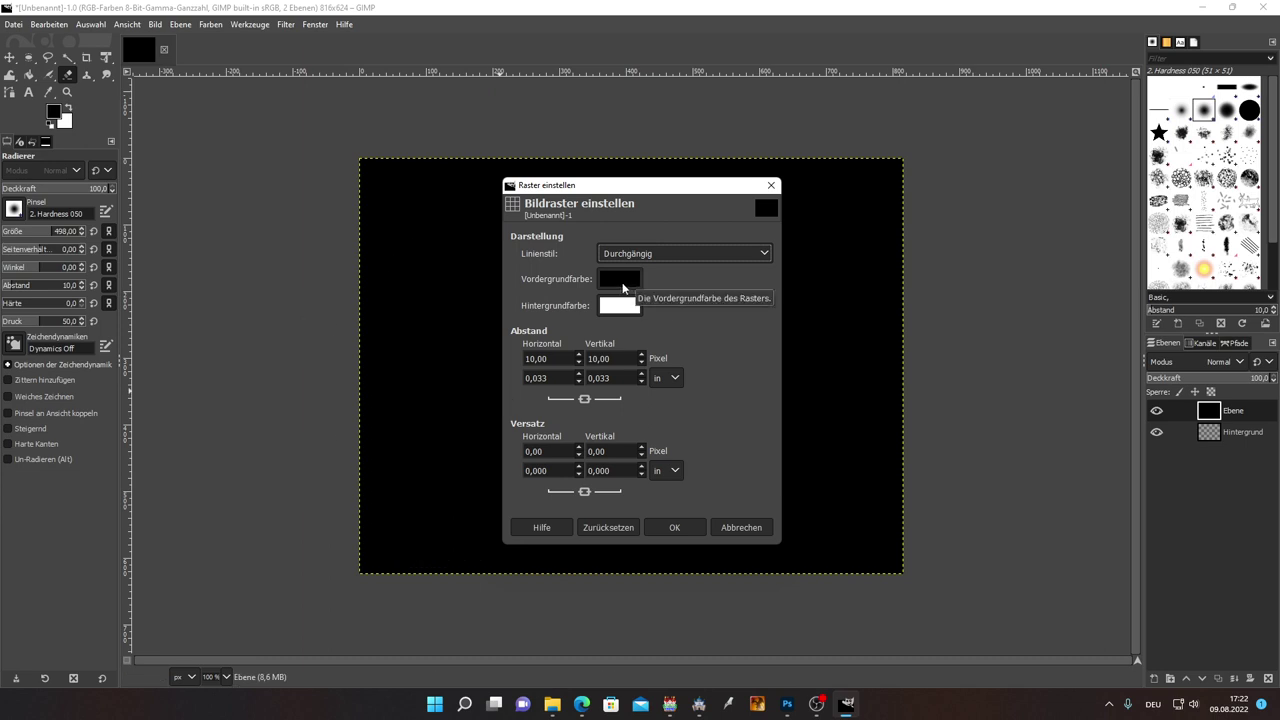
{"action": "left_click", "coordinate": [622, 278]}
{"action": "left_click", "coordinate": [603, 218]}
{"action": "left_click", "coordinate": [663, 400]}
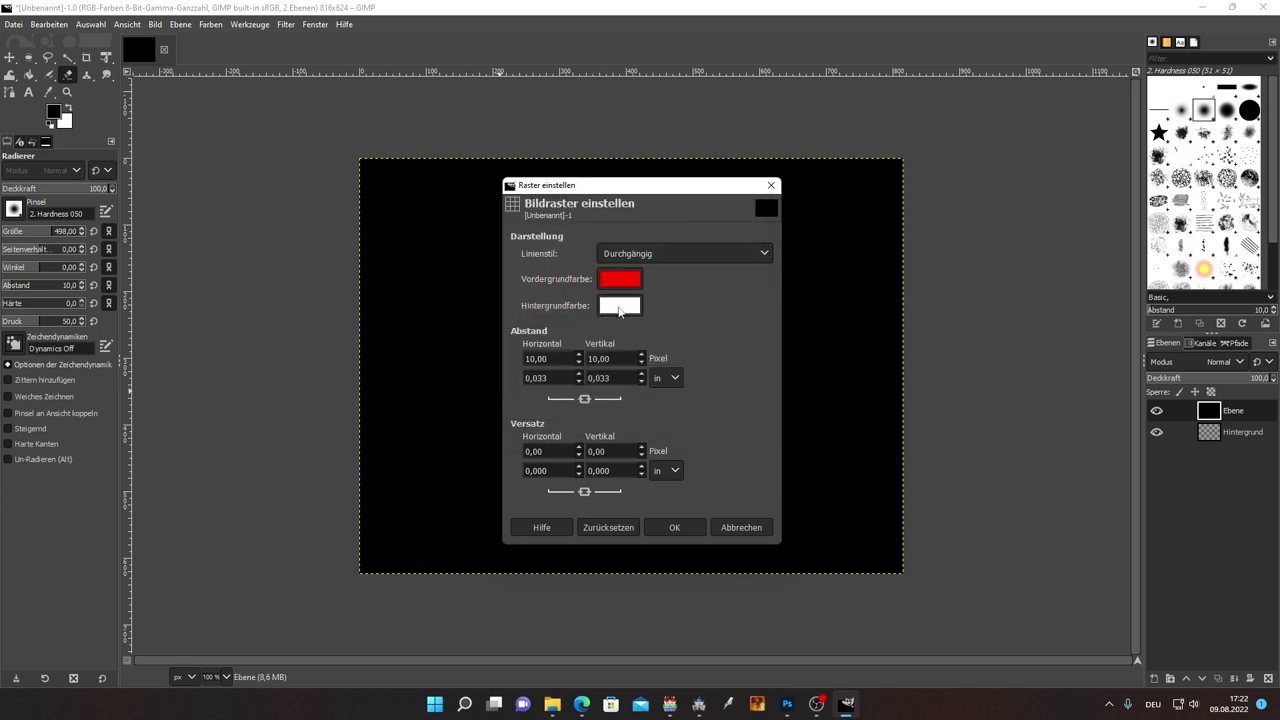
{"action": "left_click", "coordinate": [619, 311]}
{"action": "left_click", "coordinate": [587, 287]}
{"action": "left_click", "coordinate": [676, 424]}
Step: Try the Gestrichelt line style for the grid, and return it to Durchgängig
{"action": "left_click", "coordinate": [660, 254]}
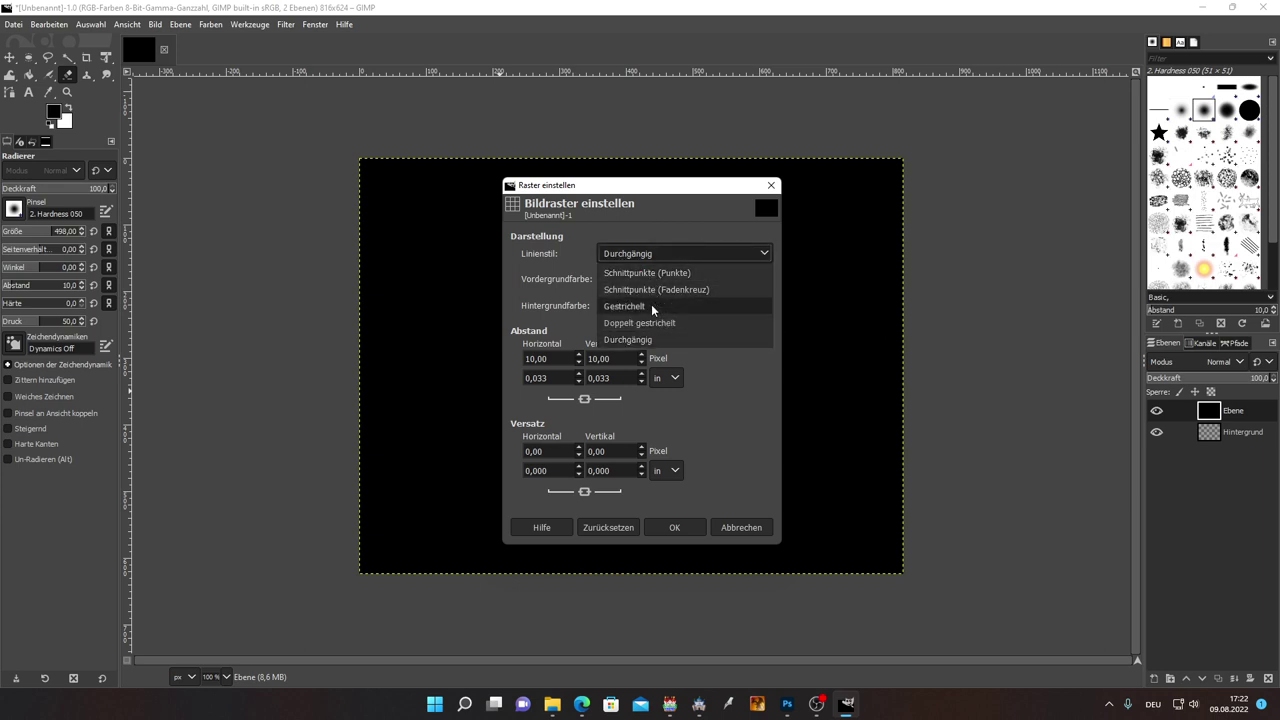
{"action": "left_click", "coordinate": [651, 305]}
{"action": "left_click", "coordinate": [663, 256]}
{"action": "left_click", "coordinate": [651, 340]}
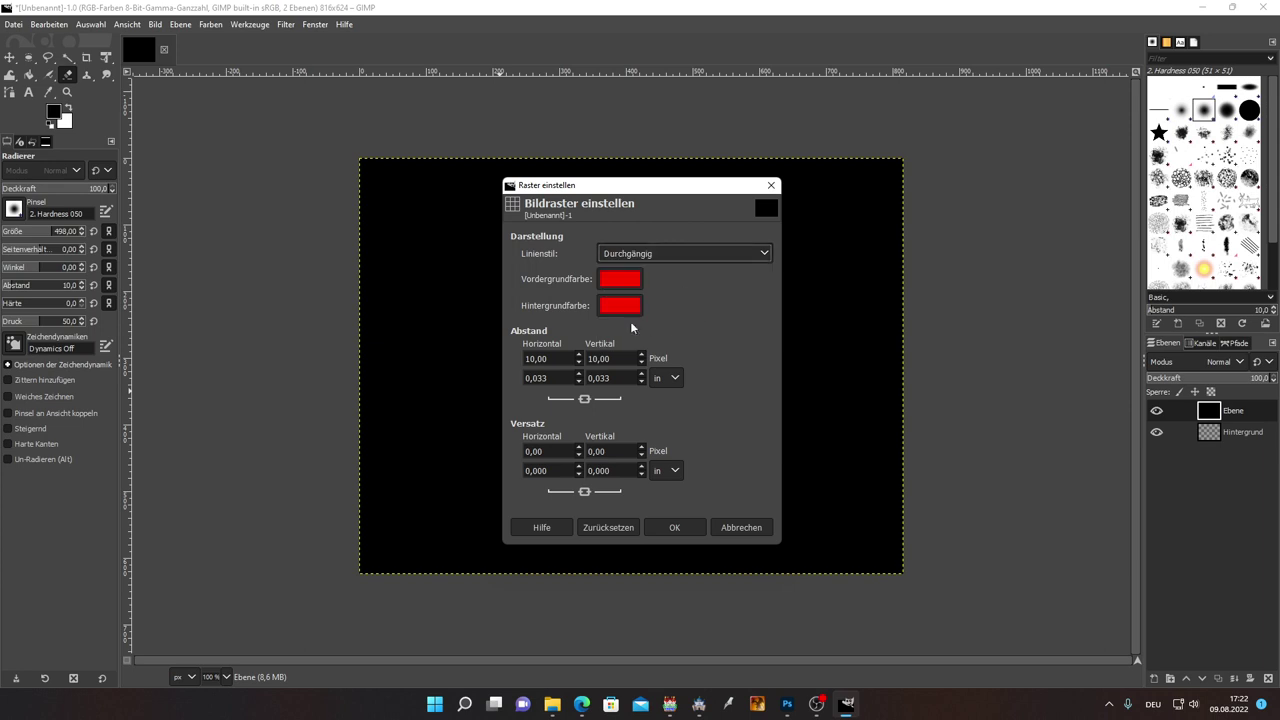
Step: Unlink the grid spacing, set it to 408 px horizontally and 312 px vertically, and apply the grid settings
{"action": "left_click", "coordinate": [563, 358]}
{"action": "key", "text": "ctrl+a"}
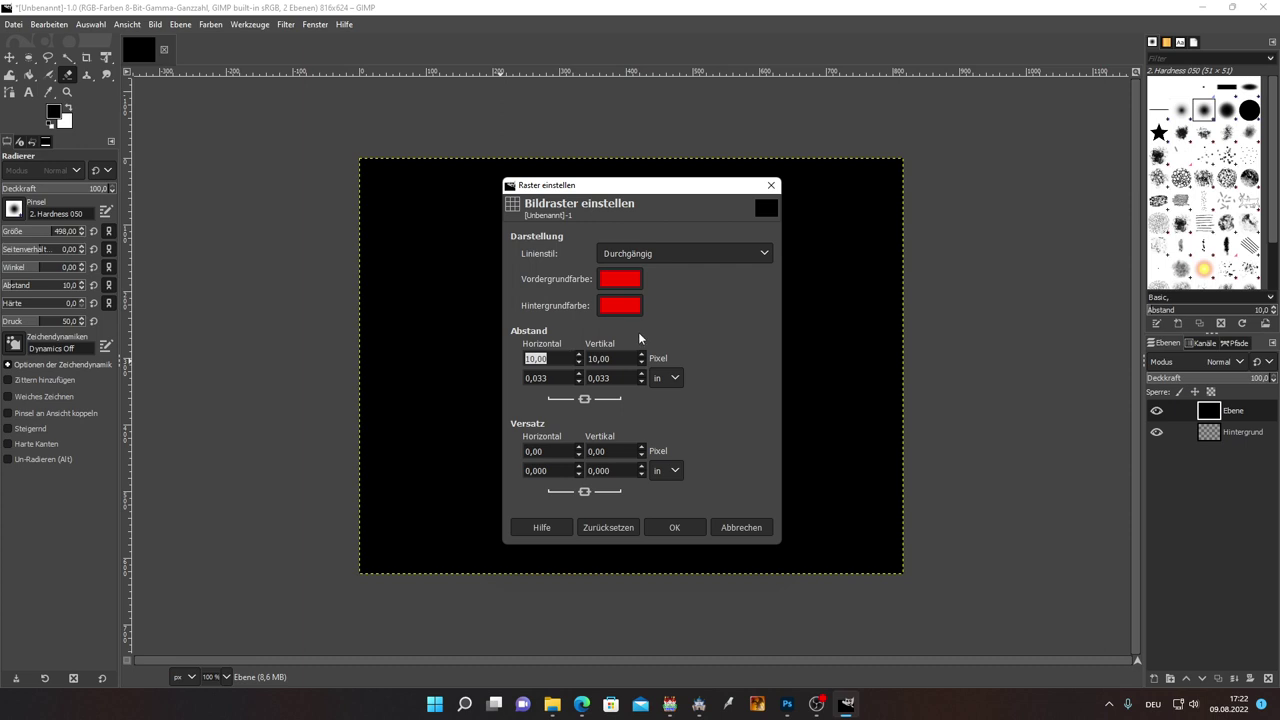
{"action": "key", "text": "BackSpace"}
{"action": "type", "text": "408"}
{"action": "left_click", "coordinate": [614, 358]}
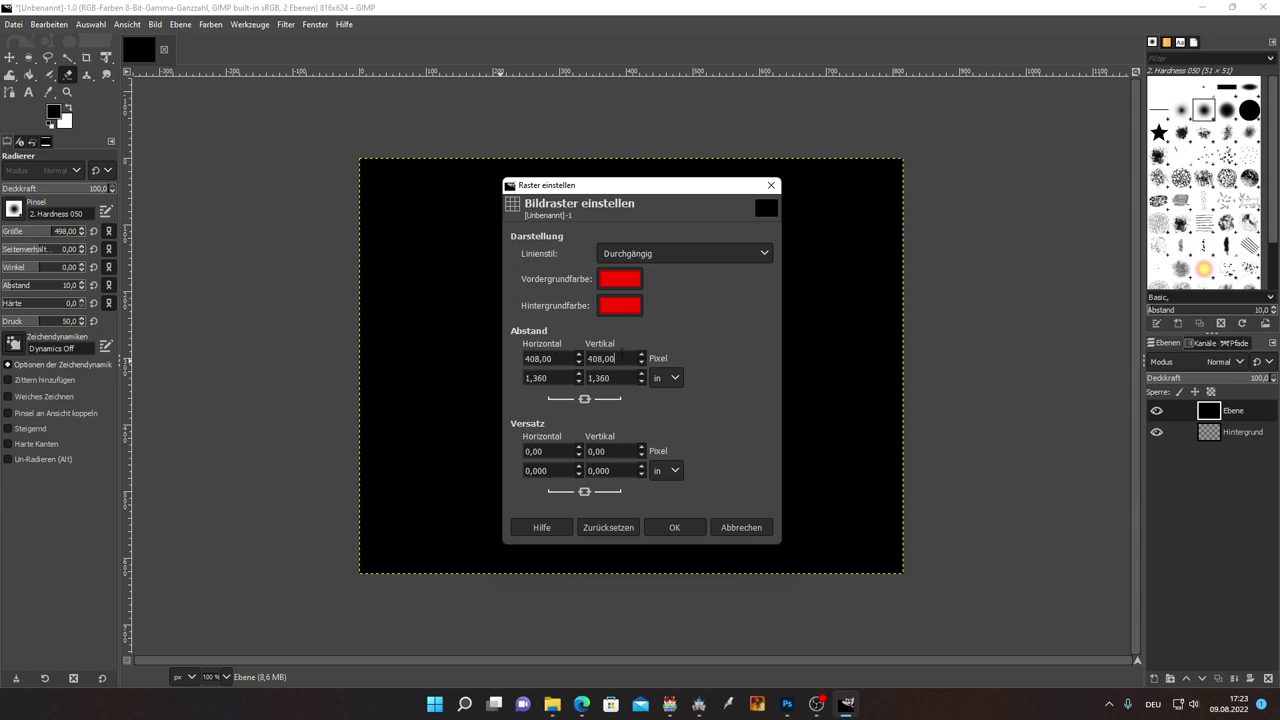
{"action": "left_click", "coordinate": [585, 399]}
{"action": "double_click", "coordinate": [590, 362]}
{"action": "key", "text": "BackSpace"}
{"action": "type", "text": "312"}
{"action": "left_click", "coordinate": [669, 527]}
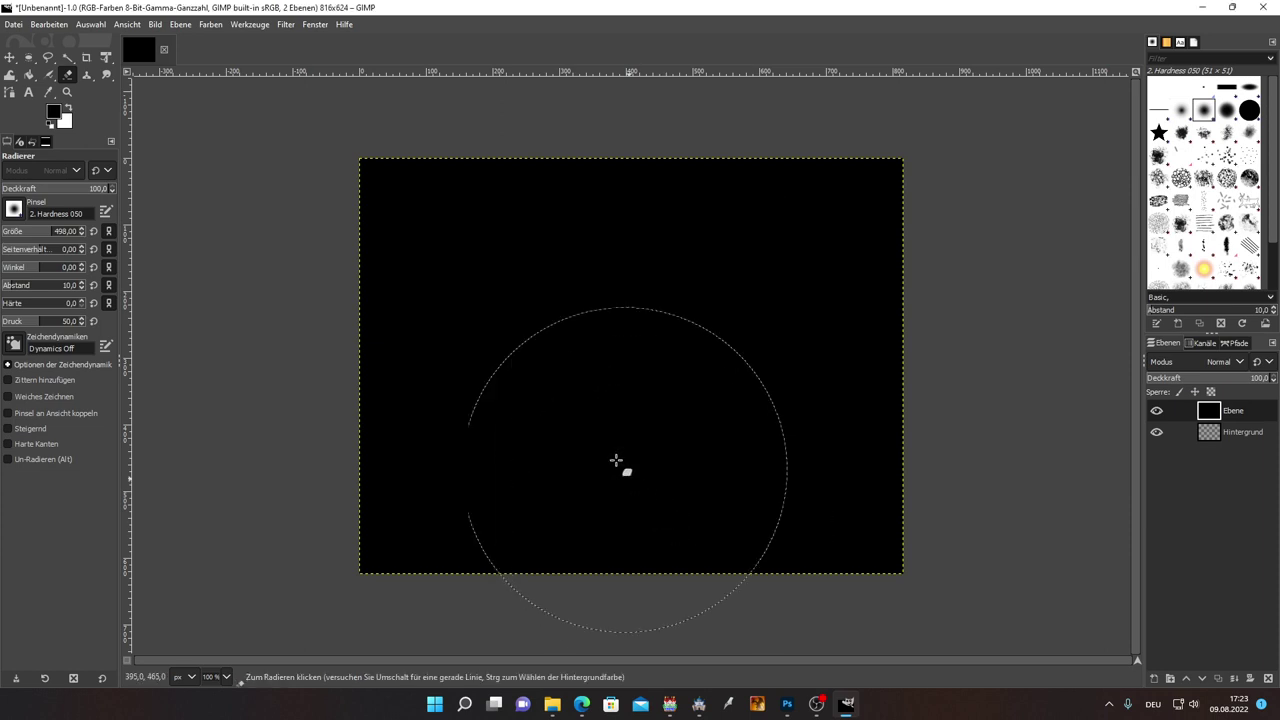
Step: Show the image grid on the canvas to mark the image's centre
{"action": "left_click", "coordinate": [134, 25]}
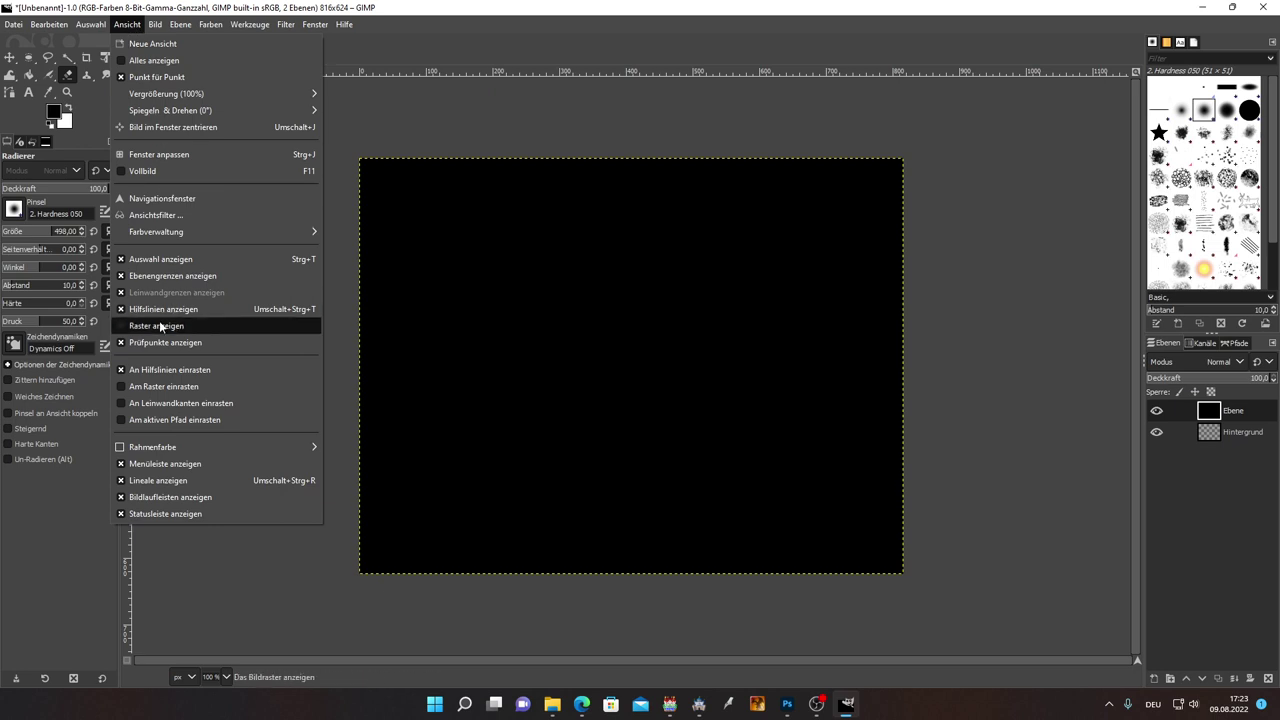
{"action": "left_click", "coordinate": [150, 326]}
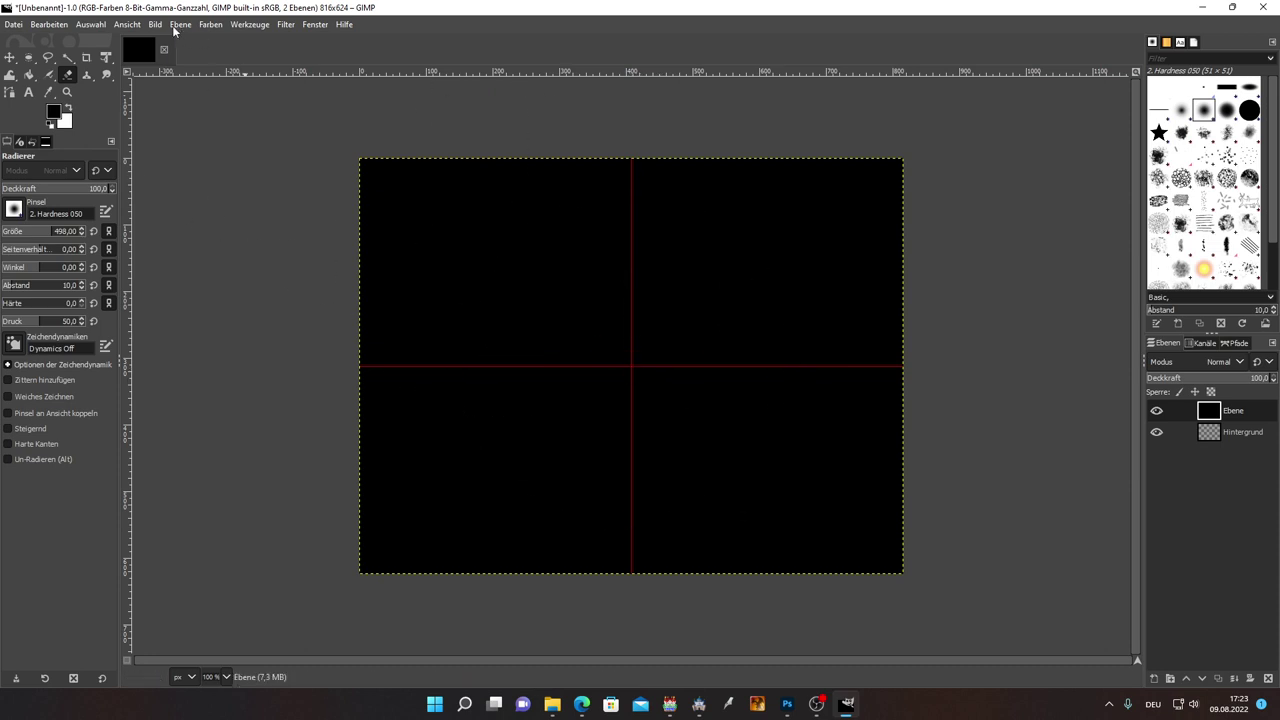
{"action": "left_click", "coordinate": [127, 24]}
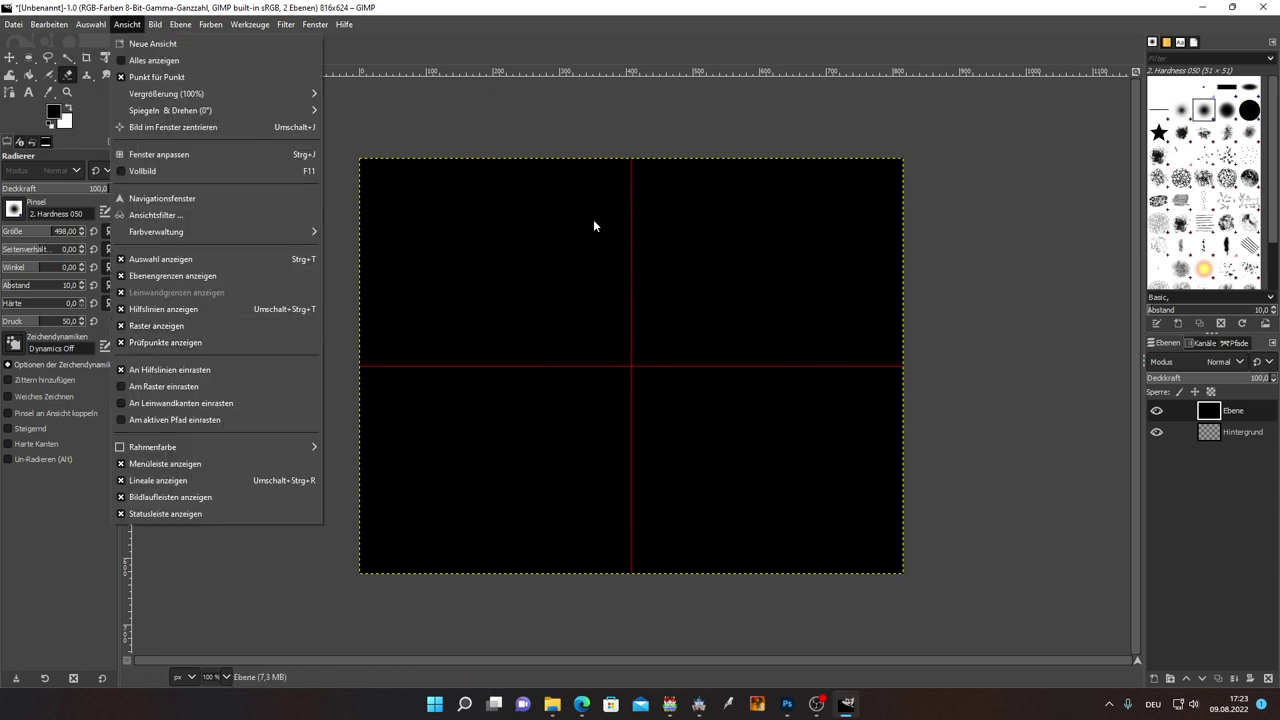
{"action": "left_click", "coordinate": [669, 117]}
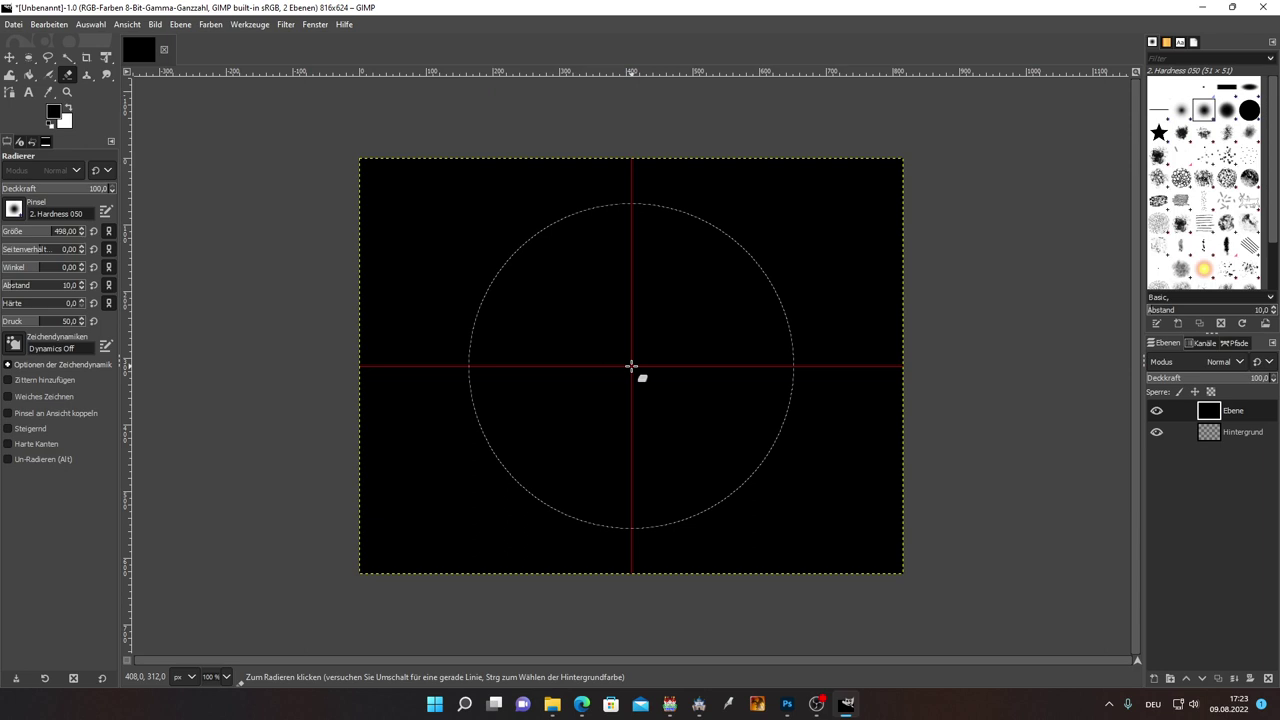
Step: Try erasing a single soft spot at the grid's centre crossing, and undo it
{"action": "left_click", "coordinate": [631, 366]}
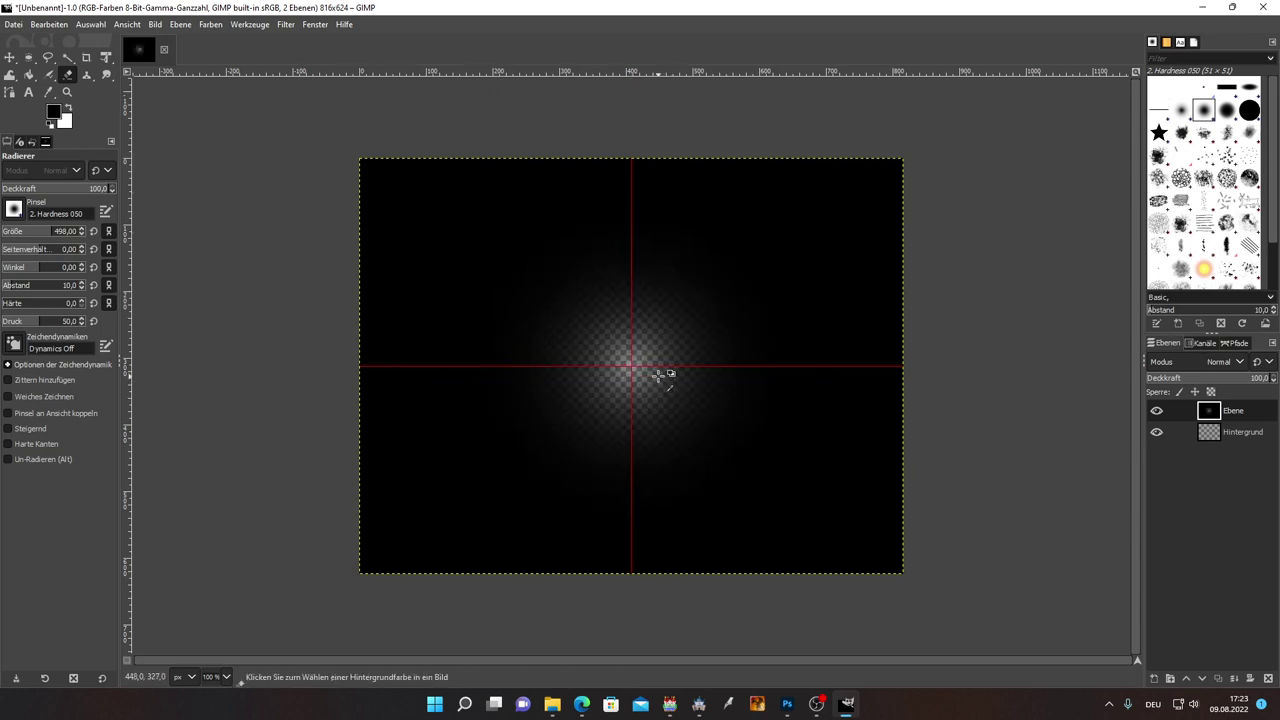
{"action": "key", "text": "ctrl+z"}
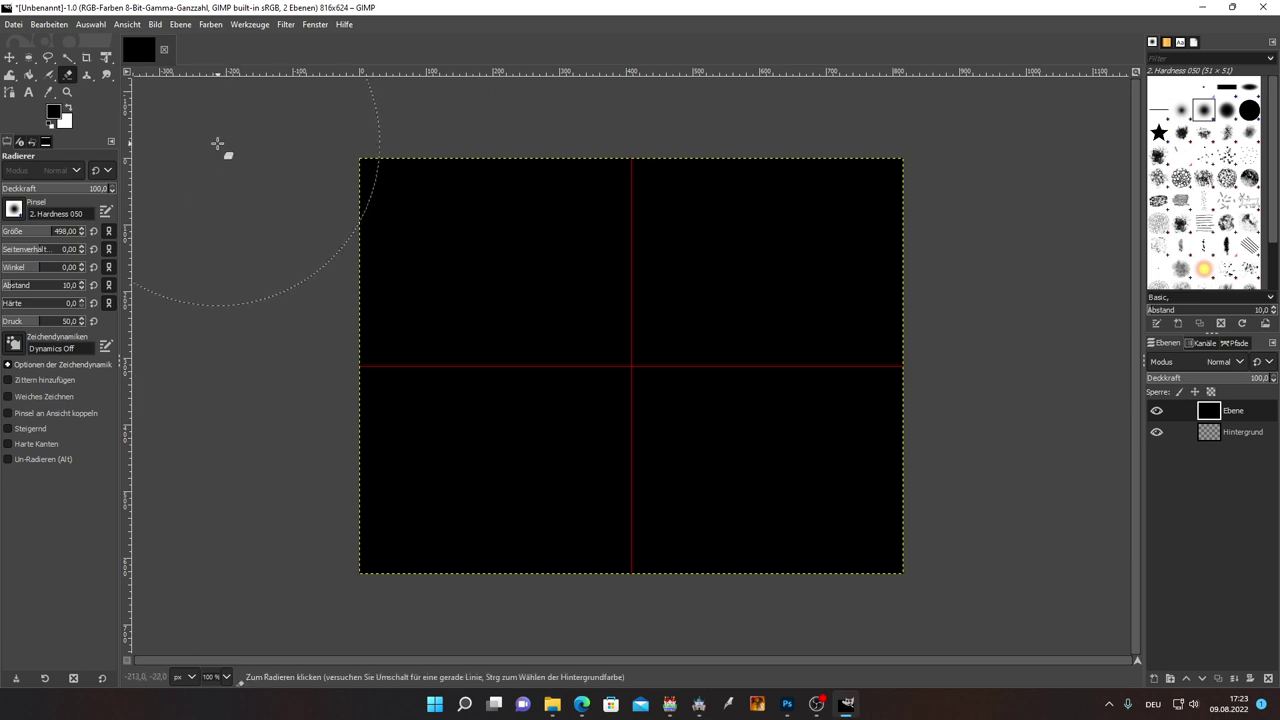
Step: Set the eraser's size to 520 and hardness to 18, and erase twice at the grid's centre crossing
{"action": "left_click_drag", "start_coordinate": [39, 232], "coordinate": [60, 234]}
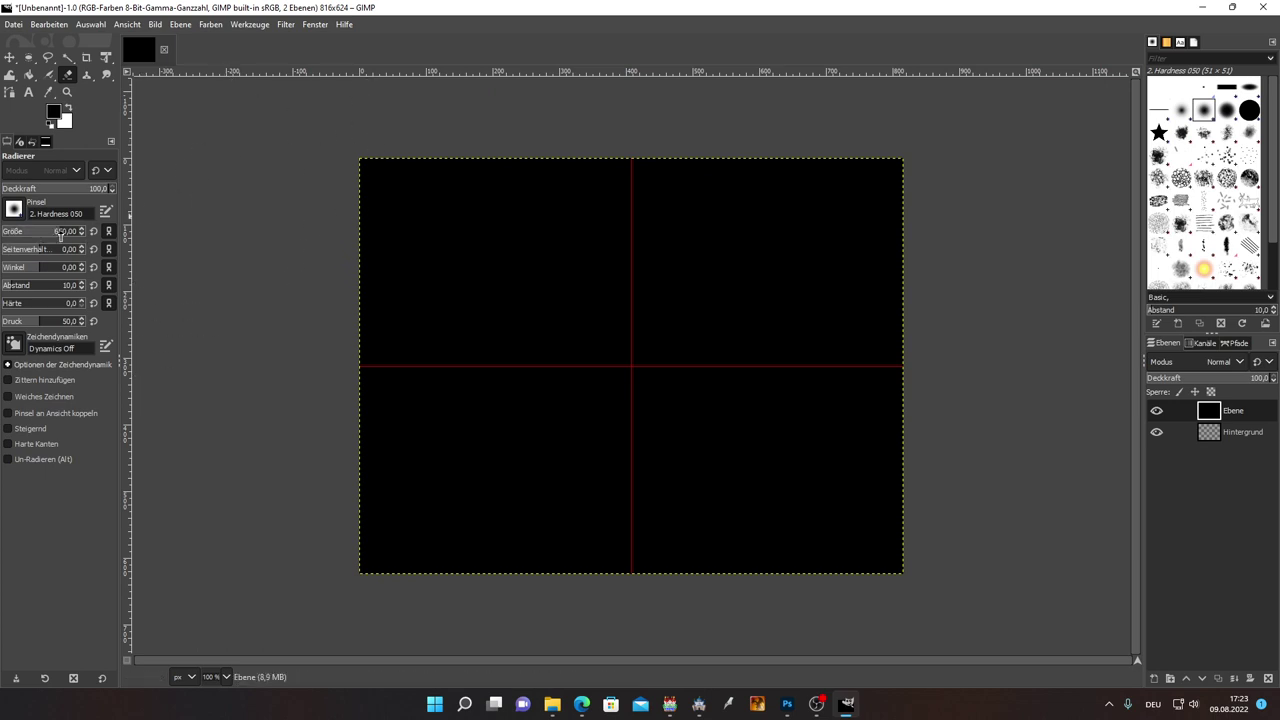
{"action": "mouse_move", "coordinate": [30, 305]}
{"action": "left_mouse_down"}
{"action": "mouse_move", "coordinate": [56, 305]}
{"action": "mouse_move", "coordinate": [1, 310]}
{"action": "left_mouse_up"}
{"action": "left_click", "coordinate": [15, 304]}
{"action": "left_click", "coordinate": [40, 236]}
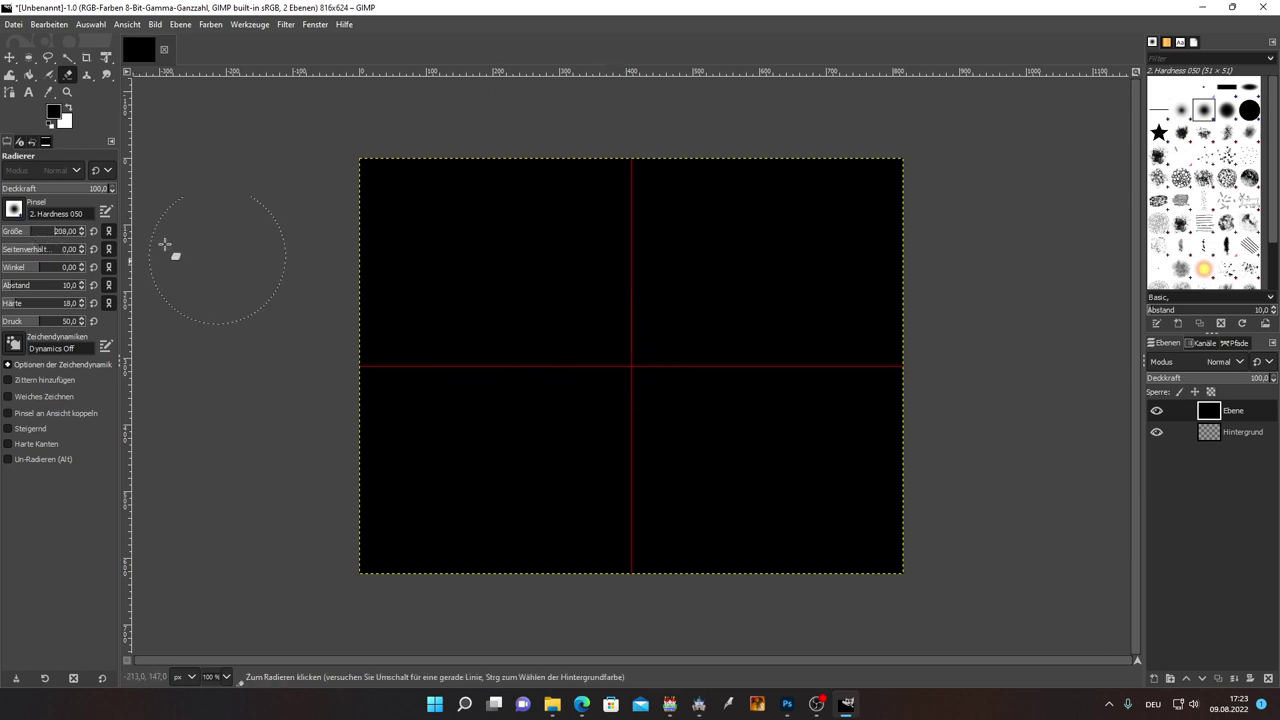
{"action": "left_click", "coordinate": [53, 233]}
{"action": "left_click_drag", "start_coordinate": [53, 233], "coordinate": [55, 233]}
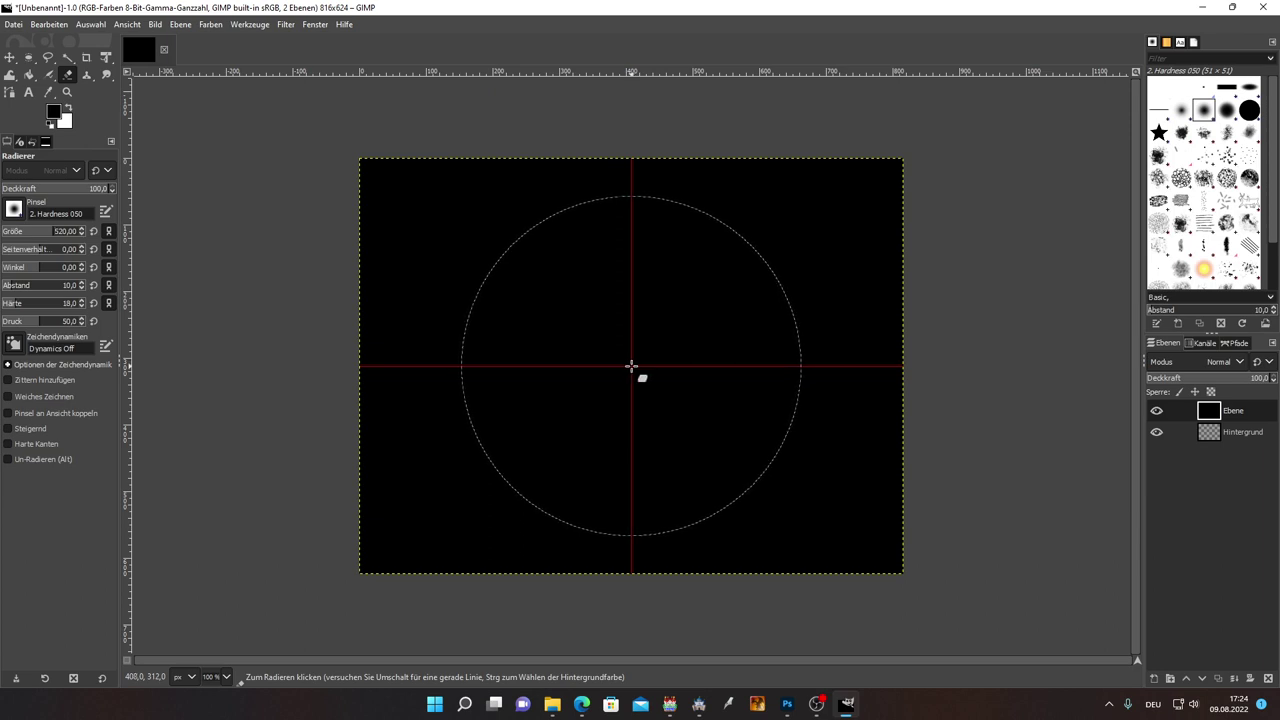
{"action": "left_click", "coordinate": [630, 366]}
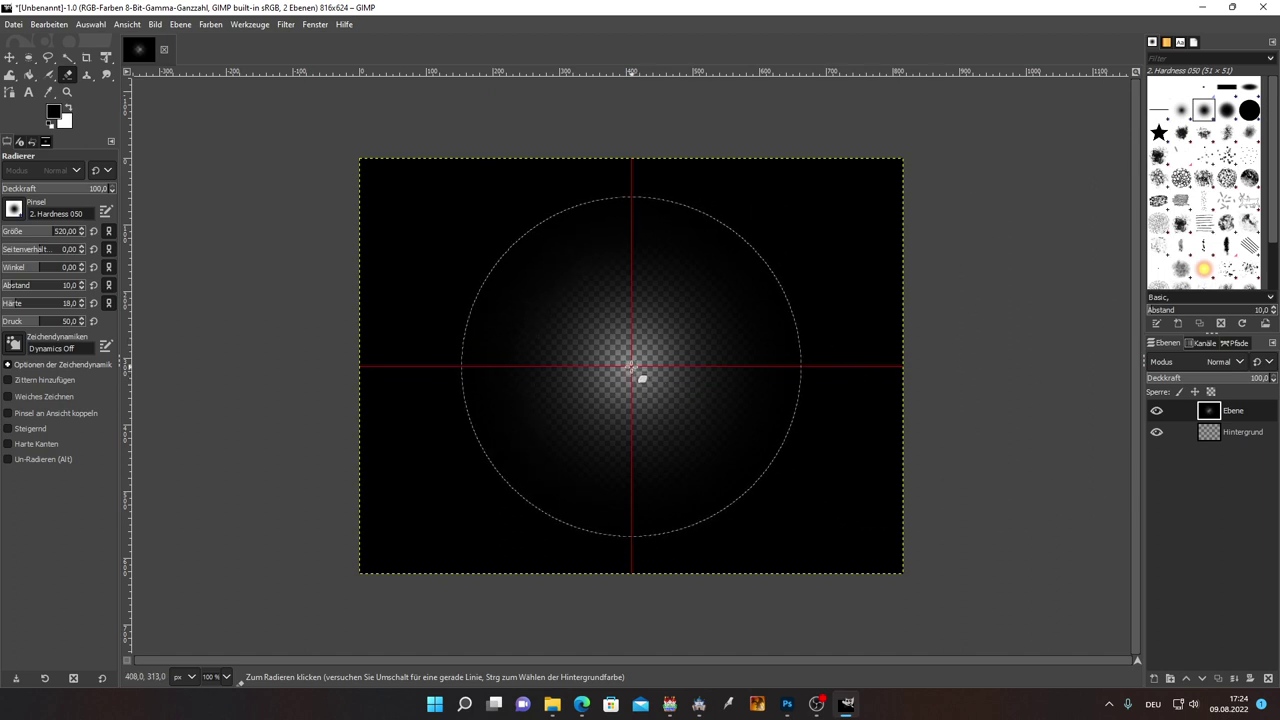
{"action": "left_click", "coordinate": [631, 366]}
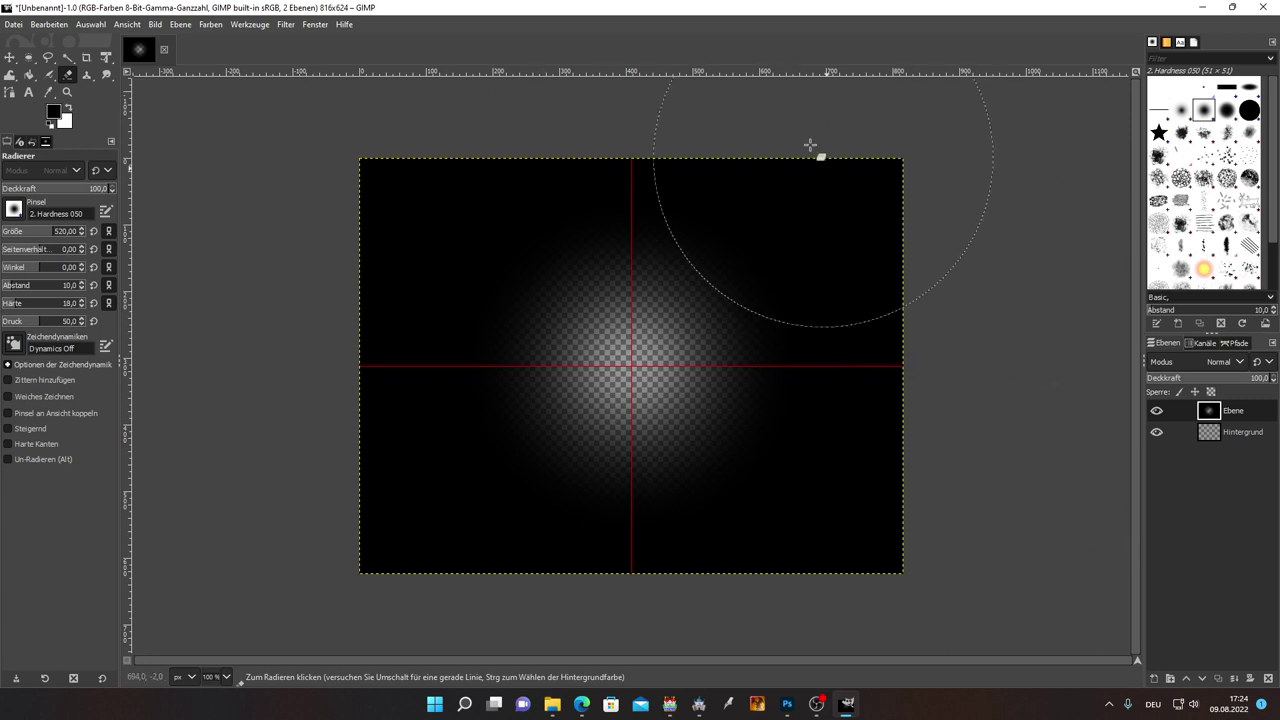
Step: Start exporting the image and name the export file Lichtkreis.png
{"action": "left_click", "coordinate": [14, 26]}
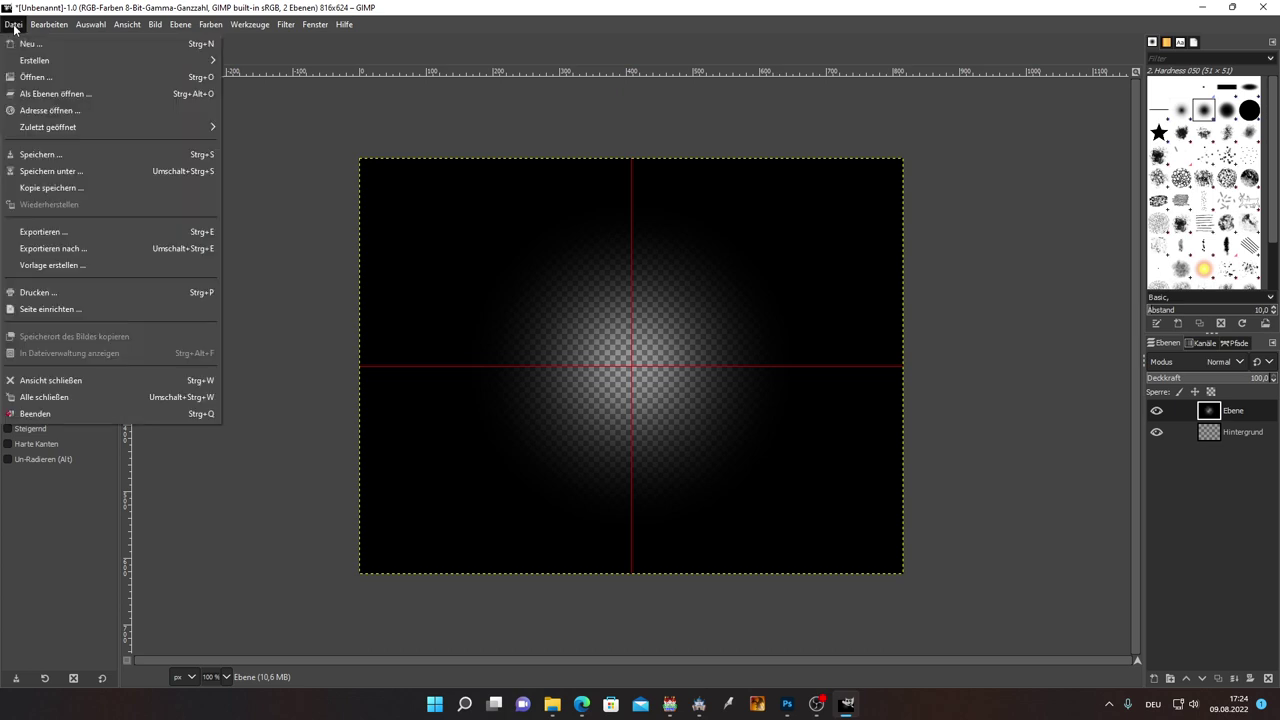
{"action": "left_click", "coordinate": [43, 237]}
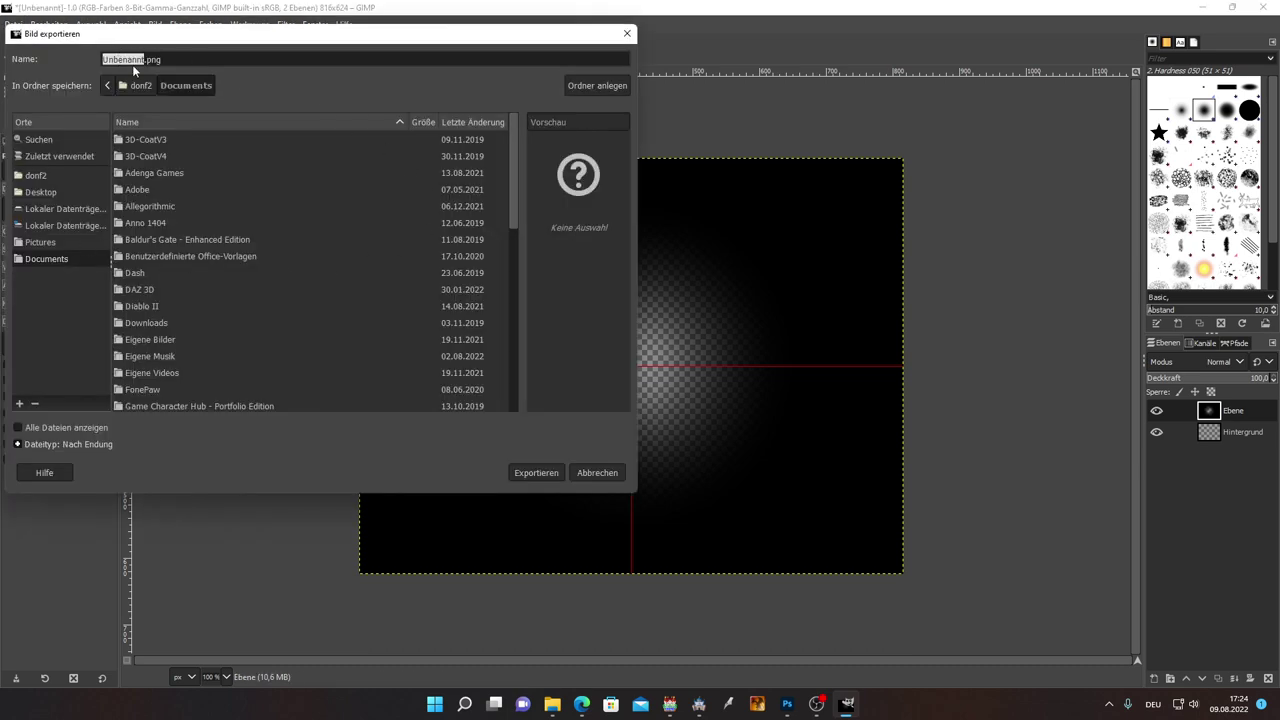
{"action": "type", "text": "Lichtk"}
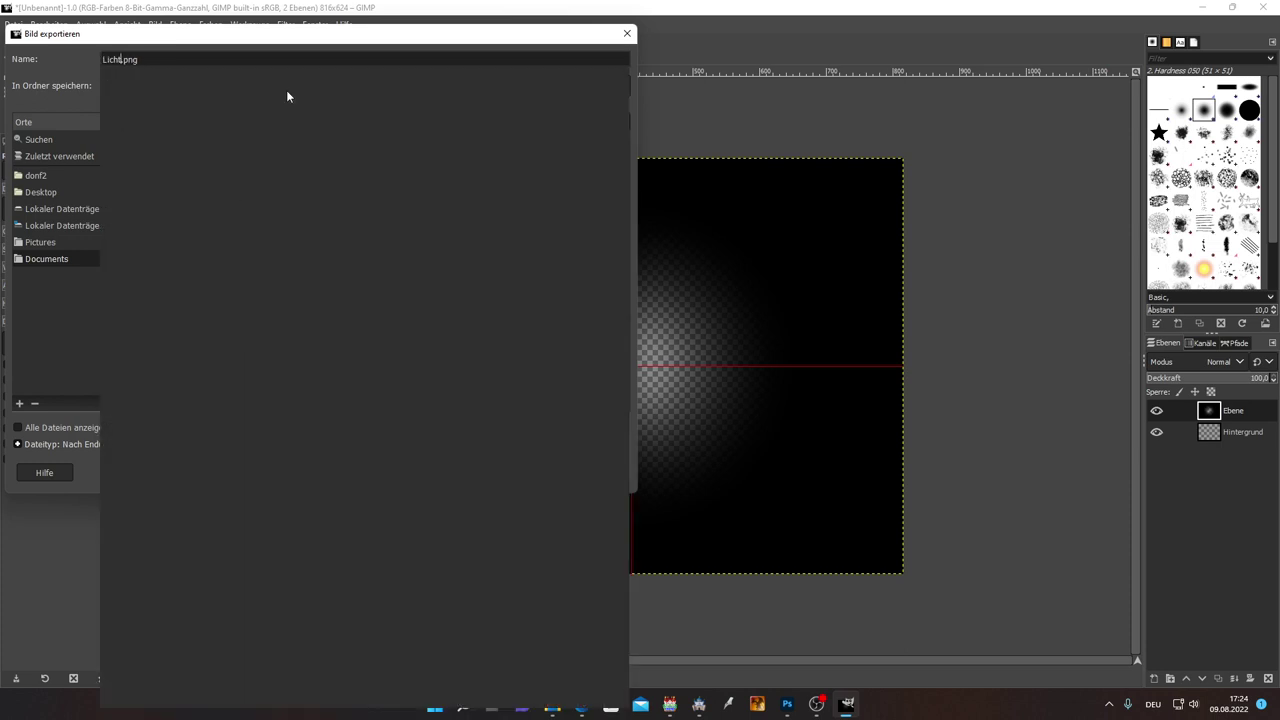
{"action": "type", "text": "reis"}
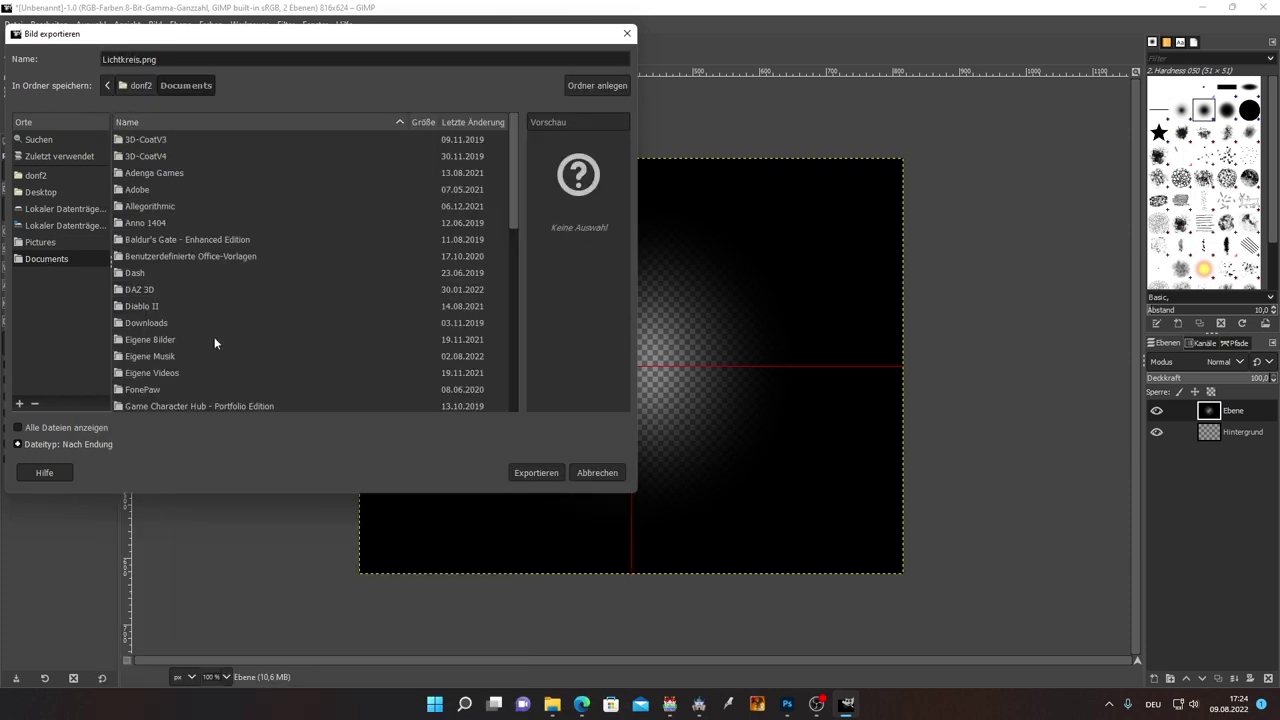
Step: Export the light circle as a PNG into the Documents/RMMZ/Project1/img/pictures folder, keeping the default PNG options
{"action": "scroll", "coordinate": [213, 338], "scroll_direction": "down", "scroll_amount": 4}
{"action": "scroll", "coordinate": [198, 320], "scroll_direction": "down", "scroll_amount": 3}
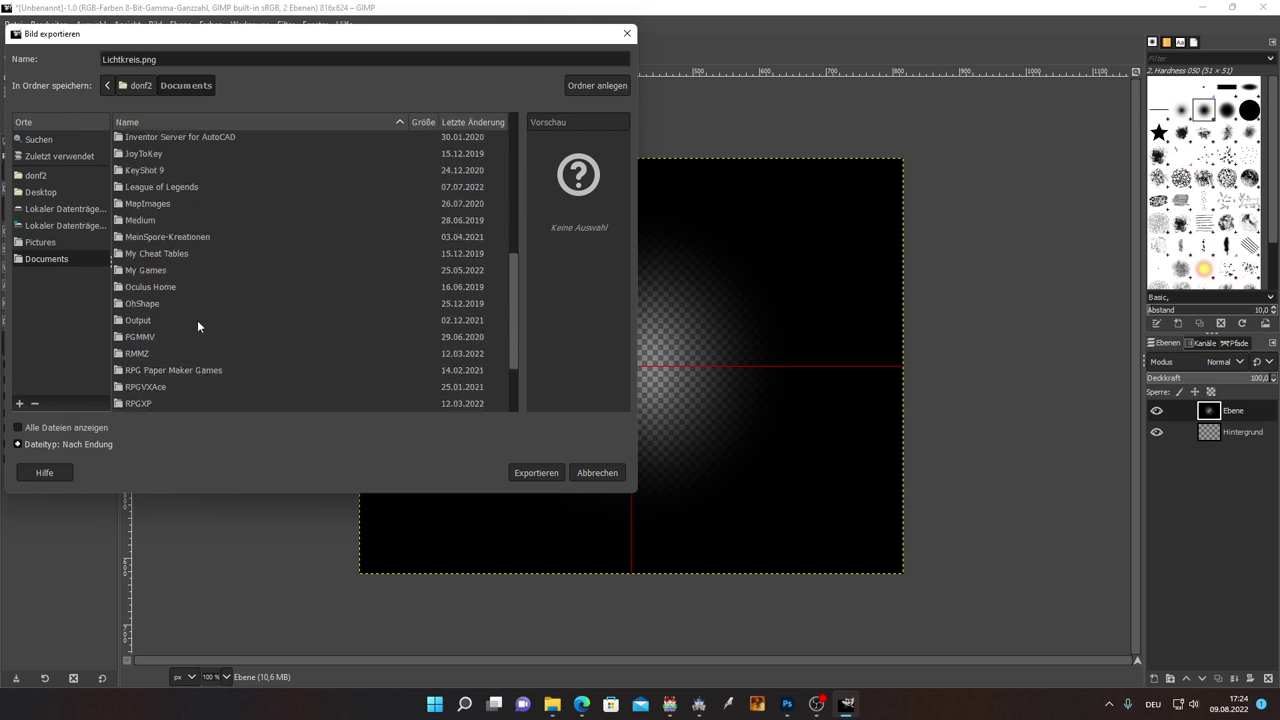
{"action": "left_click", "coordinate": [140, 354]}
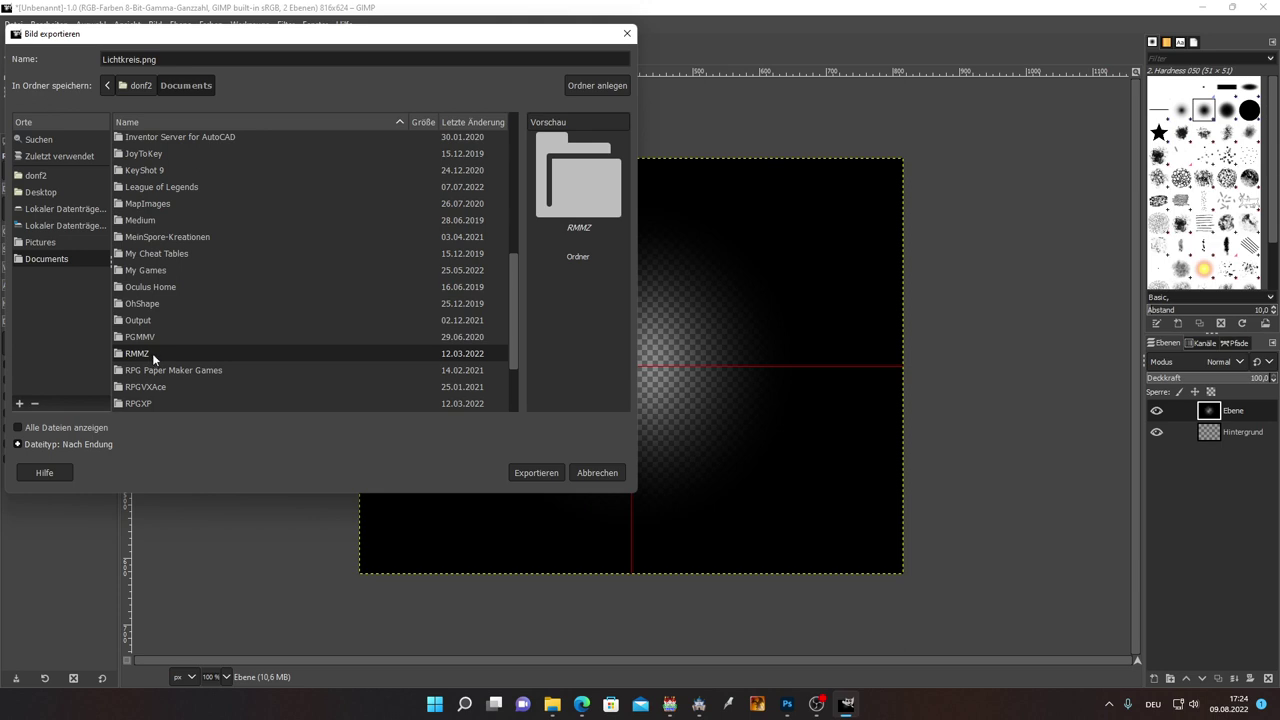
{"action": "double_click", "coordinate": [152, 353]}
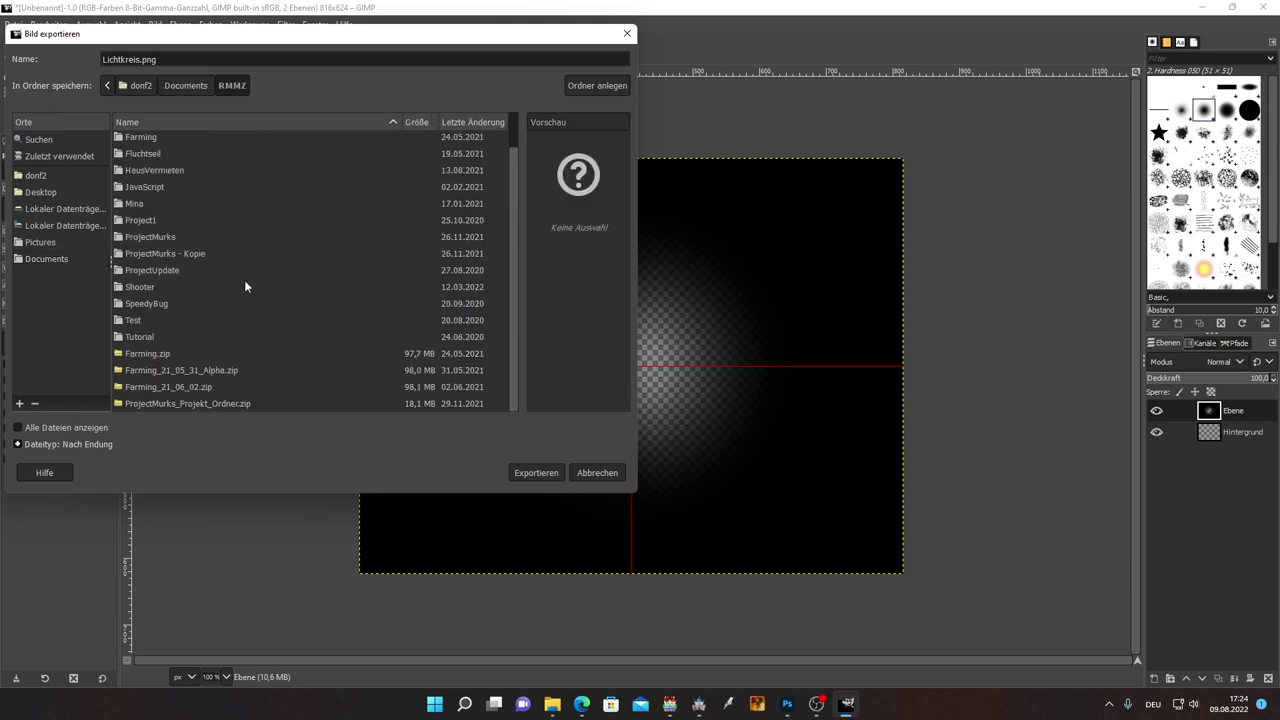
{"action": "double_click", "coordinate": [170, 220]}
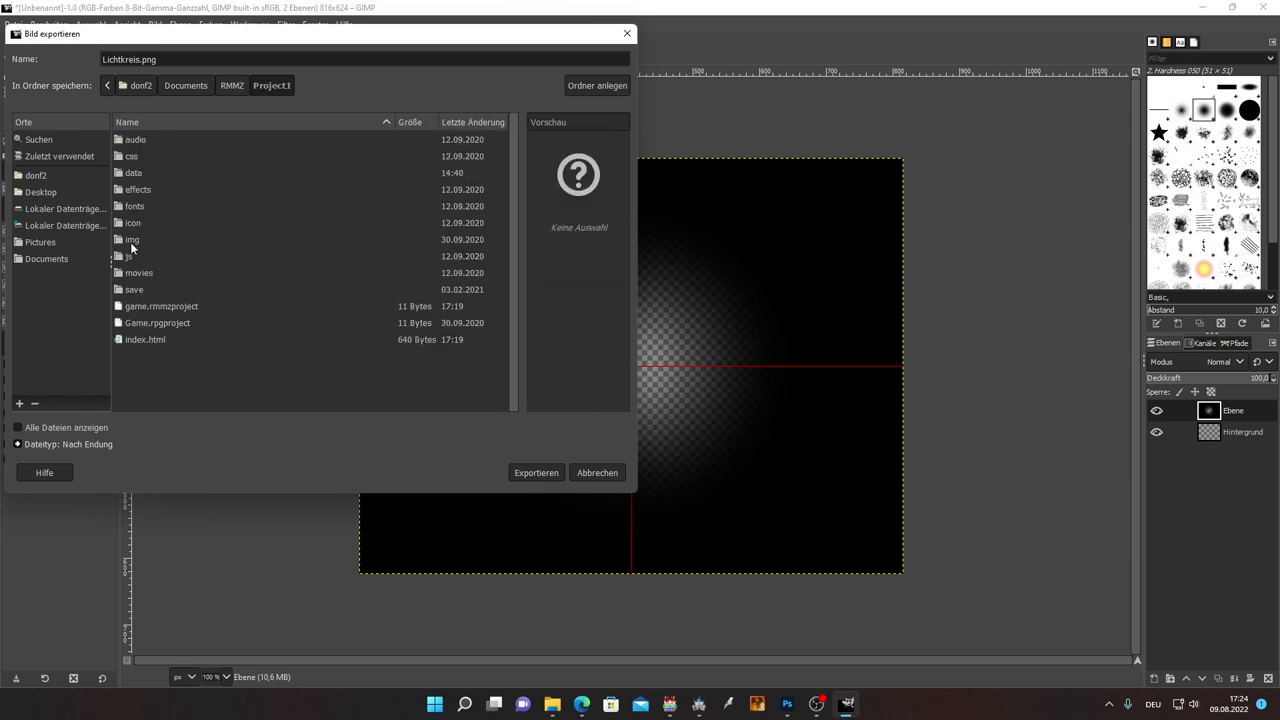
{"action": "left_click", "coordinate": [134, 241]}
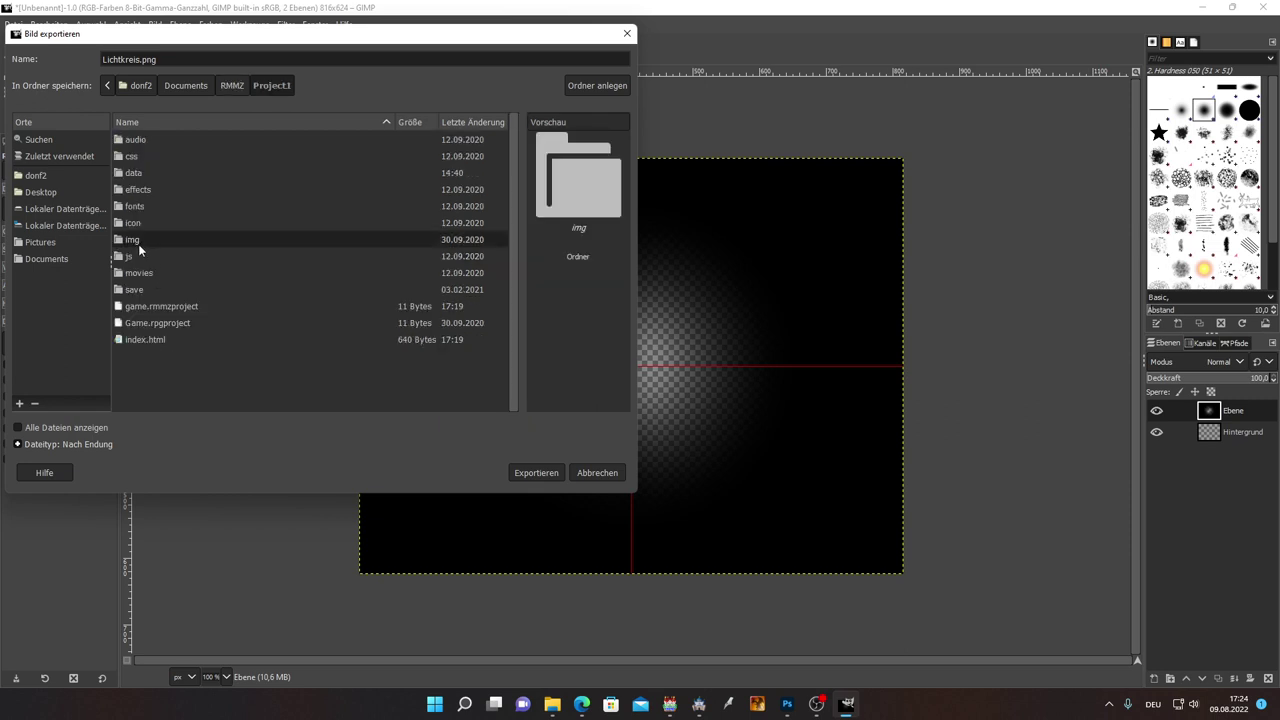
{"action": "double_click", "coordinate": [146, 240]}
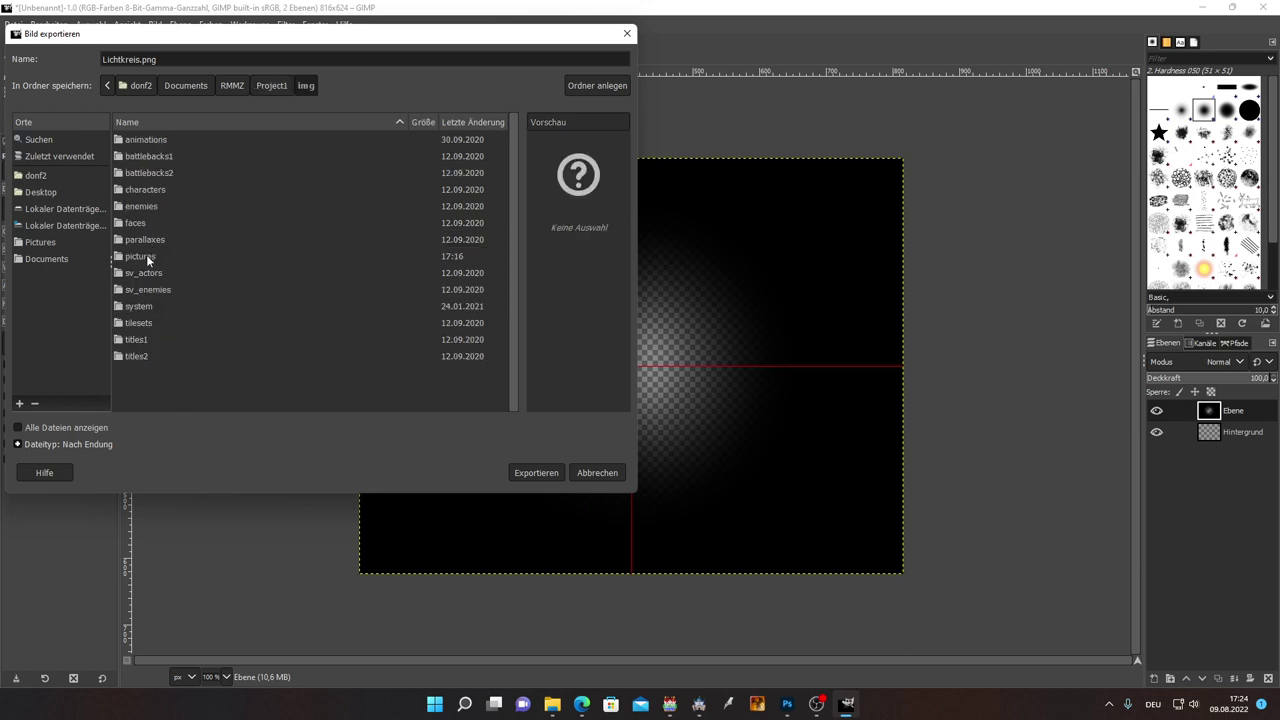
{"action": "left_click", "coordinate": [146, 255]}
{"action": "double_click", "coordinate": [145, 256]}
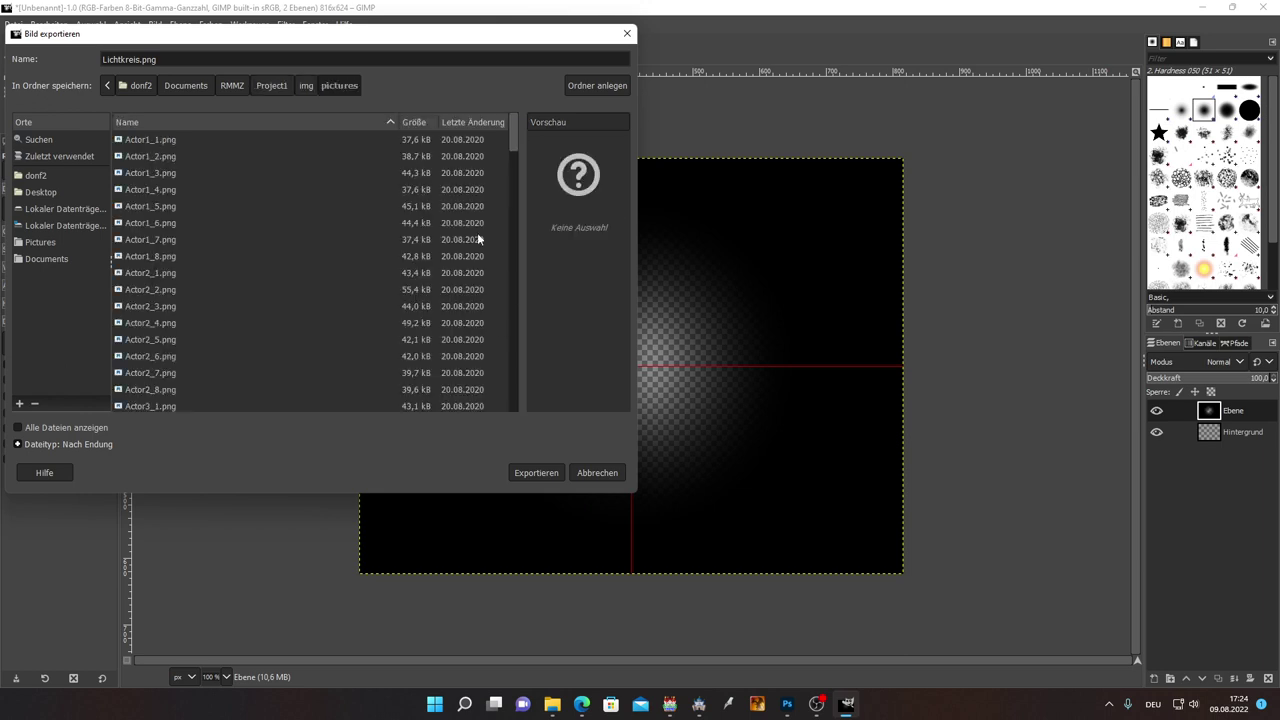
{"action": "left_click", "coordinate": [534, 474]}
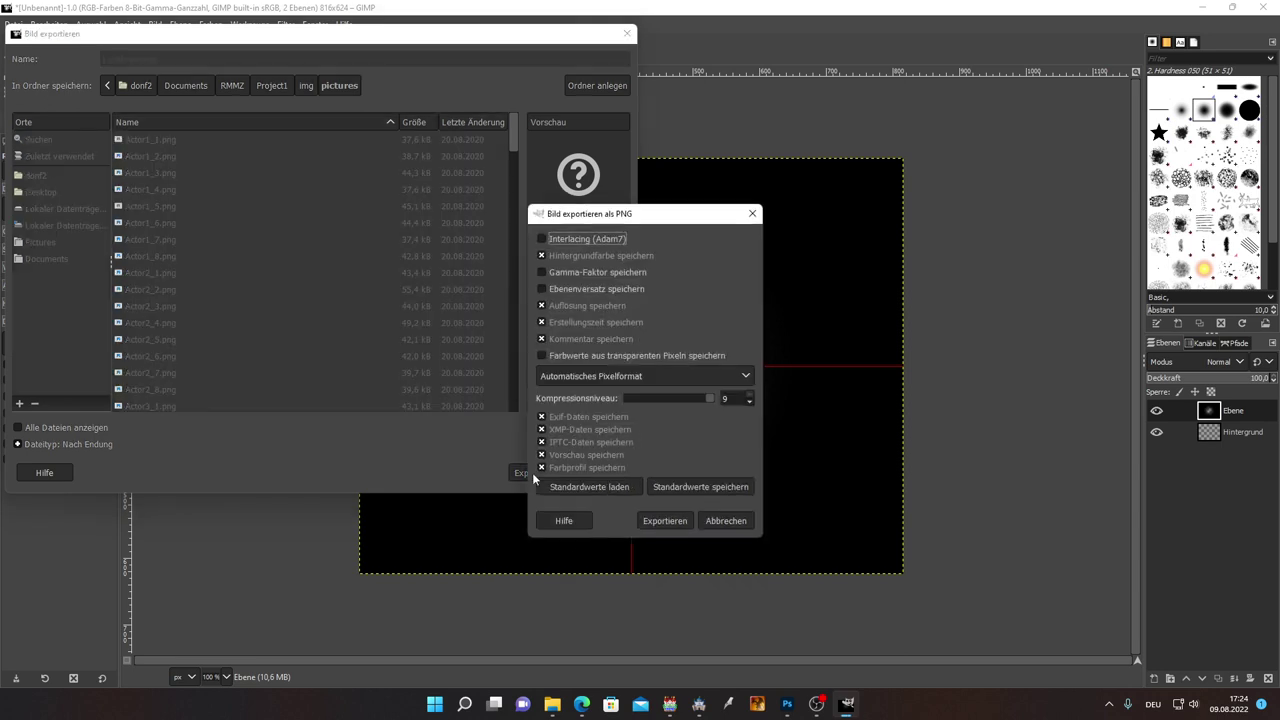
{"action": "left_click", "coordinate": [668, 524]}
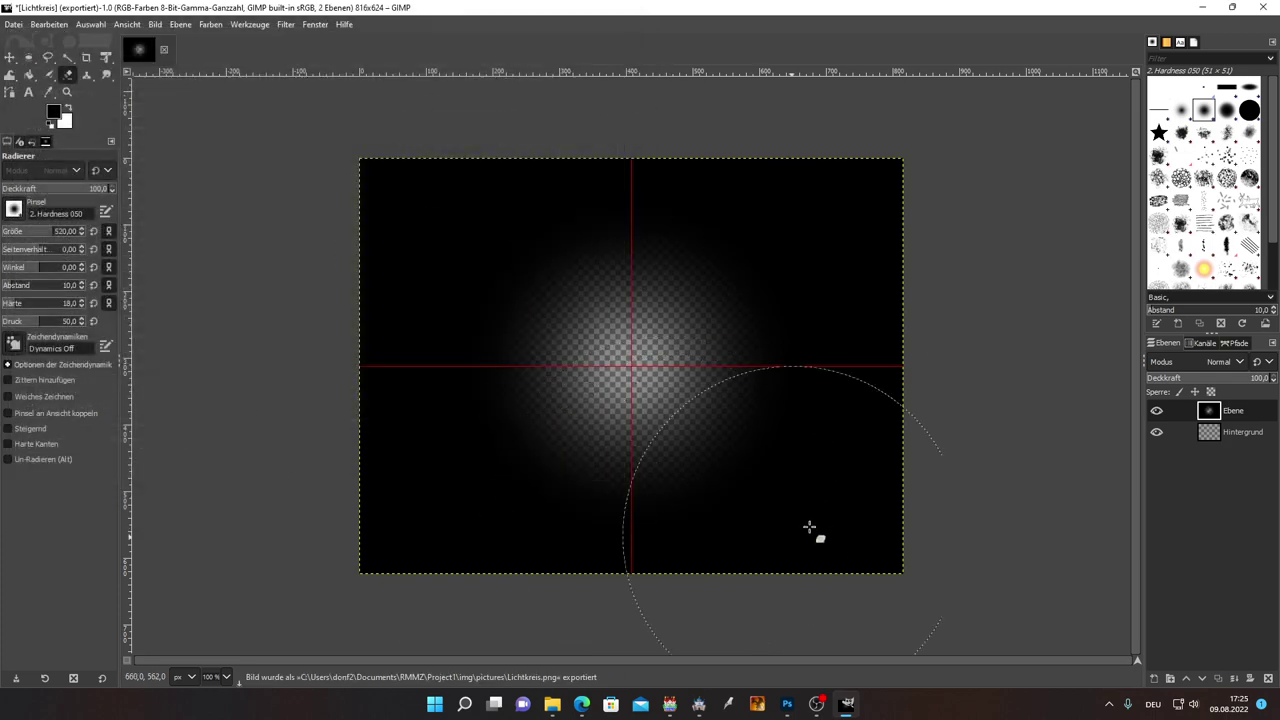
Step: Switch to RPG Maker MZ, cancel the database dialog, and create an event on map tile 0,0 with the Parallel trigger
{"action": "left_click", "coordinate": [699, 704]}
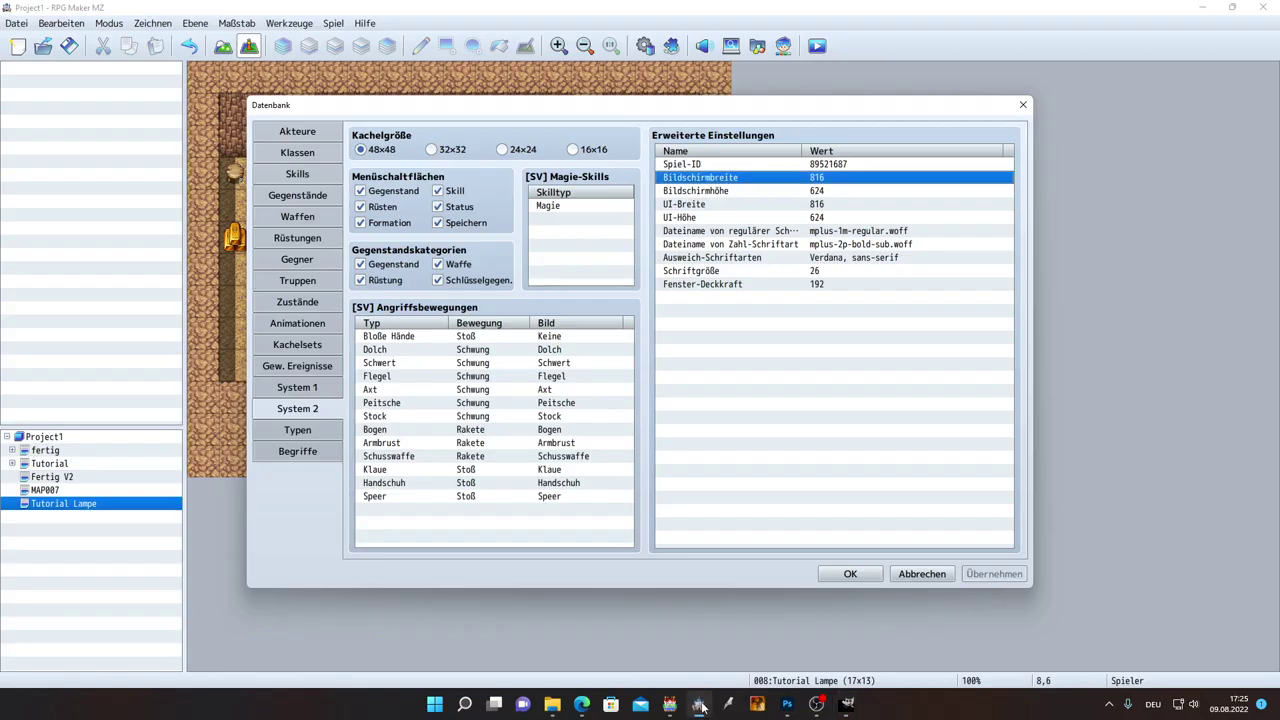
{"action": "left_click", "coordinate": [921, 574]}
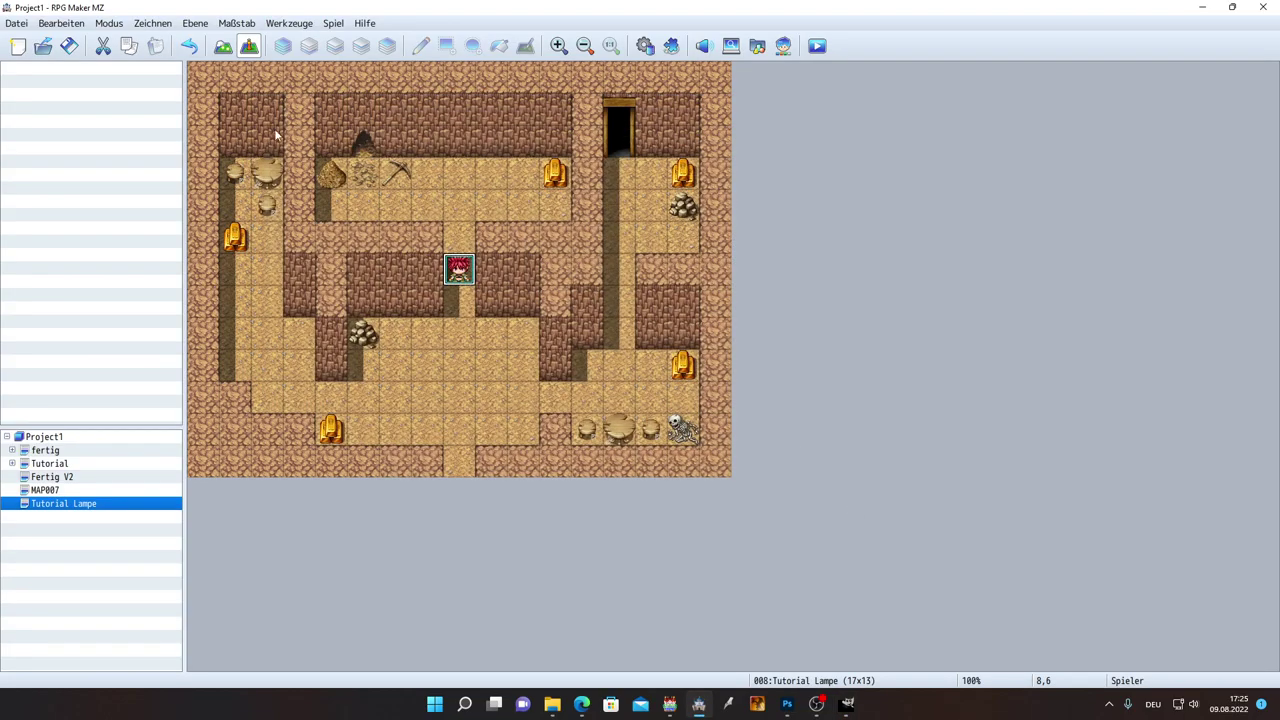
{"action": "double_click", "coordinate": [204, 79]}
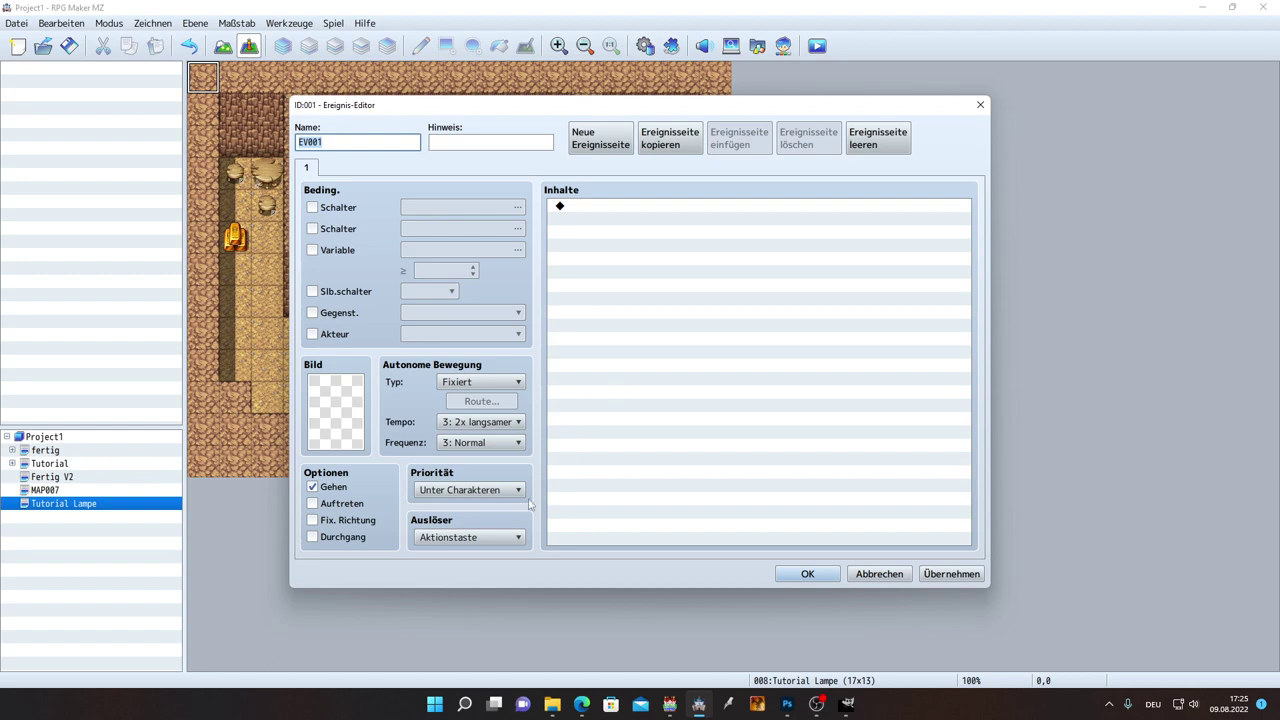
{"action": "left_click", "coordinate": [479, 541]}
{"action": "left_click", "coordinate": [466, 616]}
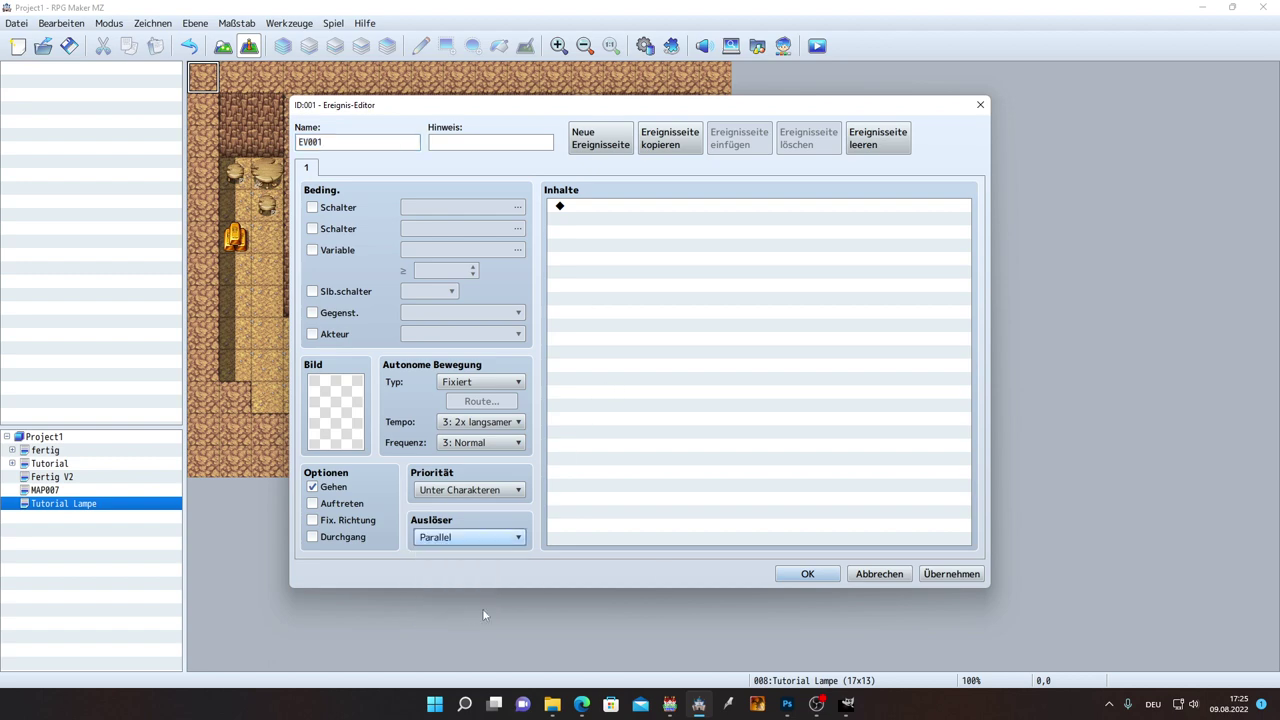
Step: Add a Show Picture (Bild zeigen) command to the event's contents and open its image selection
{"action": "left_click", "coordinate": [613, 208]}
{"action": "double_click", "coordinate": [613, 208]}
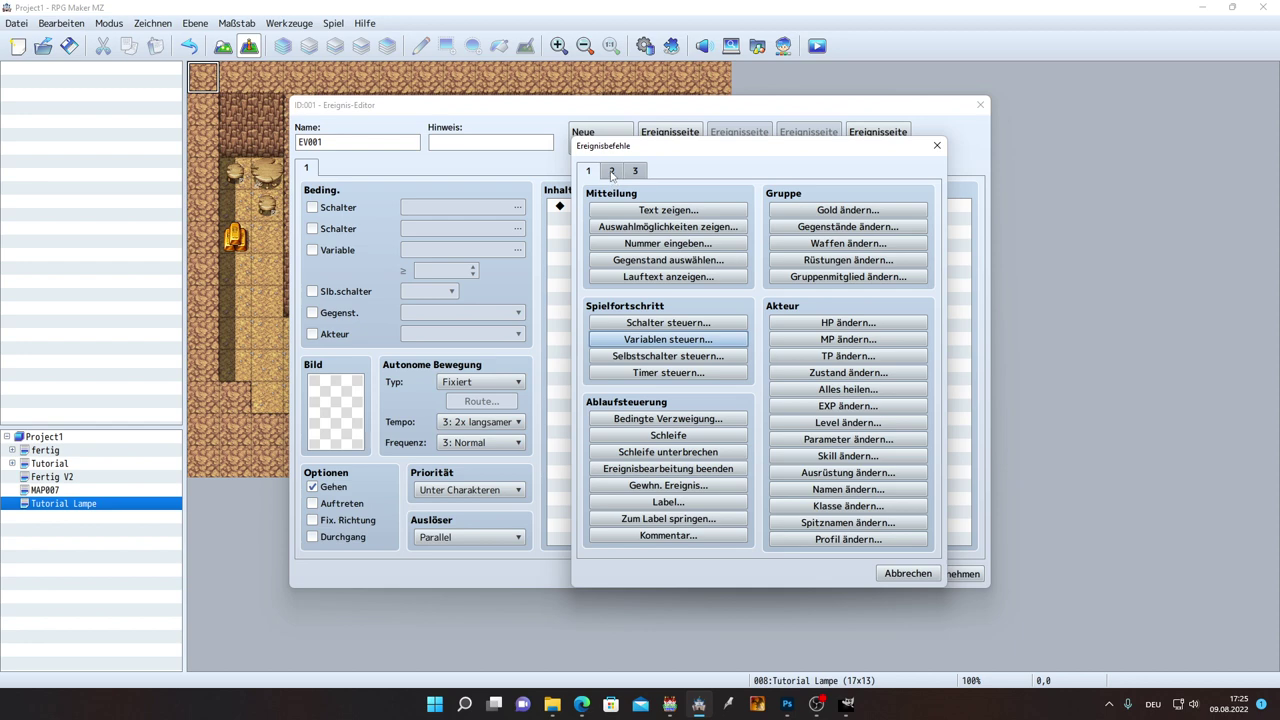
{"action": "left_click", "coordinate": [612, 172]}
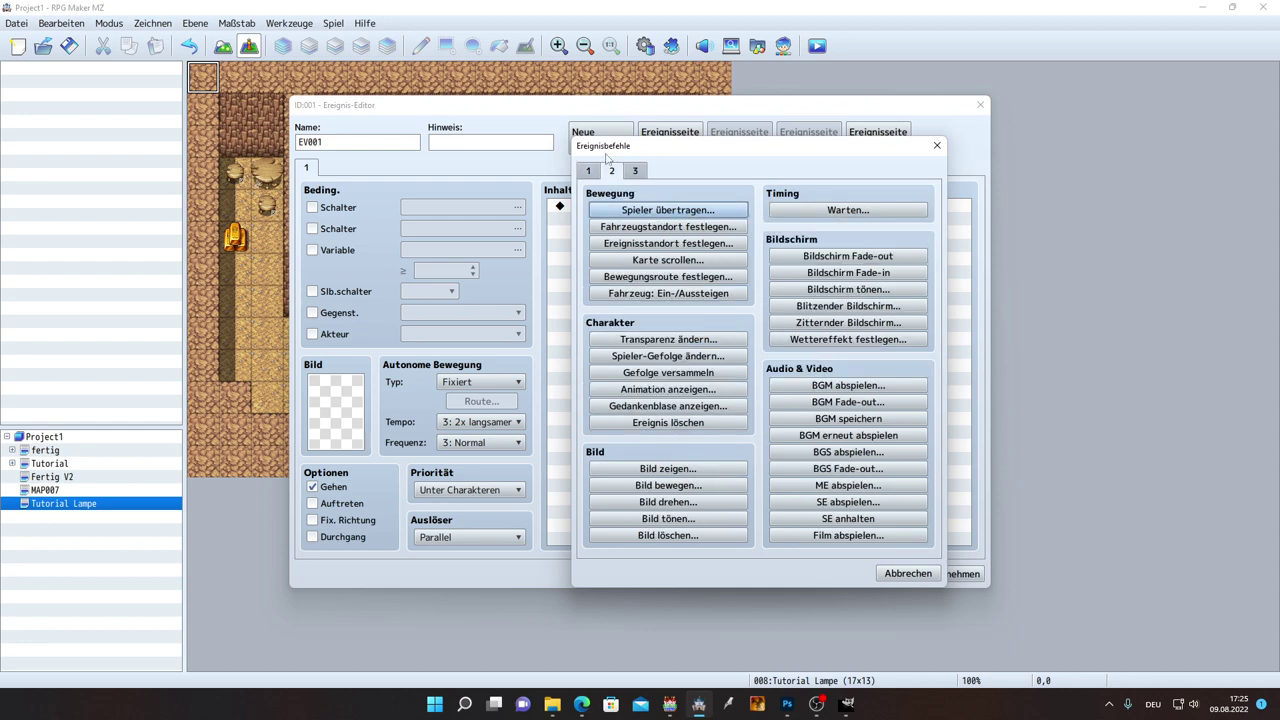
{"action": "left_click", "coordinate": [683, 470]}
{"action": "left_click", "coordinate": [712, 288]}
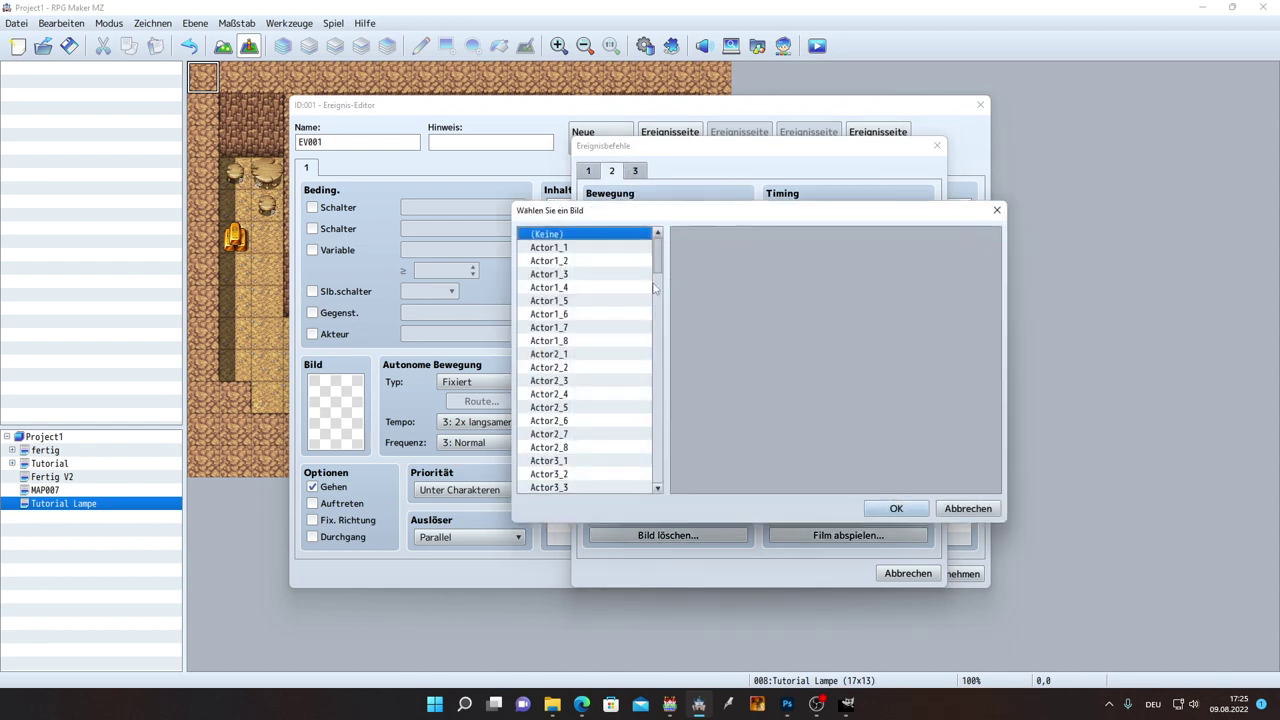
Step: Choose the Lichtkreis picture for the Show Picture command with its default position and opacity, and save the event
{"action": "left_click", "coordinate": [590, 384]}
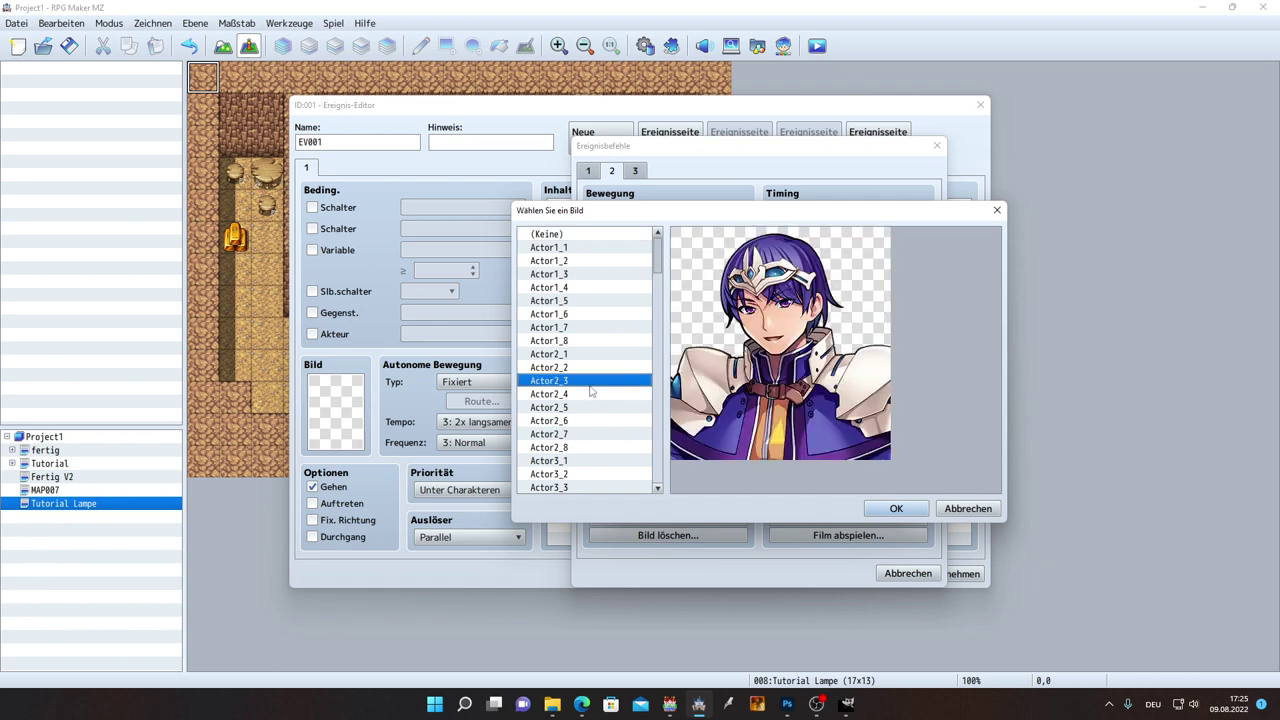
{"action": "key", "text": "l"}
{"action": "scroll", "coordinate": [590, 420], "scroll_direction": "down", "scroll_amount": 2}
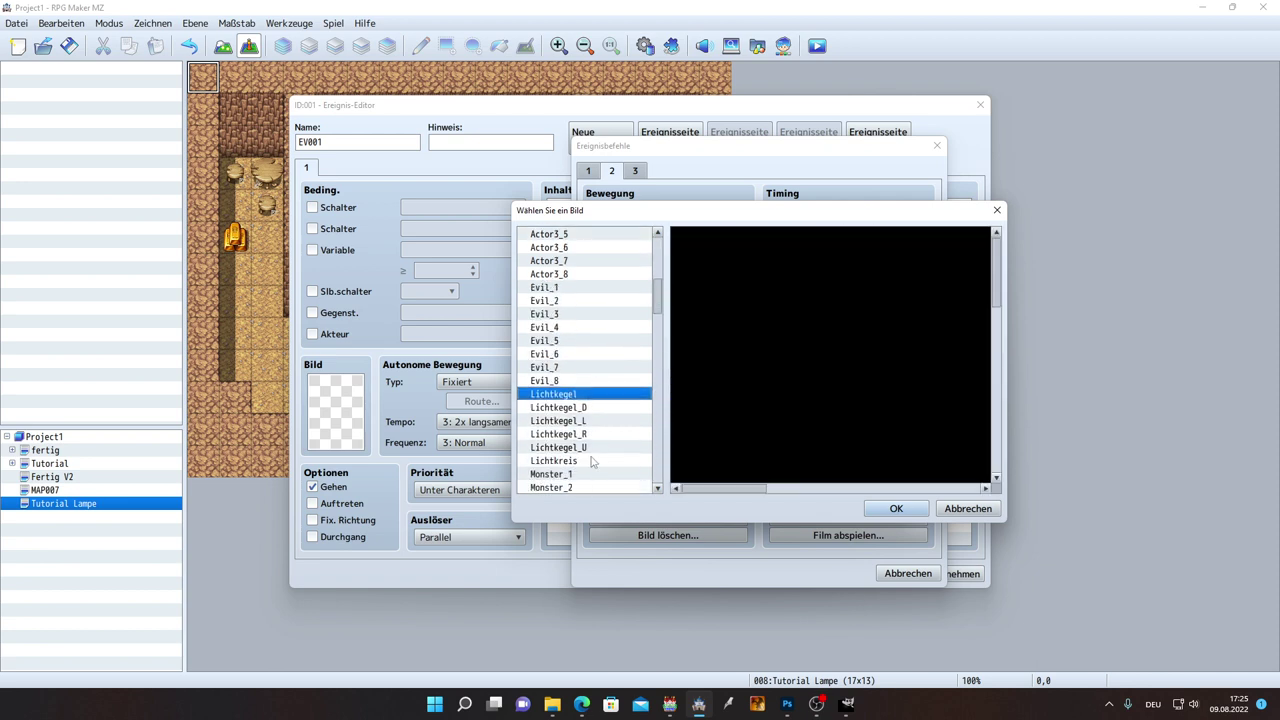
{"action": "left_click", "coordinate": [590, 448]}
{"action": "left_click", "coordinate": [585, 461]}
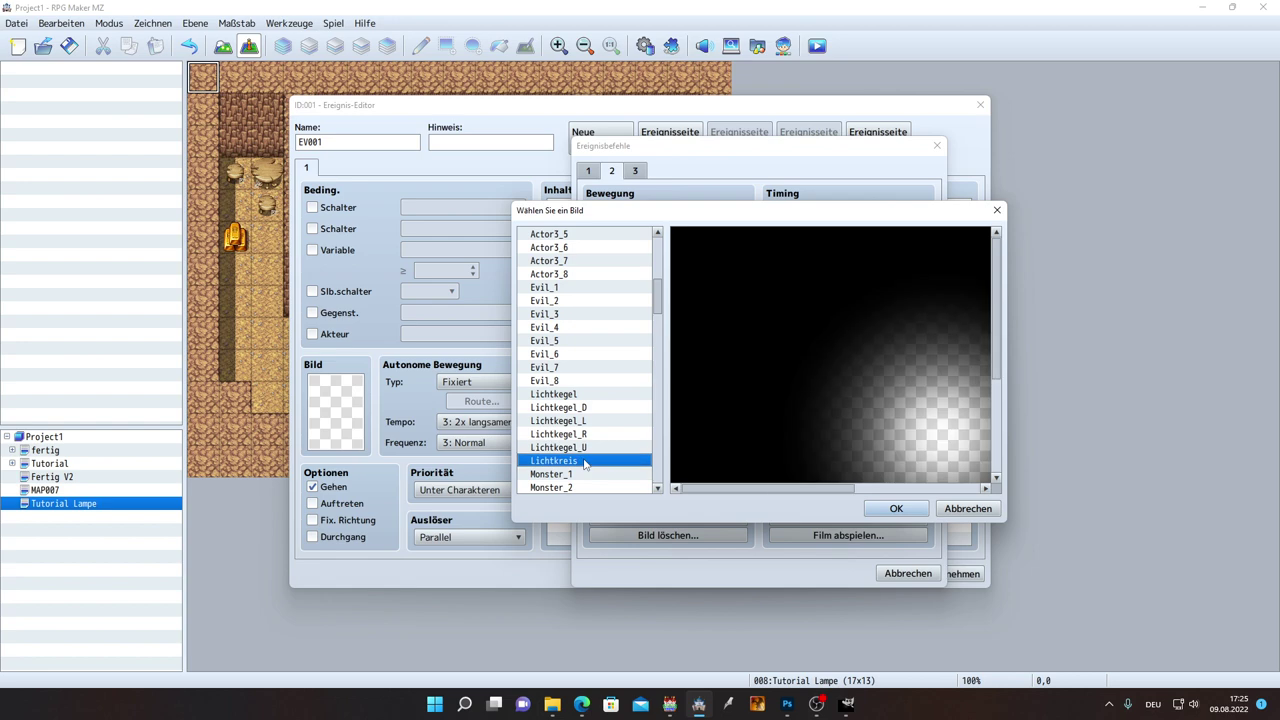
{"action": "left_click", "coordinate": [862, 489]}
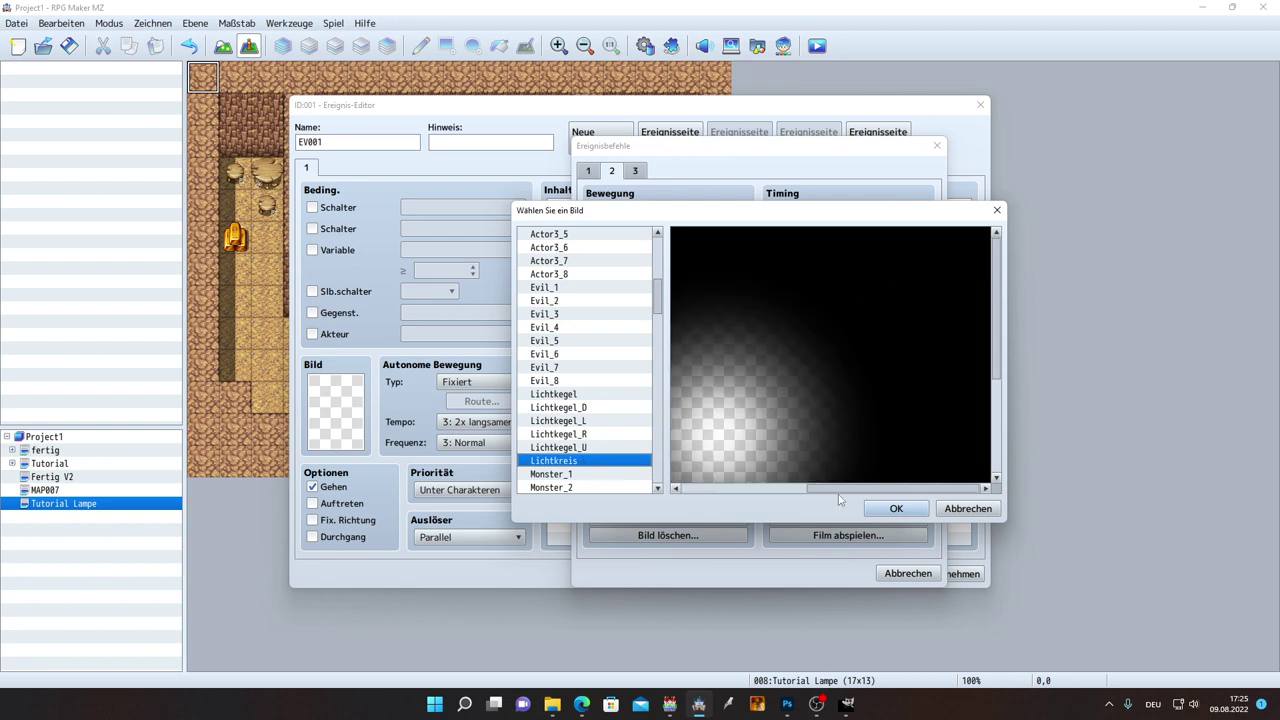
{"action": "left_click", "coordinate": [742, 489]}
{"action": "left_click", "coordinate": [899, 508]}
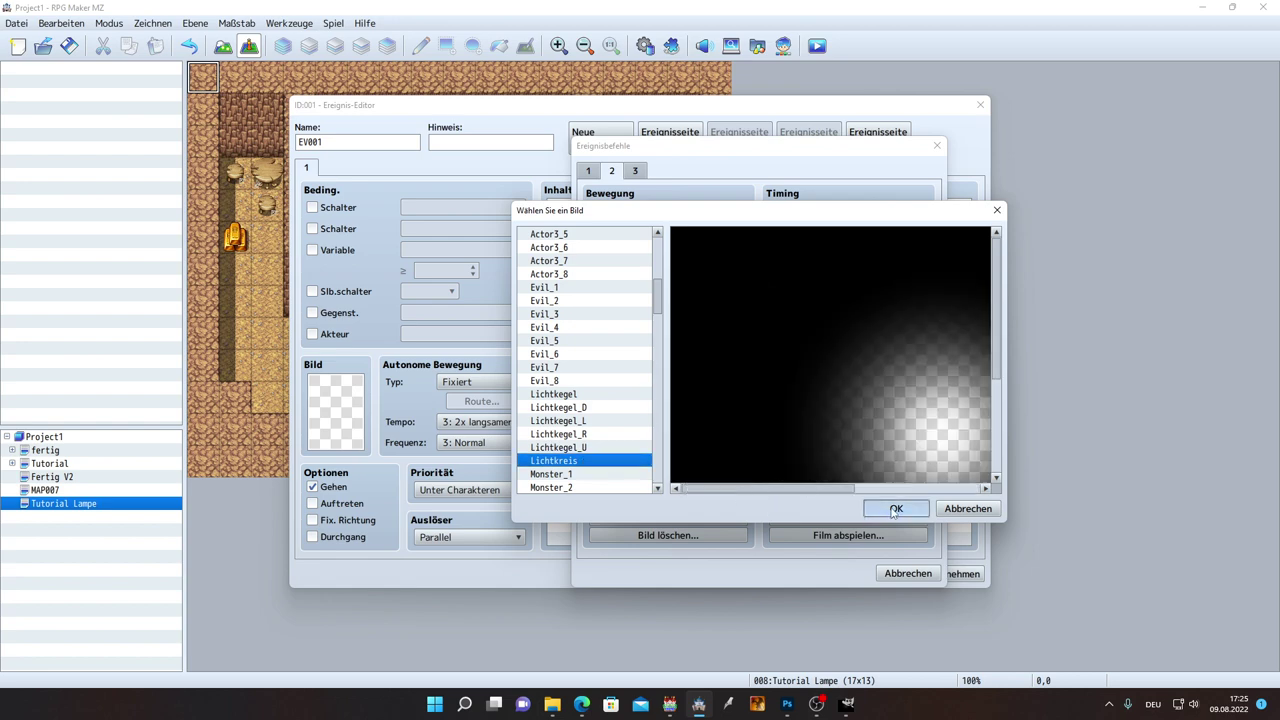
{"action": "left_click", "coordinate": [789, 494]}
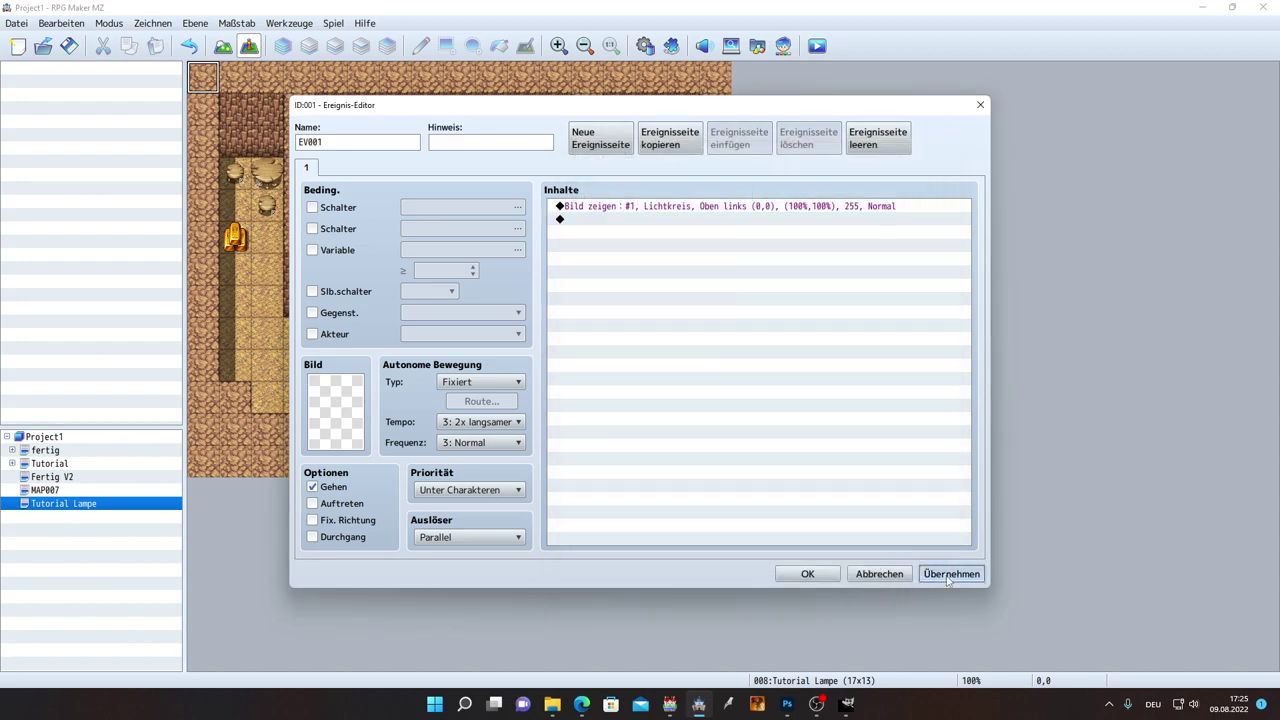
{"action": "left_click", "coordinate": [943, 576]}
{"action": "left_click", "coordinate": [808, 575]}
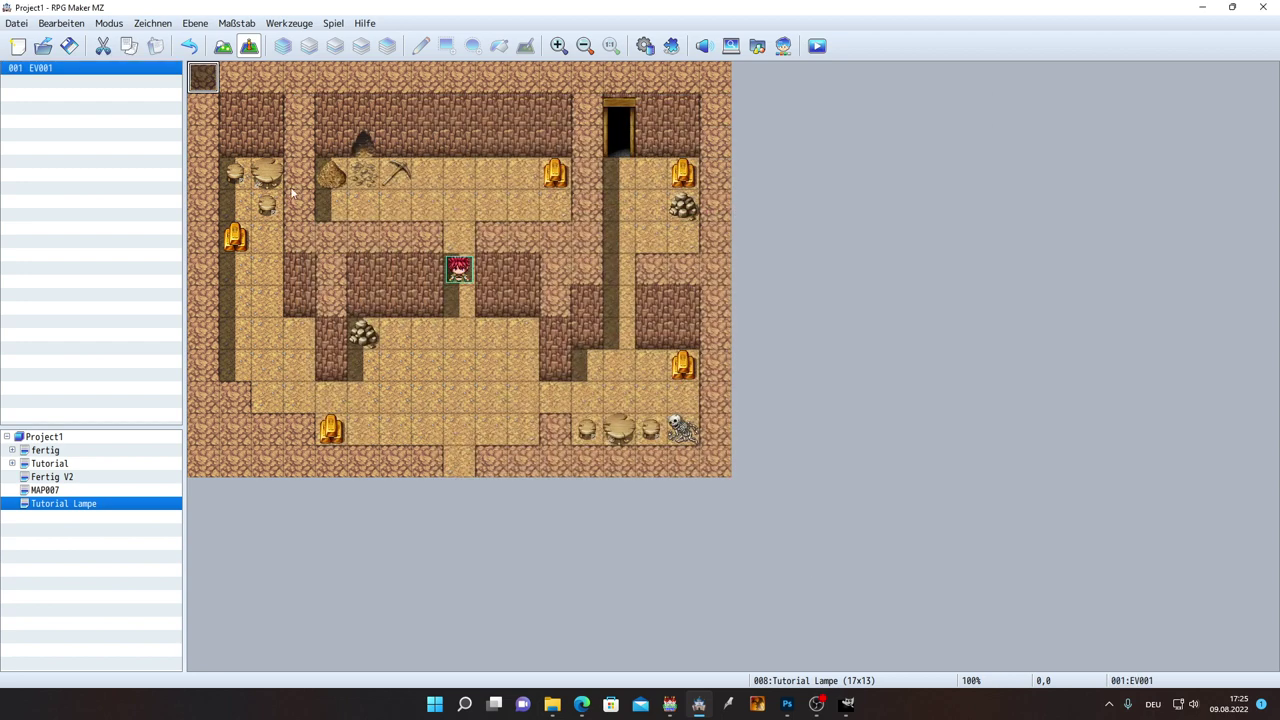
Step: Recheck the event, save the project and playtest the map by walking the party down and up, and close the test game
{"action": "double_click", "coordinate": [208, 82]}
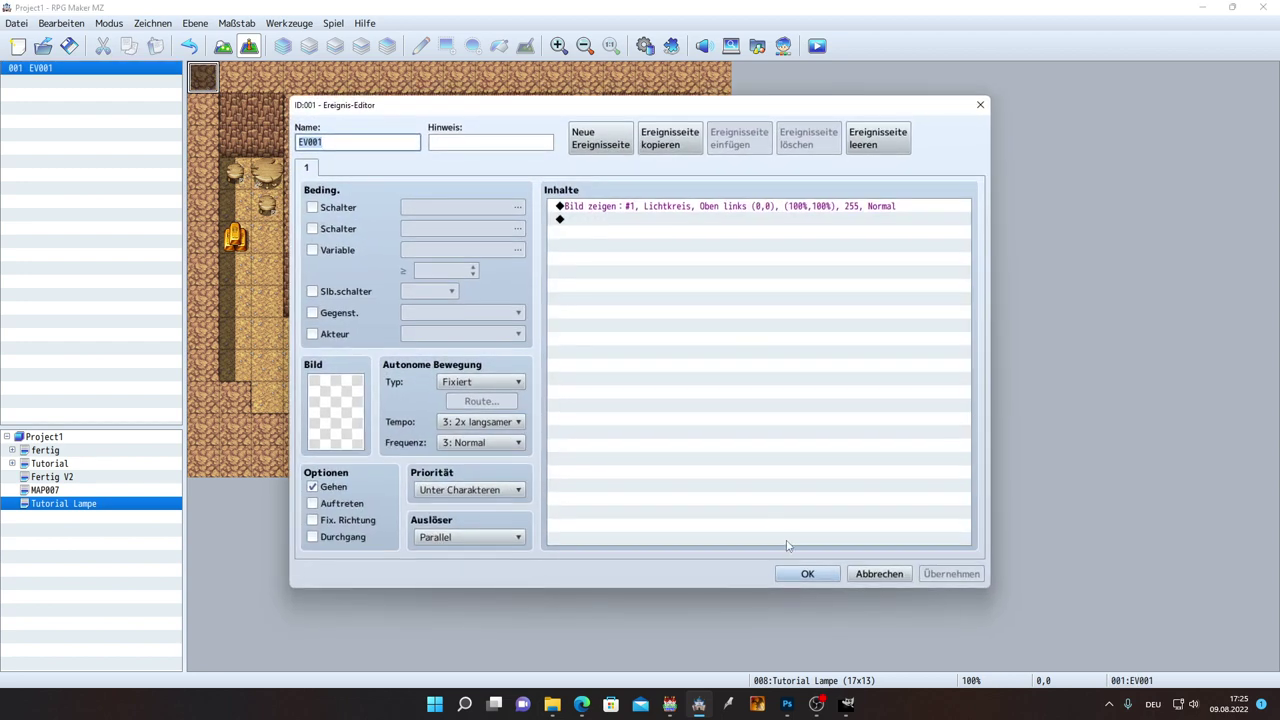
{"action": "left_click", "coordinate": [807, 574]}
{"action": "left_click", "coordinate": [817, 46]}
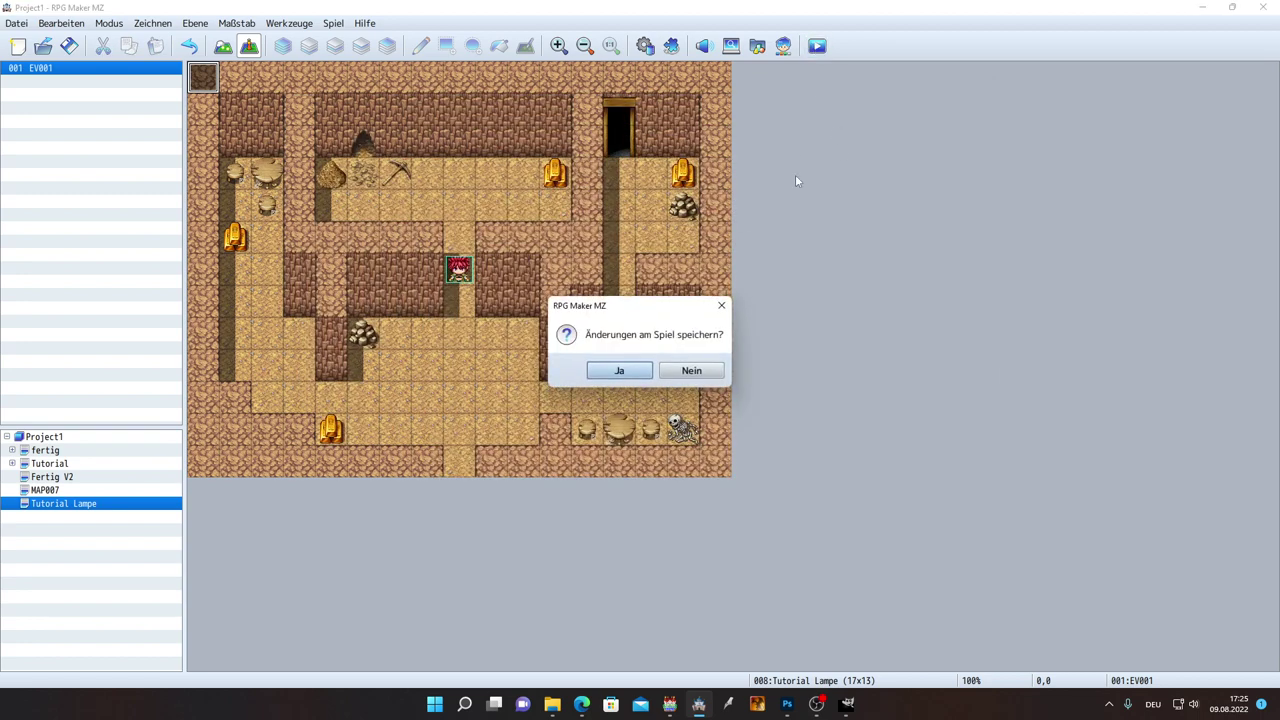
{"action": "left_click", "coordinate": [649, 370]}
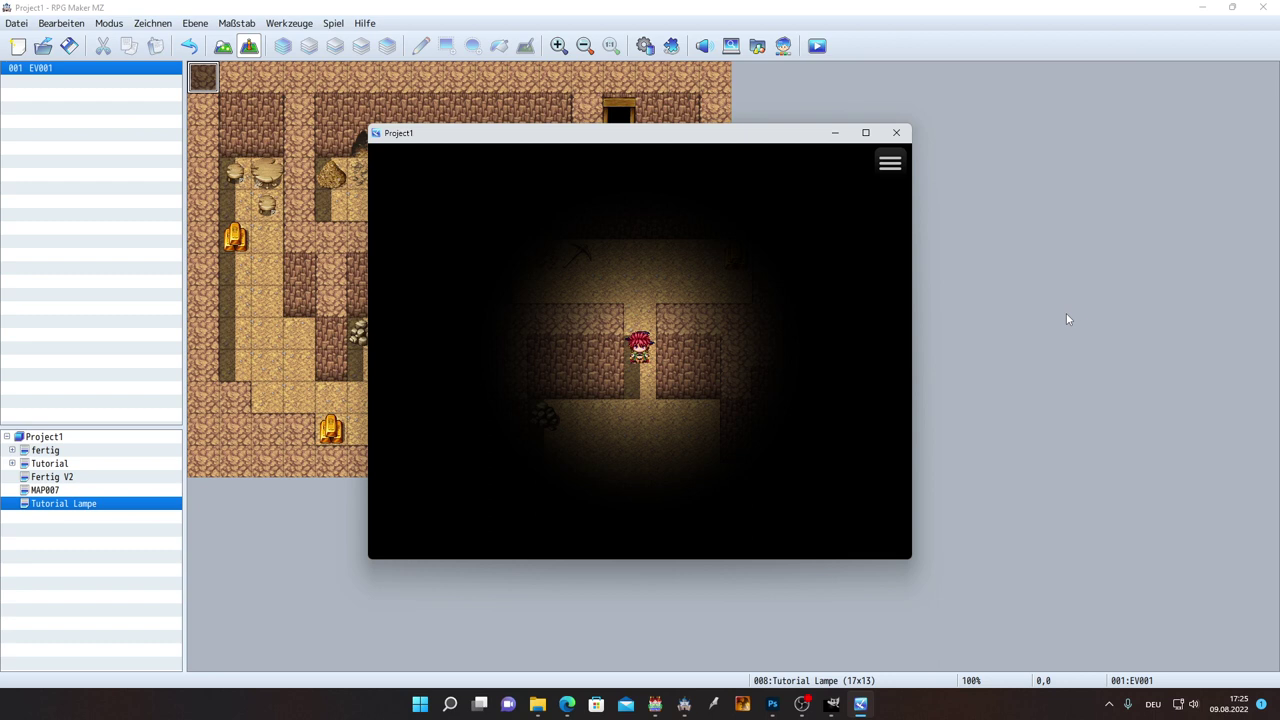
{"action": "key", "text": "Down"}
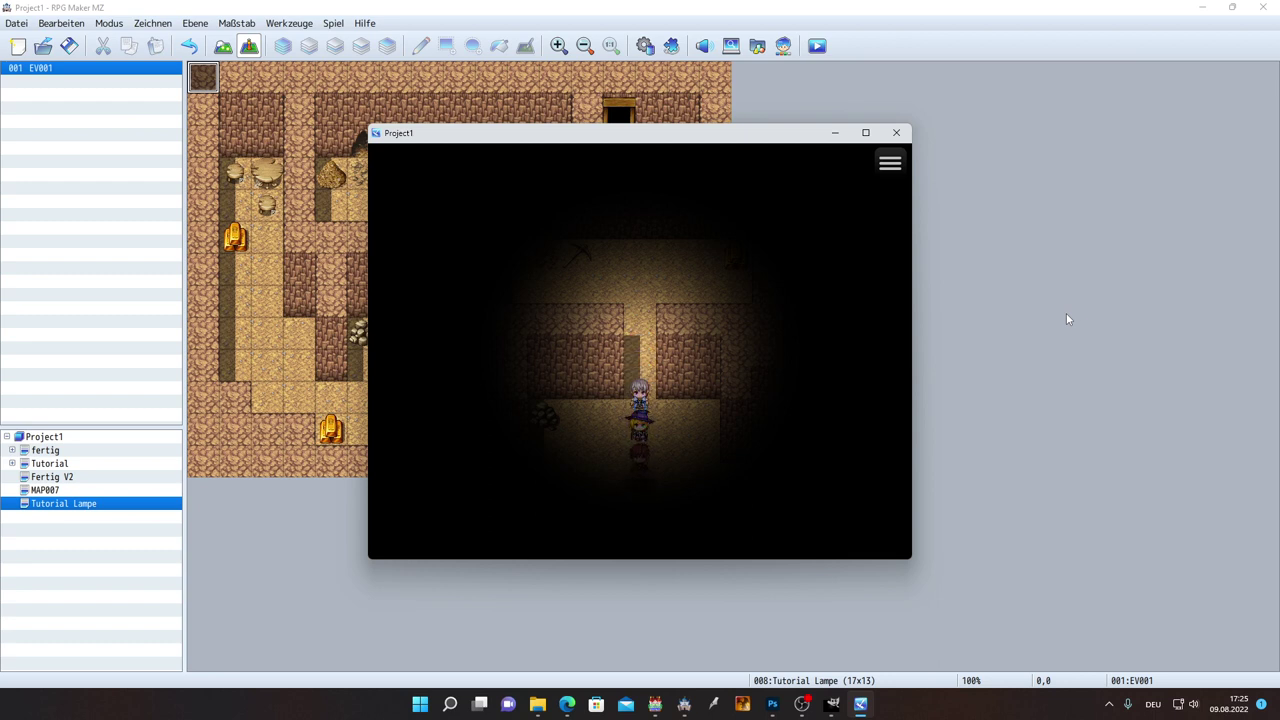
{"action": "key", "text": "Up"}
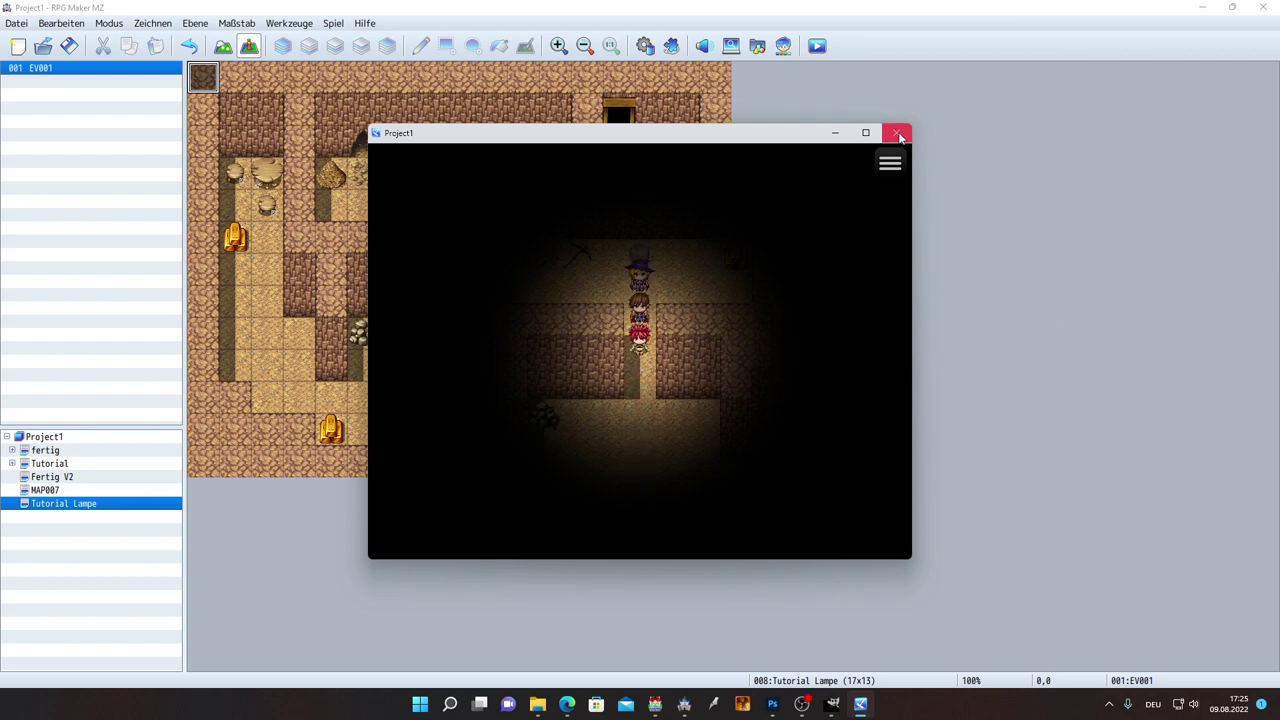
{"action": "left_click", "coordinate": [896, 132]}
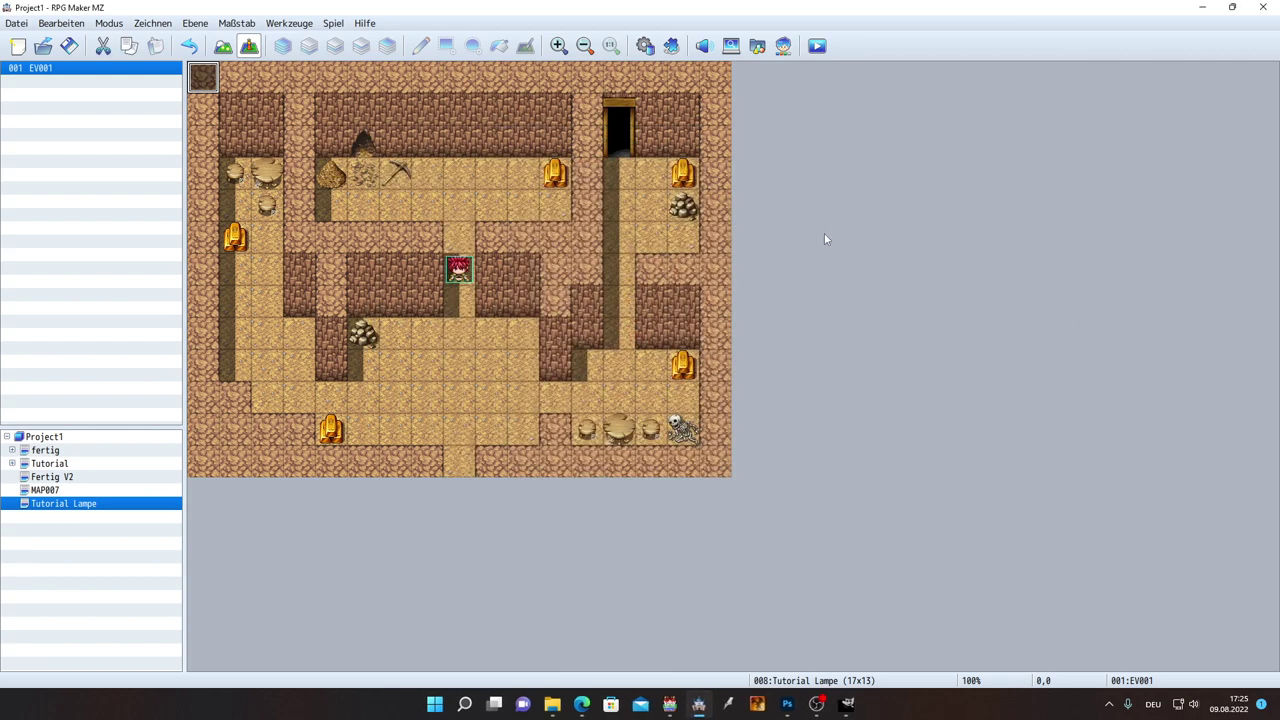
Step: Insert a Control Variables (Variablen steuern) command before the Show Picture command in event EV001, targeting the single variable 0001 Spieler_Ko_X
{"action": "double_click", "coordinate": [203, 78]}
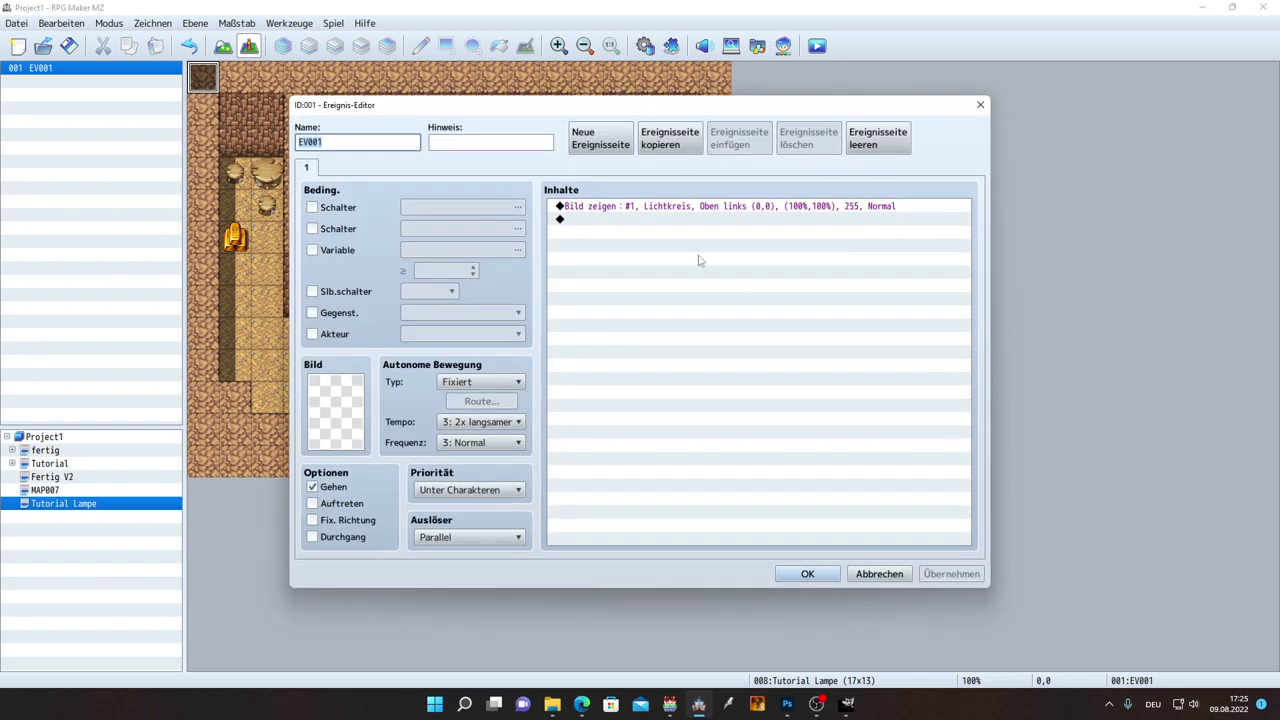
{"action": "left_click", "coordinate": [607, 207]}
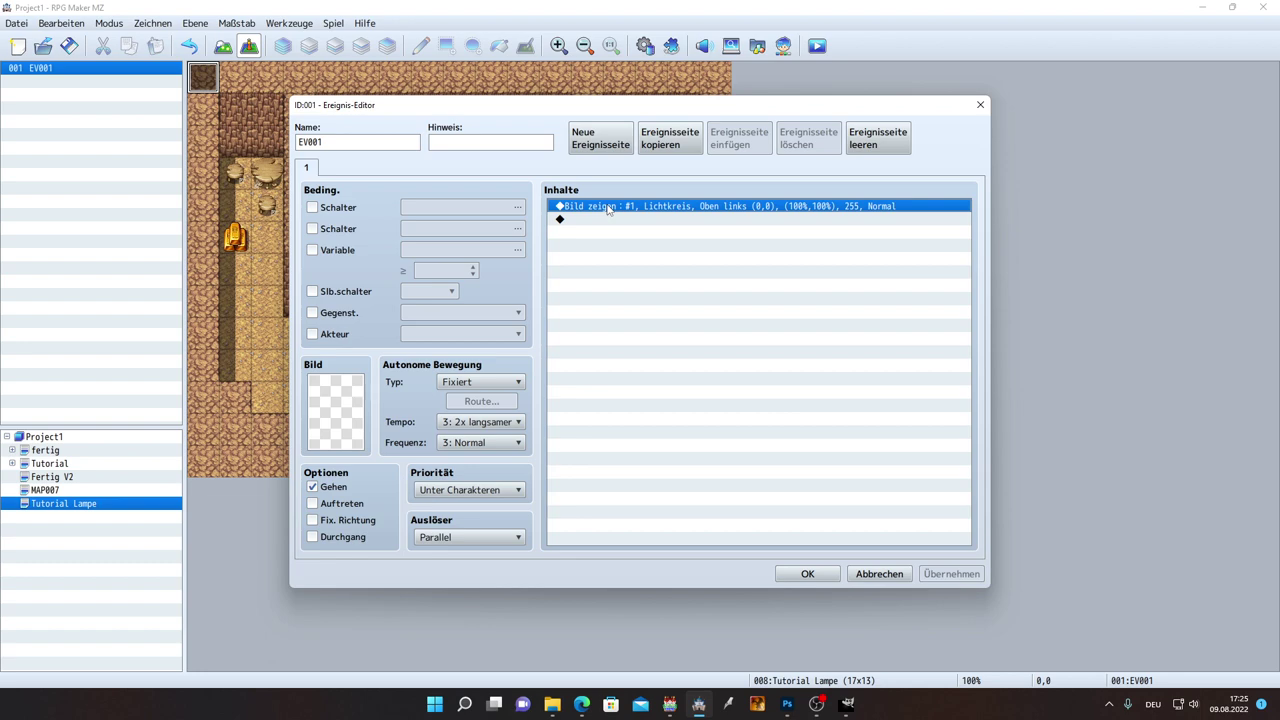
{"action": "key", "text": "Insert"}
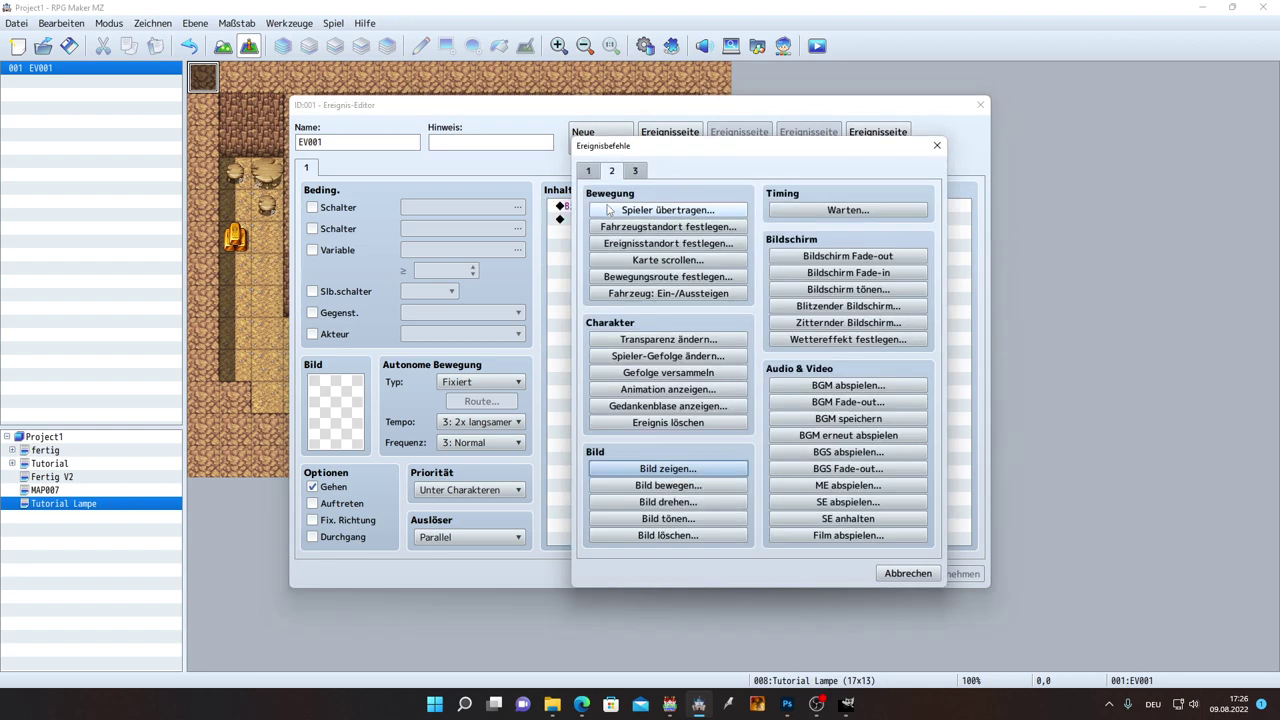
{"action": "left_click", "coordinate": [589, 171]}
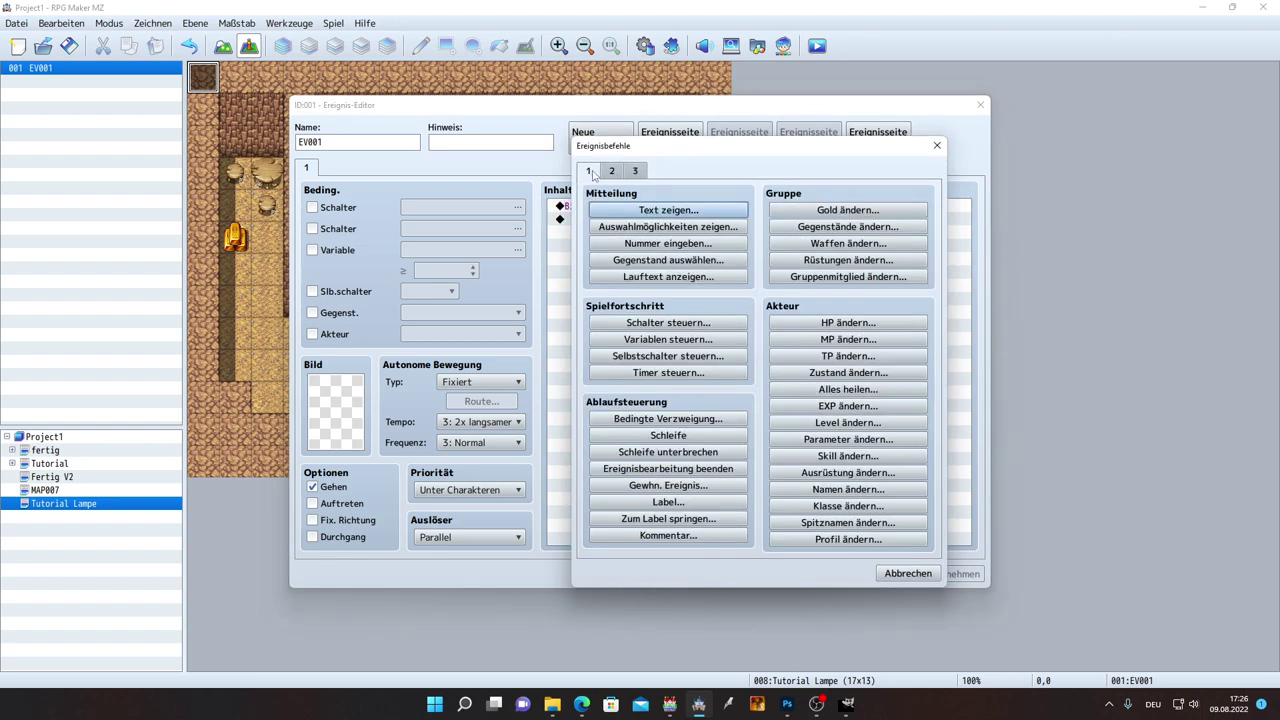
{"action": "left_click", "coordinate": [628, 342]}
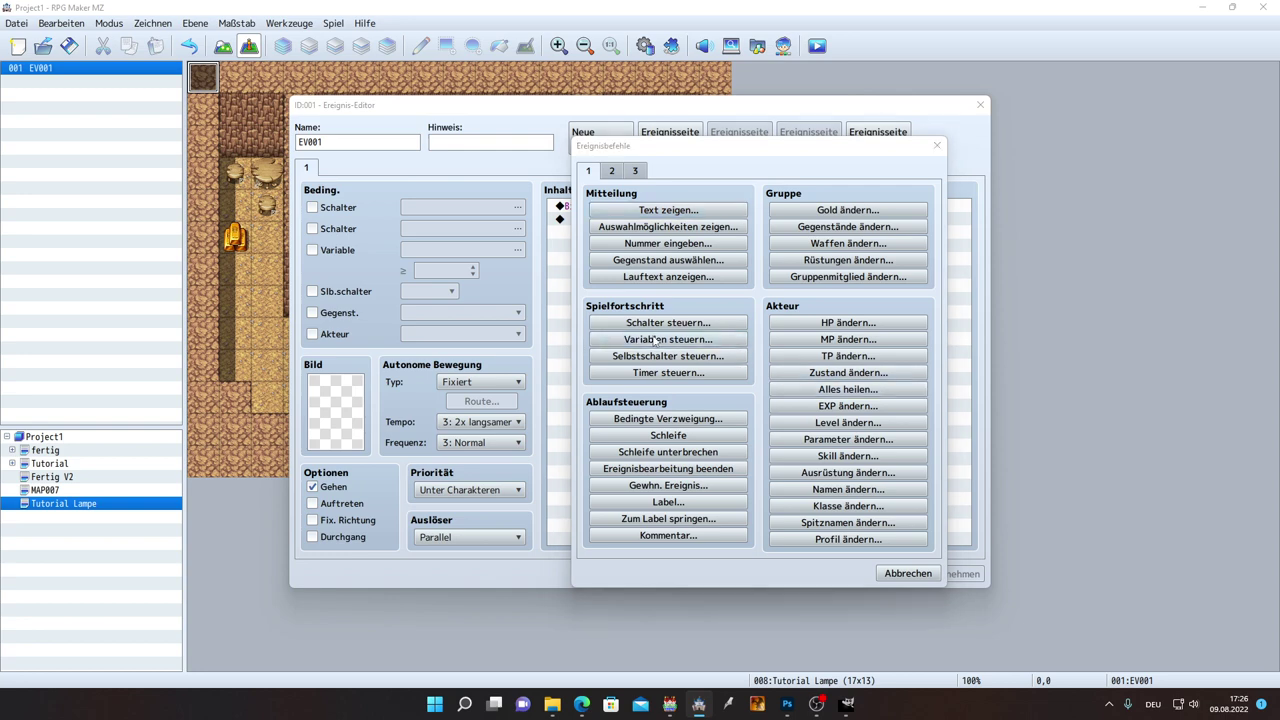
{"action": "left_click", "coordinate": [745, 268]}
{"action": "left_click", "coordinate": [800, 233]}
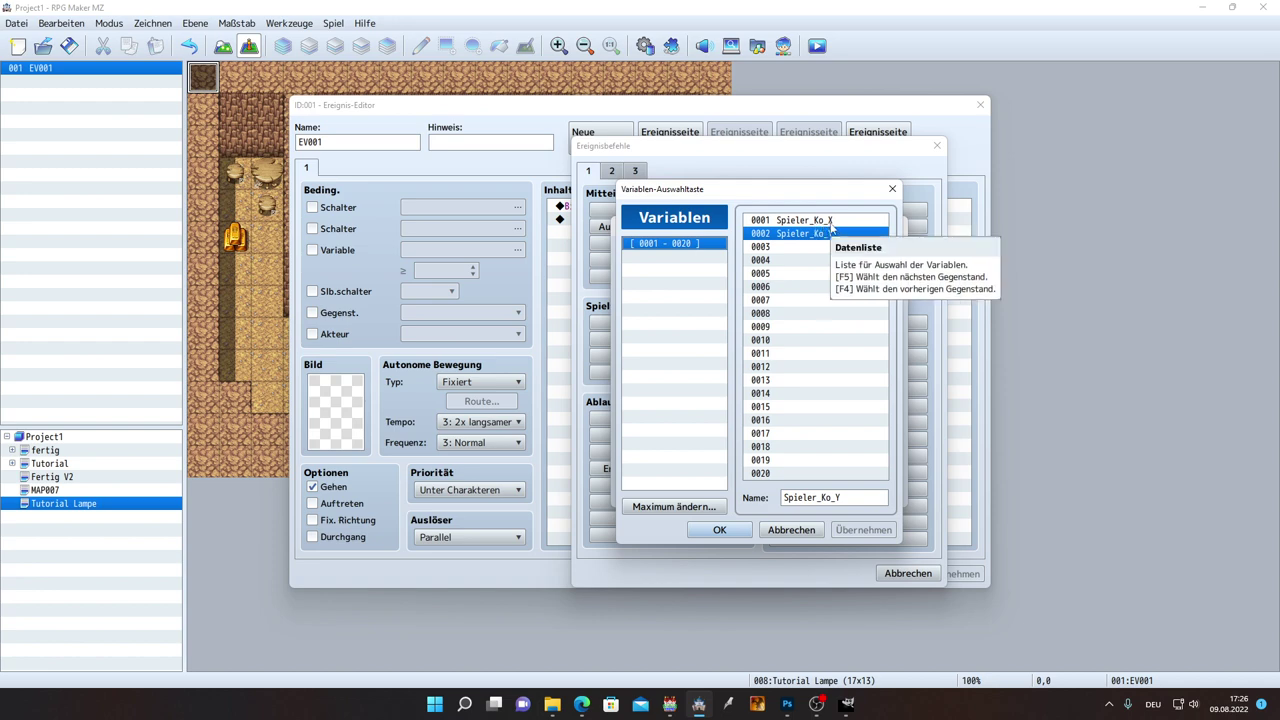
{"action": "left_click", "coordinate": [829, 221]}
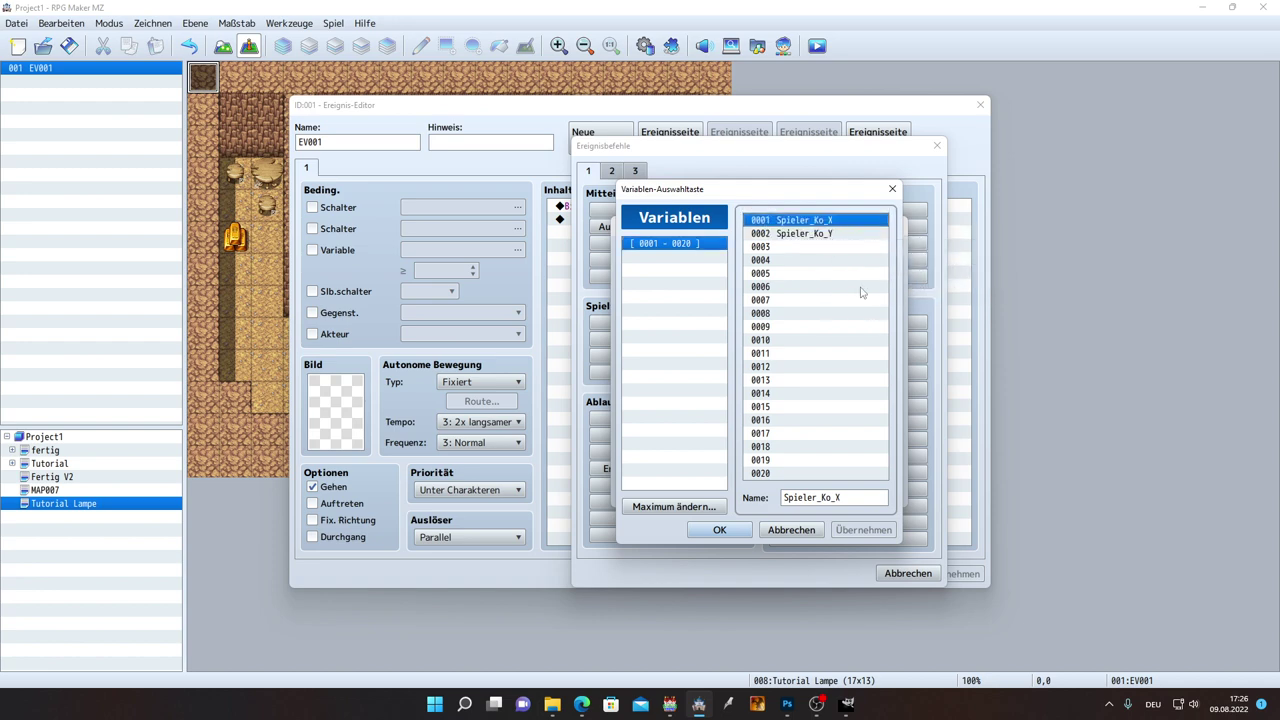
{"action": "double_click", "coordinate": [830, 224]}
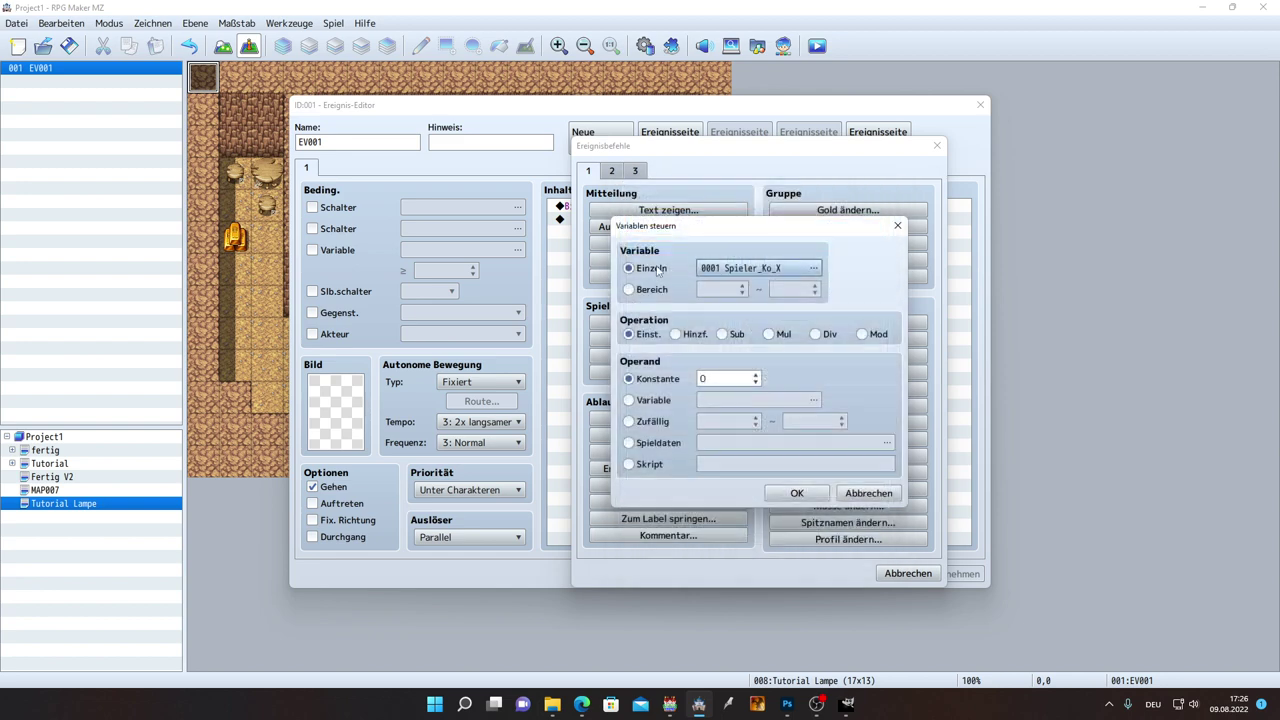
Step: Set the variable to the game data value Bildschirm X of the character Spieler and confirm the command
{"action": "left_click", "coordinate": [630, 336]}
{"action": "left_click", "coordinate": [643, 444]}
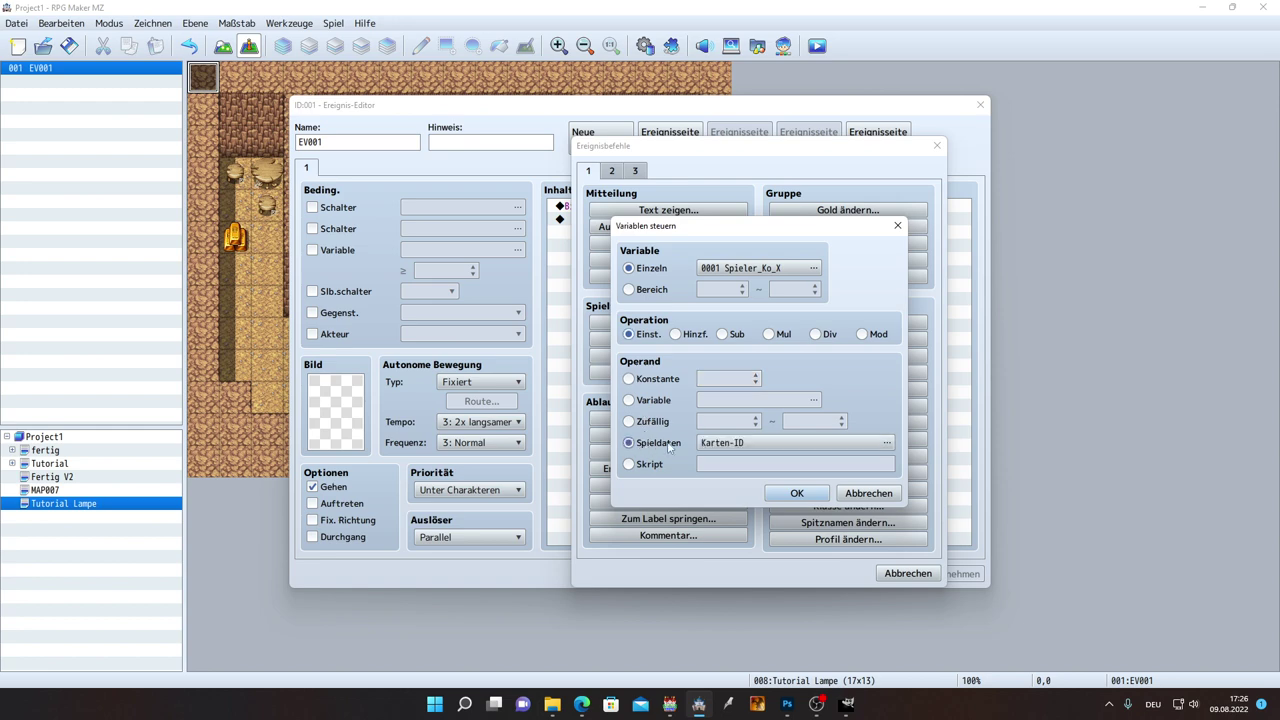
{"action": "left_click", "coordinate": [729, 447]}
{"action": "left_click", "coordinate": [613, 388]}
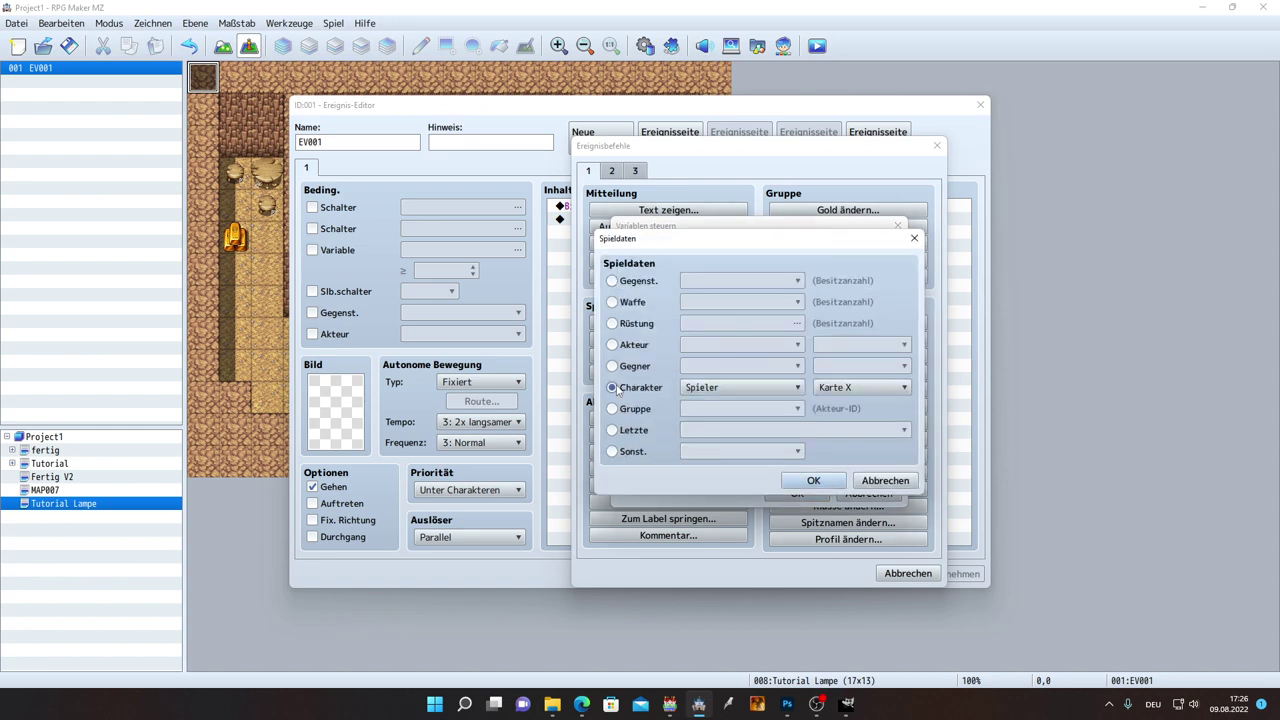
{"action": "left_click", "coordinate": [845, 390]}
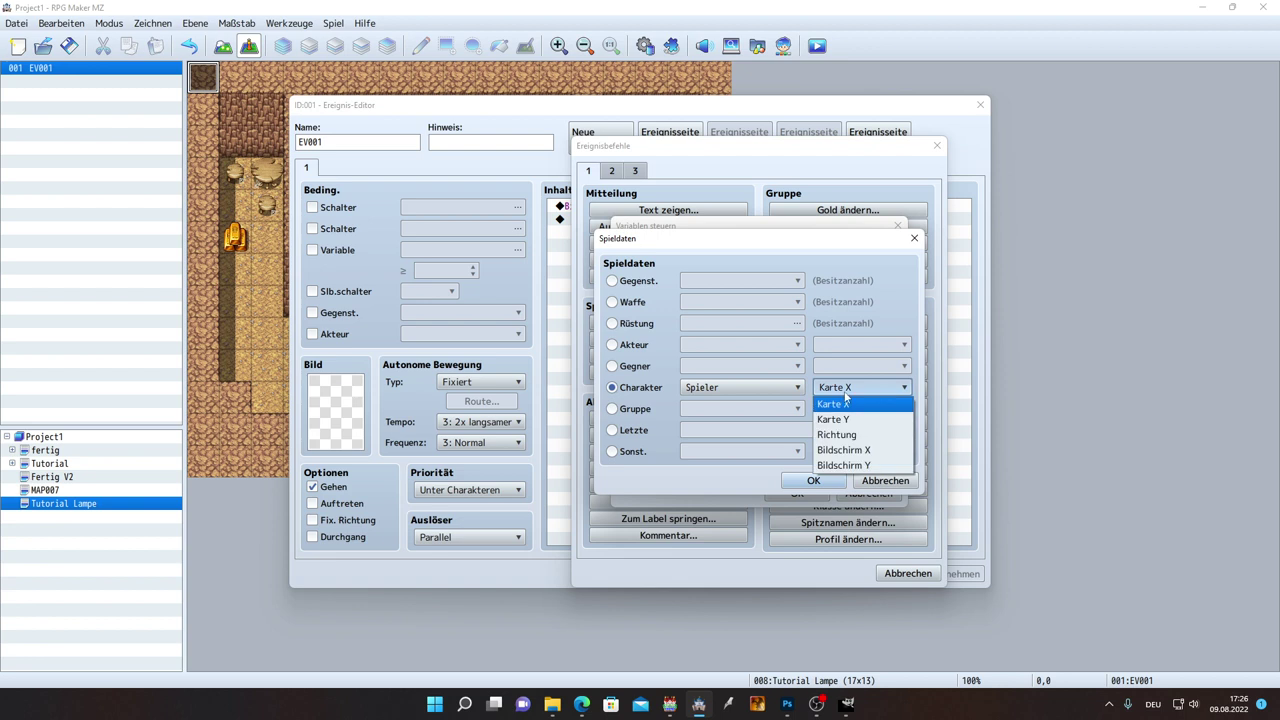
{"action": "left_click", "coordinate": [843, 450]}
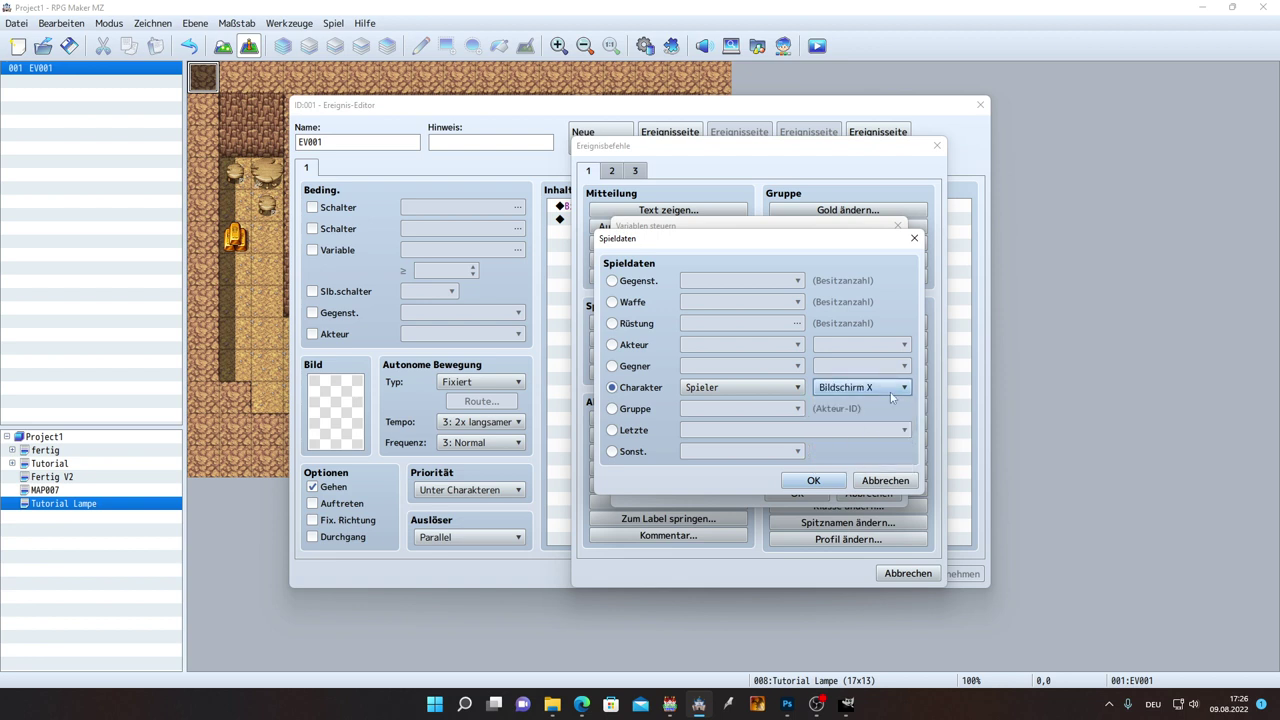
{"action": "left_click", "coordinate": [811, 482]}
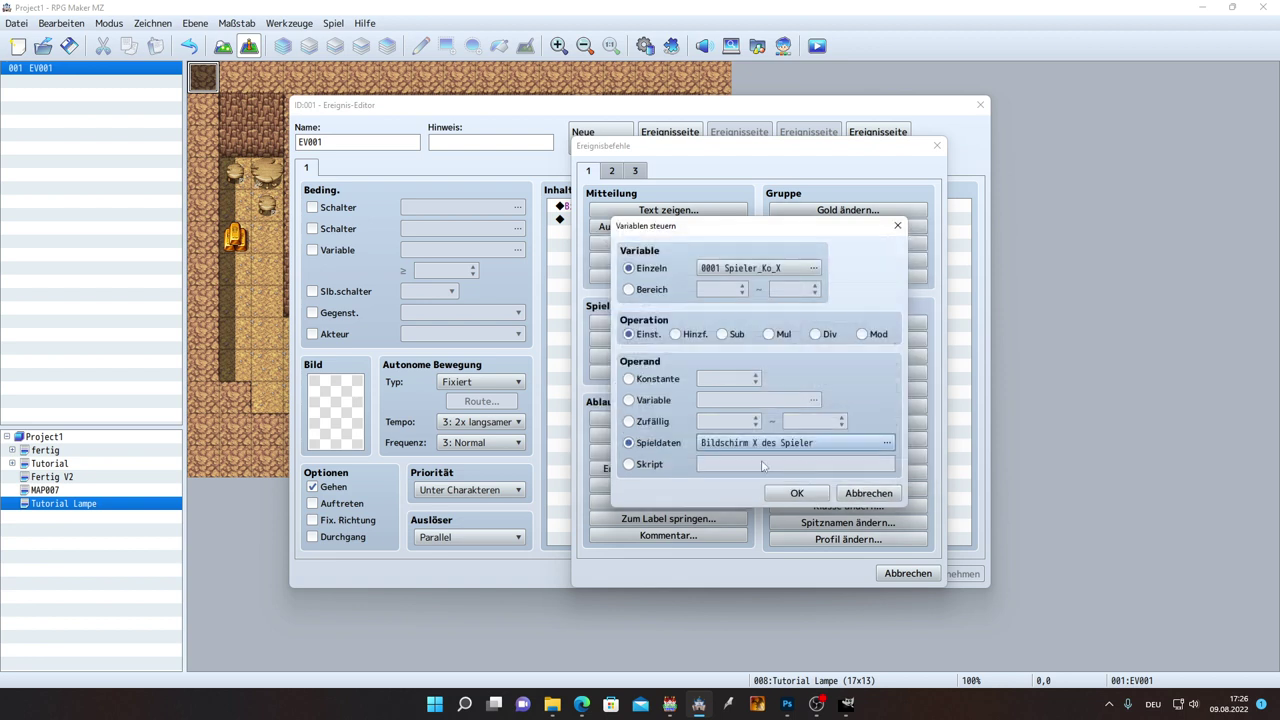
{"action": "left_click", "coordinate": [788, 490]}
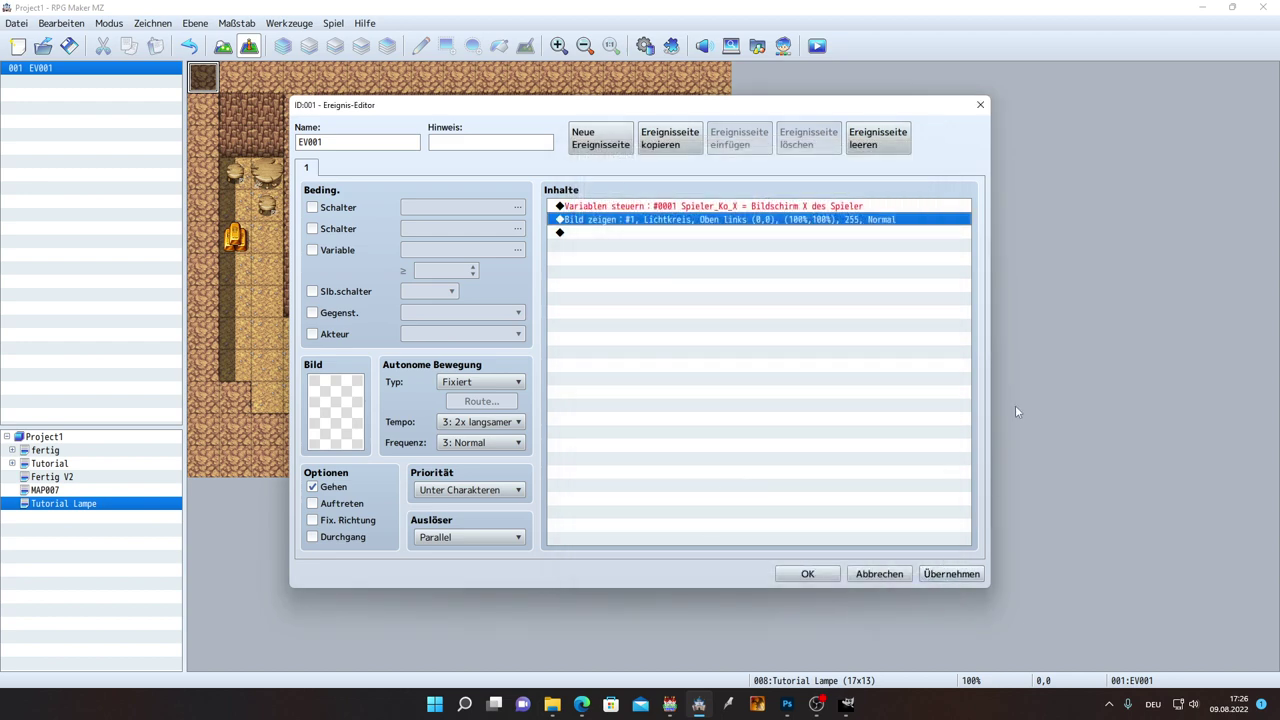
Step: Duplicate the Spieler_Ko_X variable command within the event's contents
{"action": "left_click", "coordinate": [768, 206]}
{"action": "right_click", "coordinate": [768, 207]}
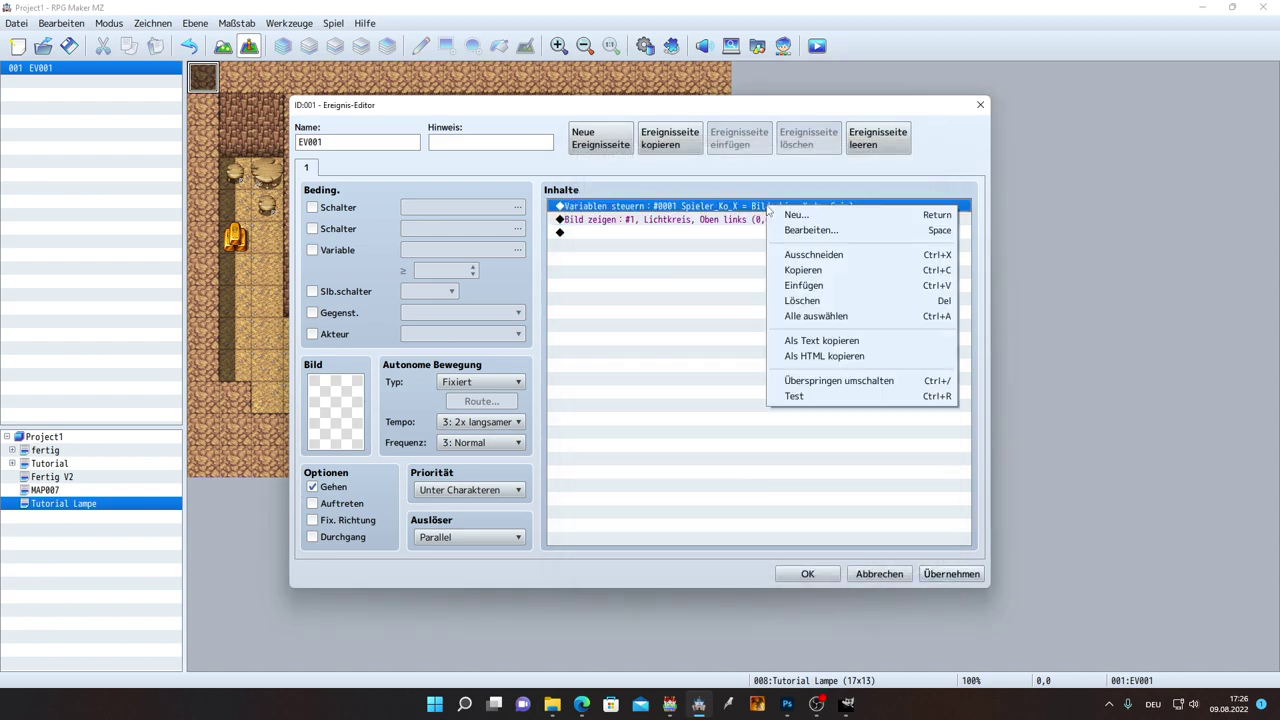
{"action": "left_click", "coordinate": [808, 272]}
{"action": "right_click", "coordinate": [740, 210]}
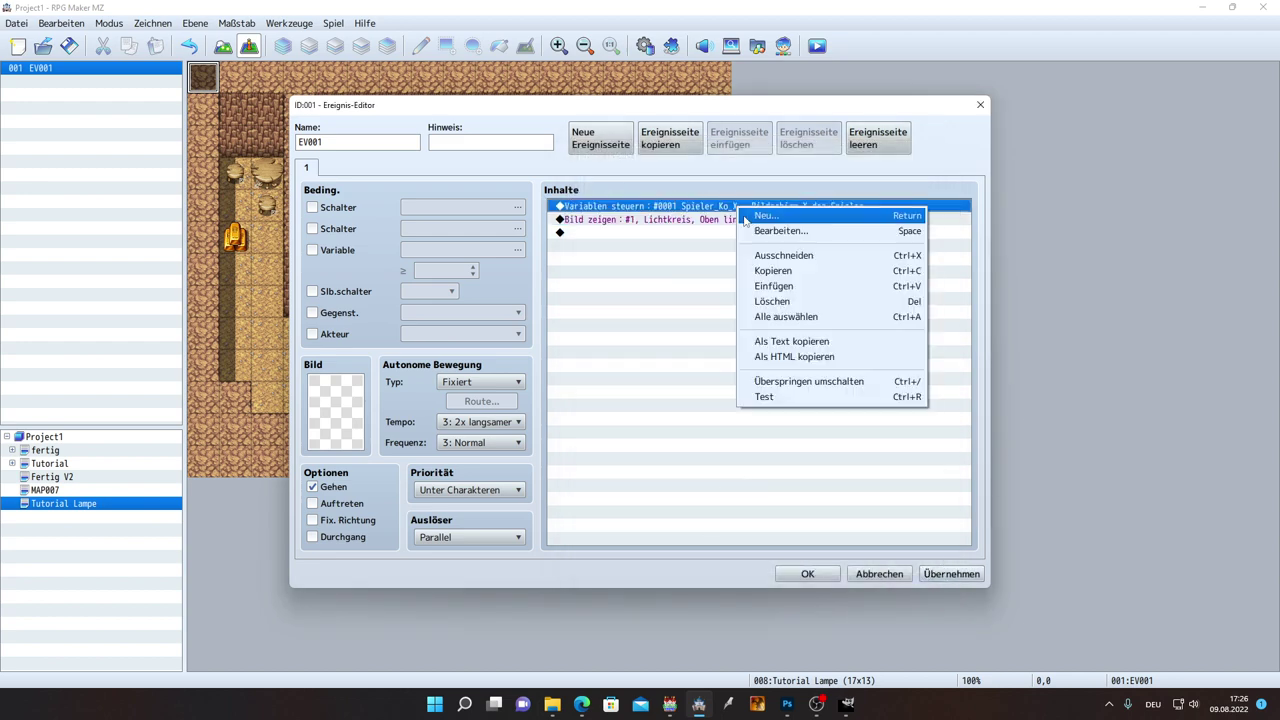
{"action": "left_click", "coordinate": [773, 286]}
Step: Change the second variable command to set 0002 Spieler_Ko_Y to Bildschirm Y of the character Spieler
{"action": "double_click", "coordinate": [737, 219]}
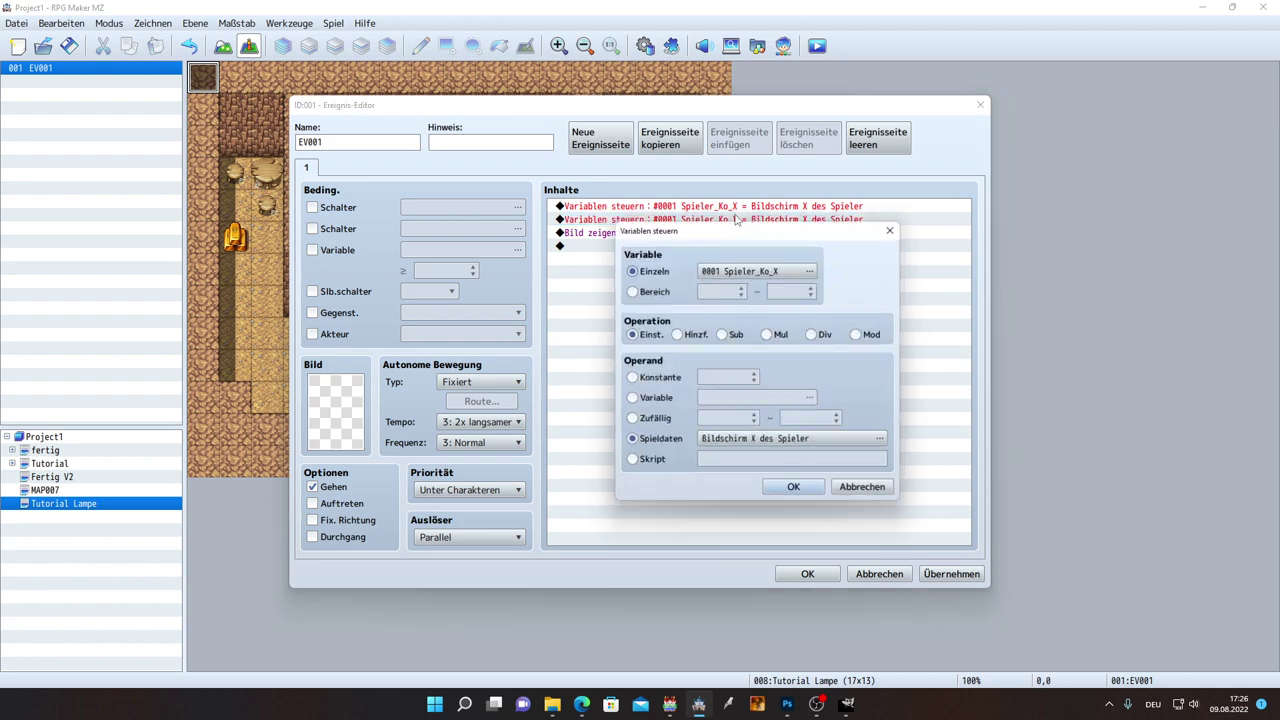
{"action": "left_click", "coordinate": [743, 272]}
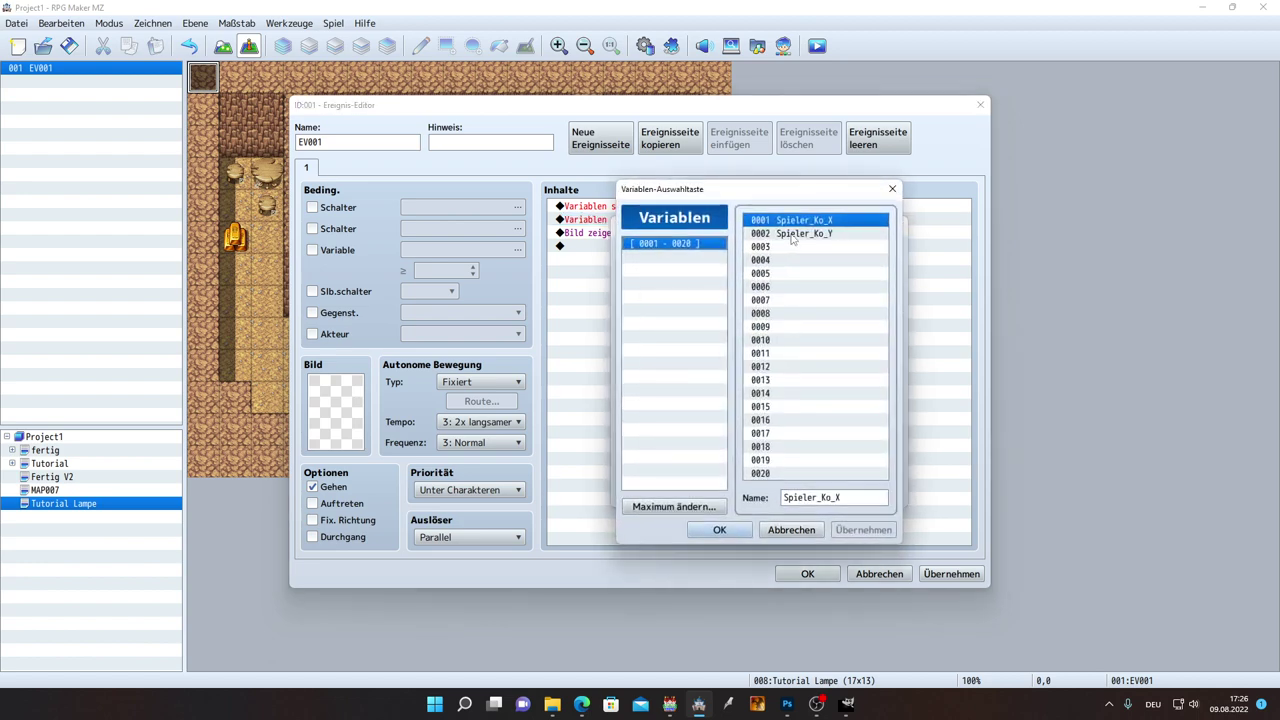
{"action": "left_click", "coordinate": [830, 234]}
{"action": "double_click", "coordinate": [833, 234]}
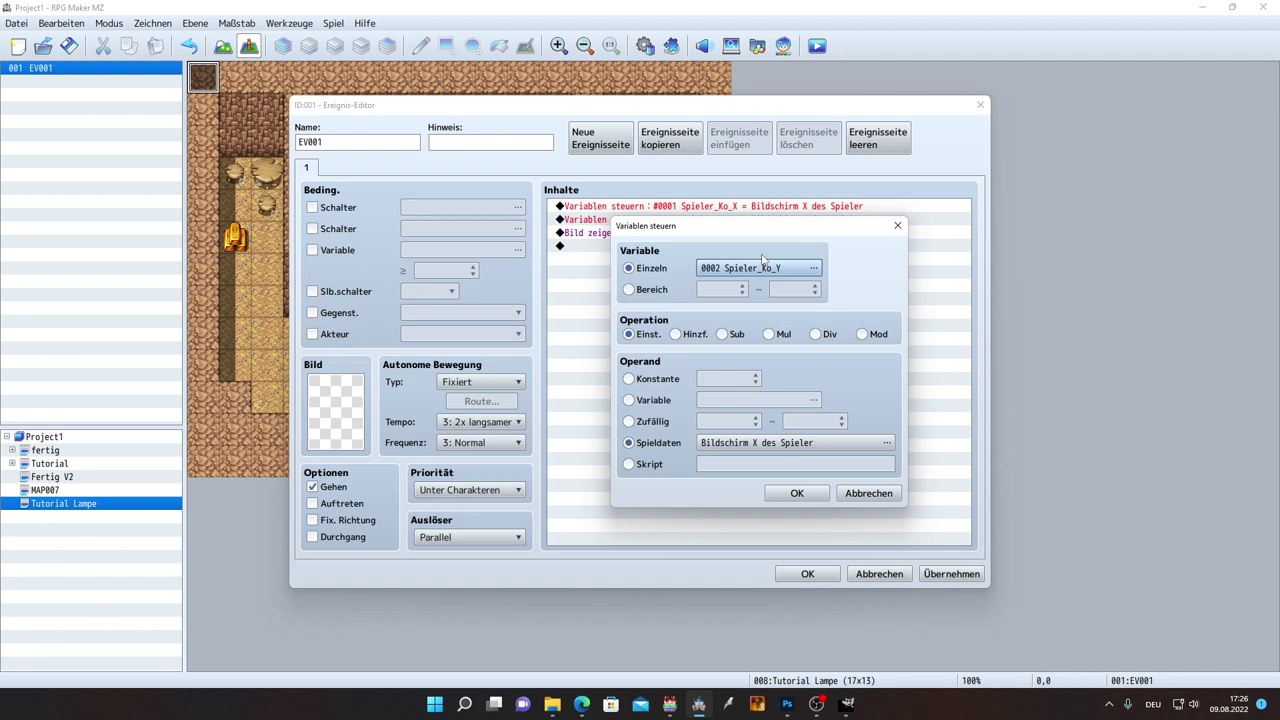
{"action": "left_click", "coordinate": [640, 335]}
{"action": "left_click", "coordinate": [790, 442]}
{"action": "left_click", "coordinate": [852, 390]}
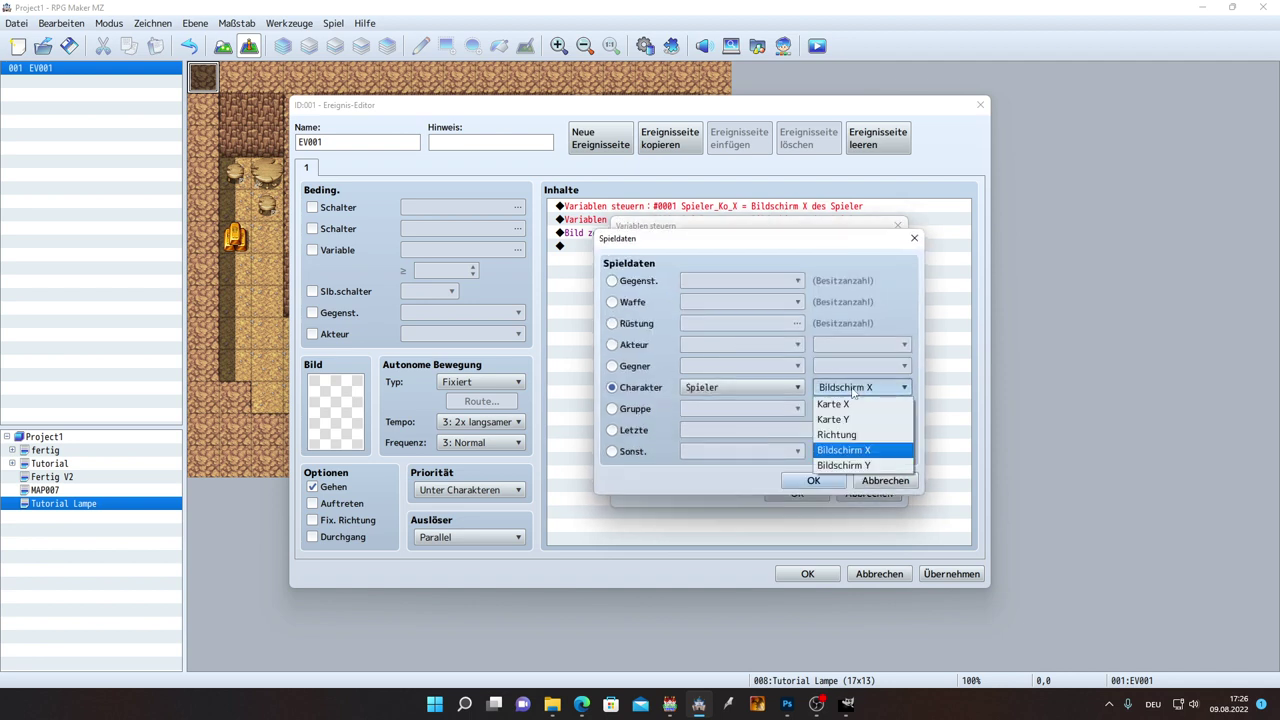
{"action": "left_click", "coordinate": [845, 465]}
{"action": "left_click", "coordinate": [813, 480]}
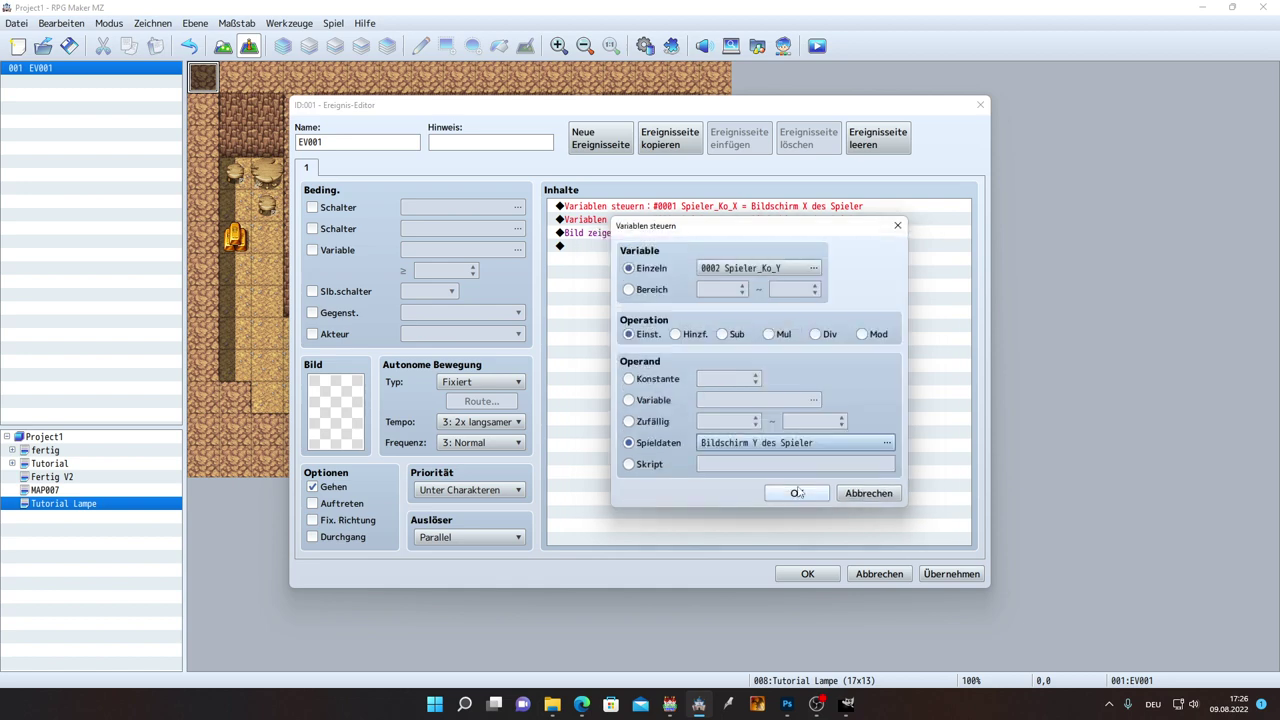
{"action": "left_click", "coordinate": [797, 492]}
Step: Set the Show Picture command's origin to Mitte and its position by variables, with X from Spieler_Ko_X and Y from Spieler_Ko_Y
{"action": "left_click", "coordinate": [727, 237]}
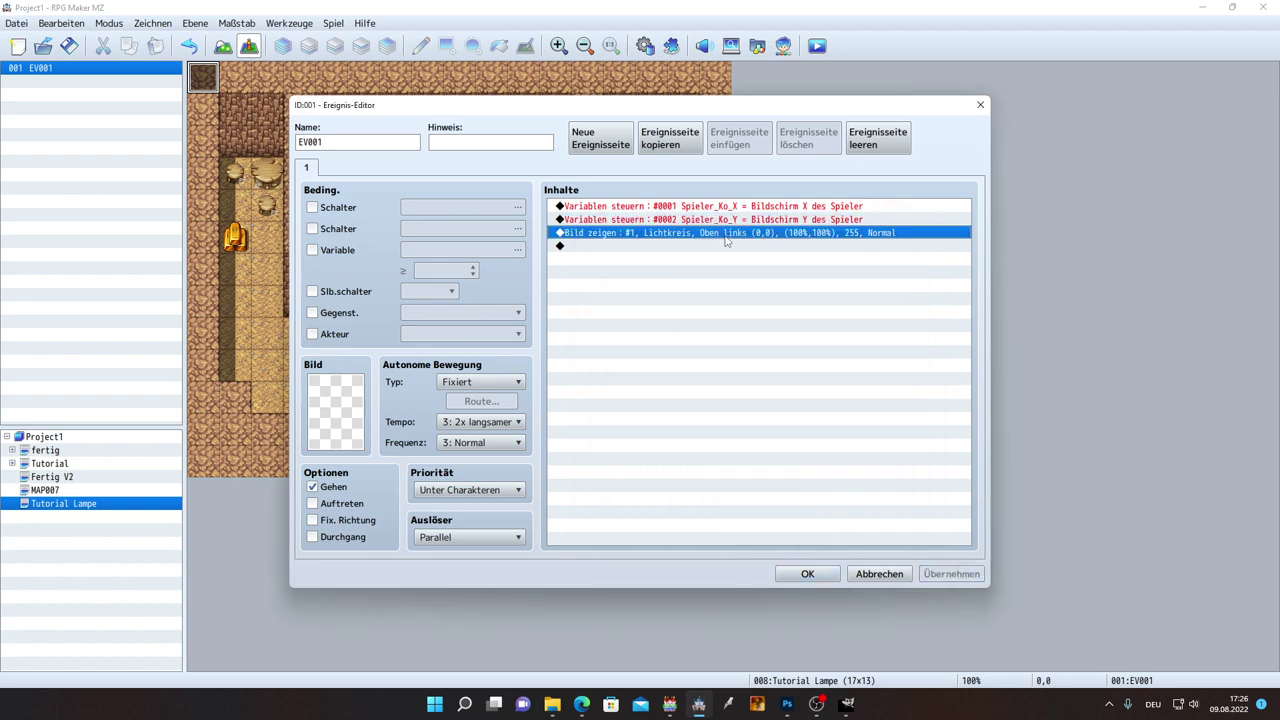
{"action": "double_click", "coordinate": [611, 234]}
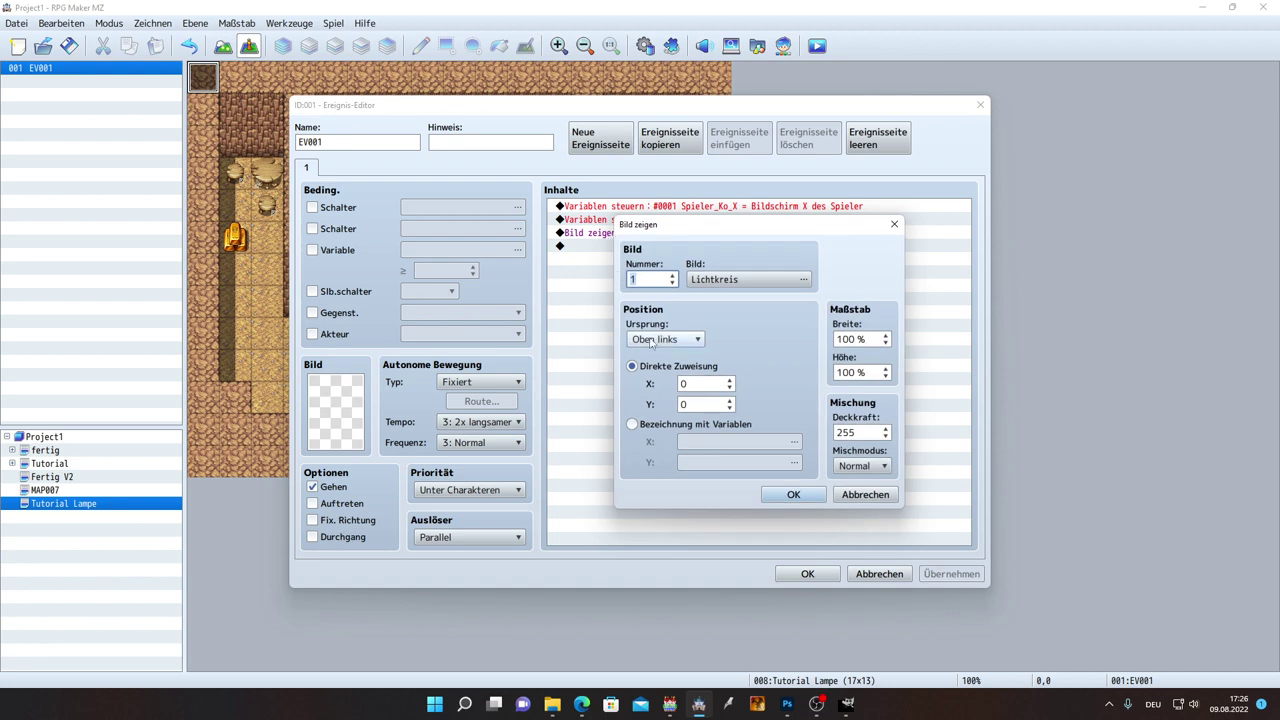
{"action": "left_click", "coordinate": [656, 340]}
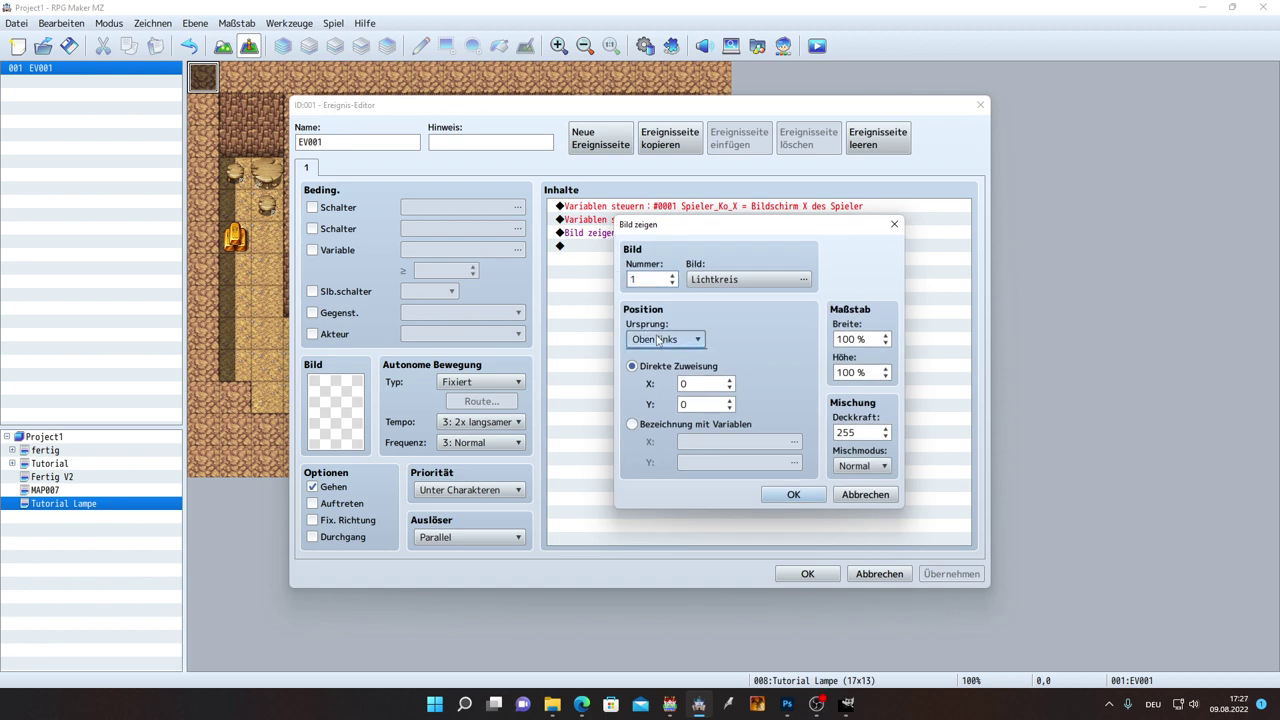
{"action": "left_click", "coordinate": [651, 372]}
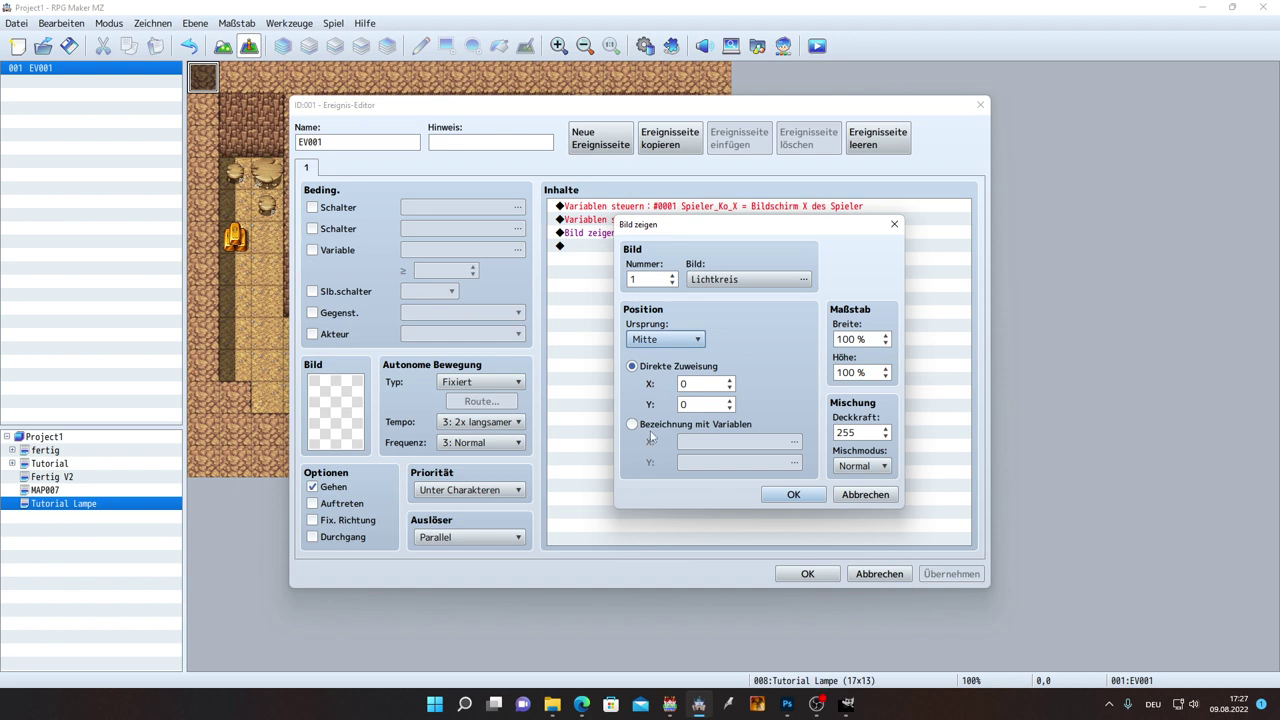
{"action": "left_click", "coordinate": [666, 425]}
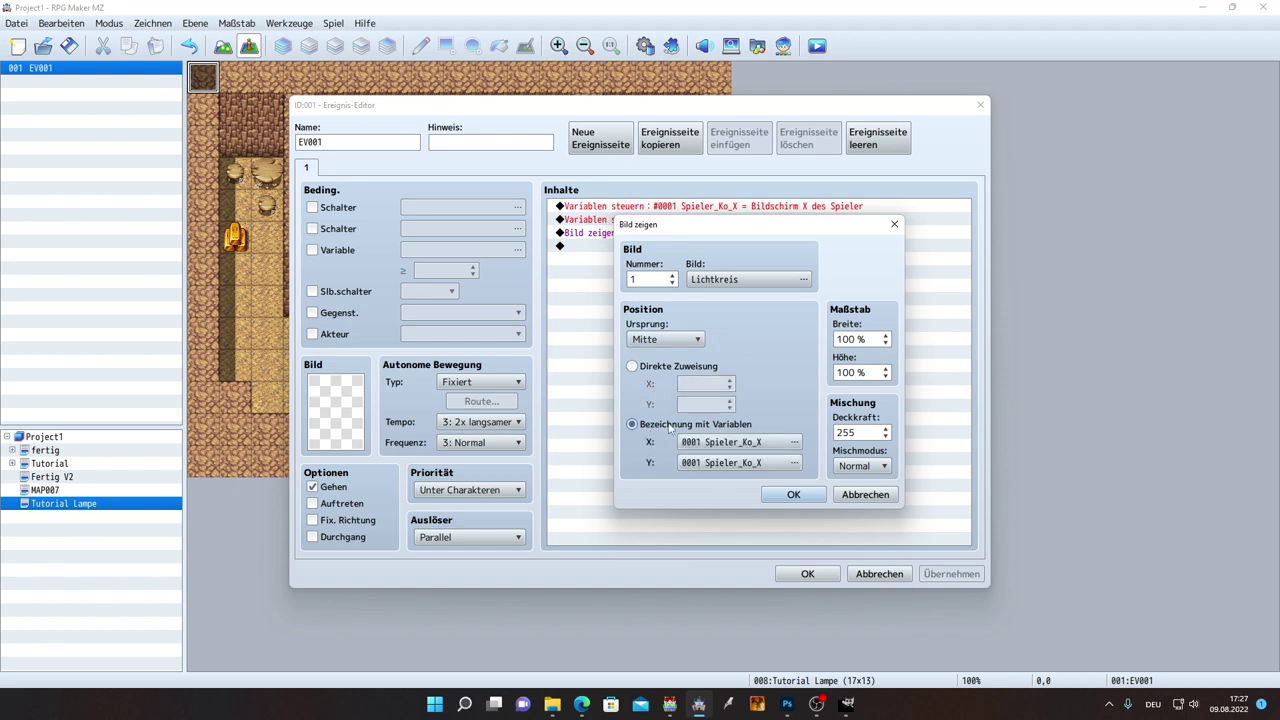
{"action": "left_click", "coordinate": [745, 462]}
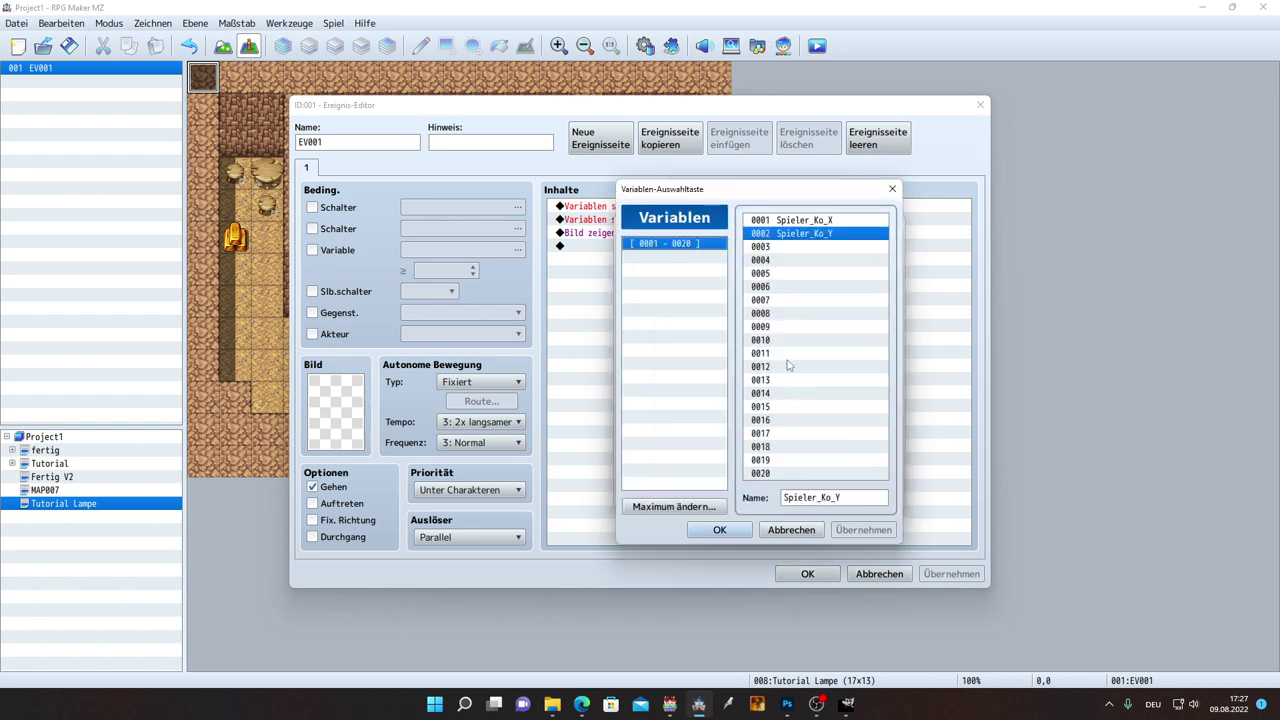
{"action": "left_click", "coordinate": [808, 235]}
{"action": "double_click", "coordinate": [810, 236]}
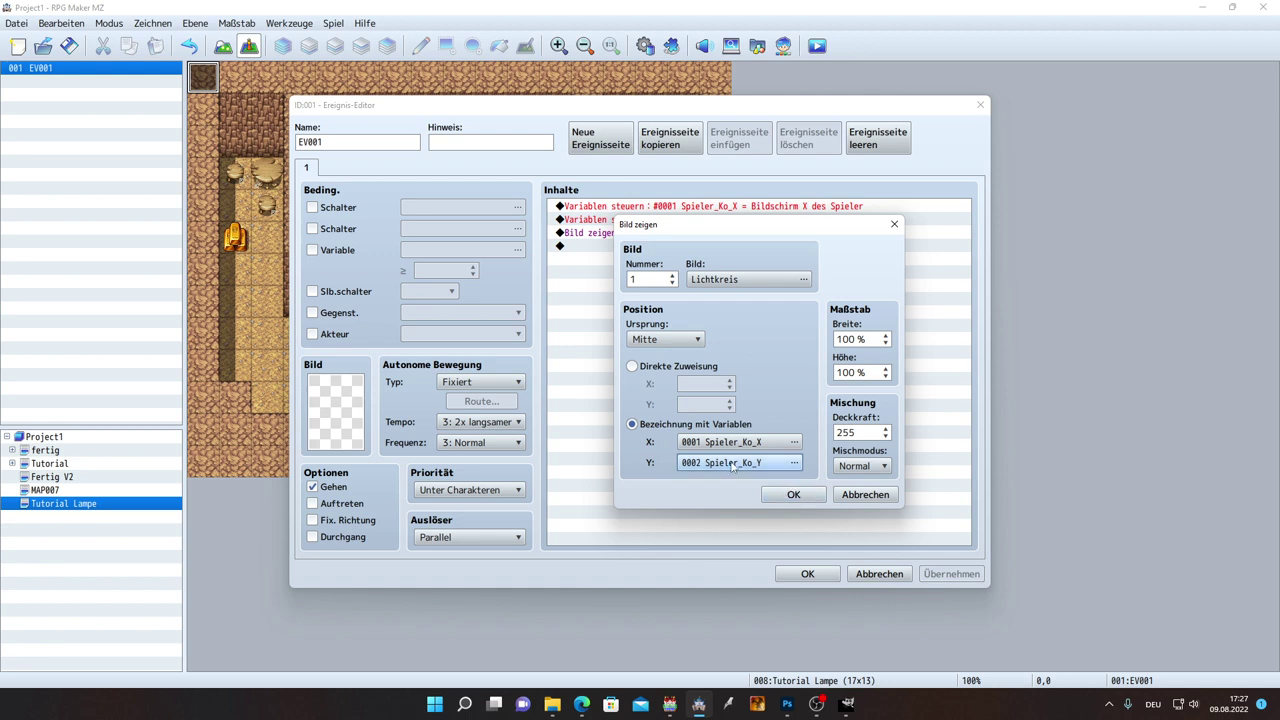
{"action": "left_click", "coordinate": [793, 494]}
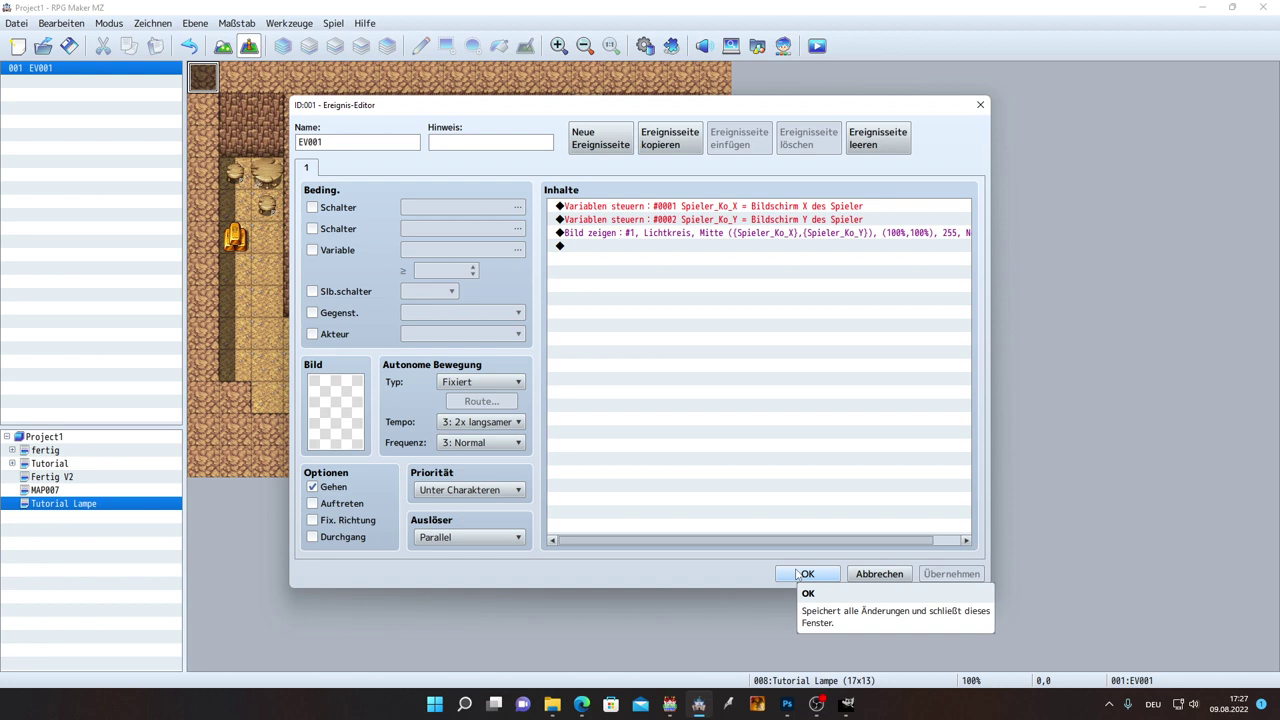
Step: Review the two variable commands and the Show Picture command, and save the event
{"action": "left_click", "coordinate": [695, 207]}
{"action": "left_click", "coordinate": [680, 219]}
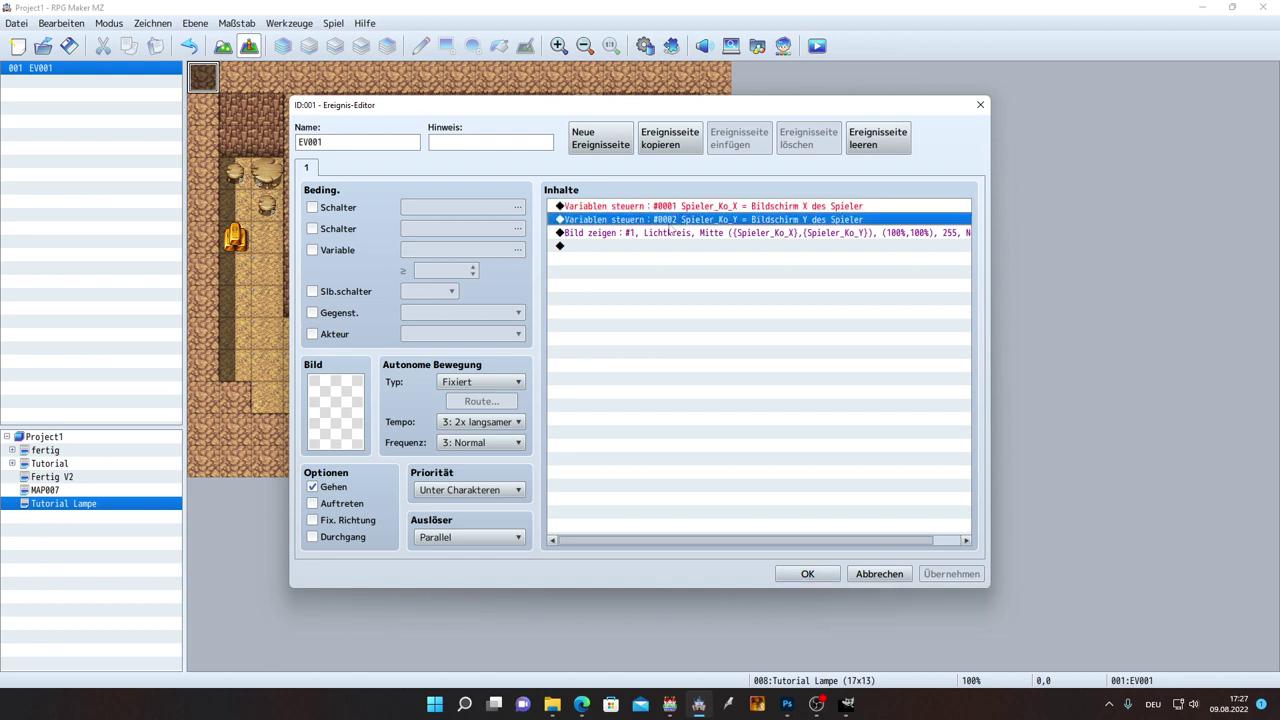
{"action": "left_click", "coordinate": [666, 233]}
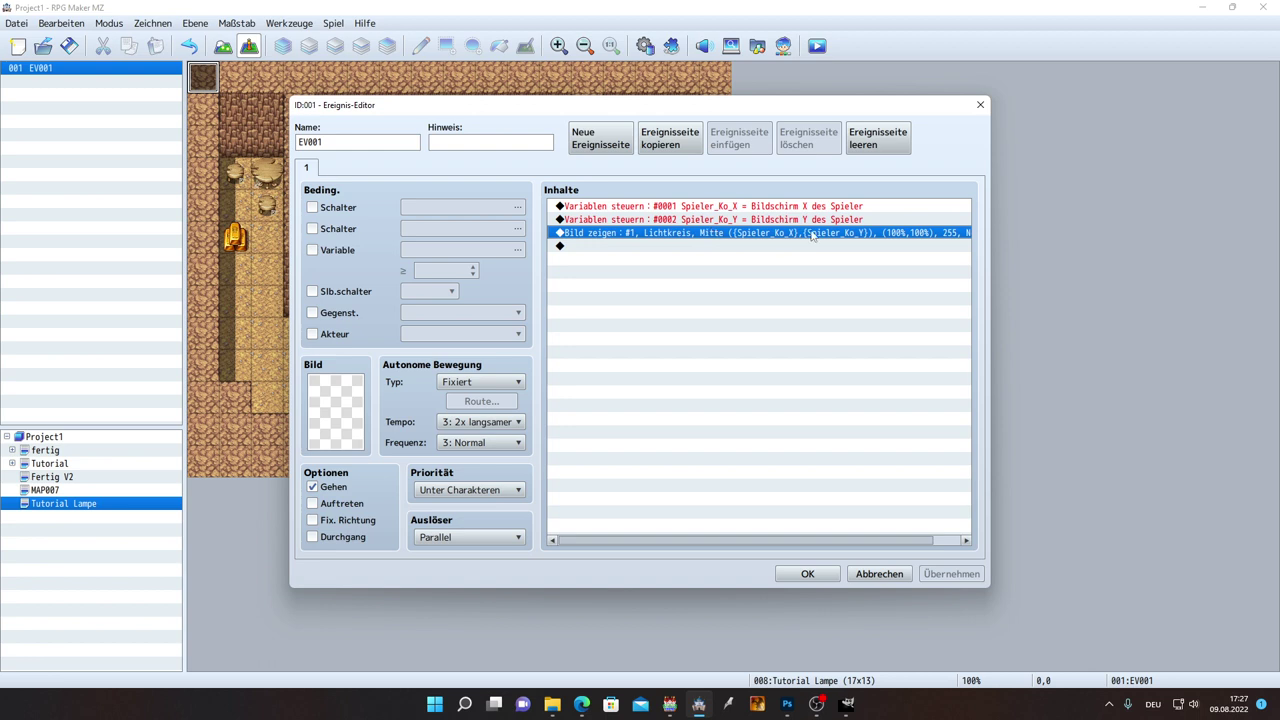
{"action": "left_click", "coordinate": [807, 574]}
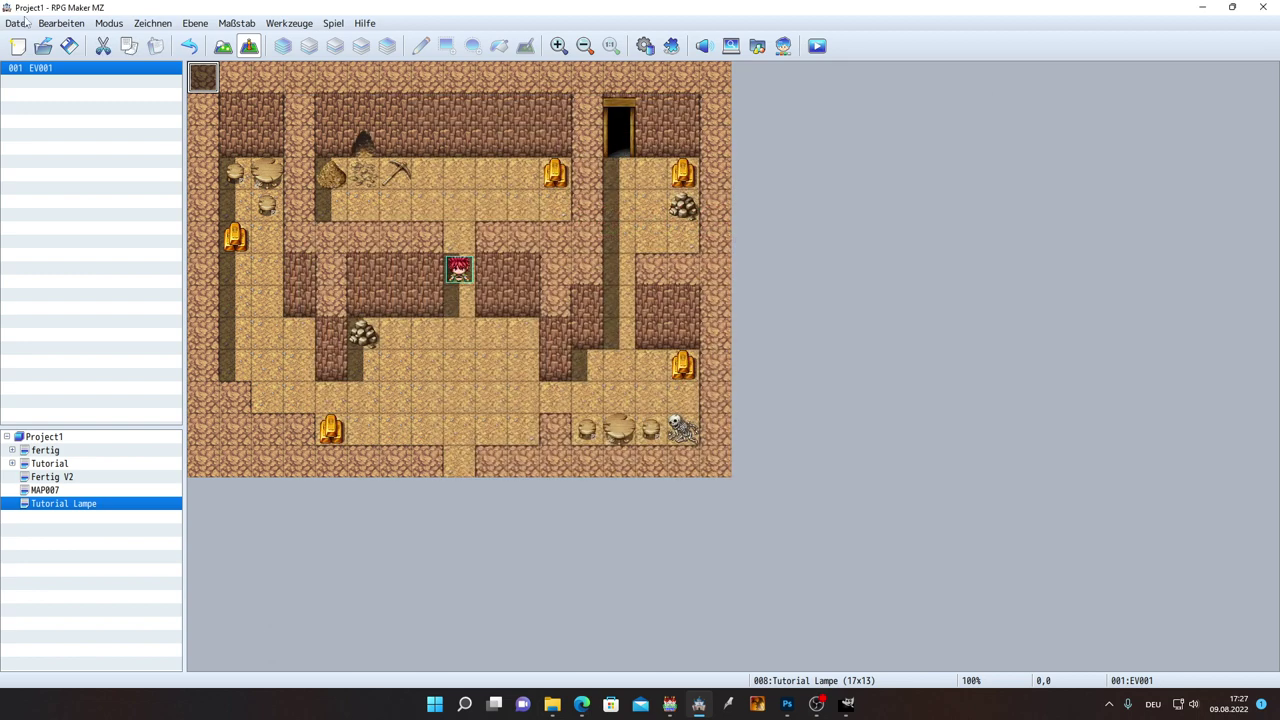
Step: Save the project and playtest the map, walking the party in every direction to check how the light circle follows, and close the playtest
{"action": "left_click", "coordinate": [68, 46]}
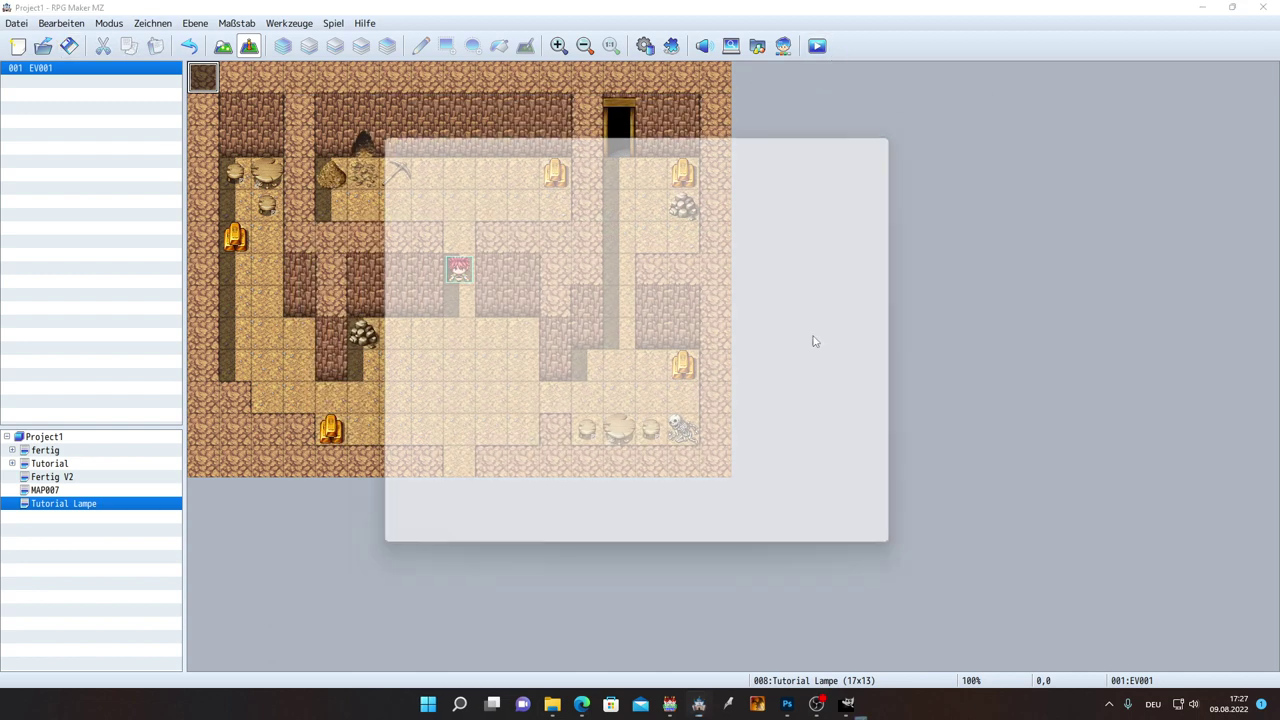
{"action": "key", "text": "Down"}
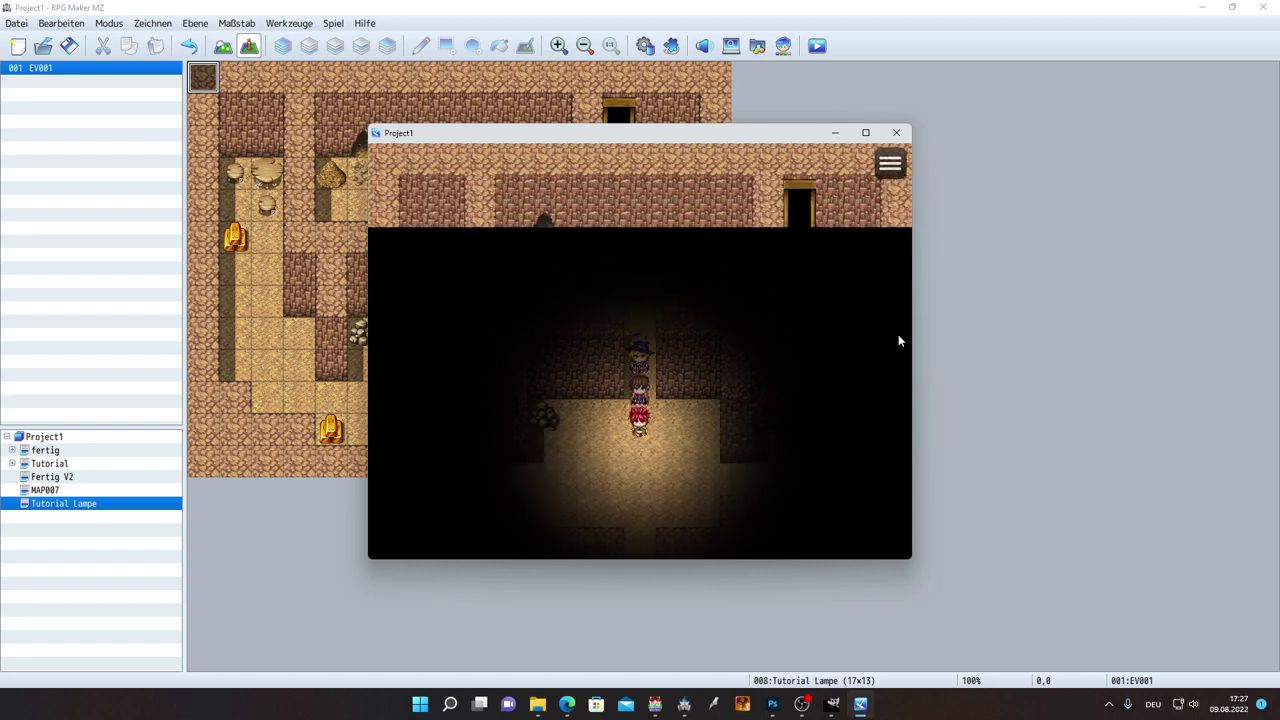
{"action": "key", "text": "Up"}
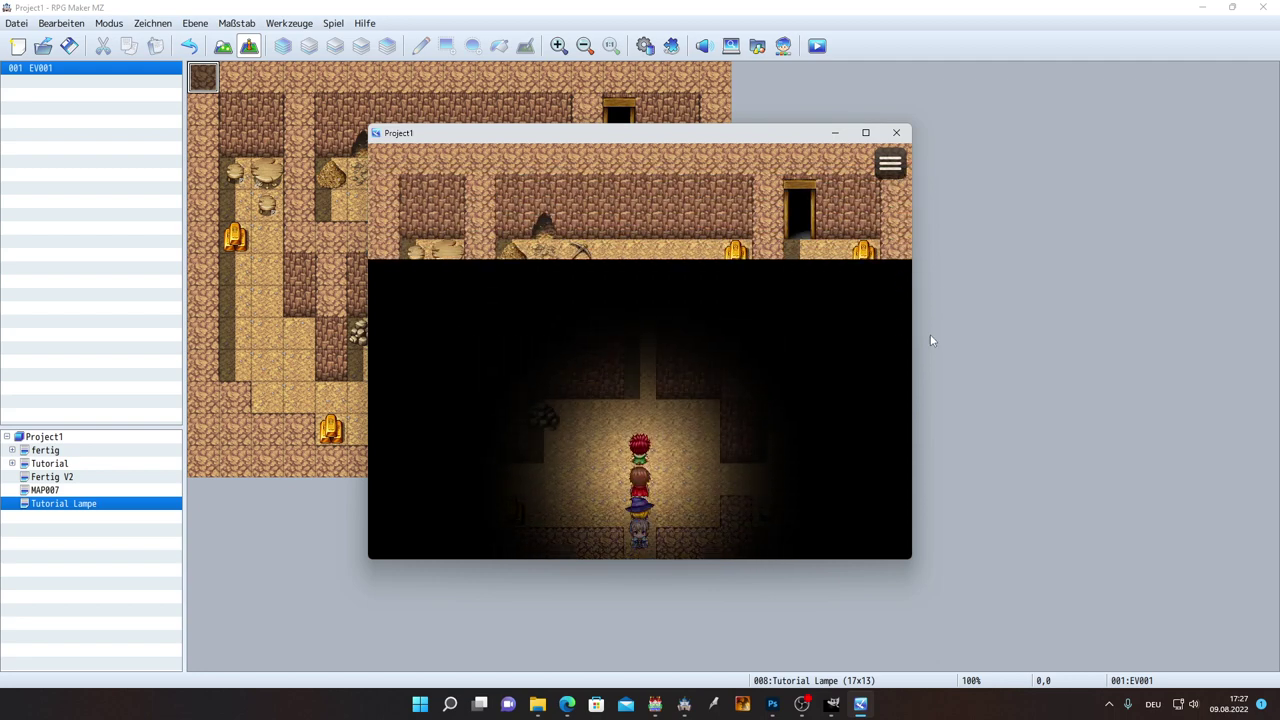
{"action": "key", "text": "Up"}
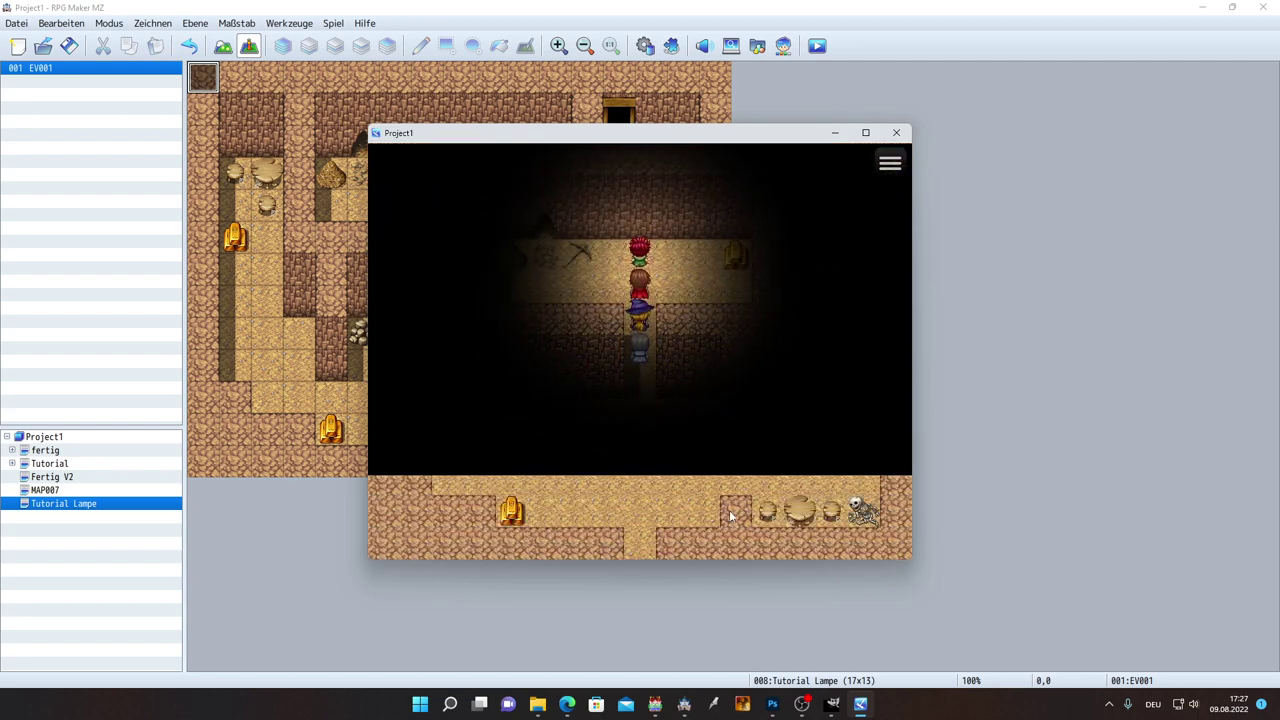
{"action": "key", "text": "Right"}
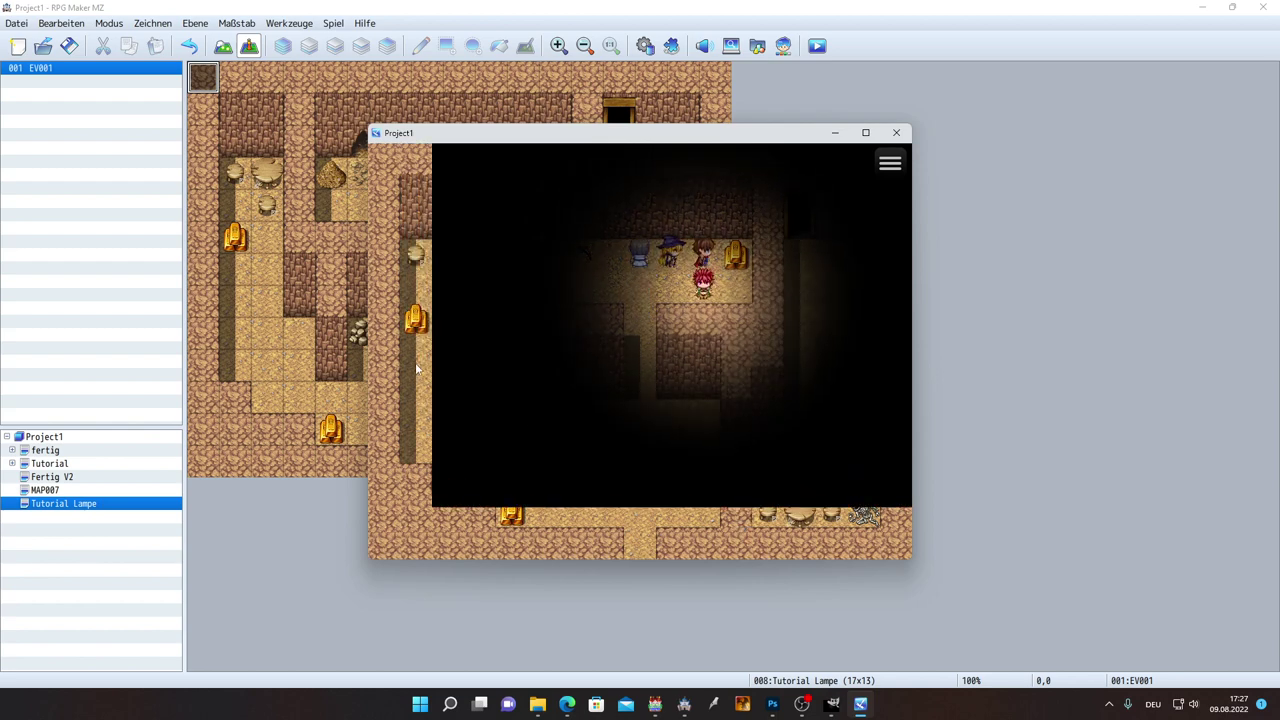
{"action": "key", "text": "Left"}
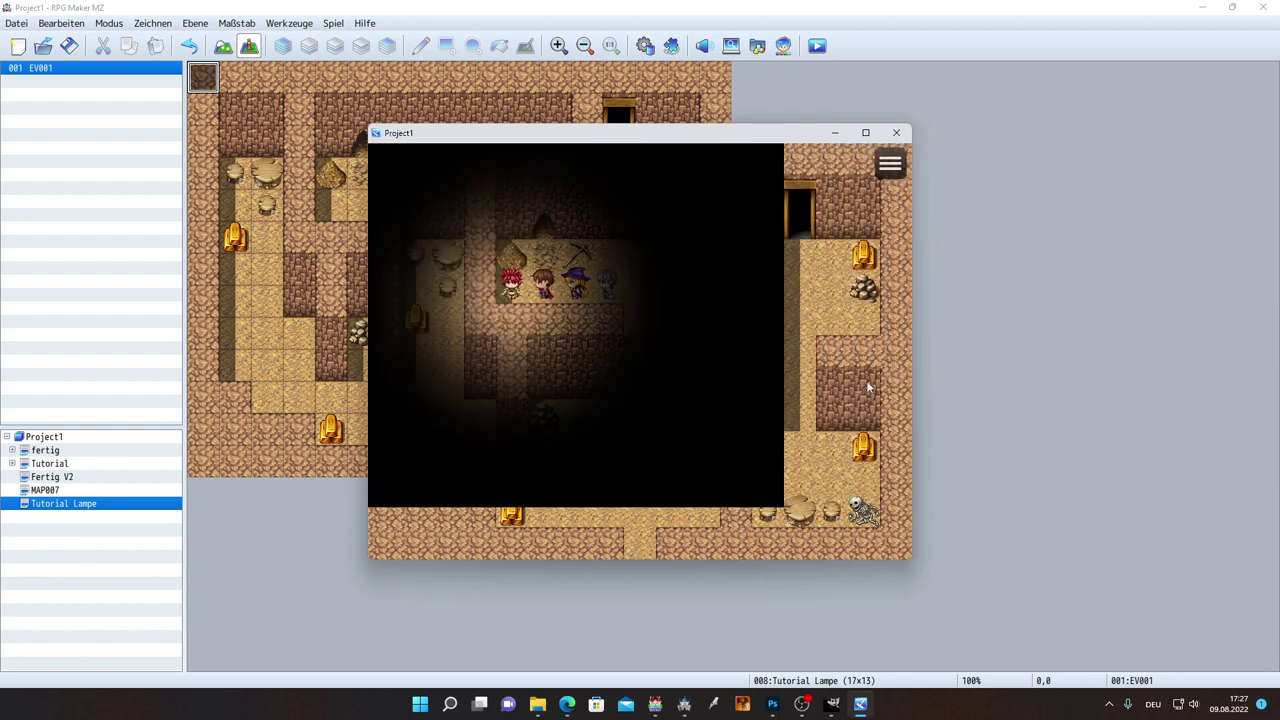
{"action": "key", "text": "Right"}
{"action": "key", "text": "Down"}
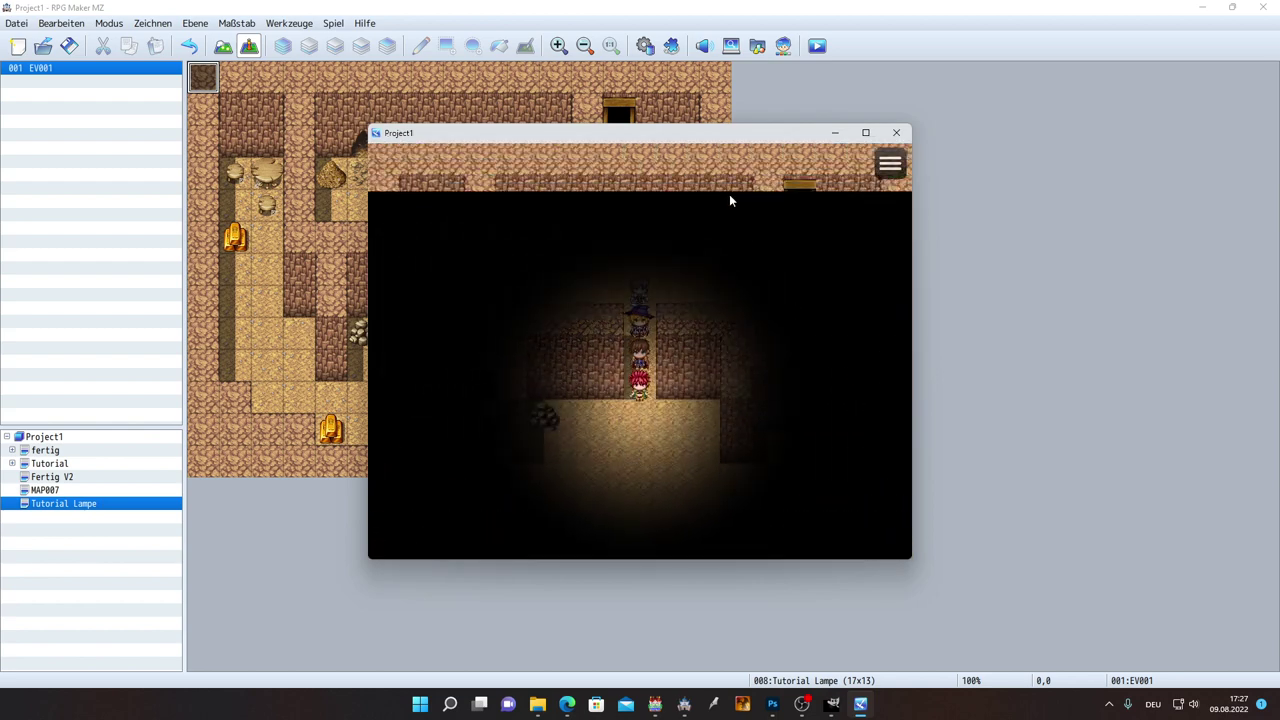
{"action": "left_click", "coordinate": [896, 132]}
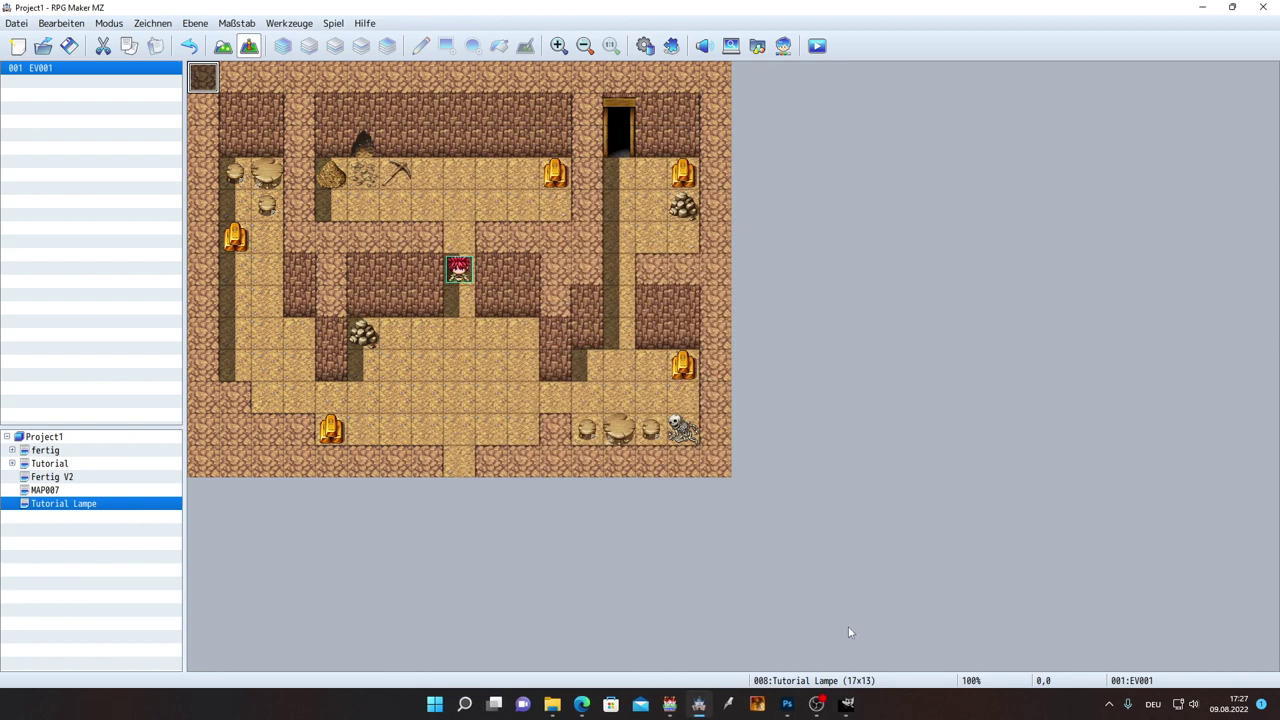
Step: Switch to GIMP and set the light circle image's canvas size to 1632 × 1248 px, doubling both dimensions
{"action": "left_click", "coordinate": [847, 703]}
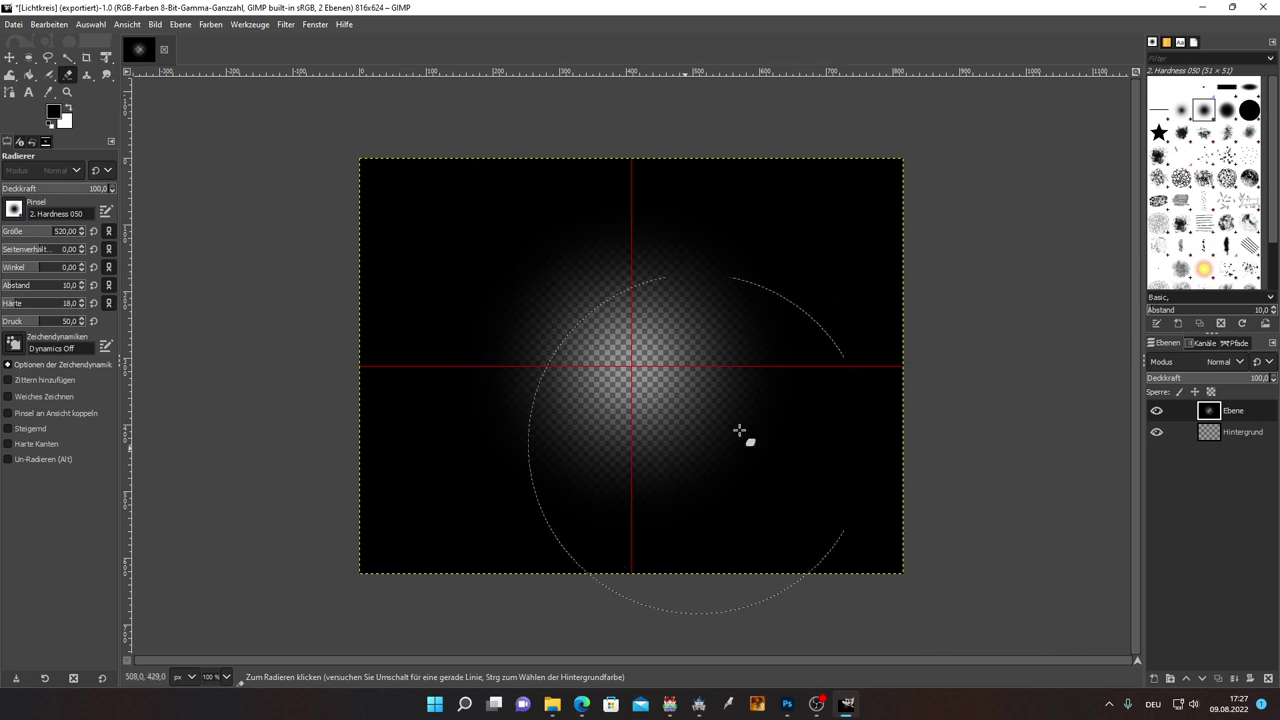
{"action": "left_click", "coordinate": [156, 24]}
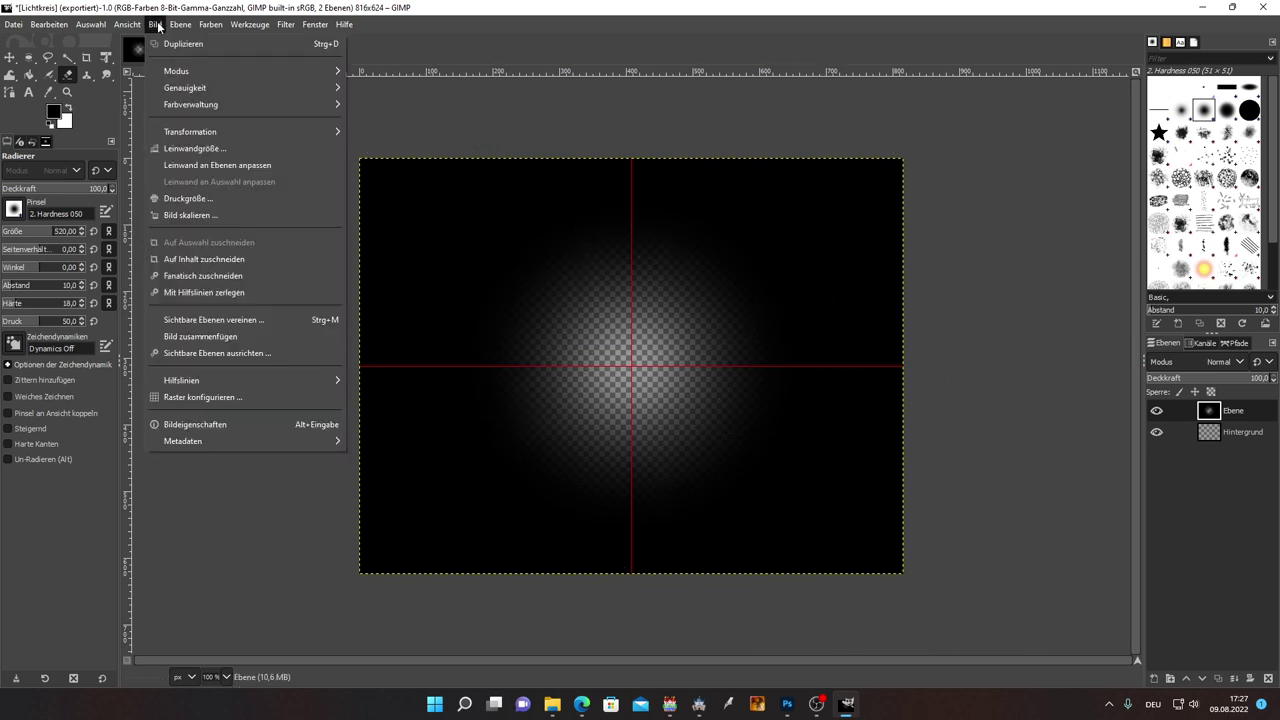
{"action": "left_click", "coordinate": [191, 151]}
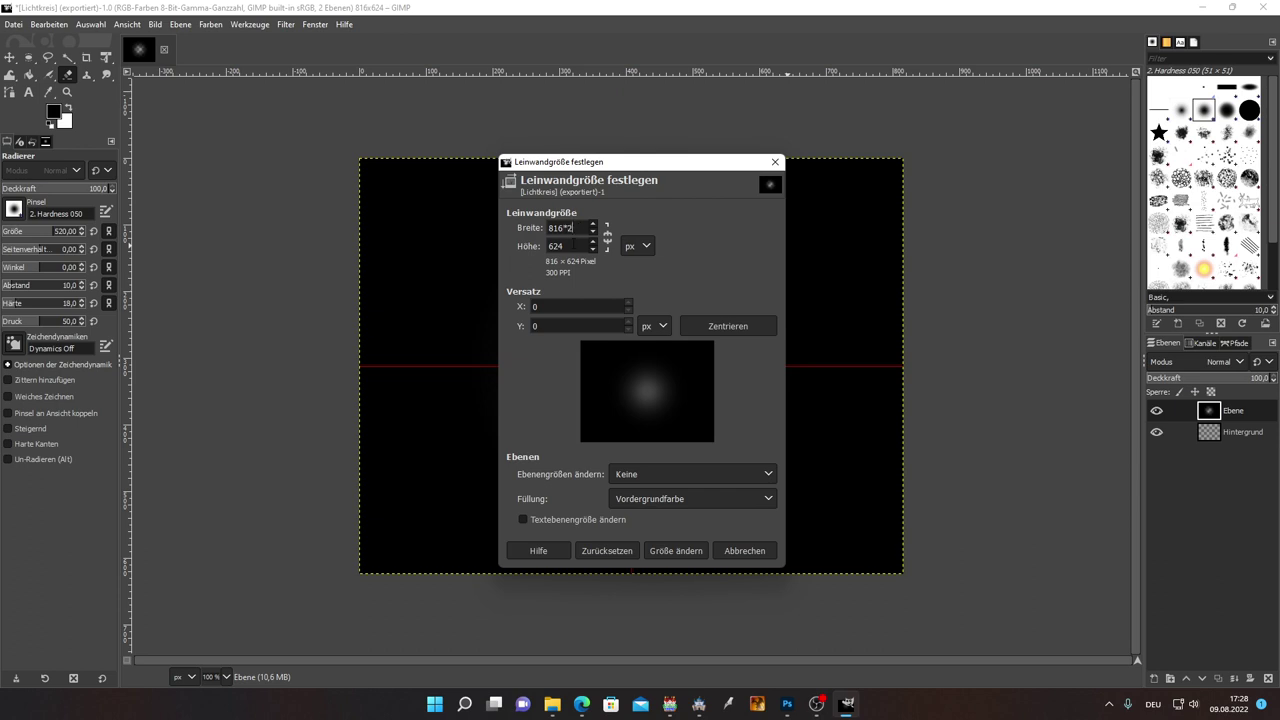
{"action": "left_click", "coordinate": [577, 245]}
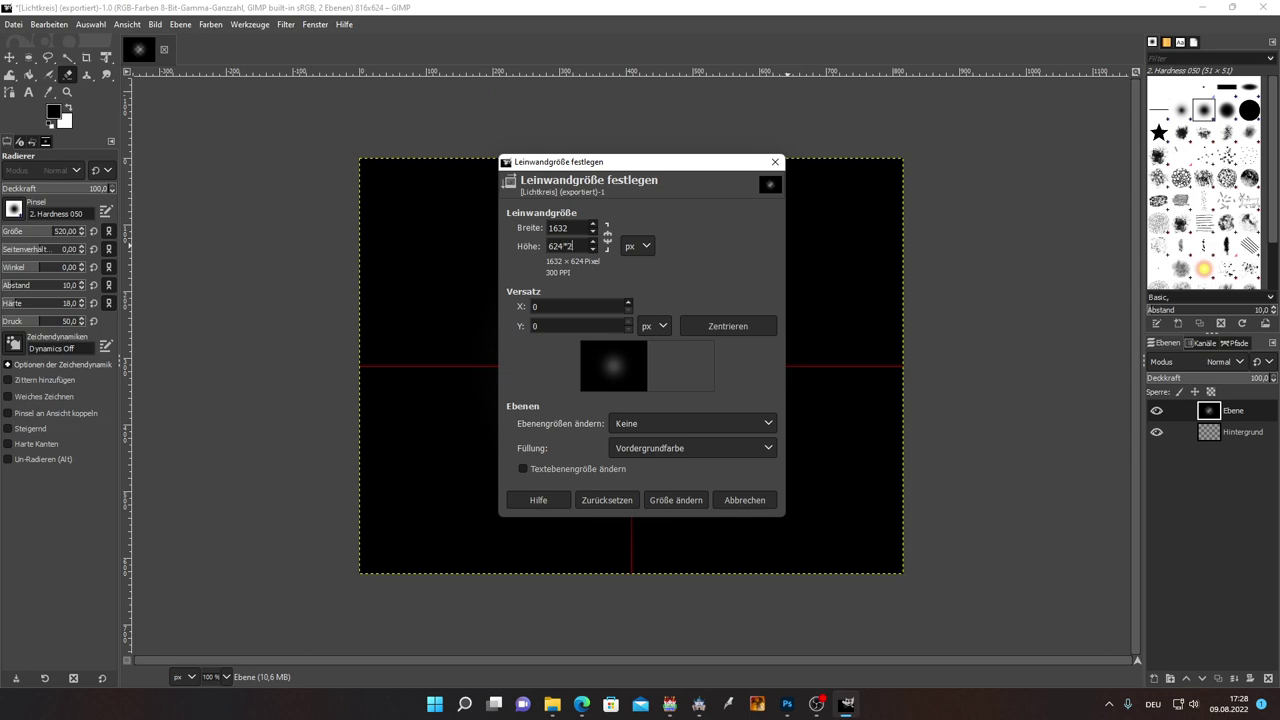
{"action": "key", "text": "shift+Tab"}
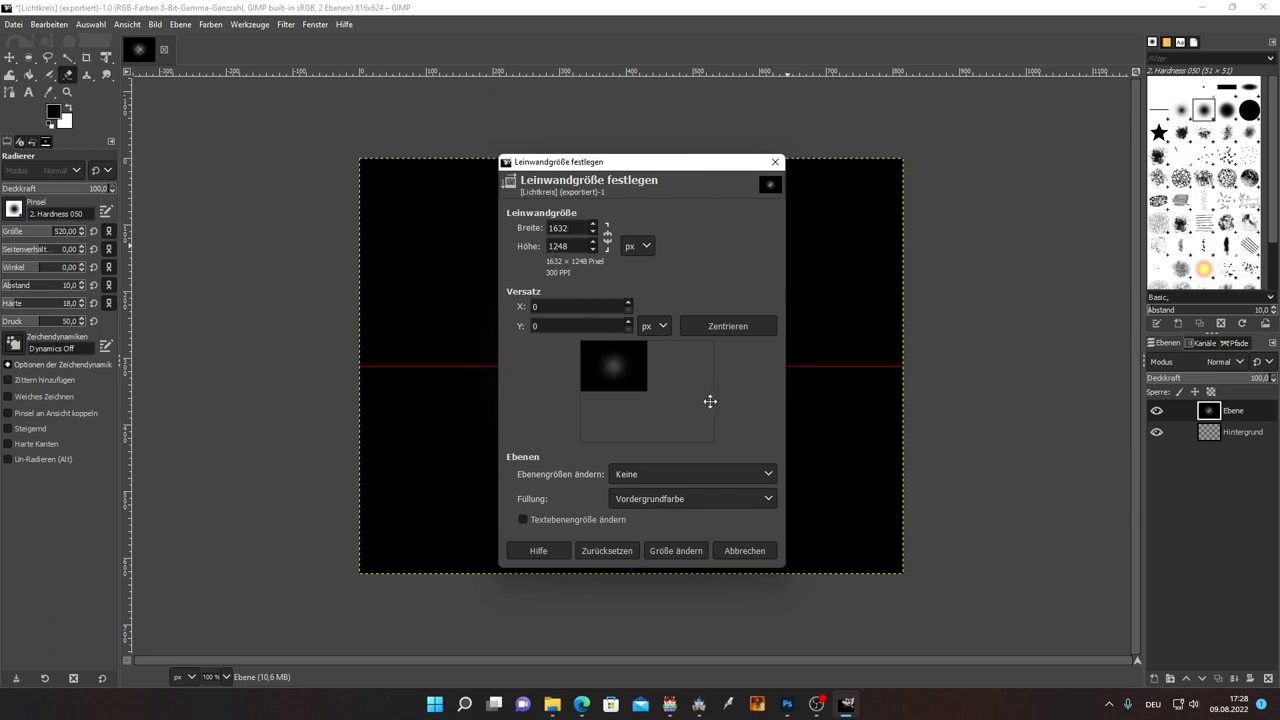
Step: Centre the image on the enlarged canvas, set layer resizing to Alle Ebenen and apply the new canvas size
{"action": "left_click", "coordinate": [733, 332]}
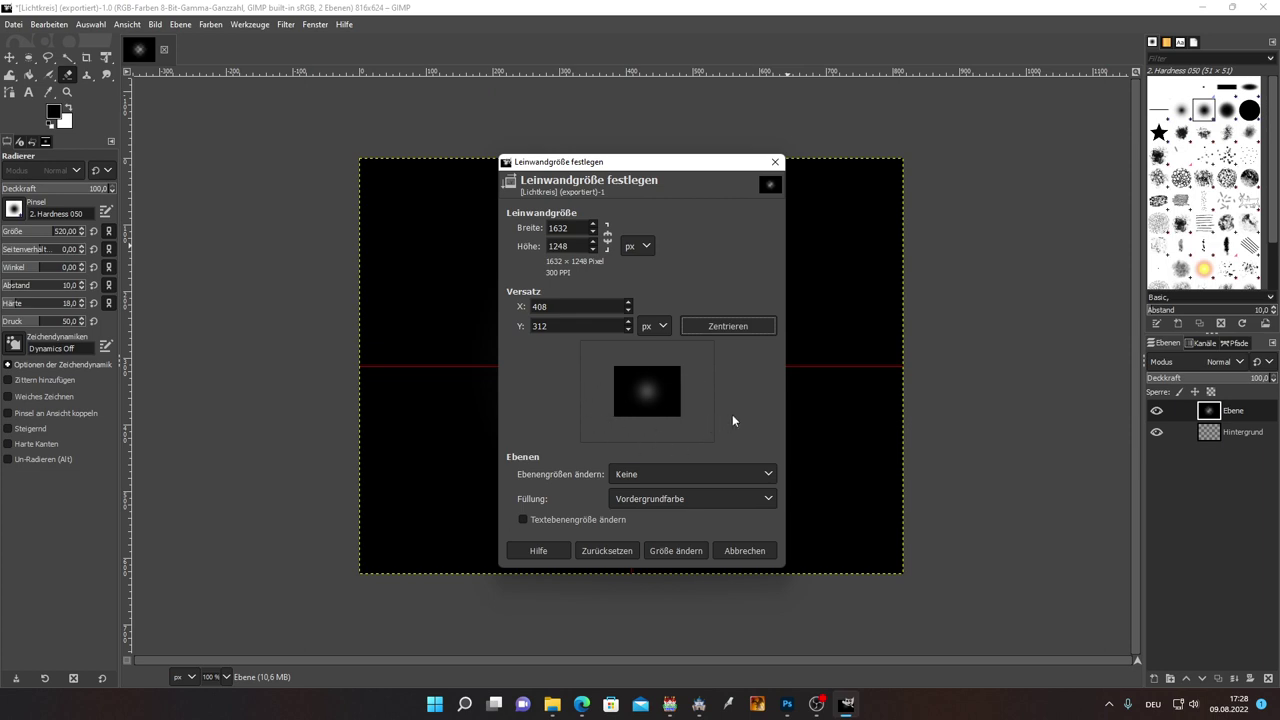
{"action": "left_click", "coordinate": [640, 475]}
{"action": "left_click", "coordinate": [654, 509]}
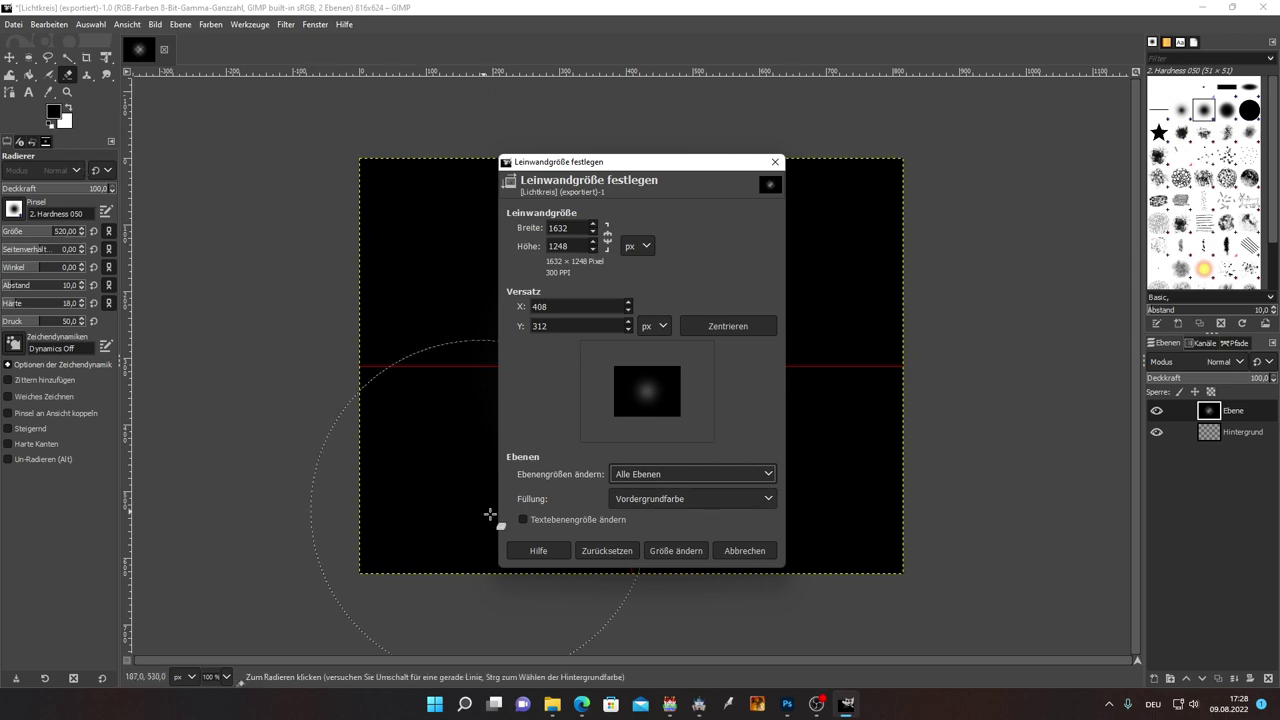
{"action": "left_click", "coordinate": [670, 551]}
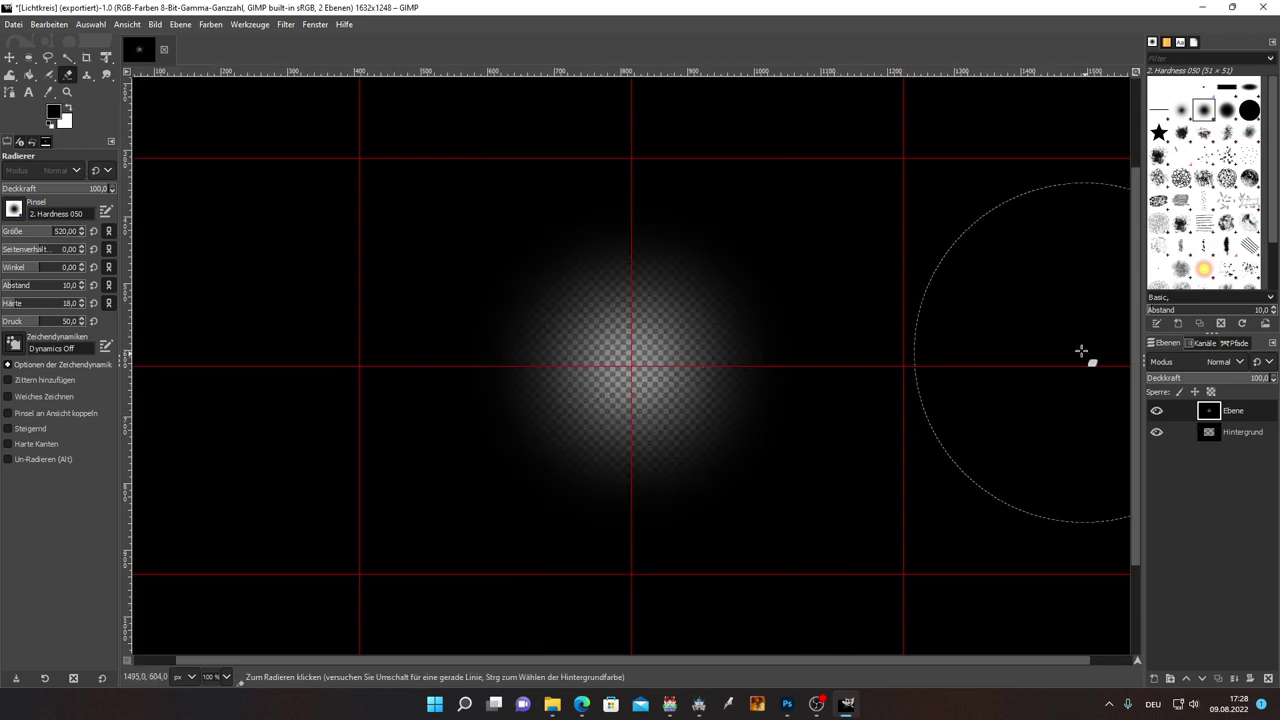
Step: Export the enlarged light circle image over the existing Lichtkreis.png
{"action": "scroll", "coordinate": [645, 357], "scroll_direction": "down", "scroll_amount": 1}
{"action": "scroll", "coordinate": [645, 357], "scroll_direction": "down", "scroll_amount": 2}
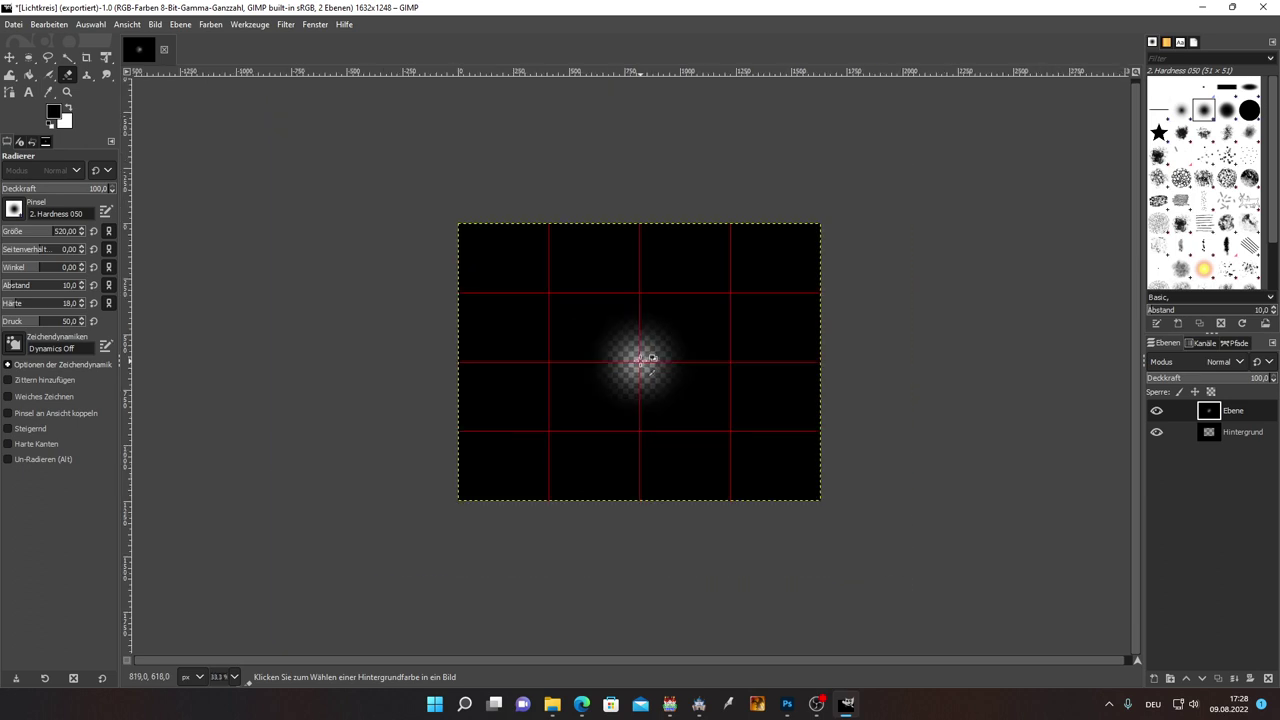
{"action": "scroll", "coordinate": [645, 357], "scroll_direction": "up", "scroll_amount": 1}
{"action": "left_click", "coordinate": [13, 24]}
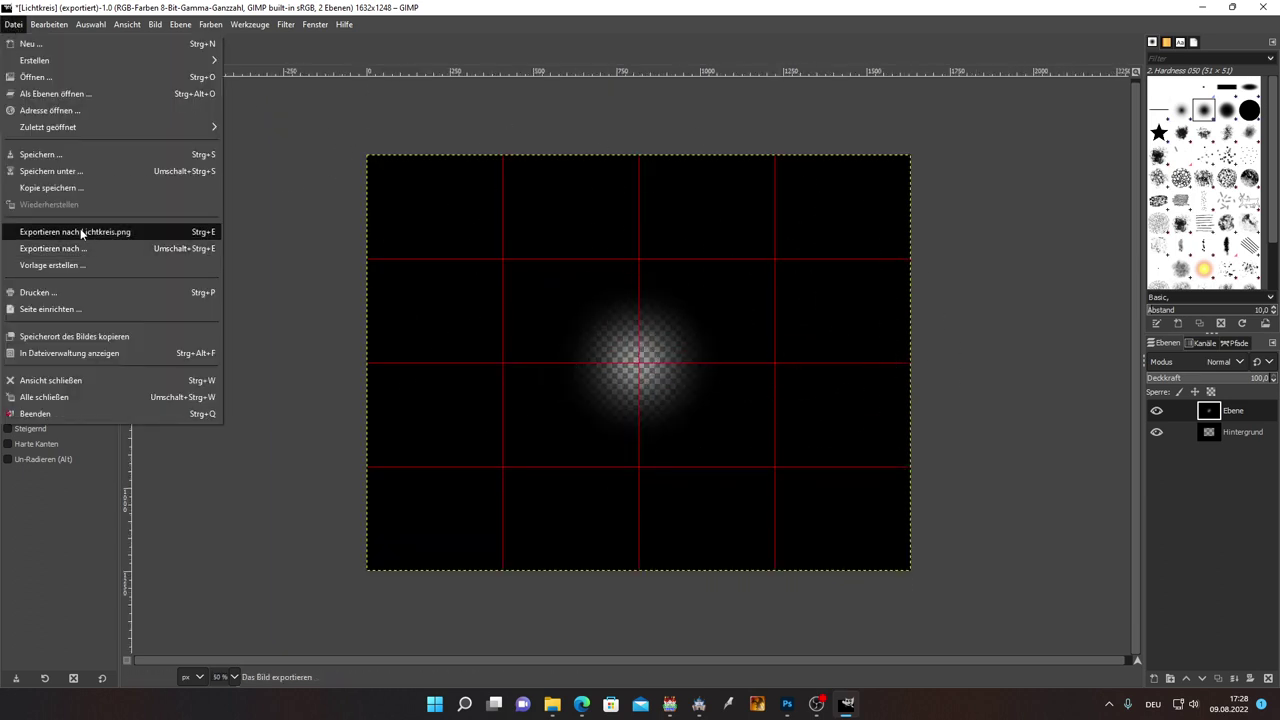
{"action": "left_click", "coordinate": [117, 235]}
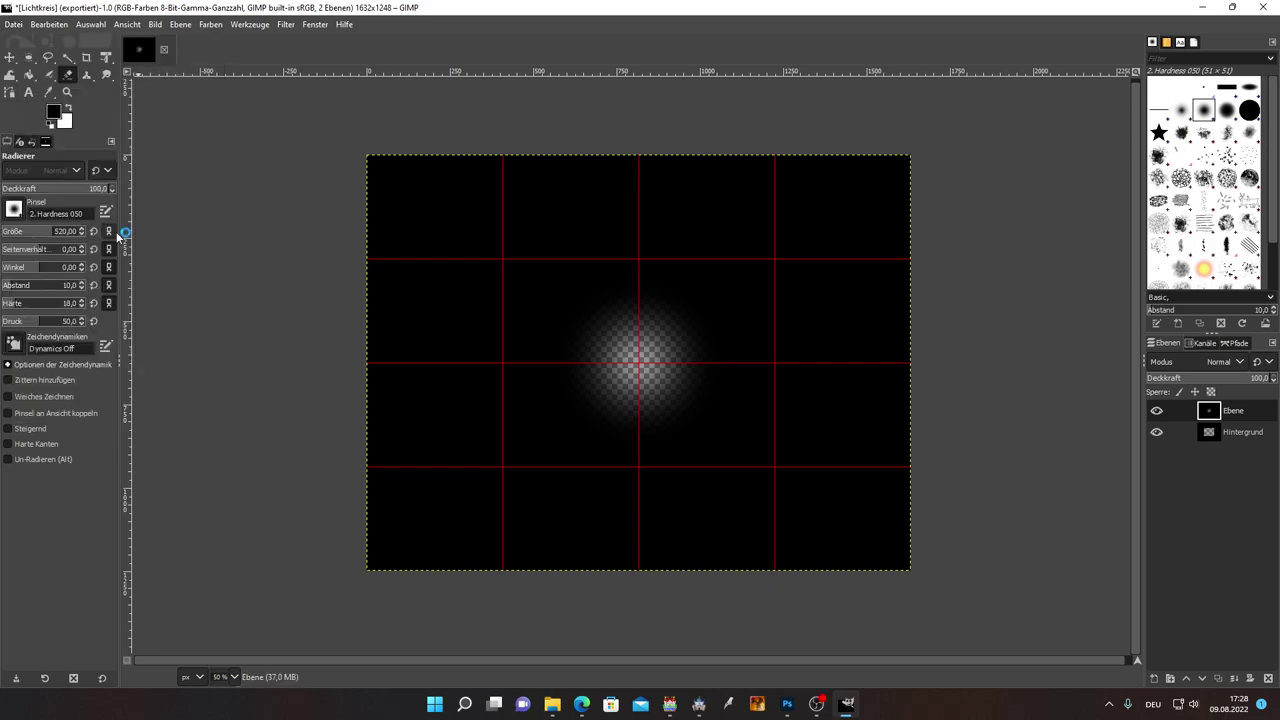
Step: Switch to RPG Maker MZ and playtest the enlarged light circle by walking the party to the map's edges, and close the playtest
{"action": "left_click", "coordinate": [698, 703]}
{"action": "left_click", "coordinate": [817, 46]}
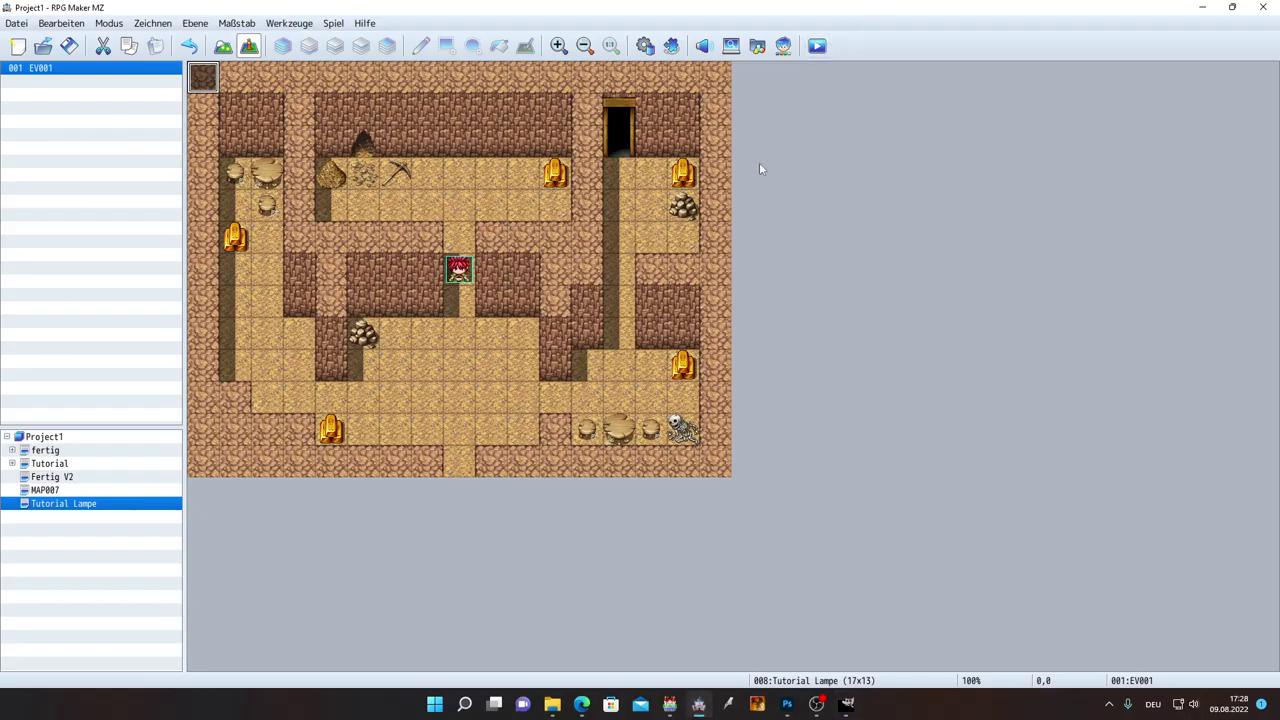
{"action": "key", "text": "Down"}
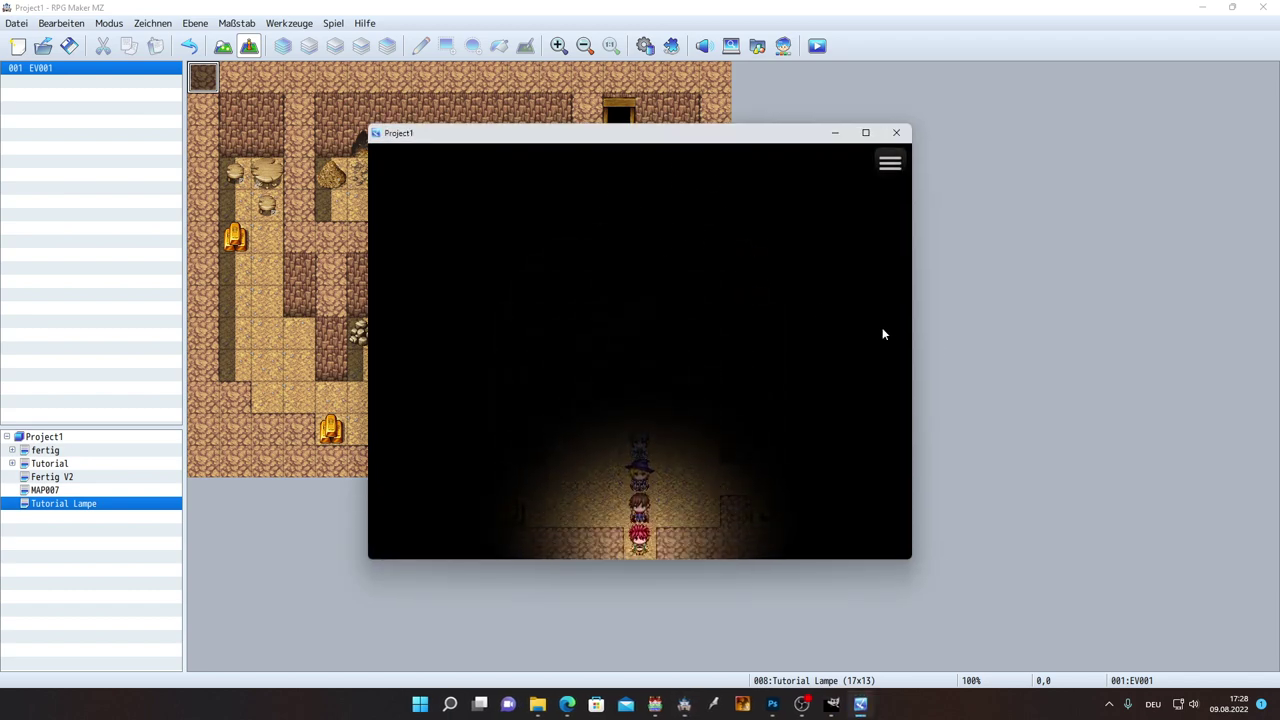
{"action": "key", "text": "Up"}
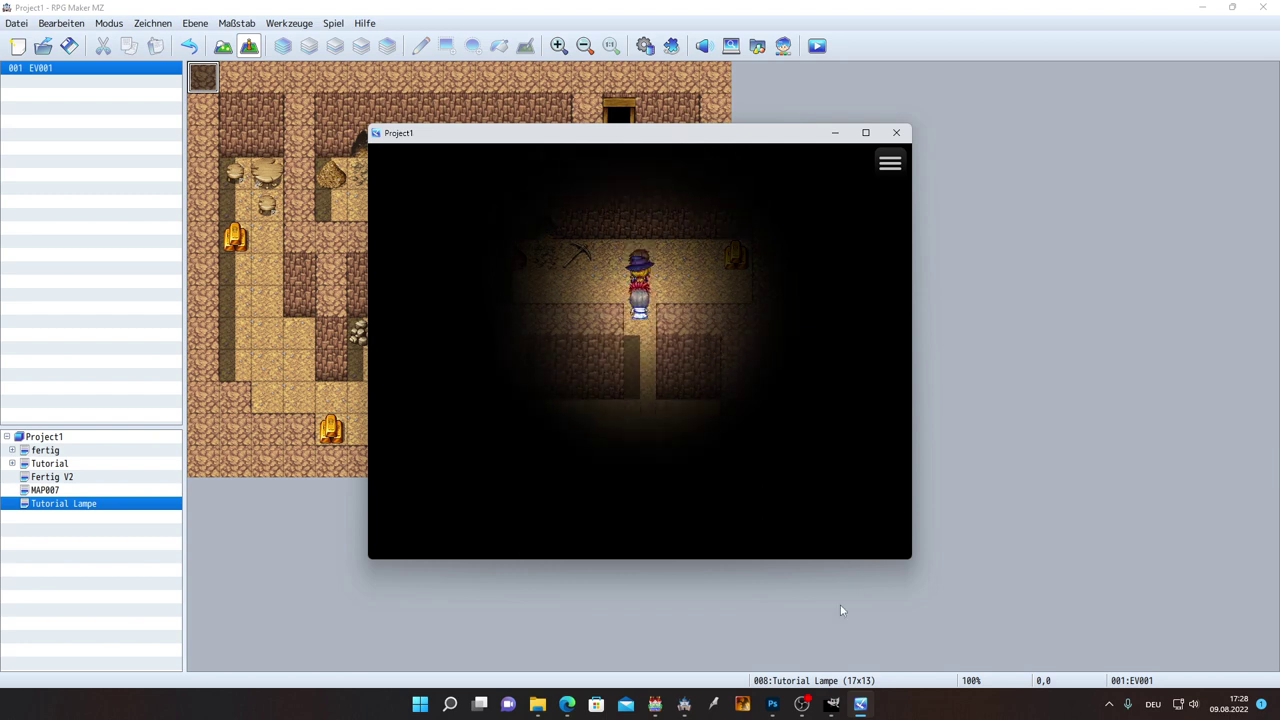
{"action": "key", "text": "Down"}
{"action": "key", "text": "Right"}
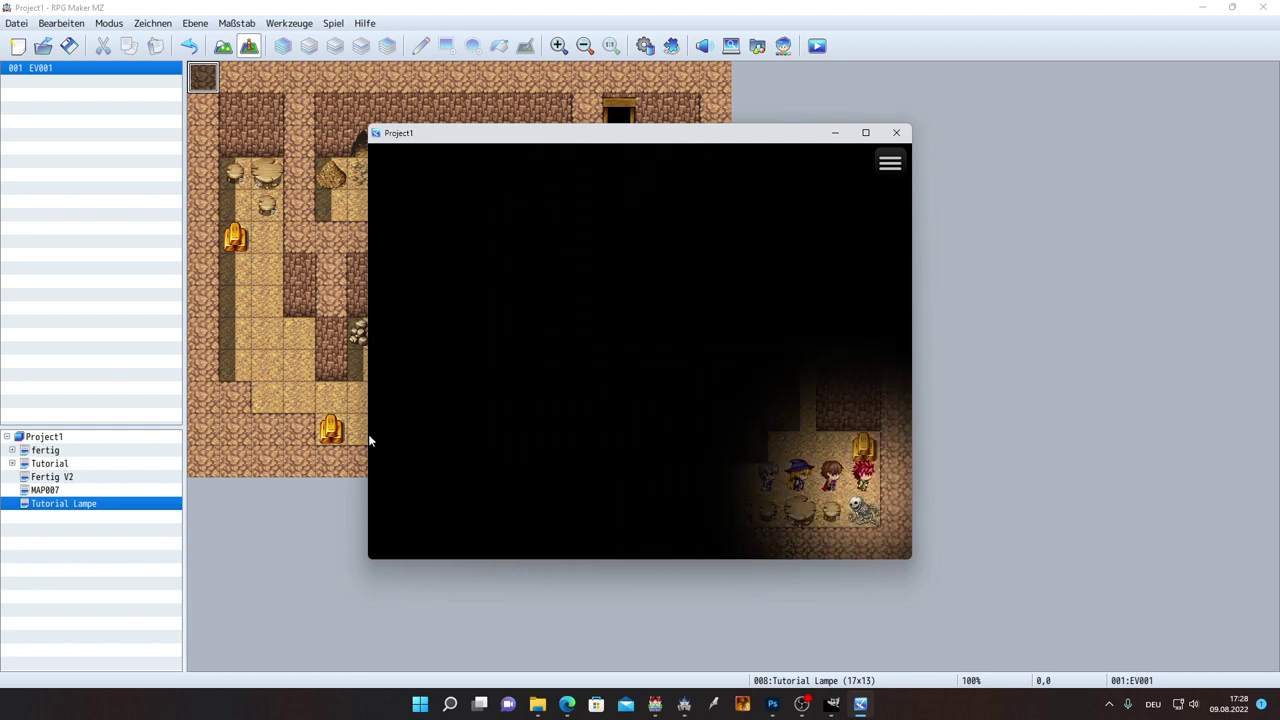
{"action": "key", "text": "Left"}
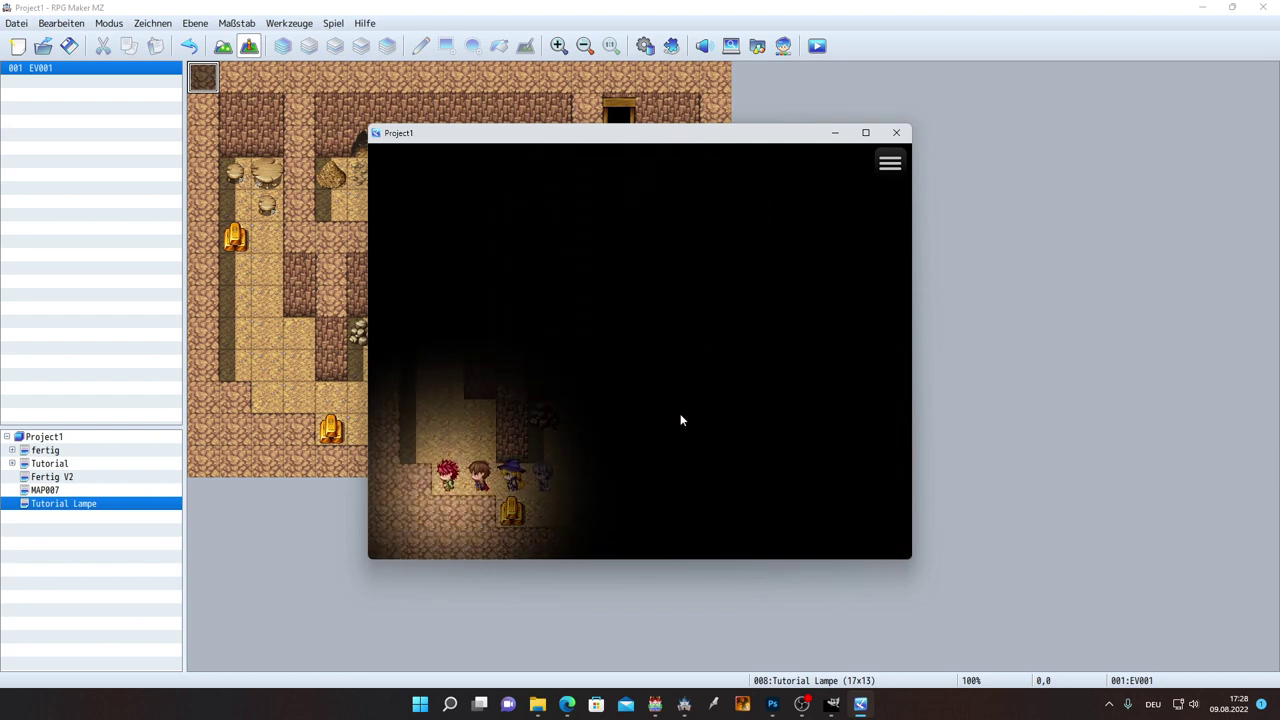
{"action": "key", "text": "Up"}
{"action": "key", "text": "Left"}
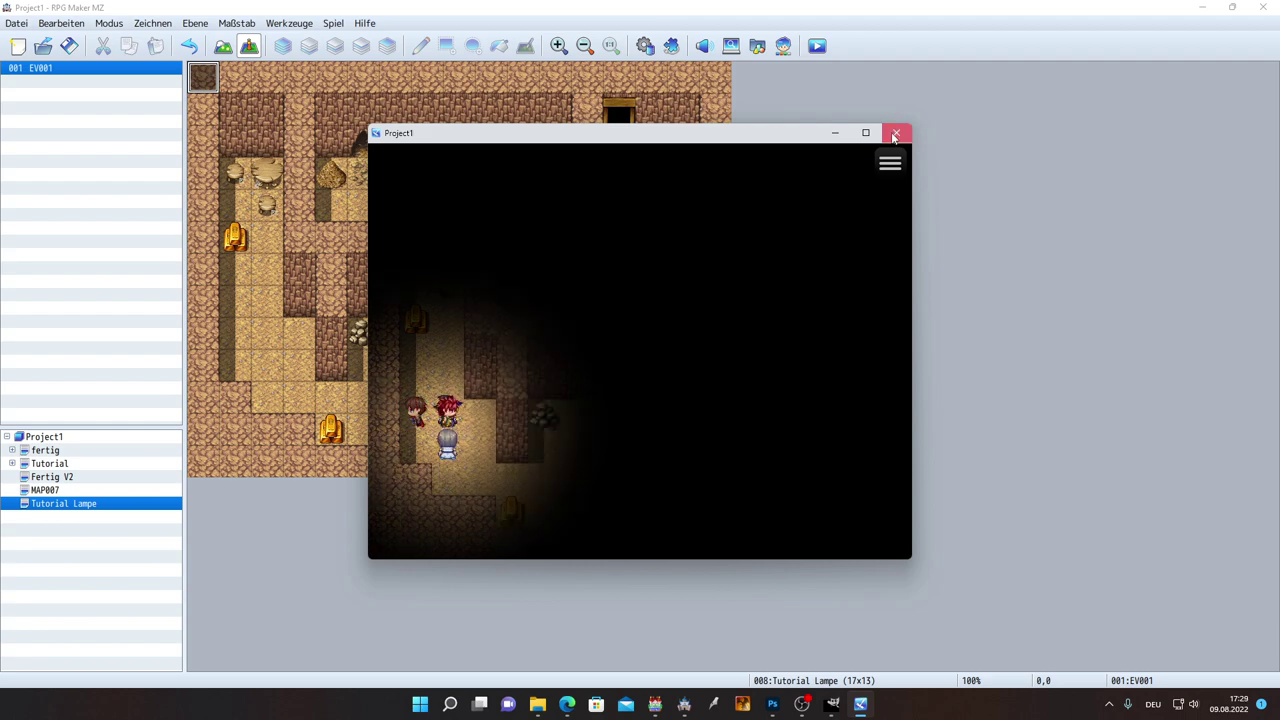
{"action": "left_click", "coordinate": [895, 134]}
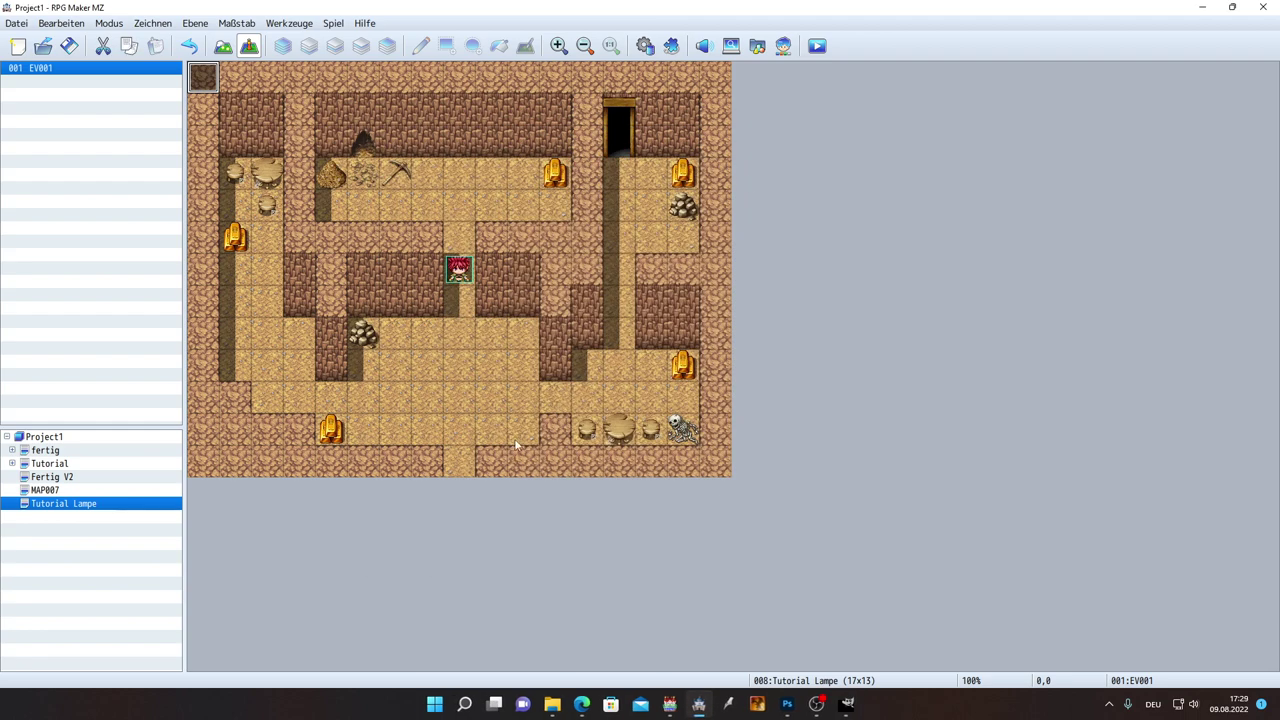
Step: Create a new event on the map tile beside EV001 and set its trigger to Parallel
{"action": "double_click", "coordinate": [234, 80]}
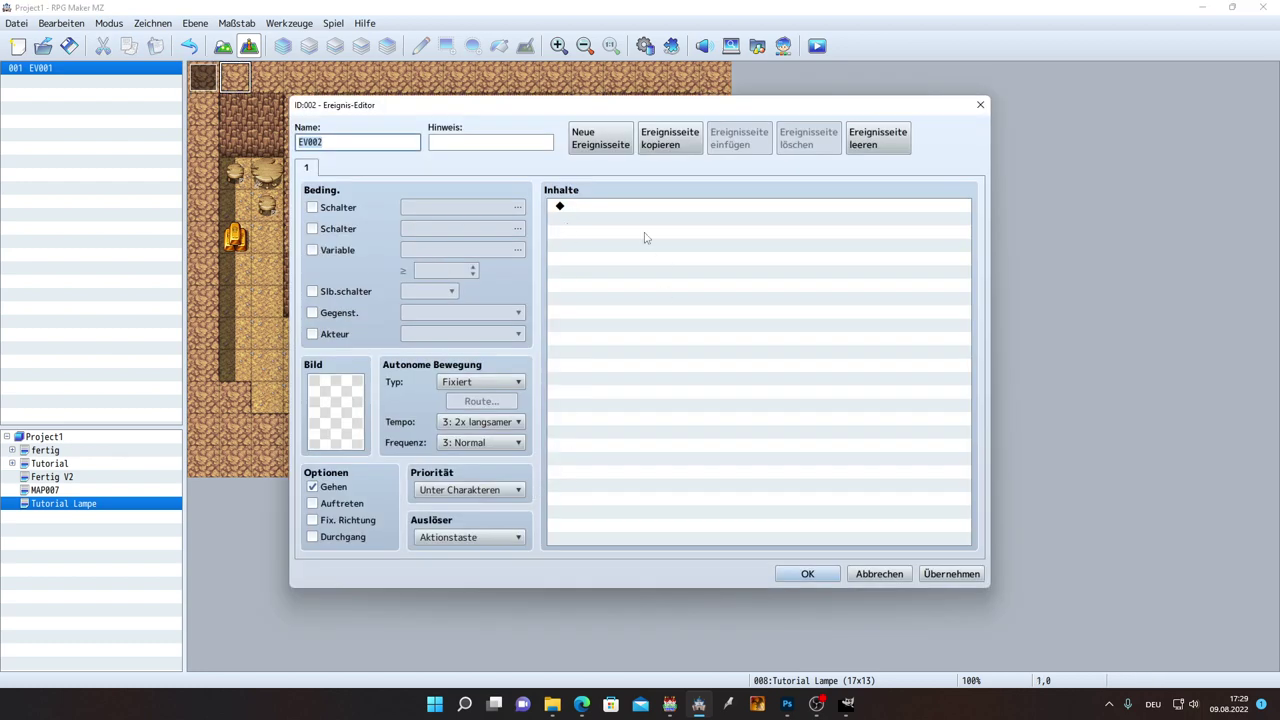
{"action": "left_click", "coordinate": [485, 539]}
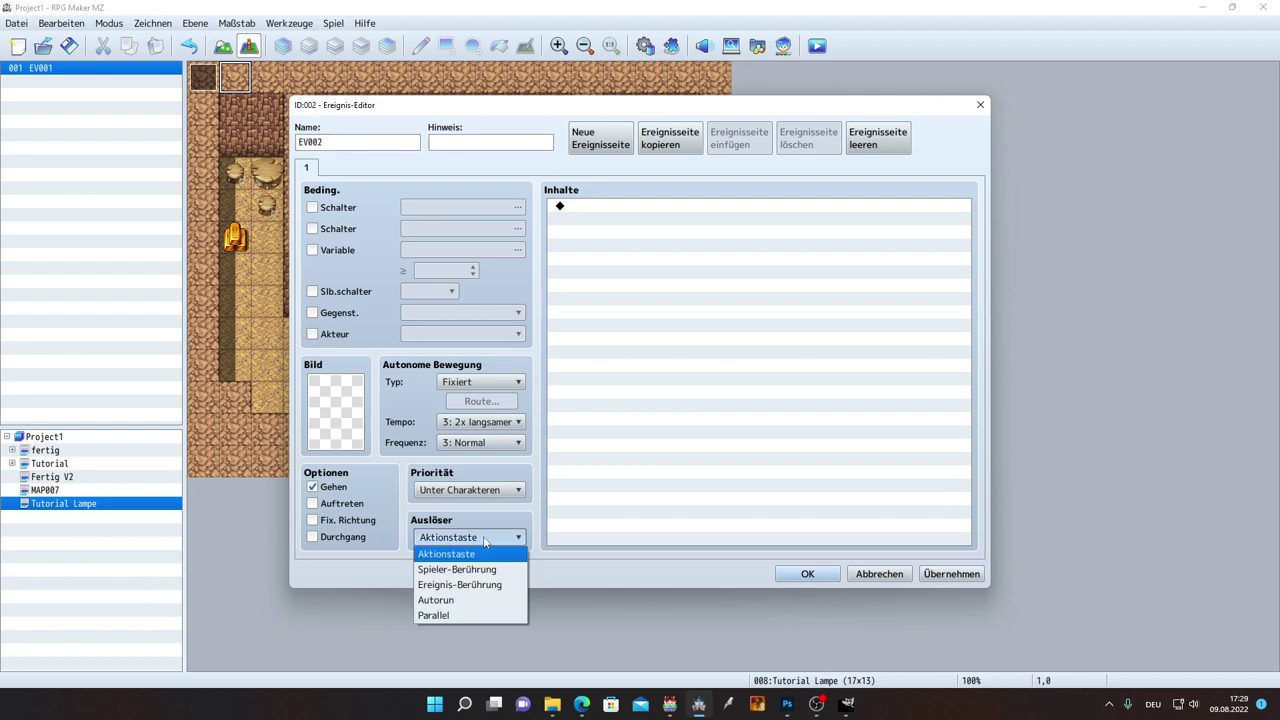
{"action": "left_click", "coordinate": [484, 615]}
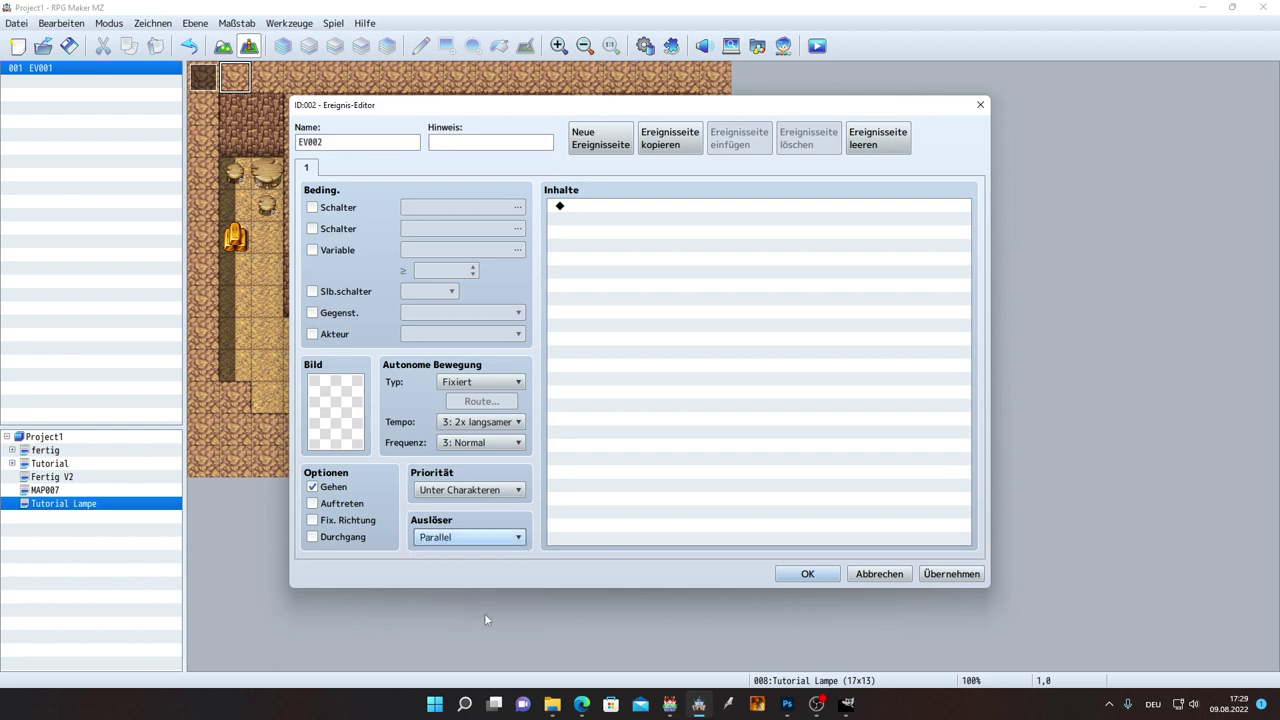
Step: Add a Bildschirm tönen command to the event with Rot -17, Grau 102 and a duration of 1 frame, and apply it
{"action": "double_click", "coordinate": [598, 208]}
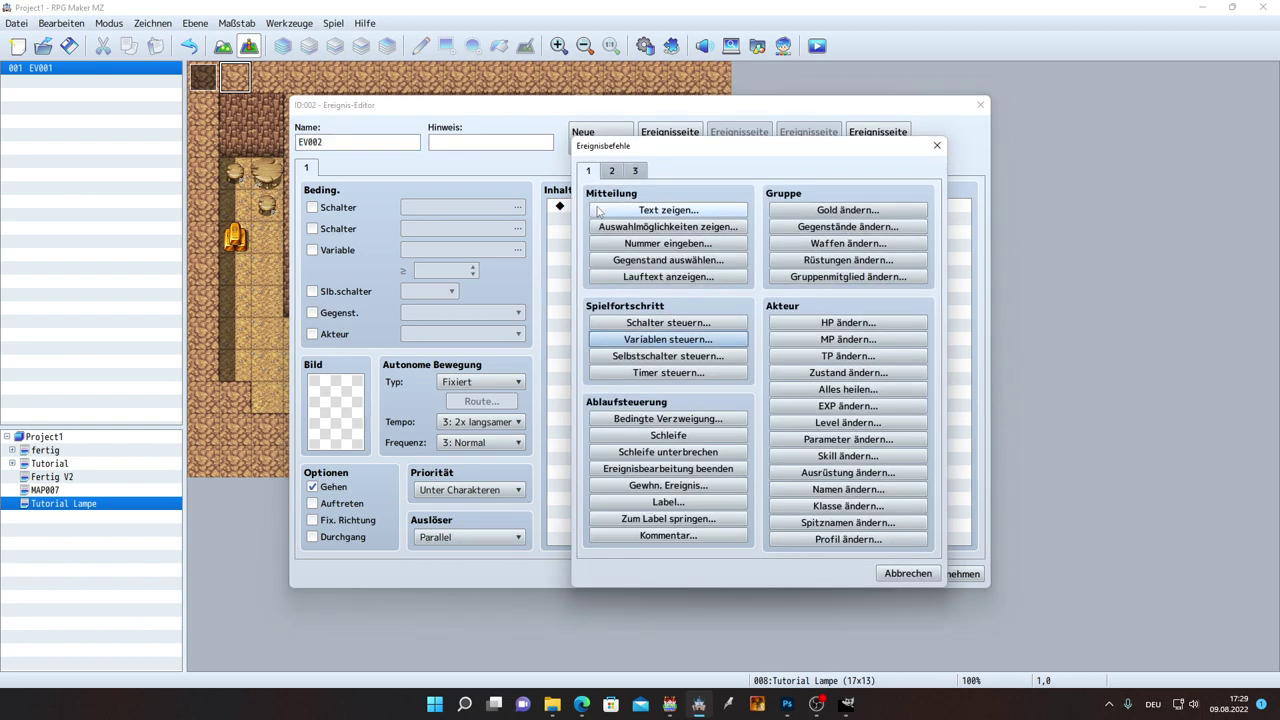
{"action": "left_click", "coordinate": [610, 172]}
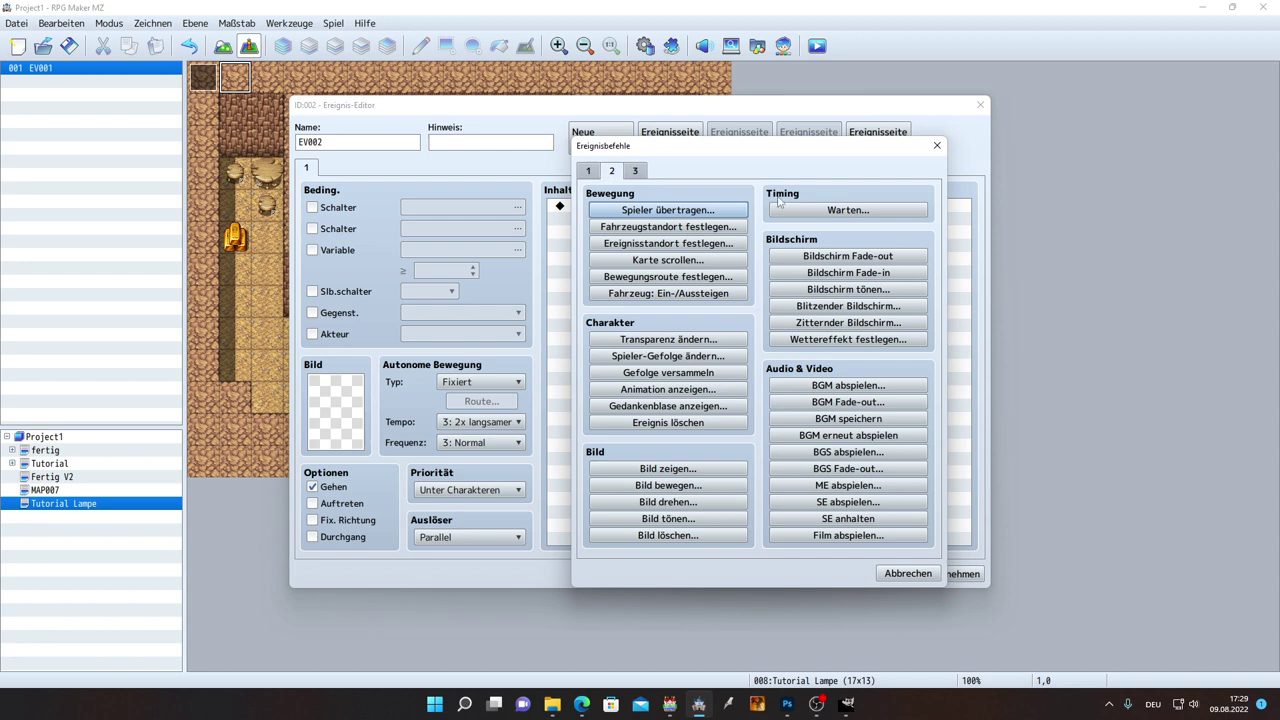
{"action": "left_click", "coordinate": [849, 290]}
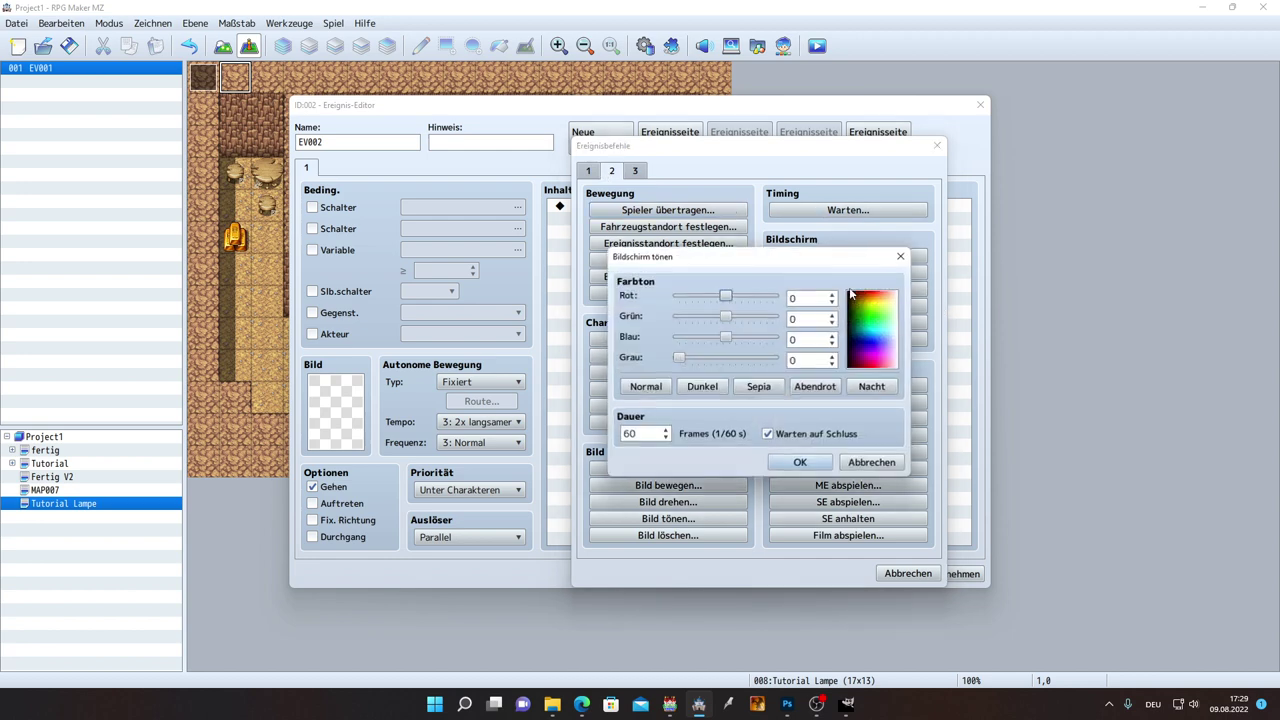
{"action": "left_click_drag", "start_coordinate": [727, 297], "coordinate": [725, 300]}
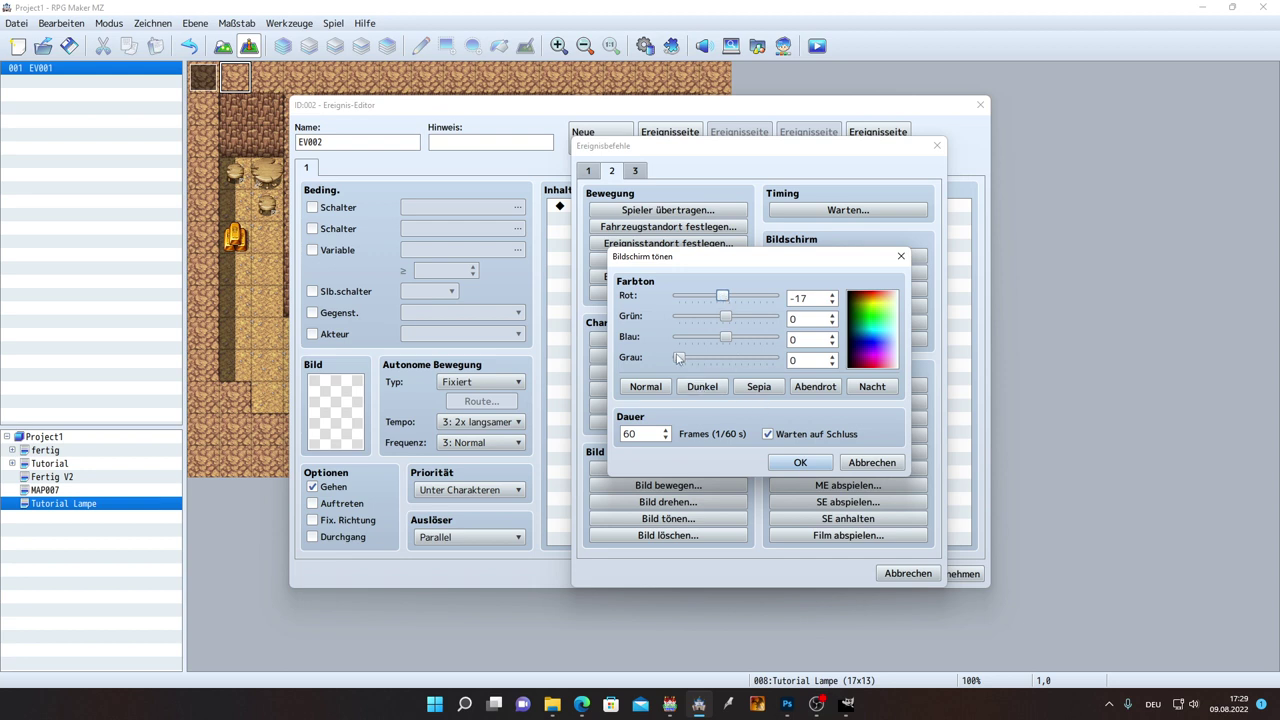
{"action": "left_click_drag", "start_coordinate": [679, 358], "coordinate": [716, 361]}
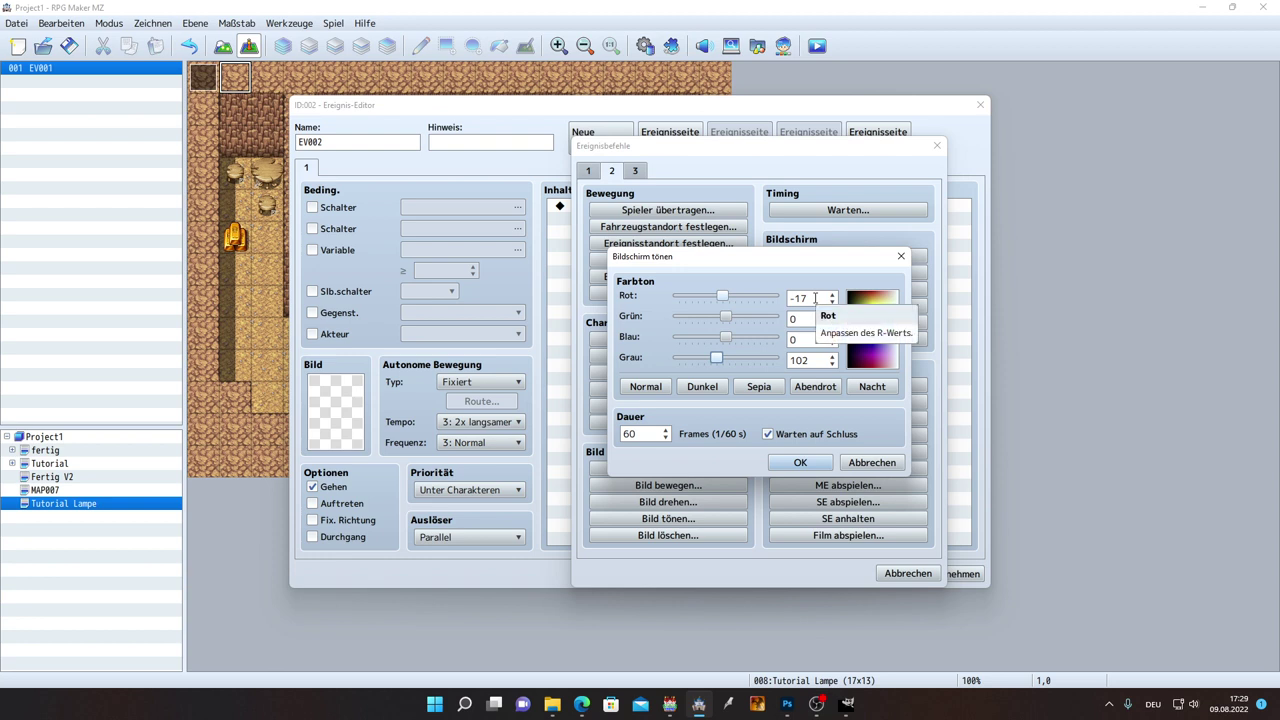
{"action": "double_click", "coordinate": [806, 360]}
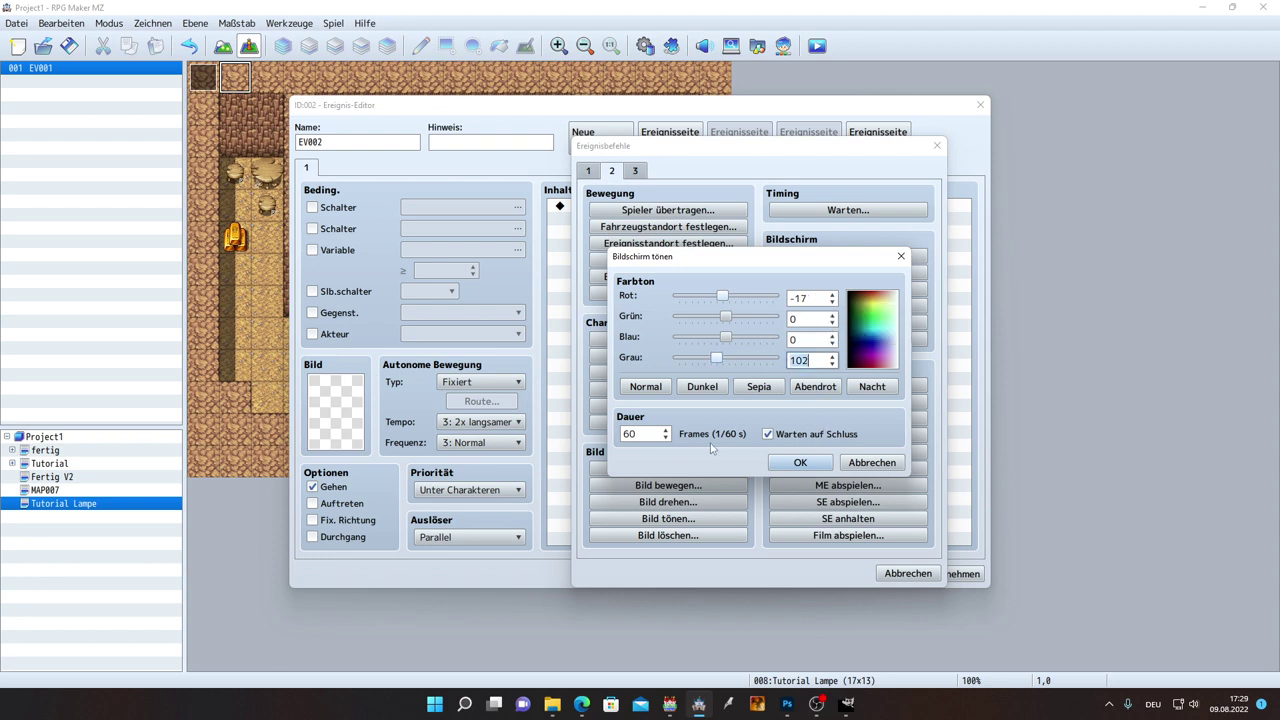
{"action": "double_click", "coordinate": [651, 433]}
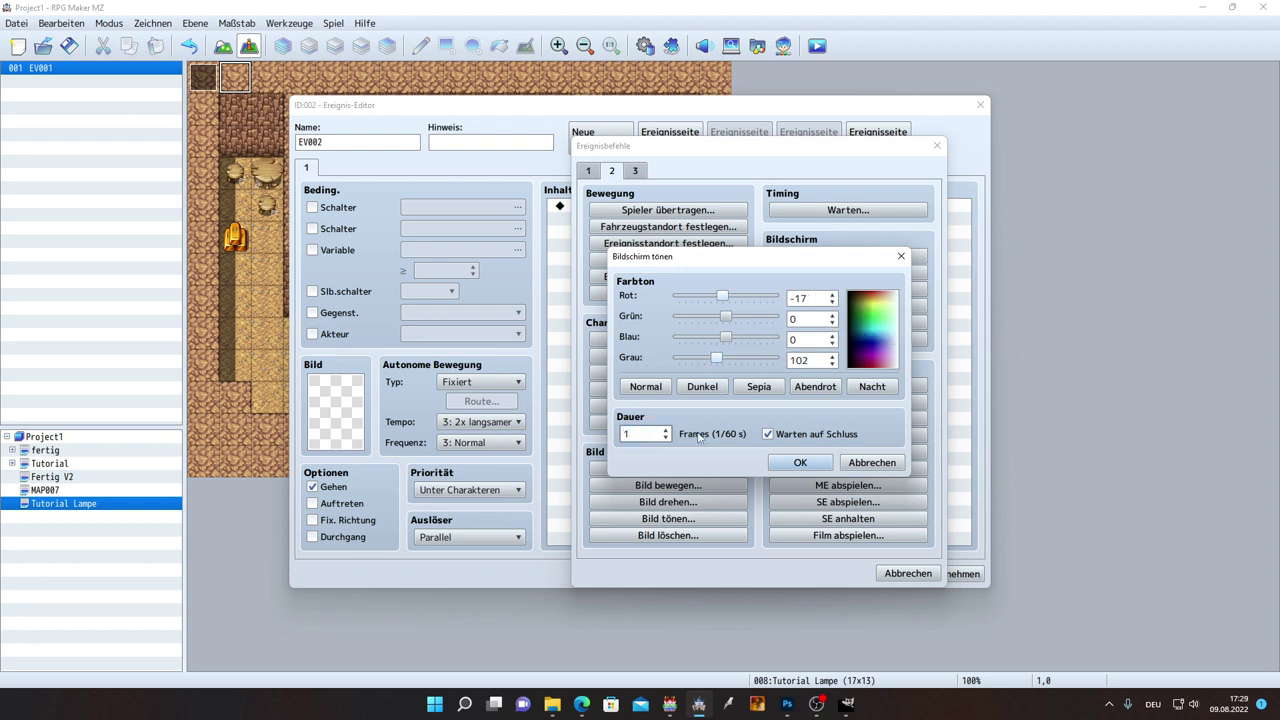
{"action": "left_click", "coordinate": [800, 462]}
{"action": "left_click", "coordinate": [951, 573]}
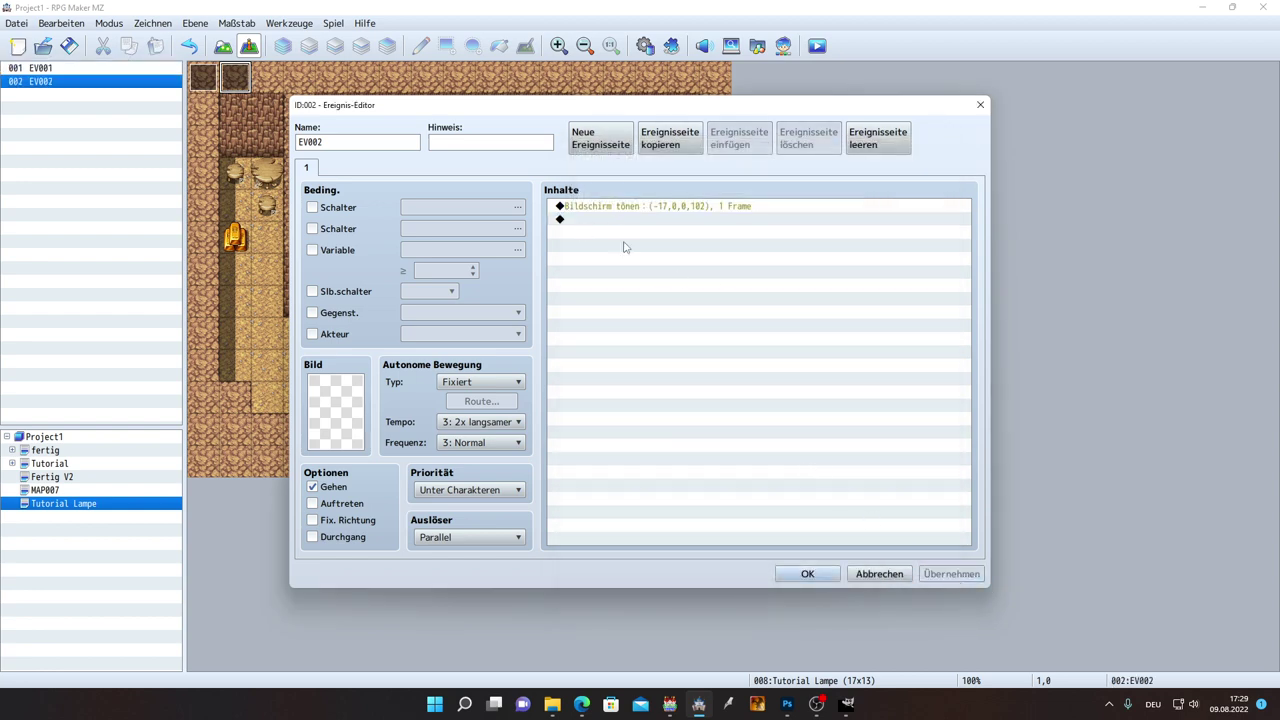
Step: Add an Ereignis löschen command after the screen tint and confirm the event
{"action": "double_click", "coordinate": [625, 220]}
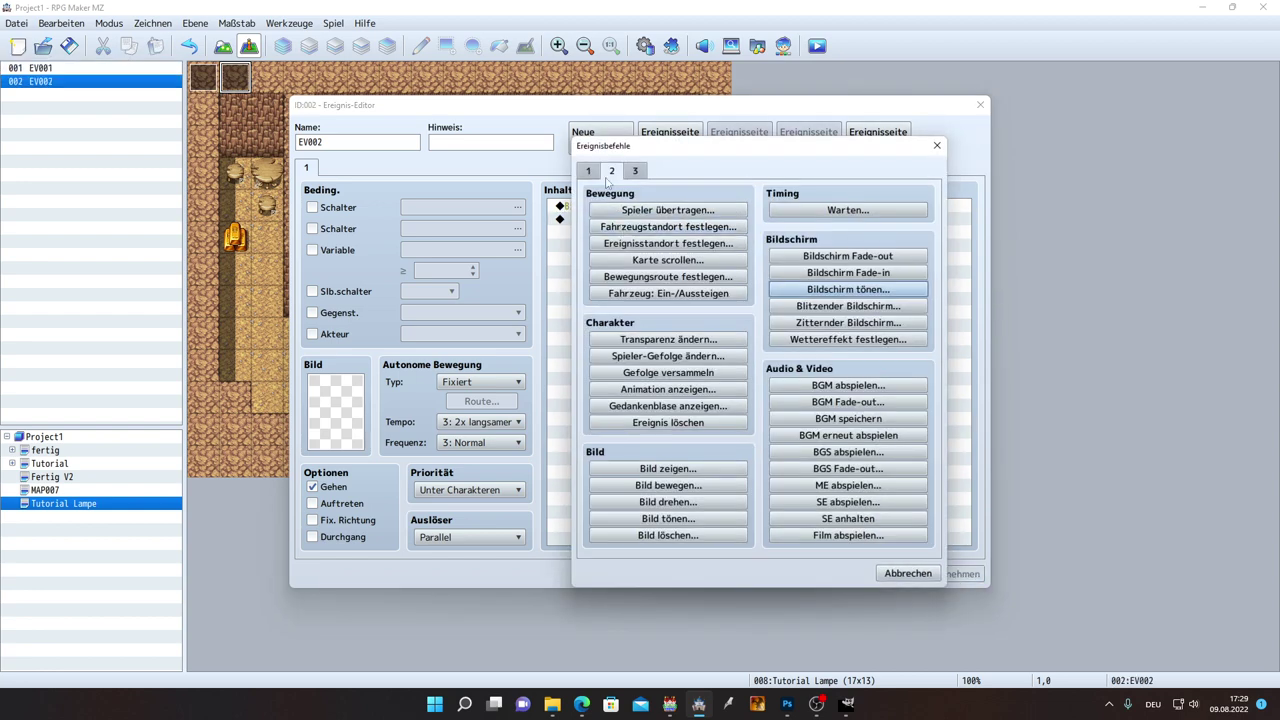
{"action": "left_click", "coordinate": [684, 422]}
{"action": "left_click", "coordinate": [949, 574]}
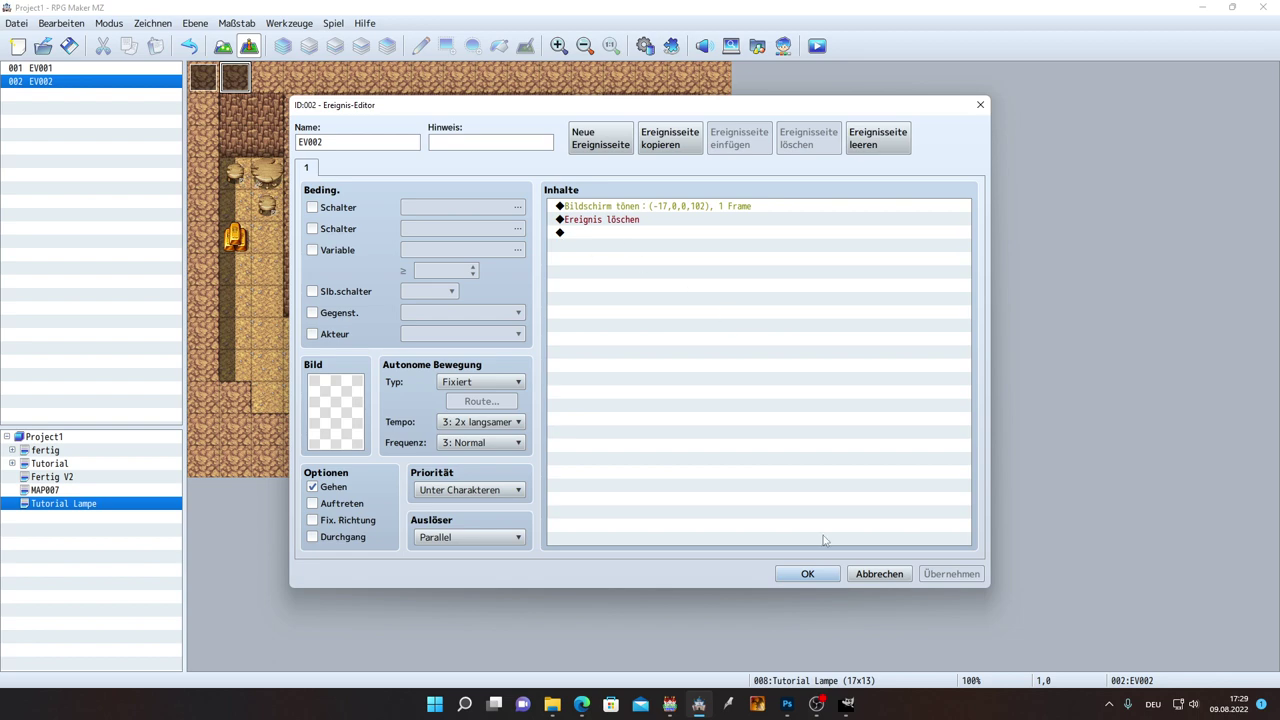
{"action": "left_click", "coordinate": [810, 573]}
Step: Save the project changes and playtest the tinted lamp effect by walking the party around the cave, closing the playtest at the end
{"action": "left_click", "coordinate": [817, 45]}
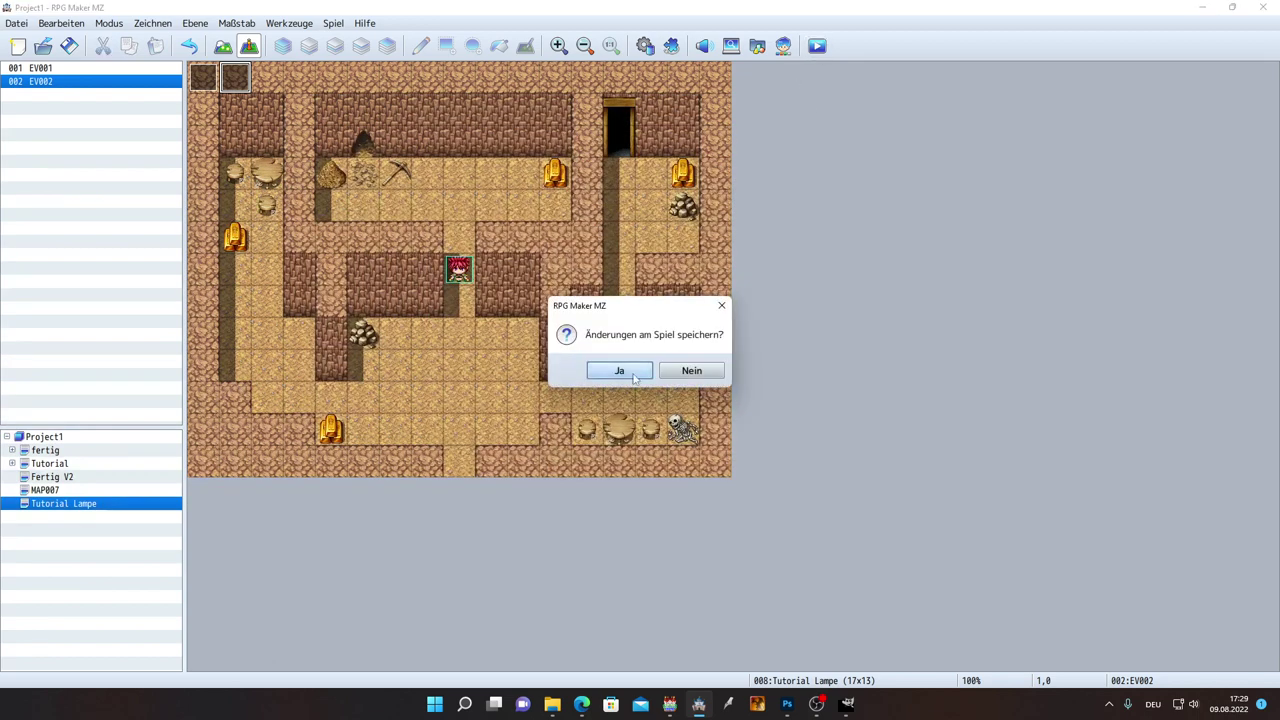
{"action": "left_click", "coordinate": [633, 377]}
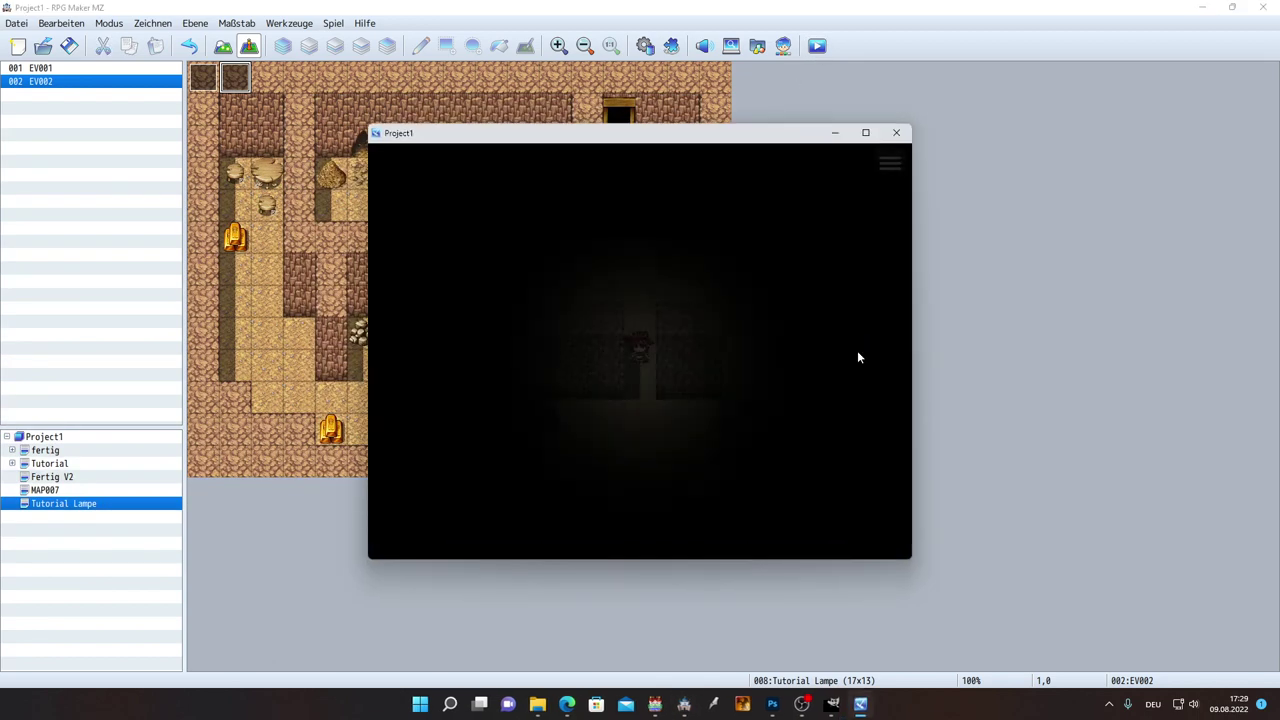
{"action": "key", "text": "Down"}
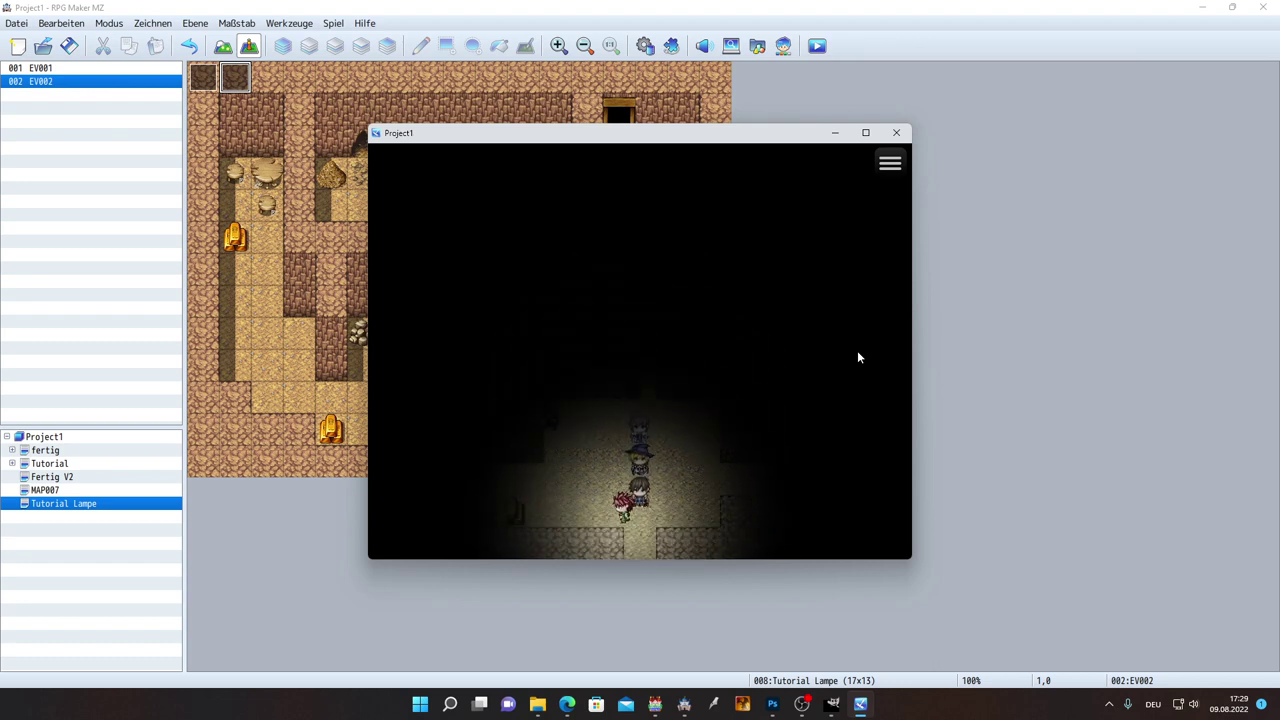
{"action": "key", "text": "Left"}
{"action": "key", "text": "Up"}
{"action": "key", "text": "Right"}
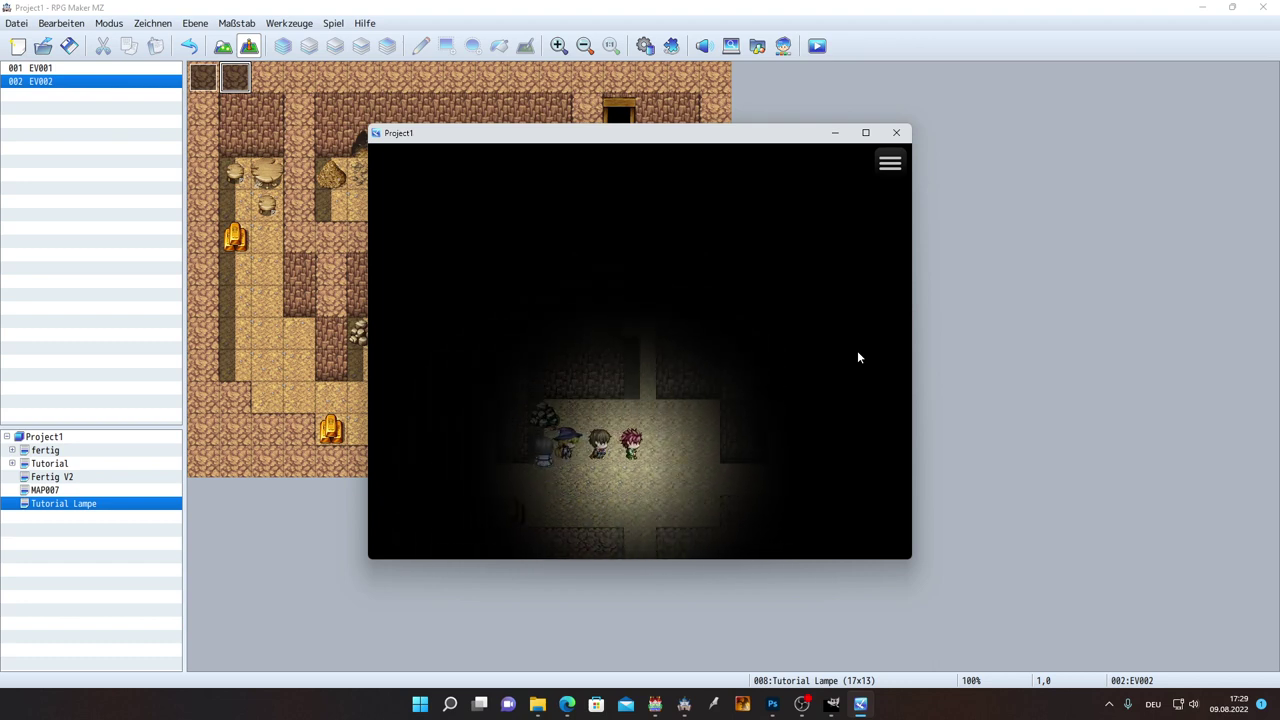
{"action": "key", "text": "Right"}
{"action": "key", "text": "Left"}
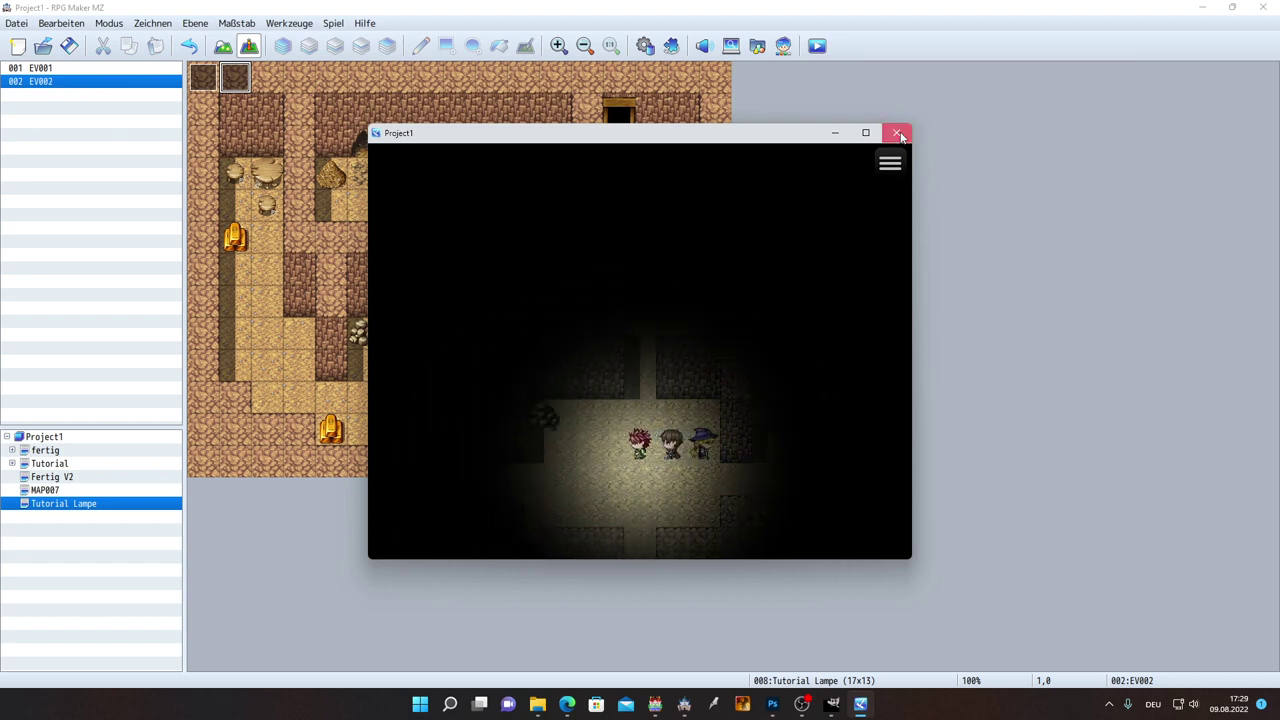
{"action": "left_click", "coordinate": [898, 133]}
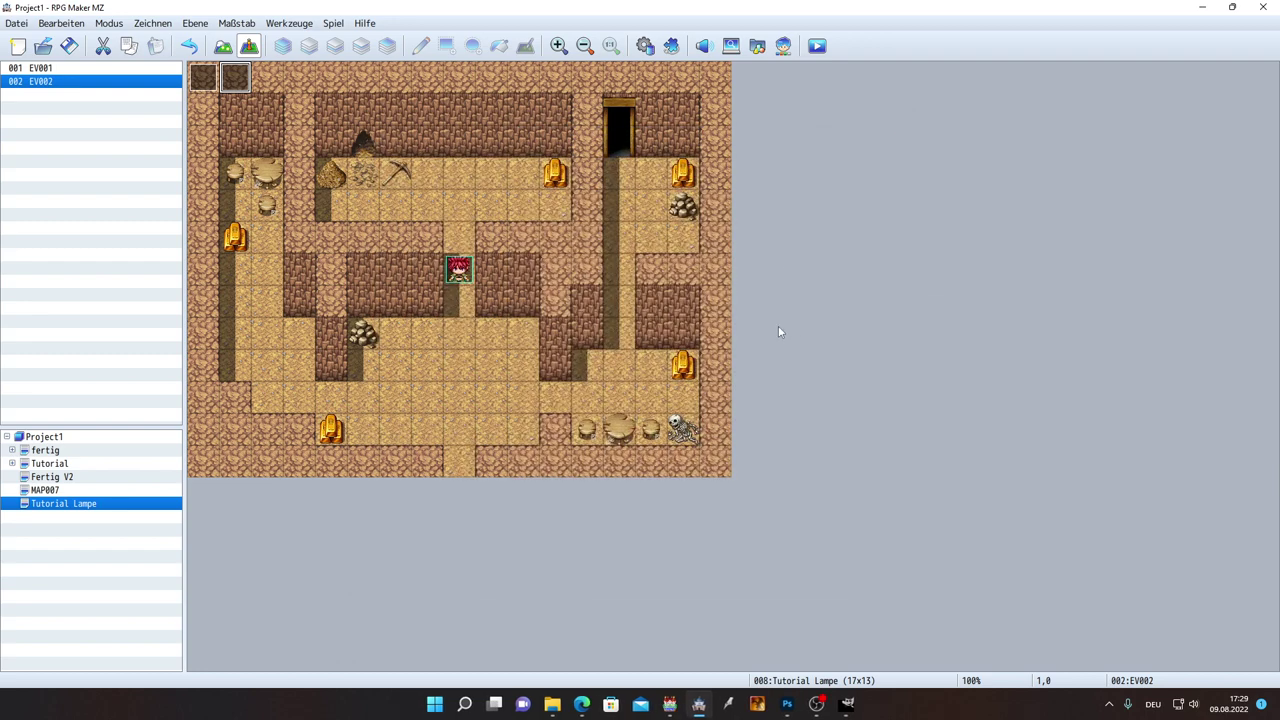
{"action": "left_click", "coordinate": [817, 45]}
{"action": "left_click", "coordinate": [896, 132]}
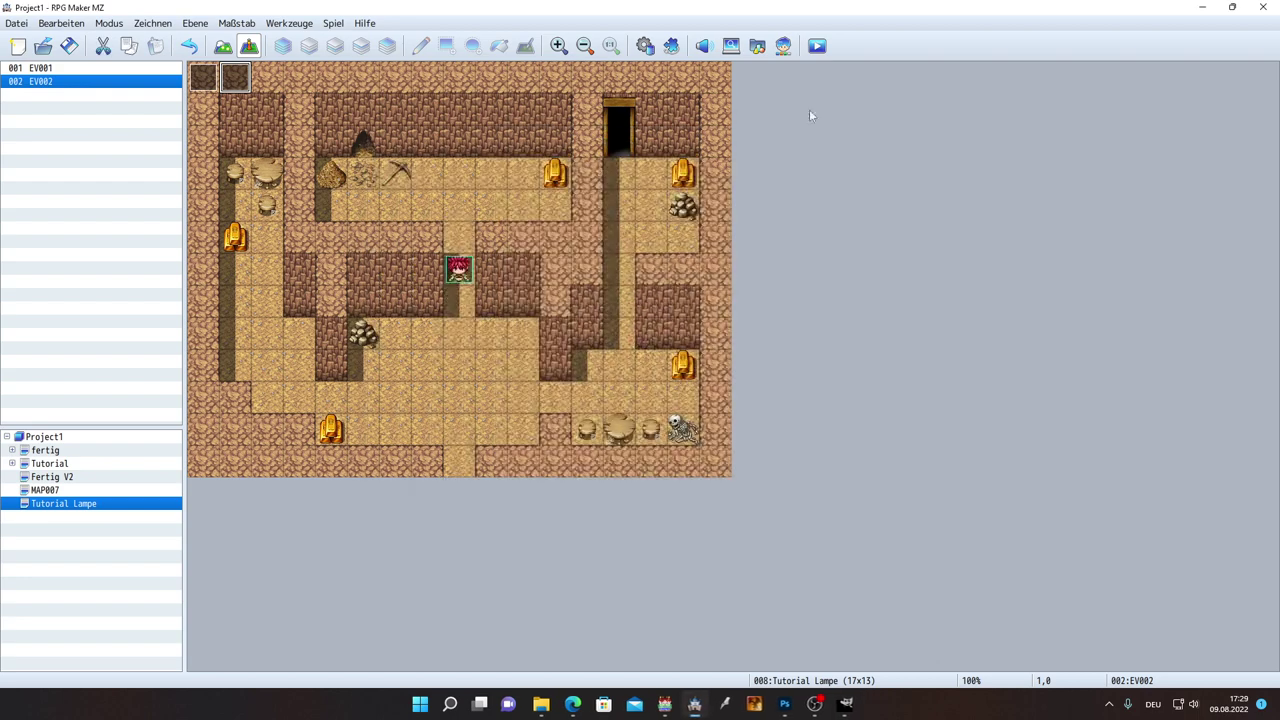
Step: Examine the plug-in list for the SkipTitleScreenMZ plug-in and close the plug-in manager
{"action": "left_click", "coordinate": [671, 45]}
{"action": "left_click", "coordinate": [504, 196]}
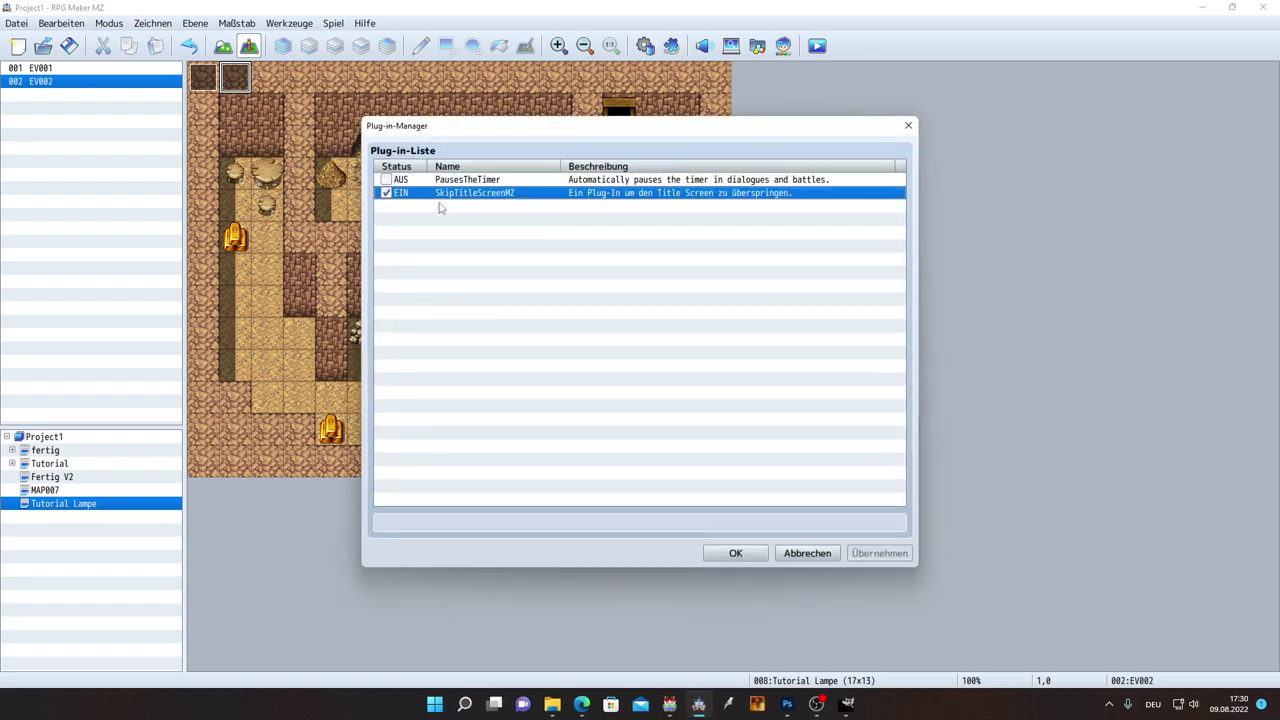
{"action": "left_click", "coordinate": [735, 553]}
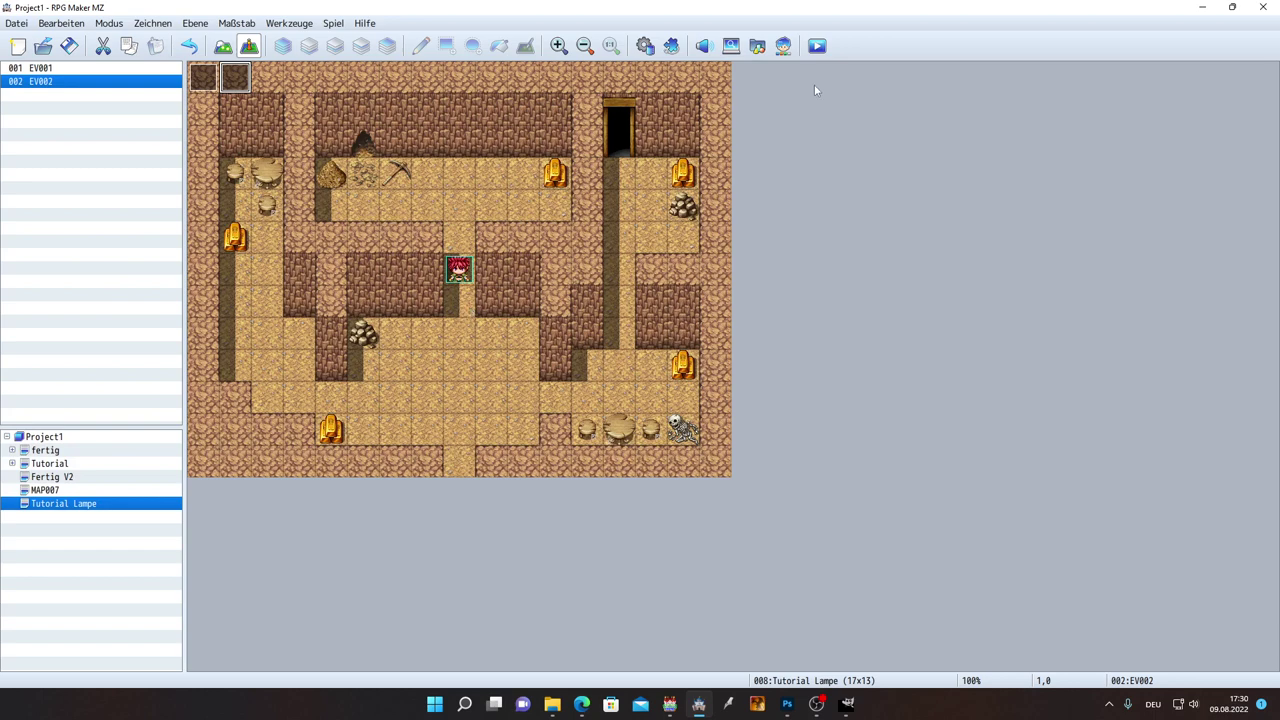
Step: Playtest the map again, walking the party through the upper, lower and western cave passages to check the light, and close the playtest
{"action": "left_click", "coordinate": [817, 45]}
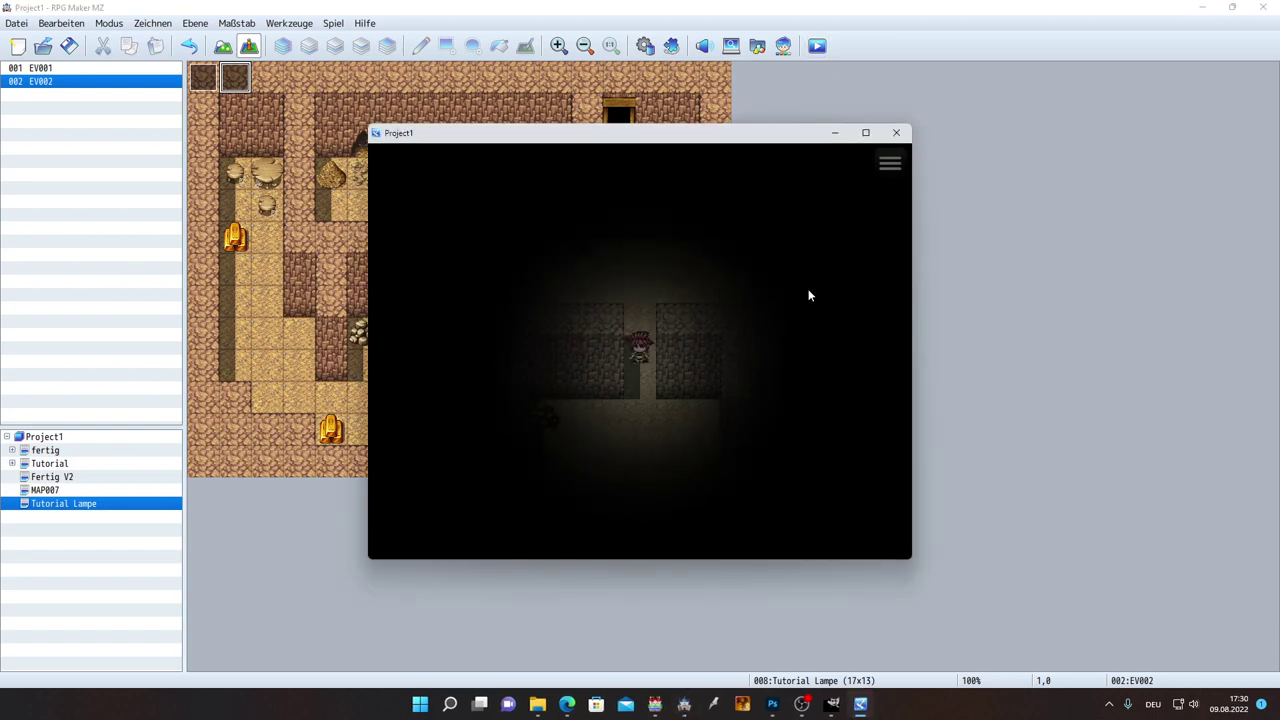
{"action": "key", "text": "Down"}
{"action": "key", "text": "Up"}
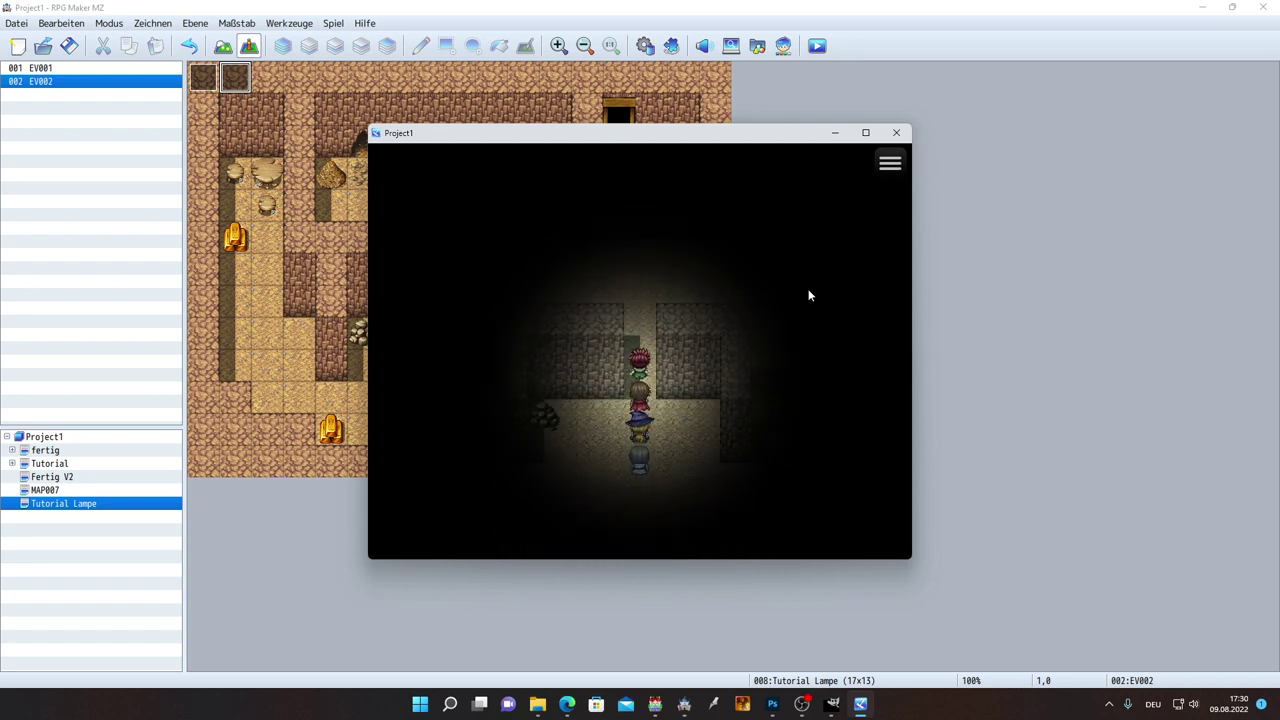
{"action": "key", "text": "Up"}
{"action": "key", "text": "Left"}
{"action": "key", "text": "Right"}
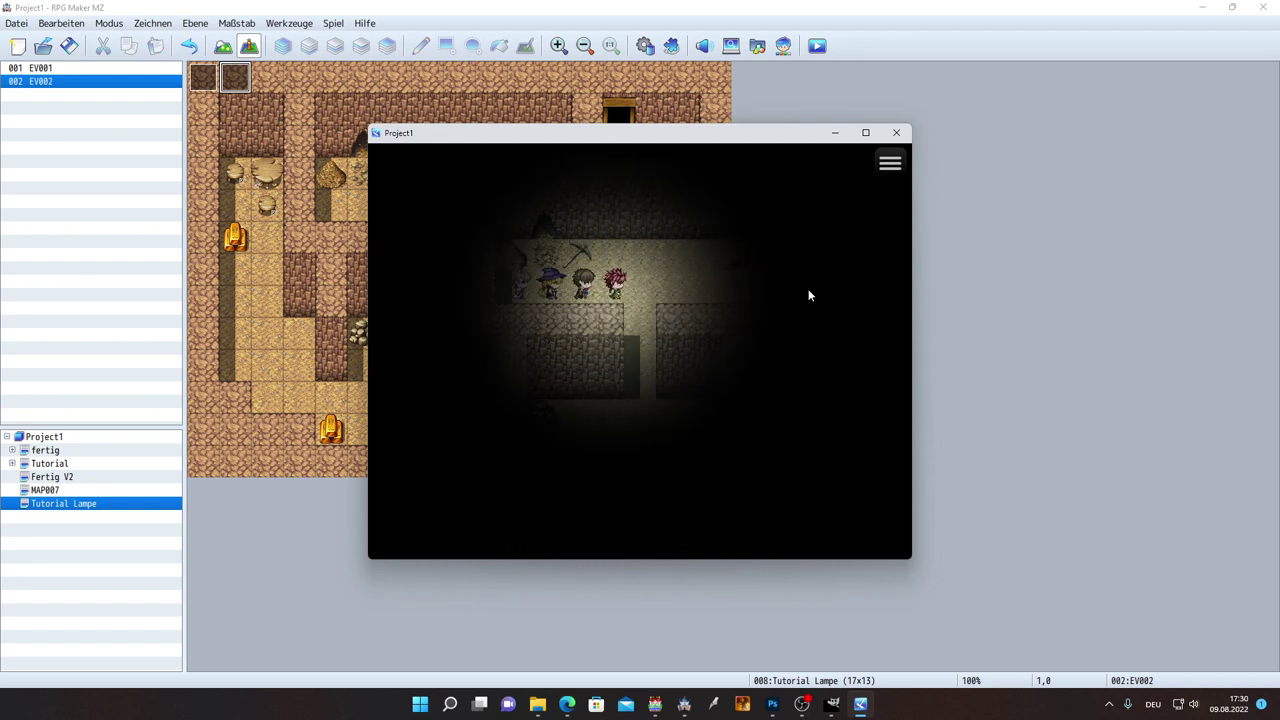
{"action": "key", "text": "Right"}
{"action": "key", "text": "Left"}
{"action": "key", "text": "Down"}
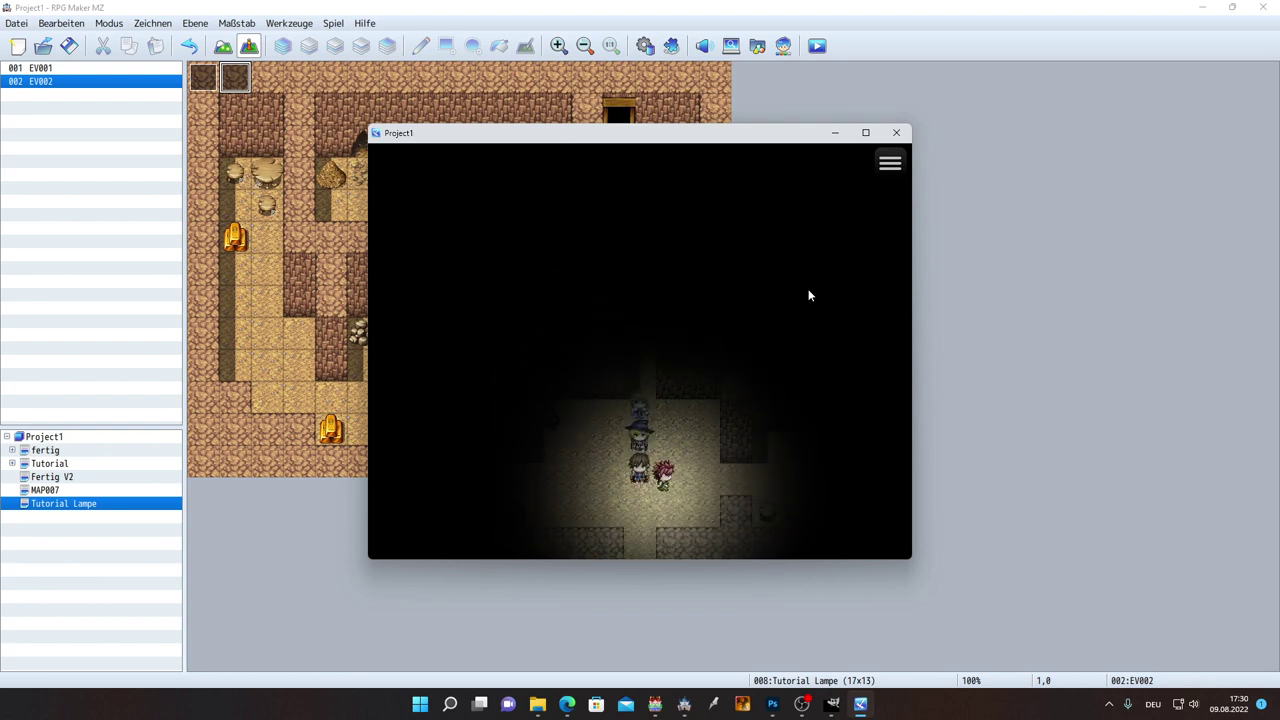
{"action": "key", "text": "Right"}
{"action": "key", "text": "Left"}
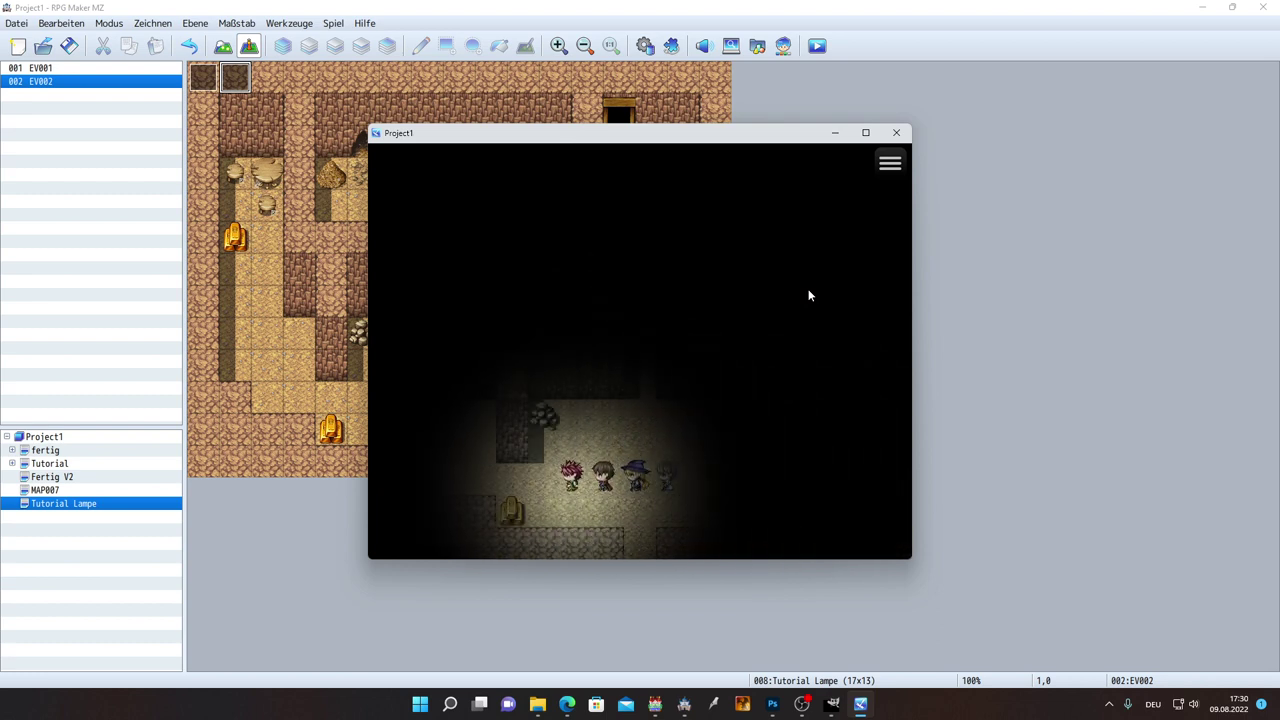
{"action": "key", "text": "Left"}
{"action": "key", "text": "Up"}
{"action": "key", "text": "Down"}
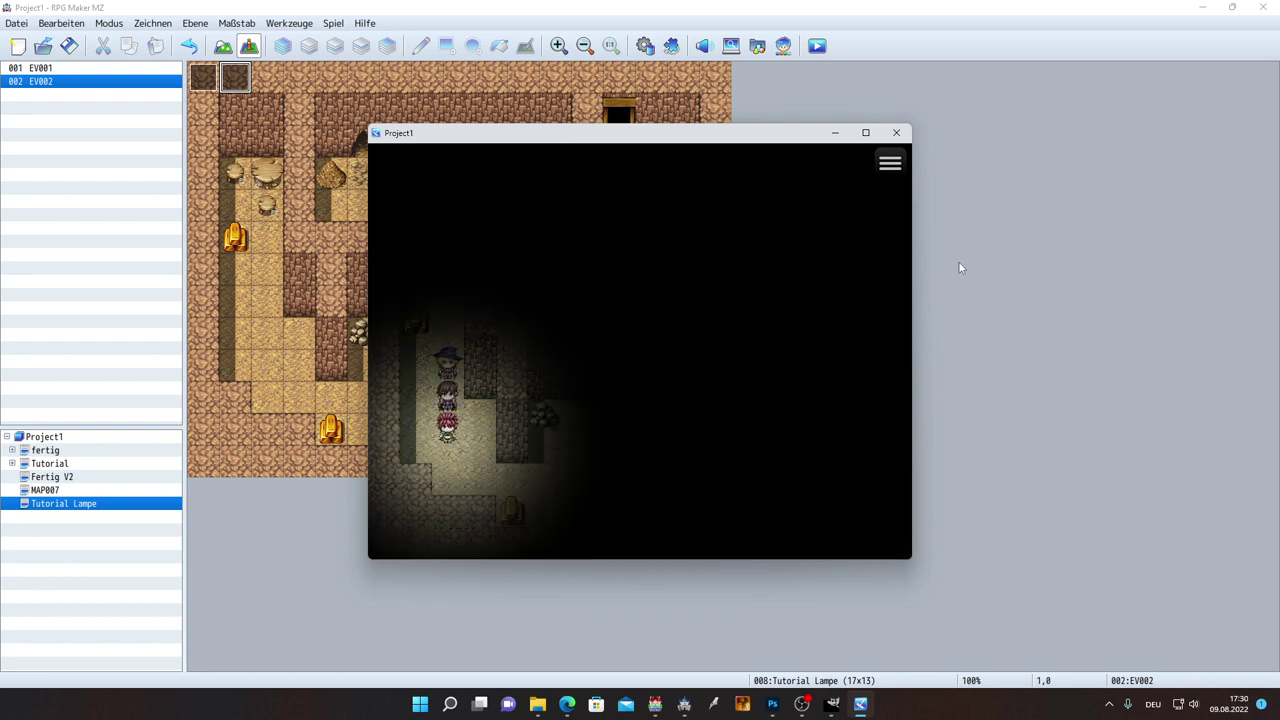
{"action": "key", "text": "Down"}
{"action": "key", "text": "Right"}
{"action": "key", "text": "Up"}
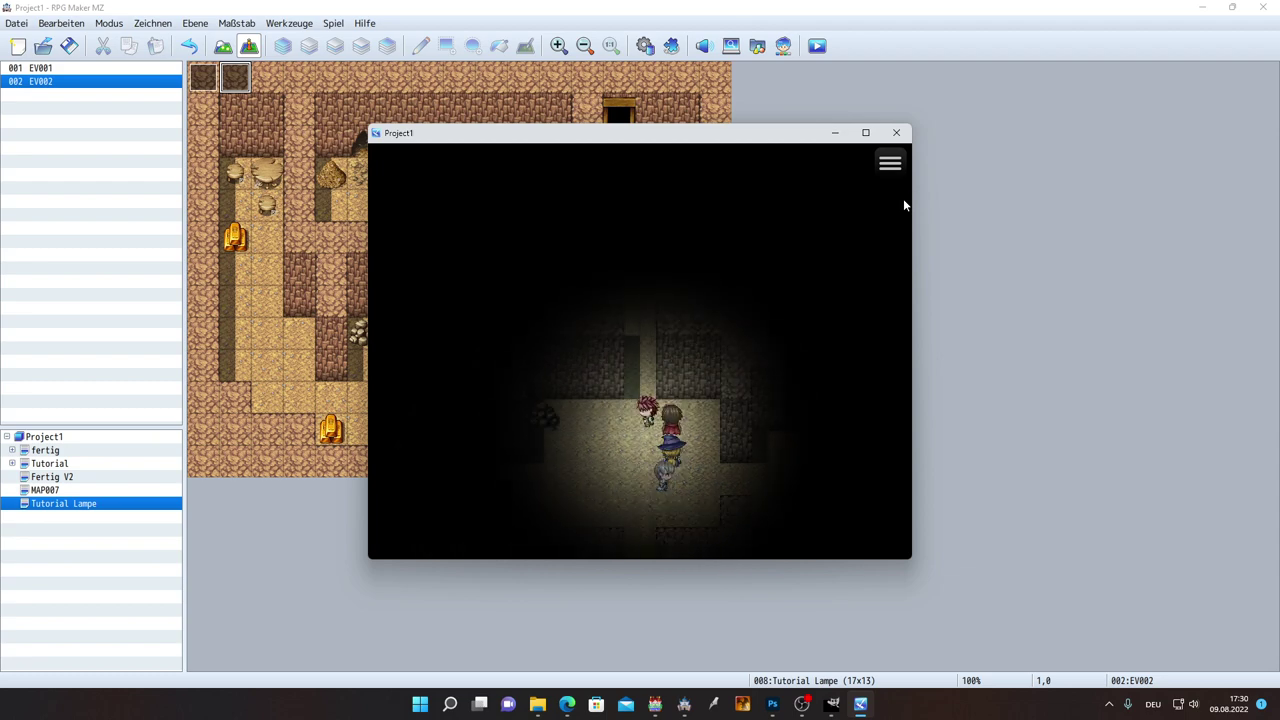
{"action": "left_click", "coordinate": [896, 132]}
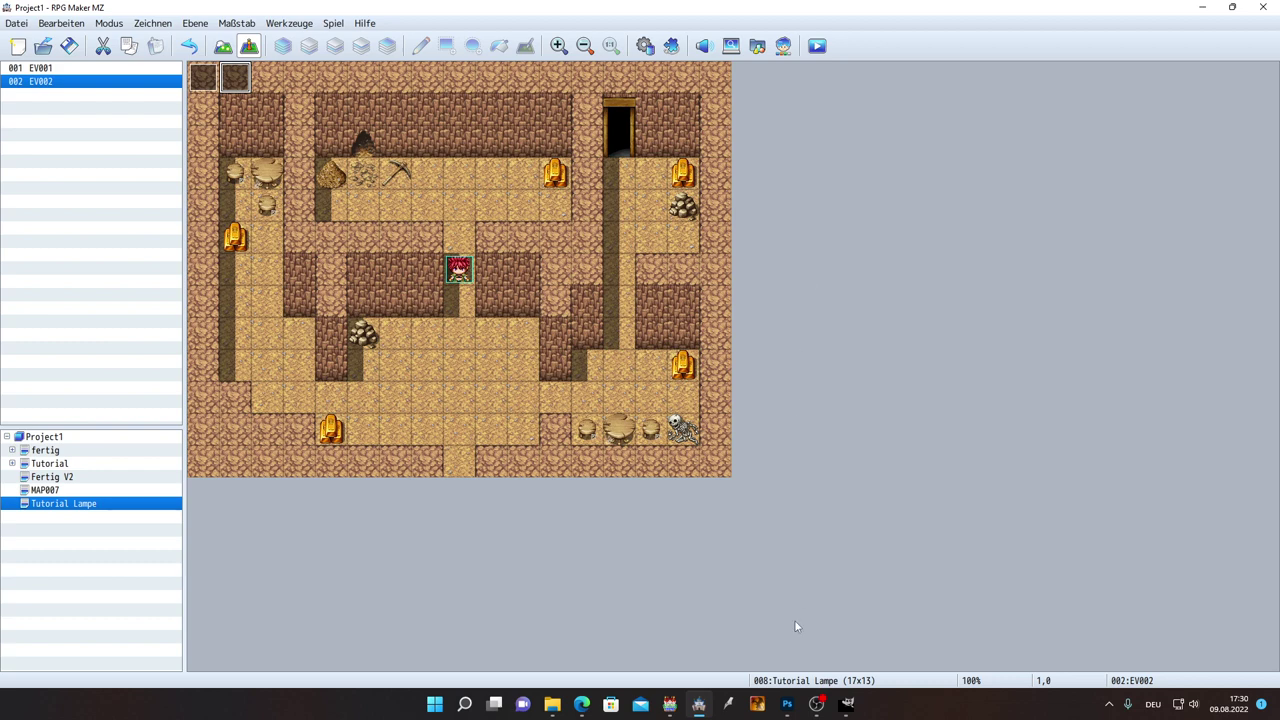
Step: Switch to Photoshop and create a new 816 x 624 px document at 72 ppi
{"action": "left_click", "coordinate": [787, 703]}
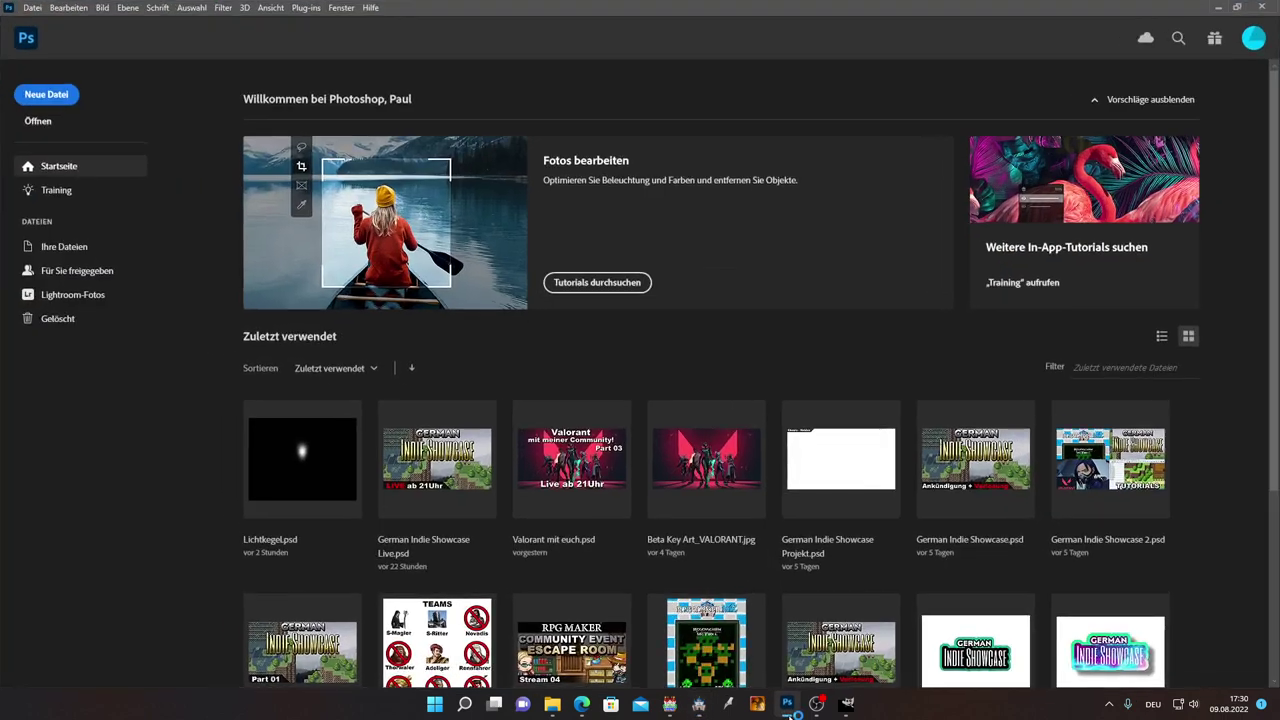
{"action": "left_click", "coordinate": [37, 11]}
{"action": "left_click", "coordinate": [36, 25]}
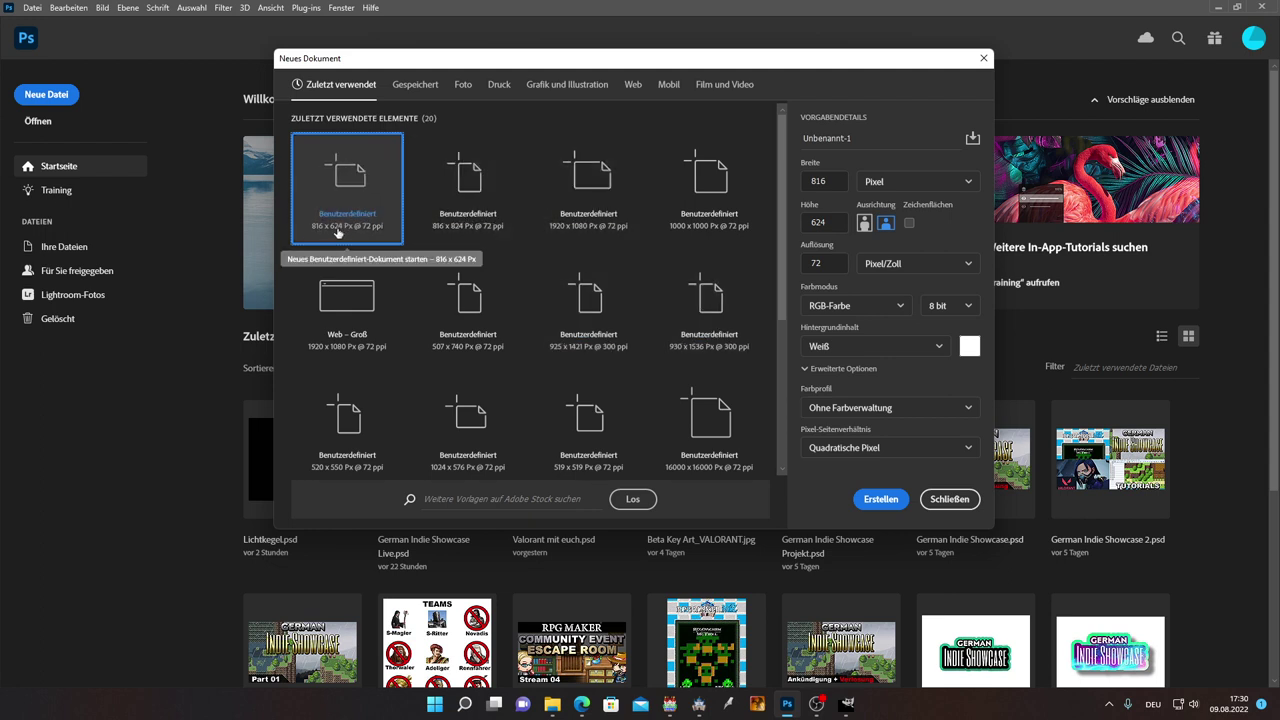
{"action": "left_click", "coordinate": [823, 181]}
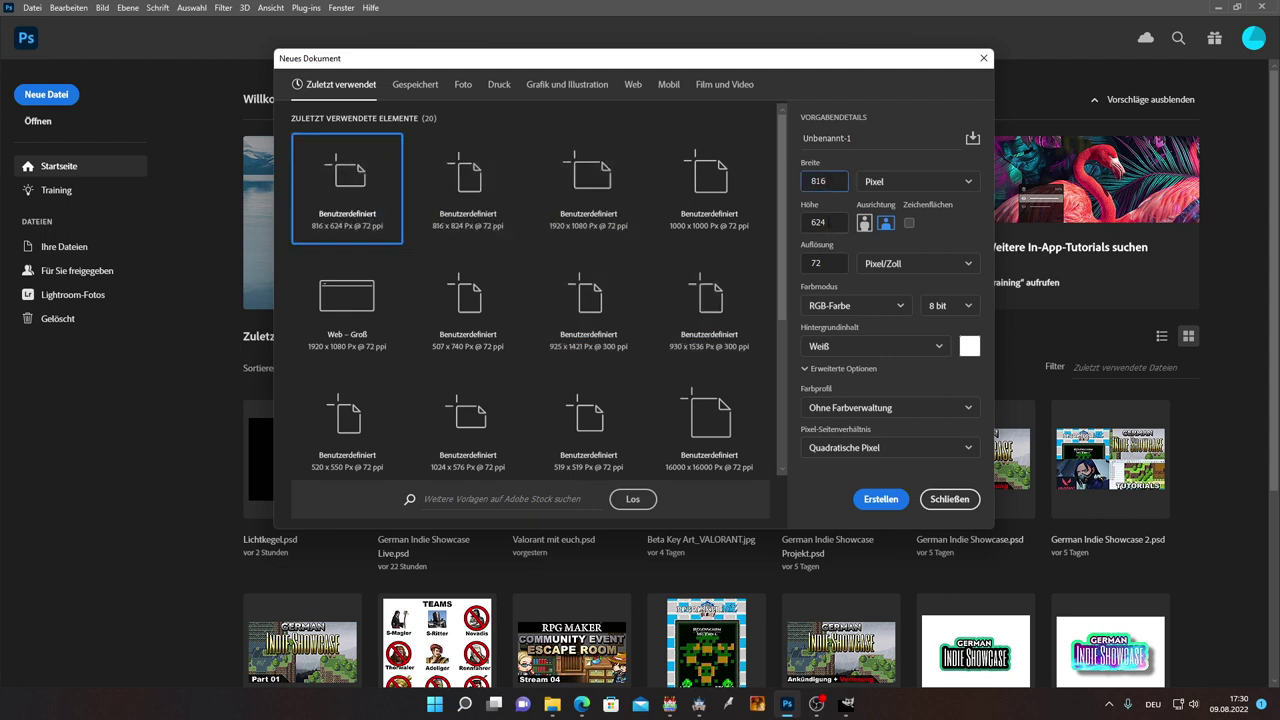
{"action": "key", "text": "Tab"}
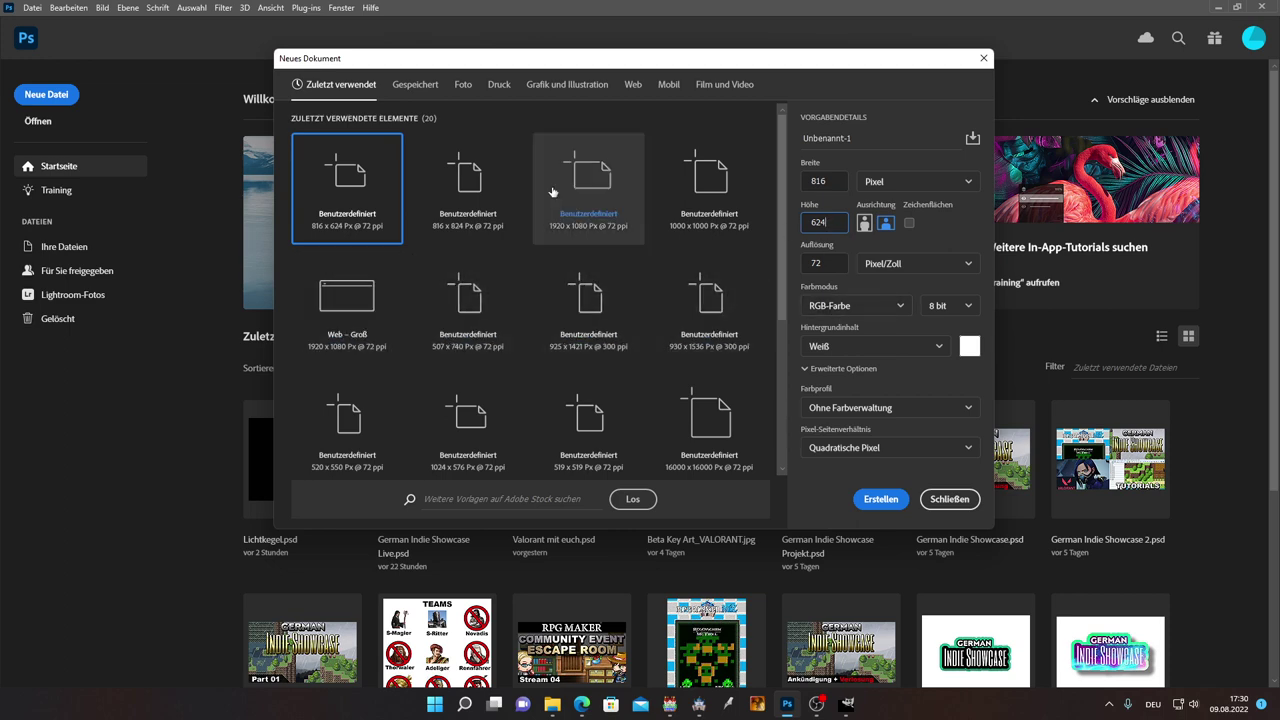
{"action": "double_click", "coordinate": [350, 182]}
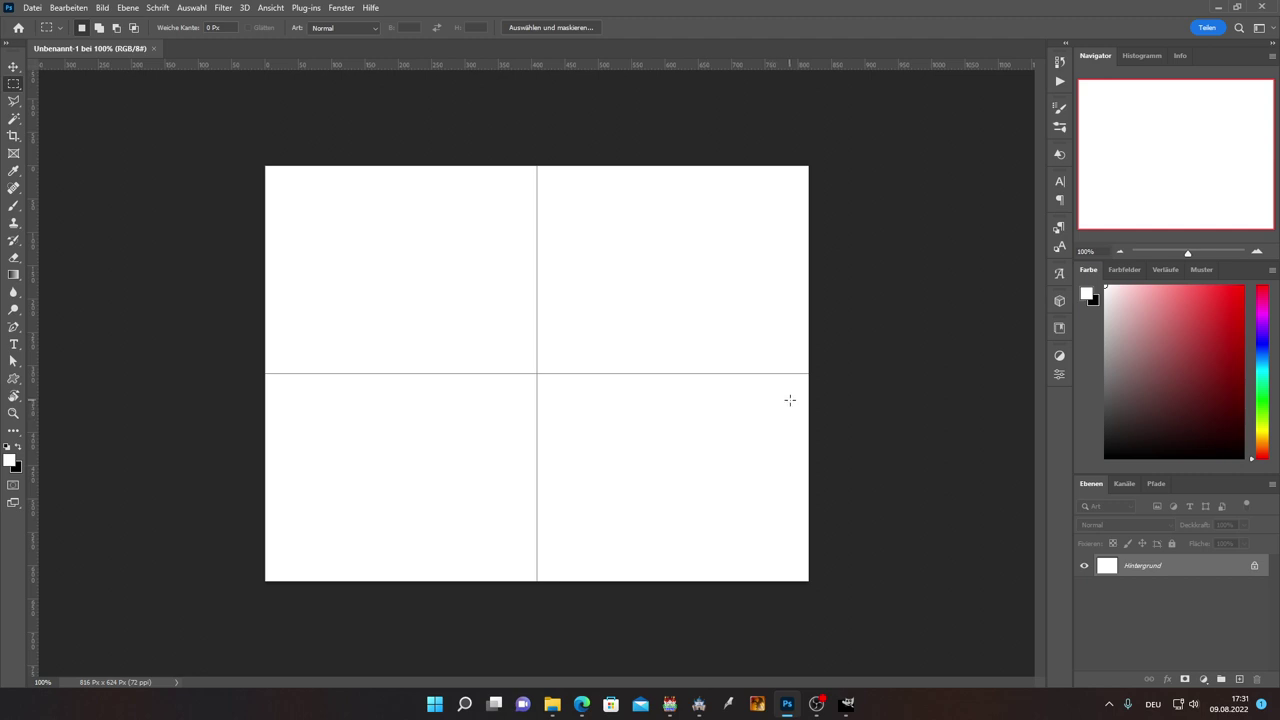
Step: Fill the canvas with black and convert the background into a regular layer with the default settings
{"action": "left_click", "coordinate": [18, 449]}
{"action": "key", "text": "alt+BackSpace"}
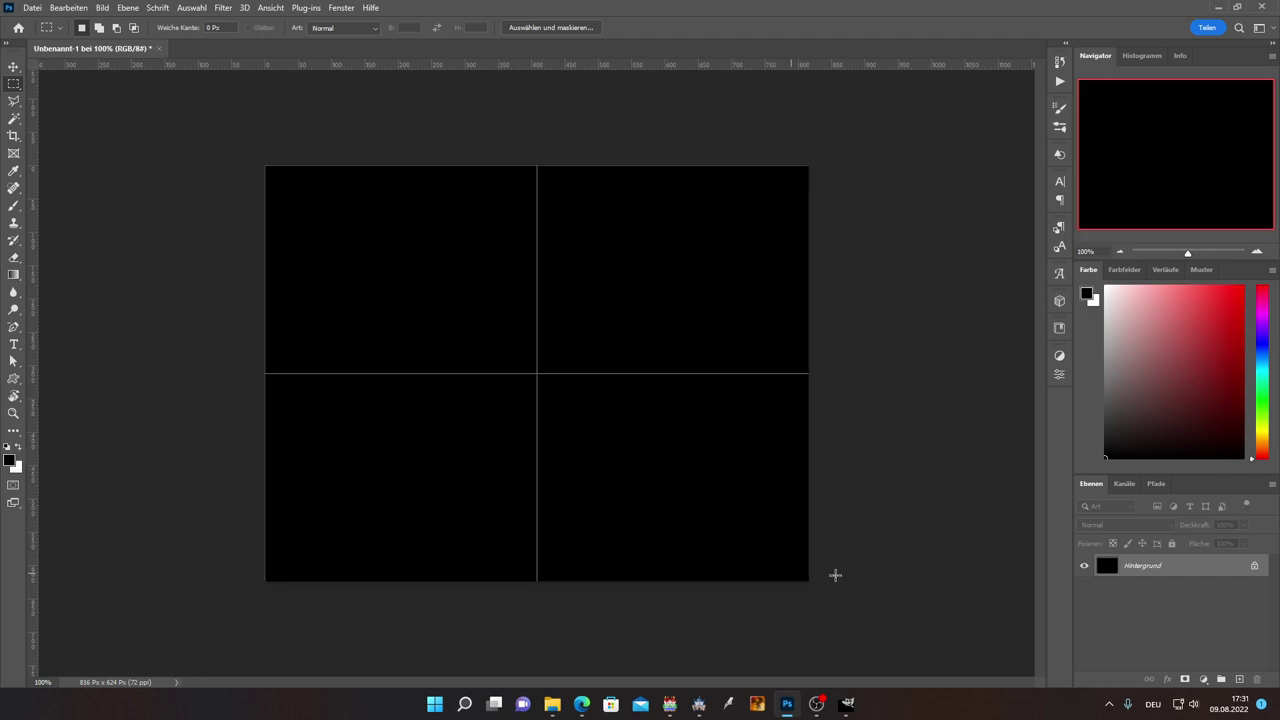
{"action": "double_click", "coordinate": [1161, 569]}
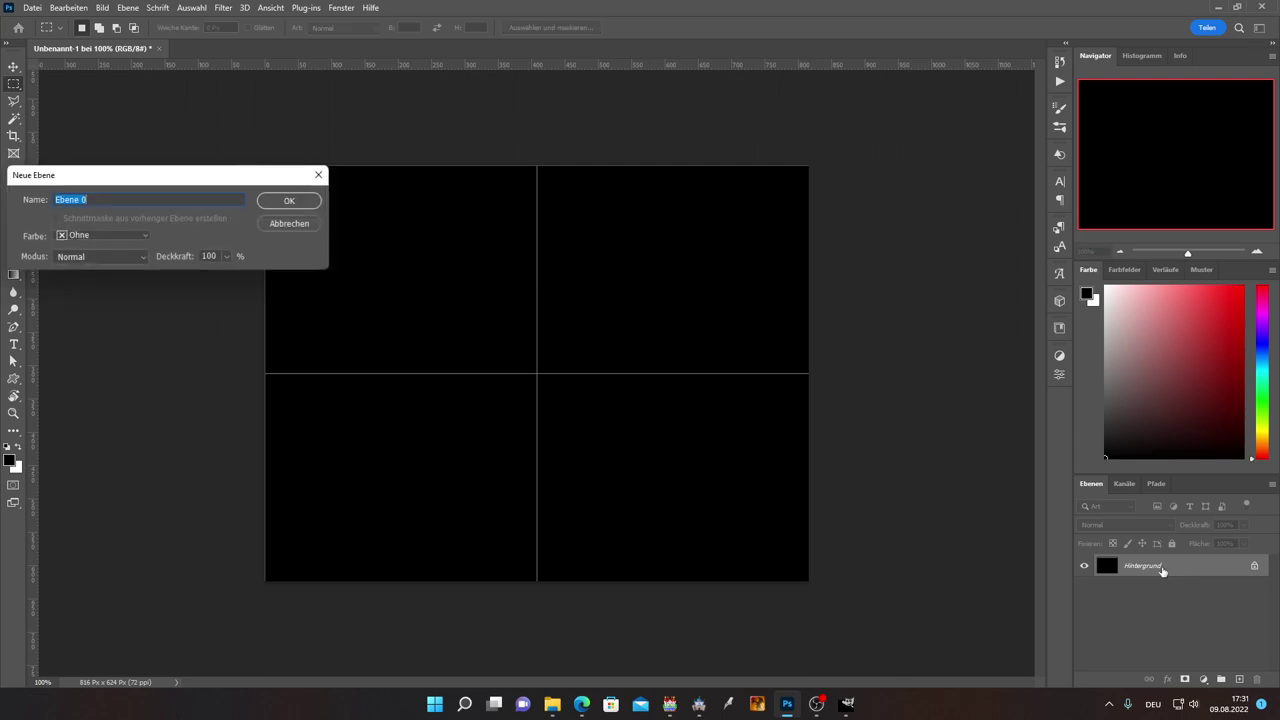
{"action": "left_click", "coordinate": [289, 201]}
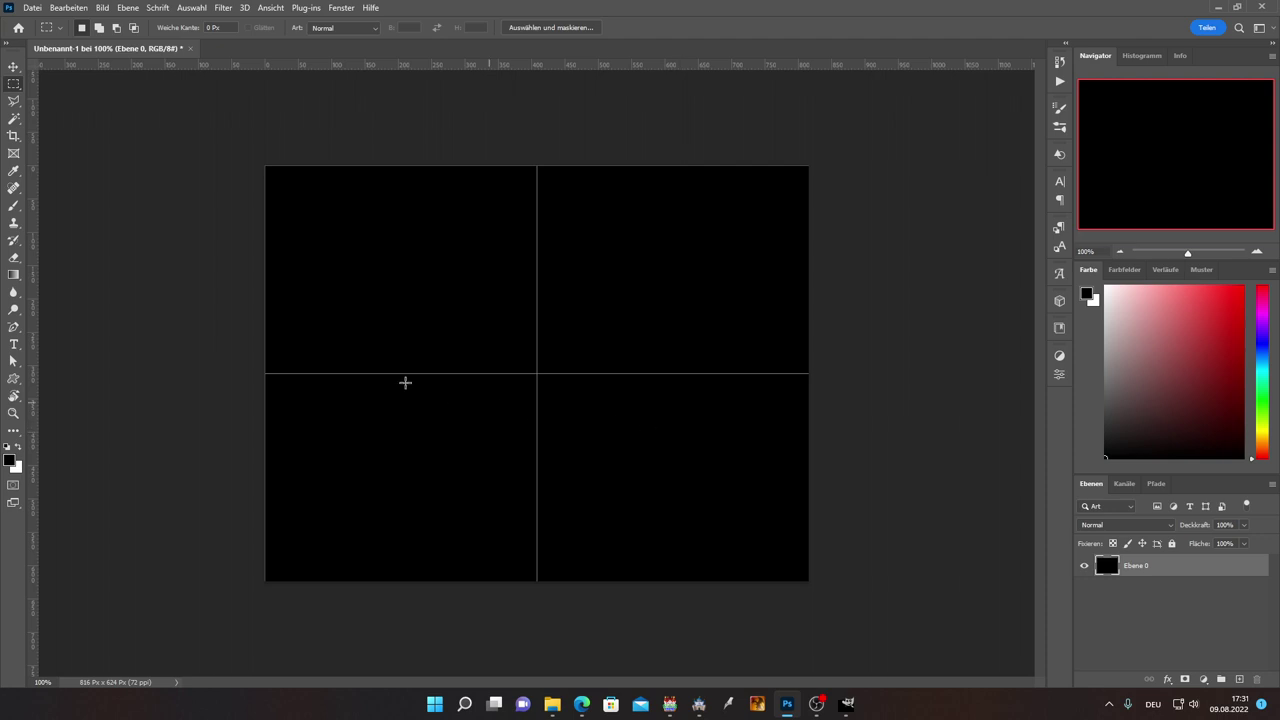
Step: Activate the Eraser, try erasing a soft freehand patch around the canvas centre, and undo it
{"action": "left_click", "coordinate": [13, 259]}
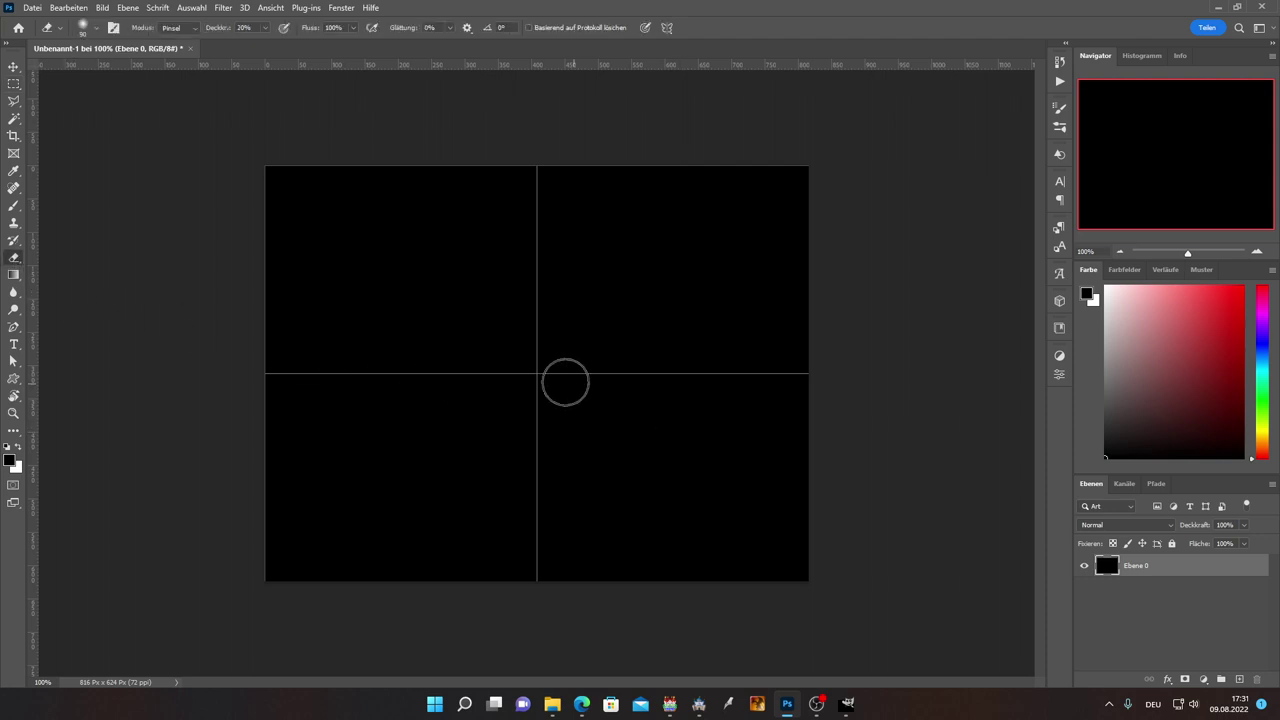
{"action": "mouse_move", "coordinate": [545, 305]}
{"action": "left_mouse_down"}
{"action": "mouse_move", "coordinate": [466, 380]}
{"action": "mouse_move", "coordinate": [563, 340]}
{"action": "mouse_move", "coordinate": [575, 375]}
{"action": "left_mouse_up"}
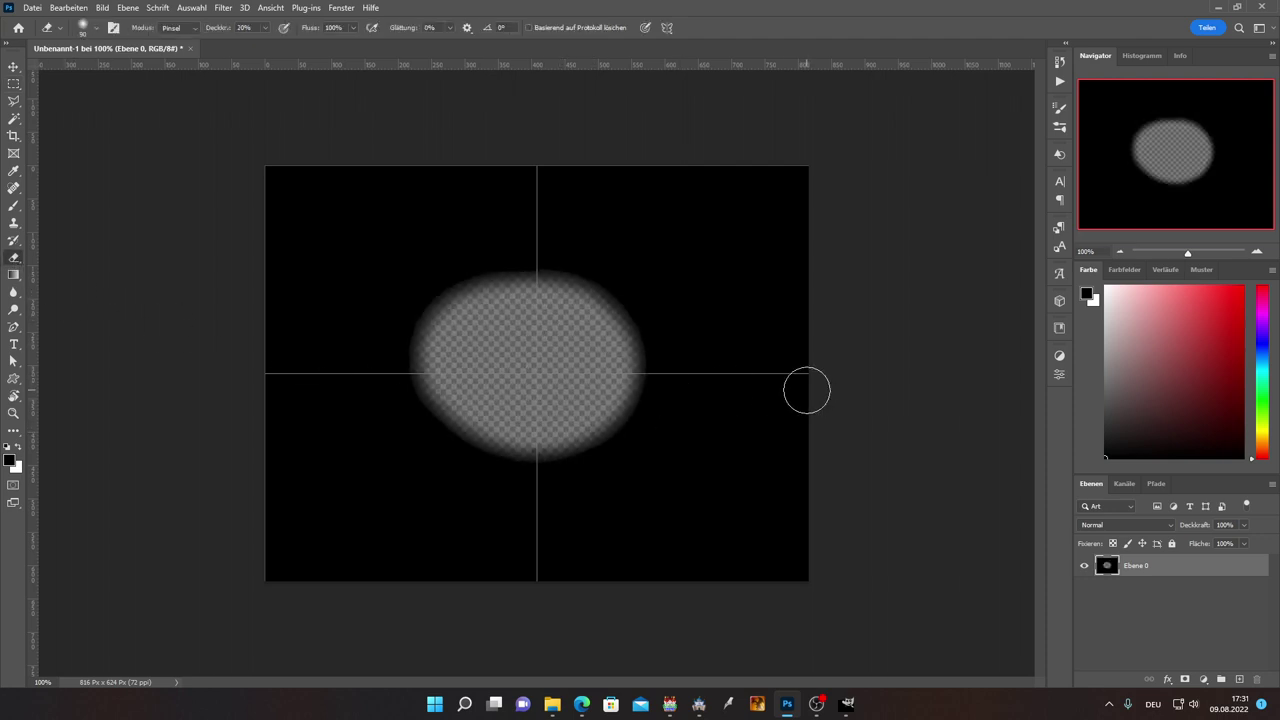
{"action": "key", "text": "ctrl+z"}
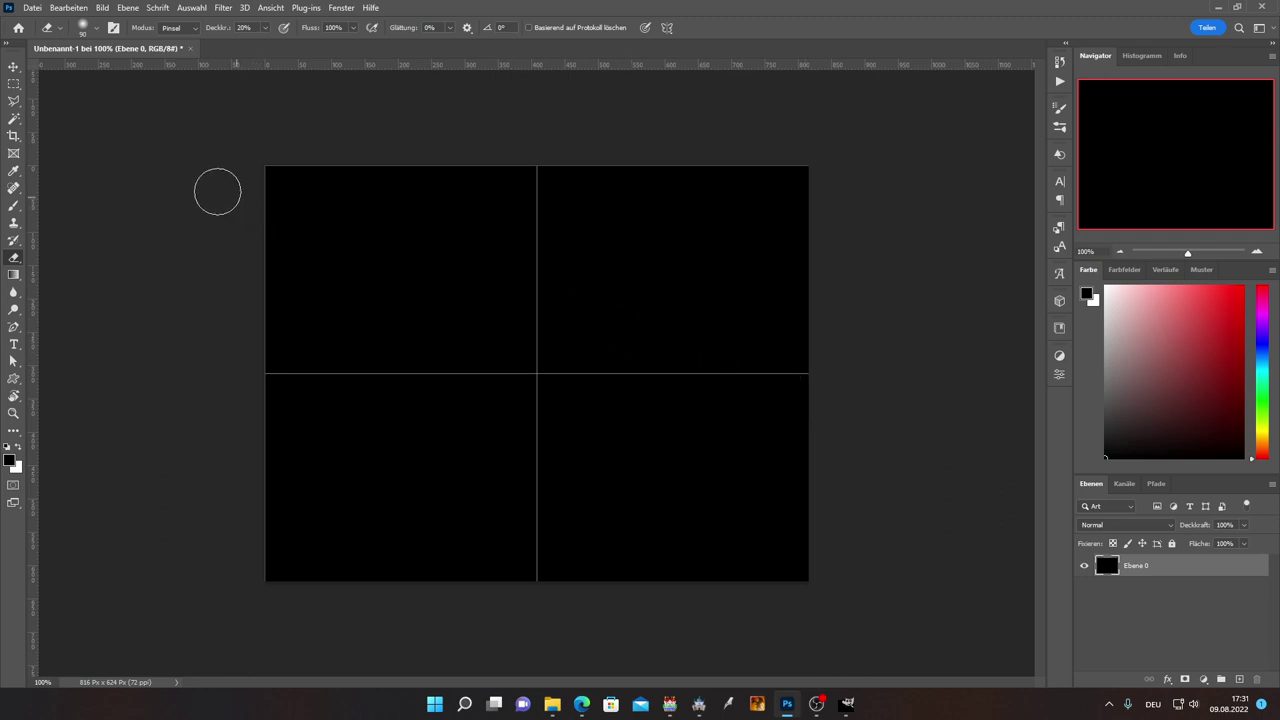
Step: Set the eraser size to 177 px in the brush settings
{"action": "left_click", "coordinate": [95, 29]}
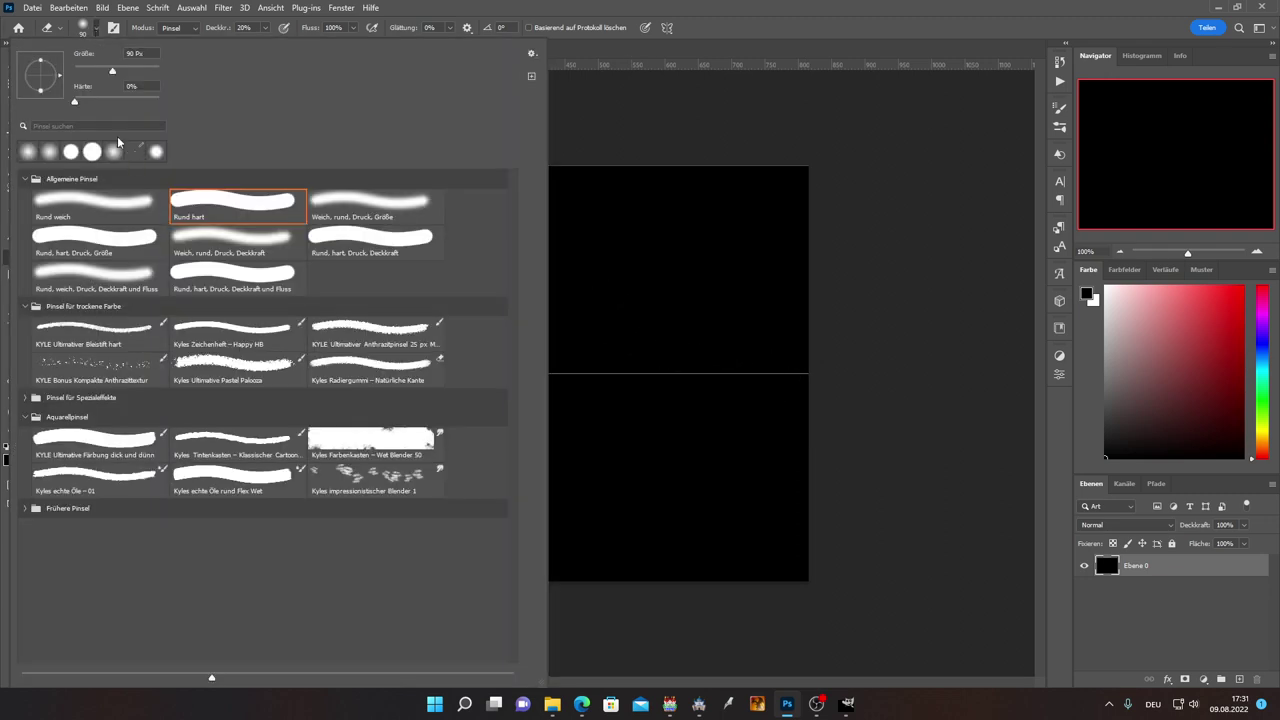
{"action": "left_click_drag", "start_coordinate": [78, 104], "coordinate": [136, 72]}
{"action": "left_click", "coordinate": [191, 7]}
{"action": "key", "text": "Escape"}
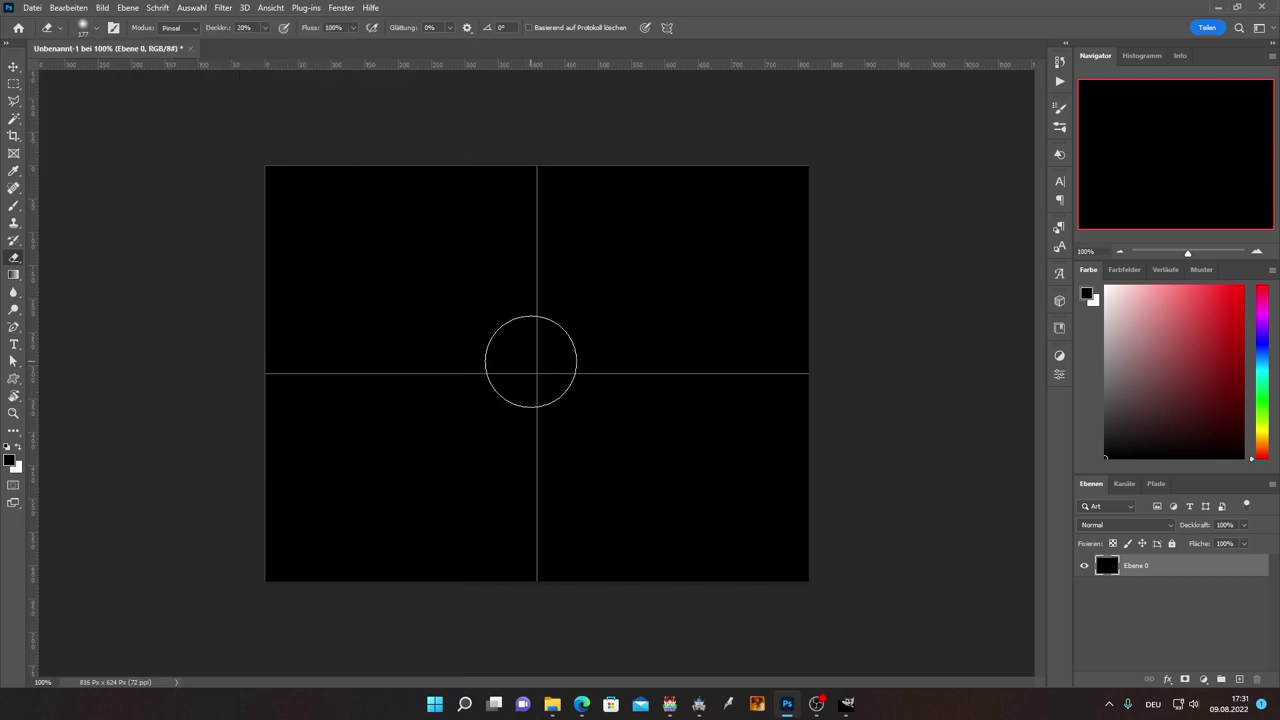
Step: Try out eraser sizes between 45 and 900 px over the canvas centre, ending at 500 px
{"action": "key", "text": "bracketleft"}
{"action": "key", "text": "bracketleft"}
{"action": "key", "text": "bracketleft"}
{"action": "key", "text": "bracketleft"}
{"action": "key", "text": "bracketleft"}
{"action": "key", "text": "bracketleft"}
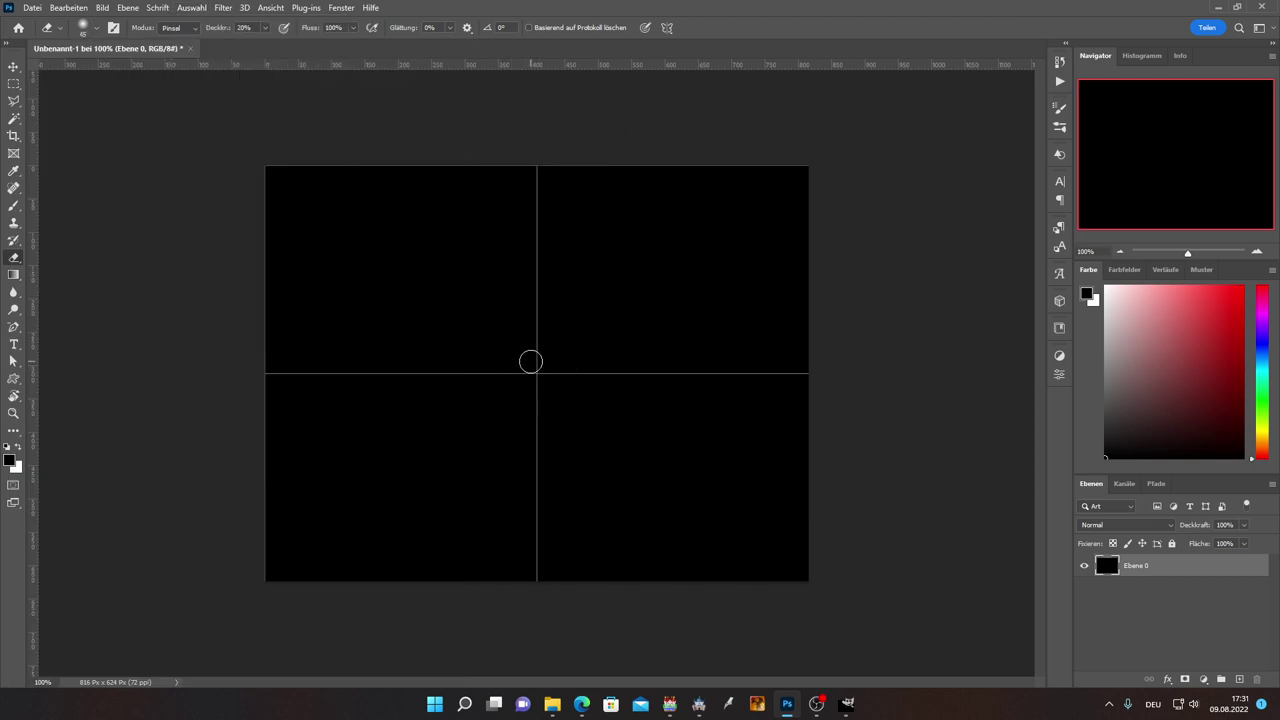
{"action": "key", "text": "bracketright"}
{"action": "key", "text": "bracketright"}
{"action": "key", "text": "bracketright"}
{"action": "key", "text": "bracketright"}
{"action": "key", "text": "bracketright"}
{"action": "key", "text": "bracketright"}
{"action": "key", "text": "bracketright"}
{"action": "key", "text": "bracketright"}
{"action": "key", "text": "bracketright"}
{"action": "key", "text": "bracketright"}
{"action": "key", "text": "bracketright"}
{"action": "key", "text": "bracketright"}
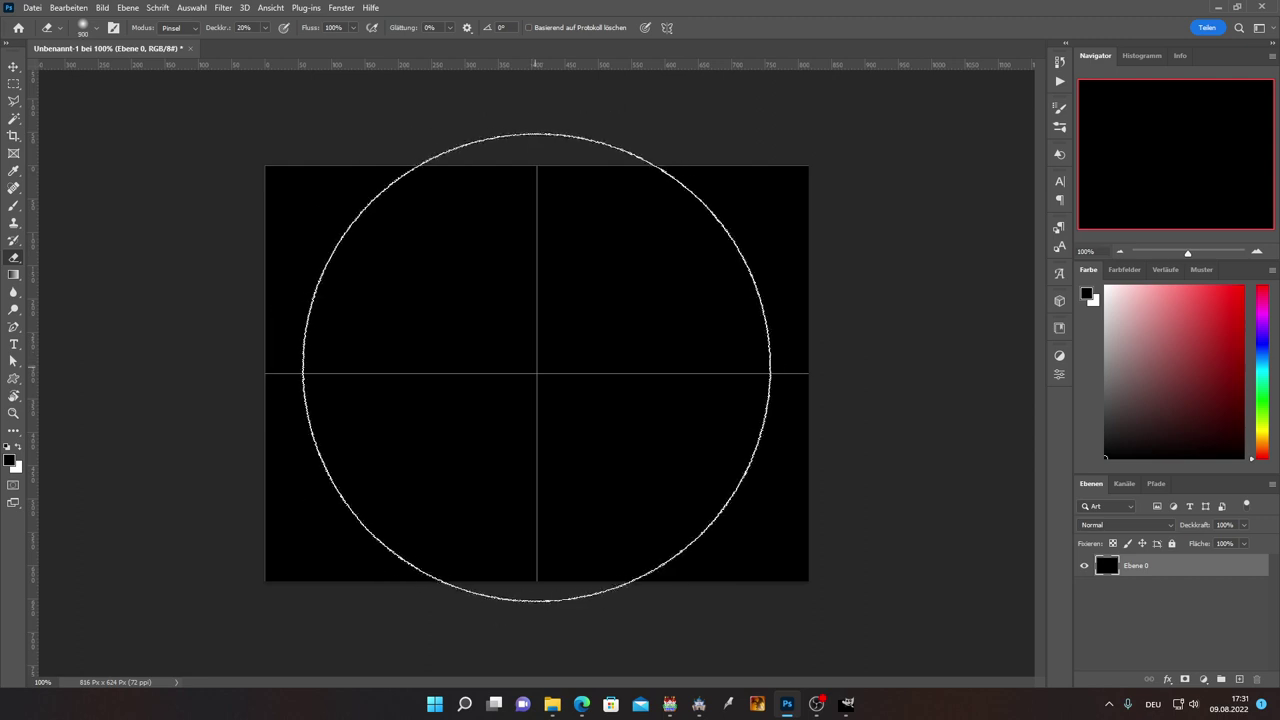
{"action": "key", "text": "bracketleft"}
{"action": "key", "text": "bracketleft"}
{"action": "key", "text": "bracketleft"}
{"action": "key", "text": "bracketleft"}
{"action": "key", "text": "bracketleft"}
{"action": "key", "text": "bracketleft"}
{"action": "key", "text": "bracketleft"}
{"action": "key", "text": "bracketleft"}
{"action": "key", "text": "bracketleft"}
{"action": "key", "text": "bracketleft"}
{"action": "key", "text": "bracketright"}
{"action": "key", "text": "bracketright"}
{"action": "key", "text": "bracketright"}
{"action": "key", "text": "bracketright"}
{"action": "key", "text": "bracketright"}
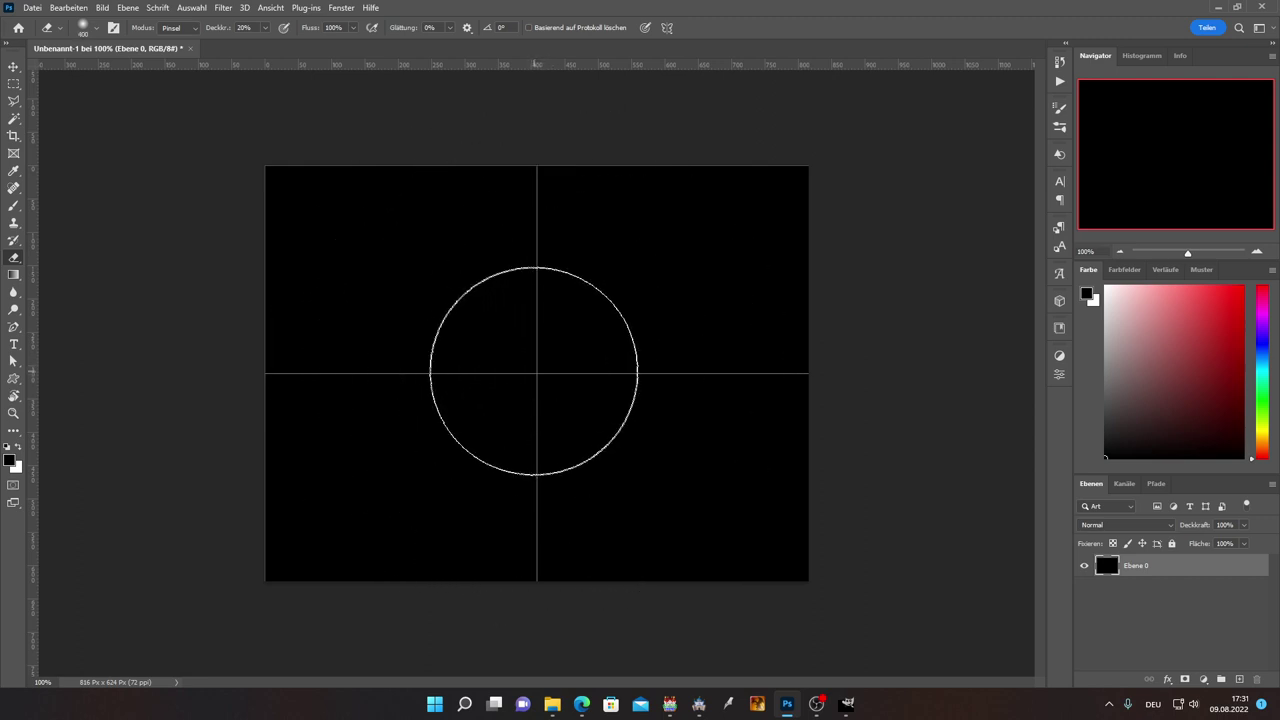
{"action": "key", "text": "bracketright"}
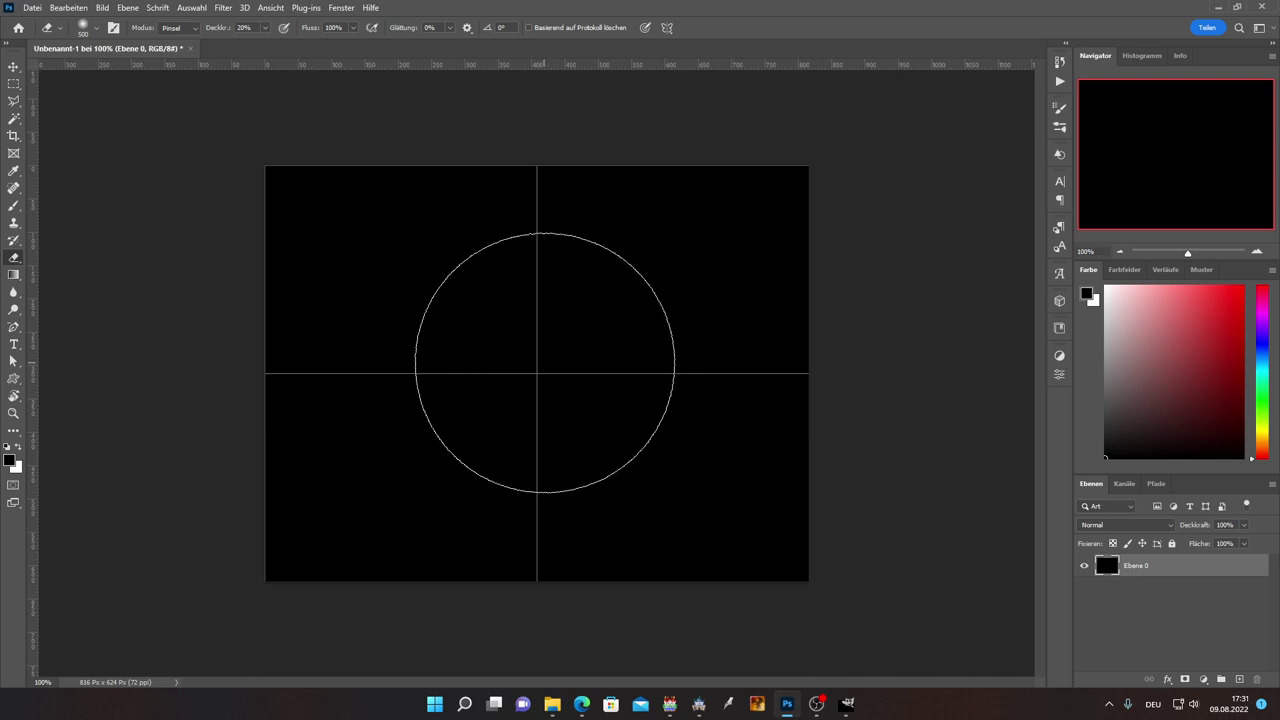
Step: Set the eraser size to 400 px, try erasing a soft light circle at the guide intersection, and undo it
{"action": "key", "text": "bracketleft"}
{"action": "key", "text": "bracketleft"}
{"action": "key", "text": "bracketleft"}
{"action": "key", "text": "bracketleft"}
{"action": "key", "text": "bracketleft"}
{"action": "key", "text": "bracketleft"}
{"action": "key", "text": "bracketleft"}
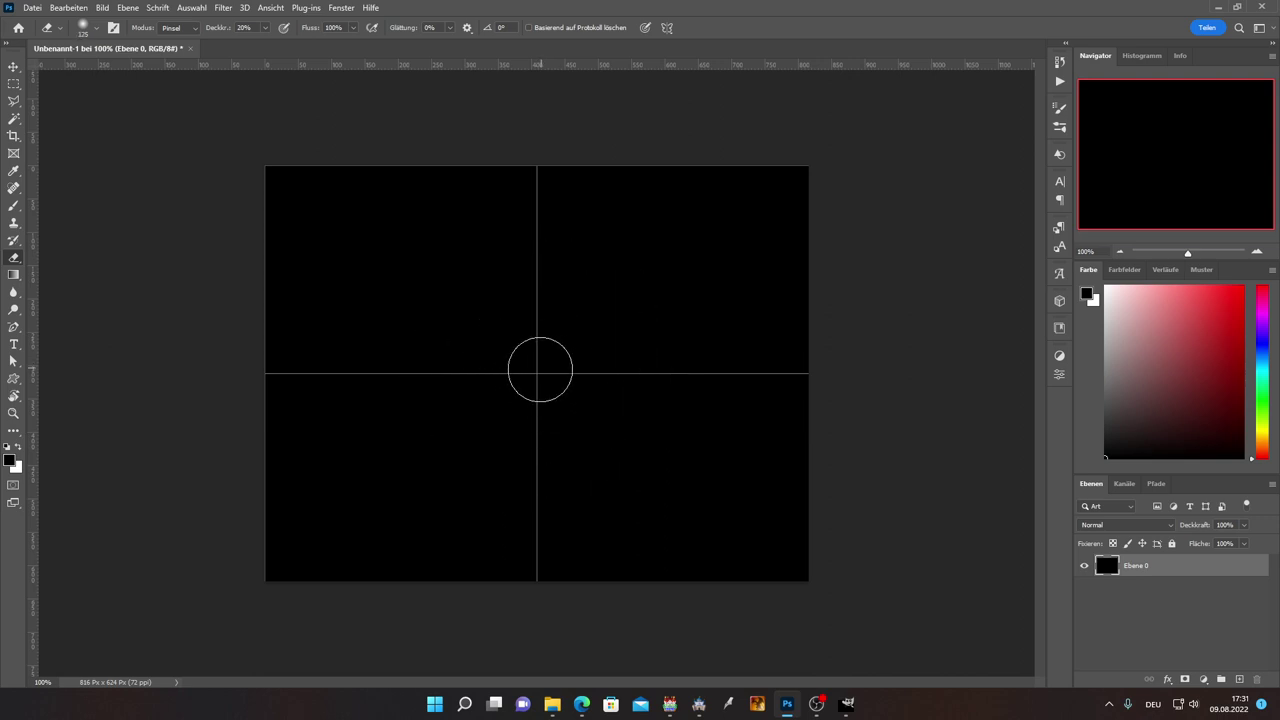
{"action": "key", "text": "bracketright"}
{"action": "key", "text": "bracketright"}
{"action": "key", "text": "bracketright"}
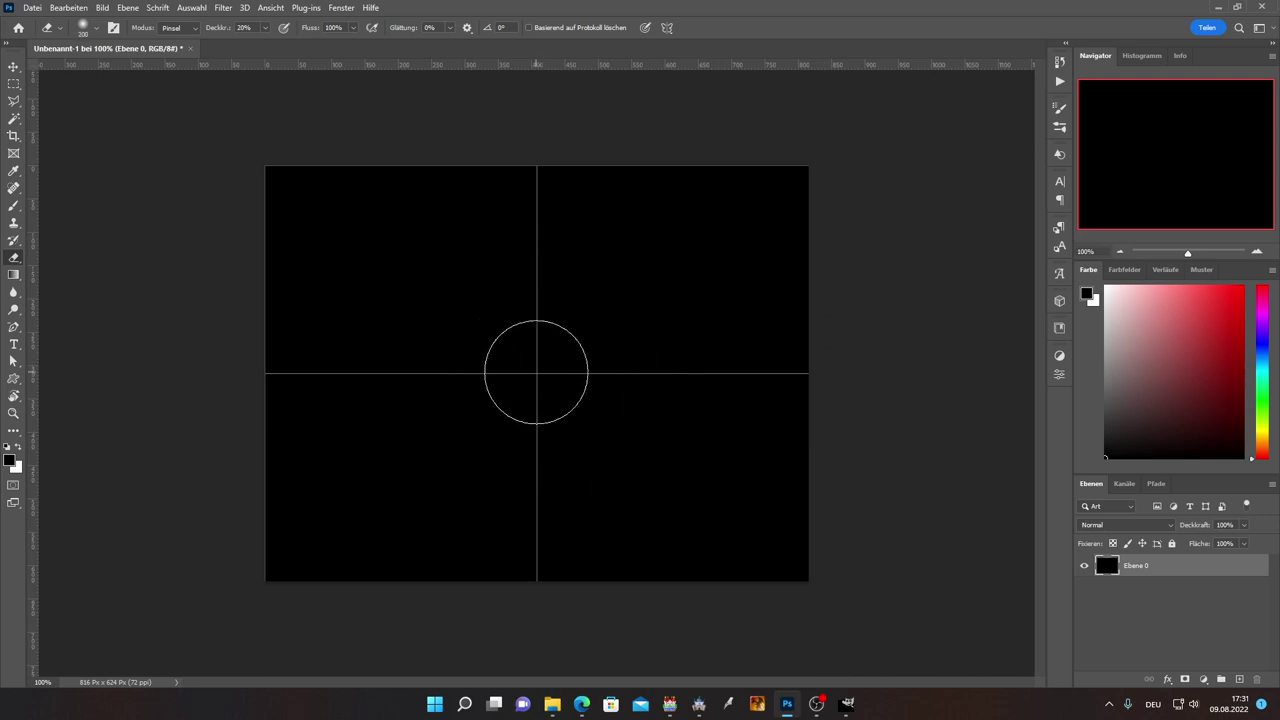
{"action": "key", "text": "bracketright"}
{"action": "key", "text": "bracketright"}
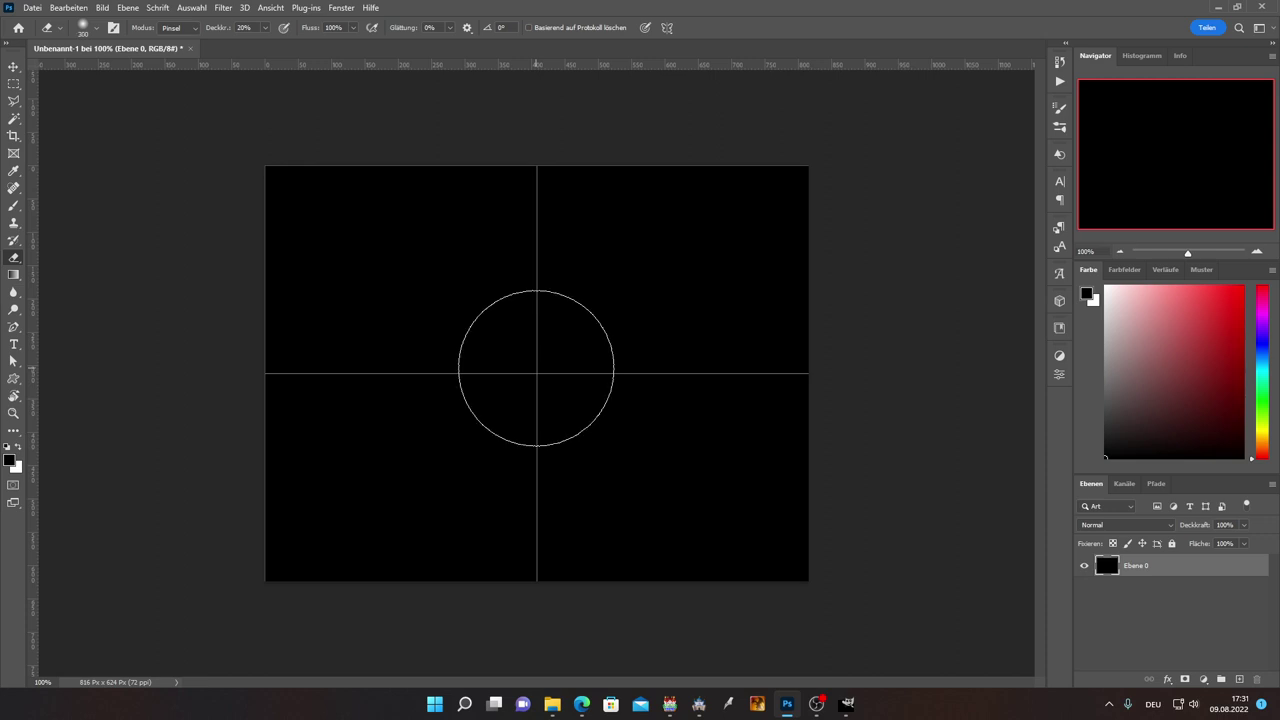
{"action": "key", "text": "bracketright"}
{"action": "key", "text": "bracketleft"}
{"action": "key", "text": "bracketright"}
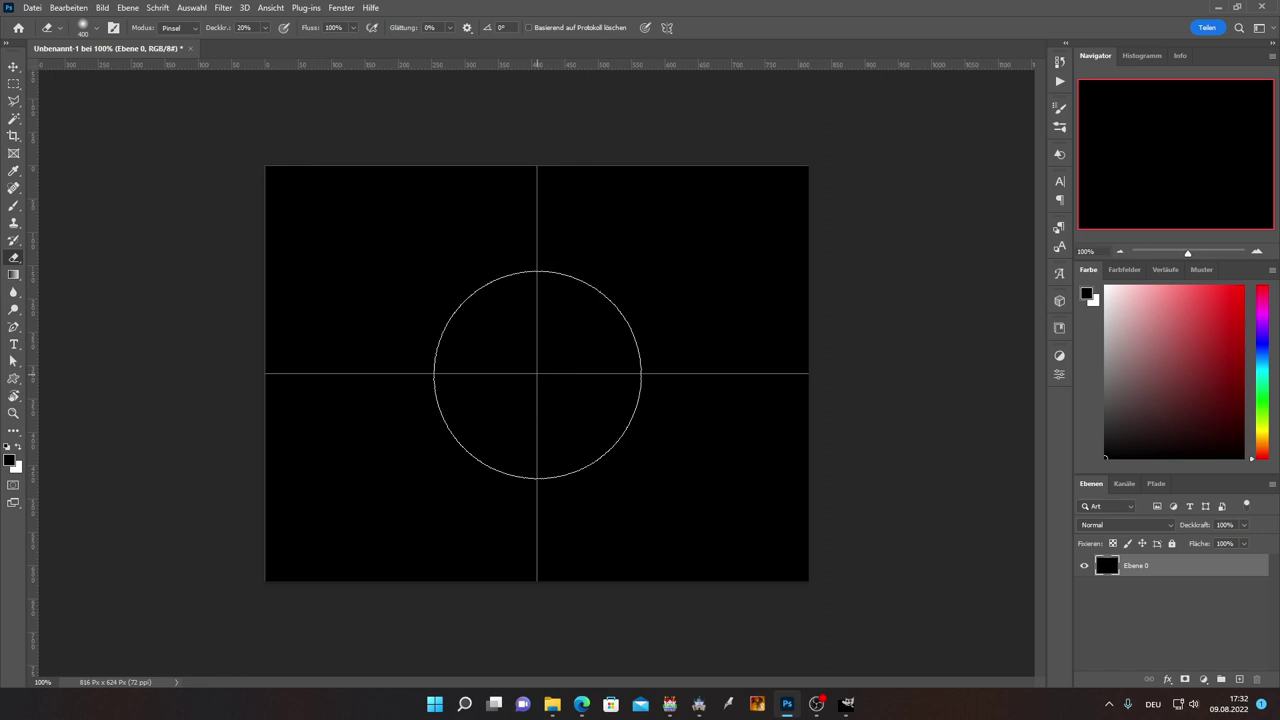
{"action": "left_click", "coordinate": [537, 374]}
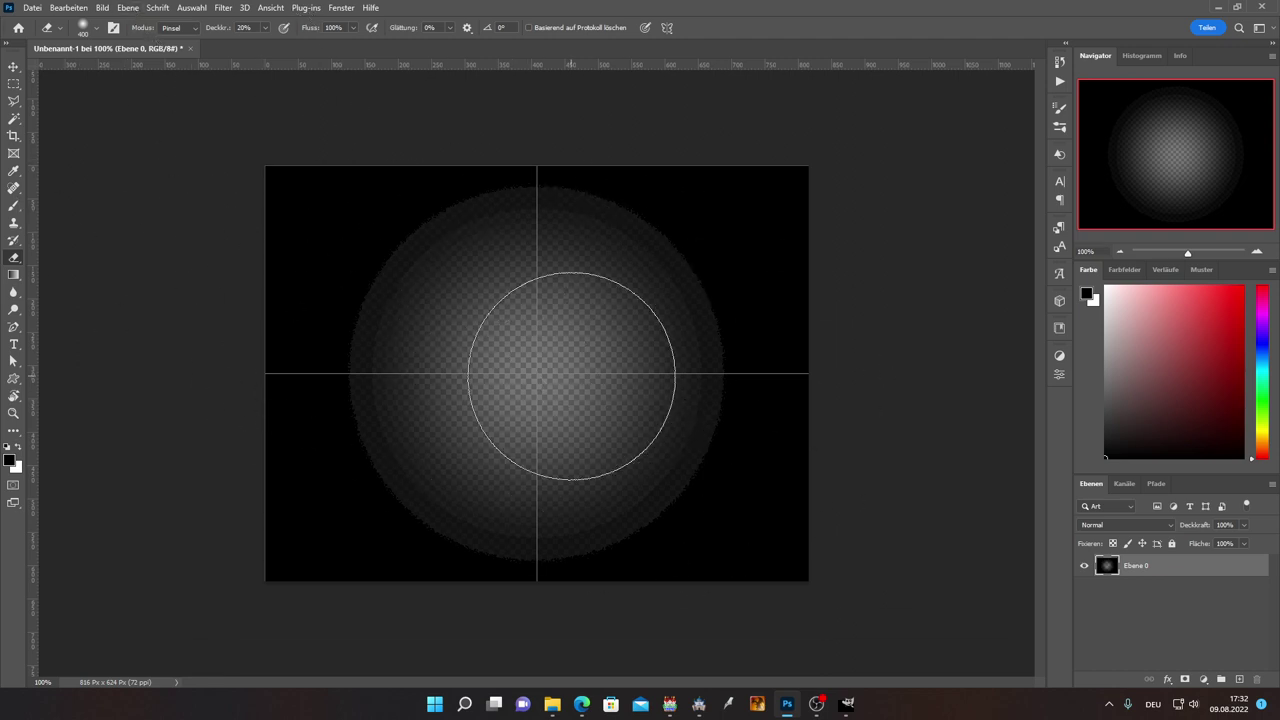
{"action": "key", "text": "ctrl+z"}
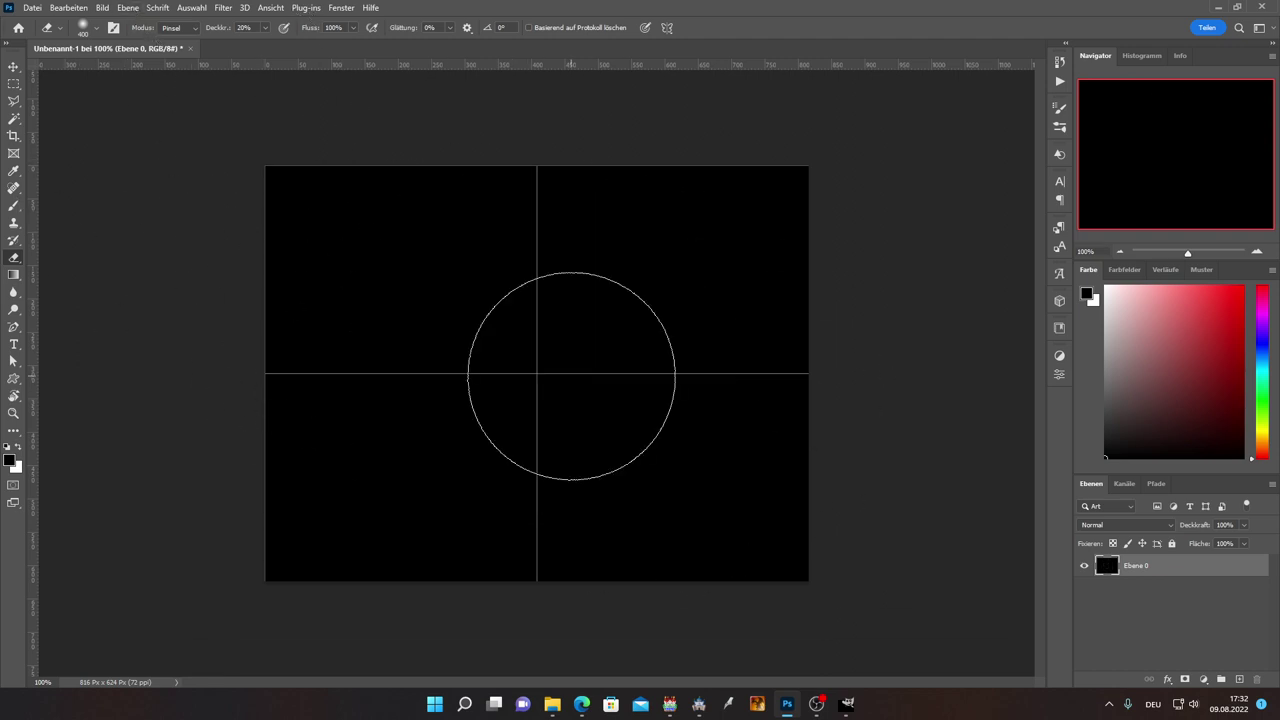
Step: Try erasing a soft spot at the guide intersection with a 250 px eraser at 20% opacity, and undo it
{"action": "key", "text": "bracketleft"}
{"action": "key", "text": "bracketleft"}
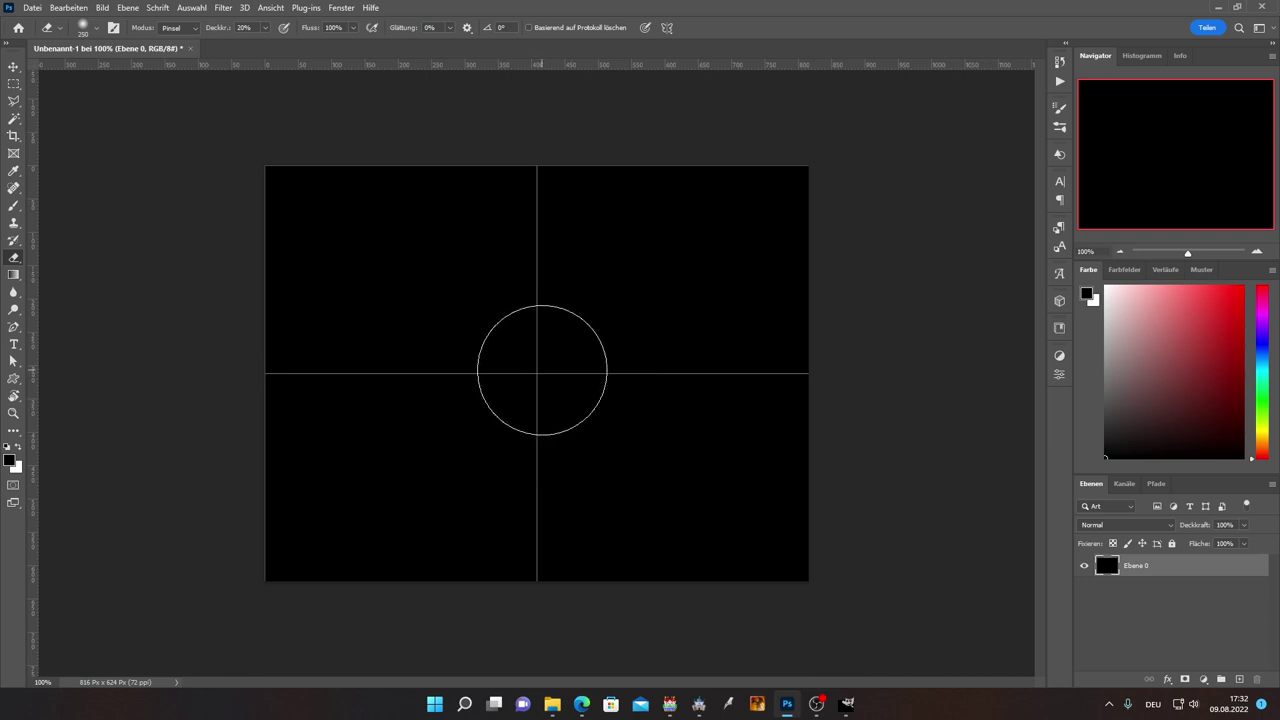
{"action": "left_click", "coordinate": [540, 378]}
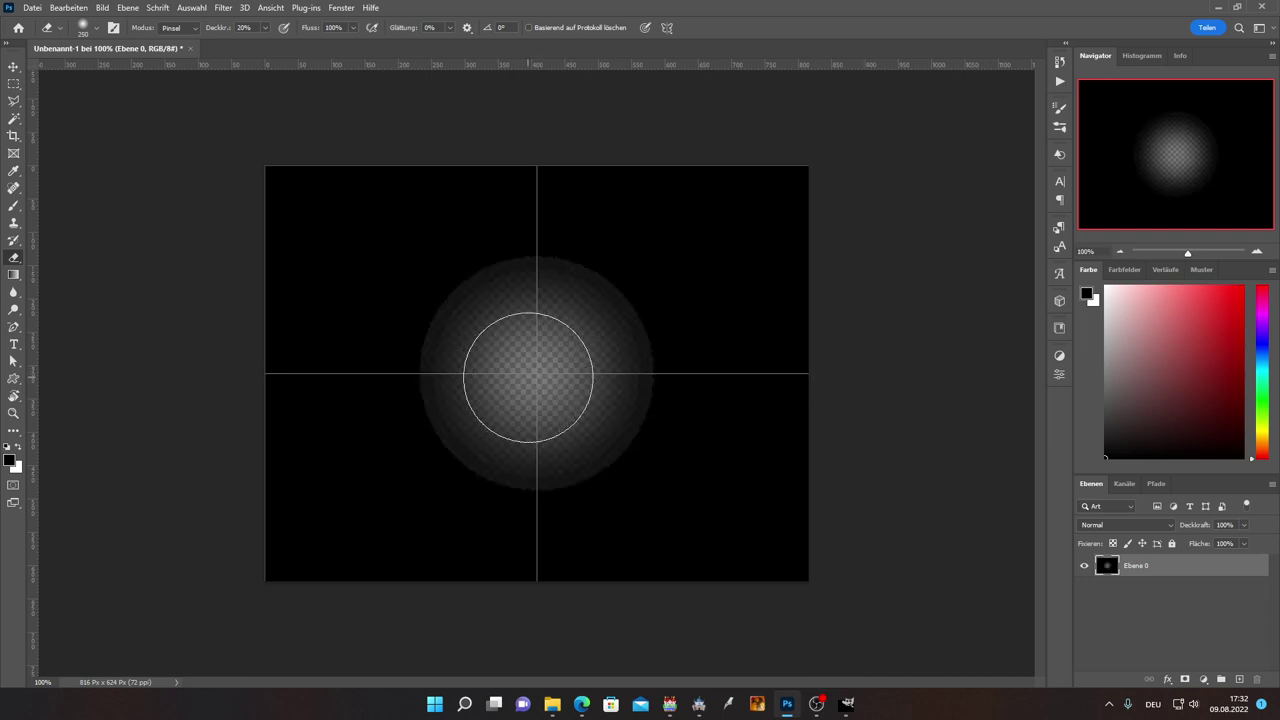
{"action": "key", "text": "ctrl+z"}
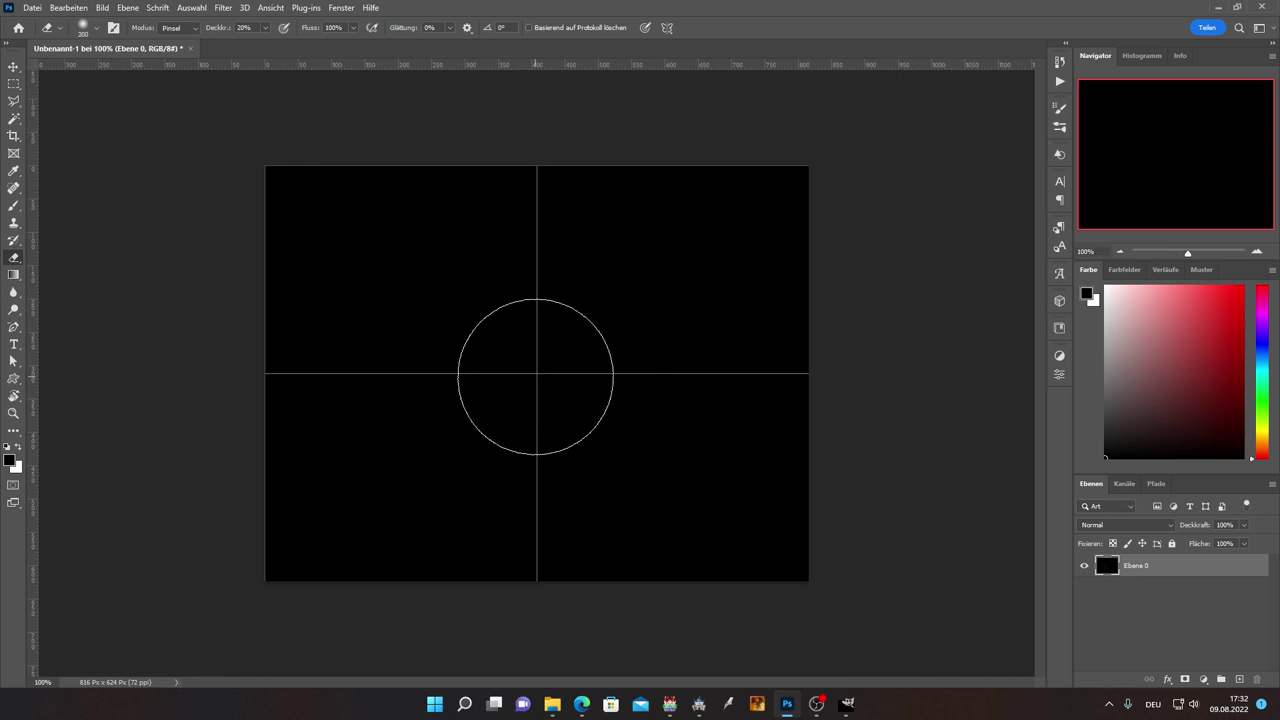
Step: Try erasing a soft spot at the guide intersection with a 300 px eraser at 100% opacity, and undo it
{"action": "key", "text": "bracketright"}
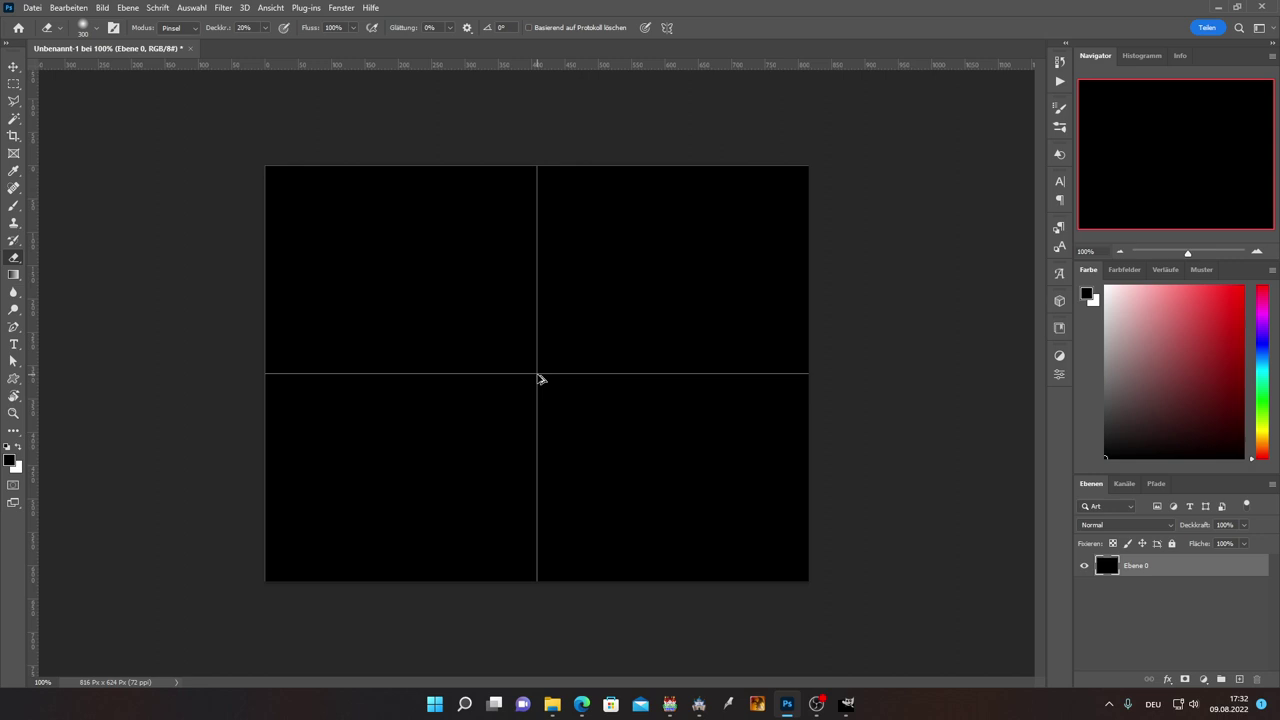
{"action": "left_click_drag", "start_coordinate": [218, 29], "coordinate": [299, 39]}
{"action": "left_click", "coordinate": [538, 374]}
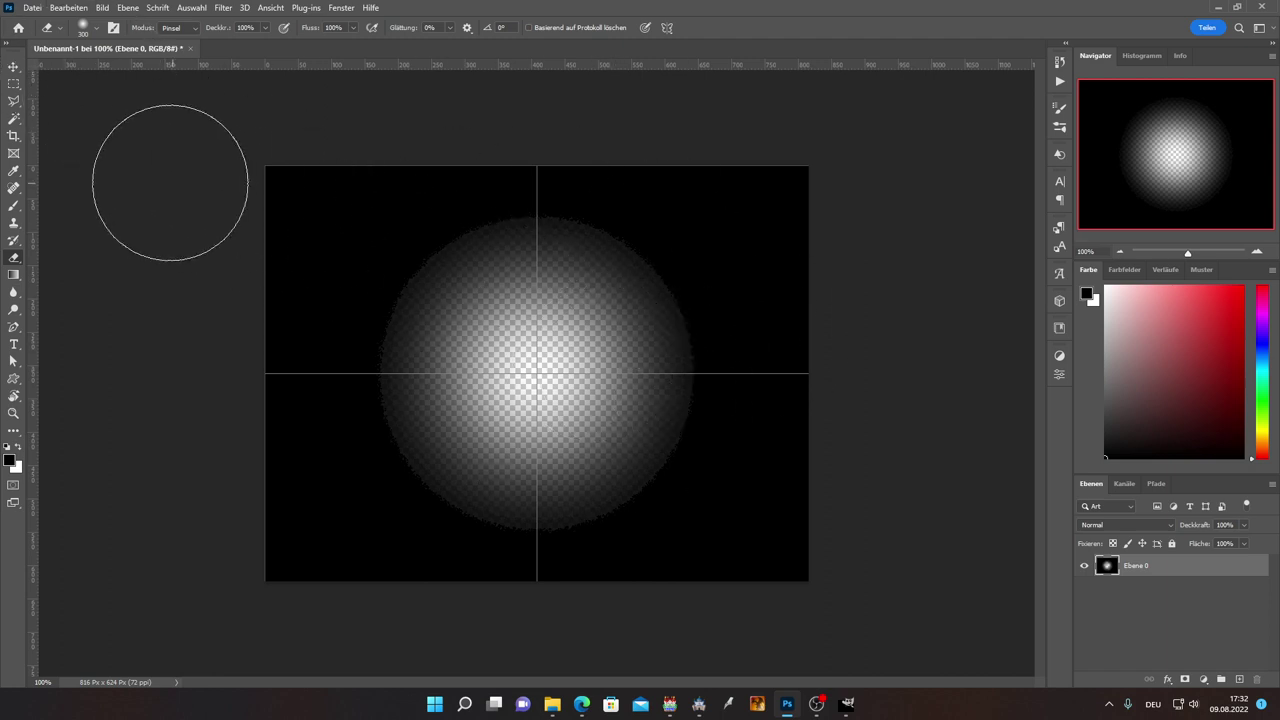
{"action": "left_click", "coordinate": [14, 83]}
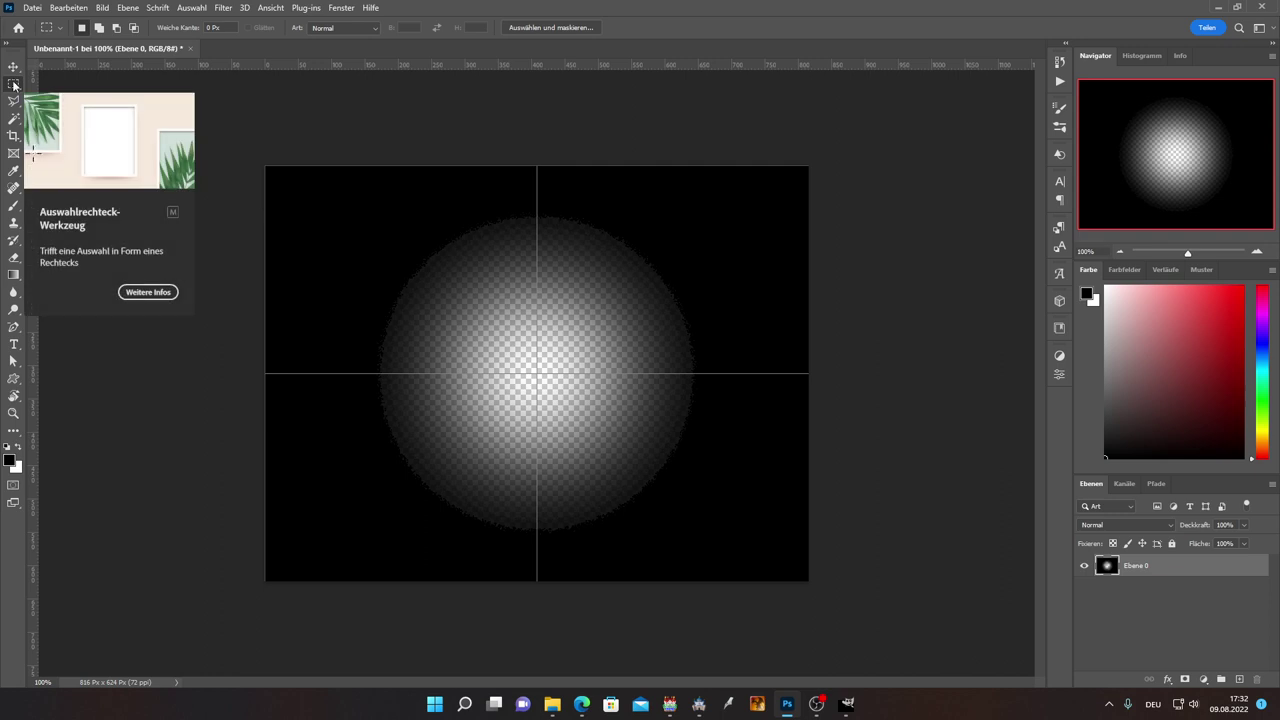
{"action": "key", "text": "ctrl+z"}
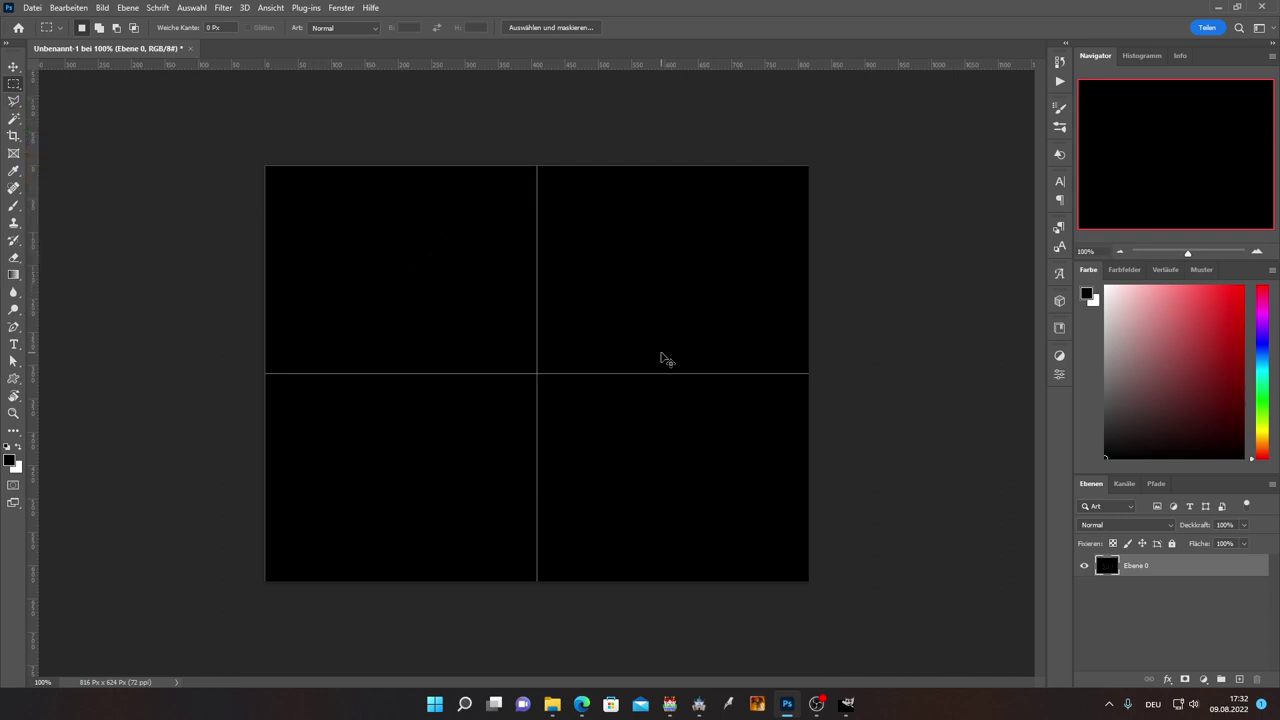
Step: Try a short freehand stroke near the canvas centre with a 150 px eraser, and undo it
{"action": "key", "text": "e"}
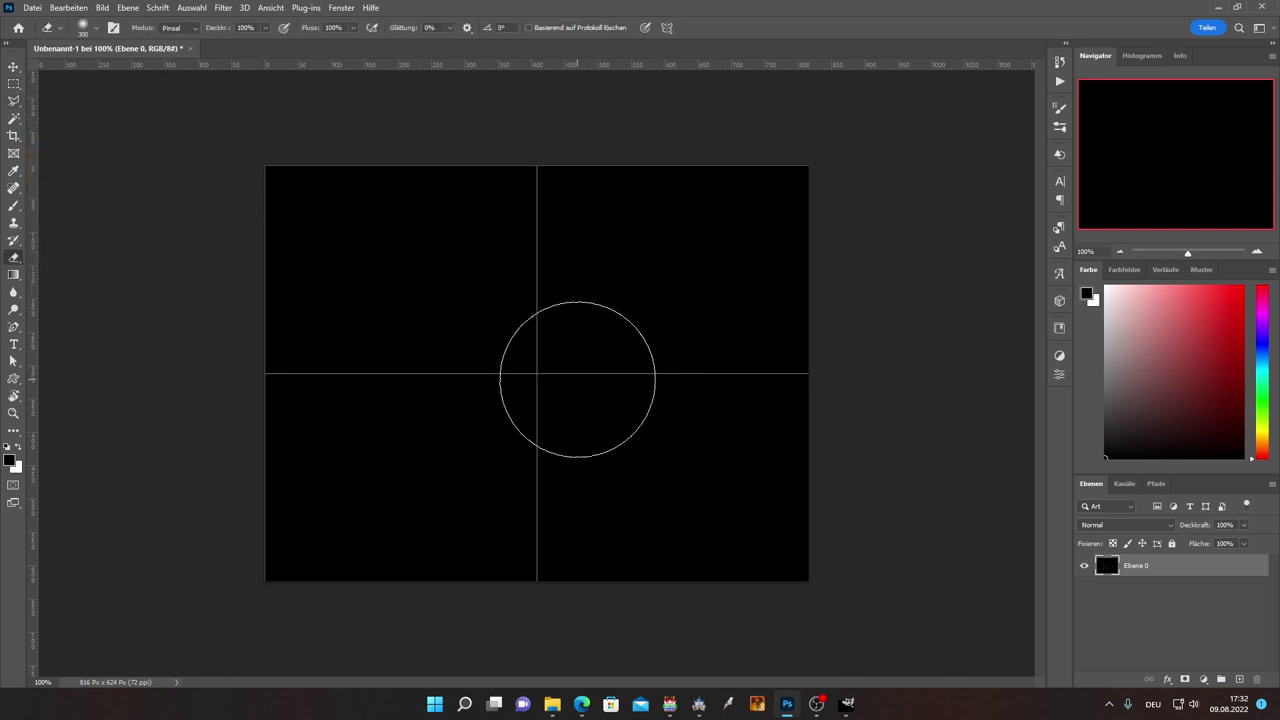
{"action": "key", "text": "bracketleft"}
{"action": "key", "text": "bracketleft"}
{"action": "key", "text": "bracketleft"}
{"action": "mouse_move", "coordinate": [548, 377]}
{"action": "left_mouse_down"}
{"action": "mouse_move", "coordinate": [708, 322]}
{"action": "mouse_move", "coordinate": [566, 433]}
{"action": "mouse_move", "coordinate": [490, 360]}
{"action": "left_mouse_up"}
{"action": "key", "text": "ctrl+z"}
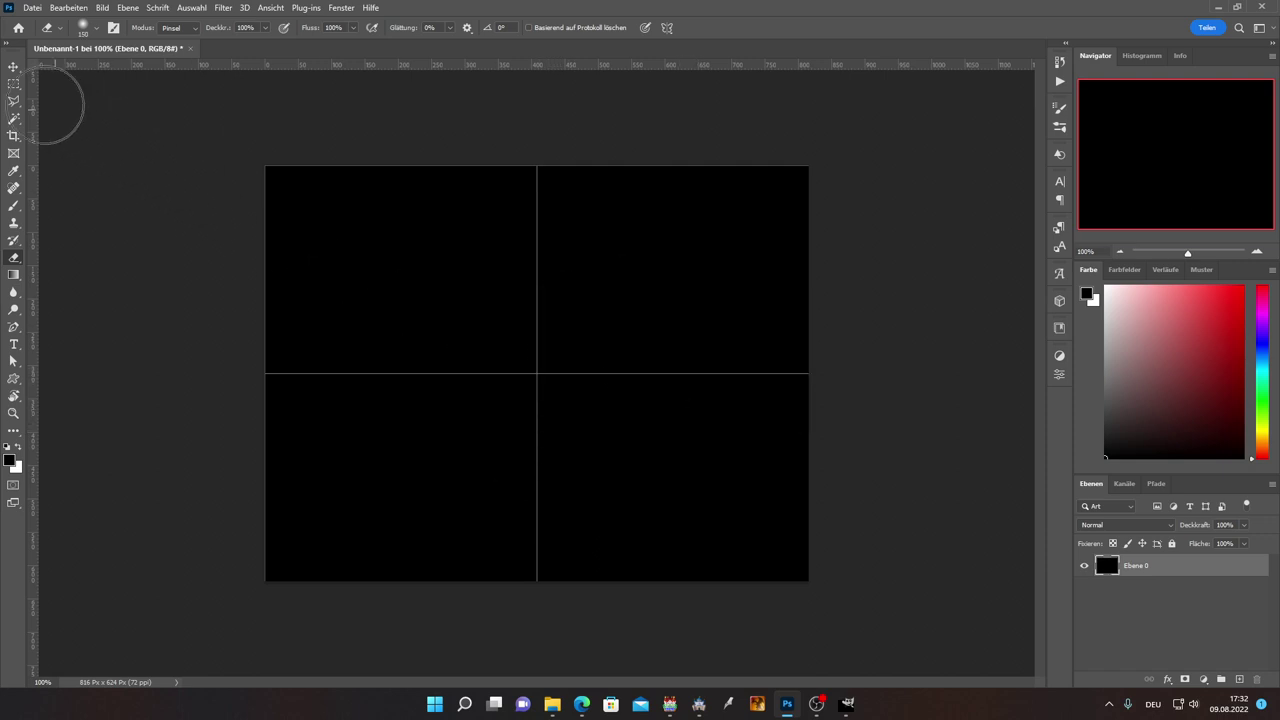
Step: Try cutting a triangular area out of the black layer with the Polygonal Lasso, starting at the canvas centre, and undo the deletion
{"action": "left_click", "coordinate": [14, 101]}
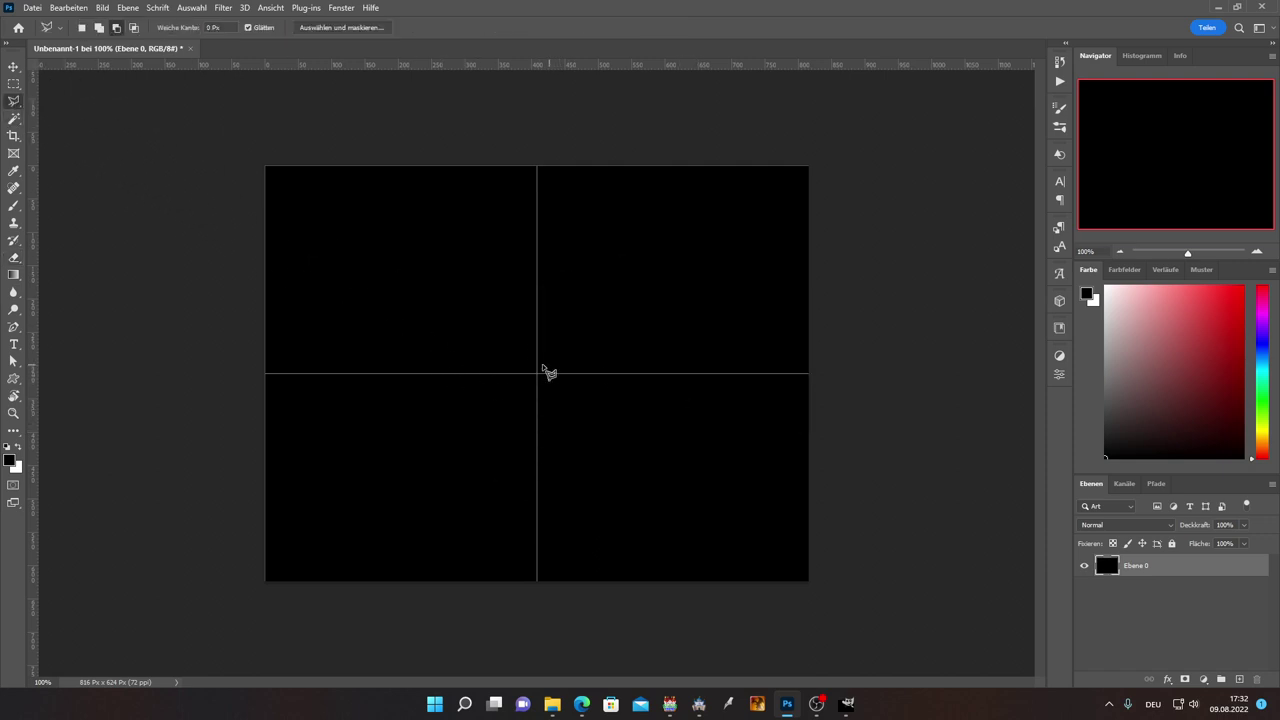
{"action": "left_click", "coordinate": [537, 369]}
{"action": "left_click", "coordinate": [729, 300]}
{"action": "left_click", "coordinate": [738, 446]}
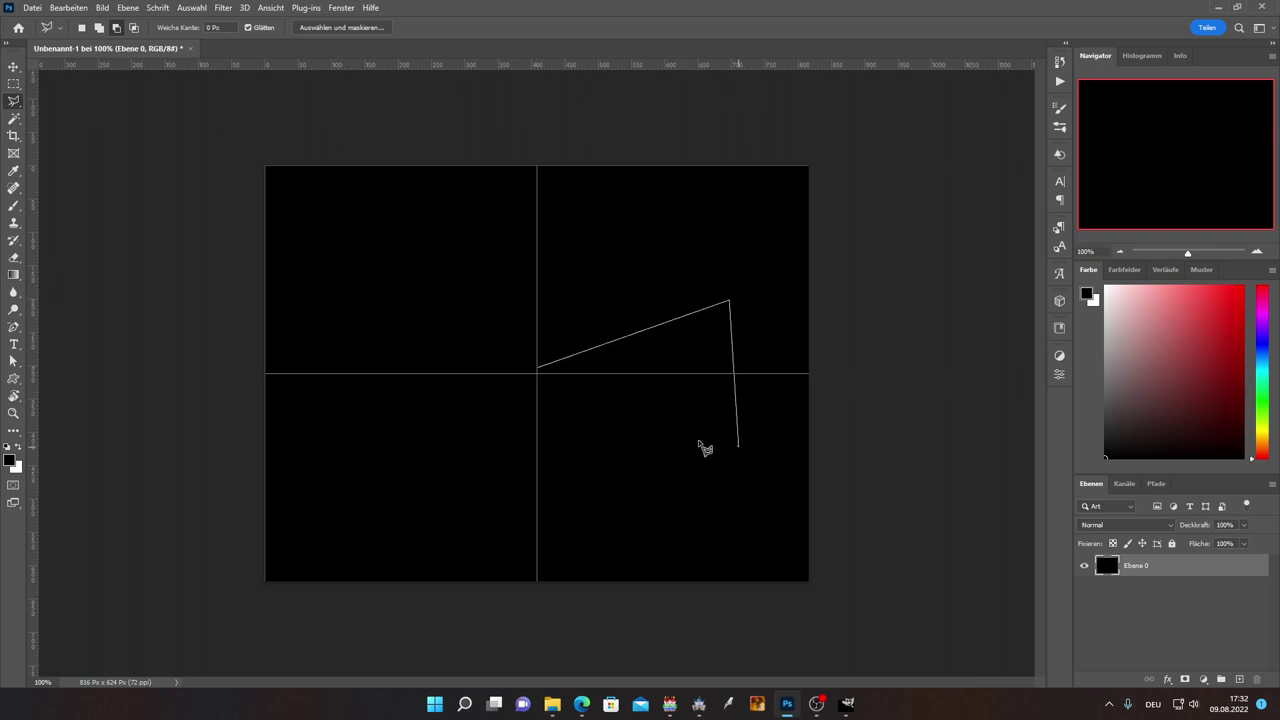
{"action": "left_click", "coordinate": [537, 369]}
{"action": "key", "text": "Delete"}
{"action": "key", "text": "ctrl+z"}
{"action": "left_click", "coordinate": [14, 84]}
{"action": "left_click", "coordinate": [90, 124]}
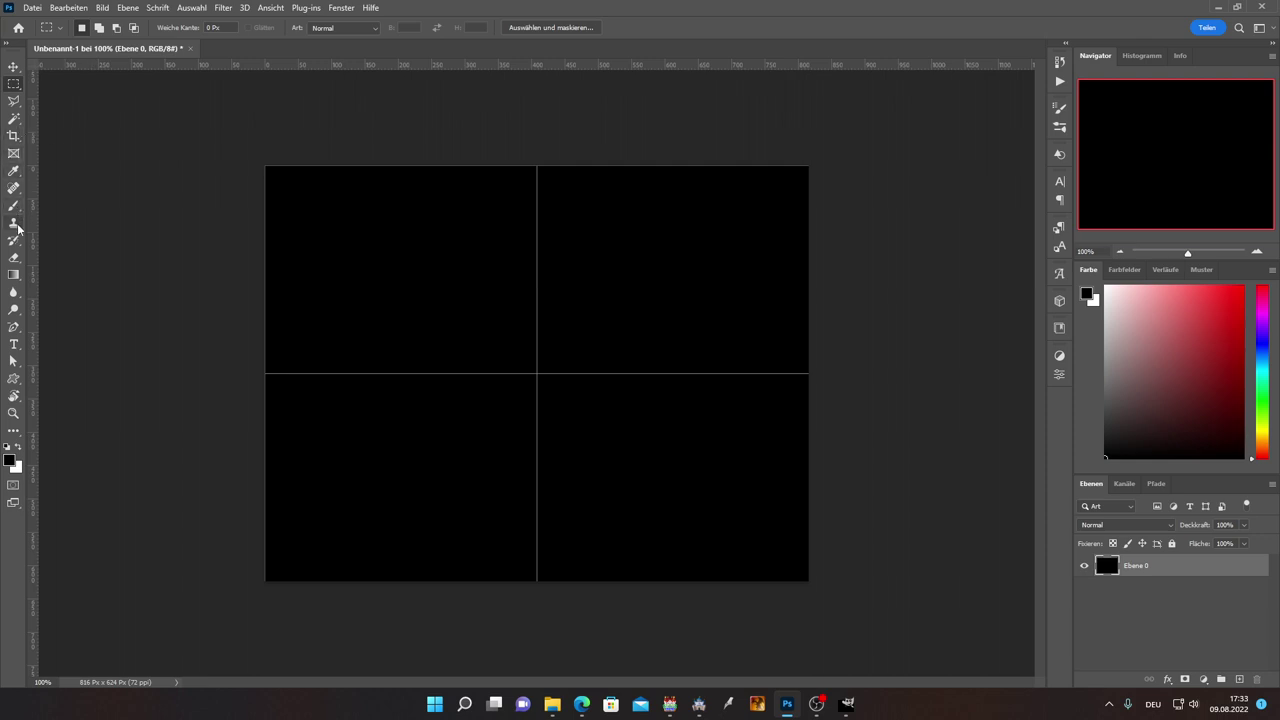
{"action": "key", "text": "e"}
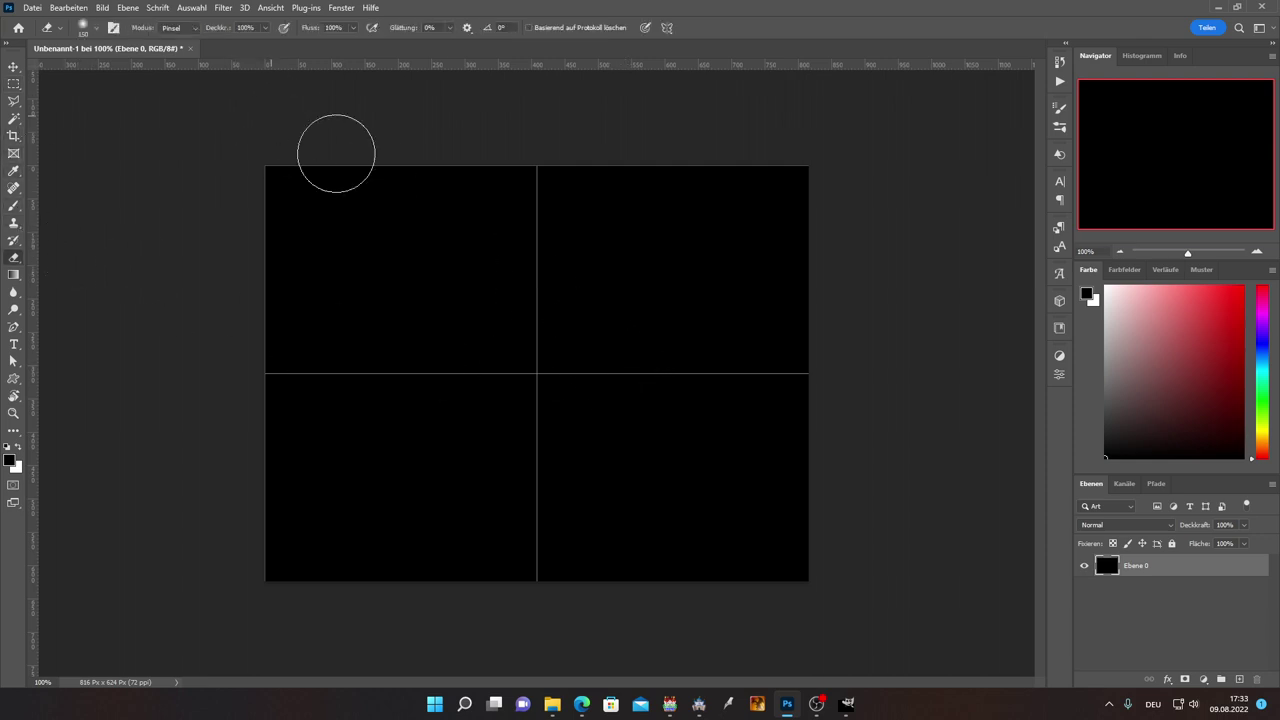
{"action": "left_click", "coordinate": [475, 110]}
{"action": "key", "text": "ctrl+z"}
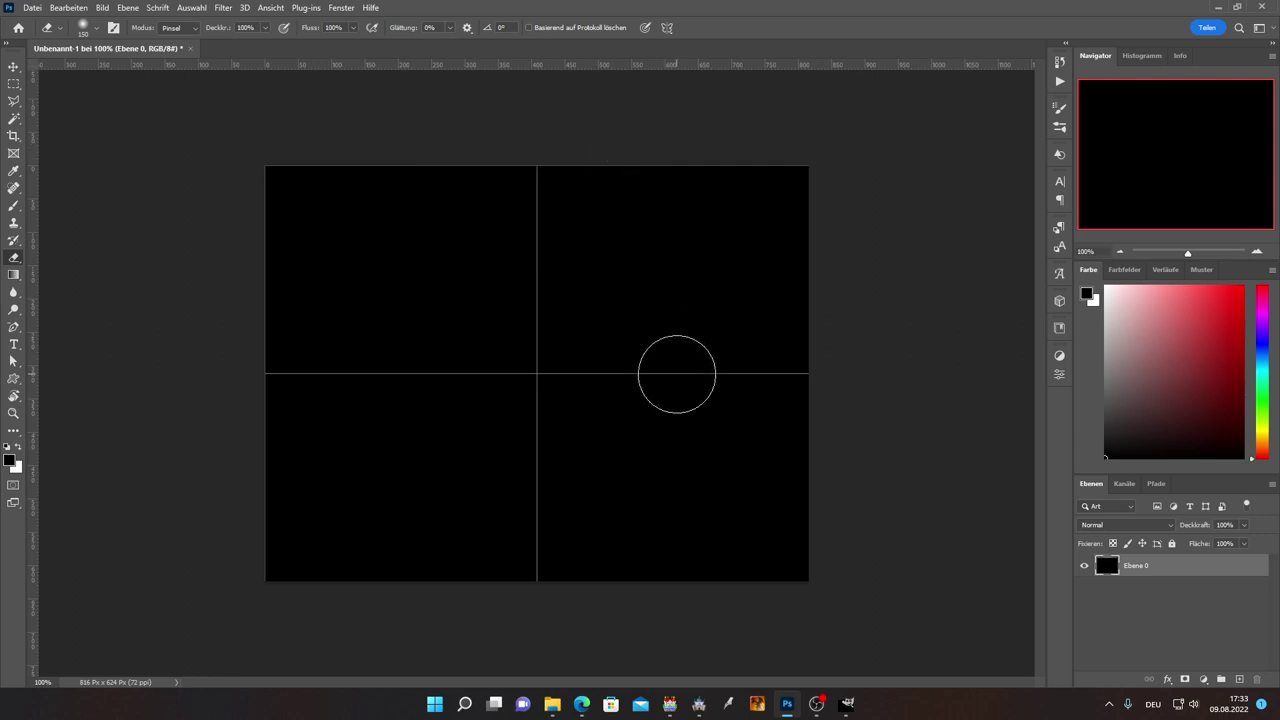
Step: Try overlapping 150 px eraser strokes at 50%, 10% and 70% opacity around the canvas centre, and undo them all
{"action": "key", "text": "1"}
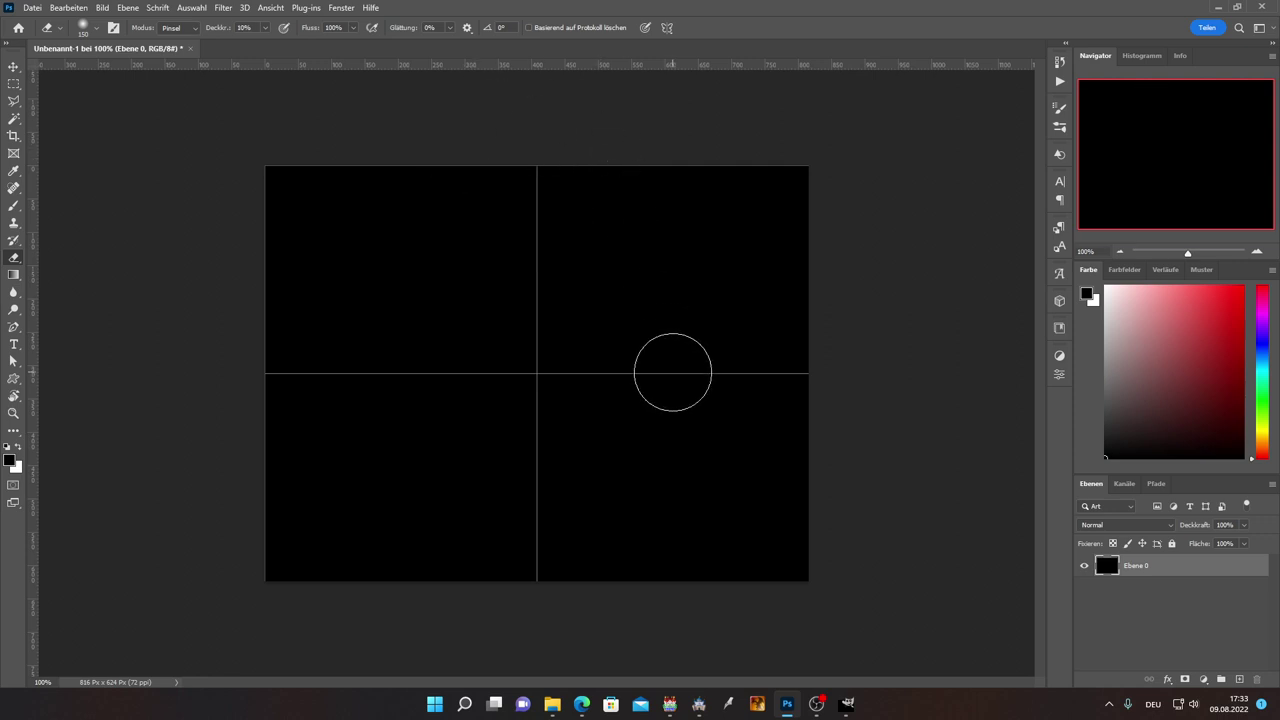
{"action": "key", "text": "5"}
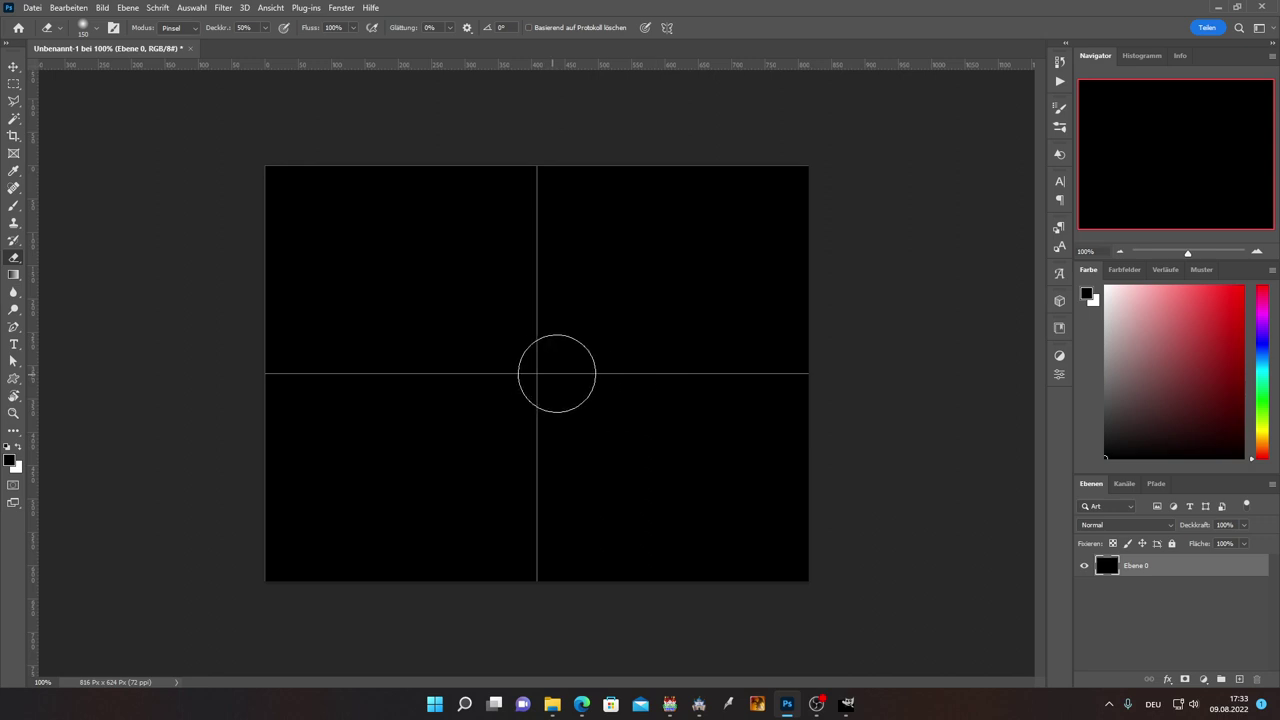
{"action": "mouse_move", "coordinate": [557, 373]}
{"action": "left_mouse_down"}
{"action": "mouse_move", "coordinate": [636, 357]}
{"action": "mouse_move", "coordinate": [665, 367]}
{"action": "left_mouse_up"}
{"action": "key", "text": "1"}
{"action": "mouse_move", "coordinate": [529, 295]}
{"action": "left_mouse_down"}
{"action": "mouse_move", "coordinate": [635, 294]}
{"action": "mouse_move", "coordinate": [690, 283]}
{"action": "left_mouse_up"}
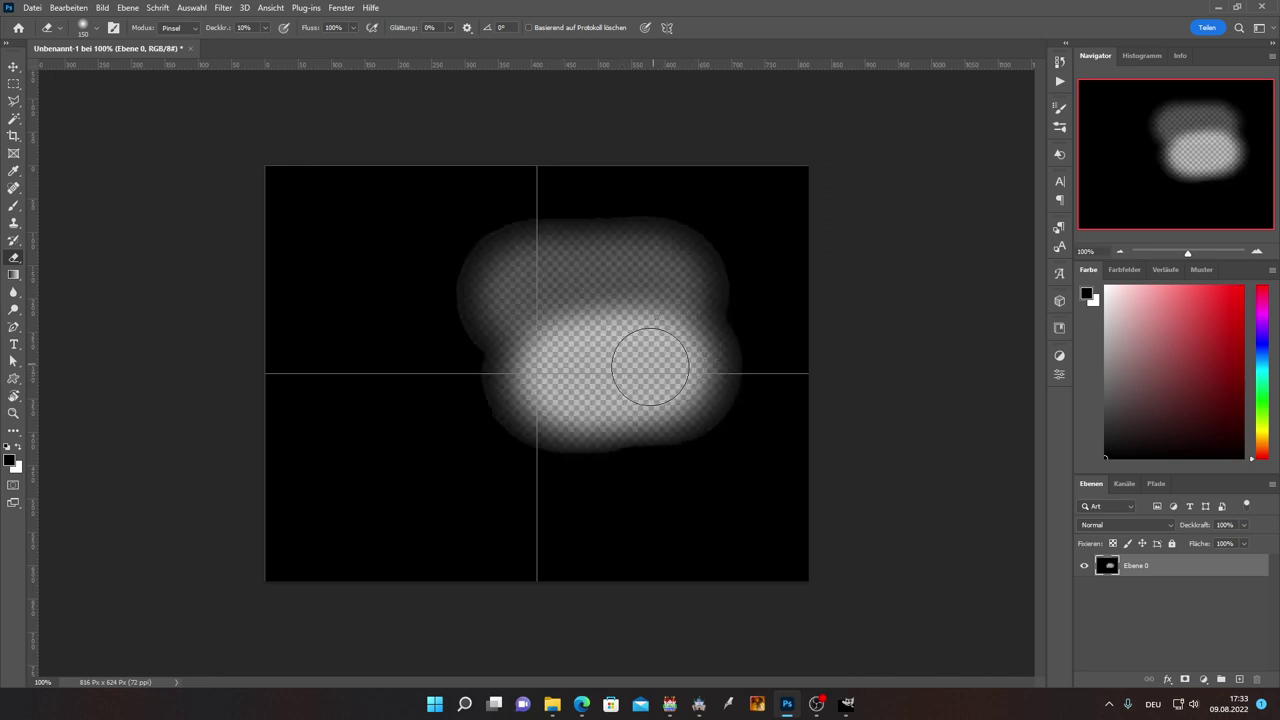
{"action": "key", "text": "7"}
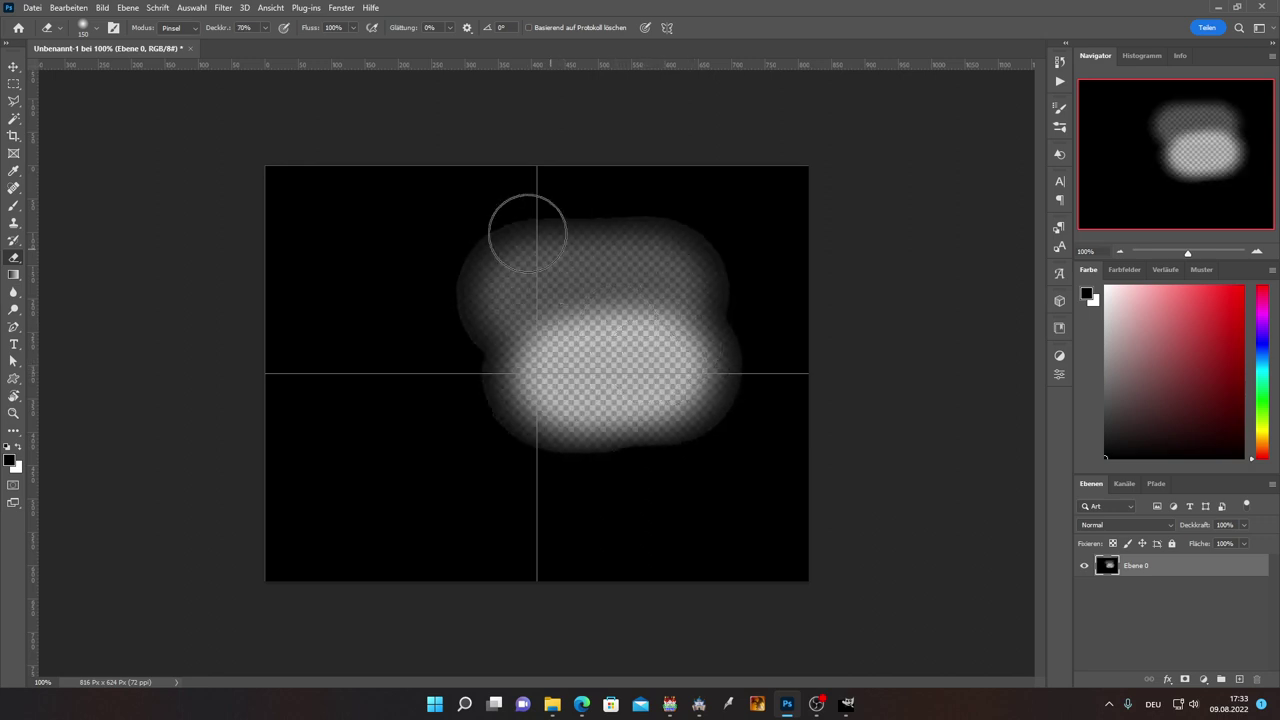
{"action": "mouse_move", "coordinate": [527, 233]}
{"action": "left_mouse_down"}
{"action": "mouse_move", "coordinate": [631, 223]}
{"action": "mouse_move", "coordinate": [660, 312]}
{"action": "left_mouse_up"}
{"action": "key", "text": "ctrl+z"}
{"action": "key", "text": "ctrl+z"}
{"action": "key", "text": "ctrl+z"}
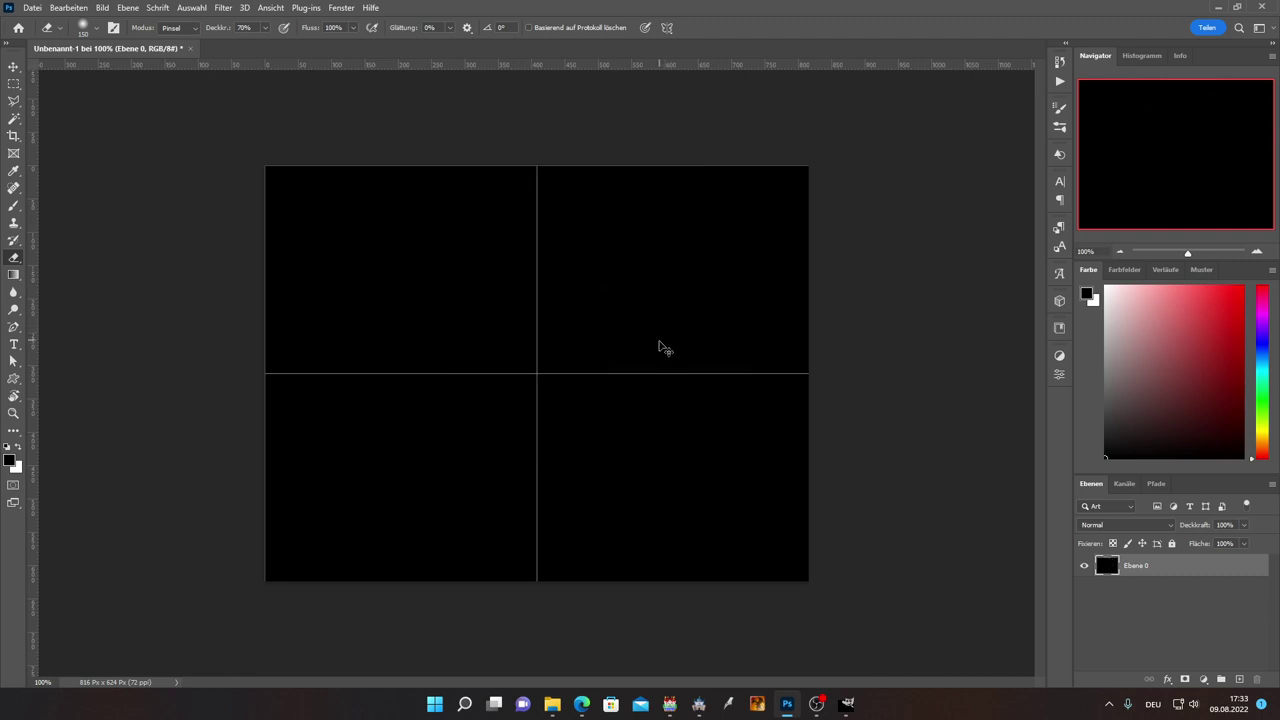
Step: Try erasing a horizontal stroke along the guide right of the canvas centre with a 70 px eraser at 100% opacity
{"action": "key", "text": "bracketleft"}
{"action": "key", "text": "bracketleft"}
{"action": "key", "text": "bracketleft"}
{"action": "key", "text": "bracketleft"}
{"action": "key", "text": "bracketleft"}
{"action": "mouse_move", "coordinate": [558, 375]}
{"action": "left_mouse_down"}
{"action": "mouse_move", "coordinate": [686, 371]}
{"action": "mouse_move", "coordinate": [686, 337]}
{"action": "mouse_move", "coordinate": [600, 335]}
{"action": "mouse_move", "coordinate": [580, 400]}
{"action": "mouse_move", "coordinate": [705, 345]}
{"action": "mouse_move", "coordinate": [698, 400]}
{"action": "mouse_move", "coordinate": [625, 418]}
{"action": "mouse_move", "coordinate": [570, 405]}
{"action": "left_mouse_up"}
{"action": "key", "text": "ctrl+z"}
{"action": "key", "text": "ctrl+z"}
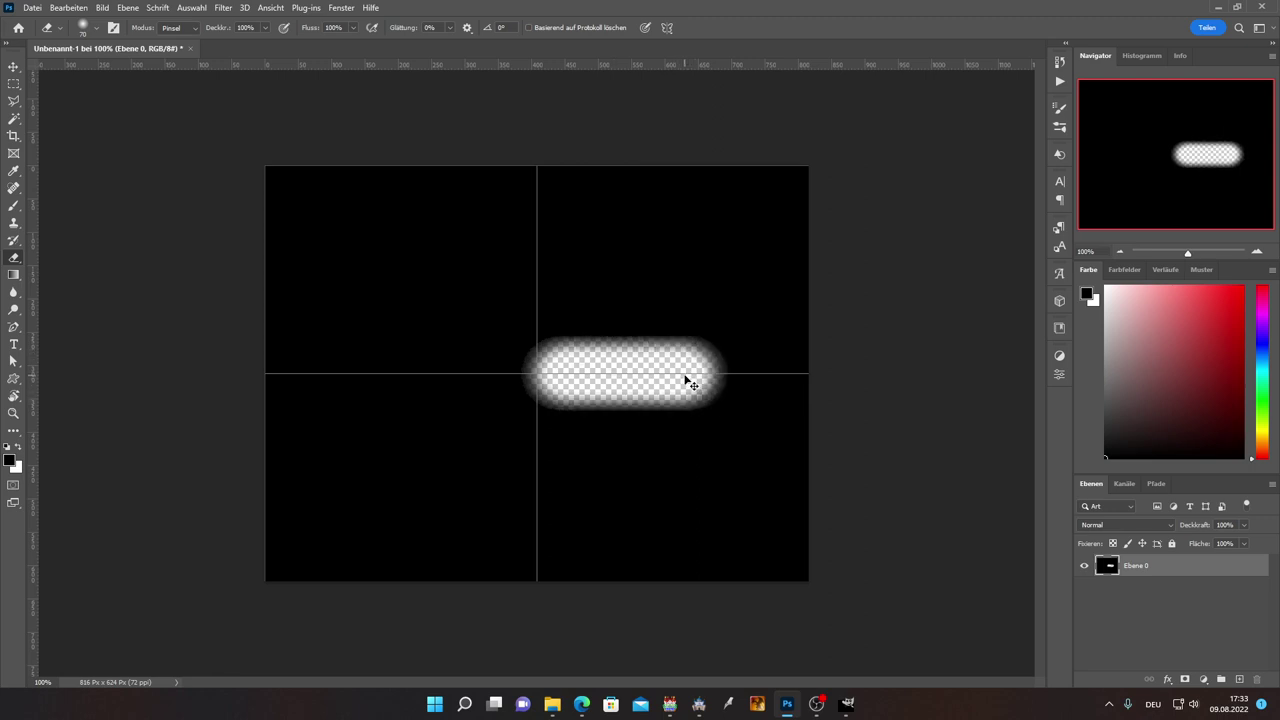
Step: Undo back to the white background layer and redo its black fill
{"action": "key", "text": "ctrl+z"}
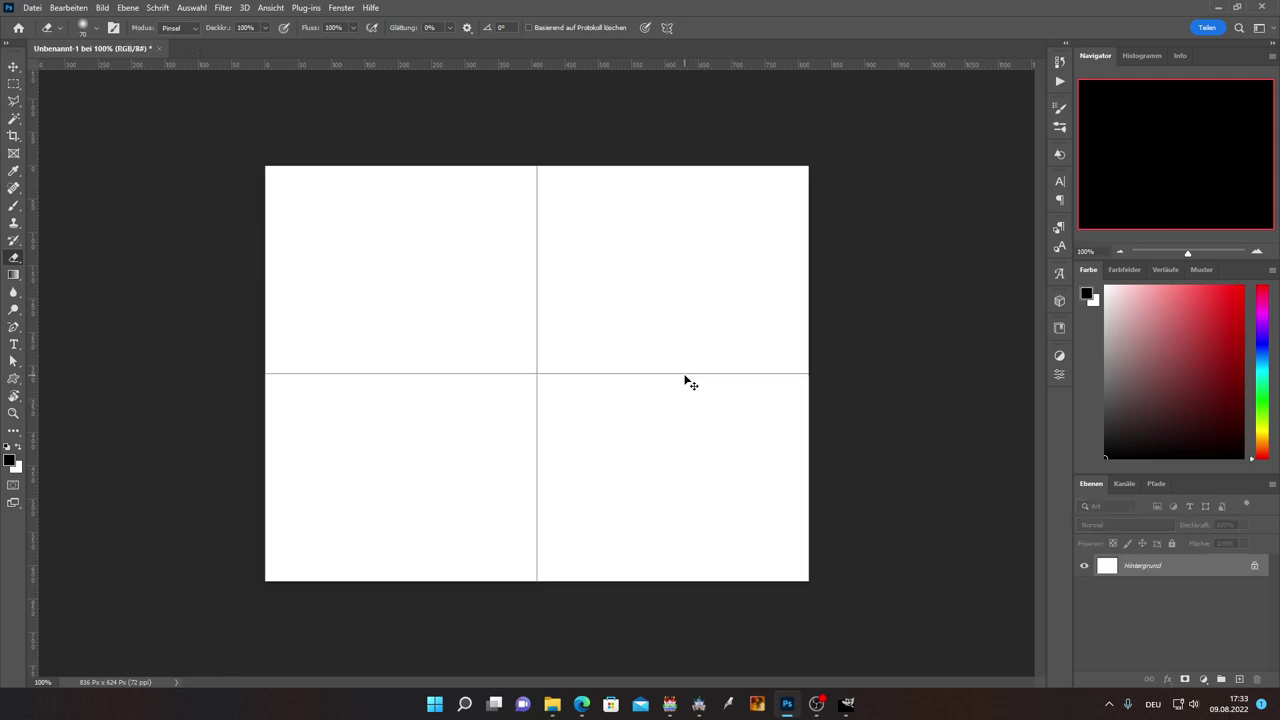
{"action": "left_click", "coordinate": [64, 9]}
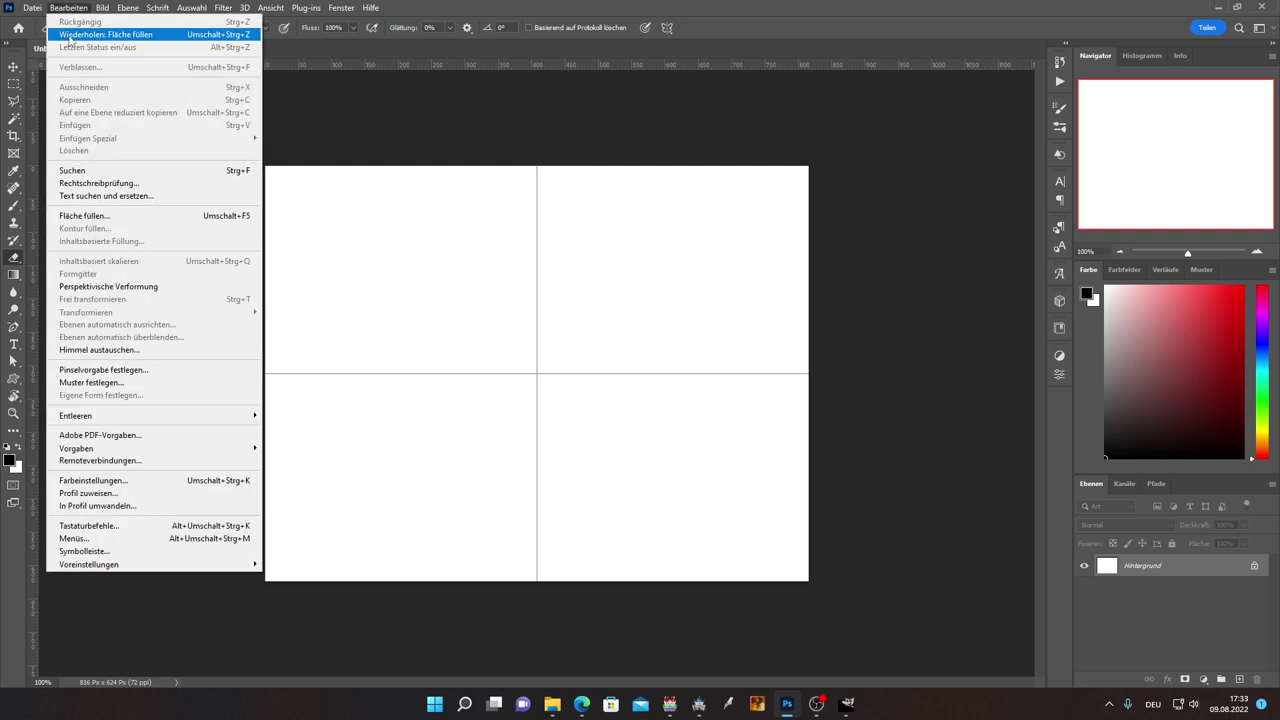
{"action": "left_click", "coordinate": [72, 34]}
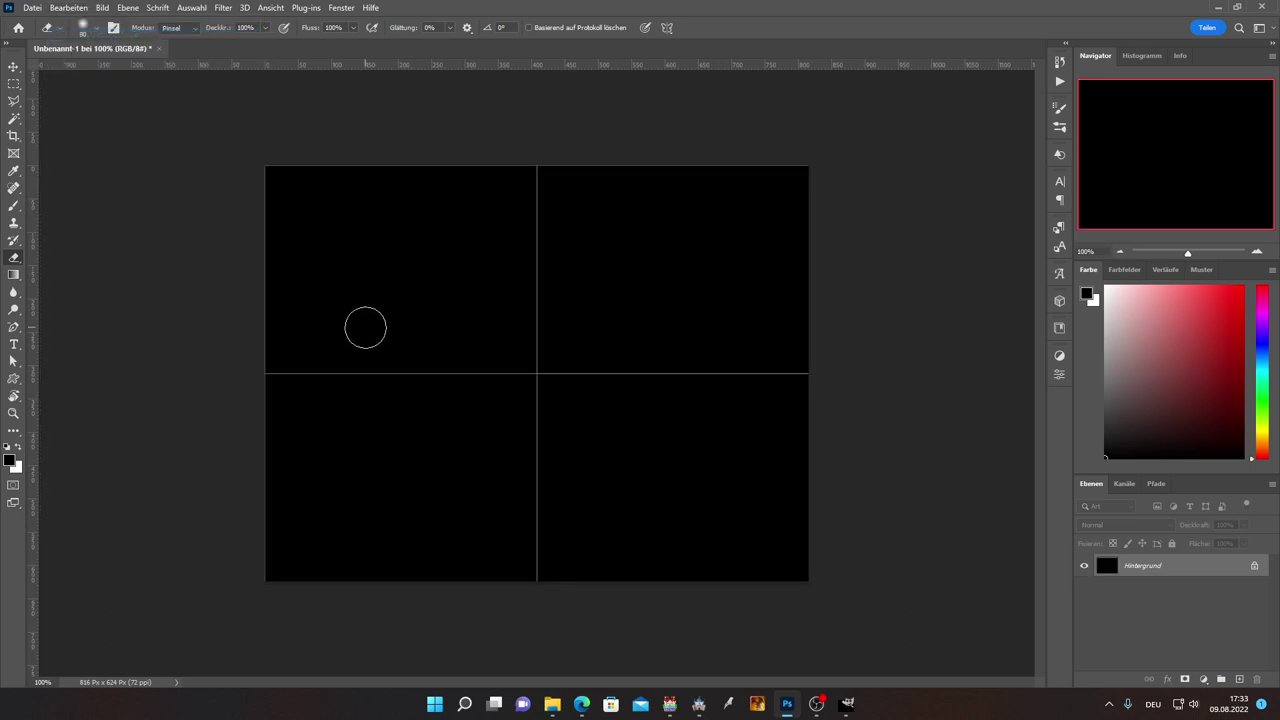
Step: Try a single 500 px eraser spot at the guide intersection on the locked background layer, and undo it
{"action": "key", "text": "bracketright"}
{"action": "key", "text": "bracketright"}
{"action": "key", "text": "bracketright"}
{"action": "key", "text": "bracketright"}
{"action": "key", "text": "bracketright"}
{"action": "key", "text": "bracketright"}
{"action": "key", "text": "bracketright"}
{"action": "key", "text": "bracketright"}
{"action": "key", "text": "bracketright"}
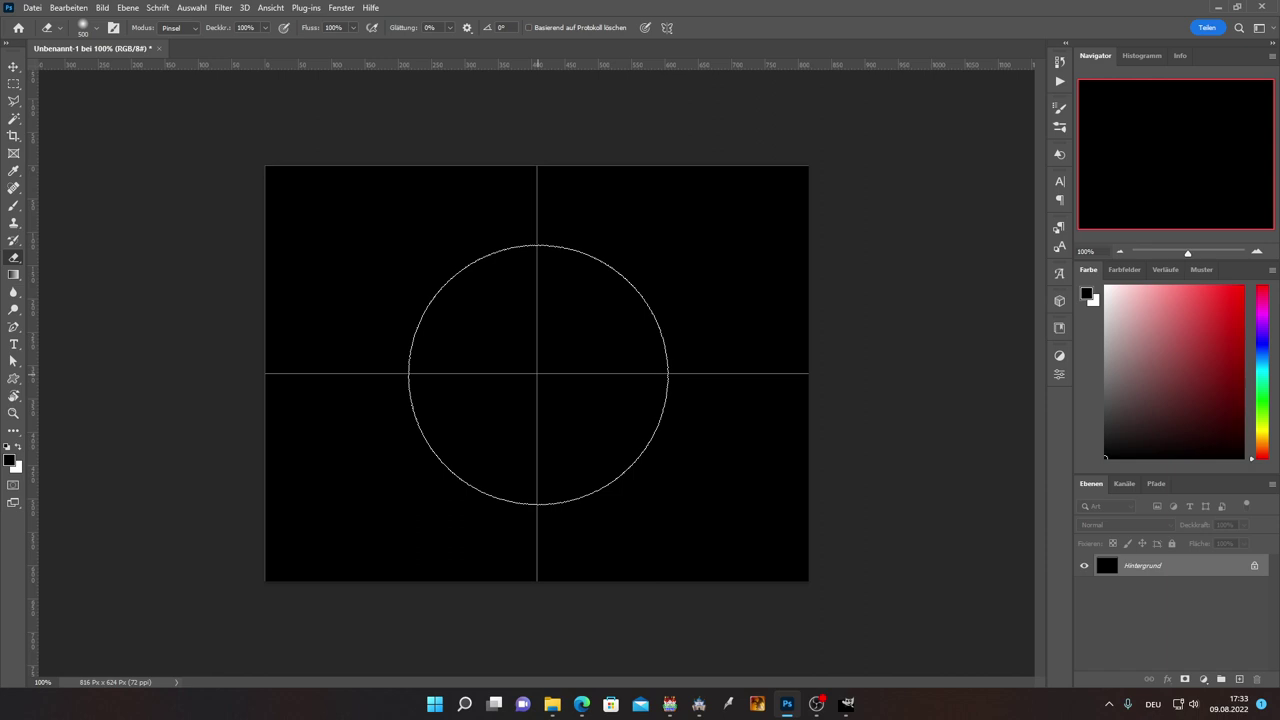
{"action": "left_click", "coordinate": [537, 373]}
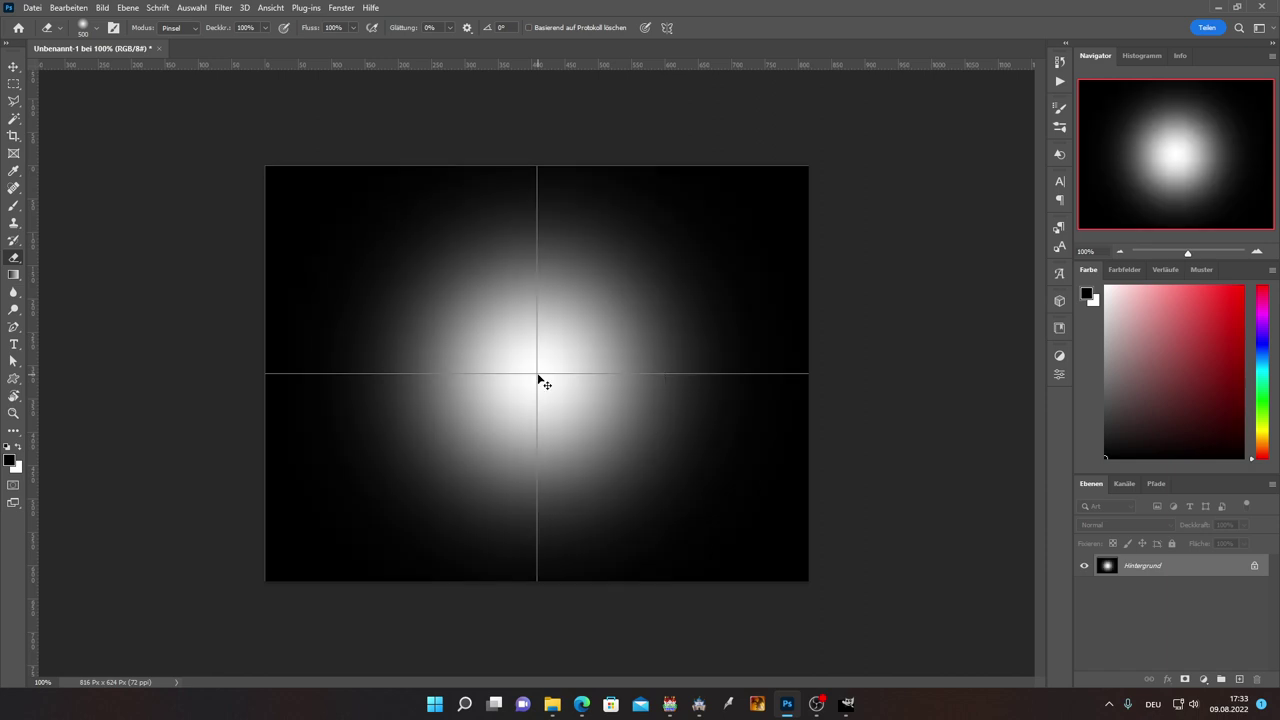
{"action": "key", "text": "ctrl+z"}
Step: Convert the locked background into a normal layer named Ebene 0
{"action": "double_click", "coordinate": [1150, 566]}
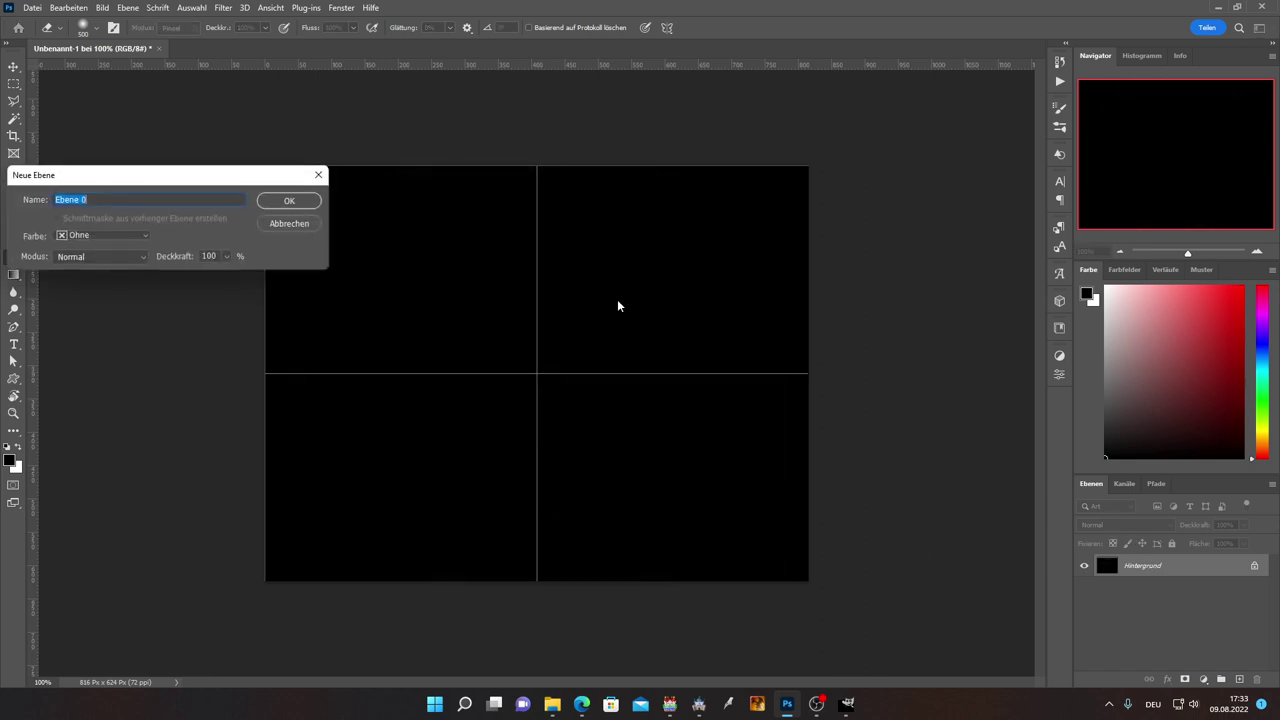
{"action": "left_click", "coordinate": [286, 200]}
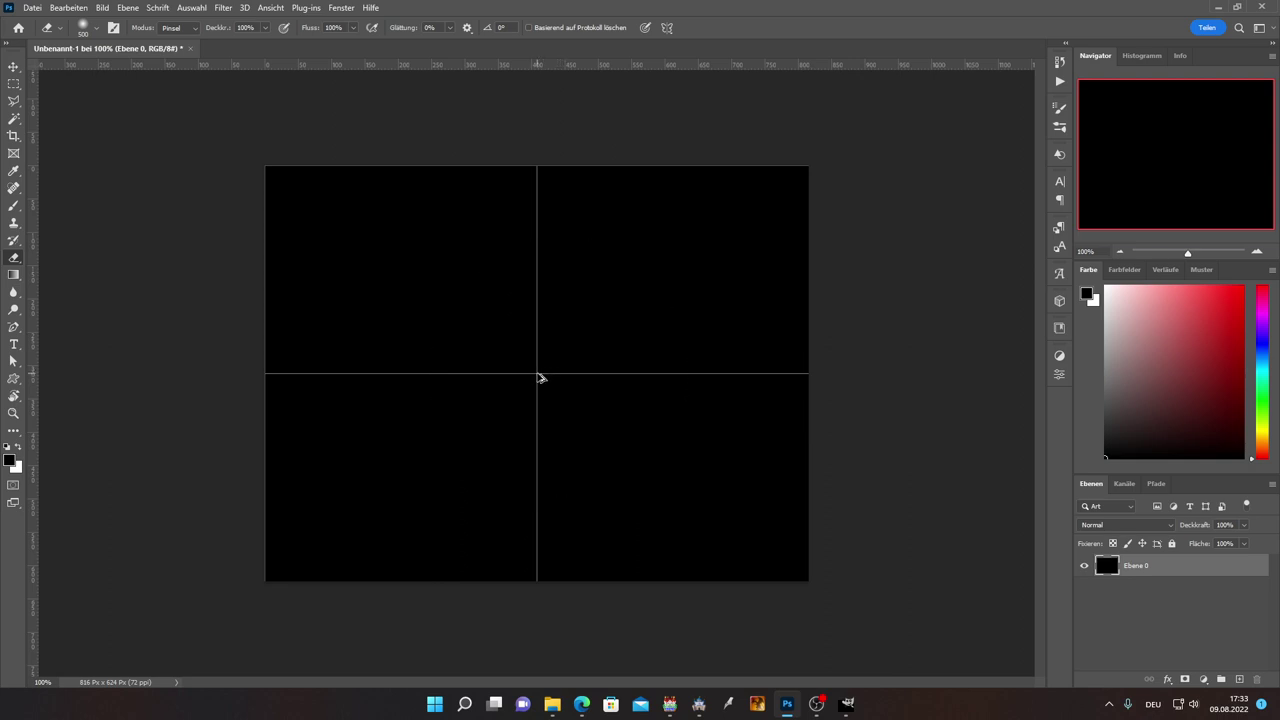
Step: Erase a 500 px soft spot at the guide intersection, undo it, and erase it again with a 300 px eraser at 100% opacity
{"action": "left_click", "coordinate": [540, 378]}
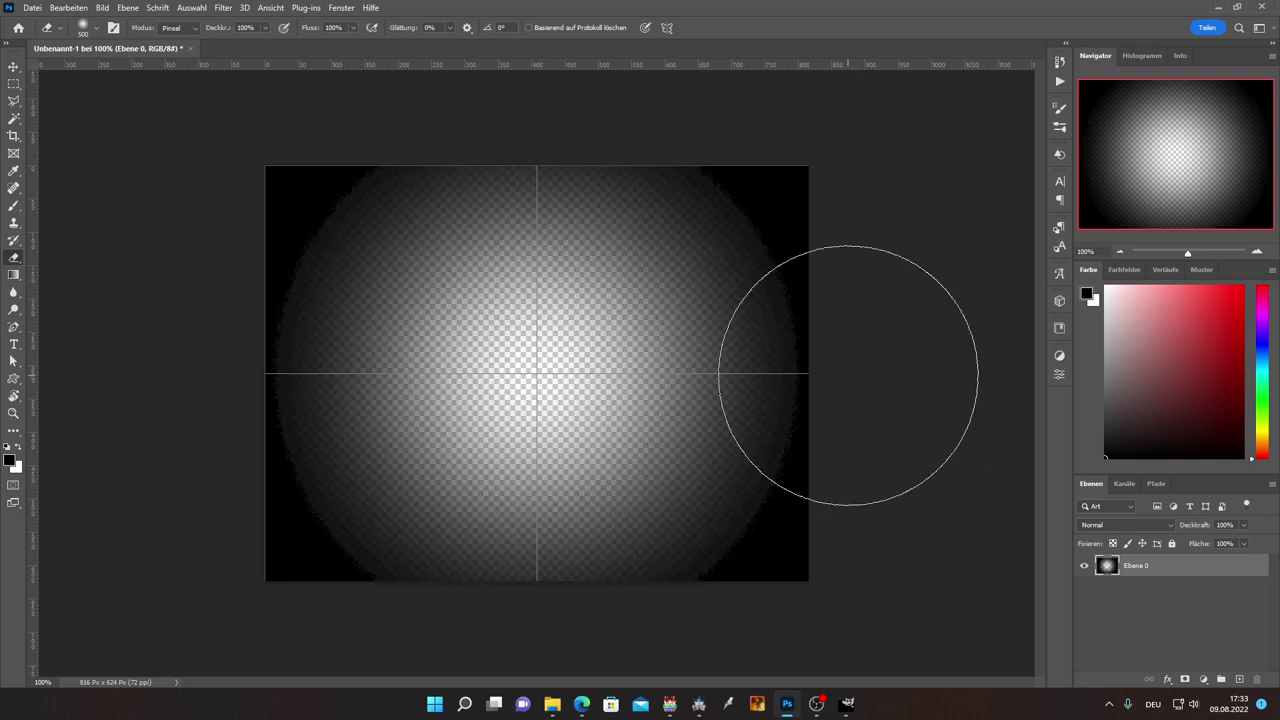
{"action": "key", "text": "ctrl+z"}
{"action": "key", "text": "bracketleft"}
{"action": "key", "text": "bracketleft"}
{"action": "key", "text": "bracketleft"}
{"action": "key", "text": "bracketleft"}
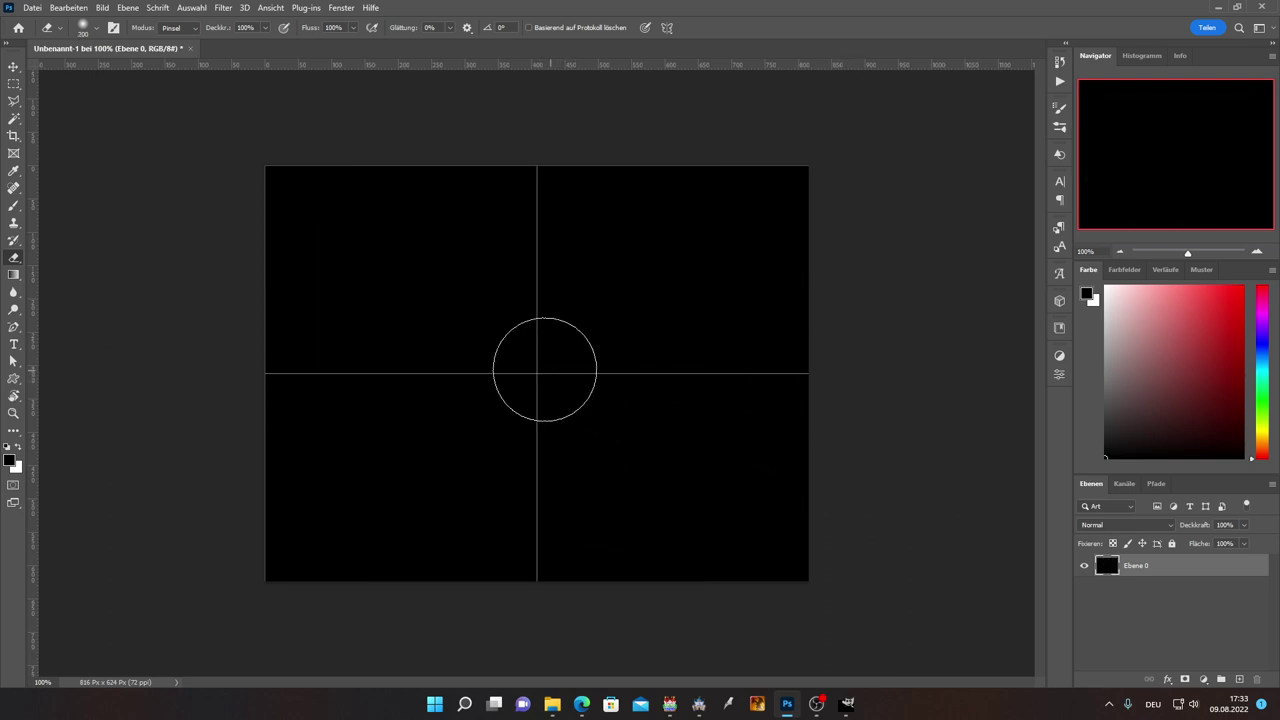
{"action": "key", "text": "bracketright"}
{"action": "key", "text": "bracketright"}
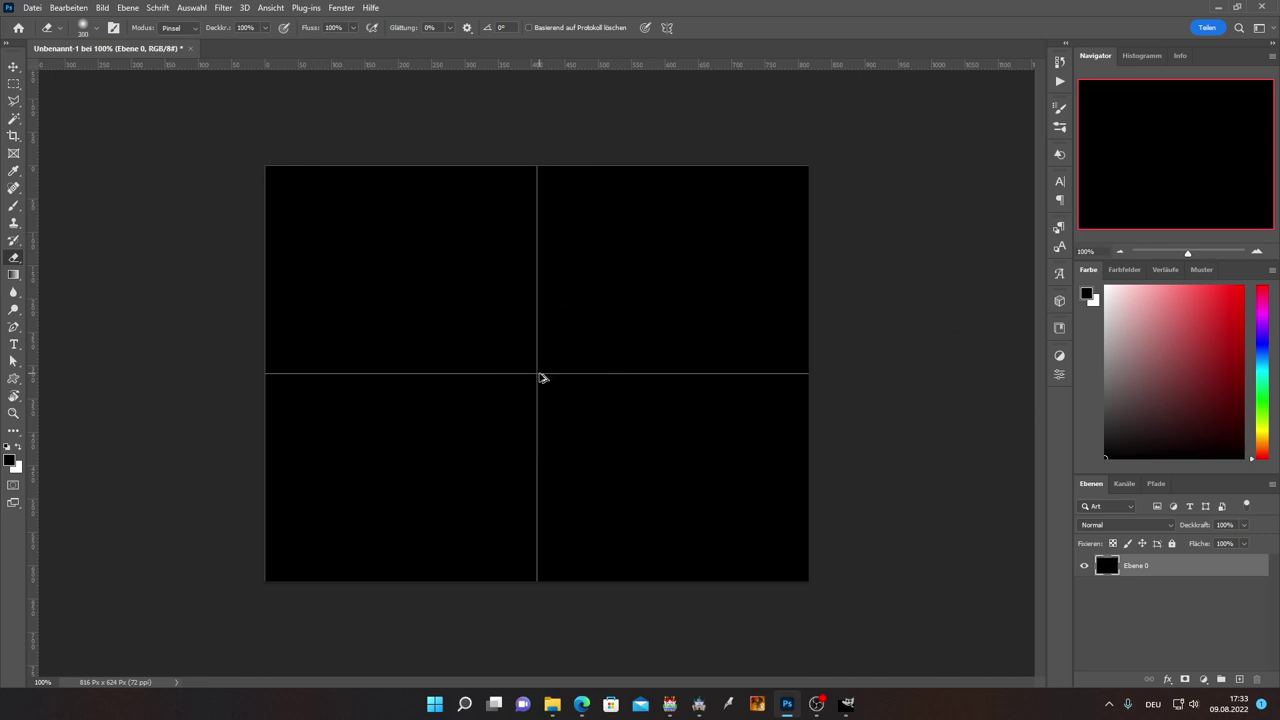
{"action": "left_click", "coordinate": [537, 375]}
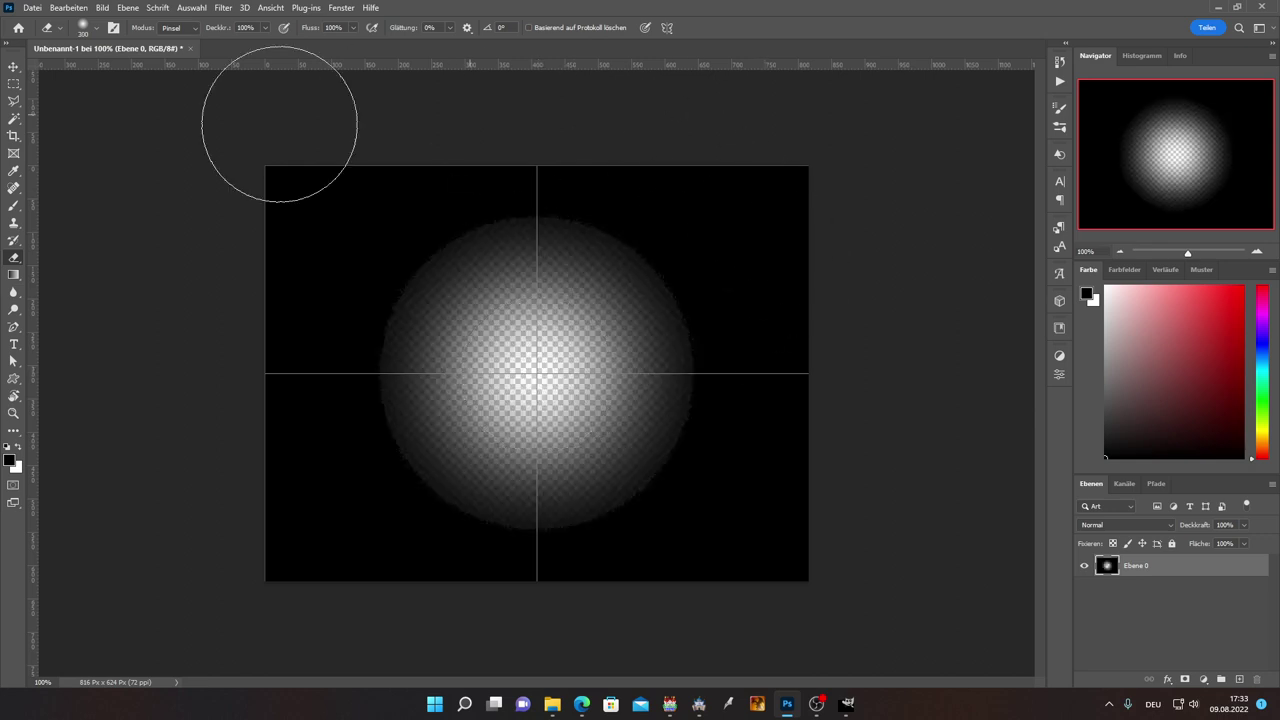
Step: Switch to the Move tool, and open and apply a free transform on the Ebene 0 layer
{"action": "left_click", "coordinate": [14, 83]}
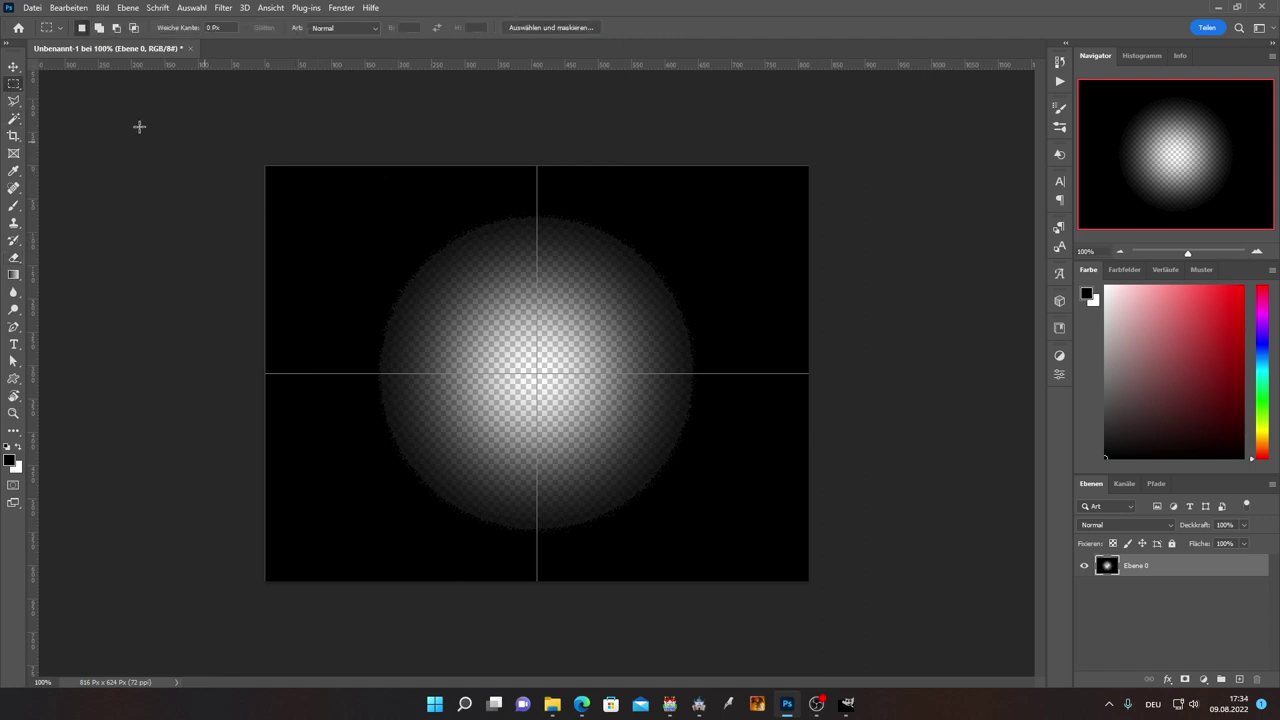
{"action": "left_click", "coordinate": [14, 67]}
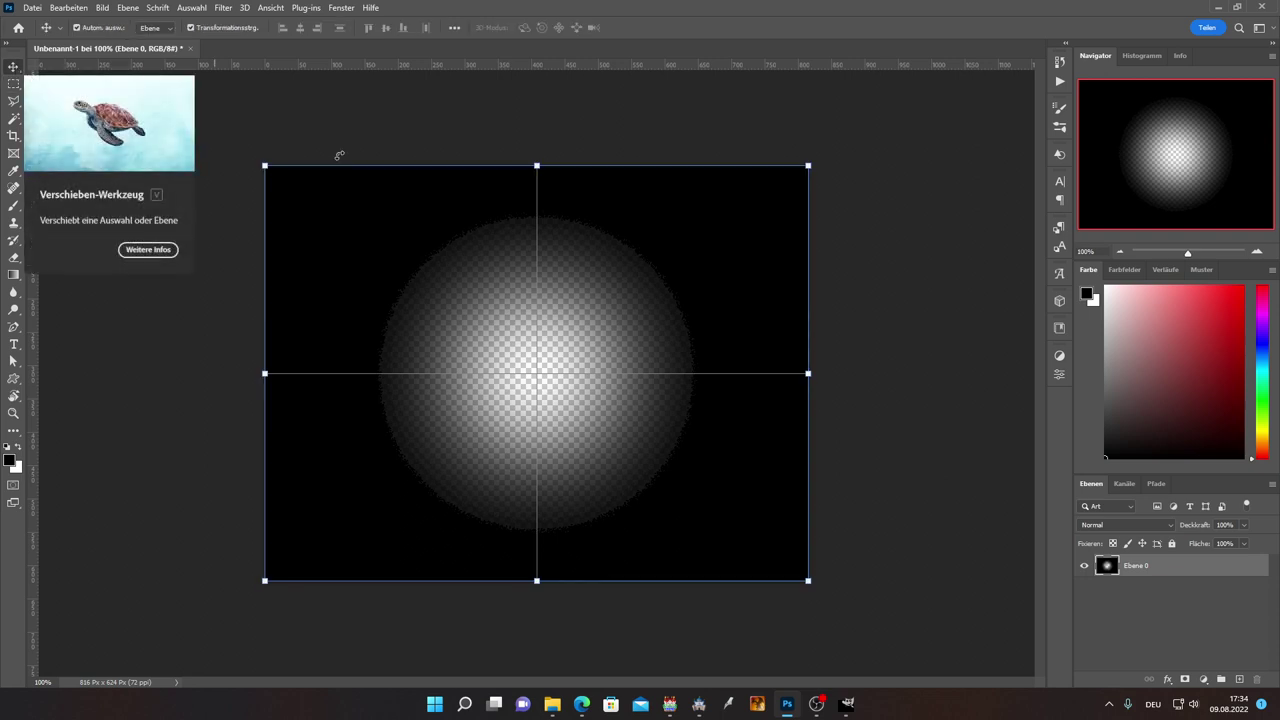
{"action": "left_click", "coordinate": [535, 165]}
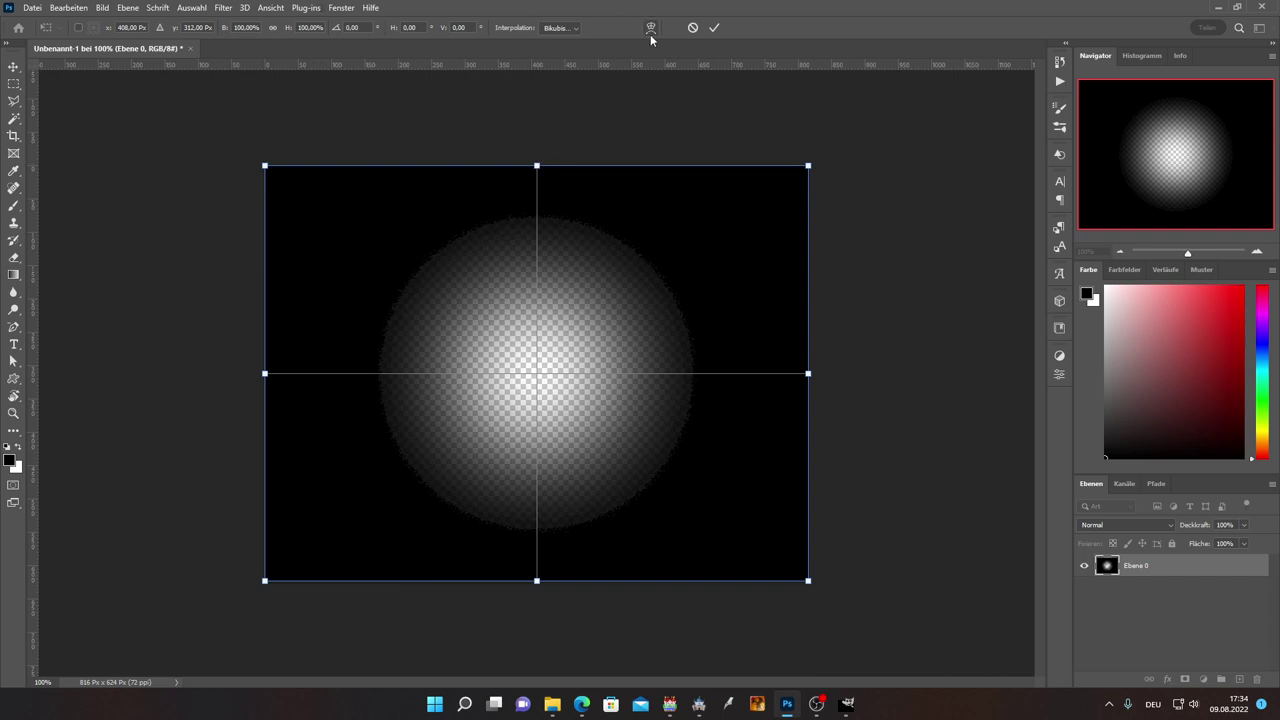
{"action": "key", "text": "Return"}
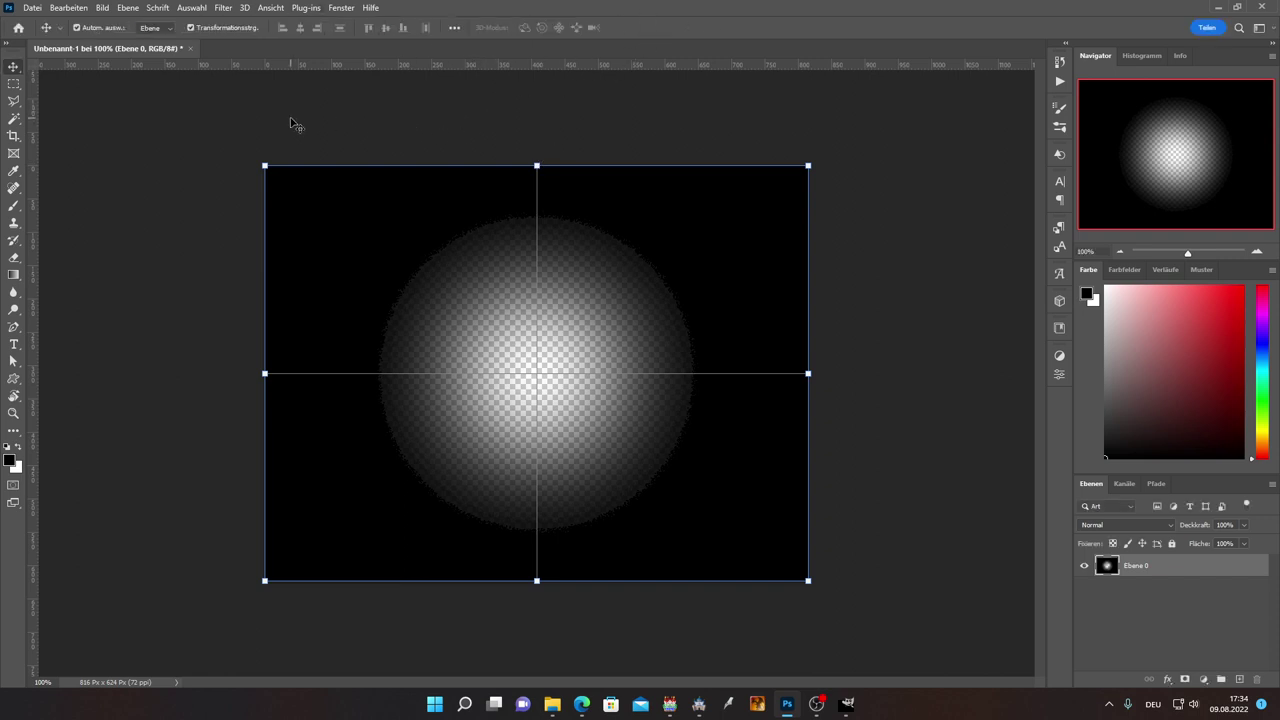
Step: Start warping Ebene 0, pulling the left edge's handles past each other to its opposite corners and the right edge's handles vertically outward
{"action": "key", "text": "ctrl+t"}
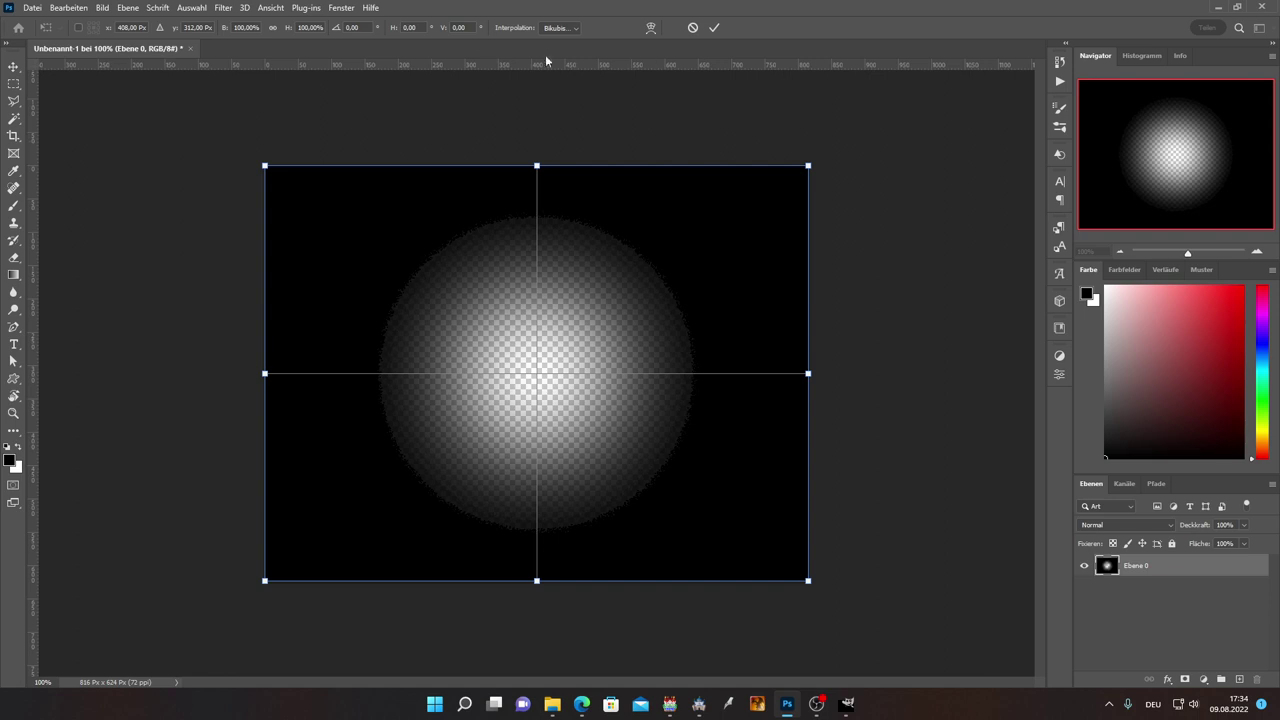
{"action": "left_click", "coordinate": [650, 28]}
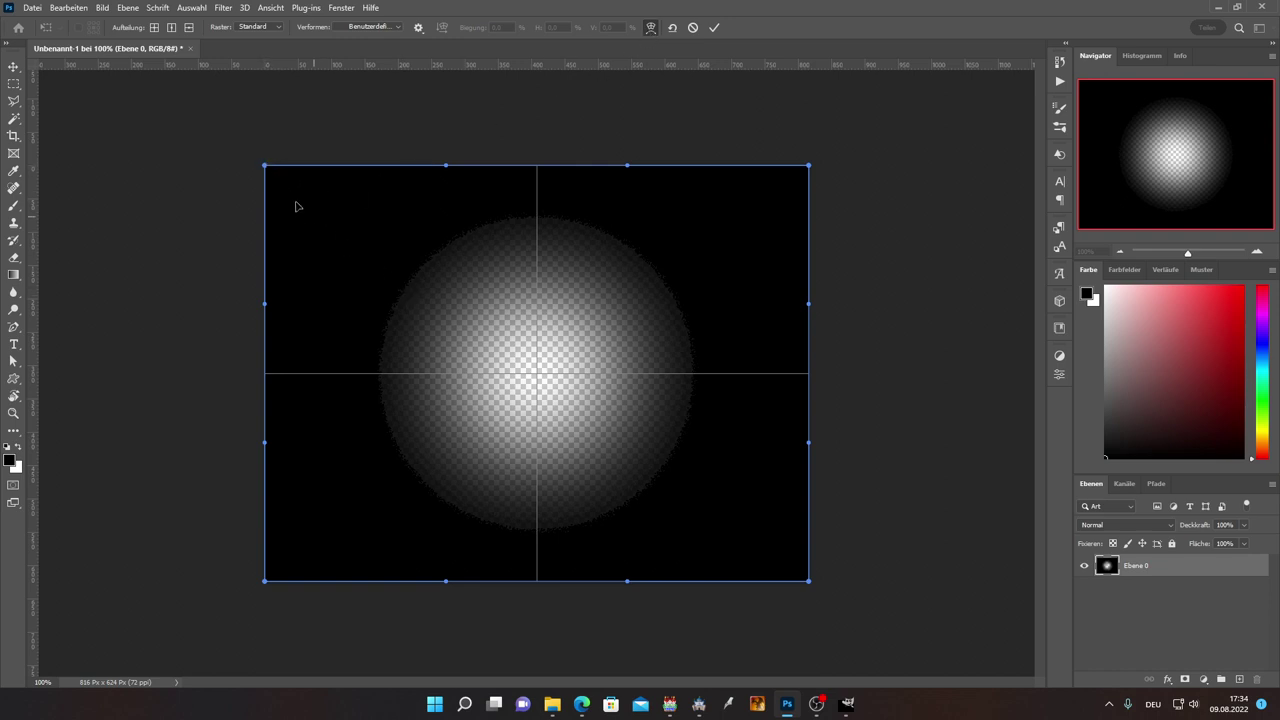
{"action": "left_click_drag", "start_coordinate": [274, 310], "coordinate": [263, 584]}
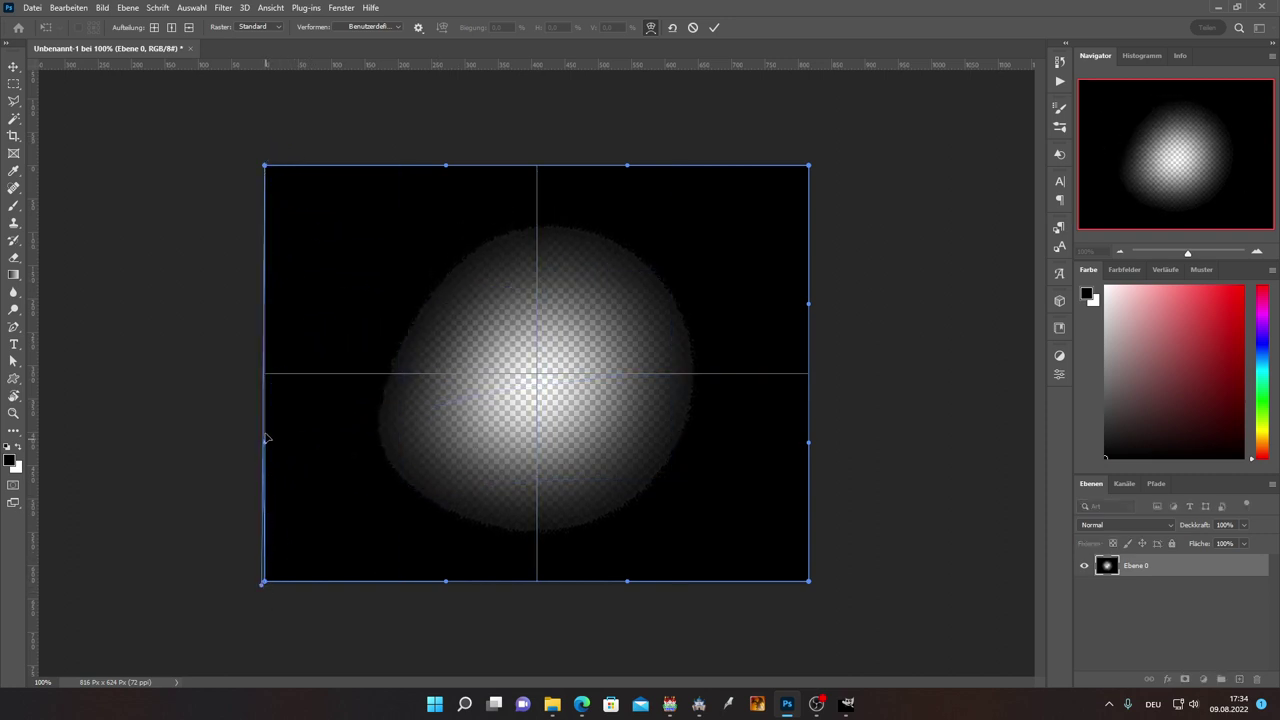
{"action": "left_click_drag", "start_coordinate": [266, 447], "coordinate": [265, 166]}
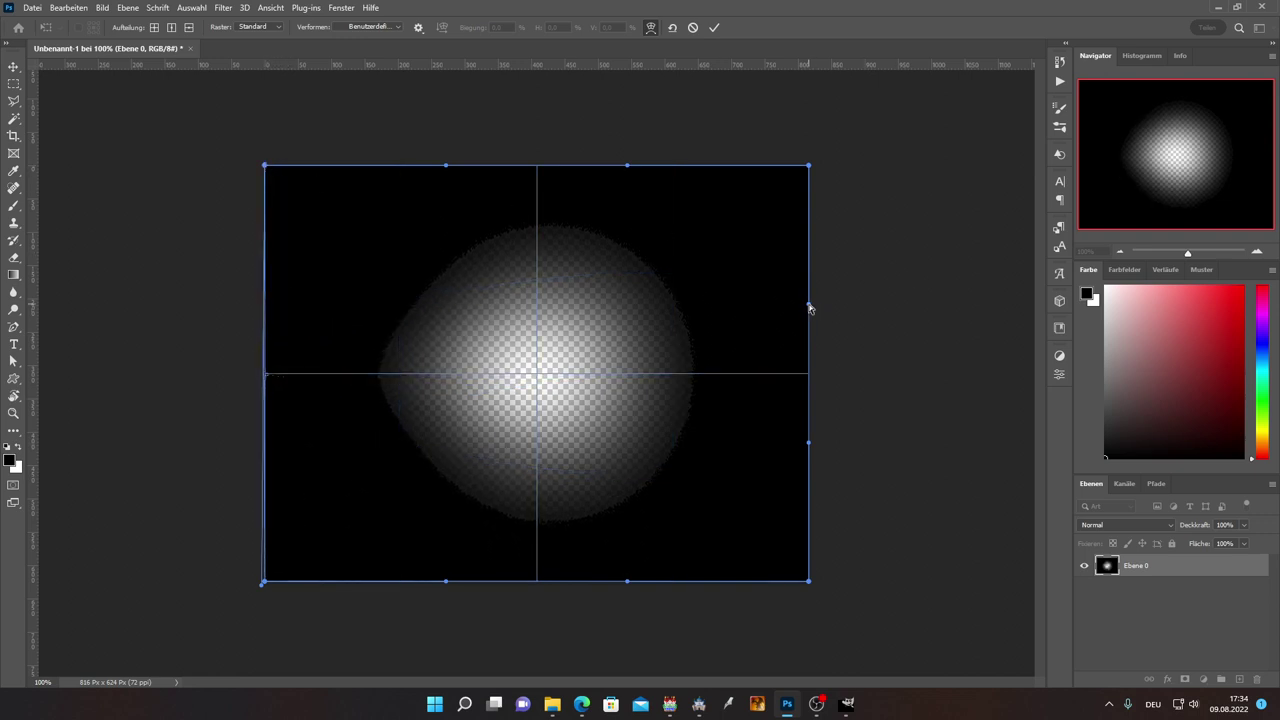
{"action": "left_click_drag", "start_coordinate": [810, 309], "coordinate": [810, 80]}
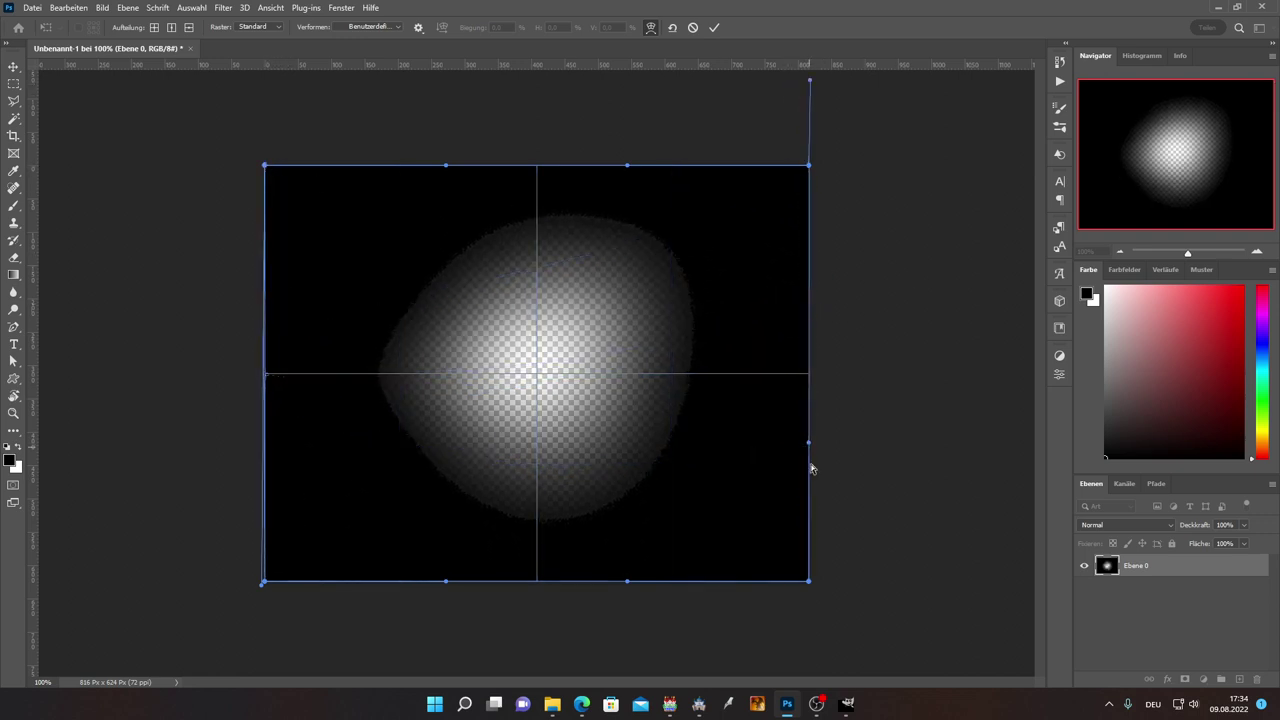
{"action": "left_click_drag", "start_coordinate": [811, 443], "coordinate": [820, 669]}
Step: Pull the warp's upper and lower curve handles towards the centre to taper the soft circular opening into a leftward-pointing cone
{"action": "left_click_drag", "start_coordinate": [619, 350], "coordinate": [658, 354]}
{"action": "mouse_move", "coordinate": [627, 168]}
{"action": "left_mouse_down"}
{"action": "mouse_move", "coordinate": [640, 206]}
{"action": "mouse_move", "coordinate": [628, 167]}
{"action": "left_mouse_up"}
{"action": "left_click_drag", "start_coordinate": [449, 170], "coordinate": [533, 428]}
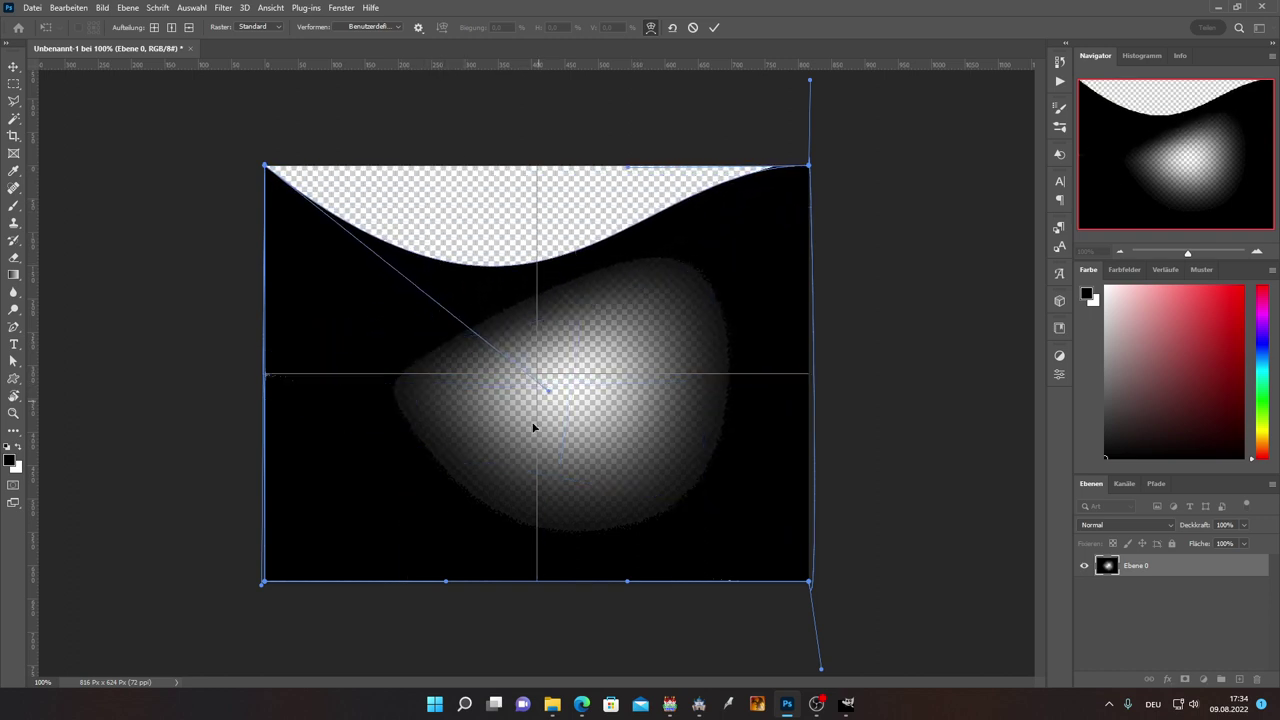
{"action": "left_click_drag", "start_coordinate": [448, 585], "coordinate": [277, 337]}
{"action": "left_click_drag", "start_coordinate": [548, 395], "coordinate": [613, 327]}
{"action": "left_click_drag", "start_coordinate": [268, 378], "coordinate": [608, 398]}
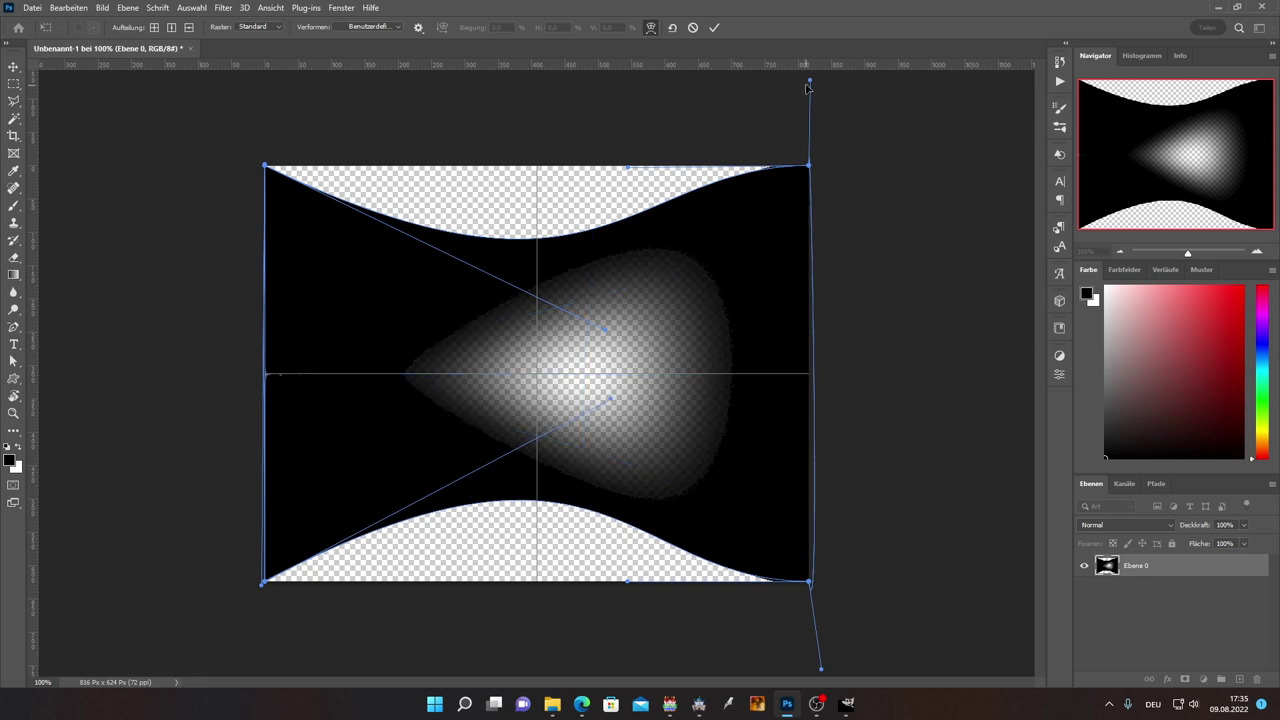
Step: Bulge the warp's right edge outward with its two corner handles, and apply the warp
{"action": "left_click_drag", "start_coordinate": [807, 86], "coordinate": [877, 139]}
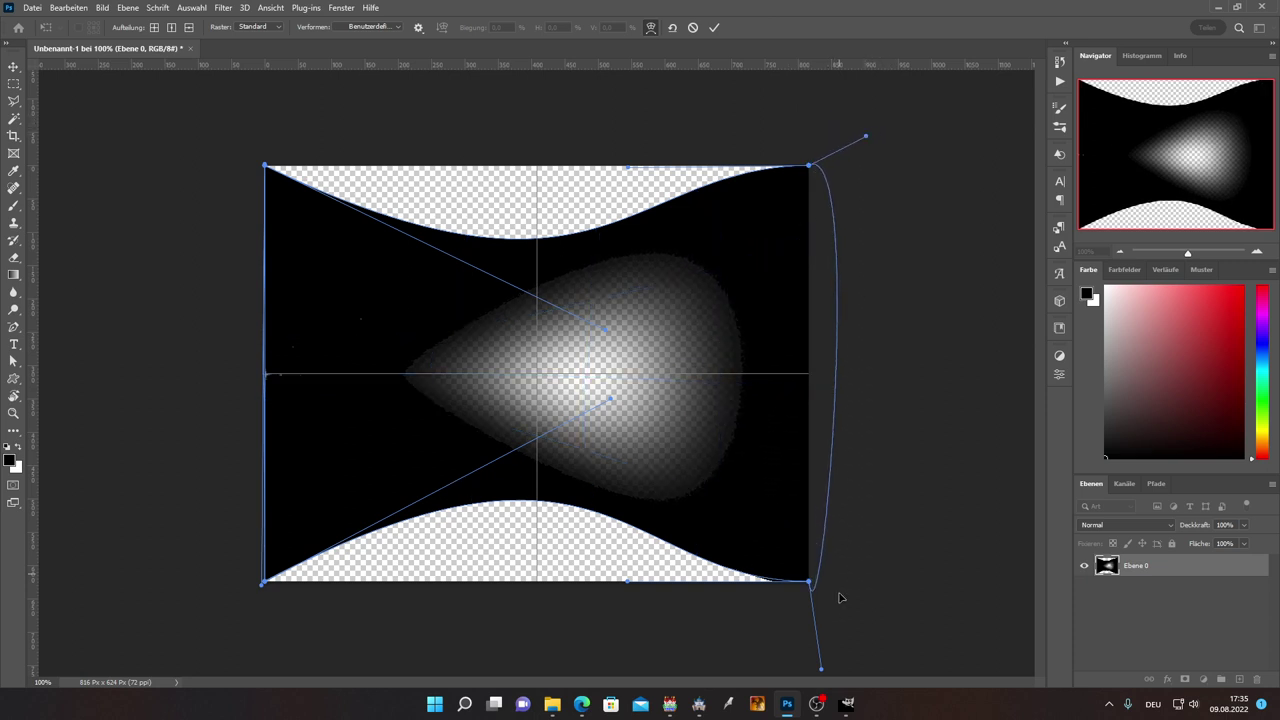
{"action": "left_click_drag", "start_coordinate": [822, 672], "coordinate": [870, 613]}
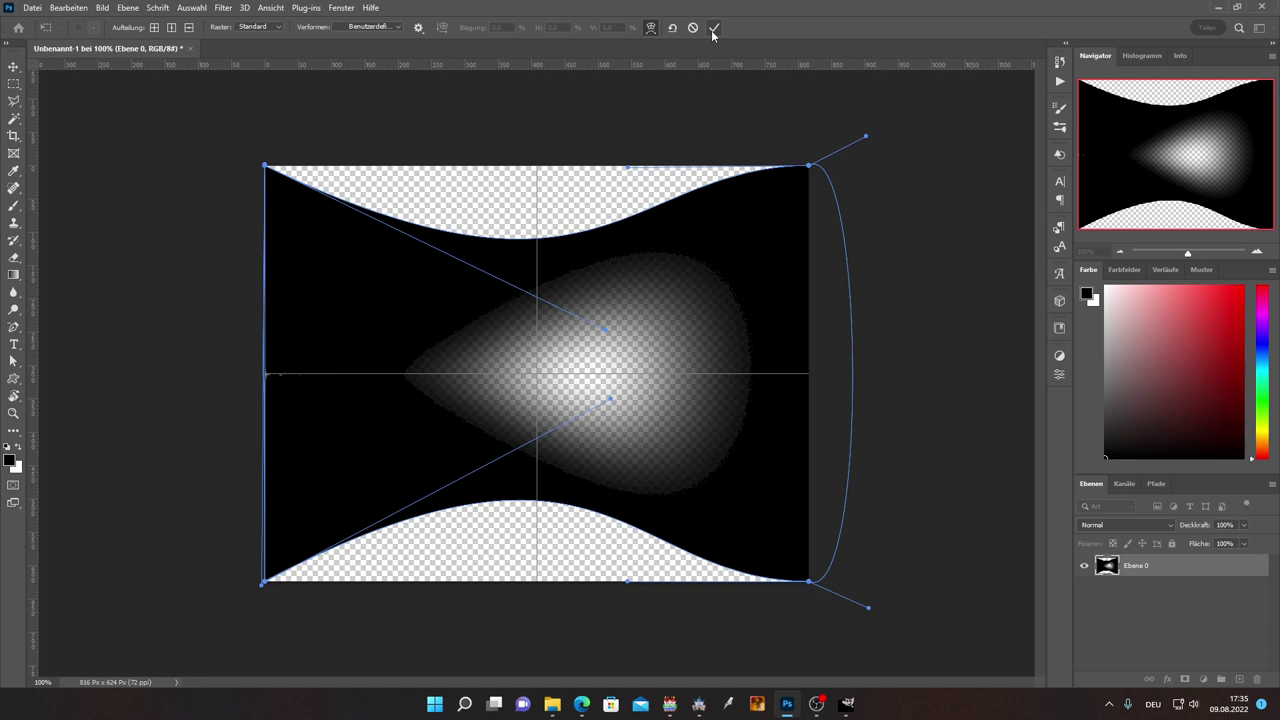
{"action": "key", "text": "Return"}
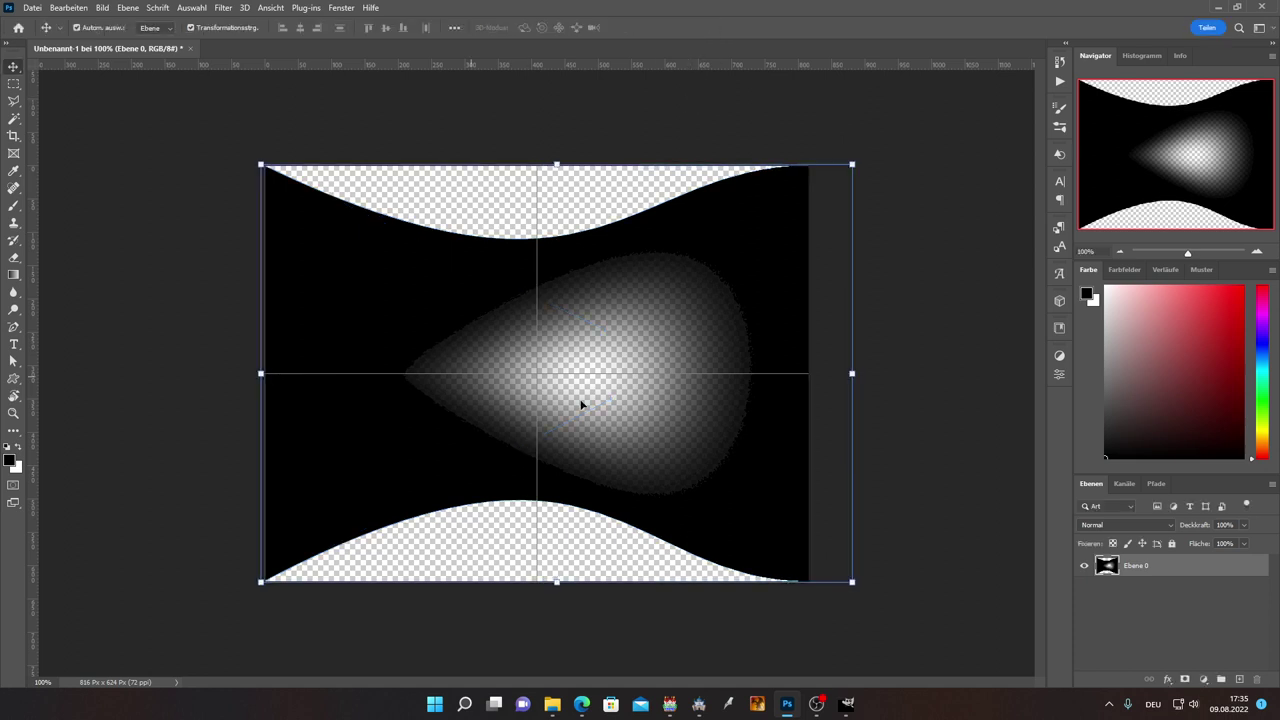
Step: Paint over the transparent gaps above and below the cone with a hard 60 px black brush at 100% opacity
{"action": "left_click", "coordinate": [14, 205]}
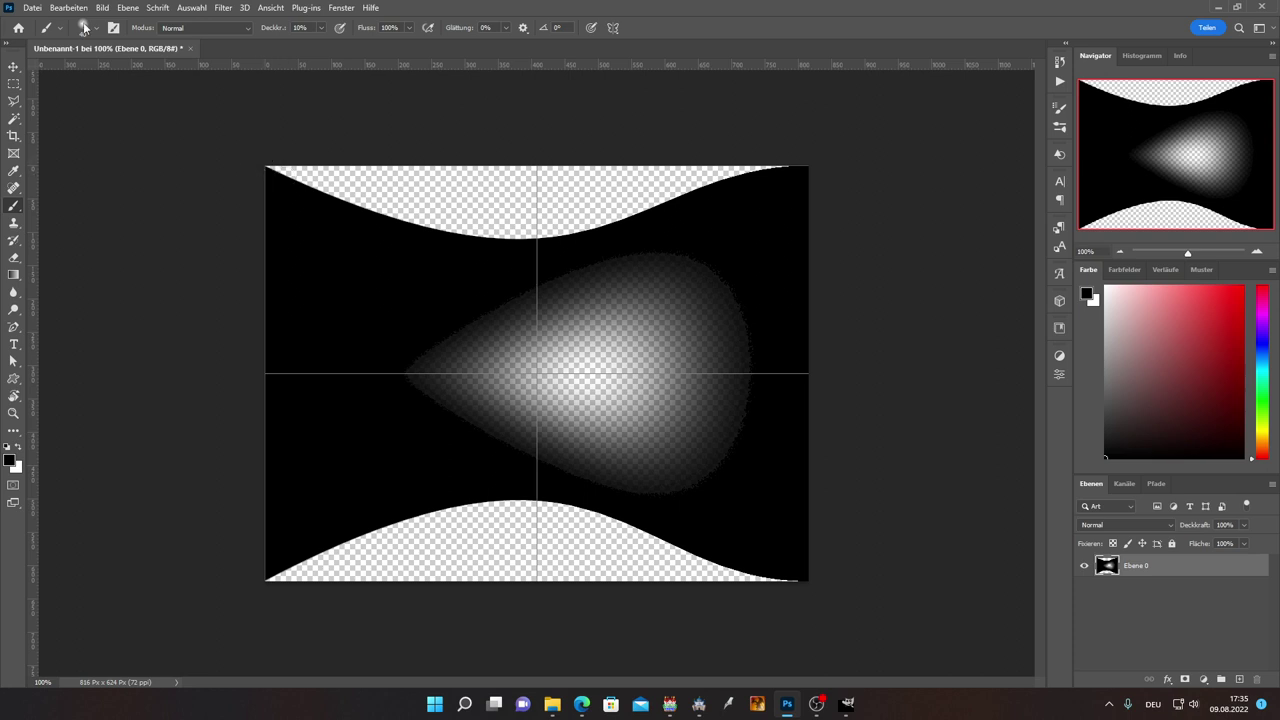
{"action": "left_click", "coordinate": [84, 28]}
{"action": "key", "text": "Return"}
{"action": "mouse_move", "coordinate": [330, 198]}
{"action": "left_mouse_down"}
{"action": "mouse_move", "coordinate": [395, 208]}
{"action": "mouse_move", "coordinate": [370, 204]}
{"action": "left_mouse_up"}
{"action": "left_click_drag", "start_coordinate": [268, 30], "coordinate": [300, 30]}
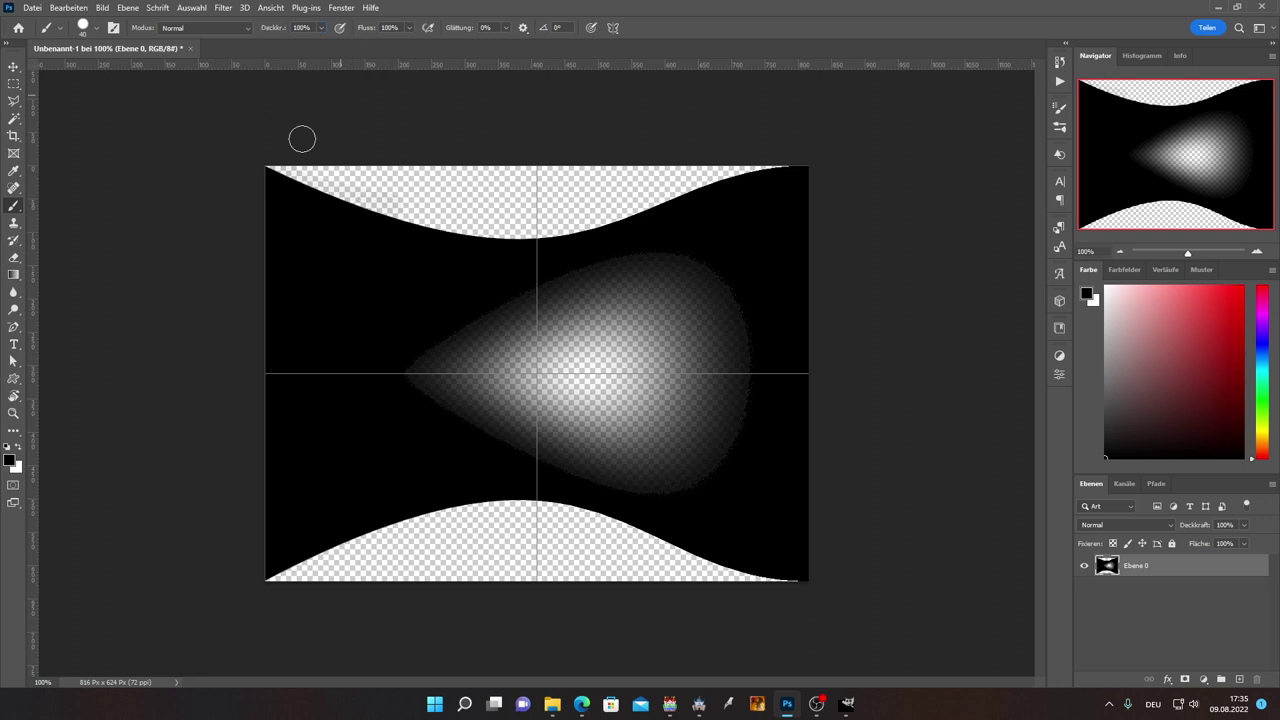
{"action": "mouse_move", "coordinate": [245, 155]}
{"action": "left_mouse_down"}
{"action": "mouse_move", "coordinate": [451, 229]}
{"action": "mouse_move", "coordinate": [568, 228]}
{"action": "mouse_move", "coordinate": [794, 154]}
{"action": "mouse_move", "coordinate": [431, 199]}
{"action": "mouse_move", "coordinate": [277, 169]}
{"action": "left_mouse_up"}
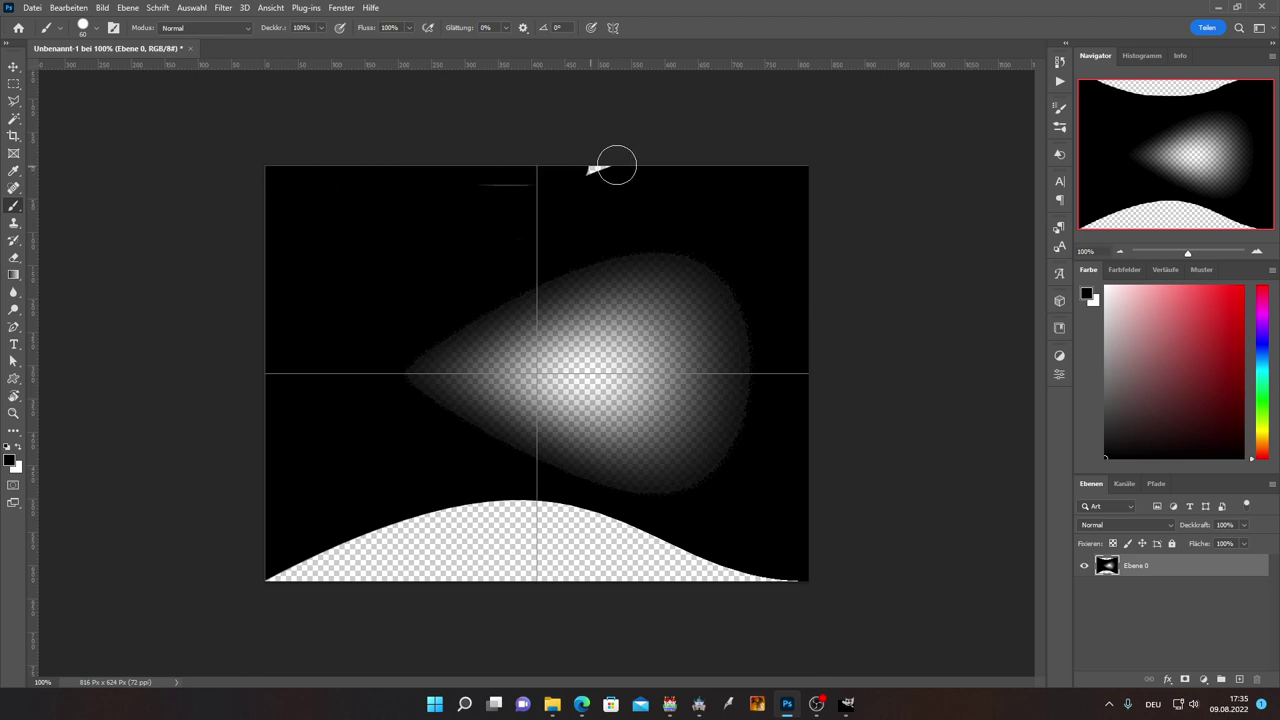
{"action": "mouse_move", "coordinate": [247, 562]}
{"action": "left_mouse_down"}
{"action": "mouse_move", "coordinate": [410, 522]}
{"action": "mouse_move", "coordinate": [526, 512]}
{"action": "mouse_move", "coordinate": [798, 578]}
{"action": "mouse_move", "coordinate": [635, 584]}
{"action": "mouse_move", "coordinate": [227, 560]}
{"action": "mouse_move", "coordinate": [549, 546]}
{"action": "mouse_move", "coordinate": [686, 563]}
{"action": "left_mouse_up"}
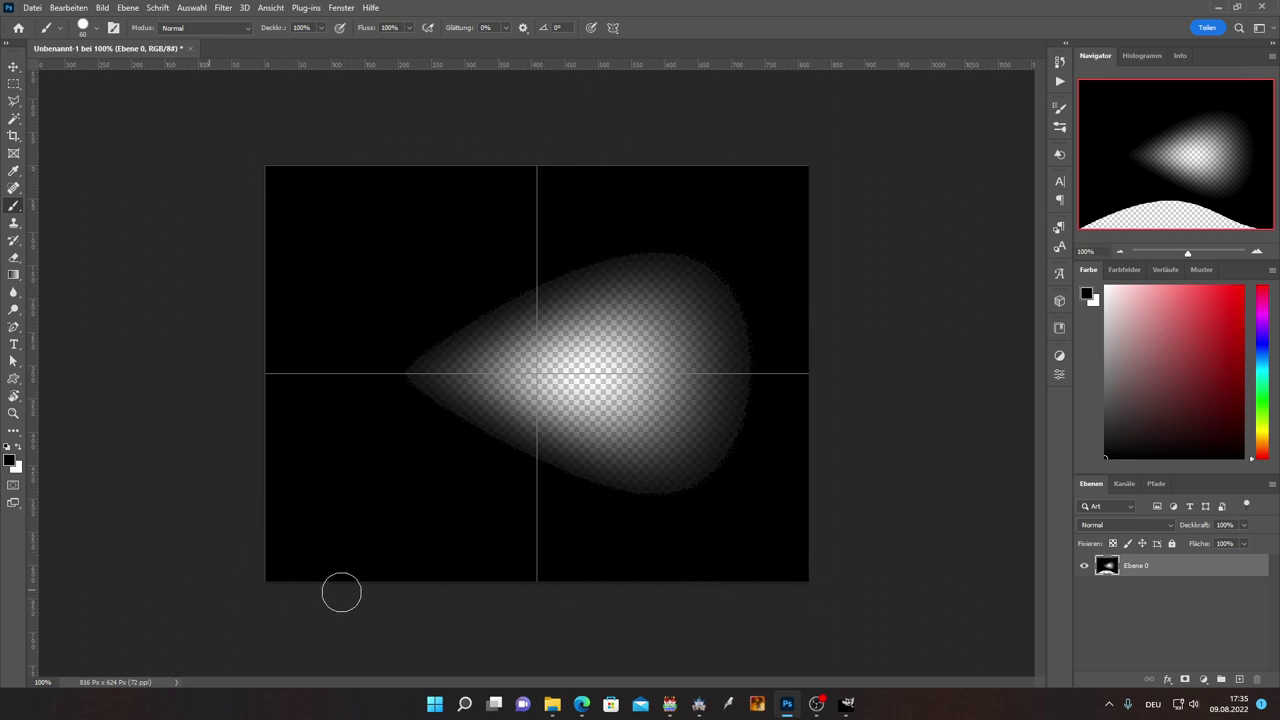
Step: Scale Ebene 0 proportionally to about 72.6%, shift it right with the cone centred on the horizontal guide, and apply the transform
{"action": "left_click", "coordinate": [15, 86]}
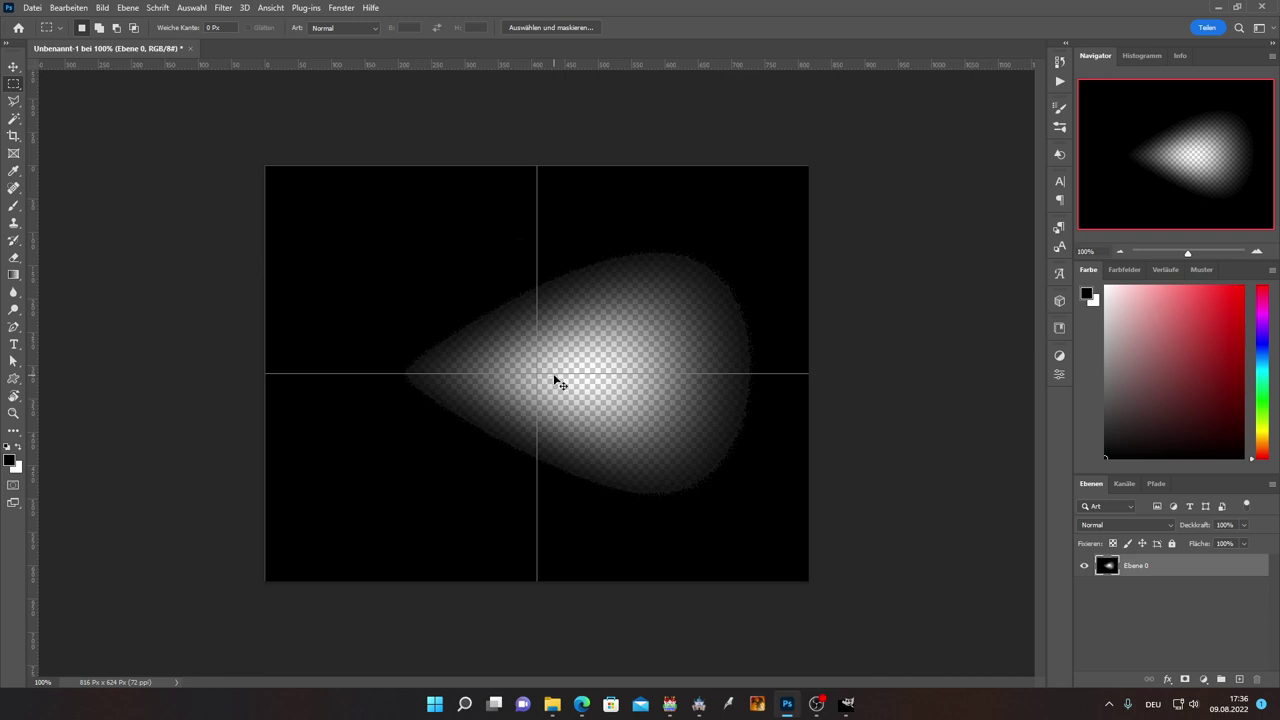
{"action": "key", "text": "ctrl+t"}
{"action": "left_click_drag", "start_coordinate": [850, 133], "coordinate": [798, 166]}
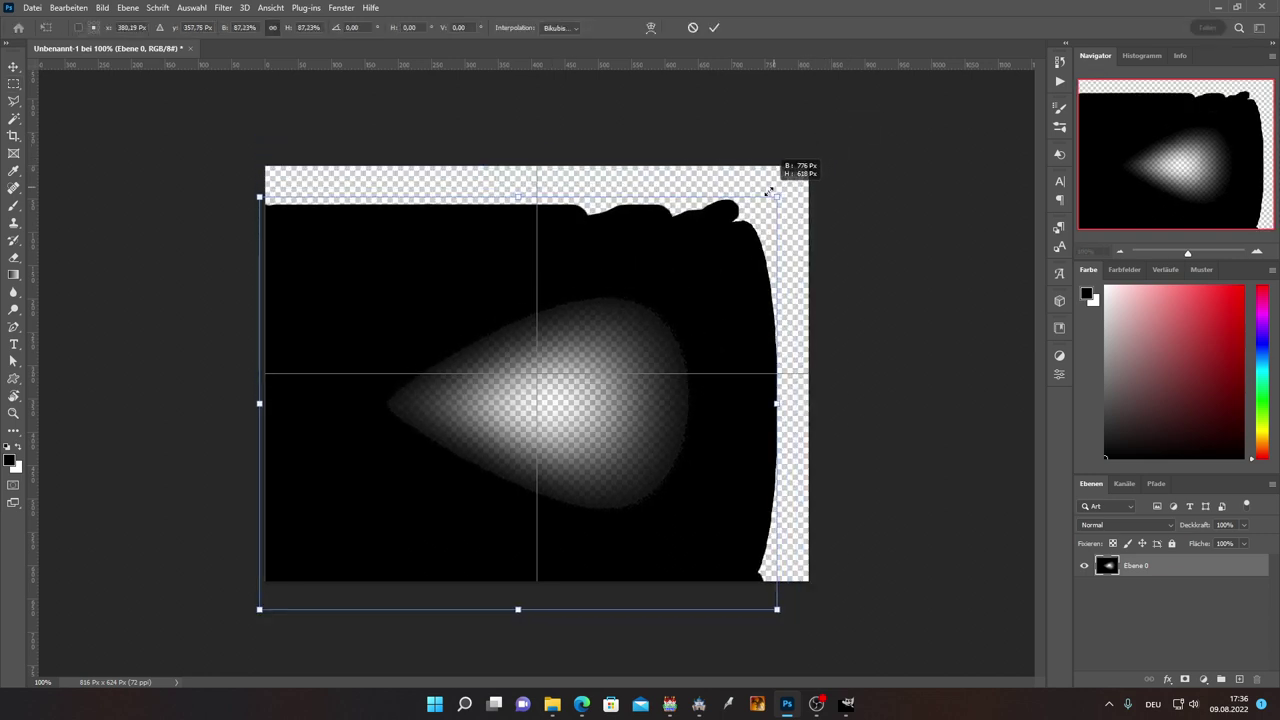
{"action": "left_click_drag", "start_coordinate": [524, 420], "coordinate": [729, 356]}
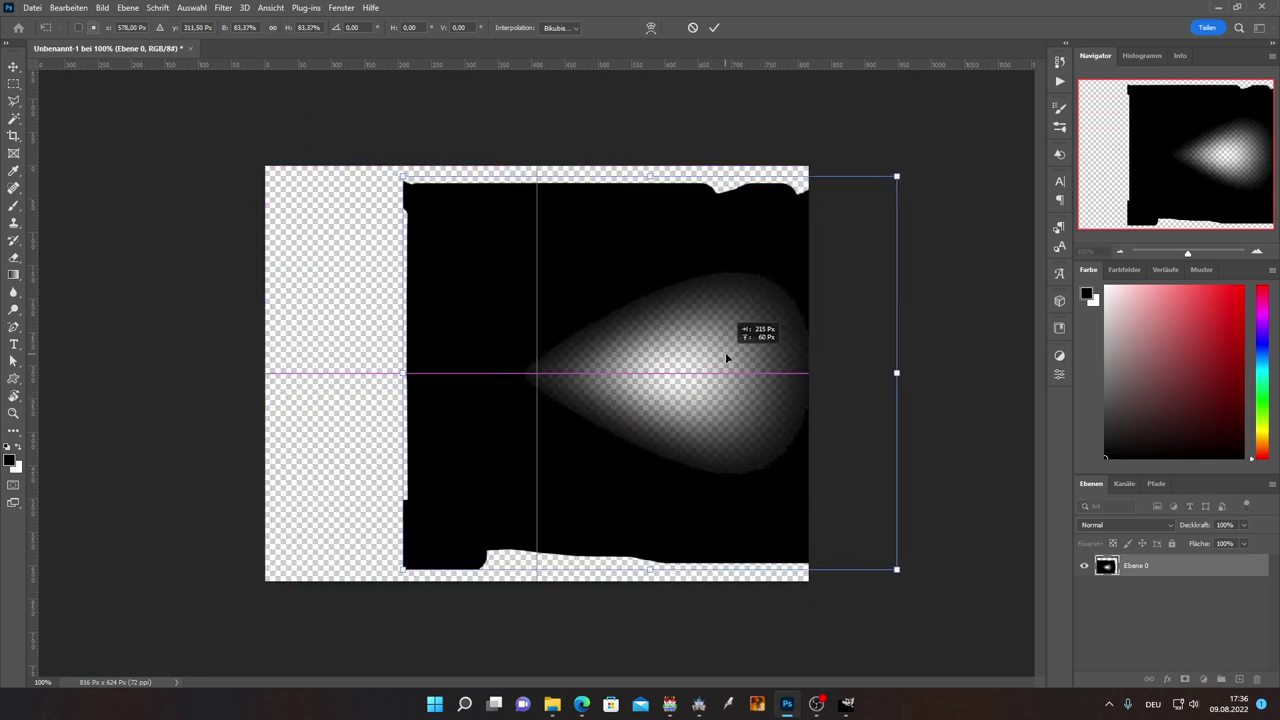
{"action": "left_click_drag", "start_coordinate": [896, 176], "coordinate": [848, 211]}
{"action": "left_click_drag", "start_coordinate": [686, 394], "coordinate": [698, 380]}
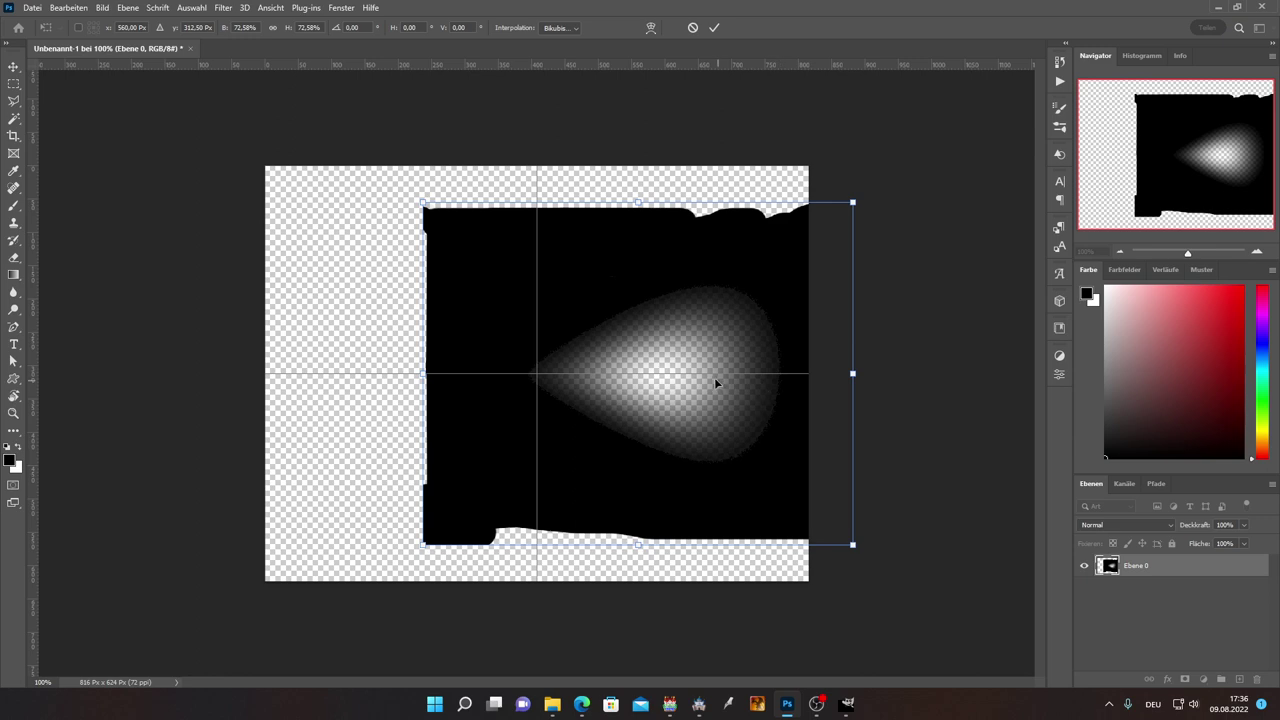
{"action": "key", "text": "Return"}
Step: Select the canvas area to the left, above and below the cone with combined rectangles, fill it with black, and deselect
{"action": "key", "text": "m"}
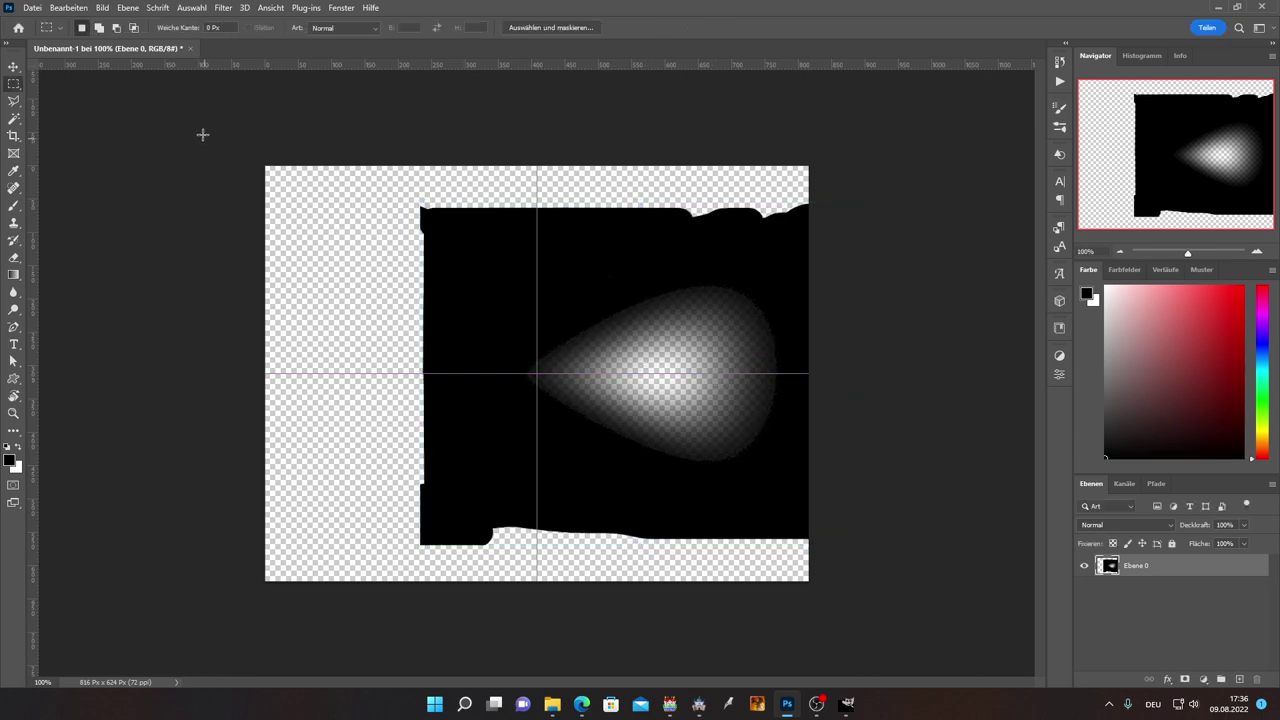
{"action": "left_click_drag", "start_coordinate": [202, 134], "coordinate": [443, 666]}
{"action": "left_click", "coordinate": [100, 28]}
{"action": "left_click_drag", "start_coordinate": [334, 598], "coordinate": [944, 660]}
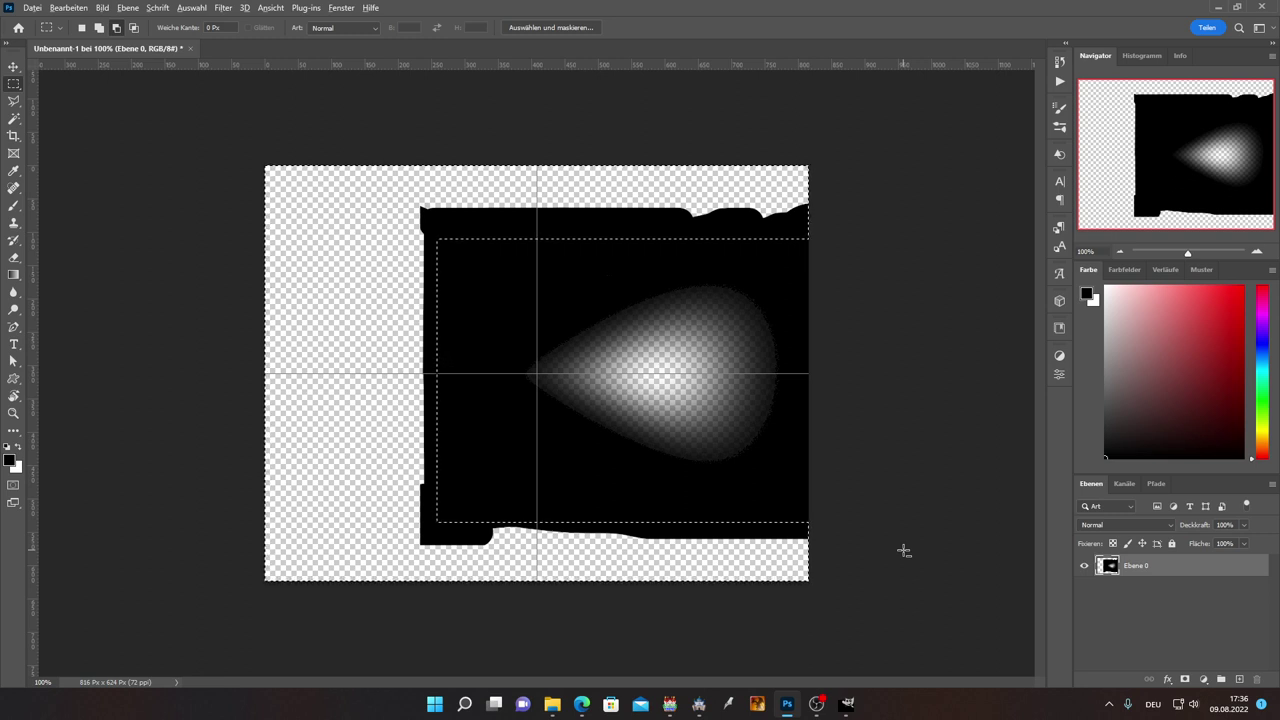
{"action": "key", "text": "alt+BackSpace"}
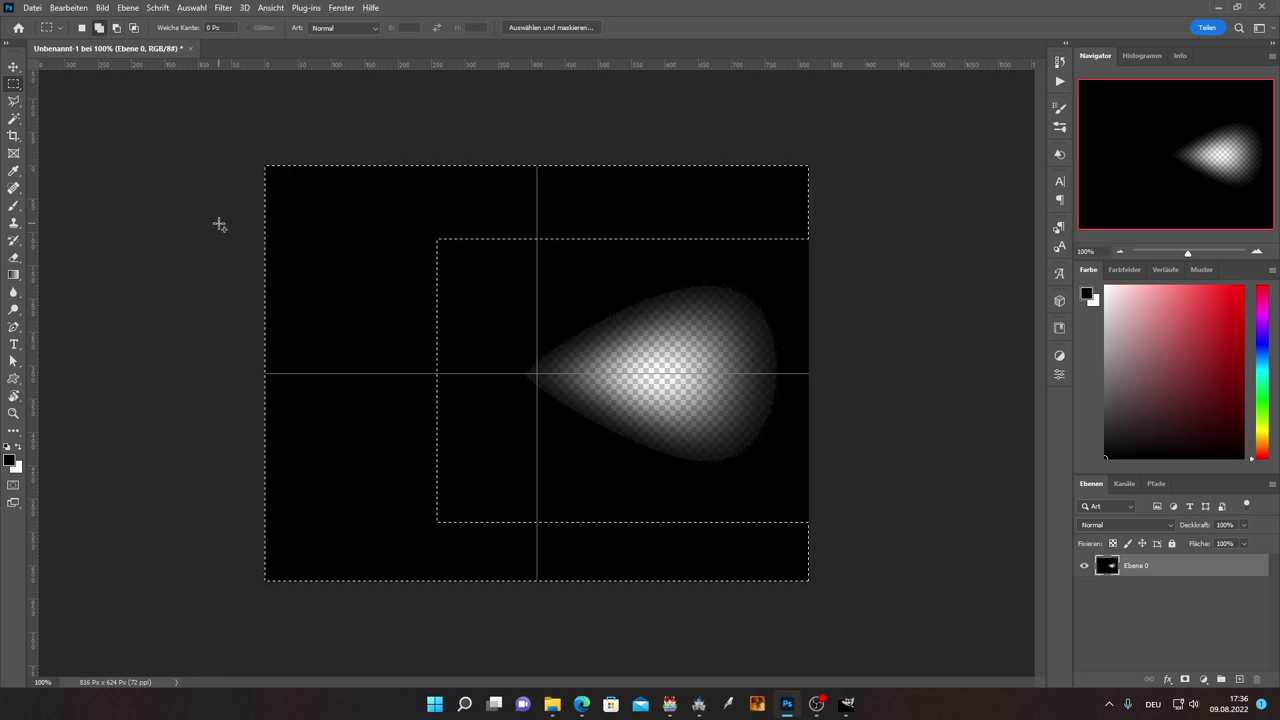
{"action": "key", "text": "ctrl+d"}
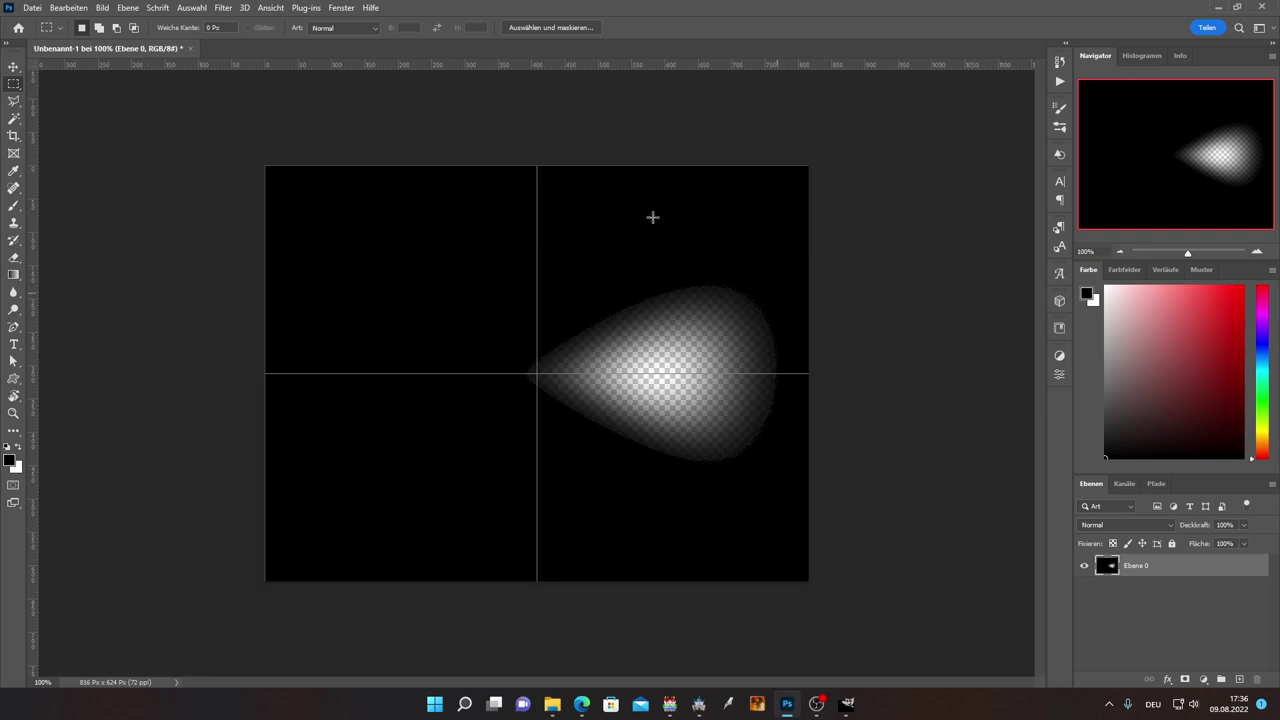
Step: Nudge Ebene 0 left with the Move tool until the cone's tip lies just left of the vertical guide
{"action": "left_click", "coordinate": [13, 66]}
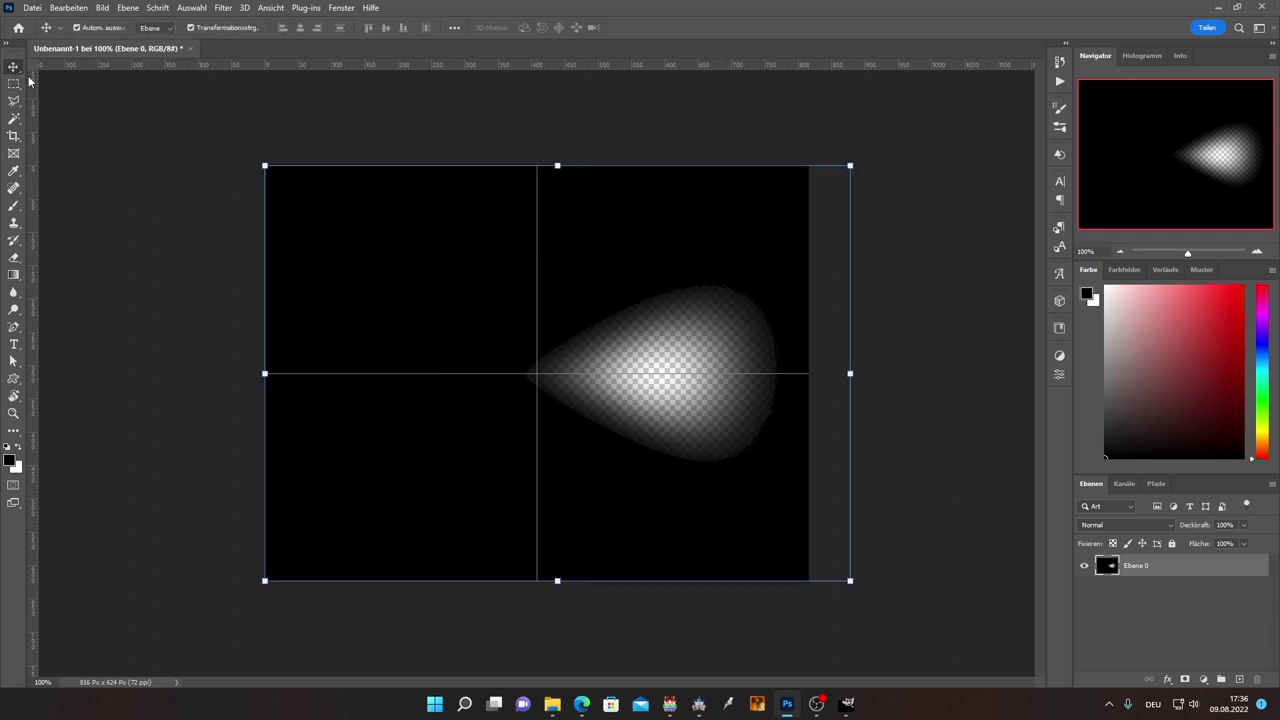
{"action": "key", "text": "Left"}
{"action": "key", "text": "Left"}
{"action": "key", "text": "Left"}
{"action": "key", "text": "Left"}
{"action": "key", "text": "Left"}
{"action": "key", "text": "Left"}
{"action": "key", "text": "Left"}
{"action": "key", "text": "Left"}
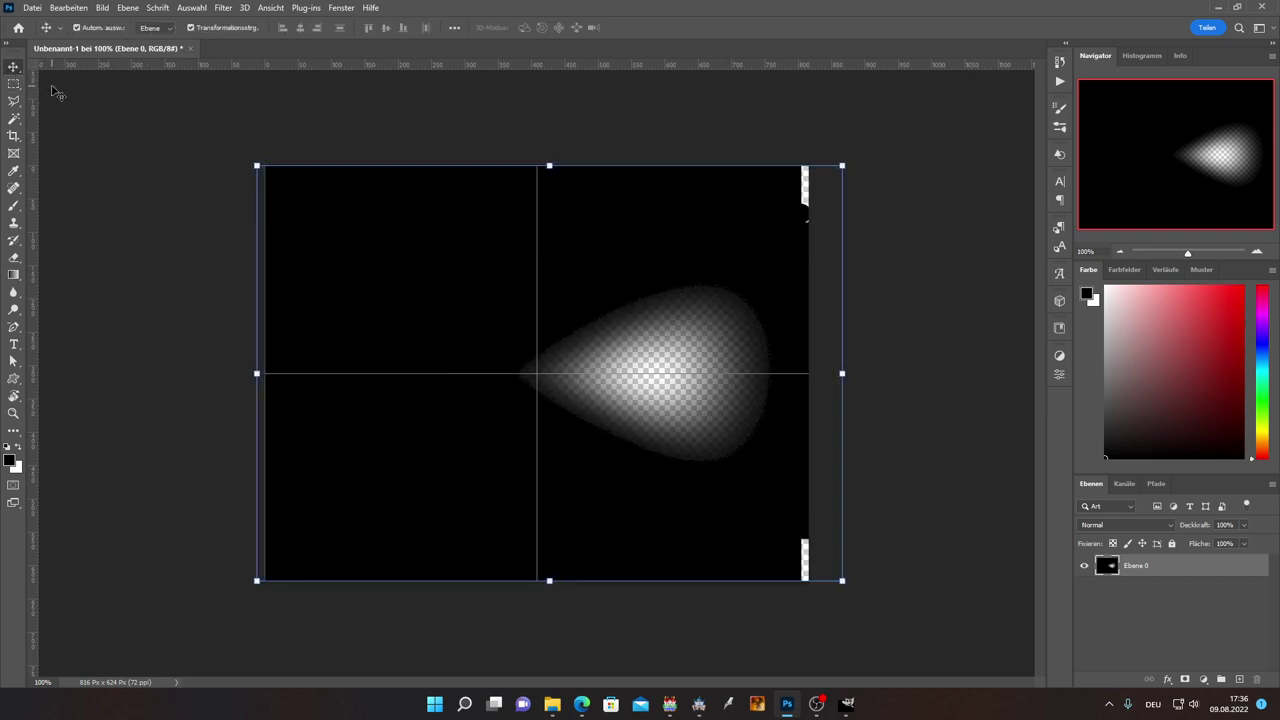
{"action": "key", "text": "Left"}
{"action": "key", "text": "Left"}
{"action": "key", "text": "Left"}
{"action": "key", "text": "Left"}
{"action": "key", "text": "Left"}
{"action": "key", "text": "Left"}
{"action": "key", "text": "Left"}
{"action": "key", "text": "Left"}
{"action": "key", "text": "Left"}
{"action": "key", "text": "Left"}
{"action": "key", "text": "Left"}
{"action": "key", "text": "Left"}
{"action": "key", "text": "Left"}
{"action": "key", "text": "Left"}
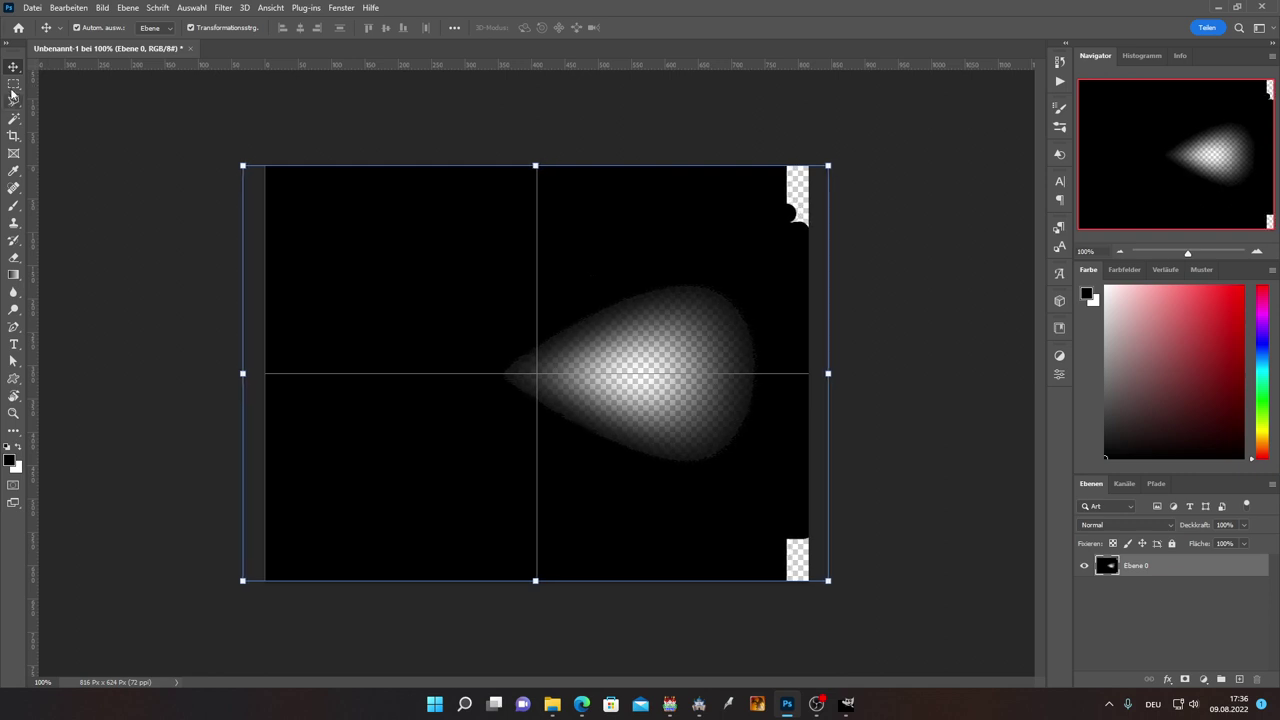
Step: Double the canvas size to 1632 x 1248 pixels, keeping the anchor centred
{"action": "left_click", "coordinate": [13, 88]}
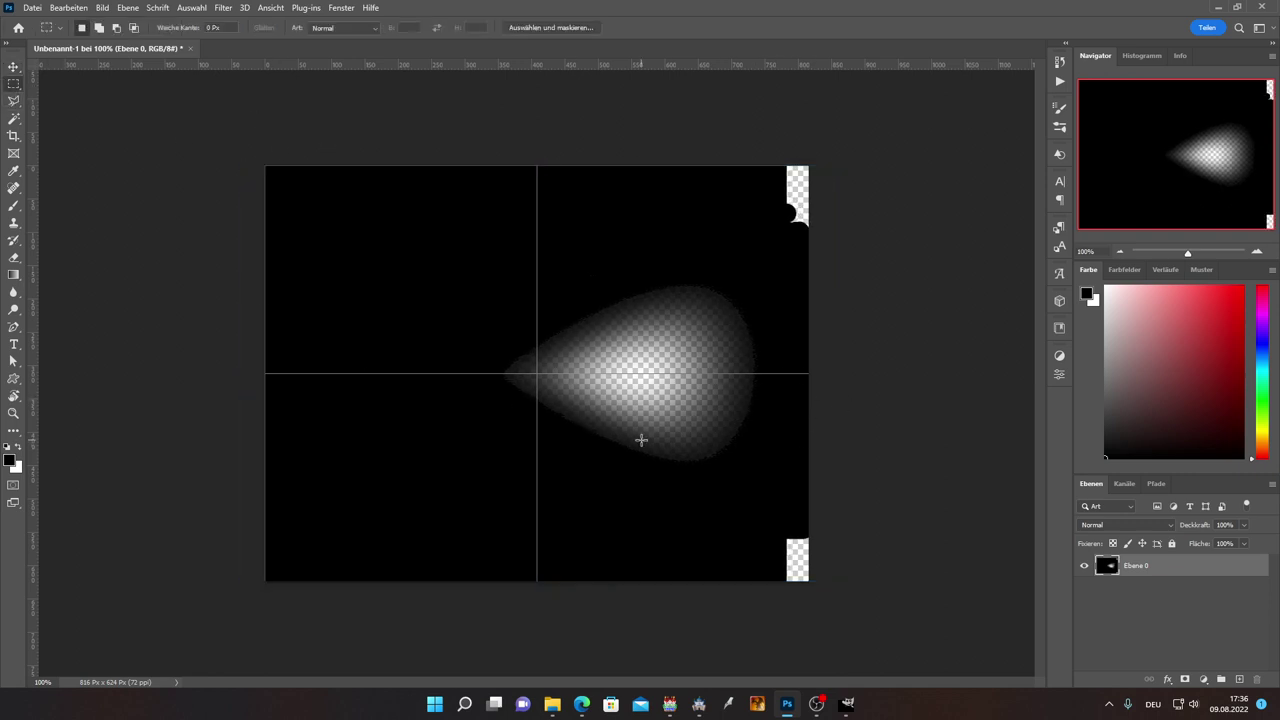
{"action": "left_click", "coordinate": [102, 7]}
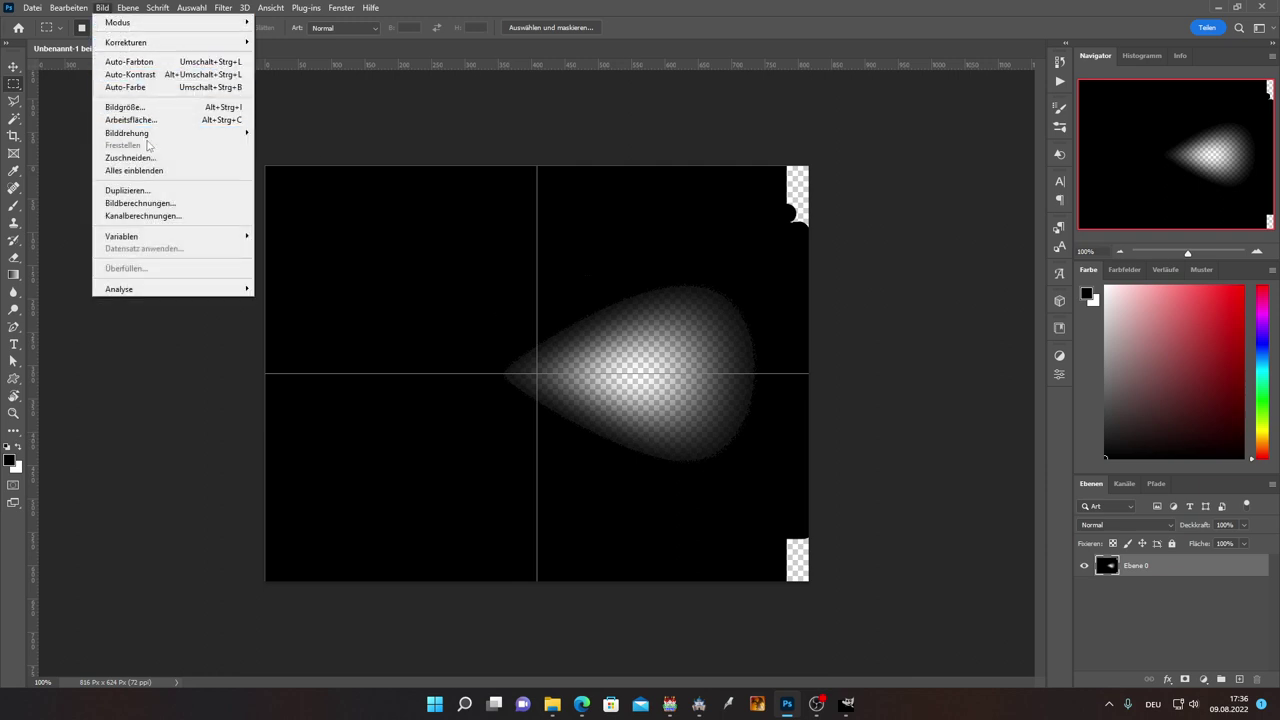
{"action": "left_click", "coordinate": [155, 120]}
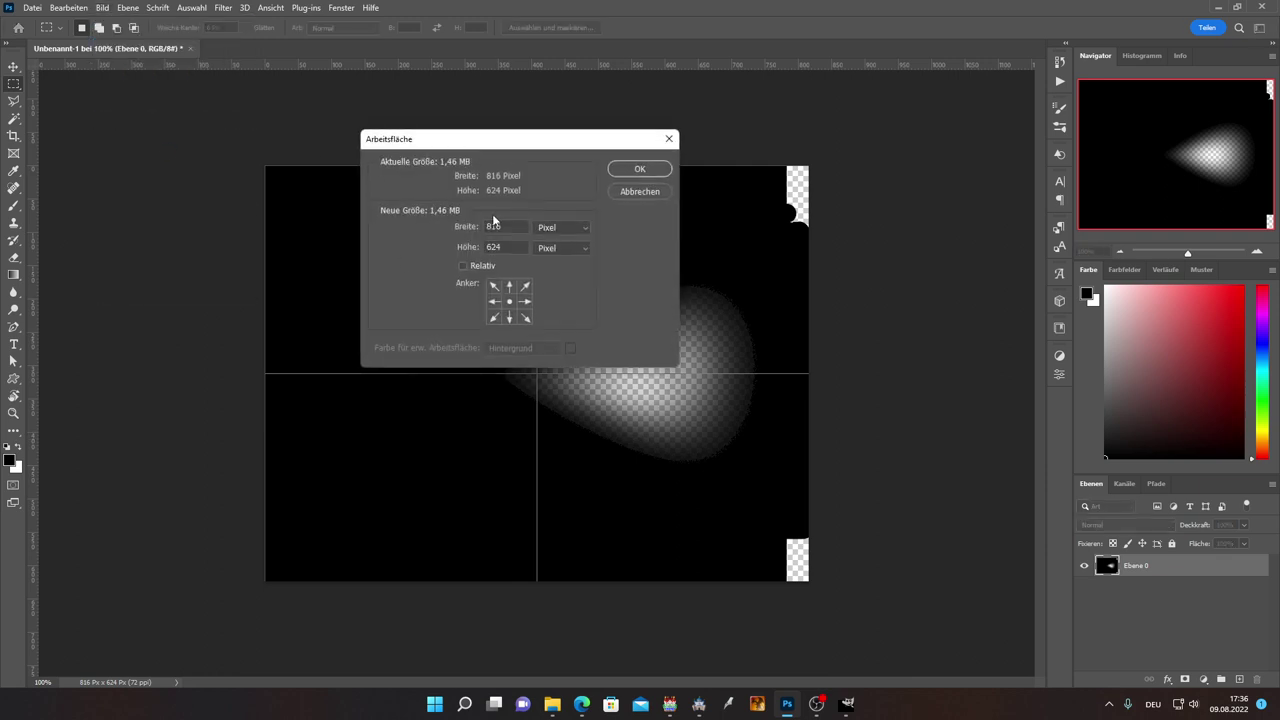
{"action": "left_click", "coordinate": [507, 227]}
{"action": "type", "text": "*2"}
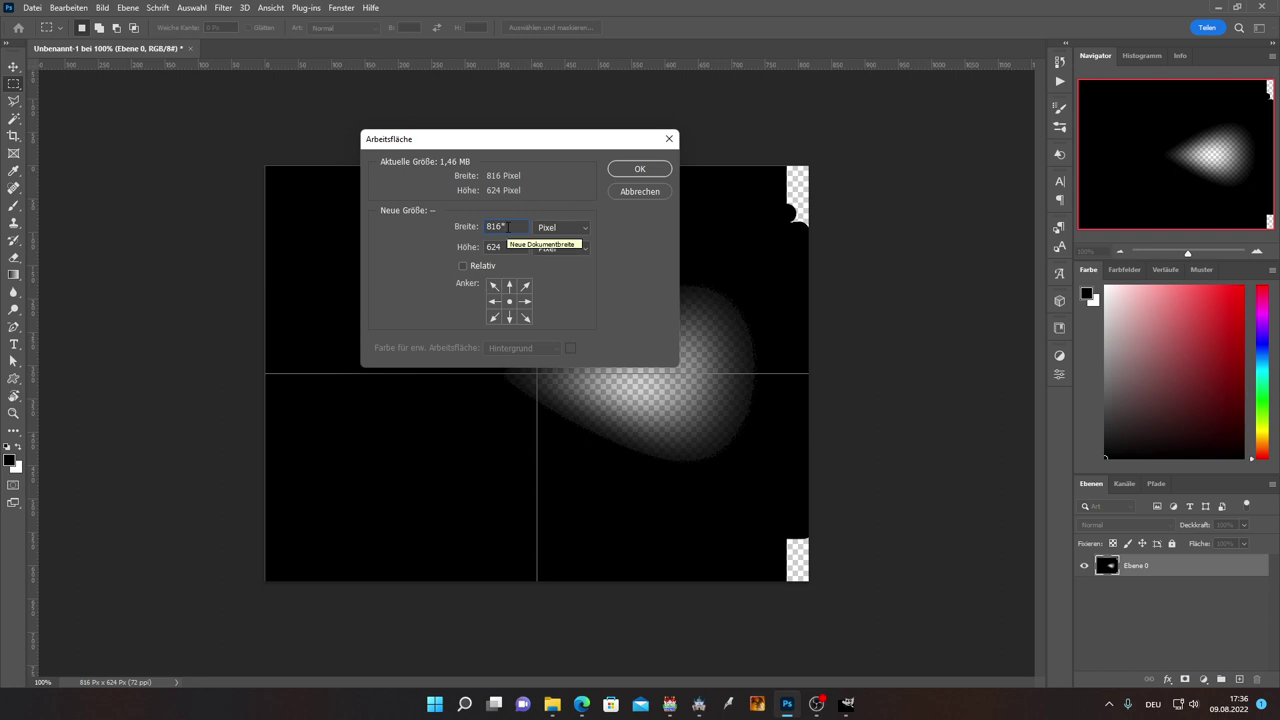
{"action": "left_click", "coordinate": [512, 248]}
{"action": "type", "text": "*2"}
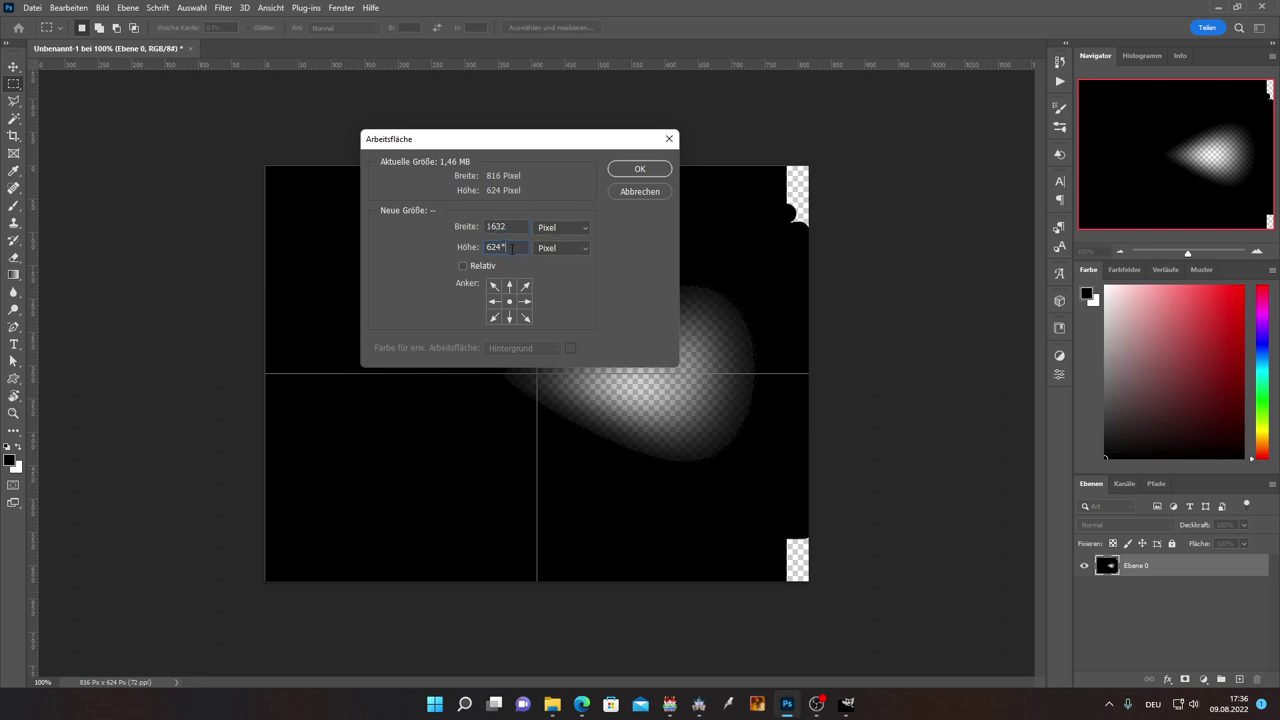
{"action": "left_click", "coordinate": [510, 228]}
{"action": "left_click", "coordinate": [634, 174]}
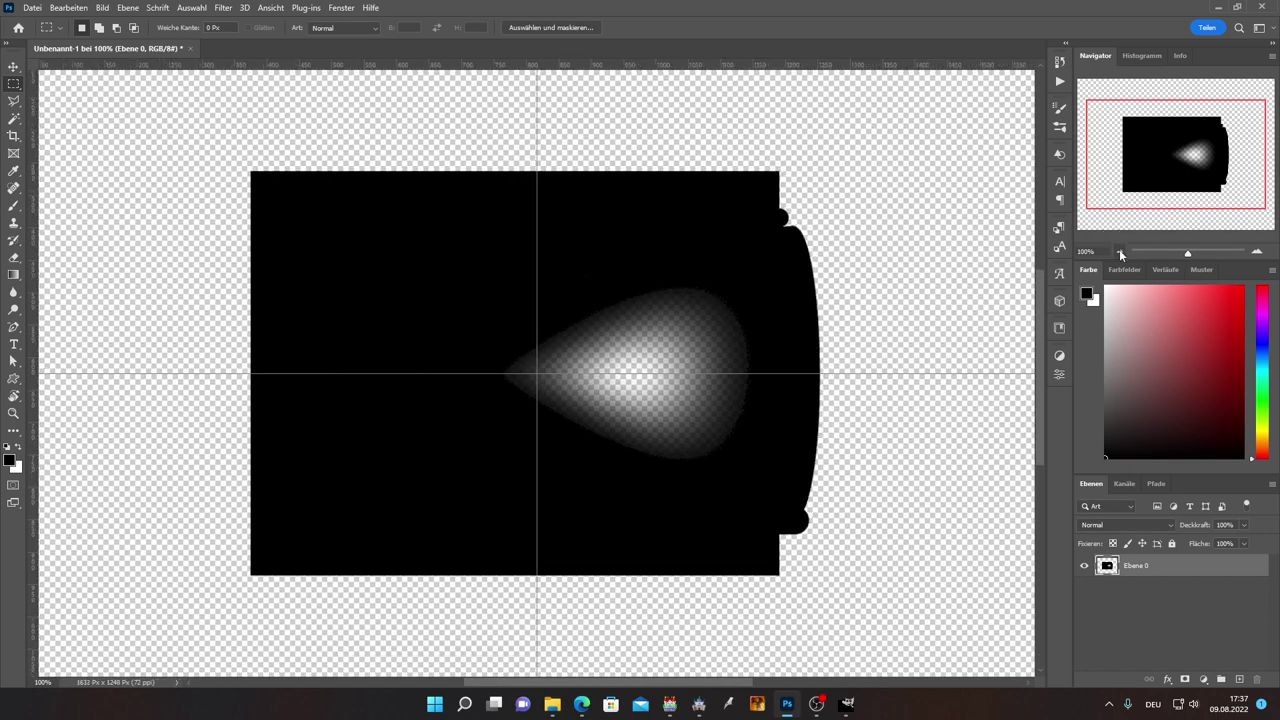
Step: Select the whole border area around the cone with combined rectangles and fill it with black
{"action": "left_click", "coordinate": [1119, 250]}
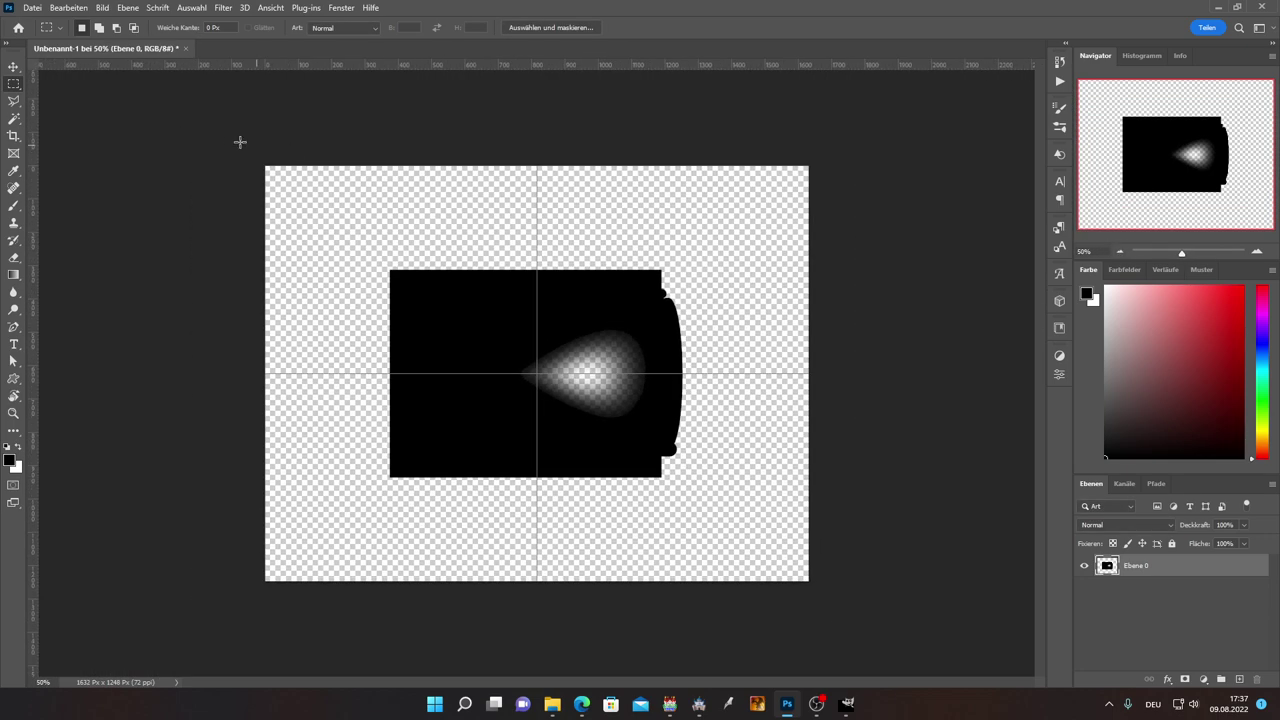
{"action": "left_click_drag", "start_coordinate": [237, 140], "coordinate": [863, 290]}
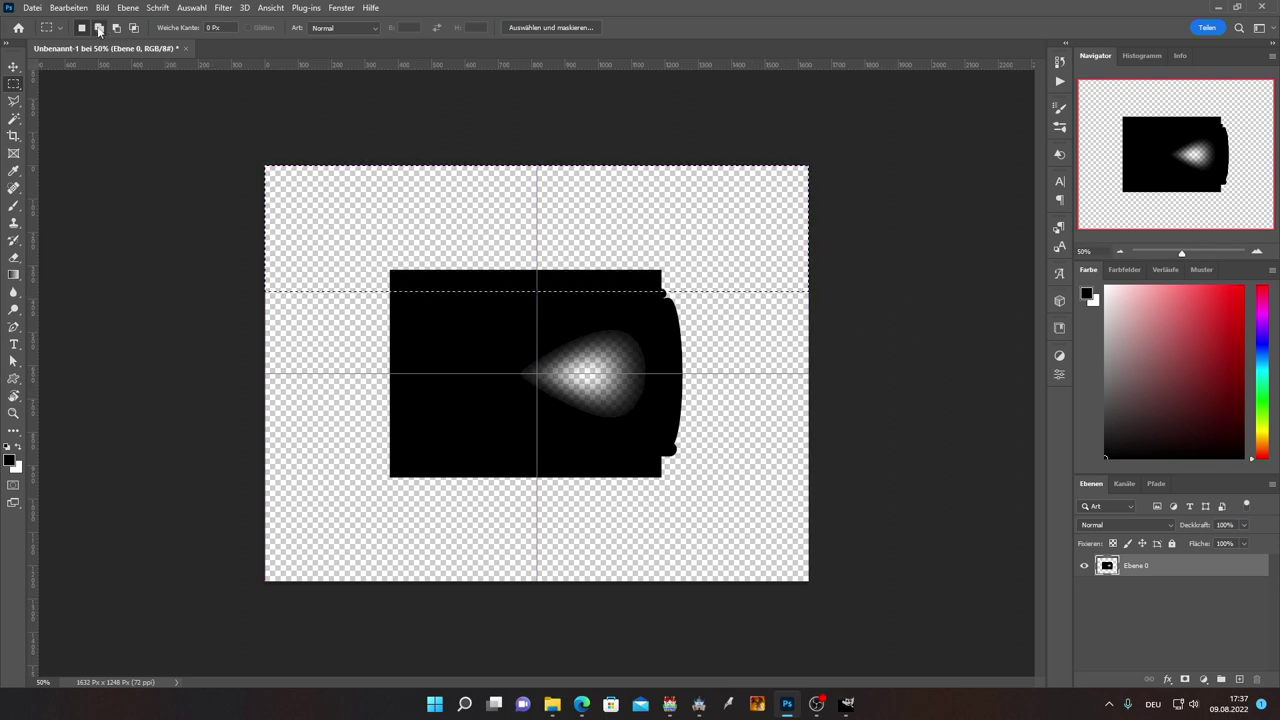
{"action": "left_click_drag", "start_coordinate": [180, 140], "coordinate": [402, 565]}
{"action": "left_click_drag", "start_coordinate": [408, 291], "coordinate": [808, 437]}
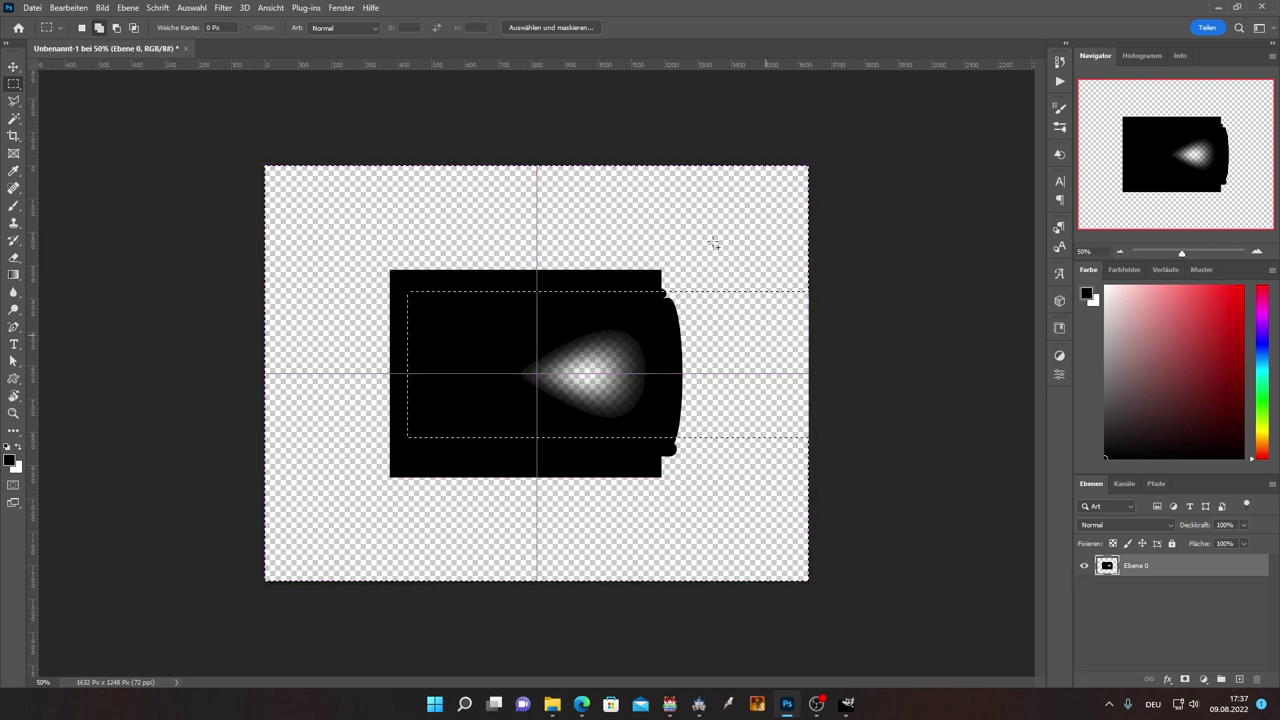
{"action": "left_click_drag", "start_coordinate": [660, 163], "coordinate": [919, 630]}
{"action": "key", "text": "ctrl+shift+i"}
{"action": "key", "text": "alt+BackSpace"}
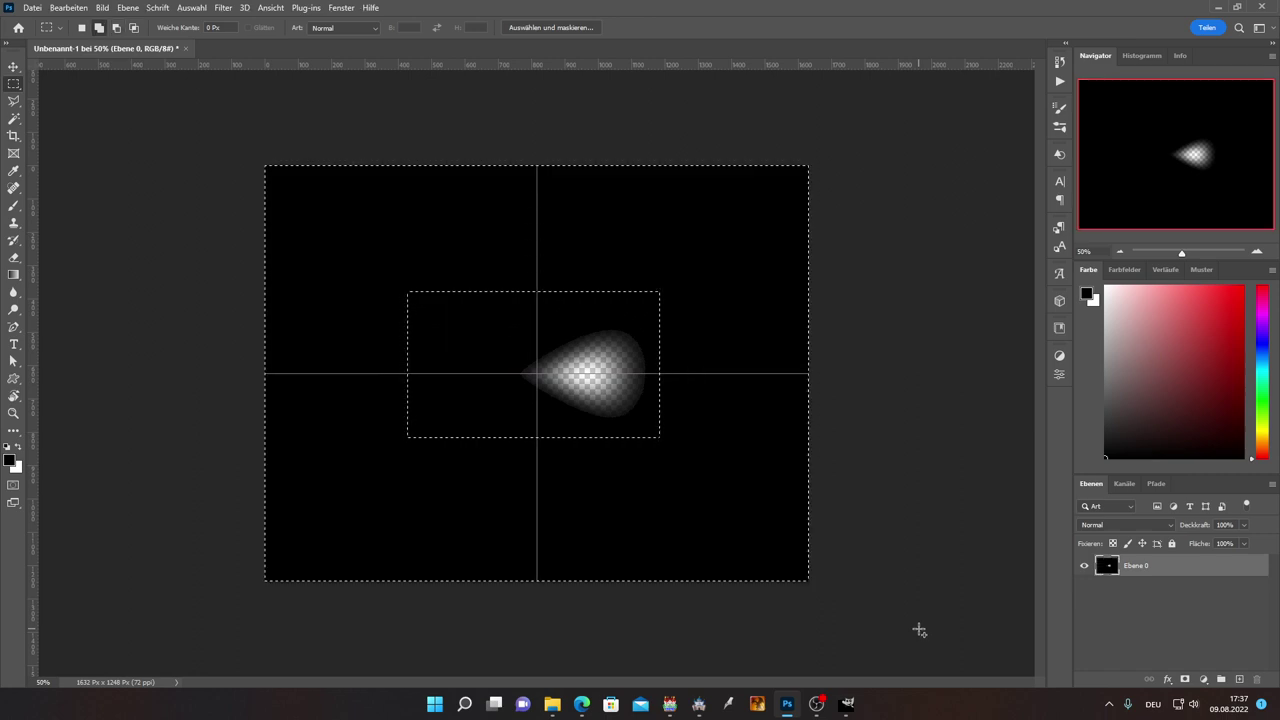
Step: Return the rectangular marquee to new-selection mode and deselect the filled border area
{"action": "left_click", "coordinate": [83, 30]}
{"action": "key", "text": "ctrl+d"}
Step: Examine the grid spacing and colour in the guides, grid and slices preferences, and the view option that displays the grid
{"action": "left_click", "coordinate": [64, 10]}
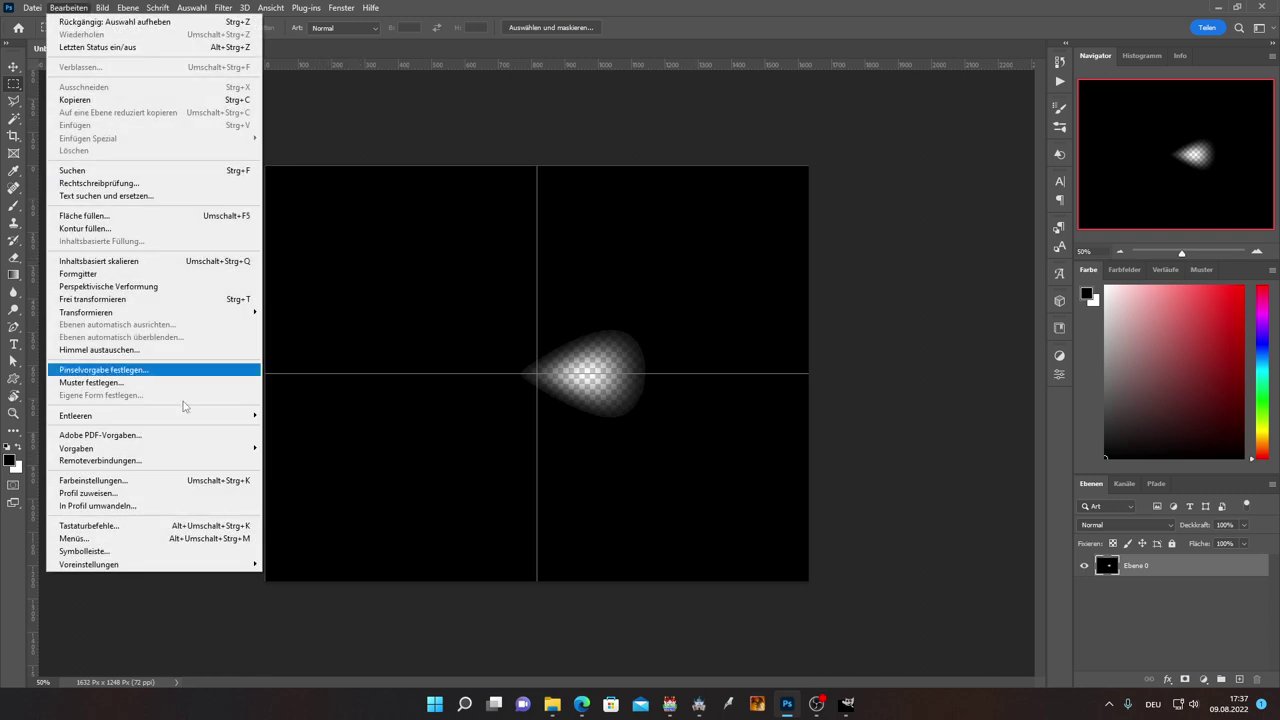
{"action": "mouse_move", "coordinate": [167, 566]}
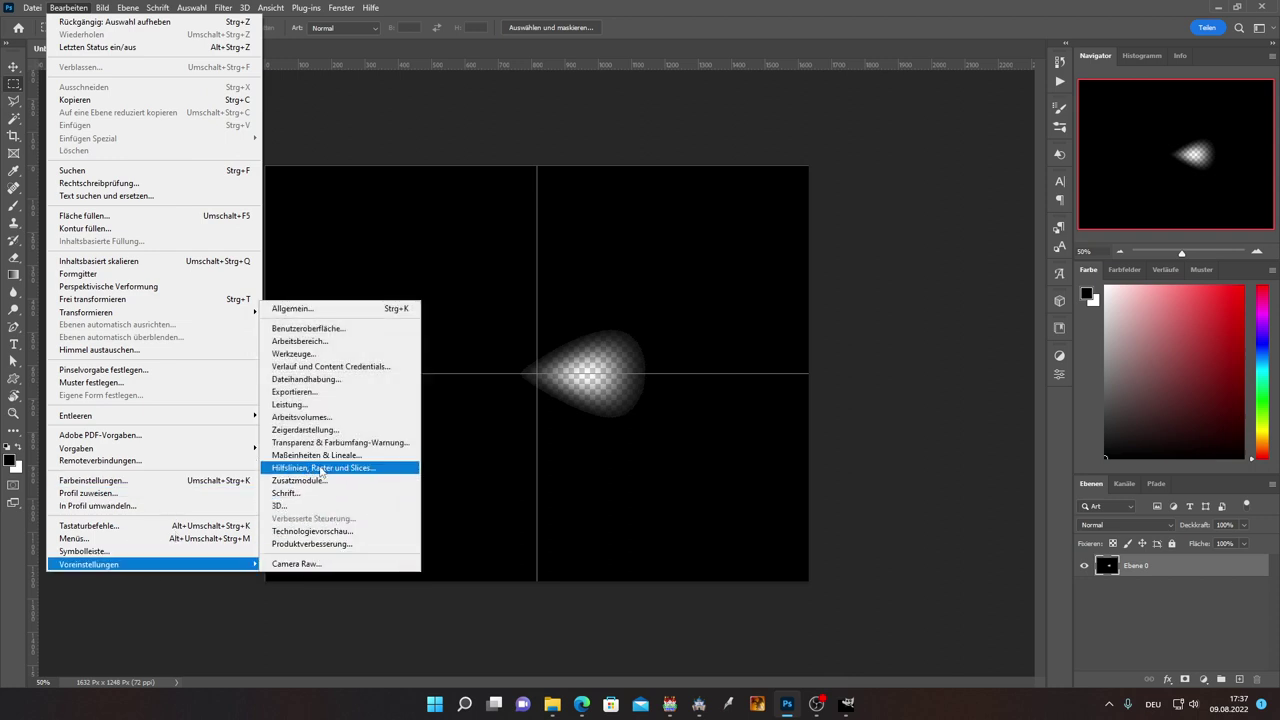
{"action": "left_click", "coordinate": [367, 470]}
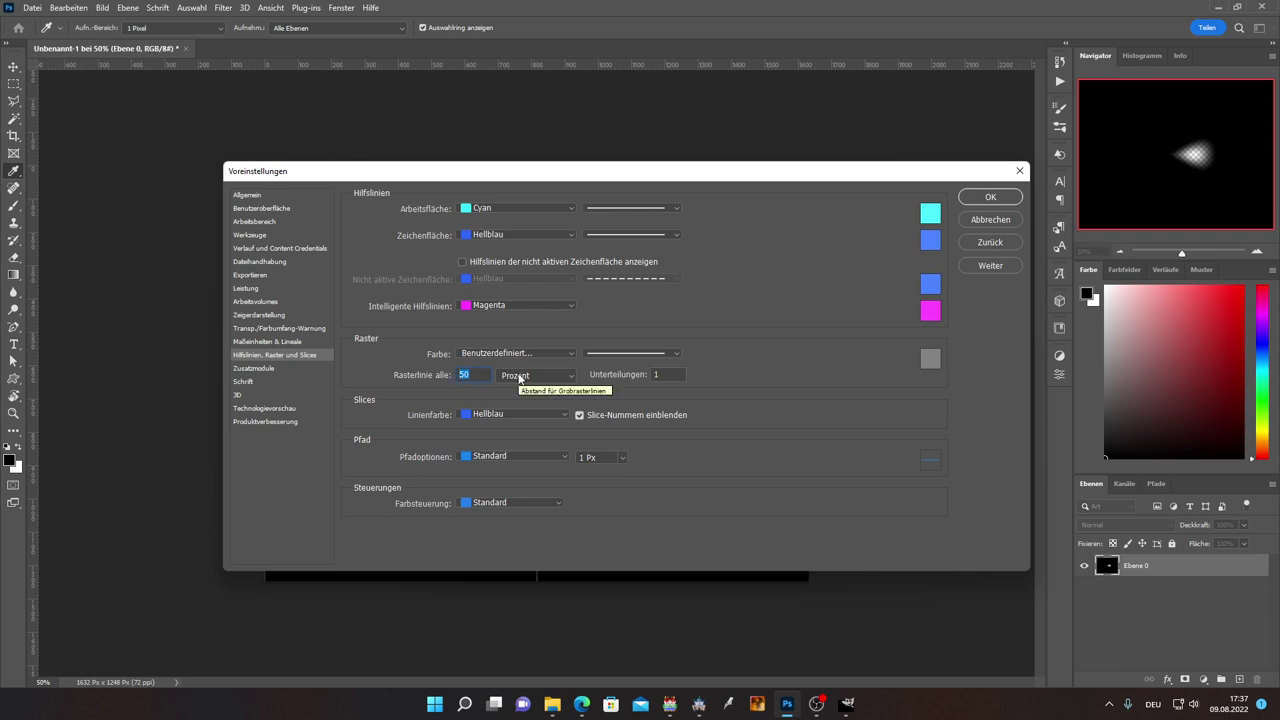
{"action": "left_click", "coordinate": [976, 203]}
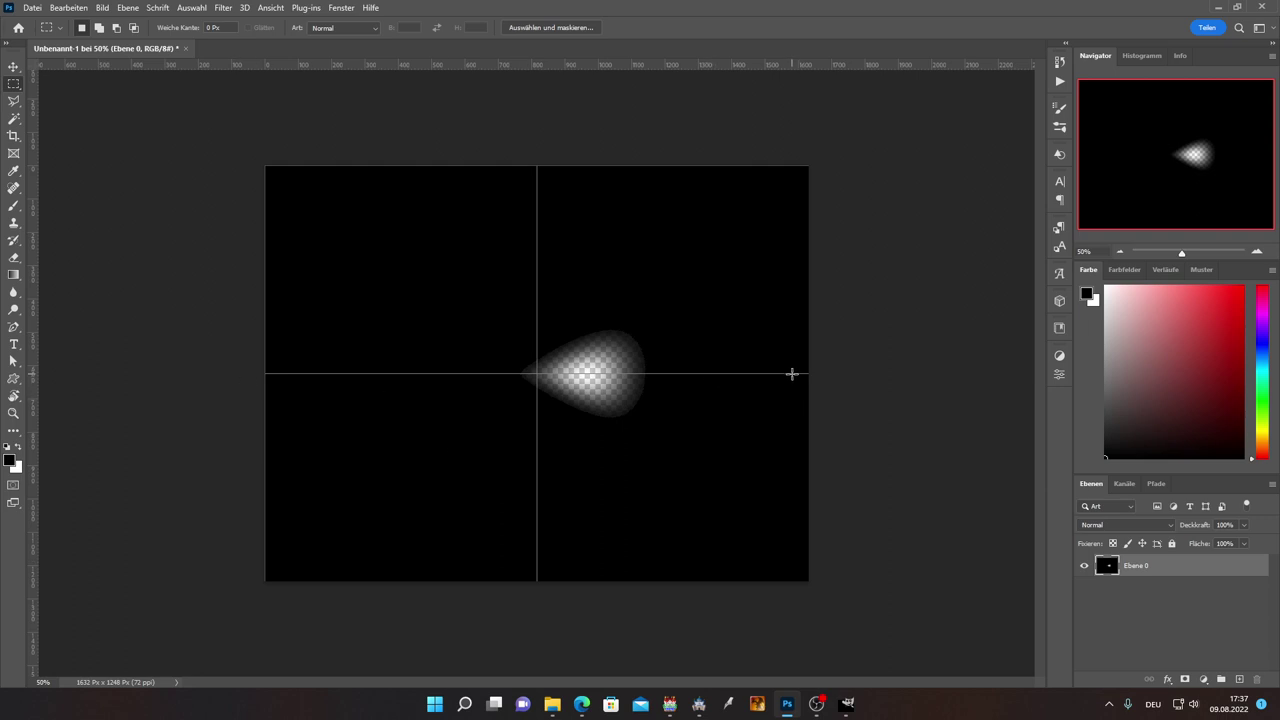
{"action": "left_click", "coordinate": [68, 8]}
{"action": "mouse_move", "coordinate": [152, 566]}
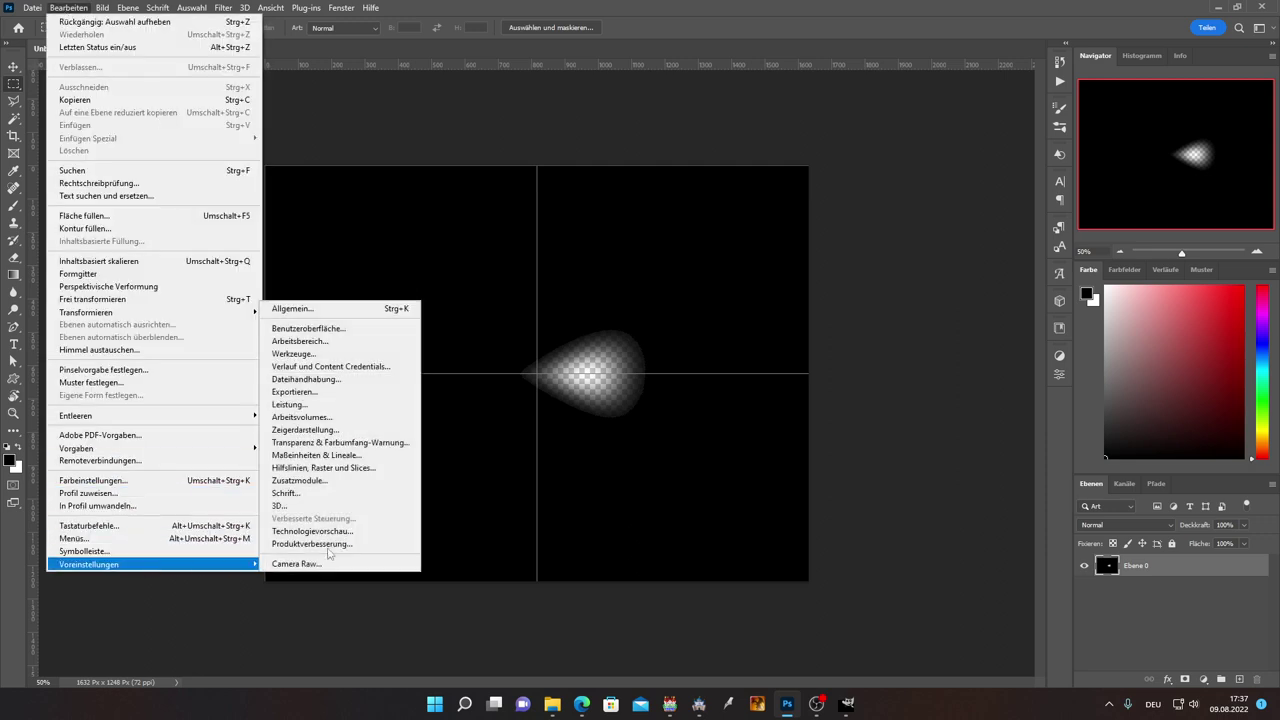
{"action": "left_click", "coordinate": [352, 468]}
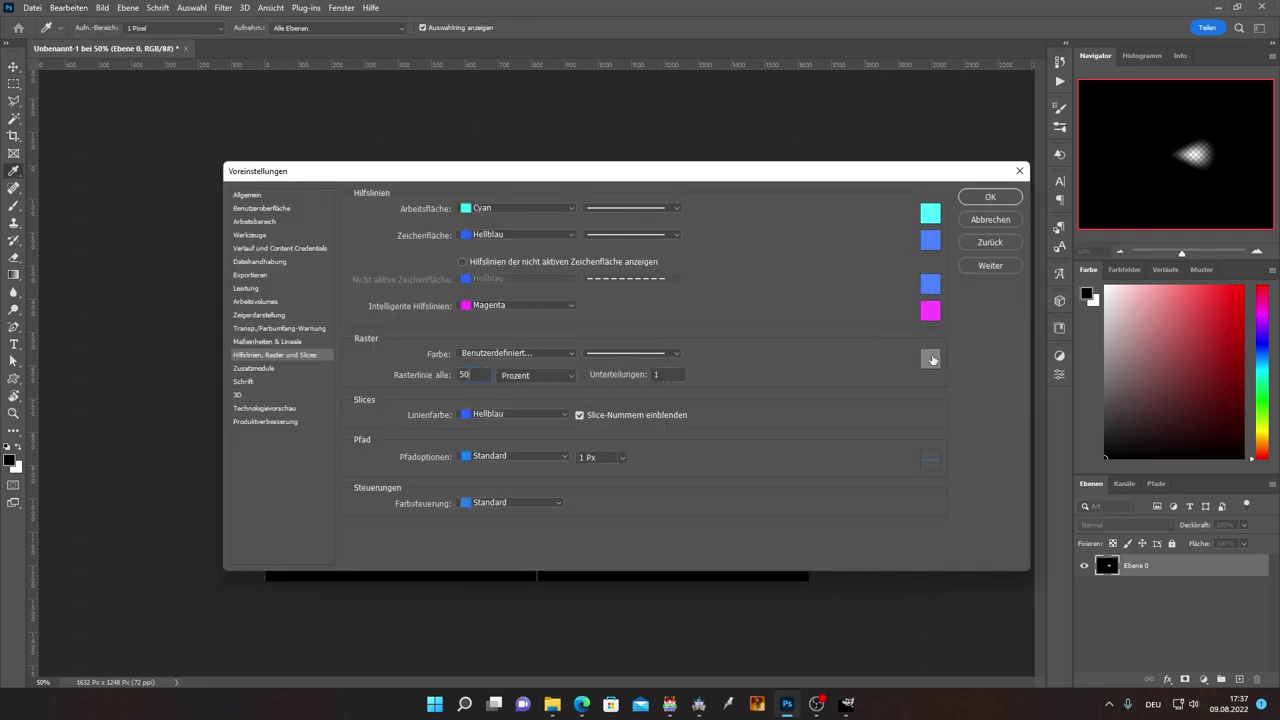
{"action": "left_click", "coordinate": [973, 221]}
{"action": "left_click", "coordinate": [270, 8]}
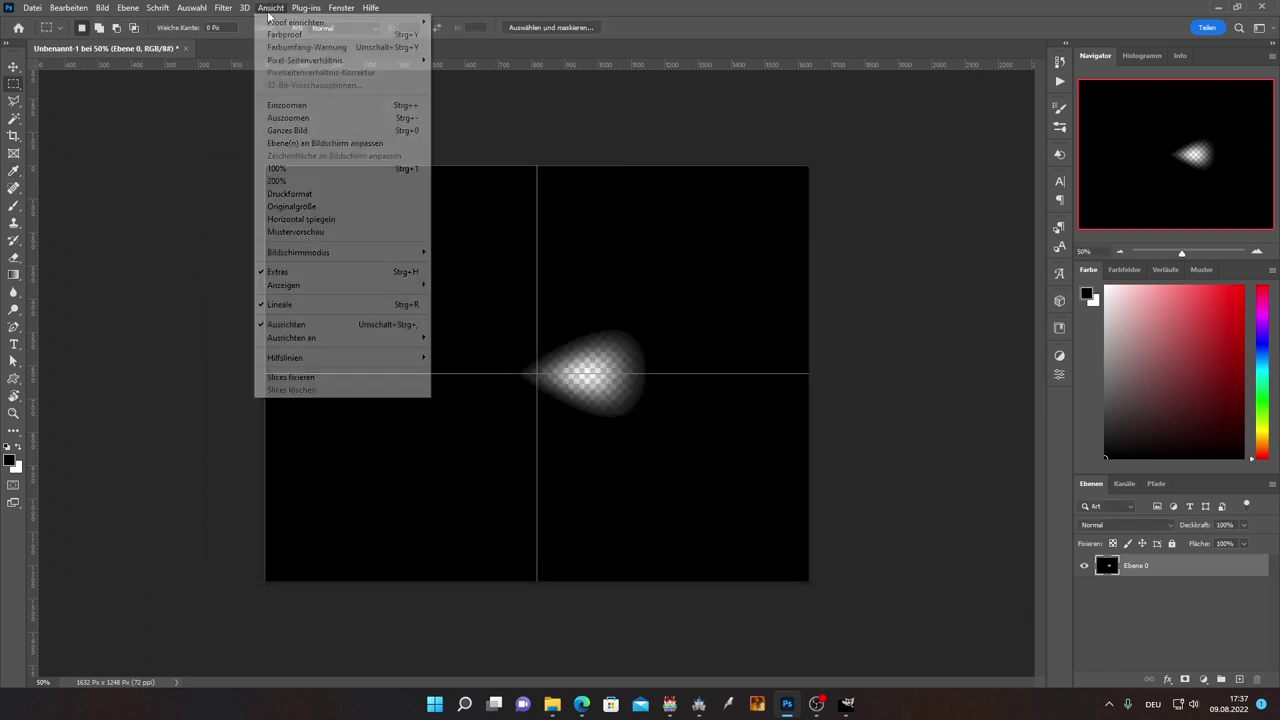
{"action": "mouse_move", "coordinate": [305, 290]}
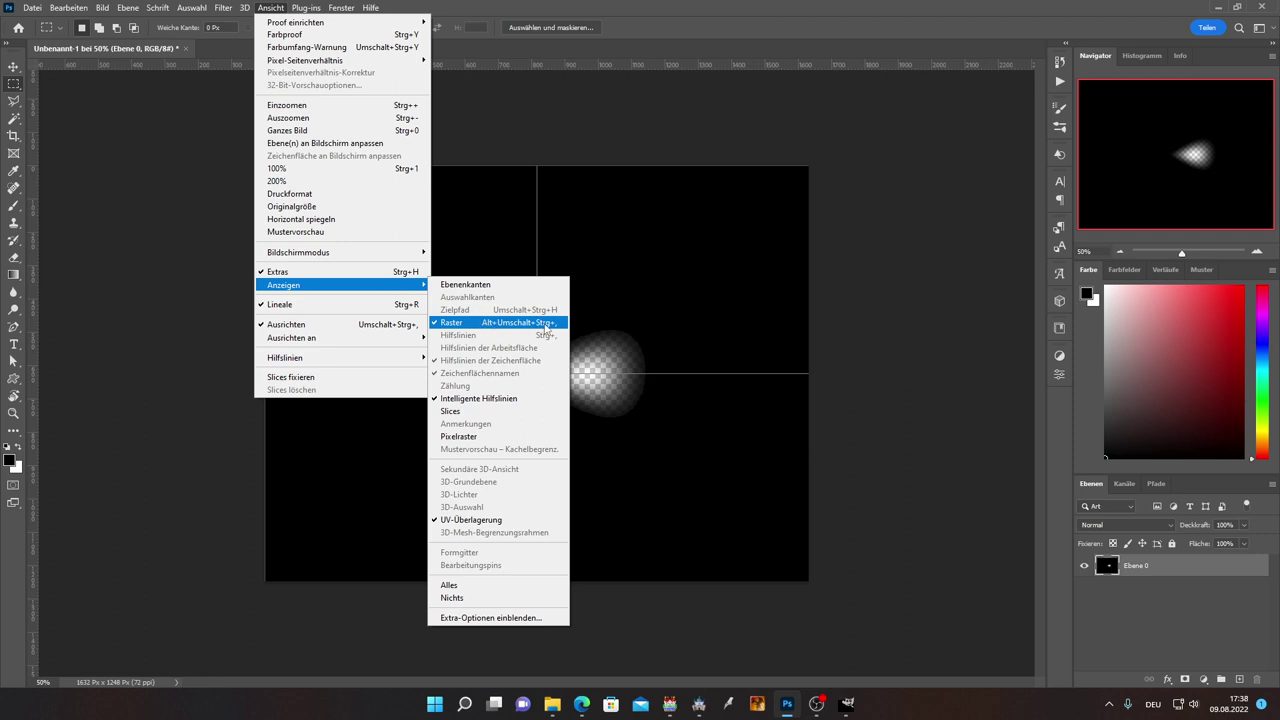
{"action": "left_click", "coordinate": [635, 136]}
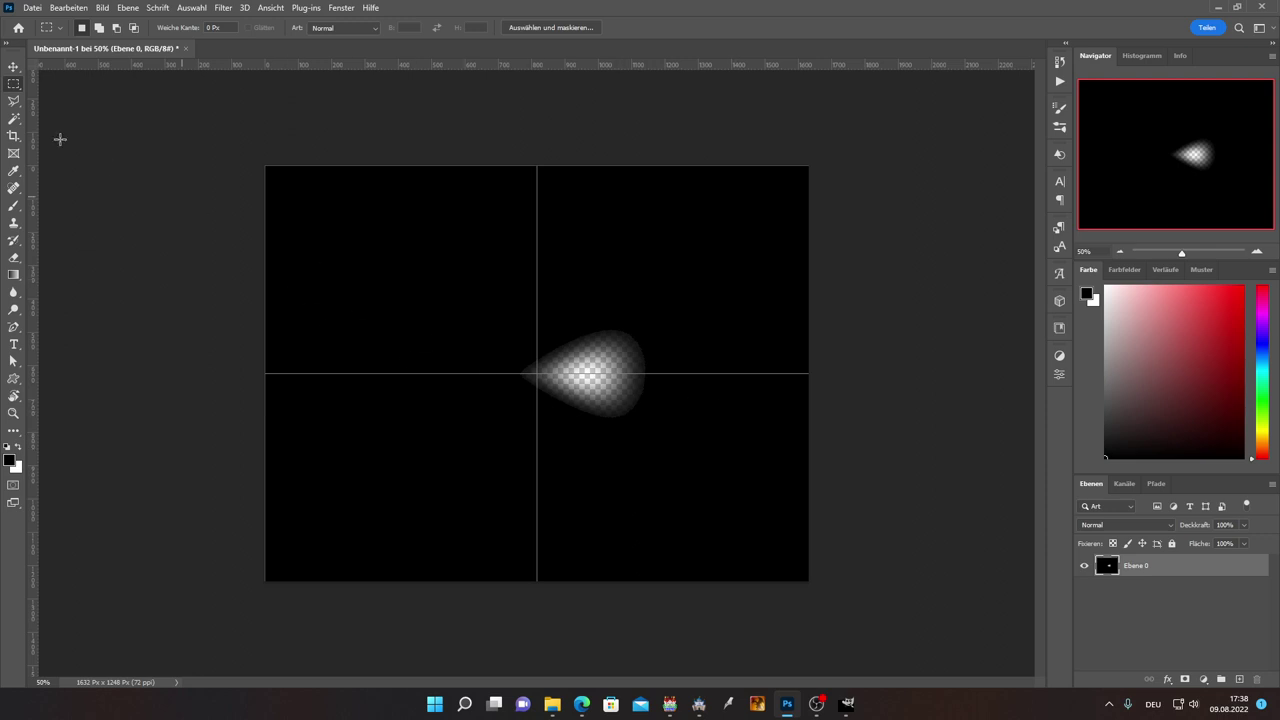
Step: Save the image locally as a PNG named Lichtkugel_R in the project's pictures folder, using the smallest file size option
{"action": "left_click", "coordinate": [33, 8]}
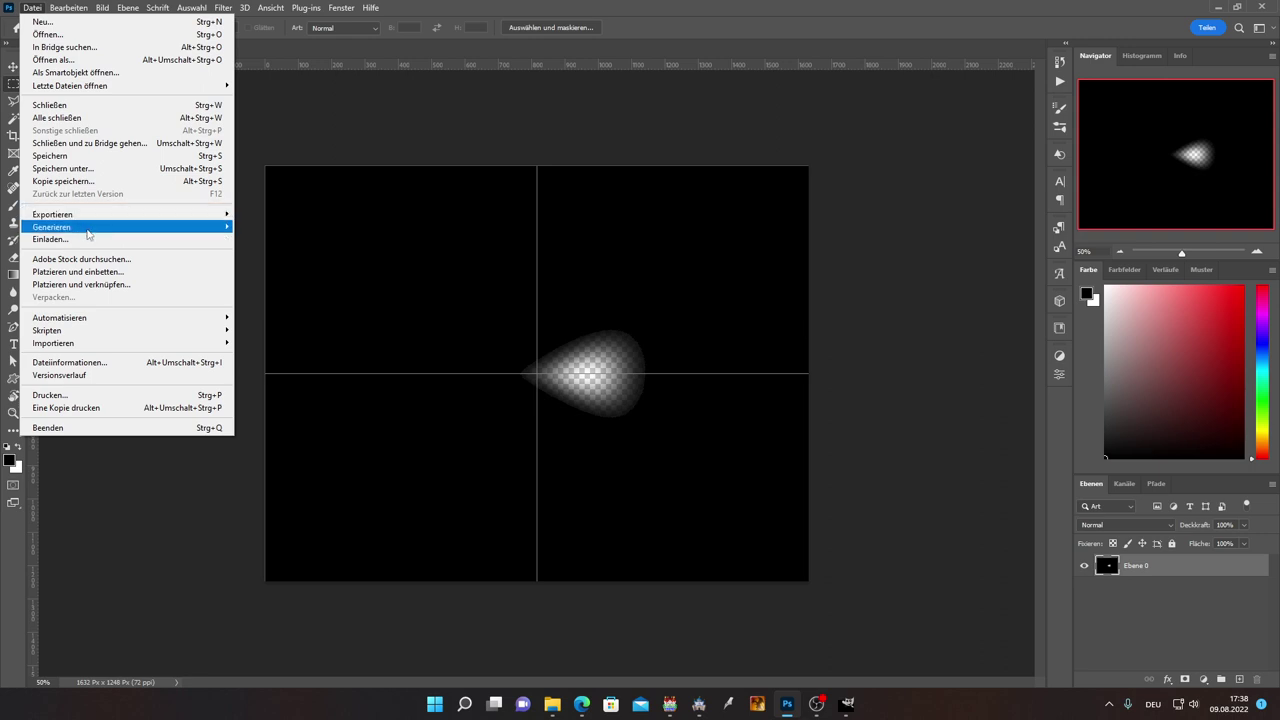
{"action": "left_click", "coordinate": [100, 169]}
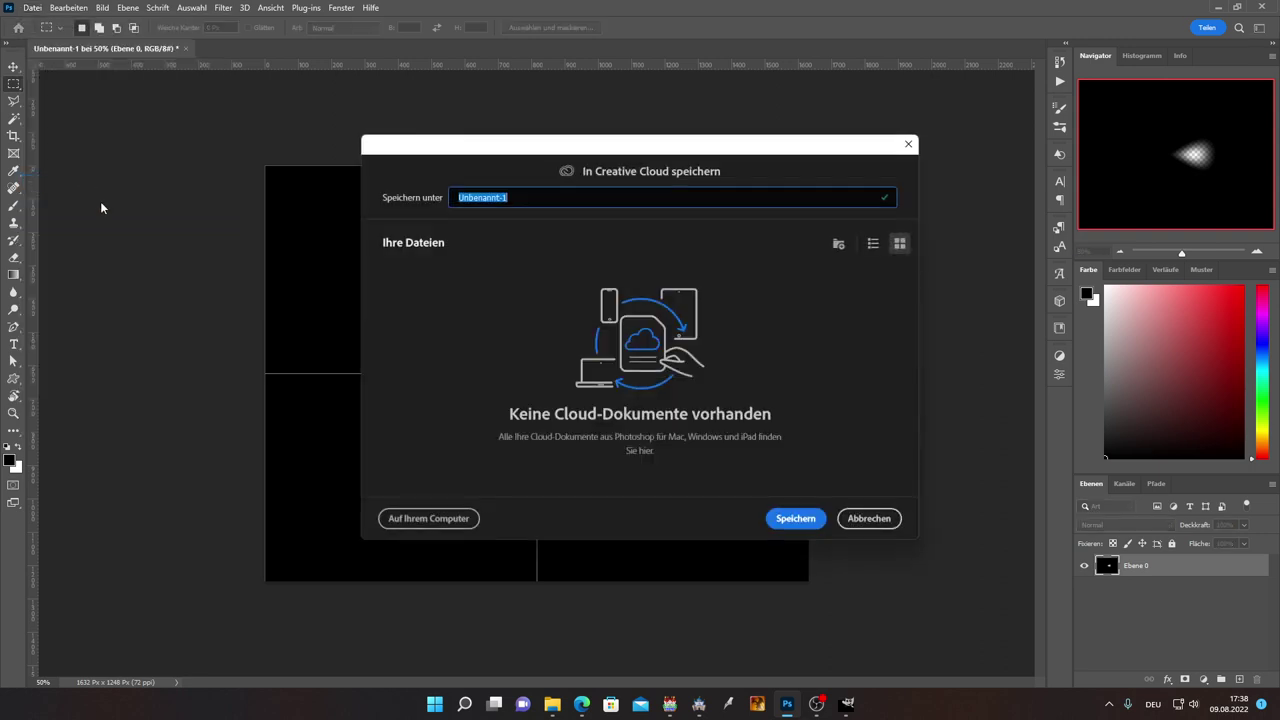
{"action": "left_click", "coordinate": [416, 520]}
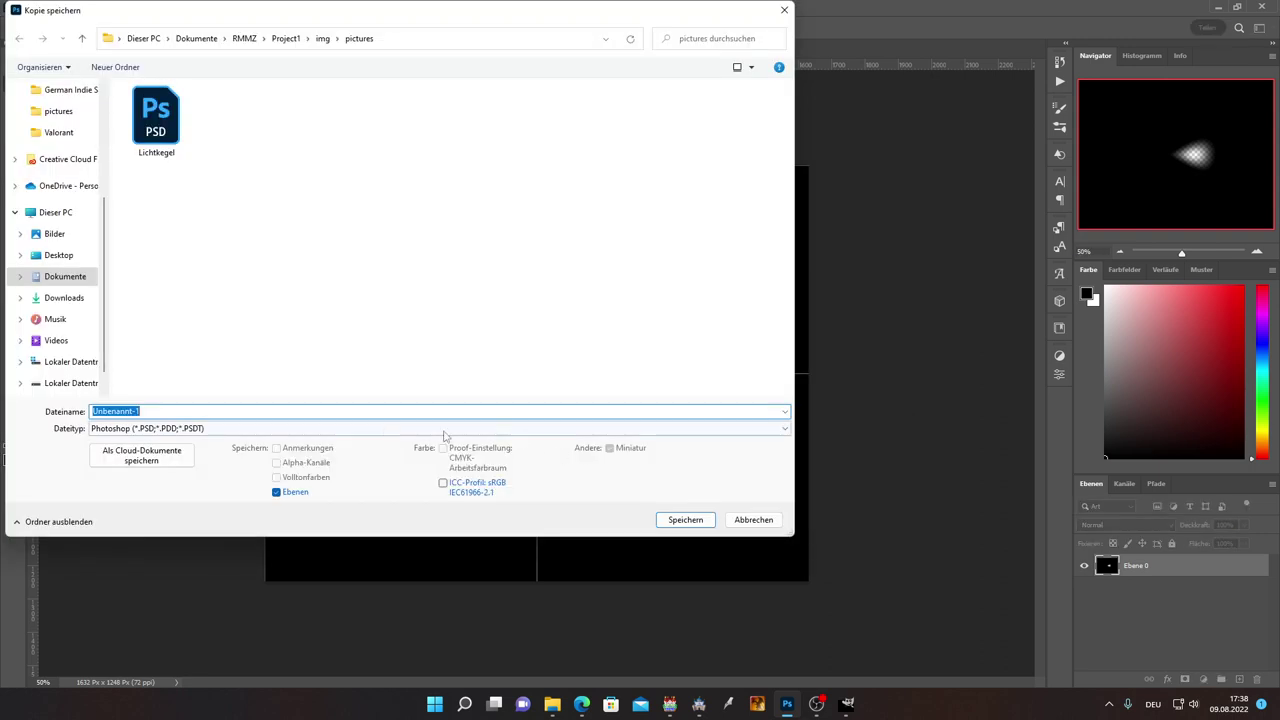
{"action": "left_click", "coordinate": [218, 432]}
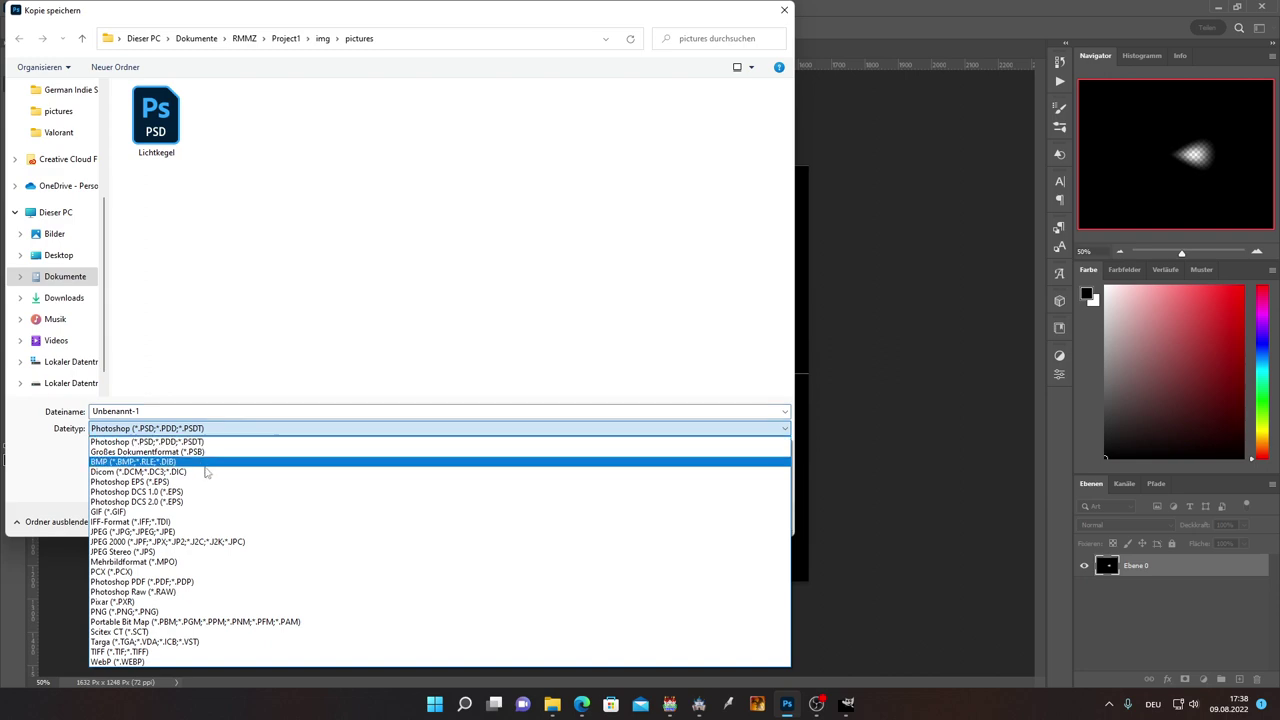
{"action": "left_click", "coordinate": [163, 607]}
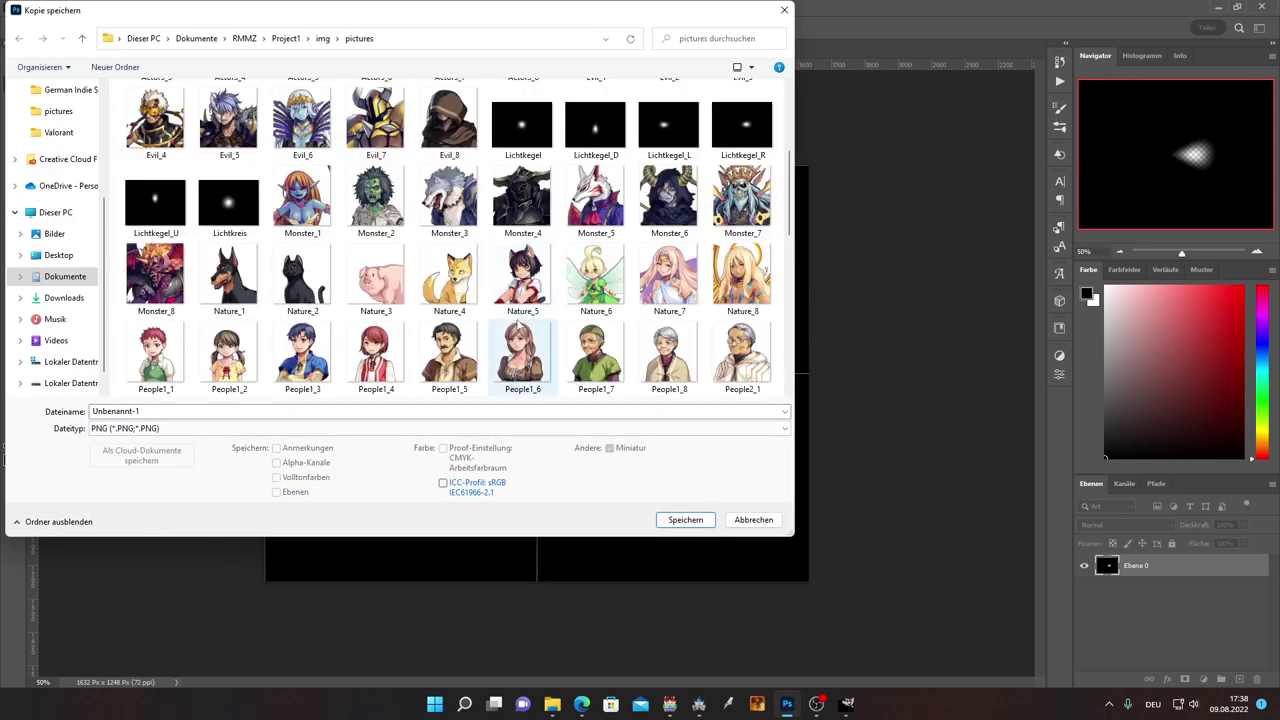
{"action": "left_click", "coordinate": [224, 413]}
{"action": "type", "text": "Li"}
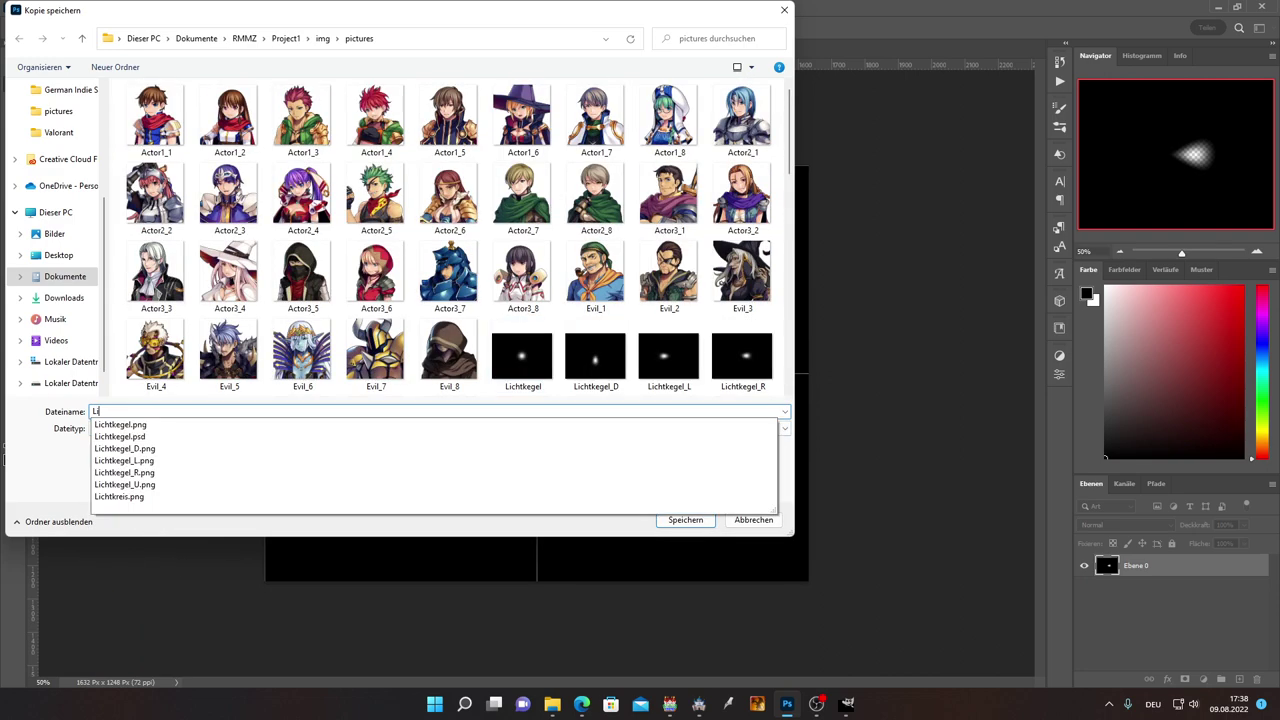
{"action": "type", "text": "chtkugel_R"}
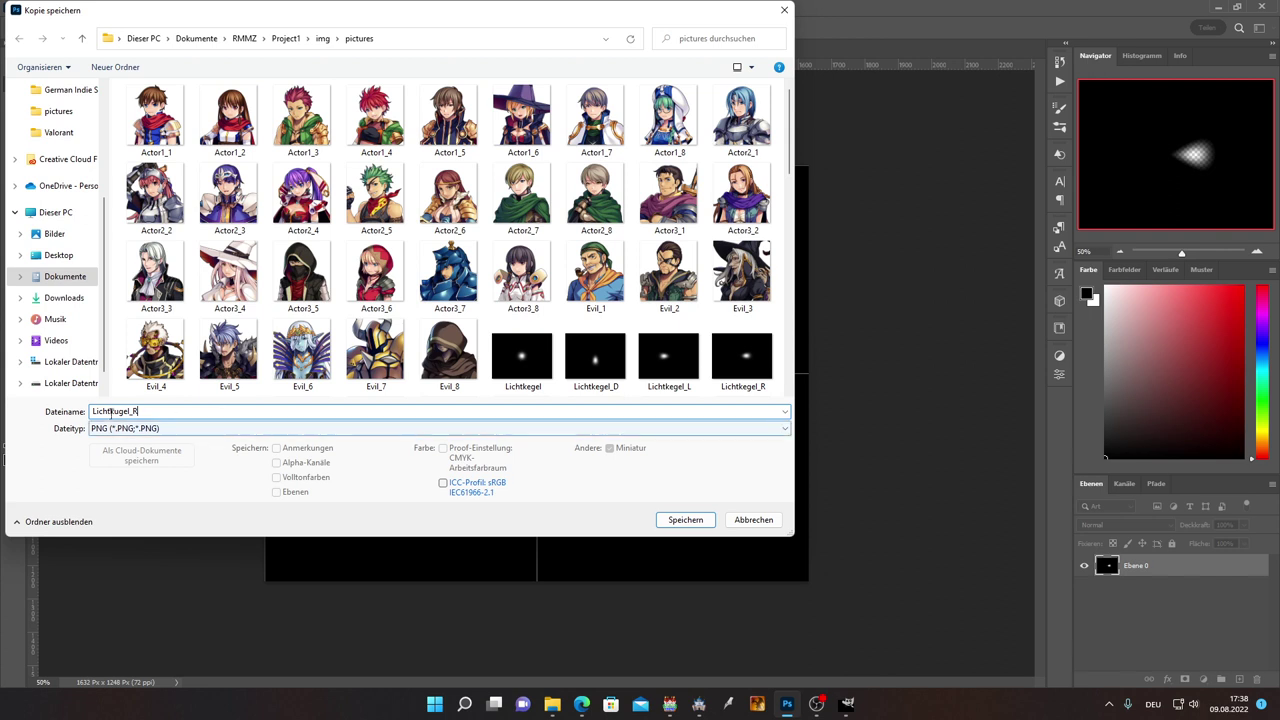
{"action": "left_click_drag", "start_coordinate": [128, 412], "coordinate": [147, 414]}
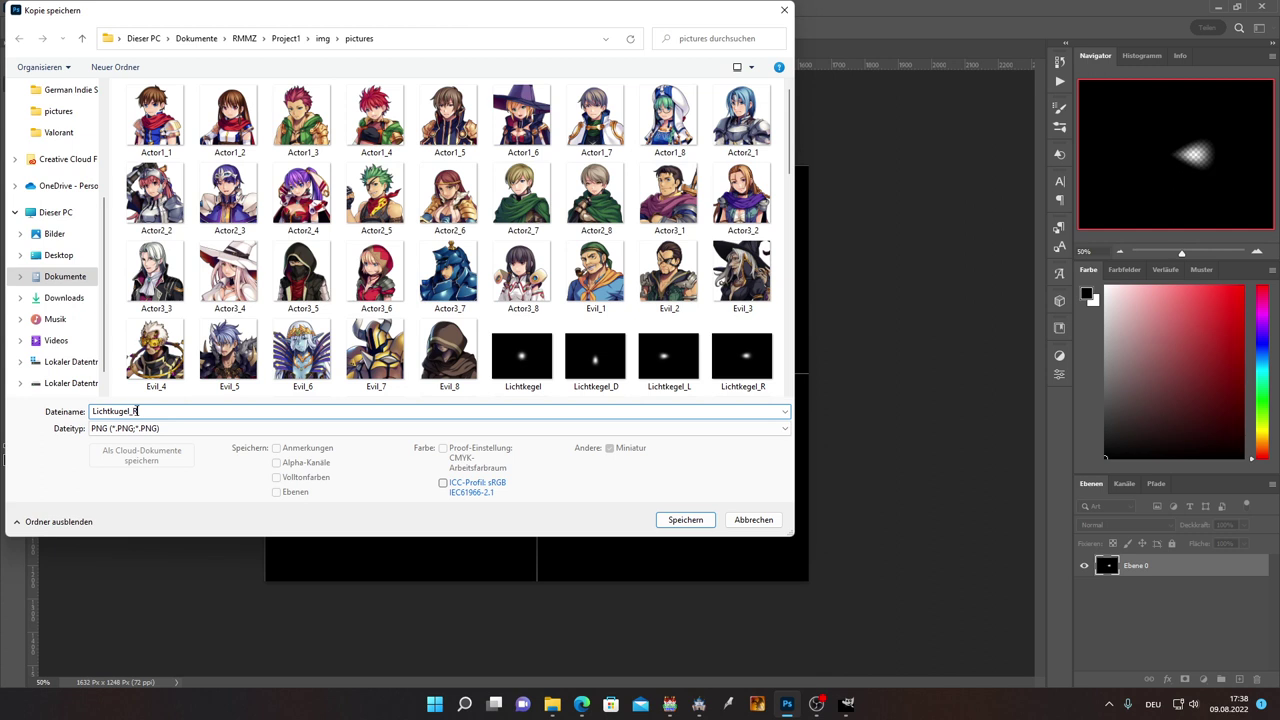
{"action": "left_click", "coordinate": [675, 521]}
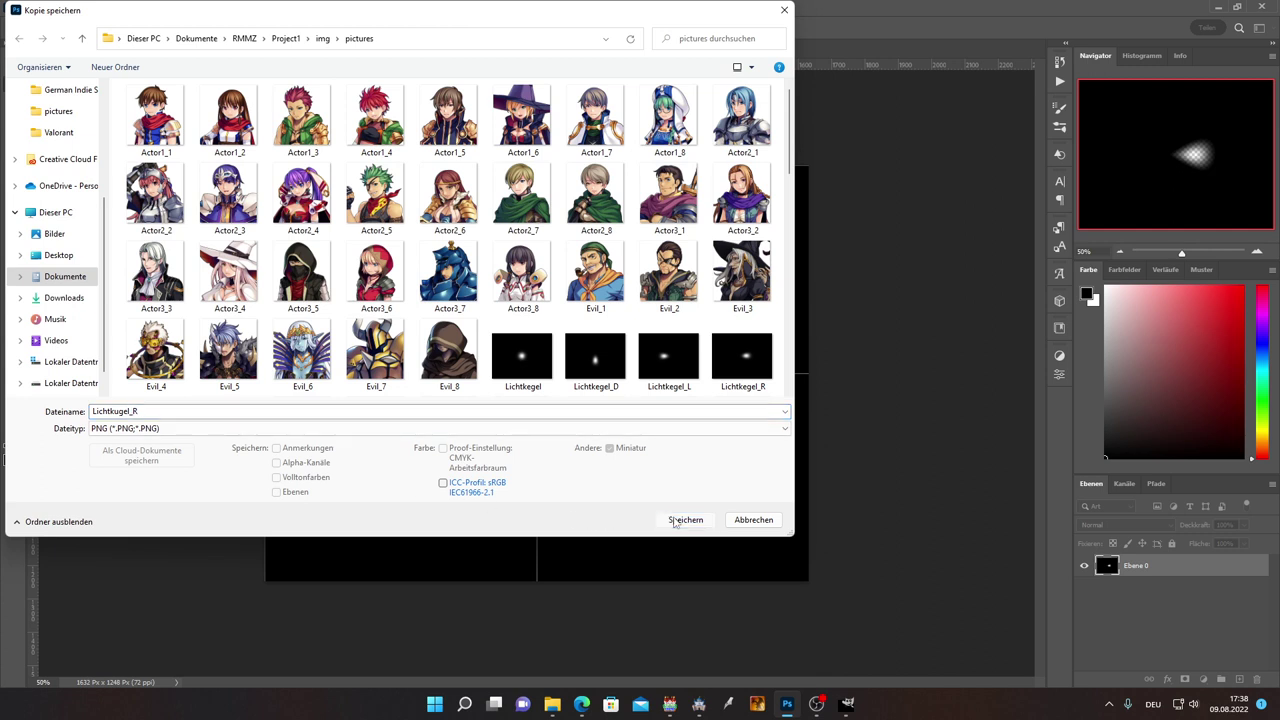
{"action": "left_click", "coordinate": [675, 521]}
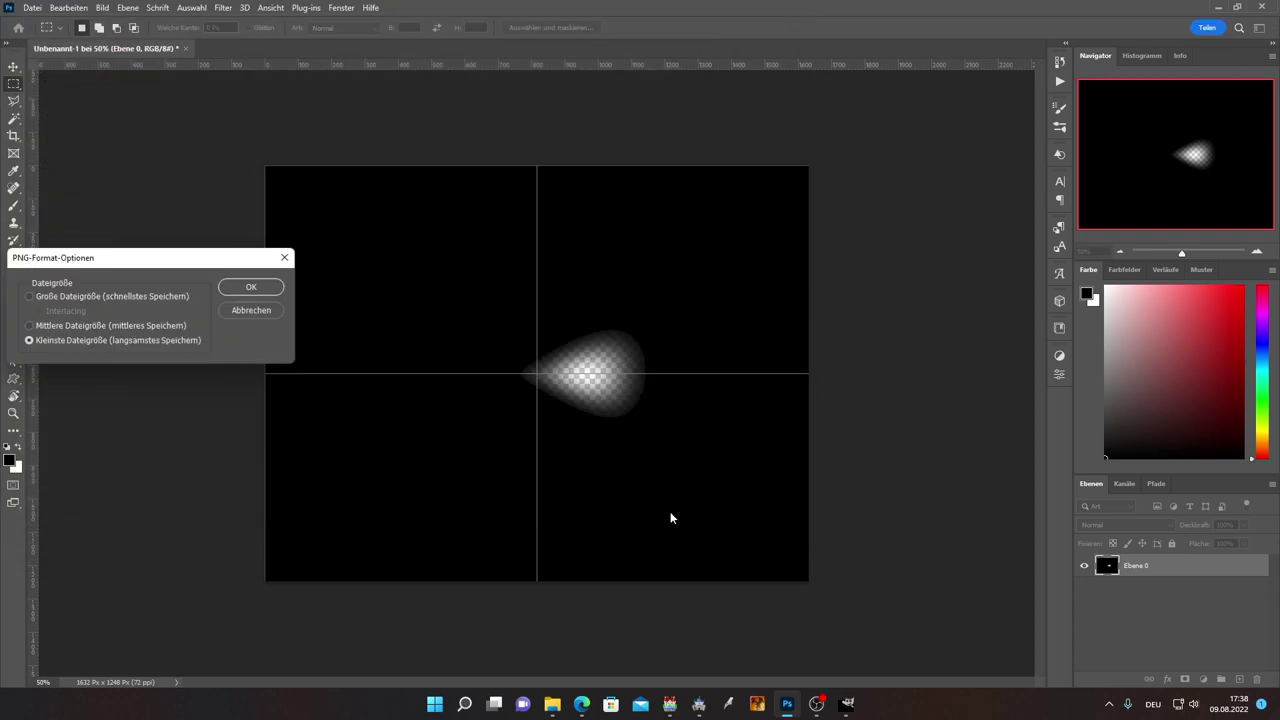
{"action": "left_click", "coordinate": [261, 292]}
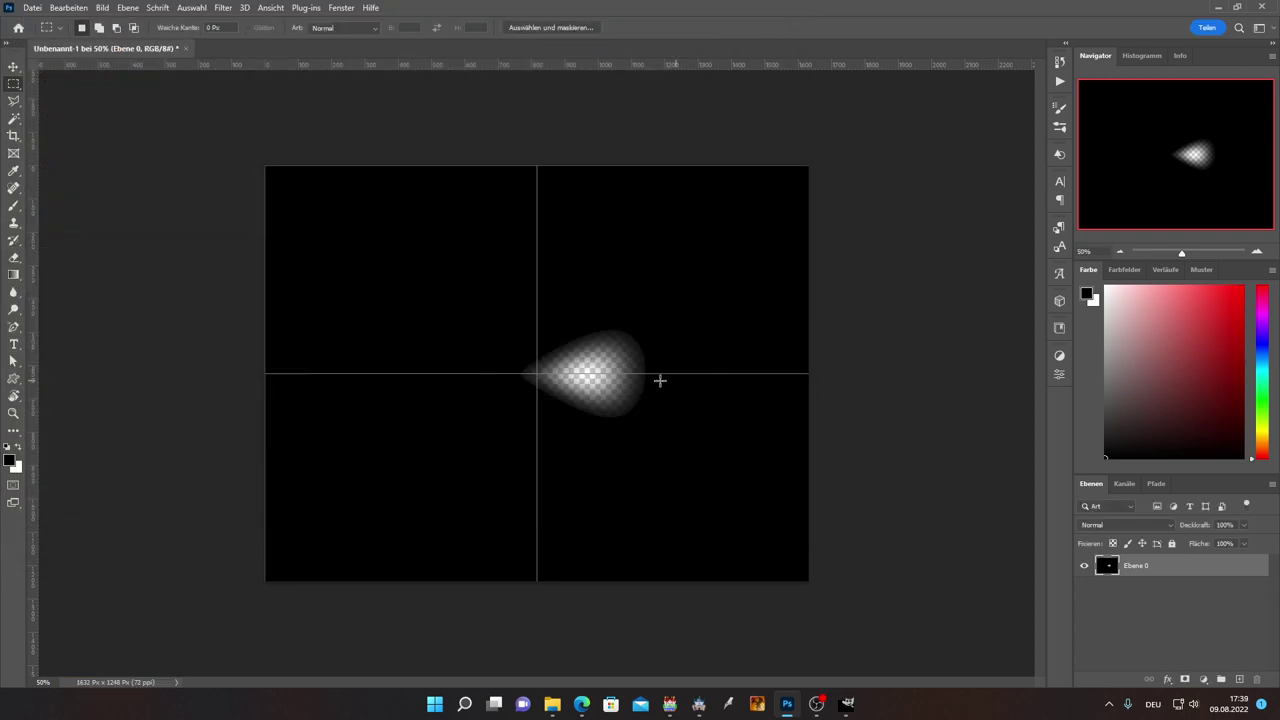
Step: Rotate Ebene 0 by 180 degrees so the cone opens to the left, and apply the transformation while starting a save
{"action": "left_click", "coordinate": [14, 66]}
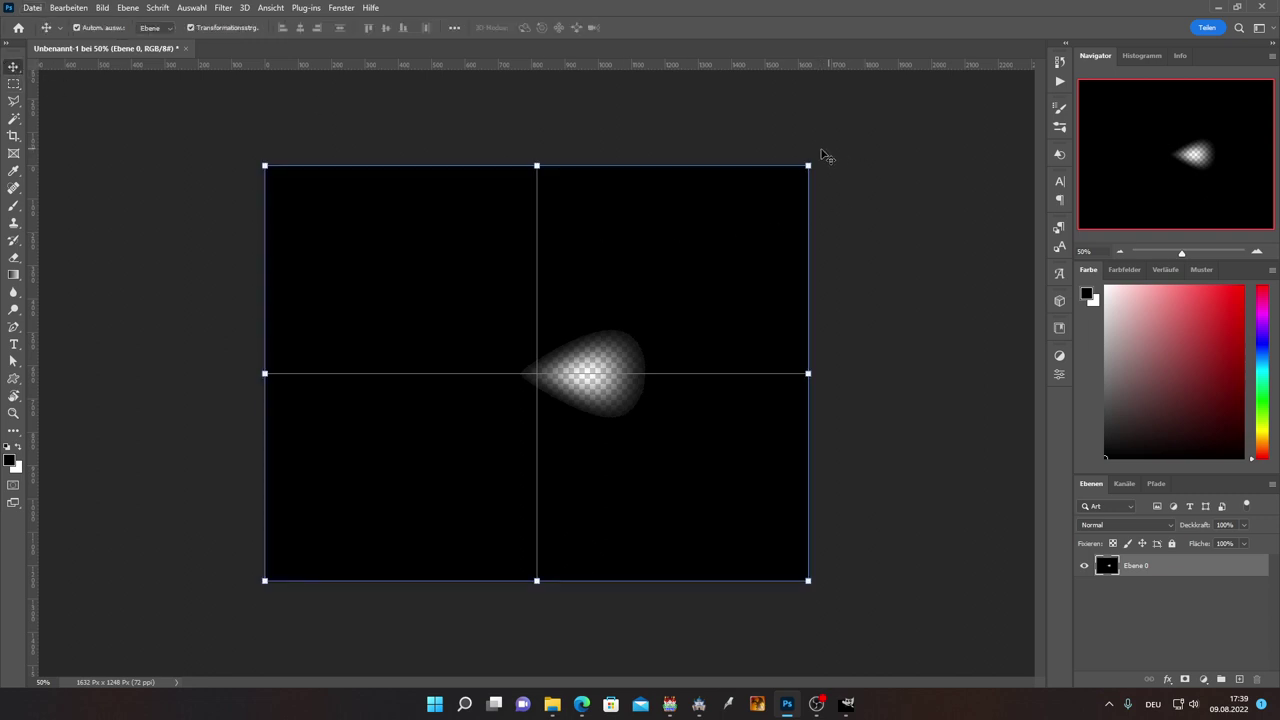
{"action": "left_click_drag", "start_coordinate": [822, 155], "coordinate": [348, 537]}
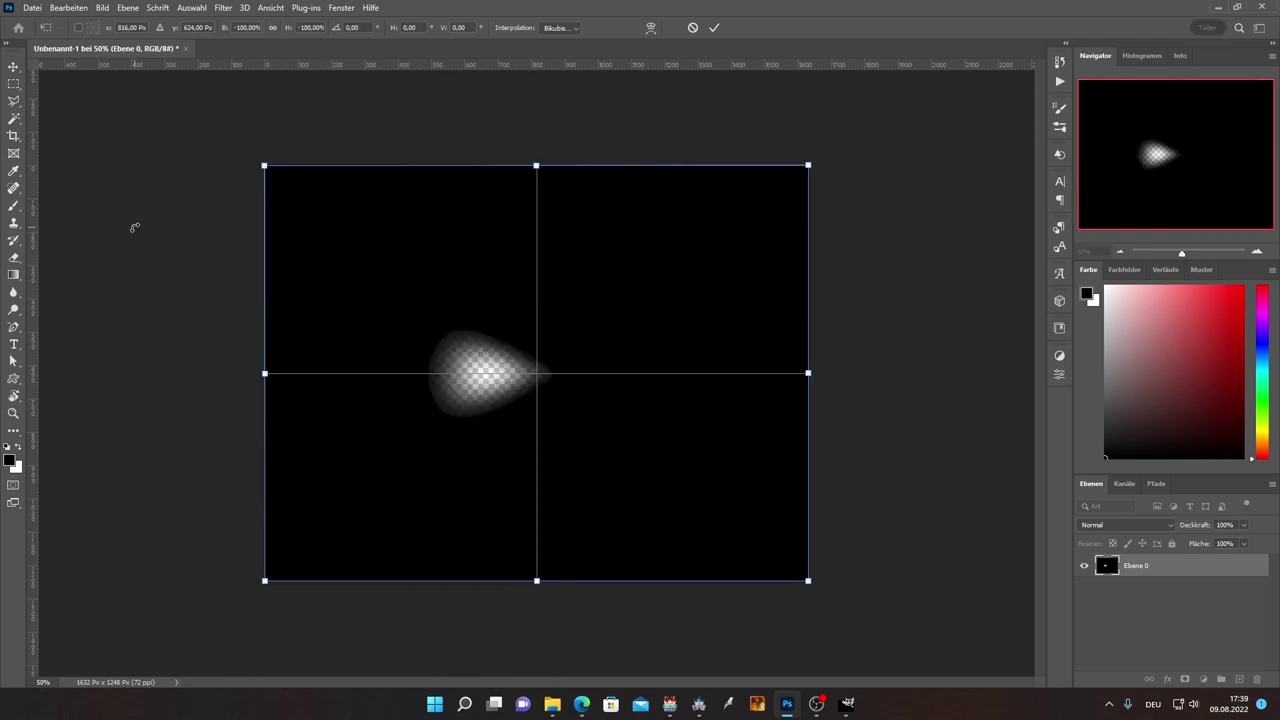
{"action": "left_click", "coordinate": [32, 7]}
{"action": "left_click", "coordinate": [98, 181]}
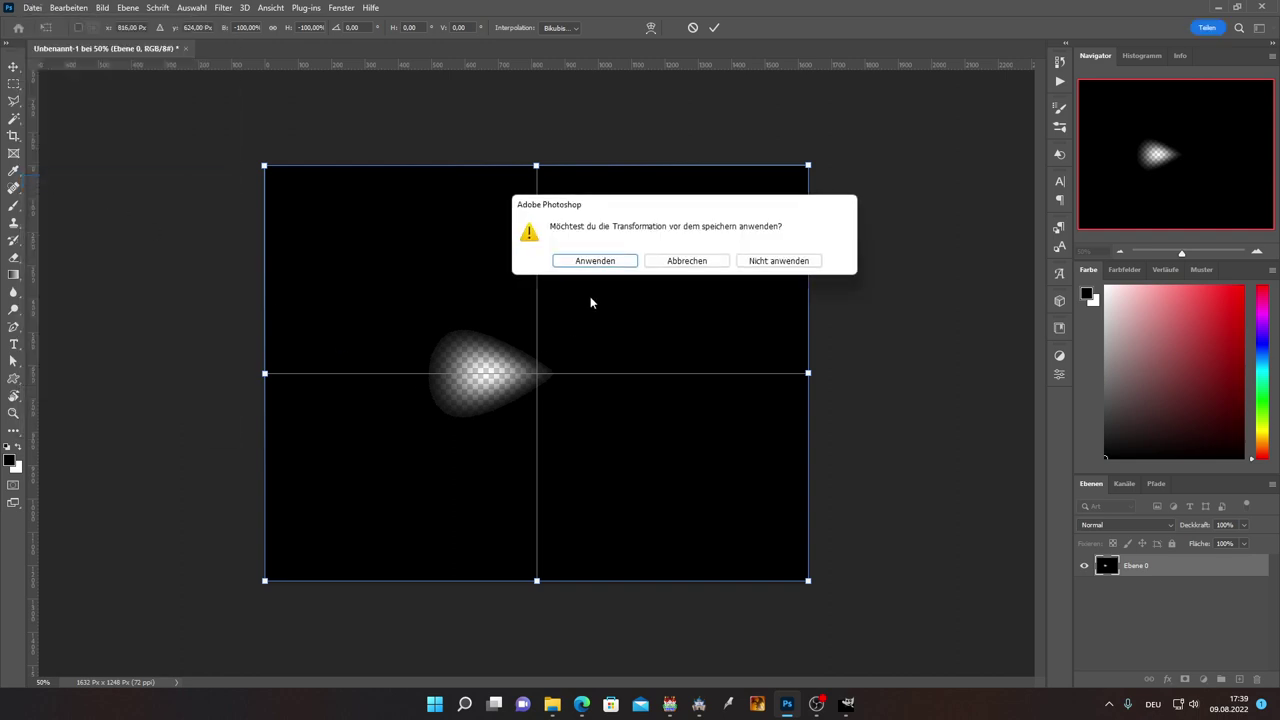
{"action": "left_click", "coordinate": [619, 265]}
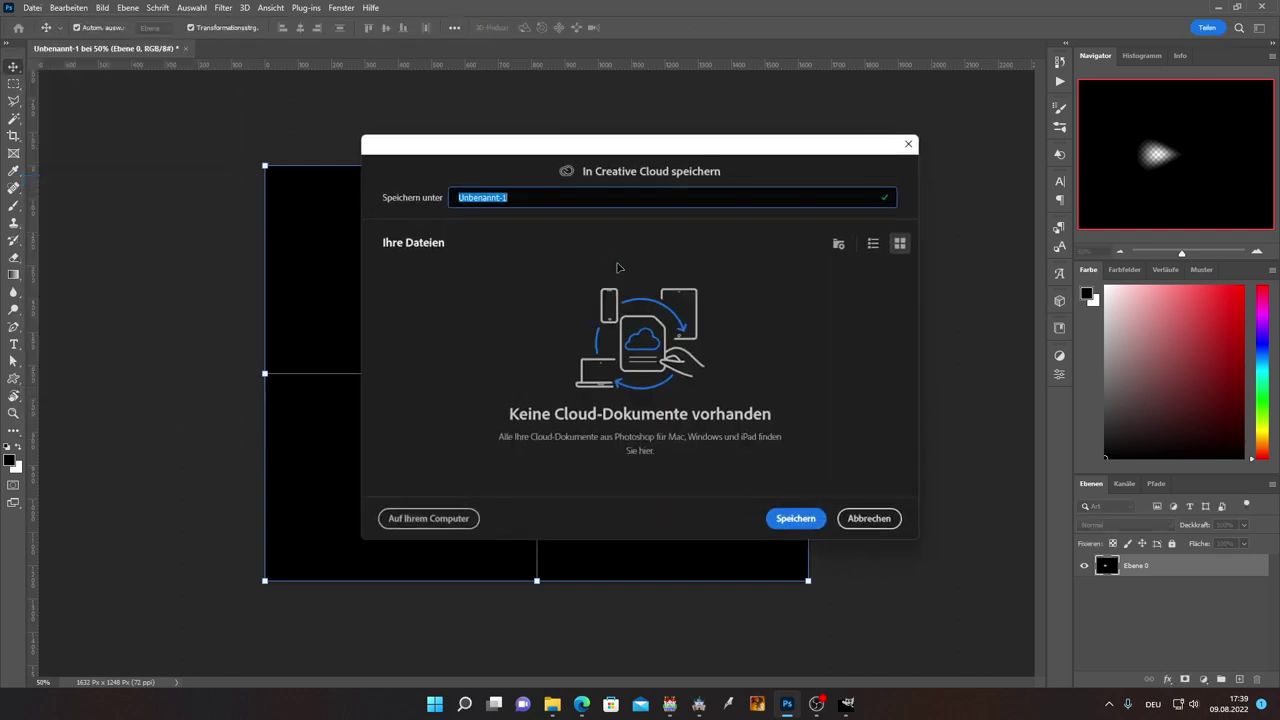
Step: Save the left-facing cone locally as a PNG named Lichtkugel_L in the pictures folder, using the smallest file size option
{"action": "left_click", "coordinate": [443, 518]}
{"action": "left_click", "coordinate": [290, 429]}
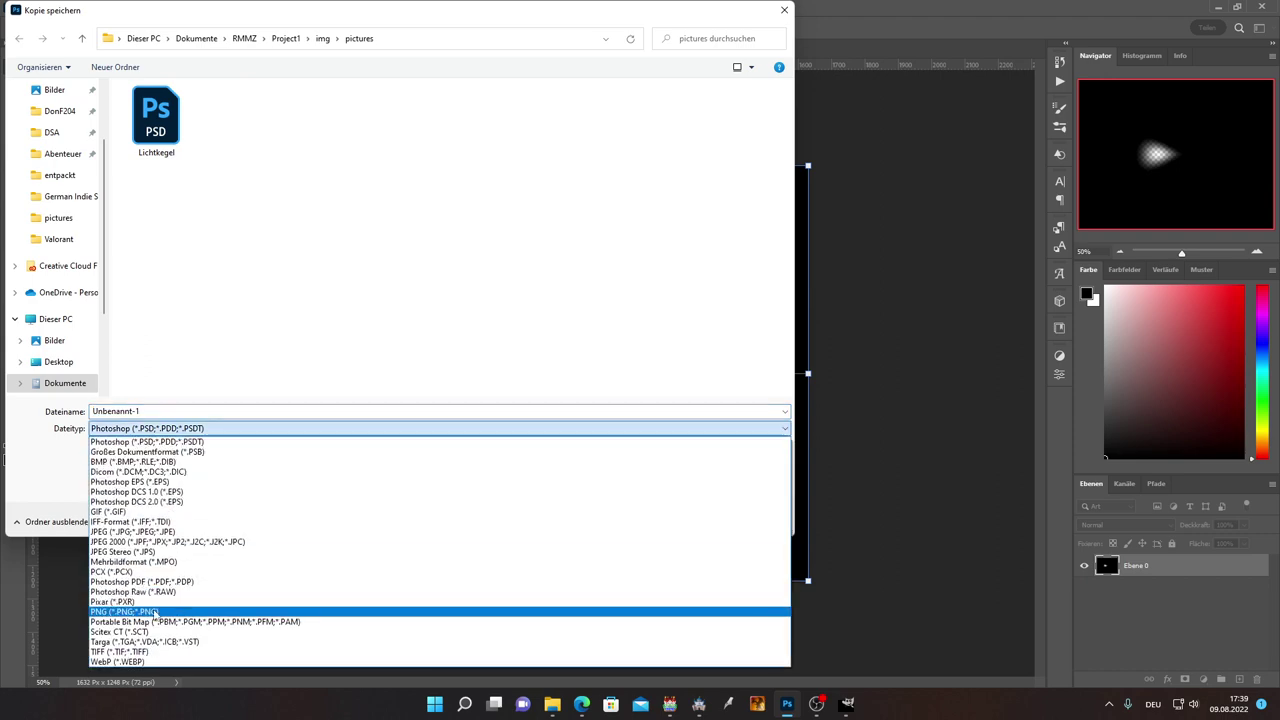
{"action": "left_click", "coordinate": [156, 612]}
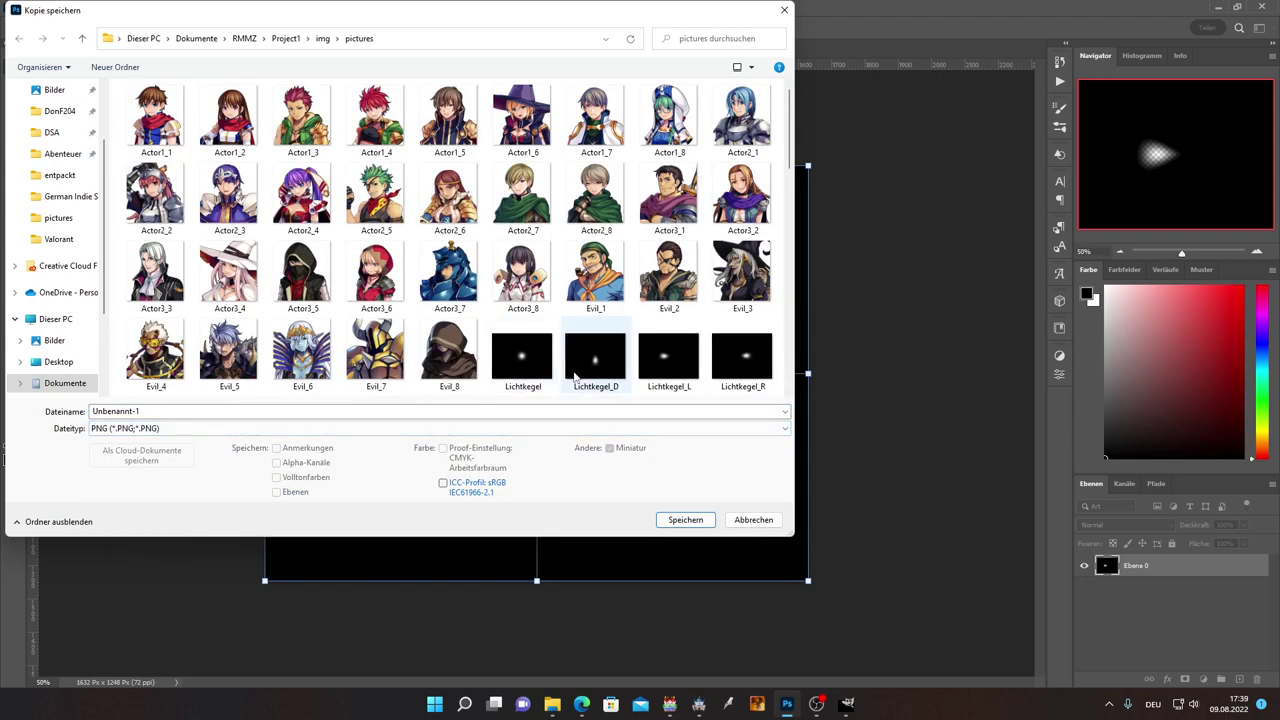
{"action": "scroll", "coordinate": [524, 362], "scroll_direction": "down", "scroll_amount": 3}
{"action": "left_click", "coordinate": [302, 204]}
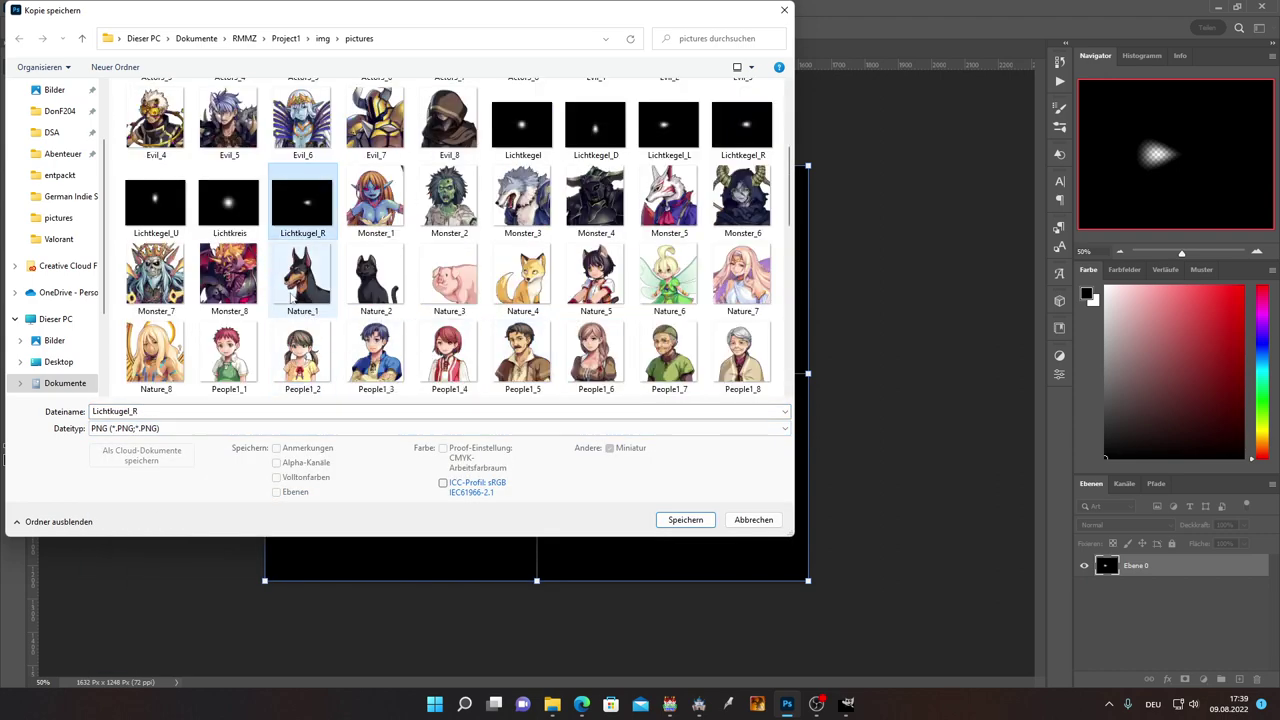
{"action": "left_click", "coordinate": [192, 412]}
{"action": "key", "text": "BackSpace"}
{"action": "type", "text": "L"}
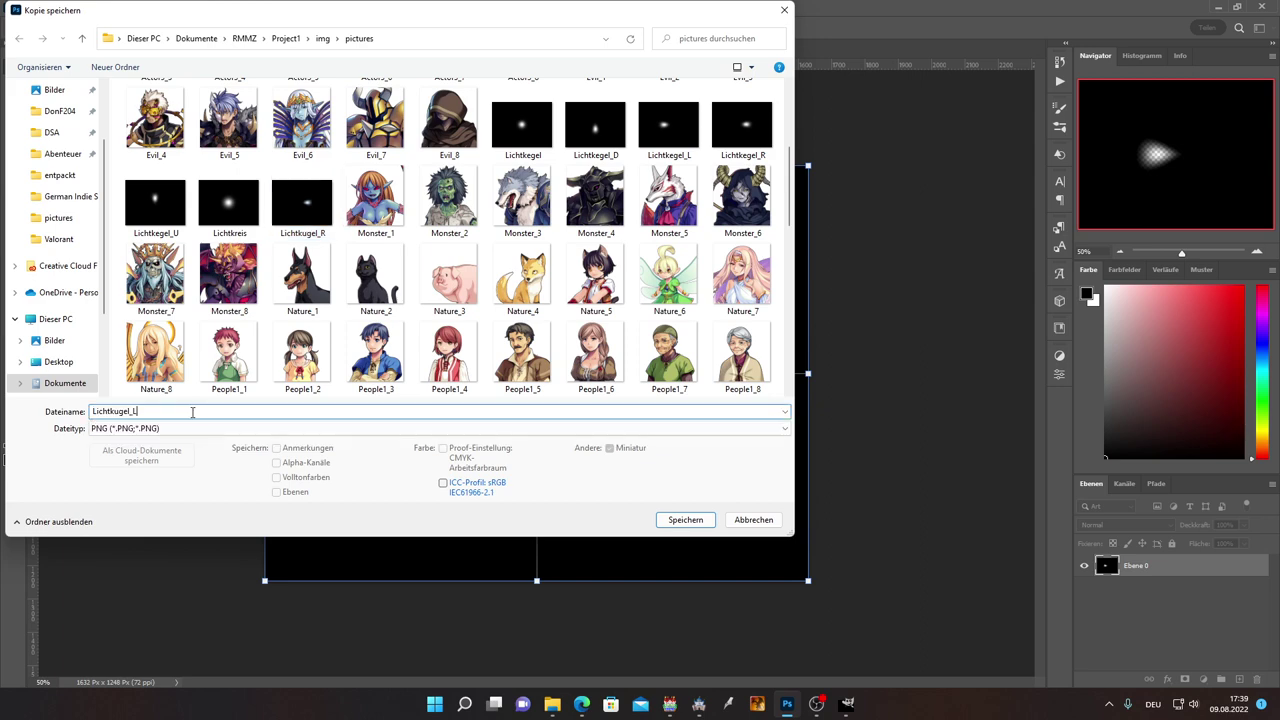
{"action": "left_click", "coordinate": [683, 522]}
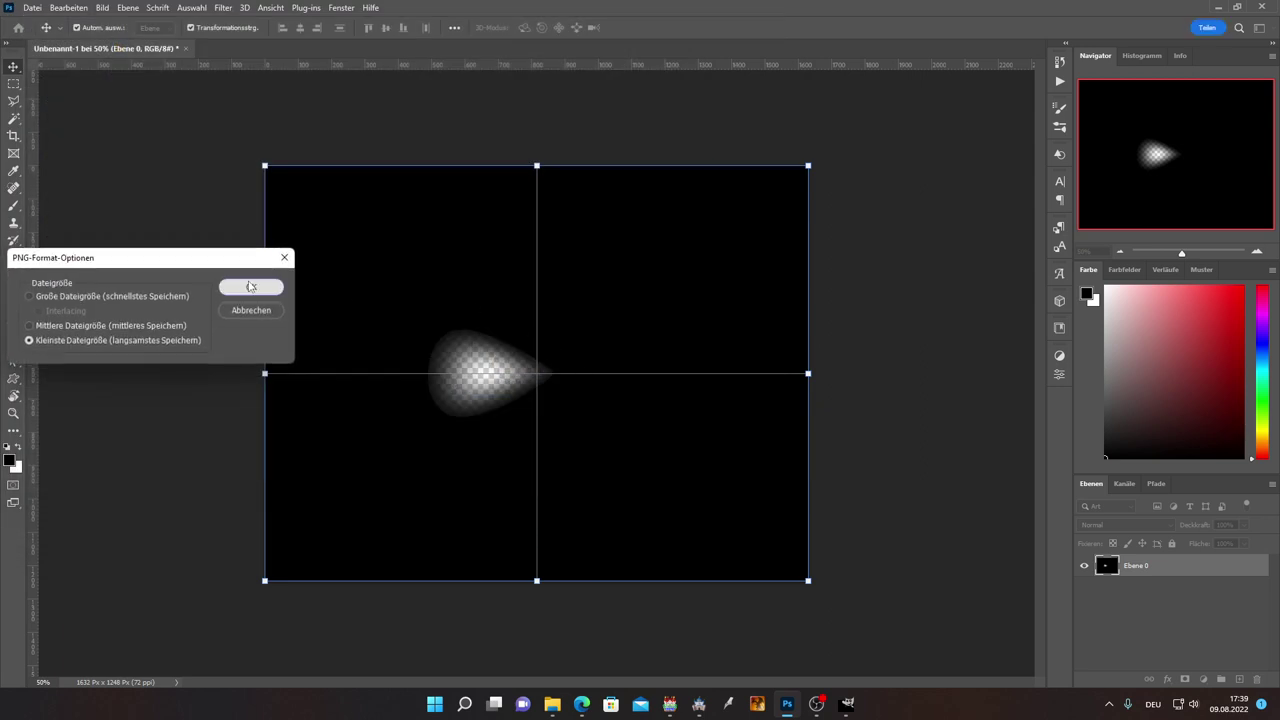
{"action": "left_click", "coordinate": [284, 292]}
Step: Rotate Ebene 0 by 90 degrees clockwise so the cone opens upward, fill both transparent side strips with black, and deselect
{"action": "left_click_drag", "start_coordinate": [820, 153], "coordinate": [698, 631]}
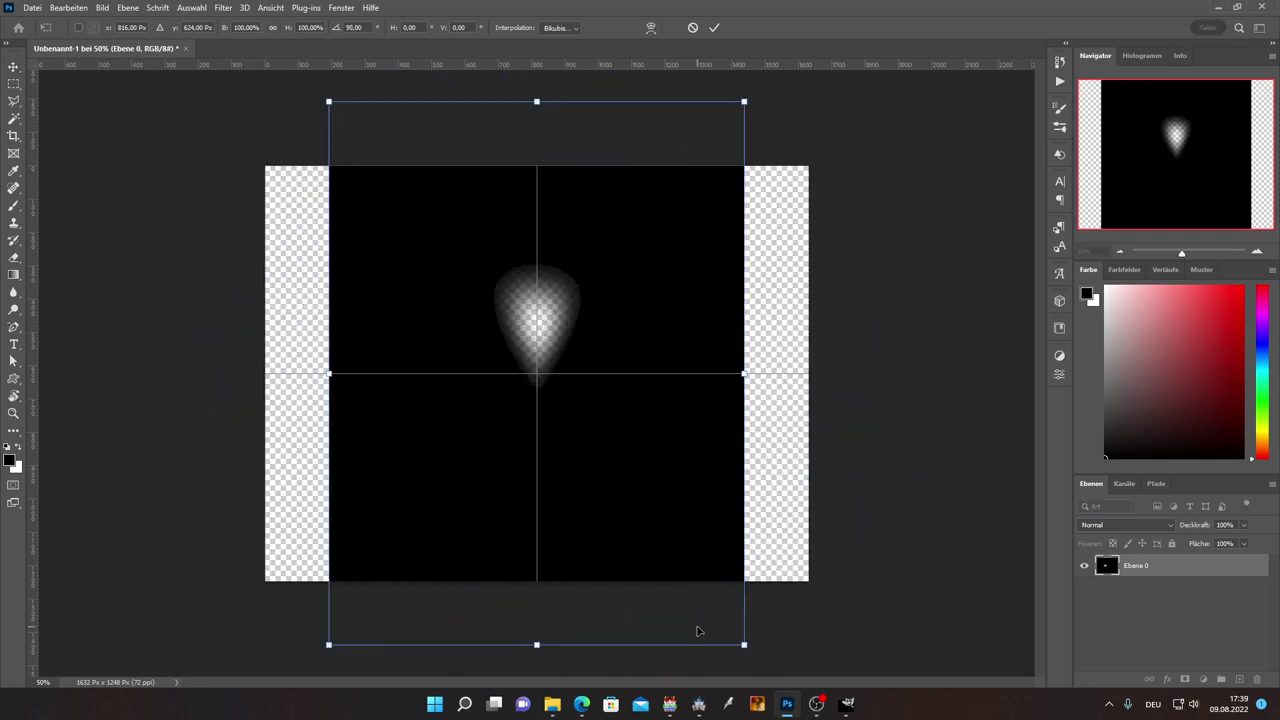
{"action": "left_click", "coordinate": [15, 89]}
{"action": "left_click_drag", "start_coordinate": [160, 109], "coordinate": [380, 600]}
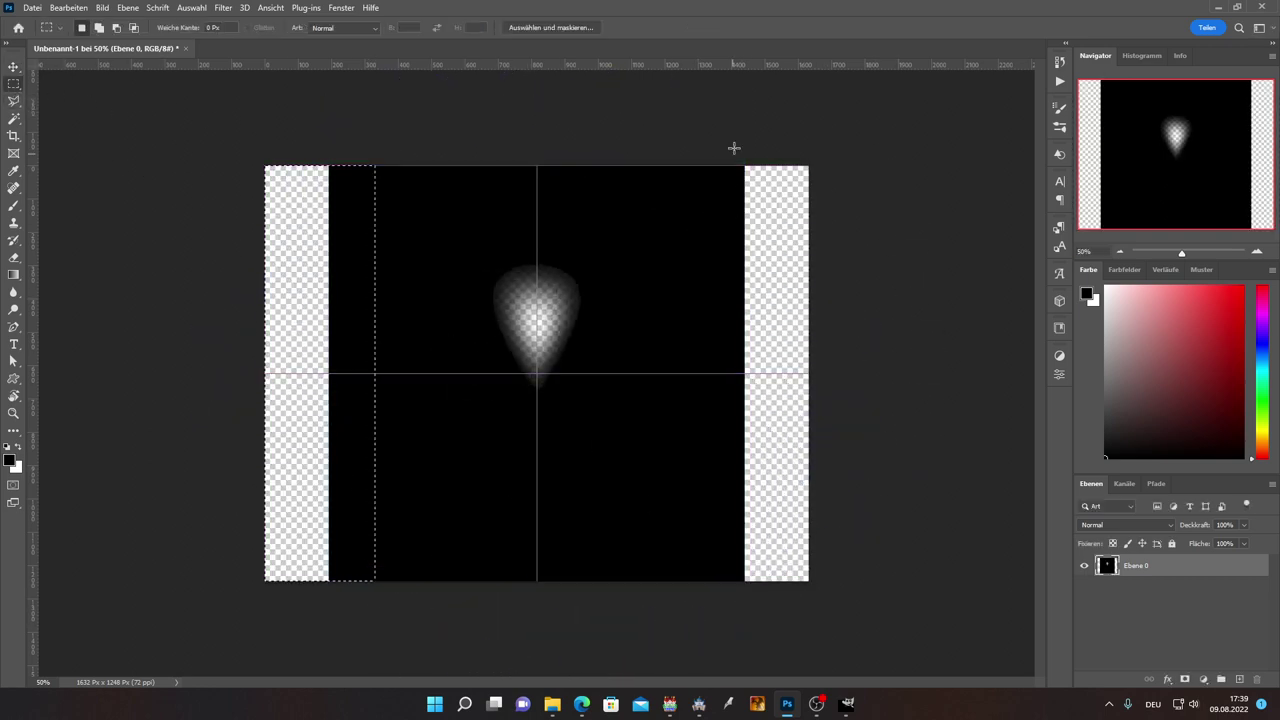
{"action": "left_click", "coordinate": [99, 27]}
{"action": "left_click_drag", "start_coordinate": [698, 166], "coordinate": [966, 471]}
{"action": "key", "text": "alt+BackSpace"}
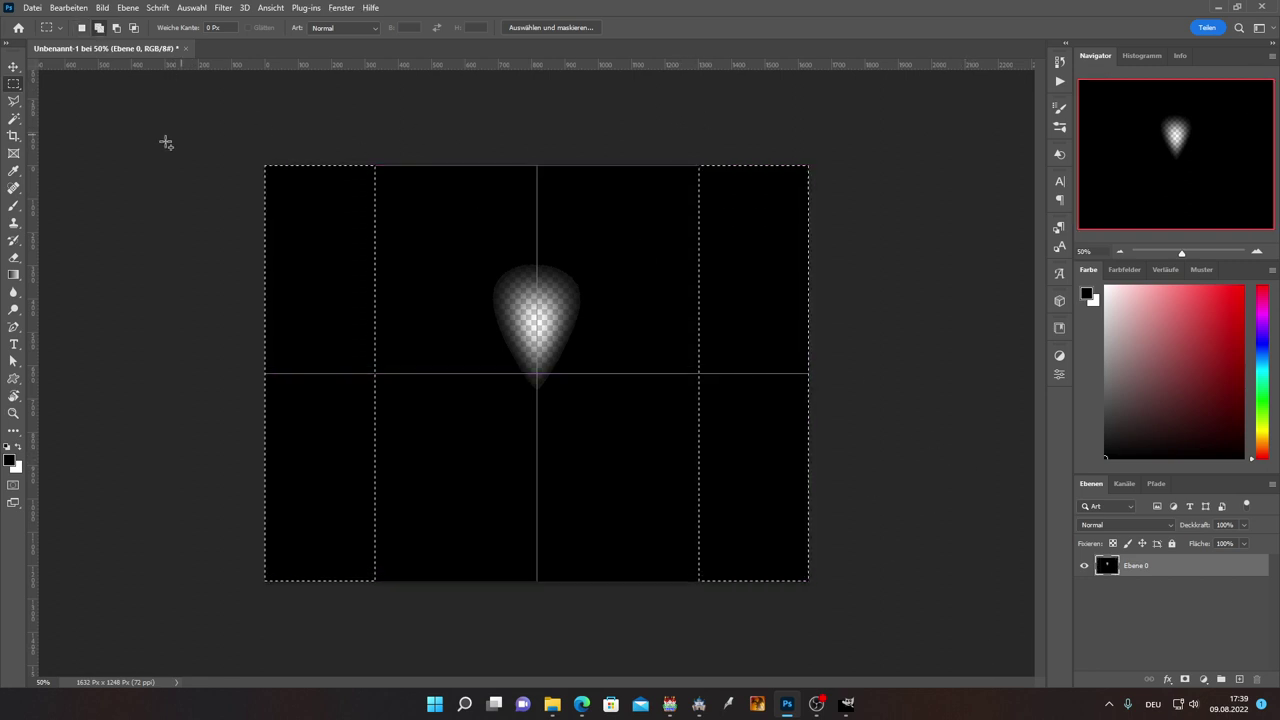
{"action": "left_click", "coordinate": [82, 27]}
Step: Save the upward-facing cone locally as a PNG named Lichtkugel_U in the pictures folder, using the smallest file size option
{"action": "left_click", "coordinate": [31, 8]}
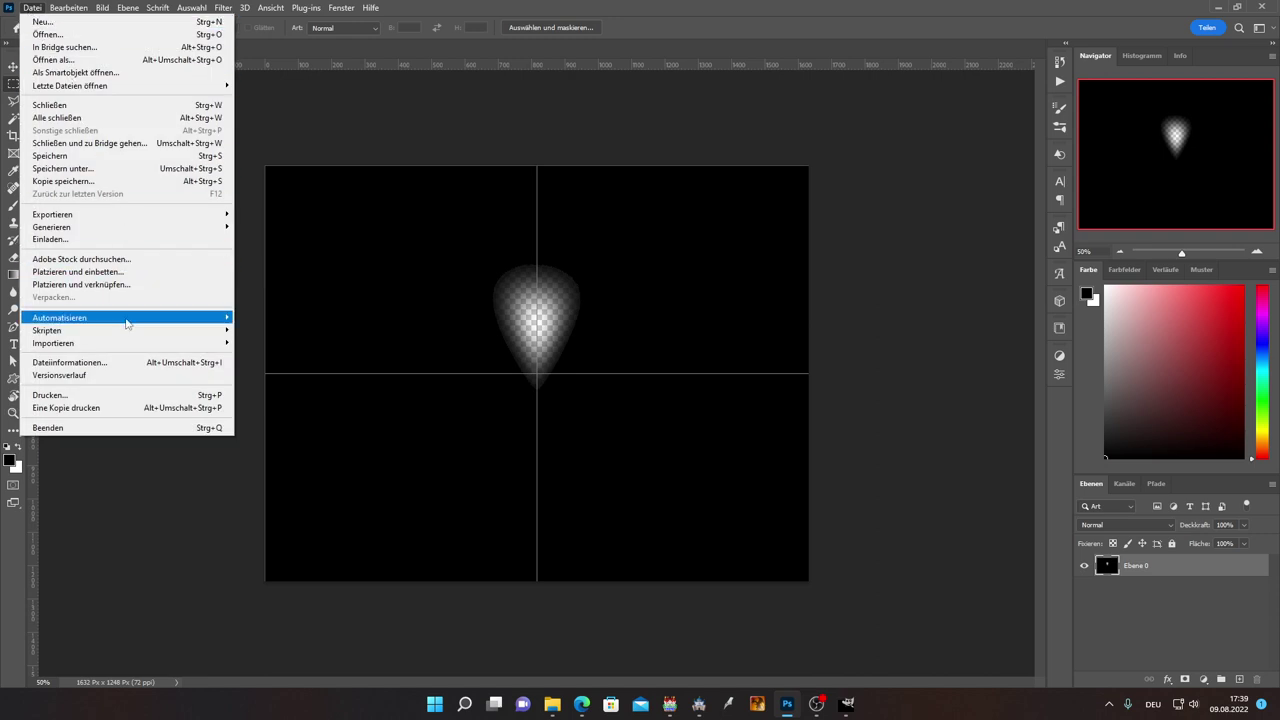
{"action": "left_click", "coordinate": [70, 169]}
{"action": "left_click", "coordinate": [438, 521]}
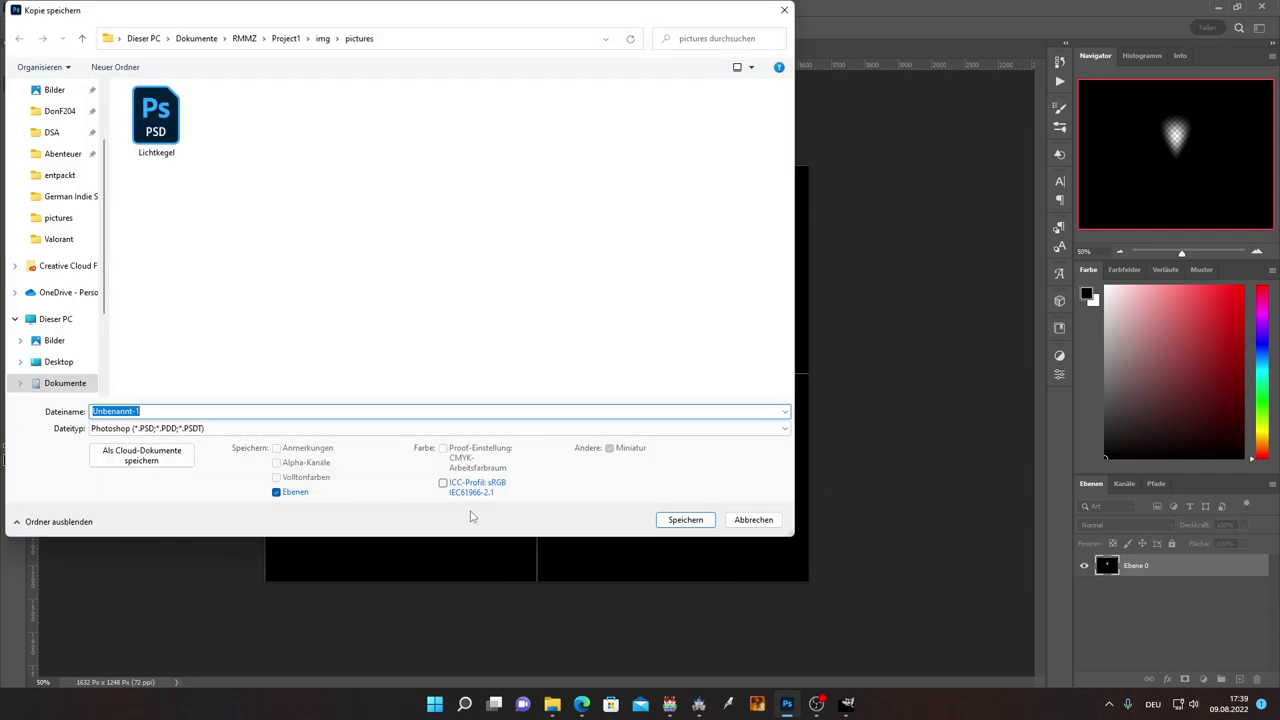
{"action": "left_click", "coordinate": [200, 428]}
{"action": "left_click", "coordinate": [125, 611]}
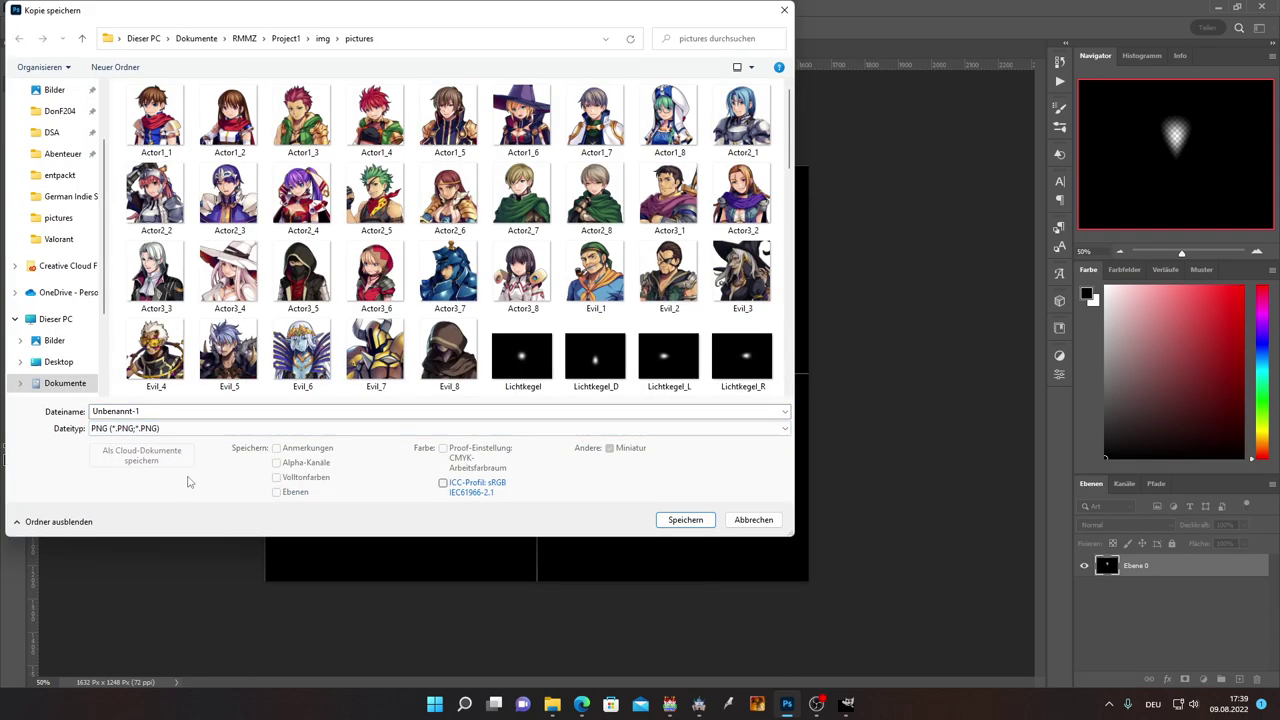
{"action": "scroll", "coordinate": [507, 391], "scroll_direction": "down", "scroll_amount": 5}
{"action": "scroll", "coordinate": [300, 250], "scroll_direction": "up", "scroll_amount": 3}
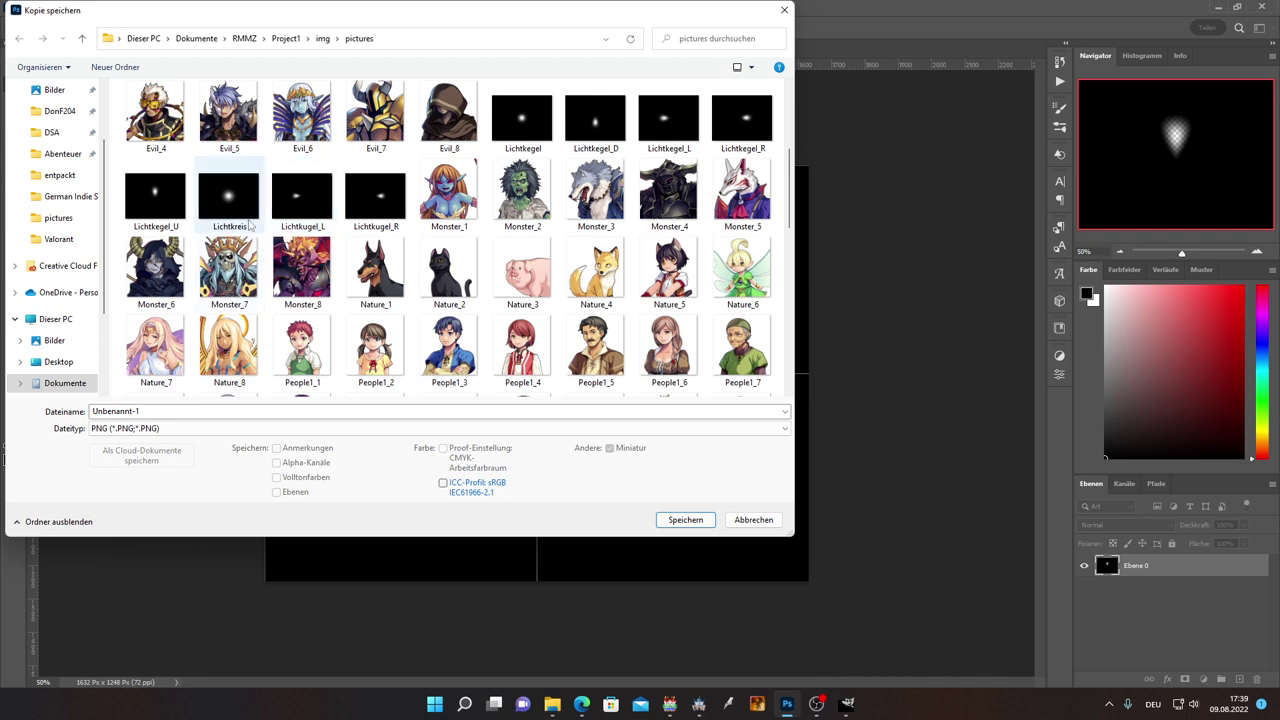
{"action": "left_click", "coordinate": [170, 204]}
{"action": "left_click", "coordinate": [128, 411]}
{"action": "double_click", "coordinate": [128, 411]}
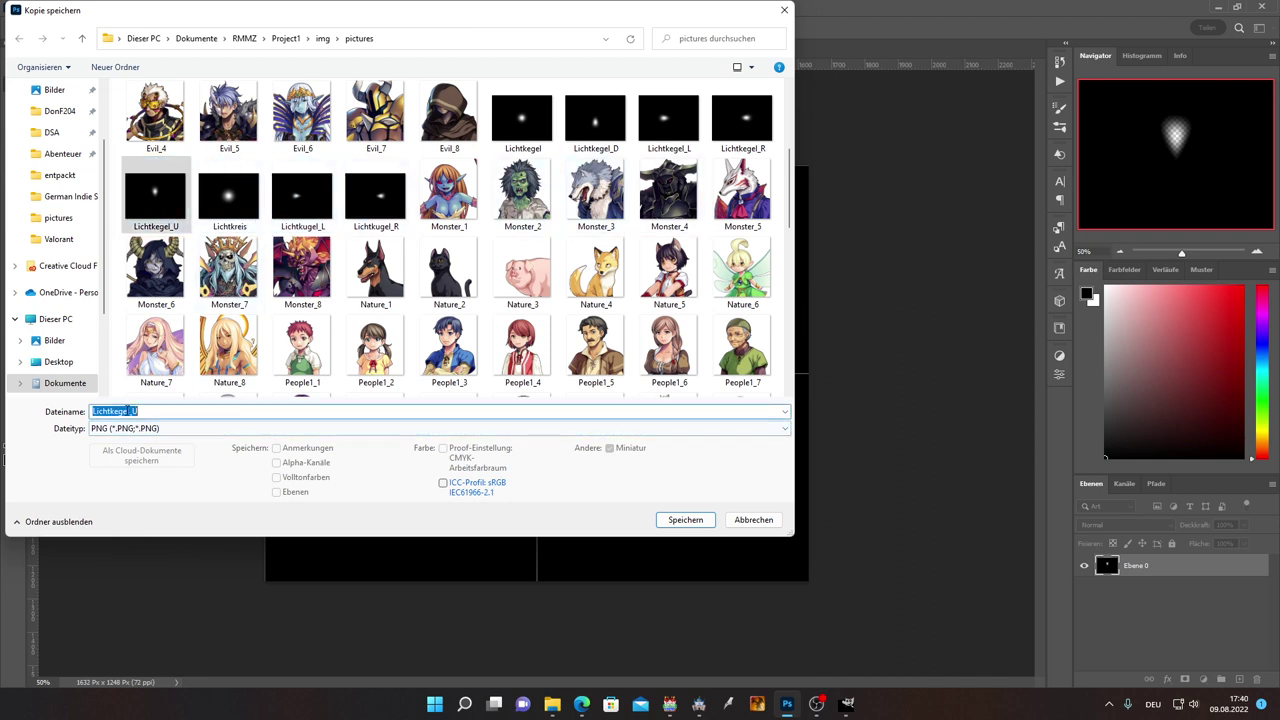
{"action": "left_click", "coordinate": [131, 411]}
{"action": "key", "text": "BackSpace"}
{"action": "key", "text": "BackSpace"}
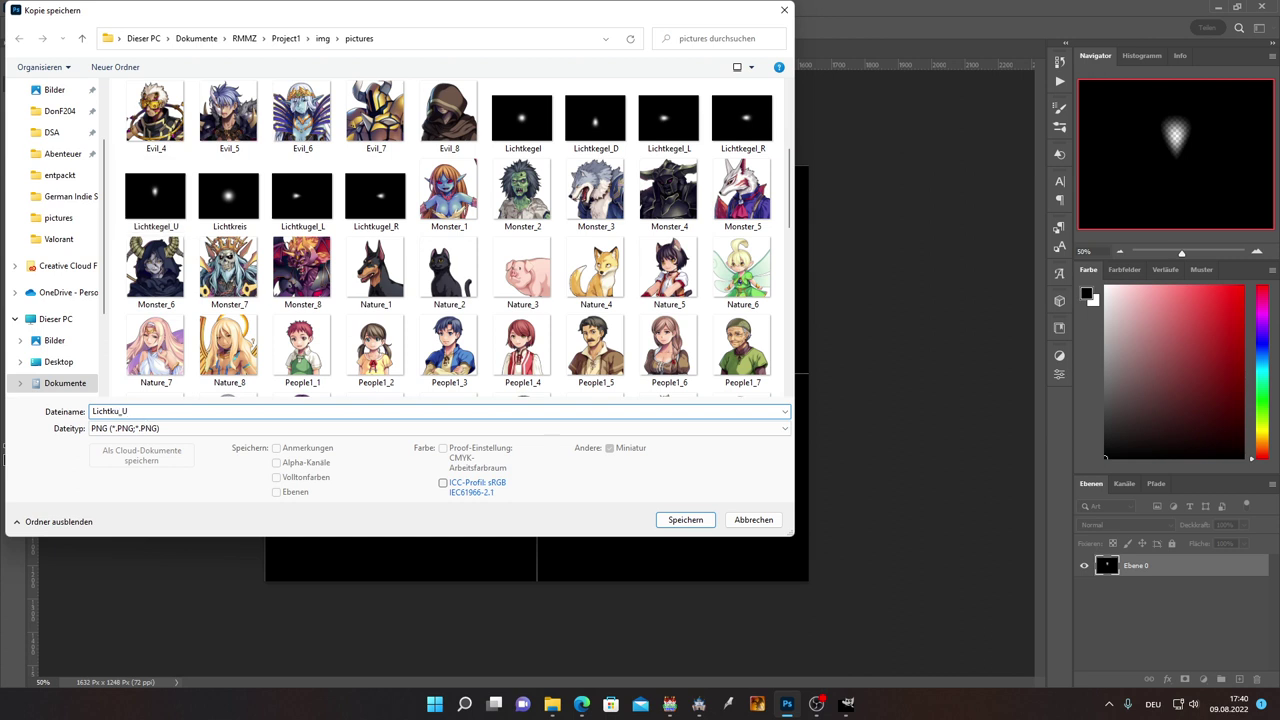
{"action": "left_click", "coordinate": [680, 524]}
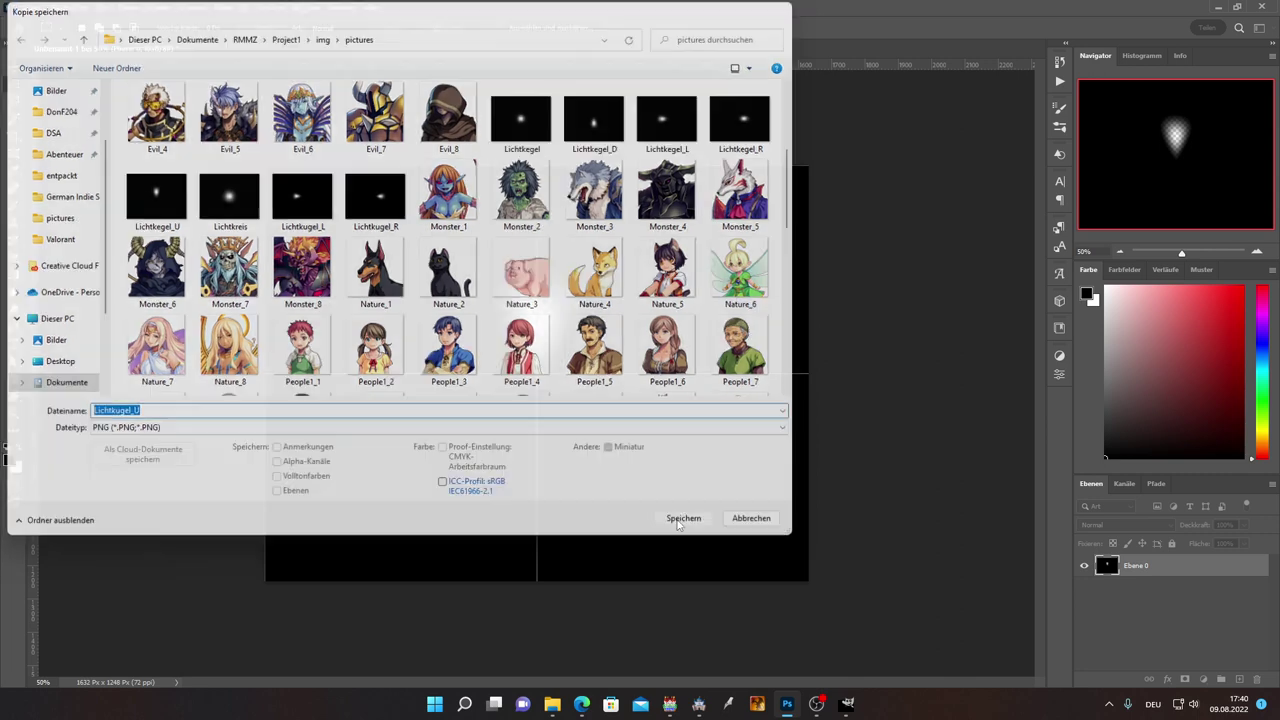
{"action": "left_click", "coordinate": [249, 288]}
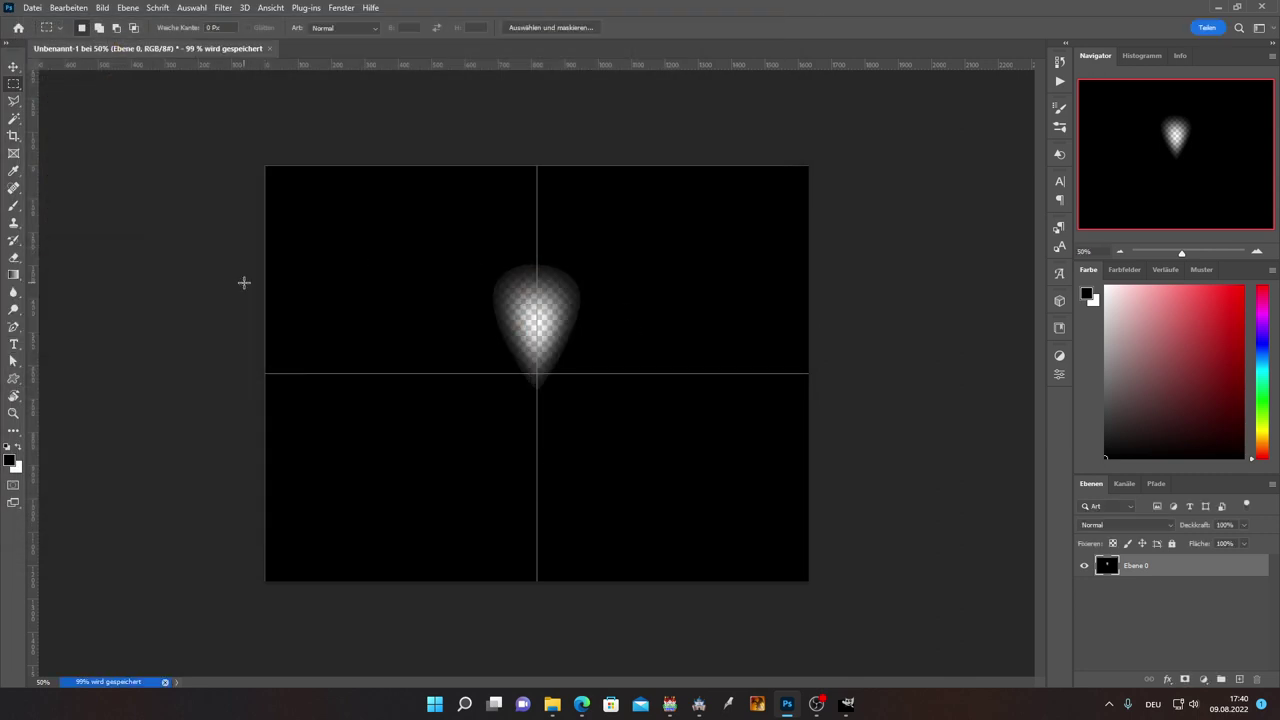
Step: Rotate Ebene 0 by 180 degrees so the cone opens downward, and apply the transformation
{"action": "left_click", "coordinate": [32, 7]}
{"action": "left_click", "coordinate": [32, 7]}
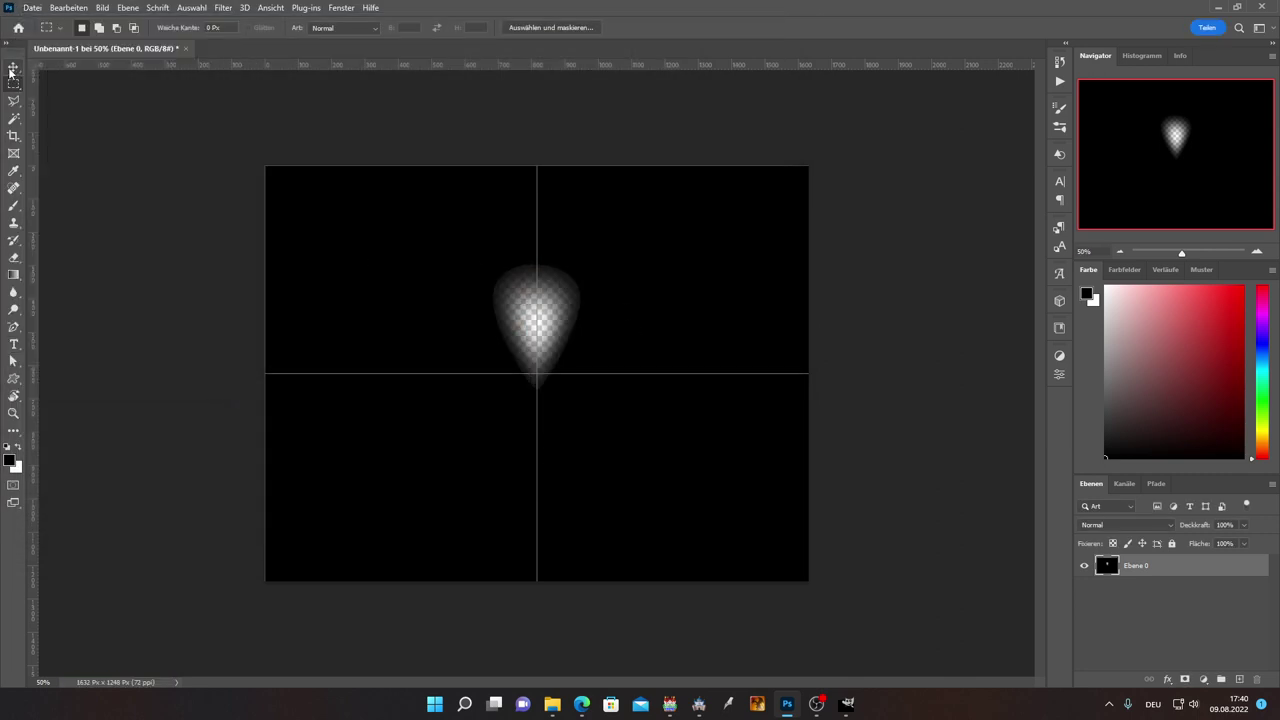
{"action": "key", "text": "ctrl+t"}
{"action": "left_click_drag", "start_coordinate": [818, 93], "coordinate": [250, 650]}
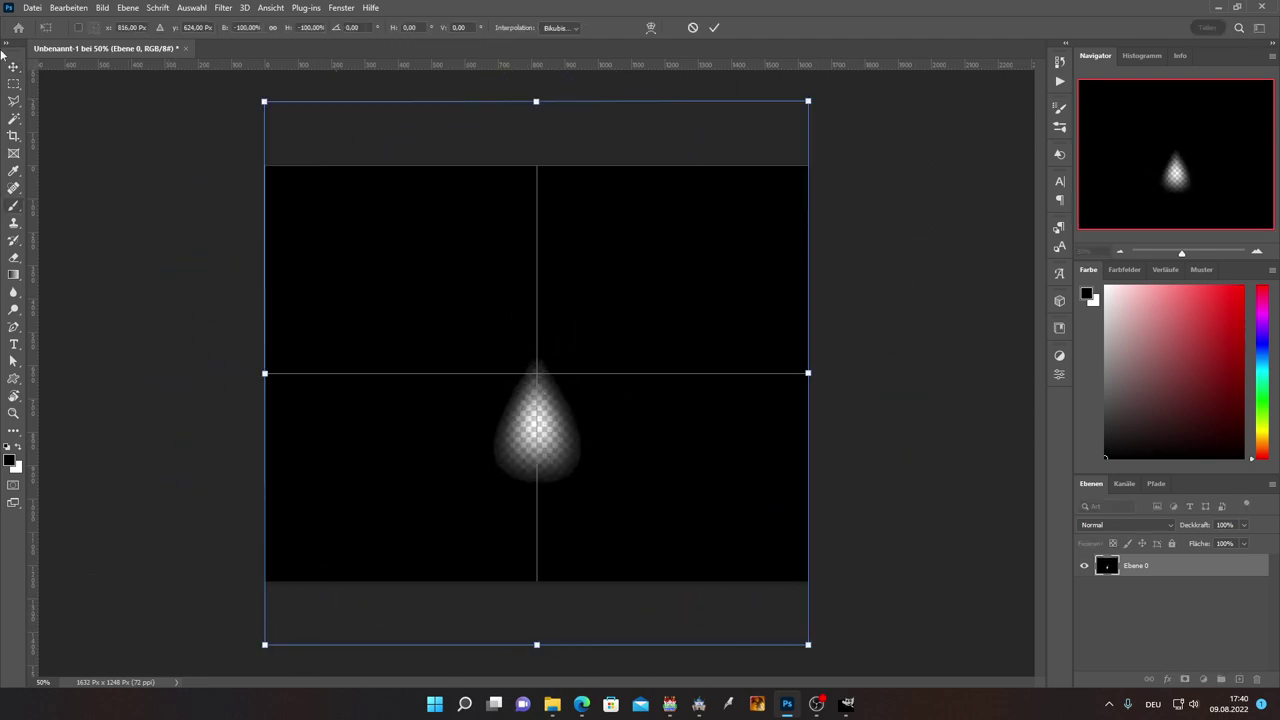
{"action": "key", "text": "Return"}
Step: Save the downward-facing cone locally as a PNG named Lichtkugel_D in the pictures folder, using the smallest file size option
{"action": "left_click", "coordinate": [32, 7]}
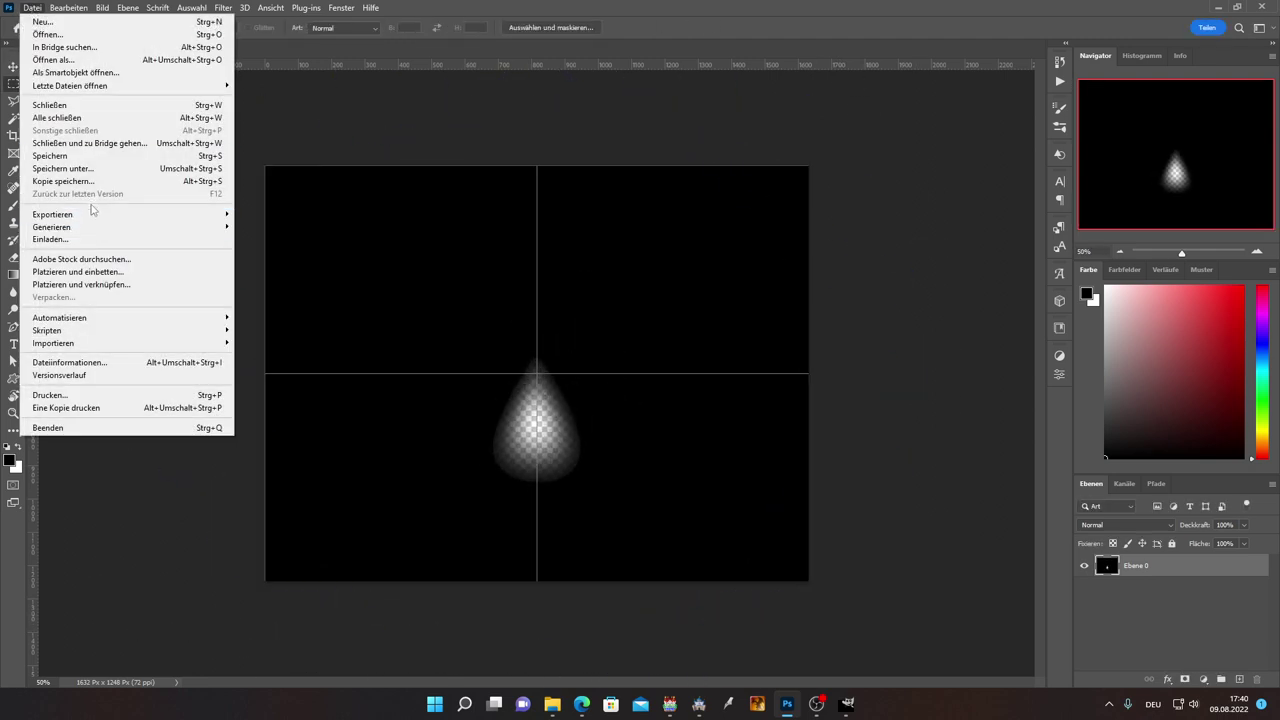
{"action": "left_click", "coordinate": [100, 168]}
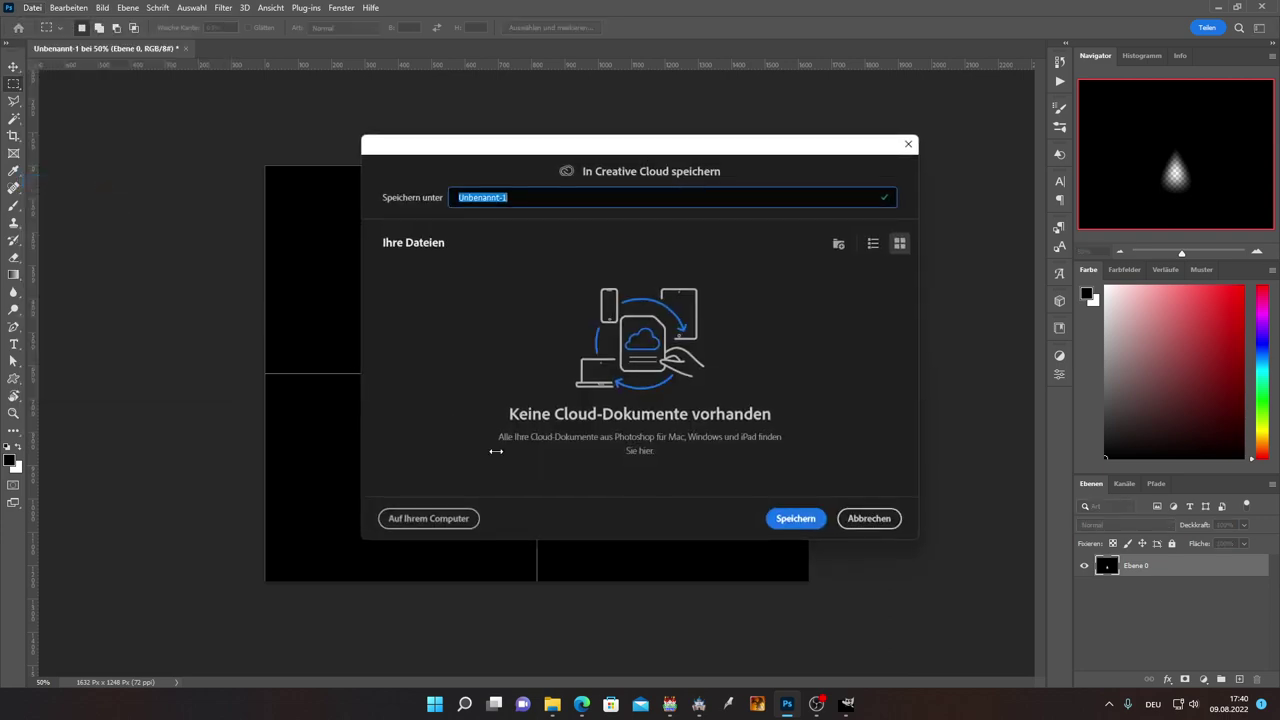
{"action": "left_click", "coordinate": [429, 518]}
{"action": "left_click", "coordinate": [178, 431]}
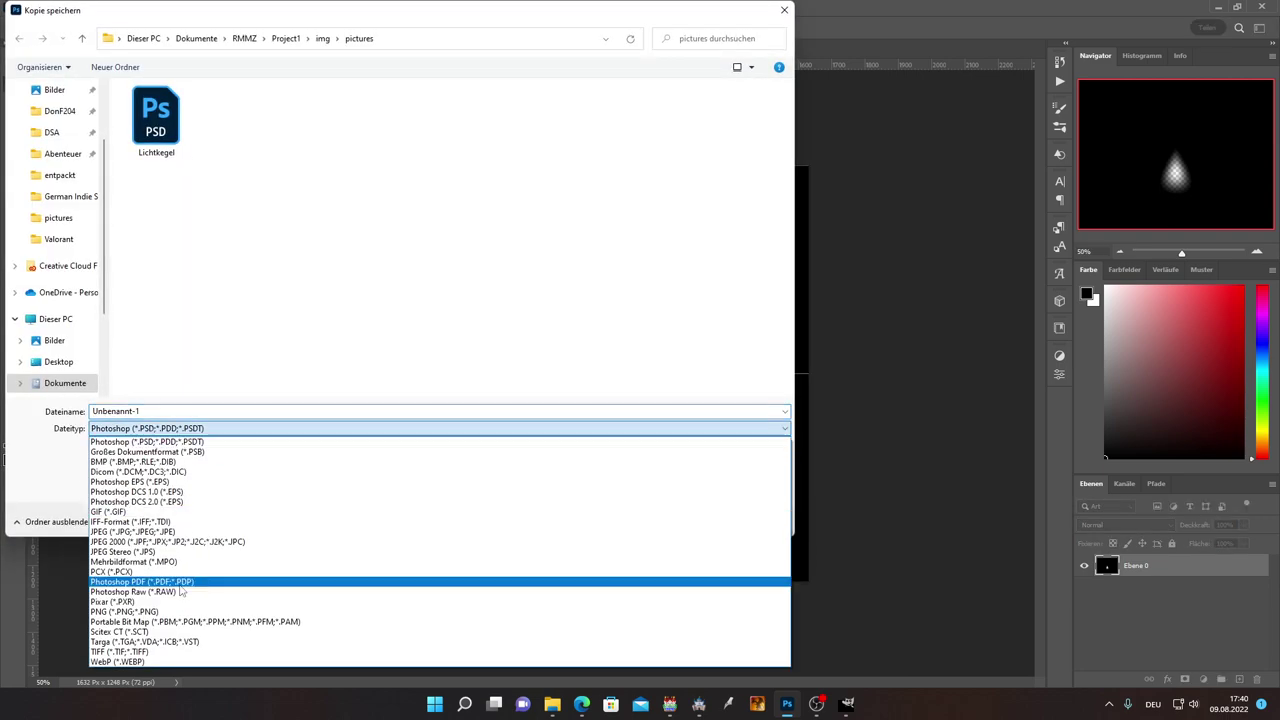
{"action": "left_click", "coordinate": [125, 611]}
{"action": "double_click", "coordinate": [150, 410]}
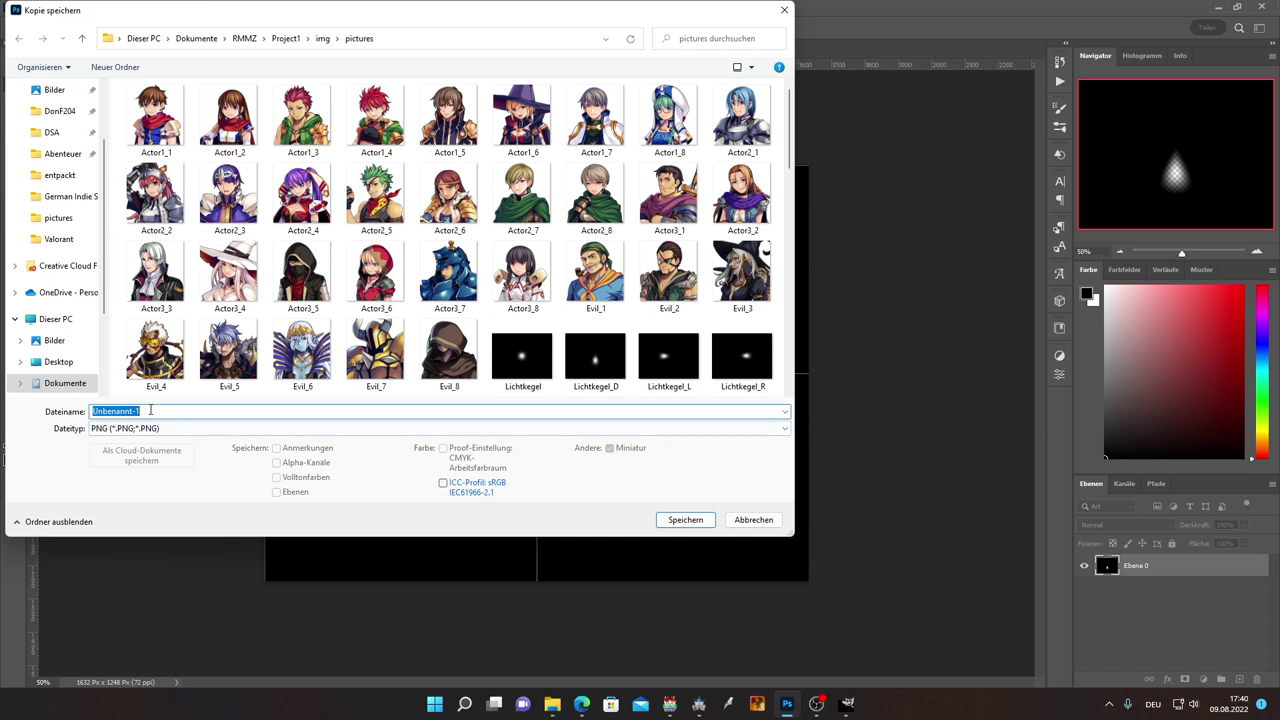
{"action": "type", "text": "Lichtkugel_"}
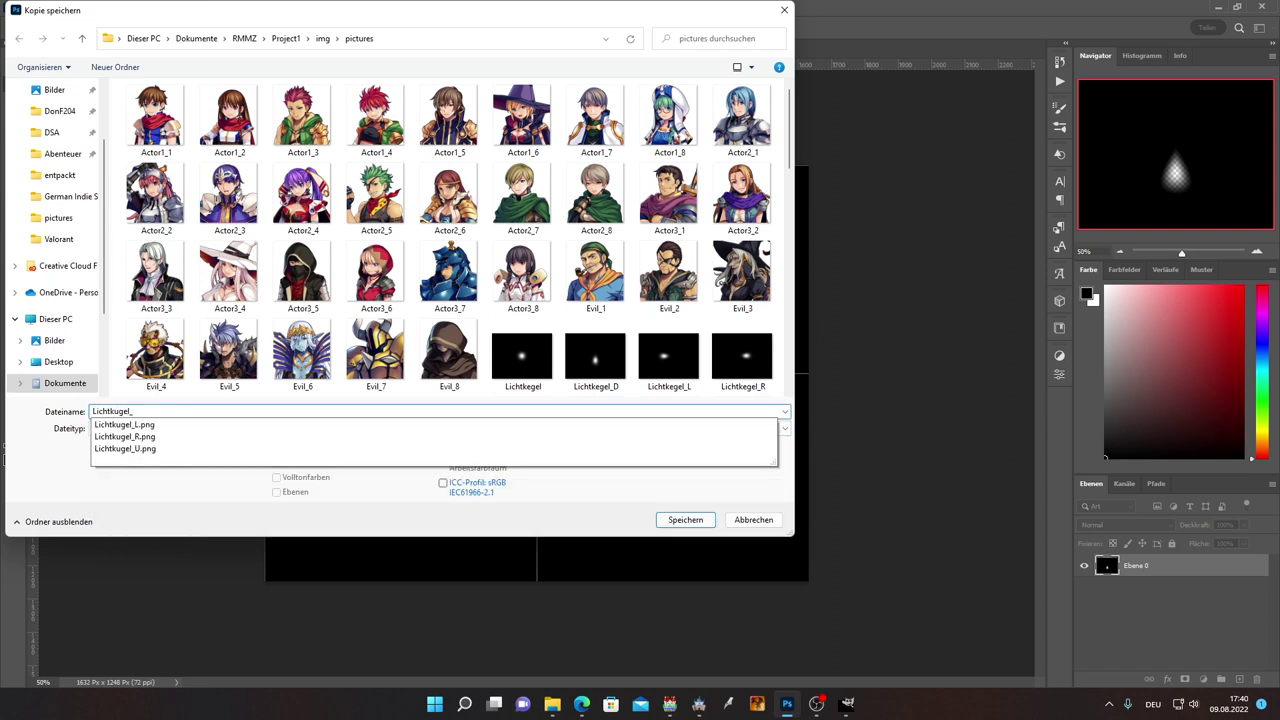
{"action": "type", "text": "D"}
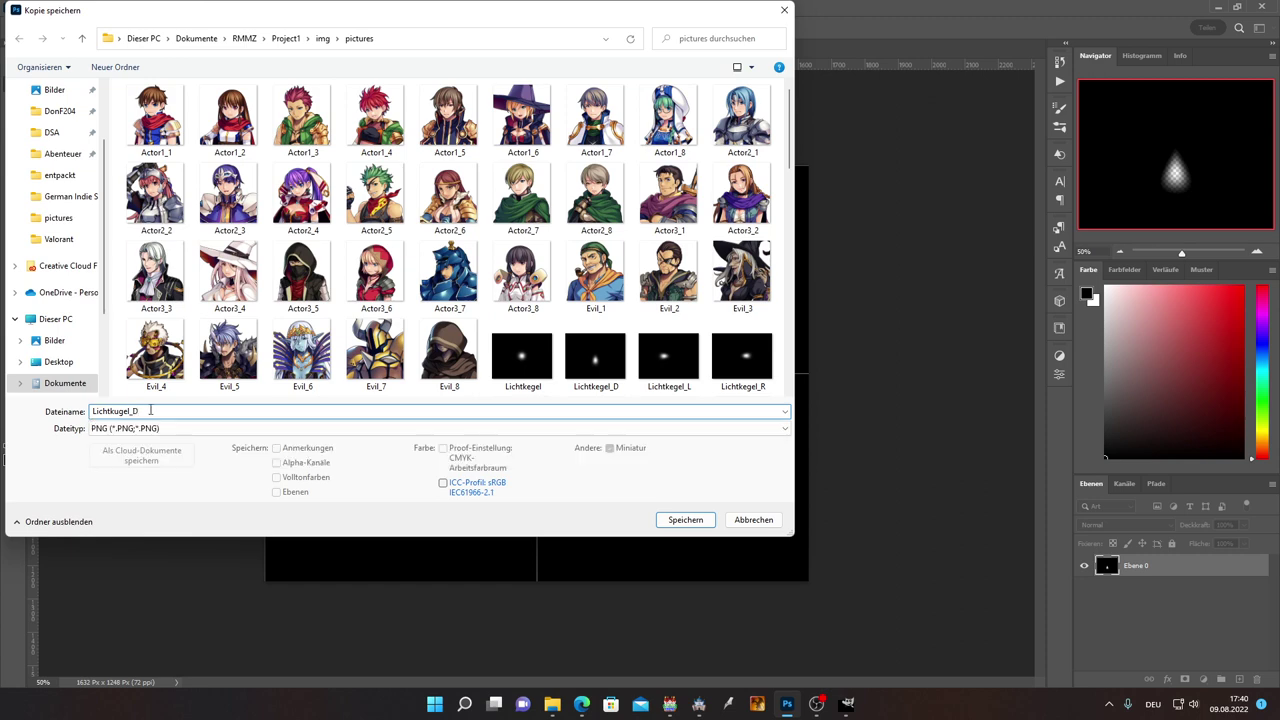
{"action": "left_click", "coordinate": [674, 520]}
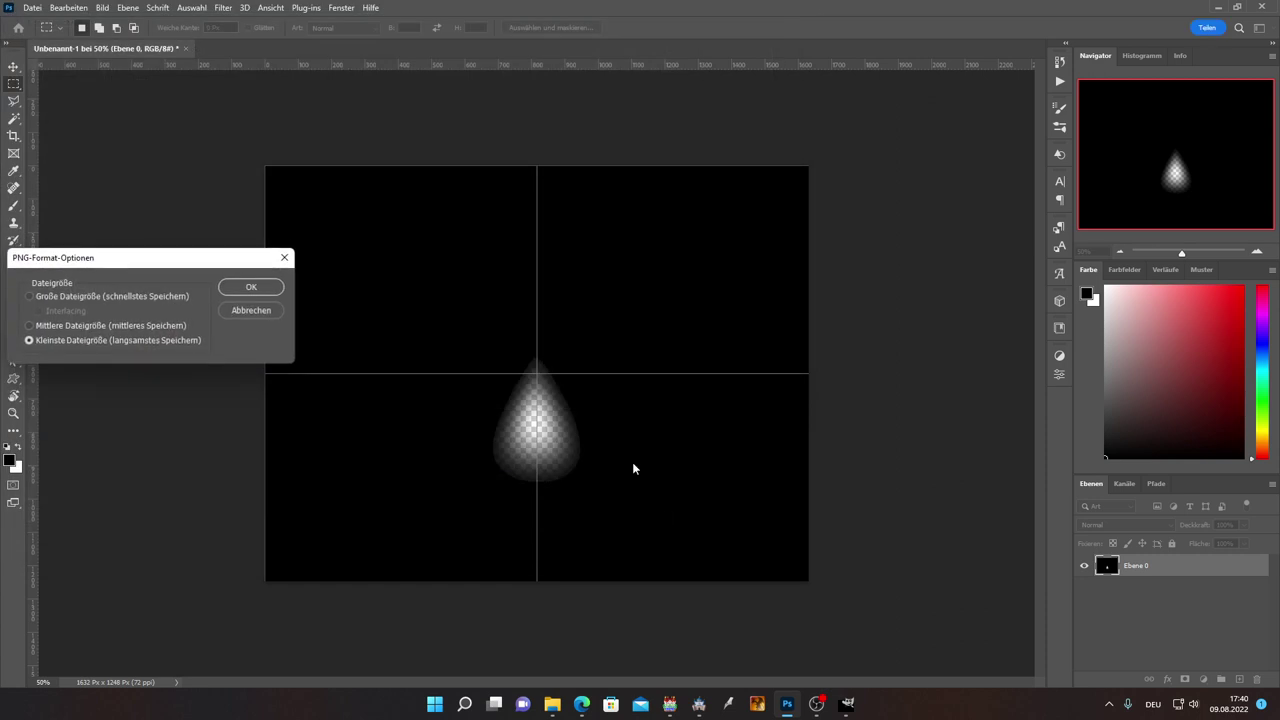
{"action": "left_click", "coordinate": [251, 287]}
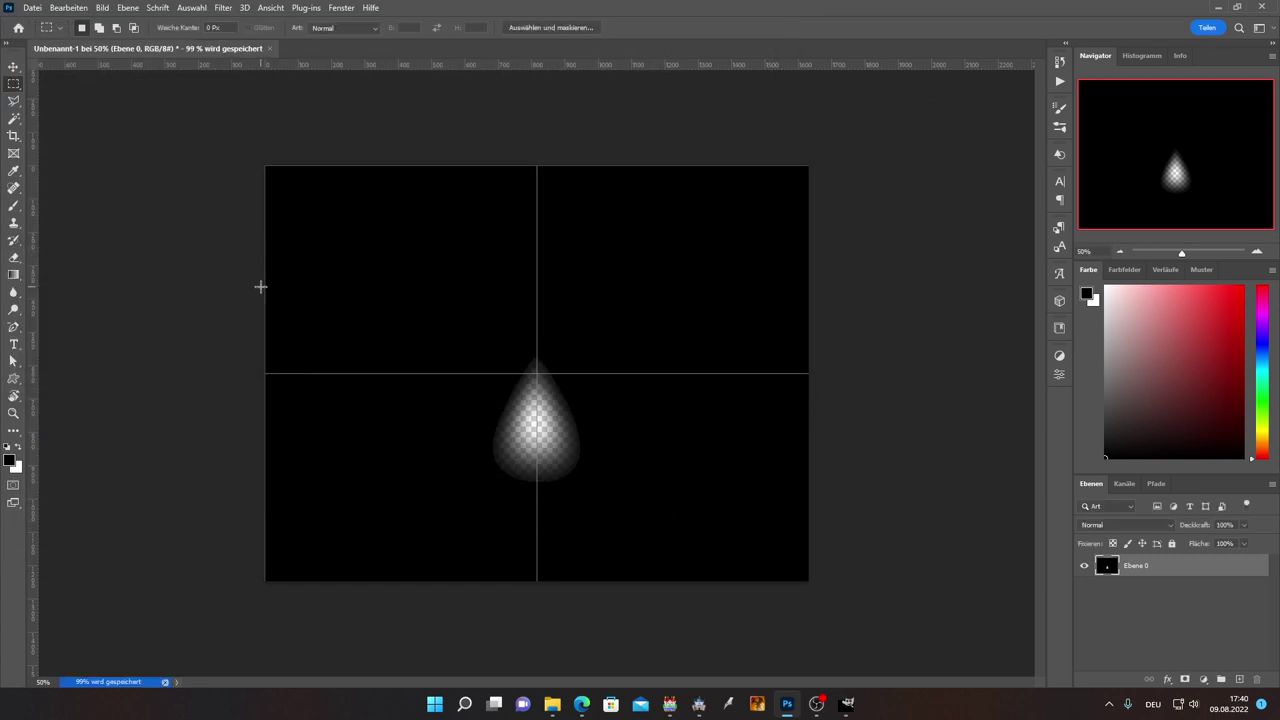
Step: Switch to RPG Maker MZ and set the picture shown by event EV001 on the Tutorial Lampe map to Lichtkugel_D
{"action": "left_click", "coordinate": [1217, 9]}
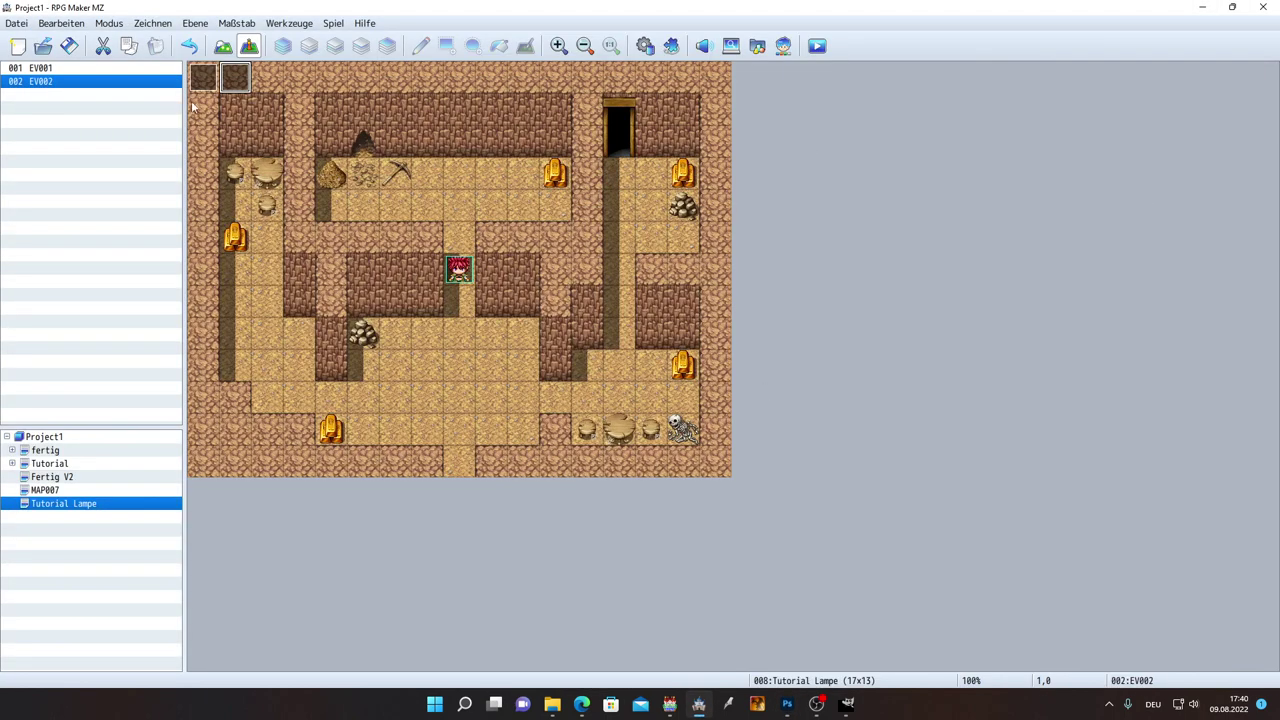
{"action": "double_click", "coordinate": [206, 80]}
{"action": "double_click", "coordinate": [687, 234]}
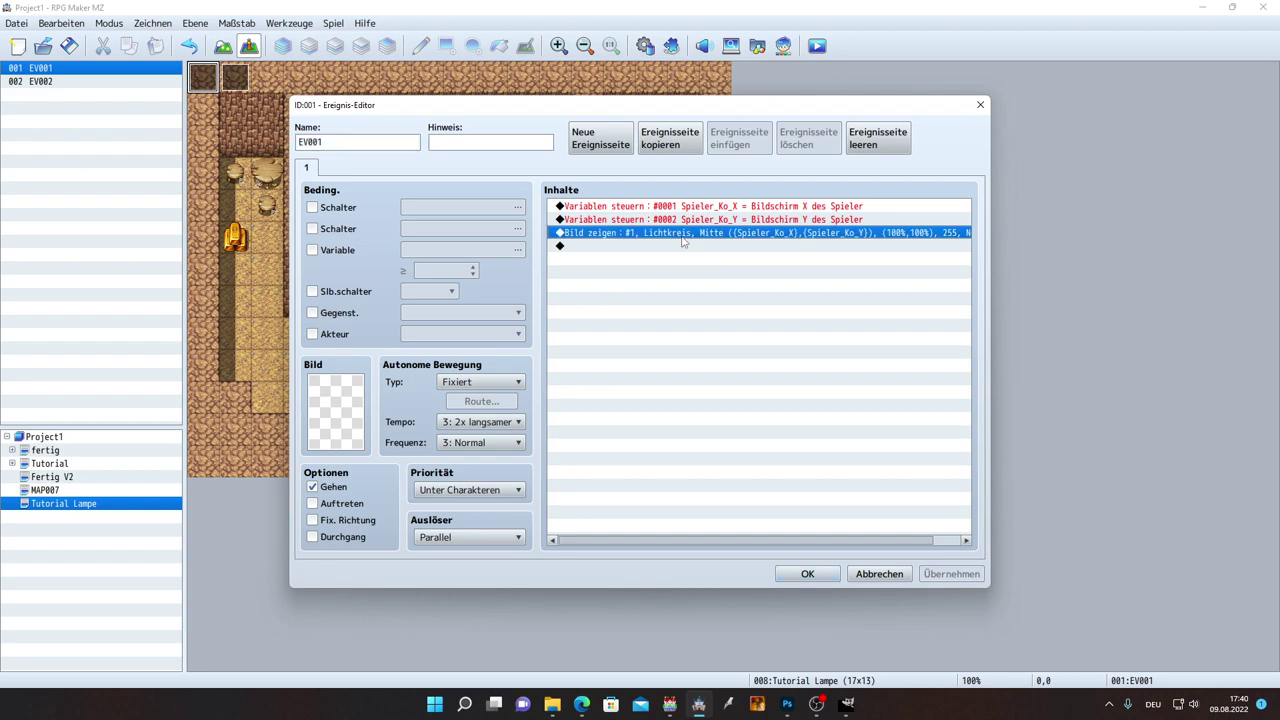
{"action": "left_click", "coordinate": [715, 279]}
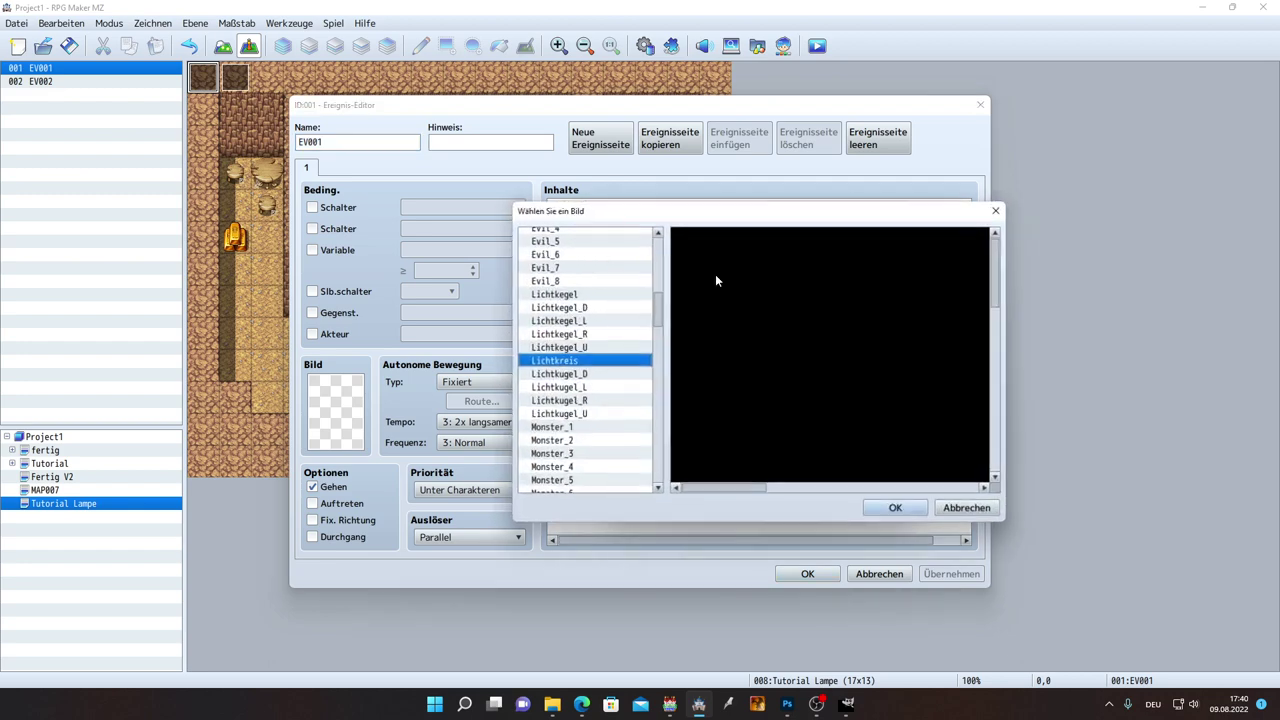
{"action": "left_click", "coordinate": [588, 374]}
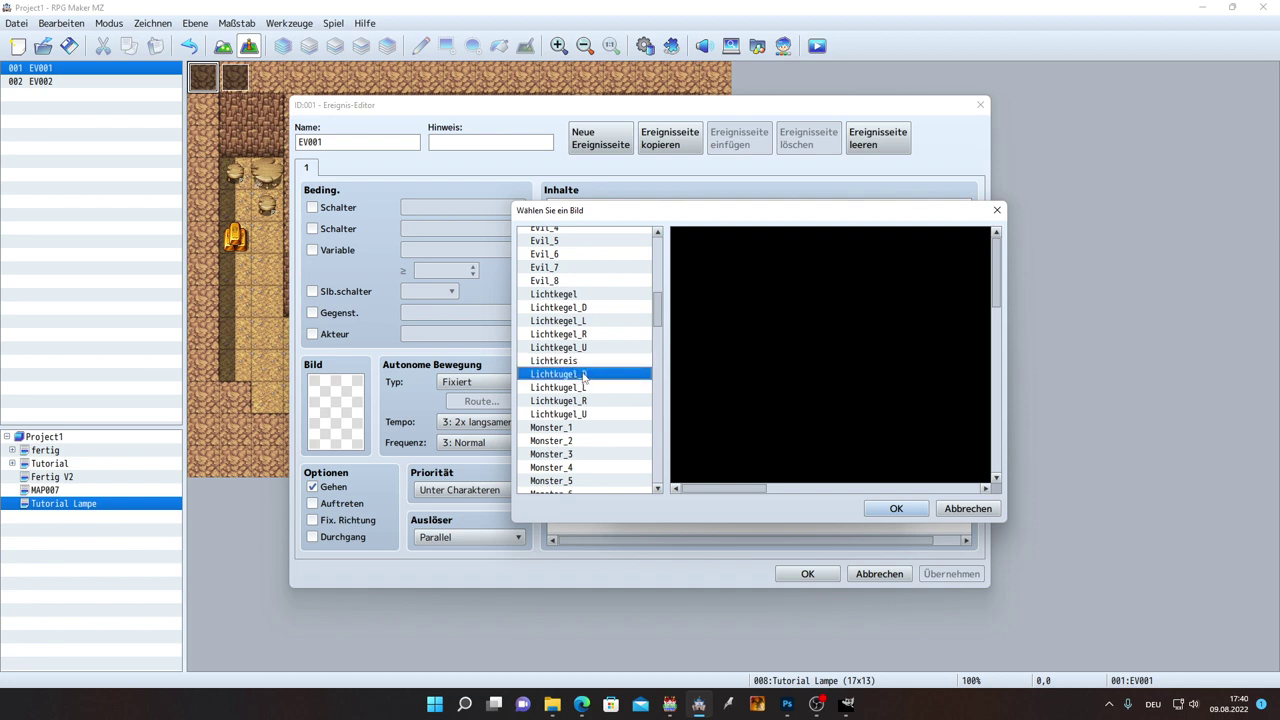
{"action": "left_click", "coordinate": [592, 414]}
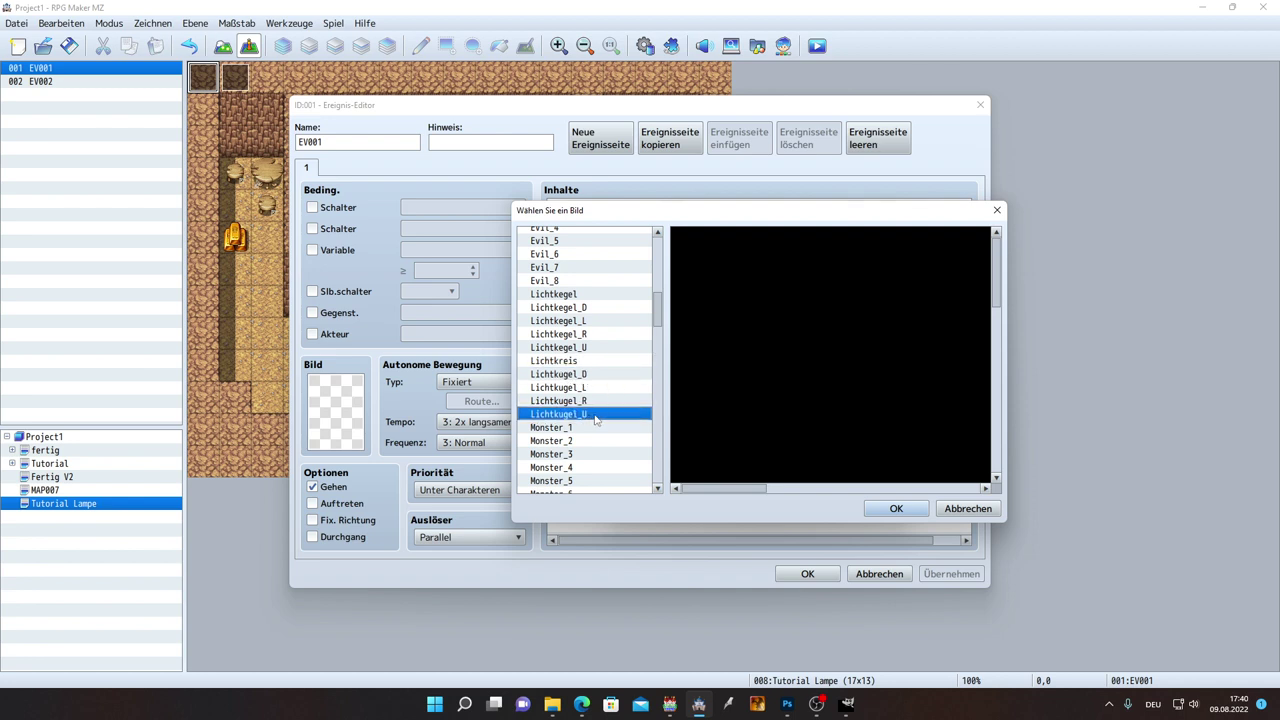
{"action": "left_click", "coordinate": [598, 374]}
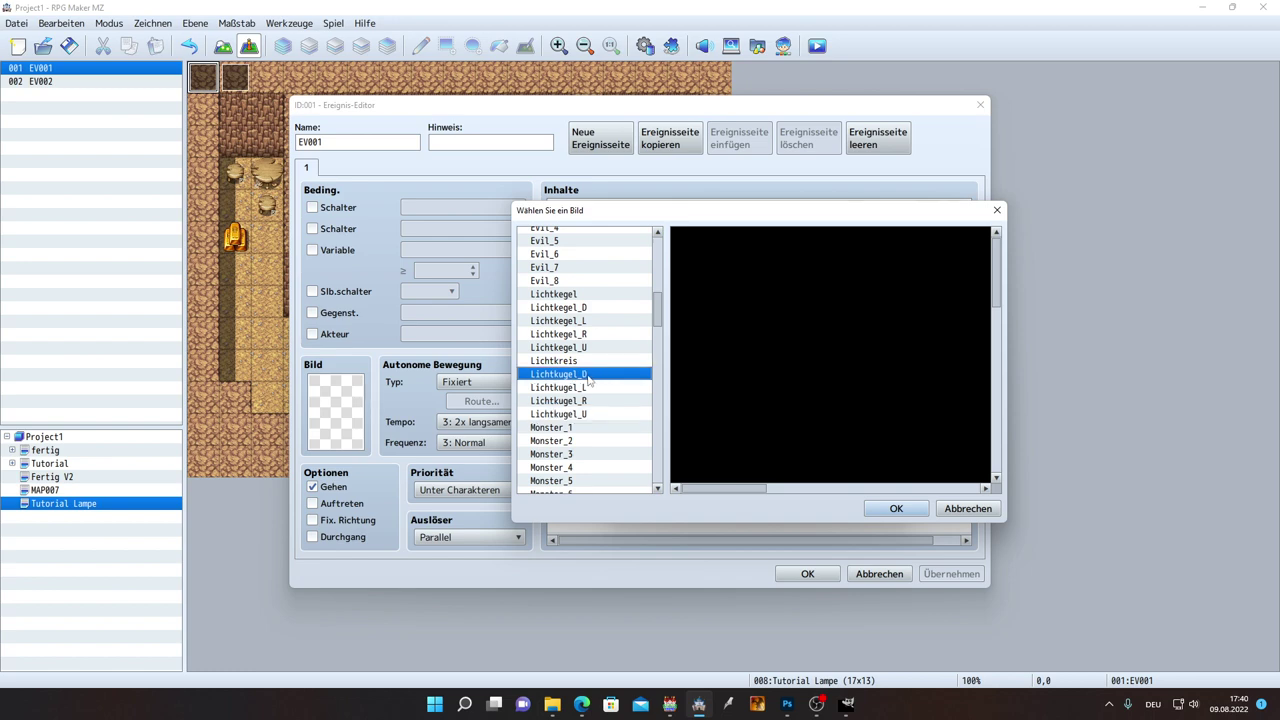
{"action": "double_click", "coordinate": [589, 377]}
{"action": "left_click", "coordinate": [794, 492]}
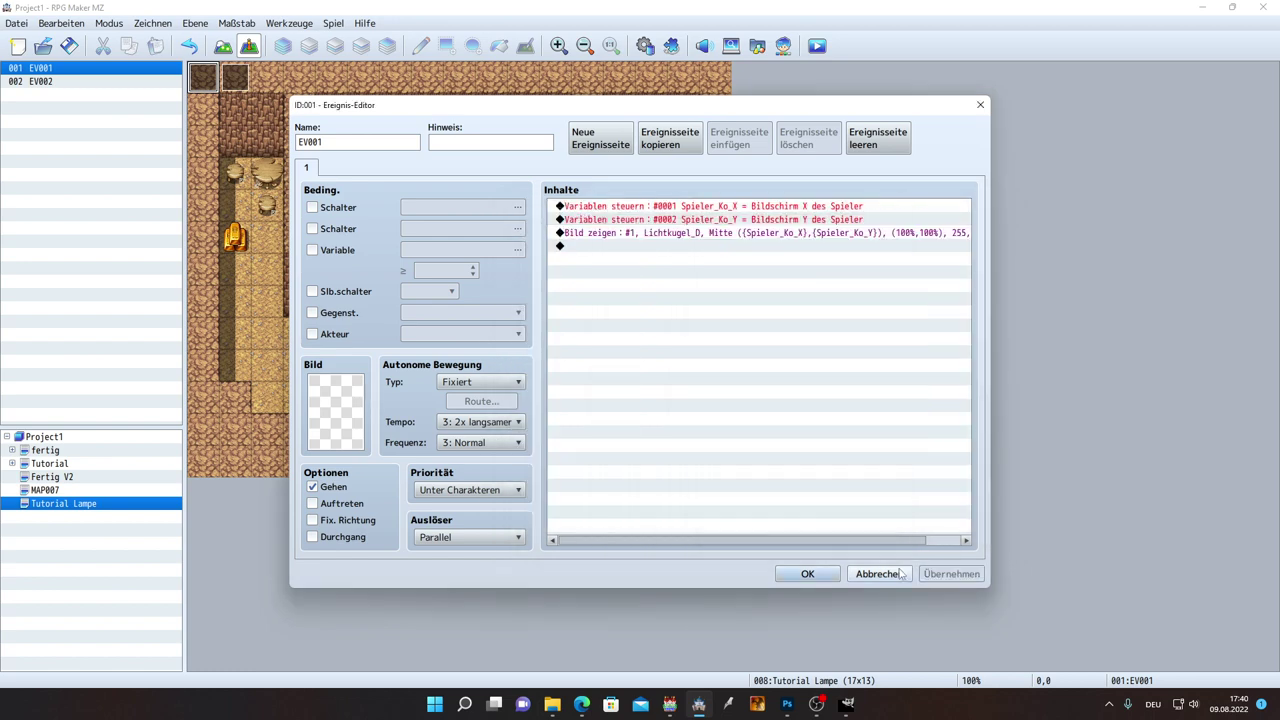
{"action": "left_click", "coordinate": [807, 573]}
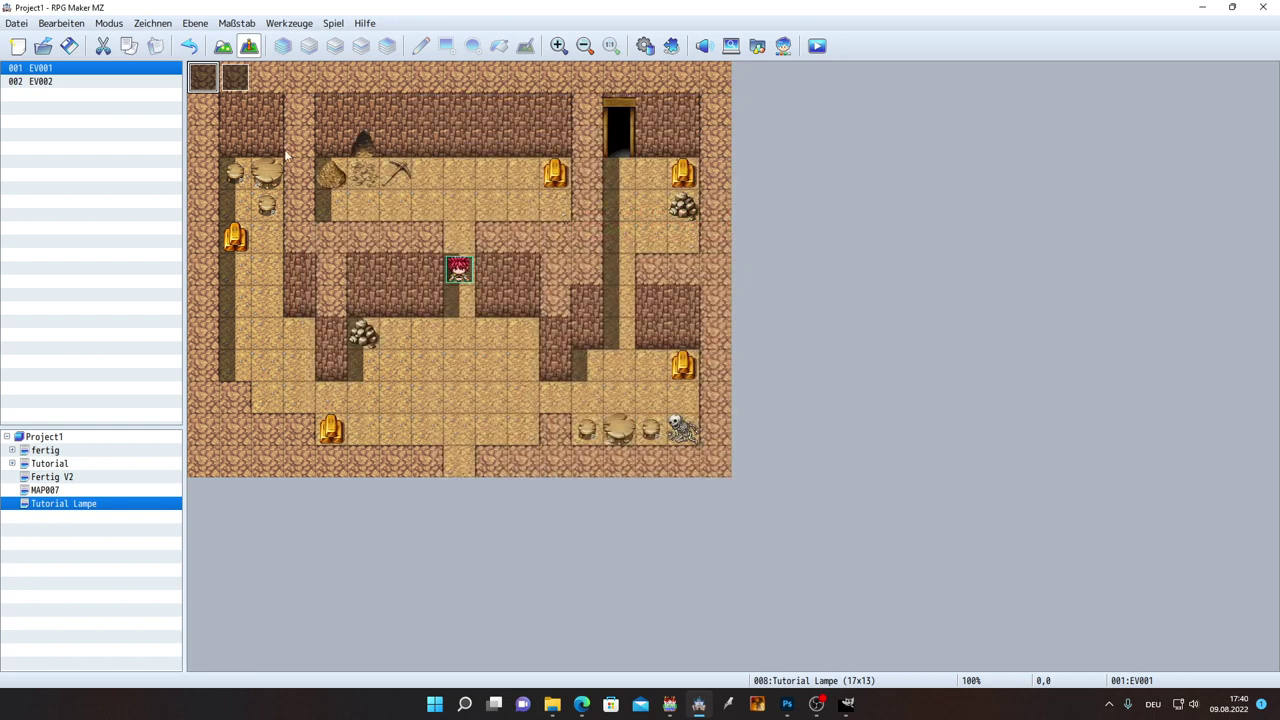
Step: Playtest the map, walk the character up and down to check the light cone's position, and close the game
{"action": "left_click", "coordinate": [817, 47]}
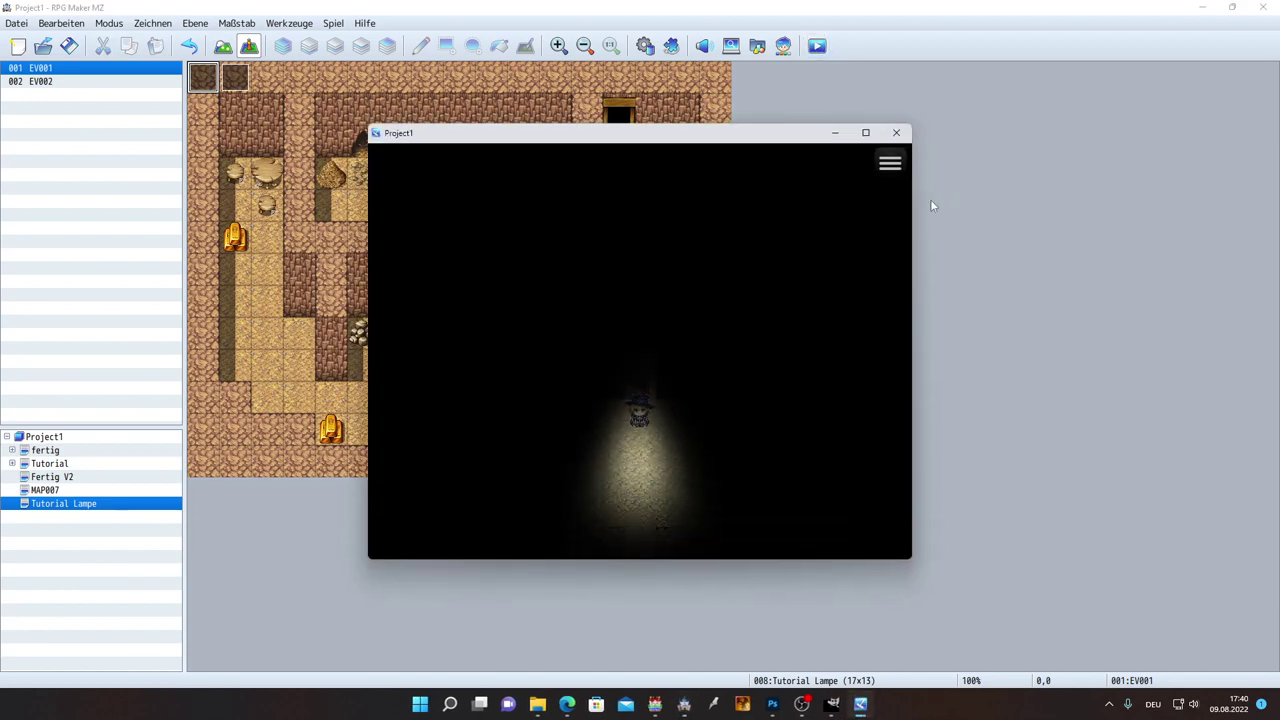
{"action": "key", "text": "Down"}
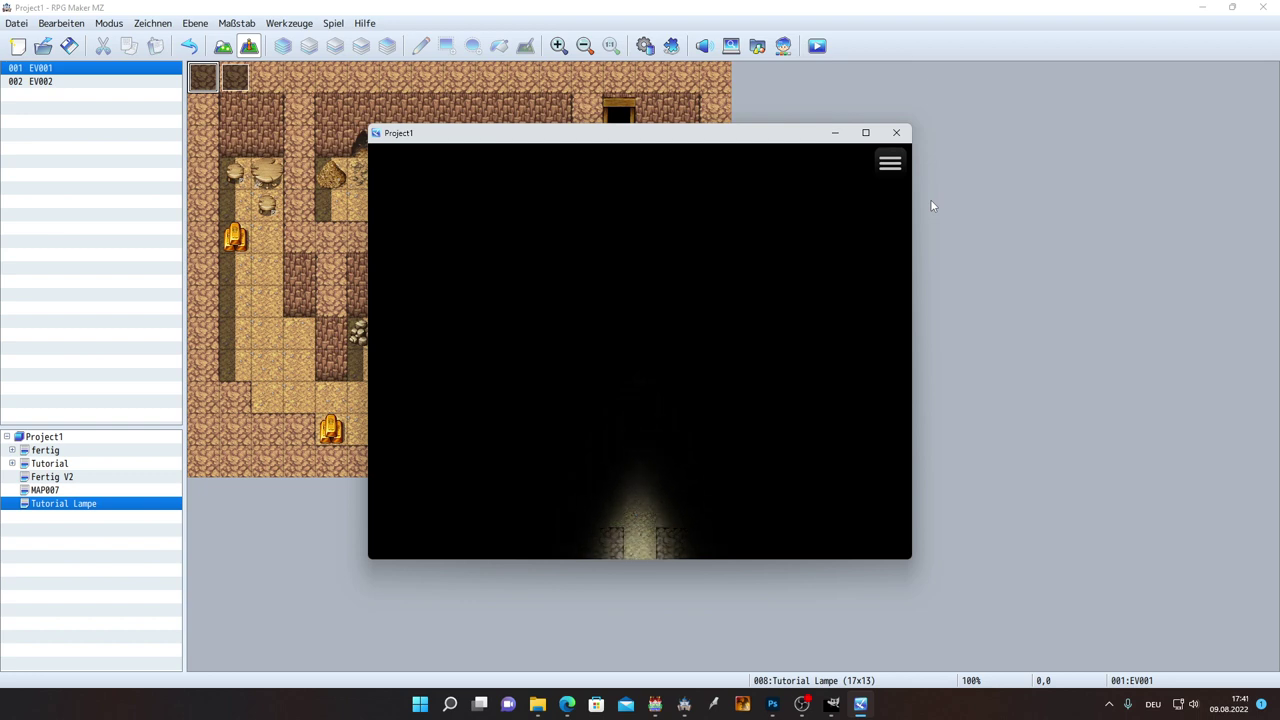
{"action": "key", "text": "Up"}
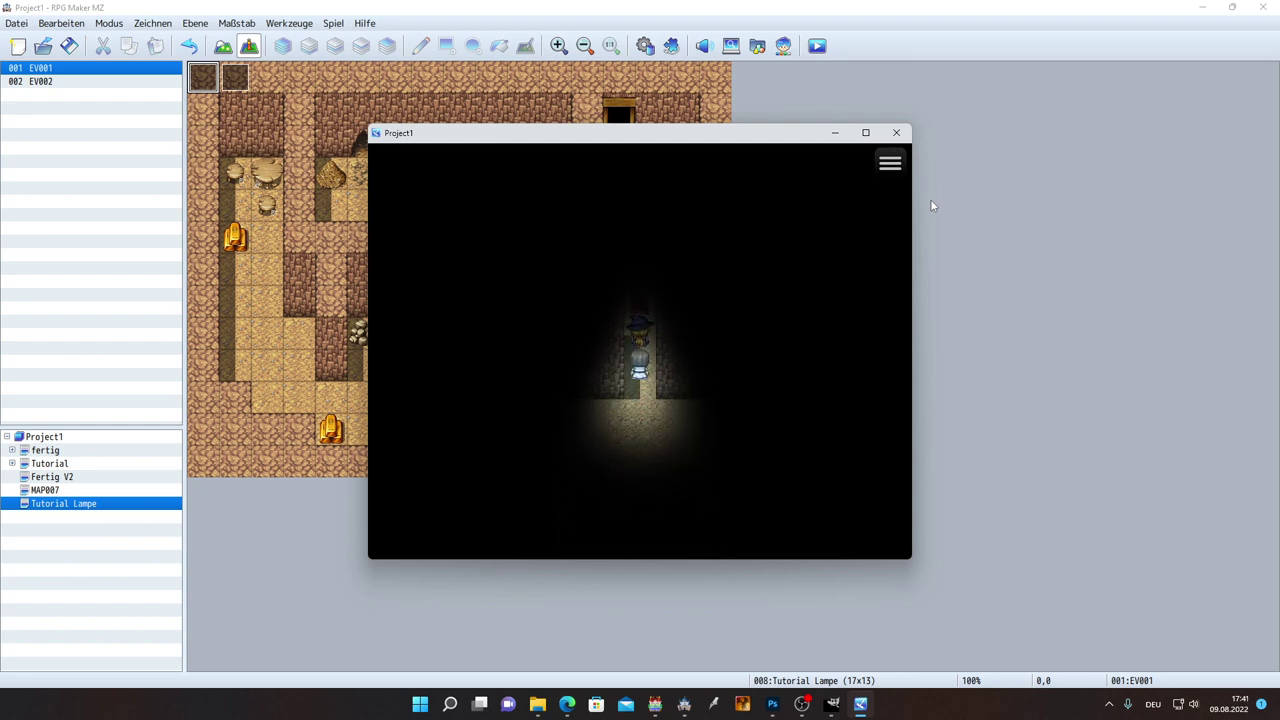
{"action": "key", "text": "Down"}
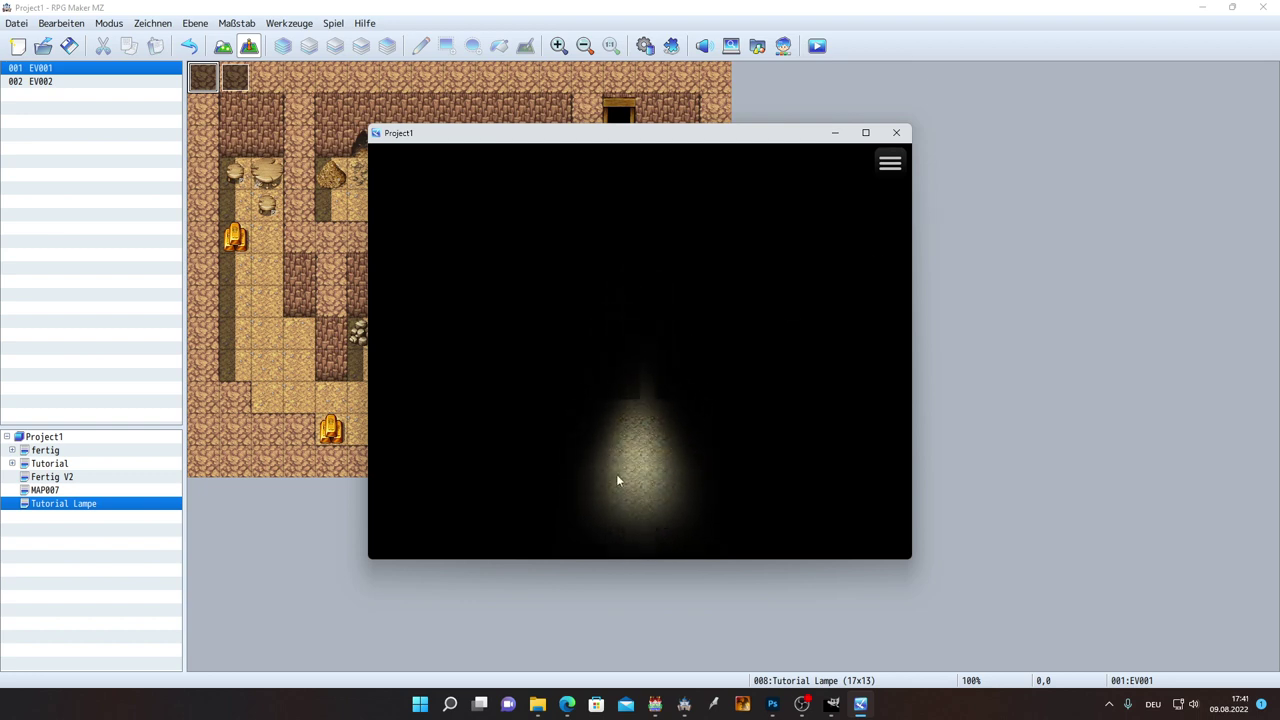
{"action": "key", "text": "Down"}
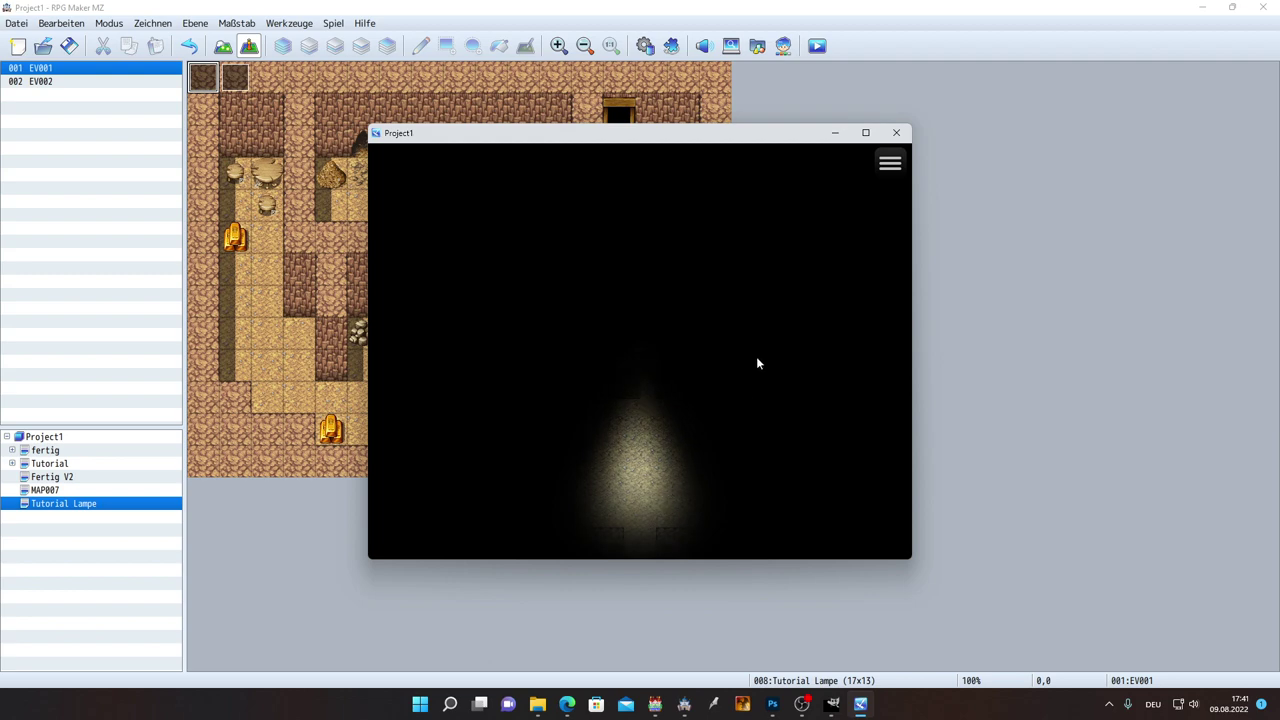
{"action": "left_click", "coordinate": [896, 132]}
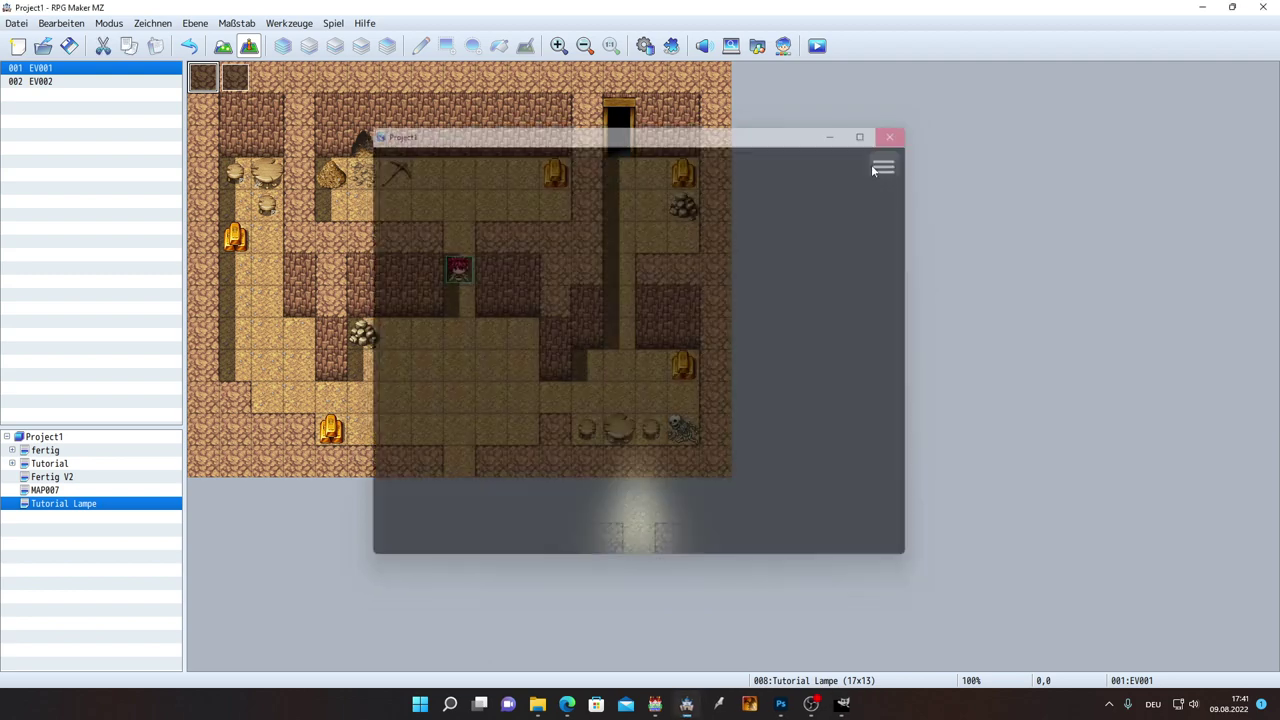
Step: Switch back to Photoshop and nudge Ebene 0 straight upward so the cone's tip sits further above the horizontal centre guide
{"action": "left_click", "coordinate": [787, 704]}
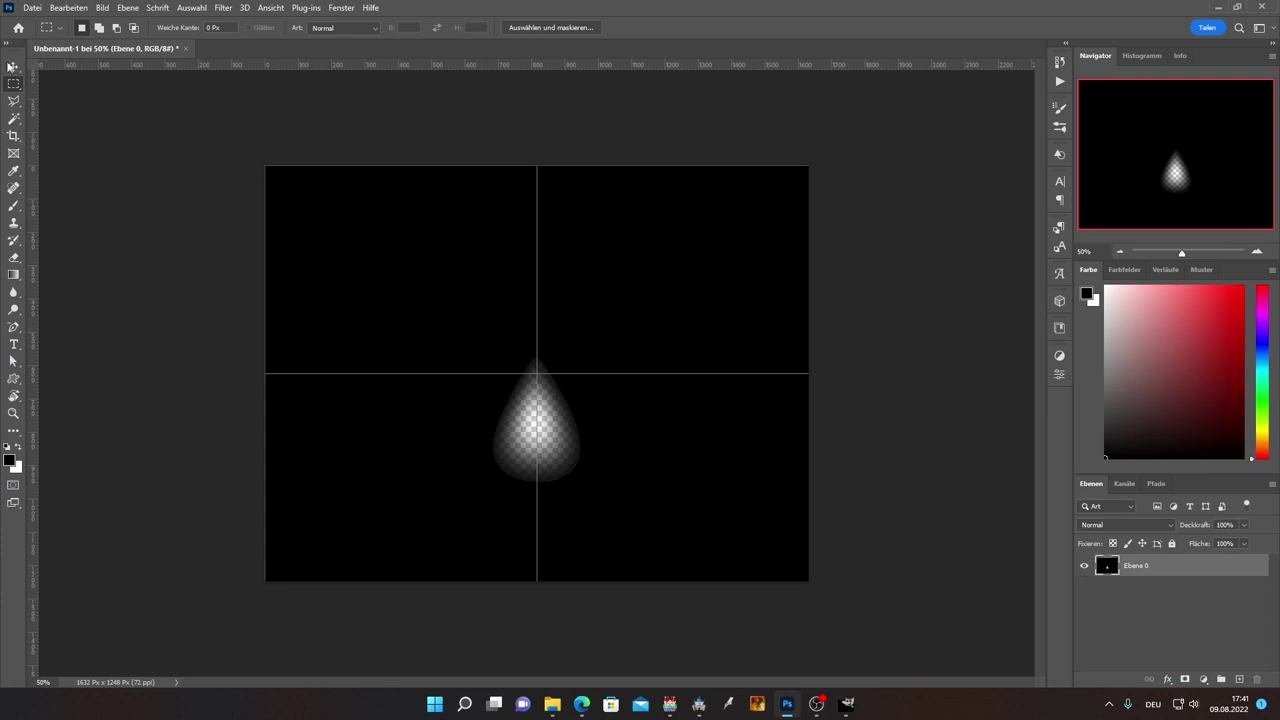
{"action": "left_click", "coordinate": [13, 67]}
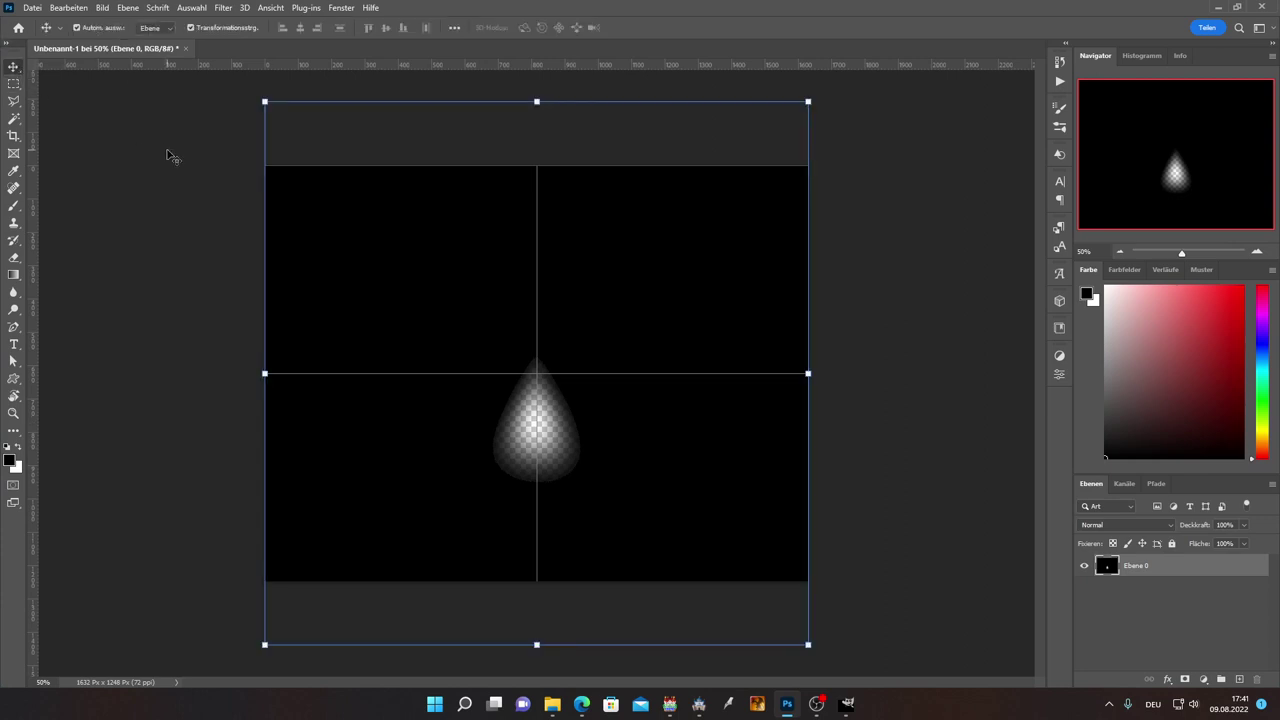
{"action": "key", "text": "Up"}
{"action": "key", "text": "Up"}
{"action": "key", "text": "Up"}
{"action": "key", "text": "Up"}
{"action": "key", "text": "Up"}
{"action": "key", "text": "Up"}
{"action": "key", "text": "Up"}
{"action": "key", "text": "Up"}
{"action": "key", "text": "Up"}
{"action": "key", "text": "Up"}
{"action": "key", "text": "Up"}
{"action": "key", "text": "Up"}
{"action": "key", "text": "Up"}
{"action": "key", "text": "Up"}
{"action": "key", "text": "Up"}
{"action": "key", "text": "Up"}
{"action": "key", "text": "Up"}
{"action": "key", "text": "Up"}
{"action": "key", "text": "Up"}
{"action": "key", "text": "Up"}
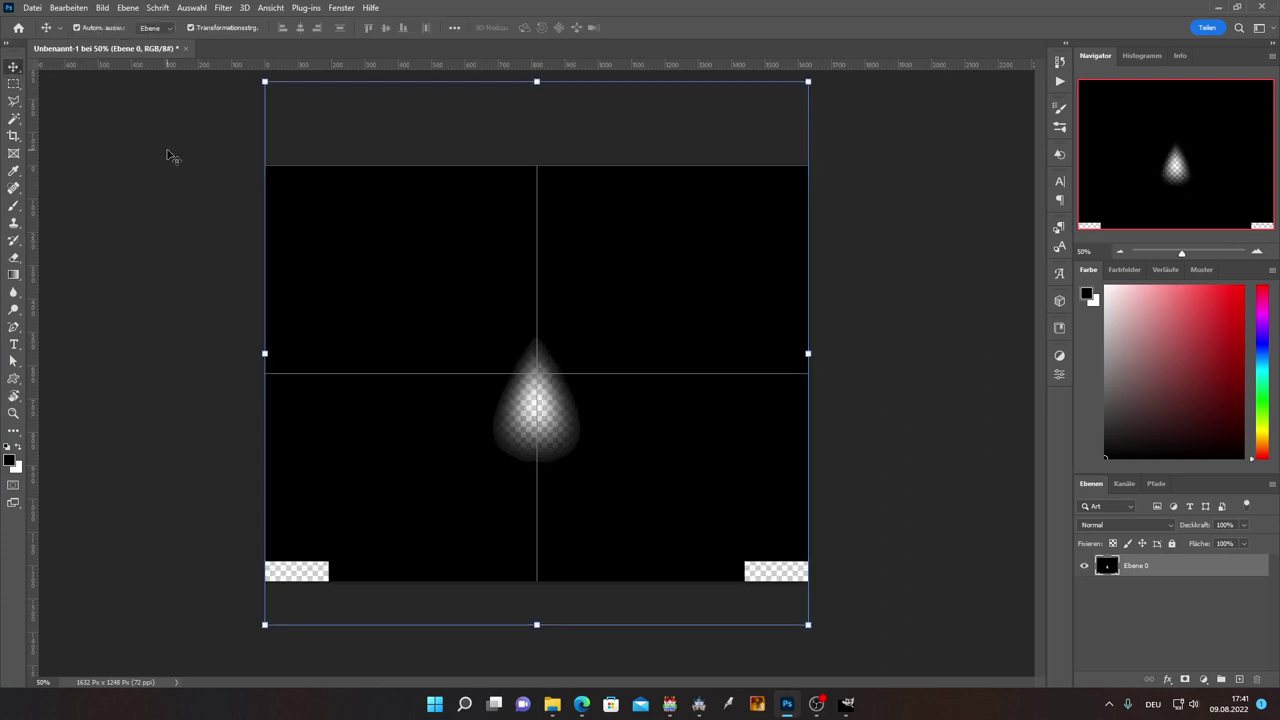
Step: Nudge Ebene 0 a few pixels straight down so the cone's tip sits slightly closer to the horizontal centre guide
{"action": "key", "text": "Down"}
{"action": "key", "text": "Down"}
{"action": "key", "text": "Down"}
{"action": "key", "text": "Down"}
{"action": "key", "text": "Down"}
{"action": "key", "text": "Down"}
Step: Select a full-width strip along the canvas's lower edge, fill its transparent gaps with black, and deselect
{"action": "left_click", "coordinate": [13, 84]}
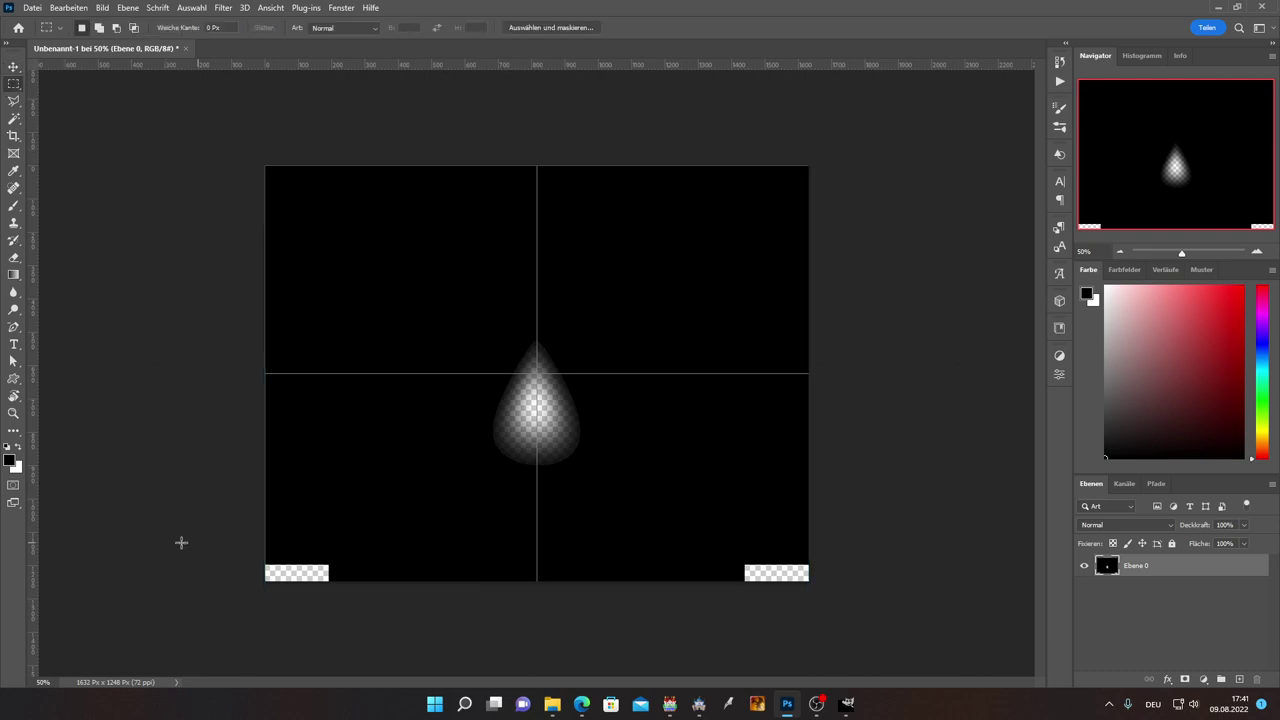
{"action": "left_click_drag", "start_coordinate": [177, 545], "coordinate": [1077, 690]}
{"action": "key", "text": "alt+BackSpace"}
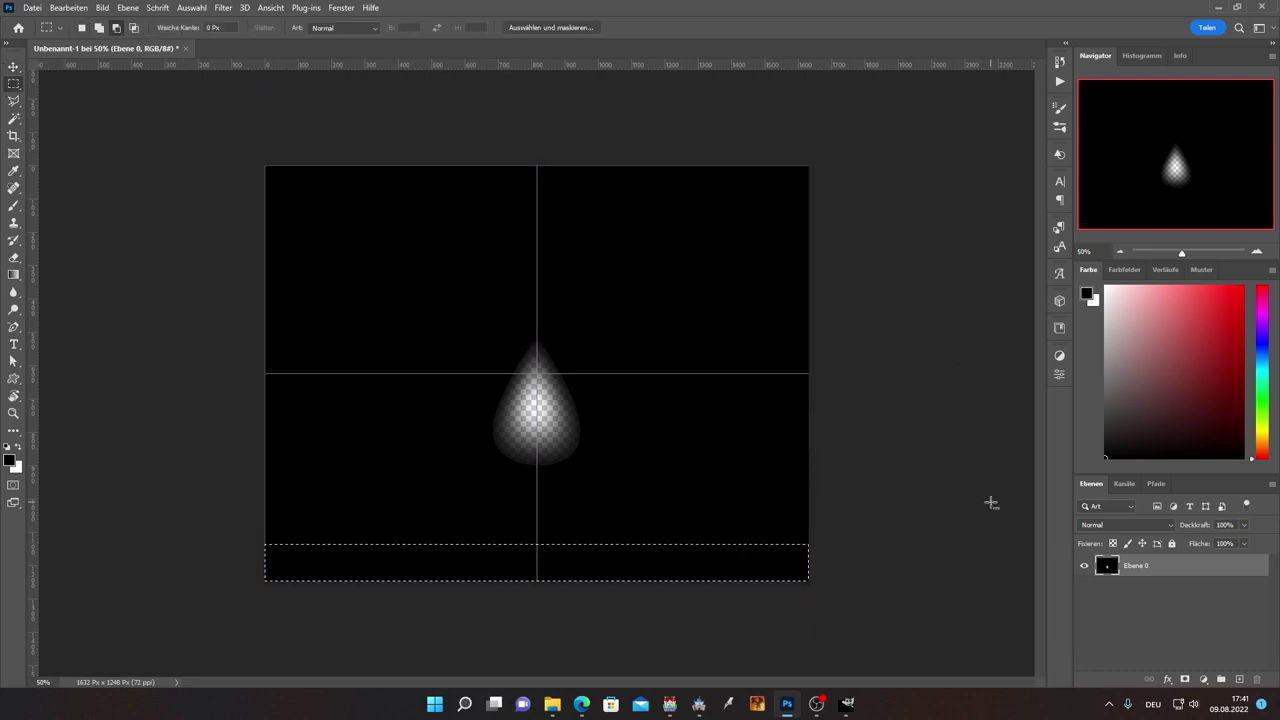
{"action": "key", "text": "ctrl+d"}
Step: Flip Ebene 0 to -100% width and height so the cone points upward, and move it 100 px straight down
{"action": "left_click", "coordinate": [13, 66]}
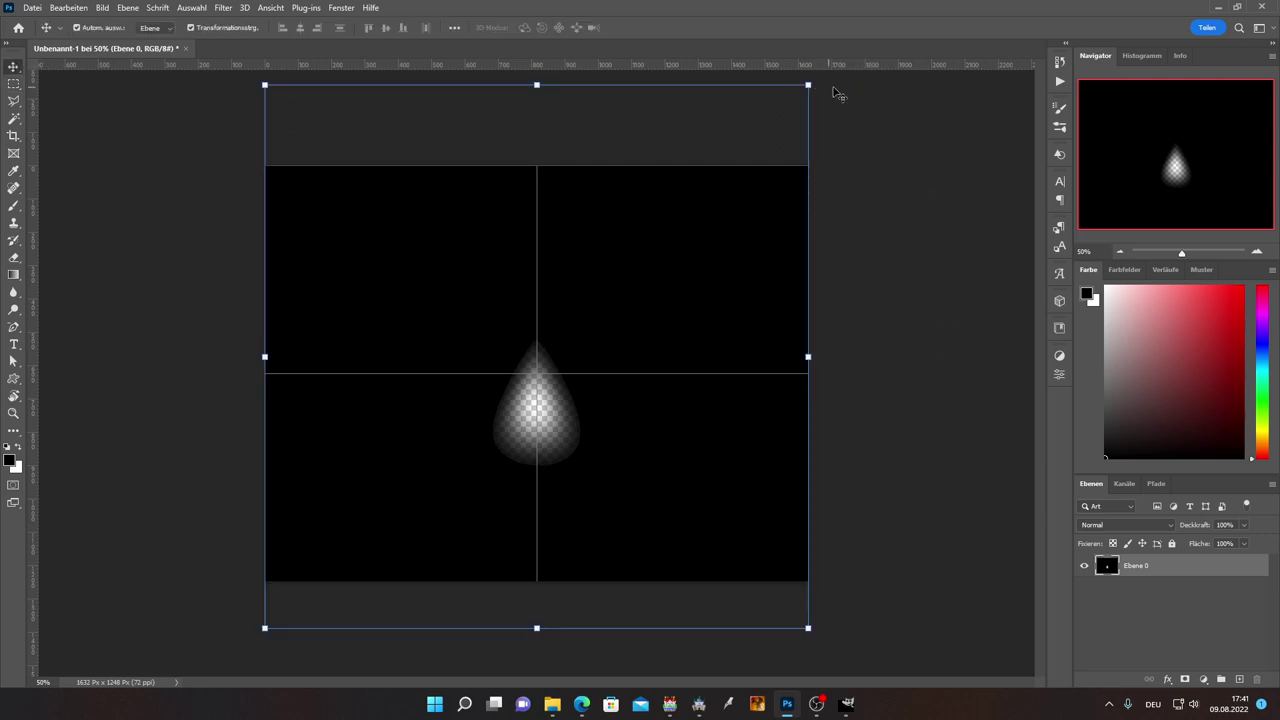
{"action": "left_click_drag", "start_coordinate": [822, 88], "coordinate": [308, 542]}
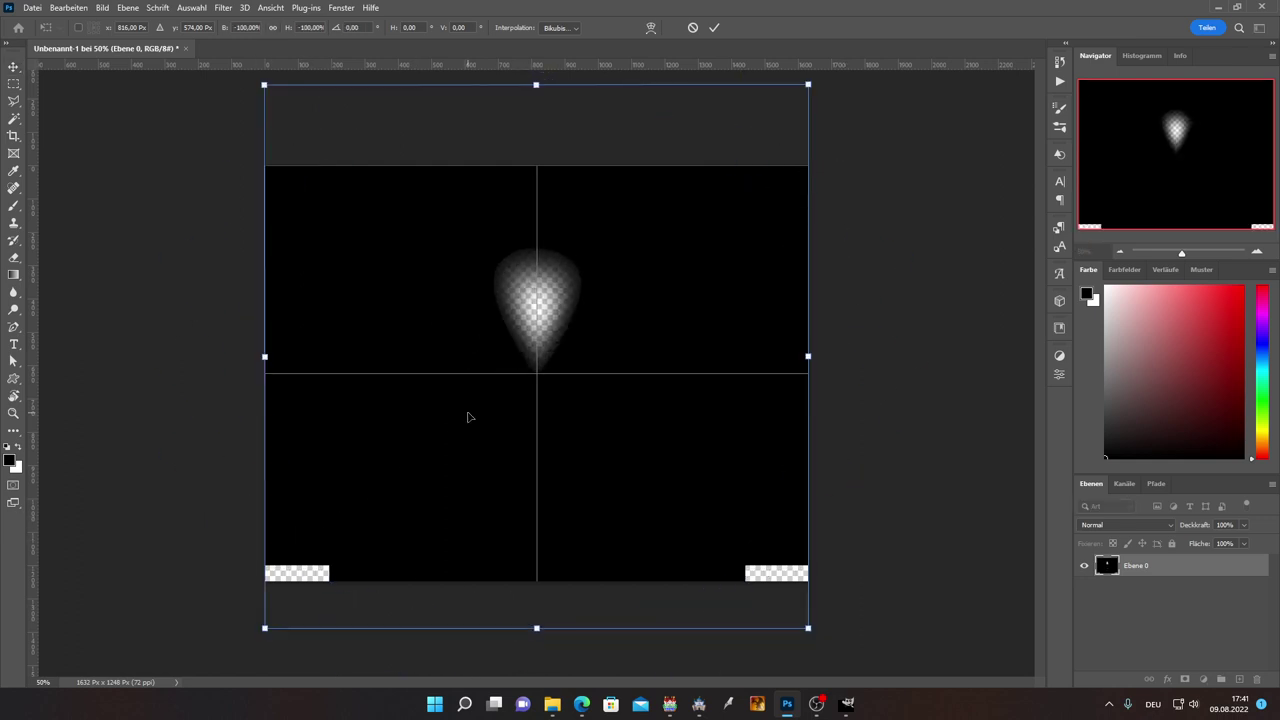
{"action": "key", "text": "shift+Down"}
{"action": "key", "text": "shift+Down"}
{"action": "key", "text": "shift+Down"}
{"action": "key", "text": "shift+Down"}
{"action": "key", "text": "shift+Down"}
{"action": "key", "text": "shift+Down"}
{"action": "key", "text": "shift+Down"}
{"action": "key", "text": "shift+Down"}
{"action": "key", "text": "shift+Down"}
{"action": "key", "text": "shift+Down"}
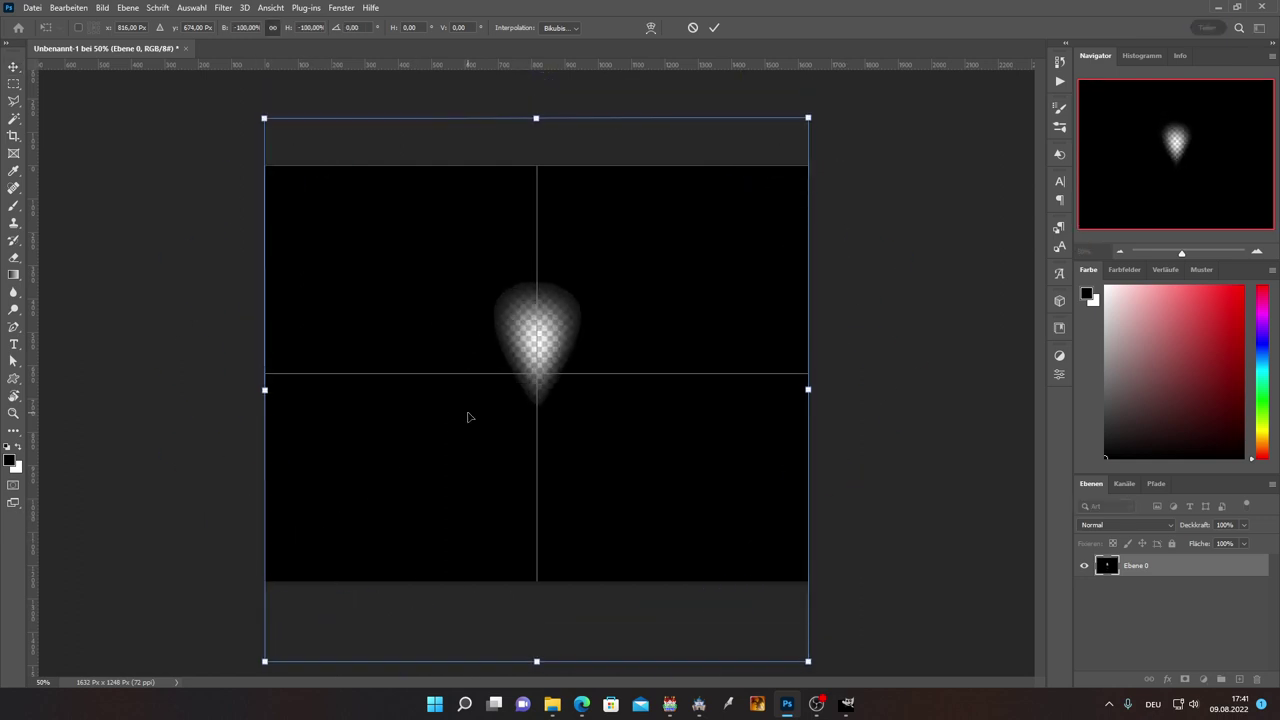
{"action": "left_click", "coordinate": [14, 86]}
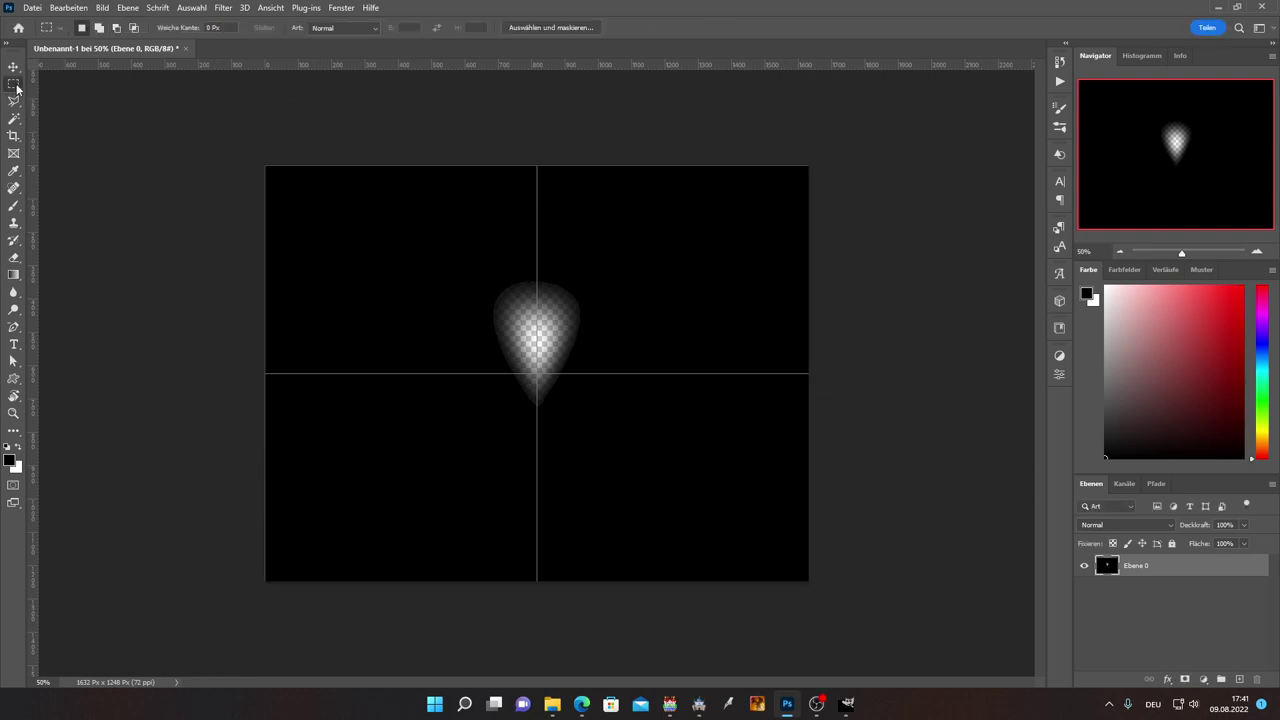
Step: Save a local PNG copy of the upward-facing cone in the pictures folder, replacing the existing Lichtkugel_U
{"action": "left_click", "coordinate": [32, 8]}
{"action": "left_click", "coordinate": [100, 180]}
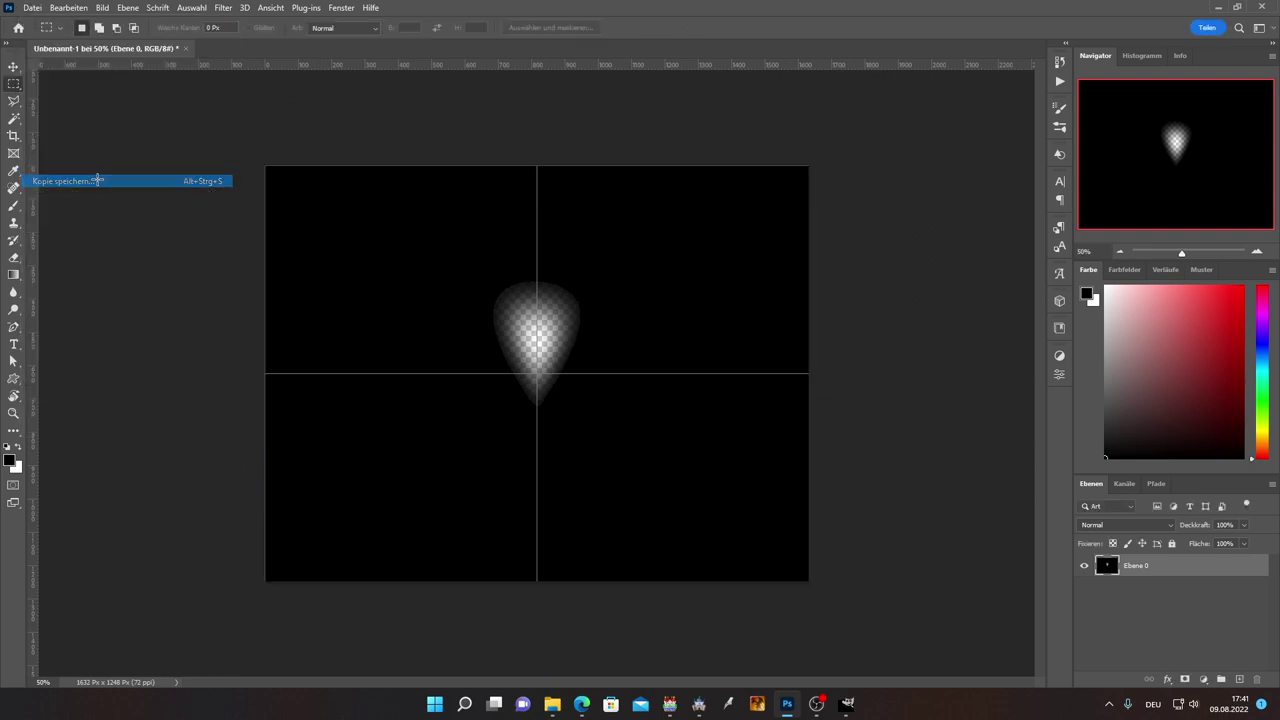
{"action": "left_click", "coordinate": [429, 518]}
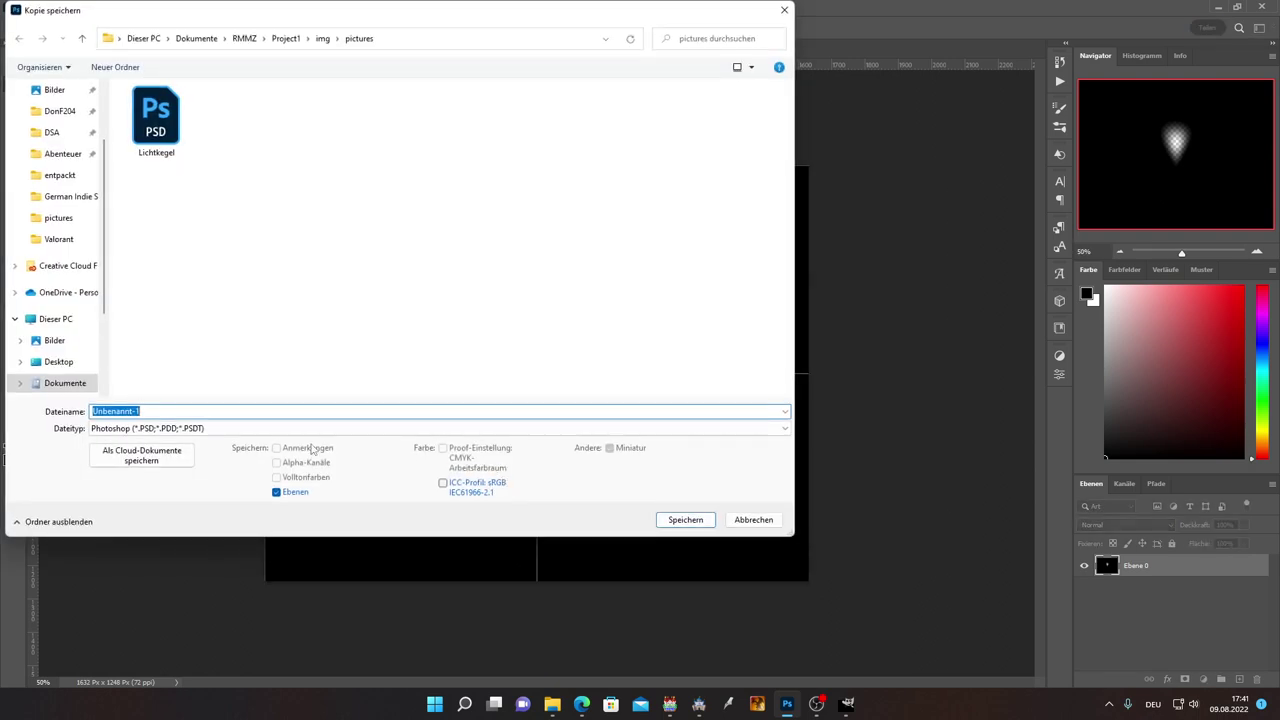
{"action": "left_click", "coordinate": [210, 428]}
{"action": "left_click", "coordinate": [124, 611]}
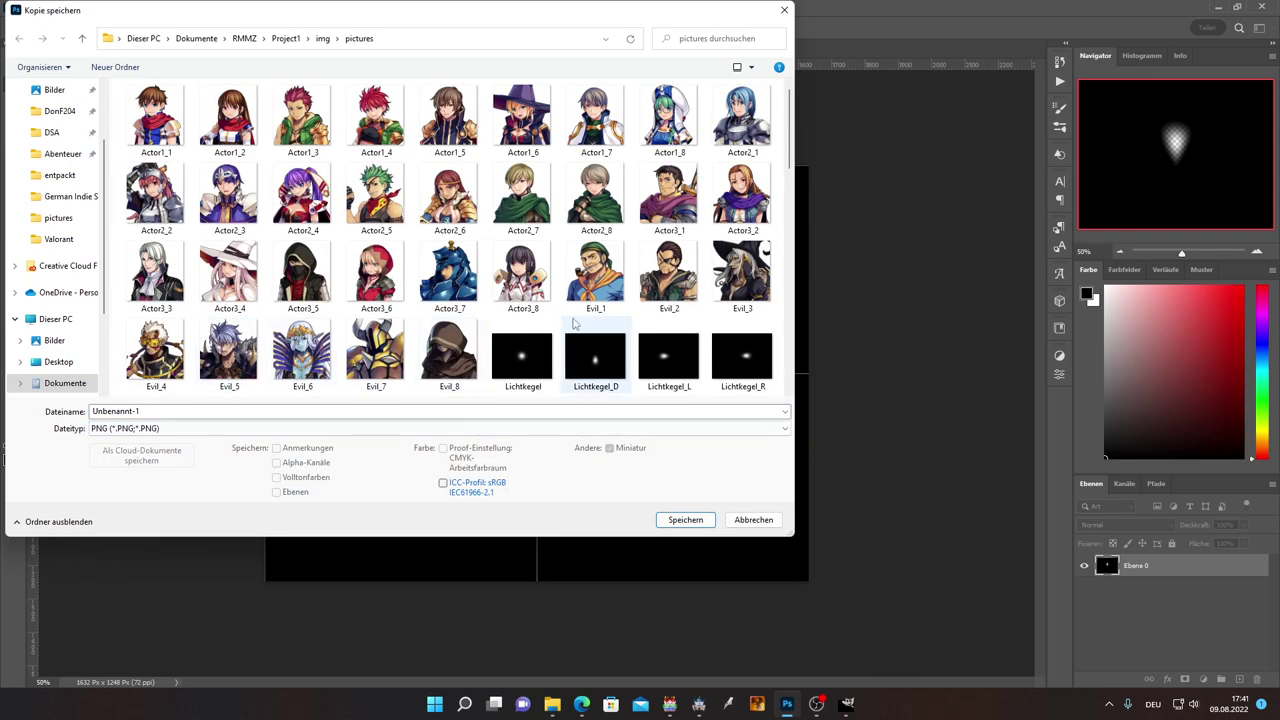
{"action": "scroll", "coordinate": [574, 322], "scroll_direction": "down", "scroll_amount": 3}
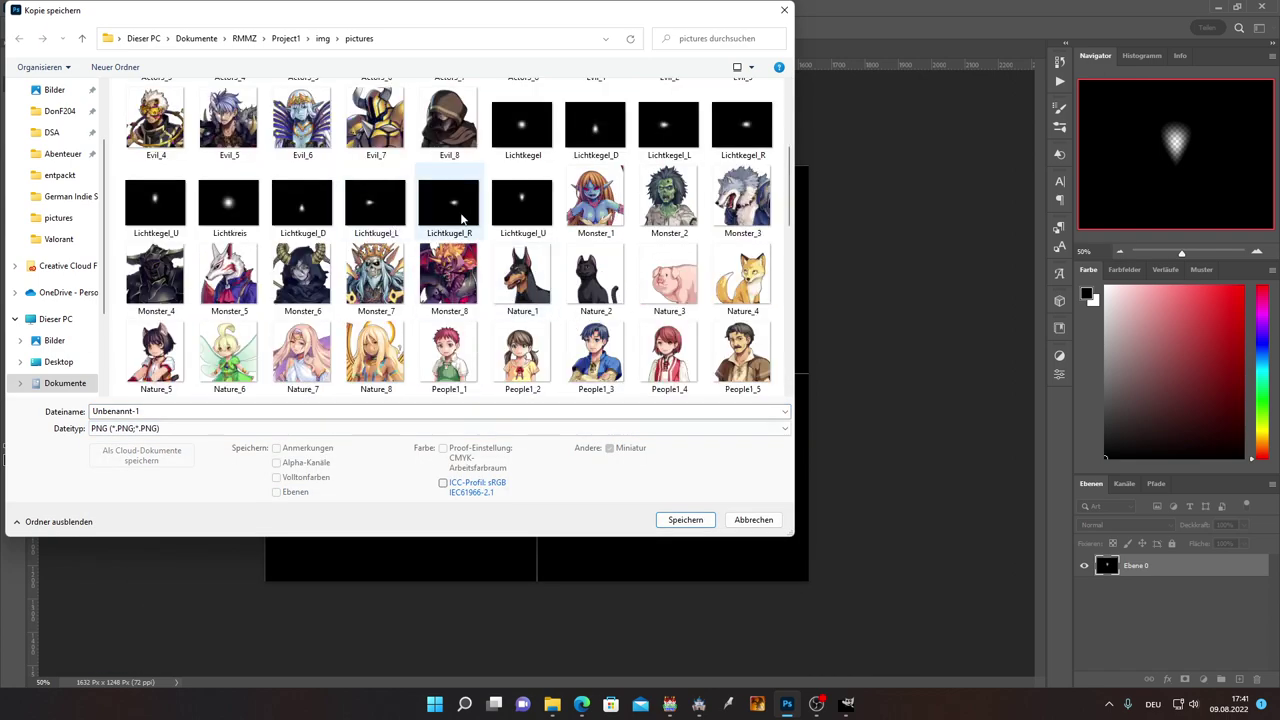
{"action": "double_click", "coordinate": [530, 205]}
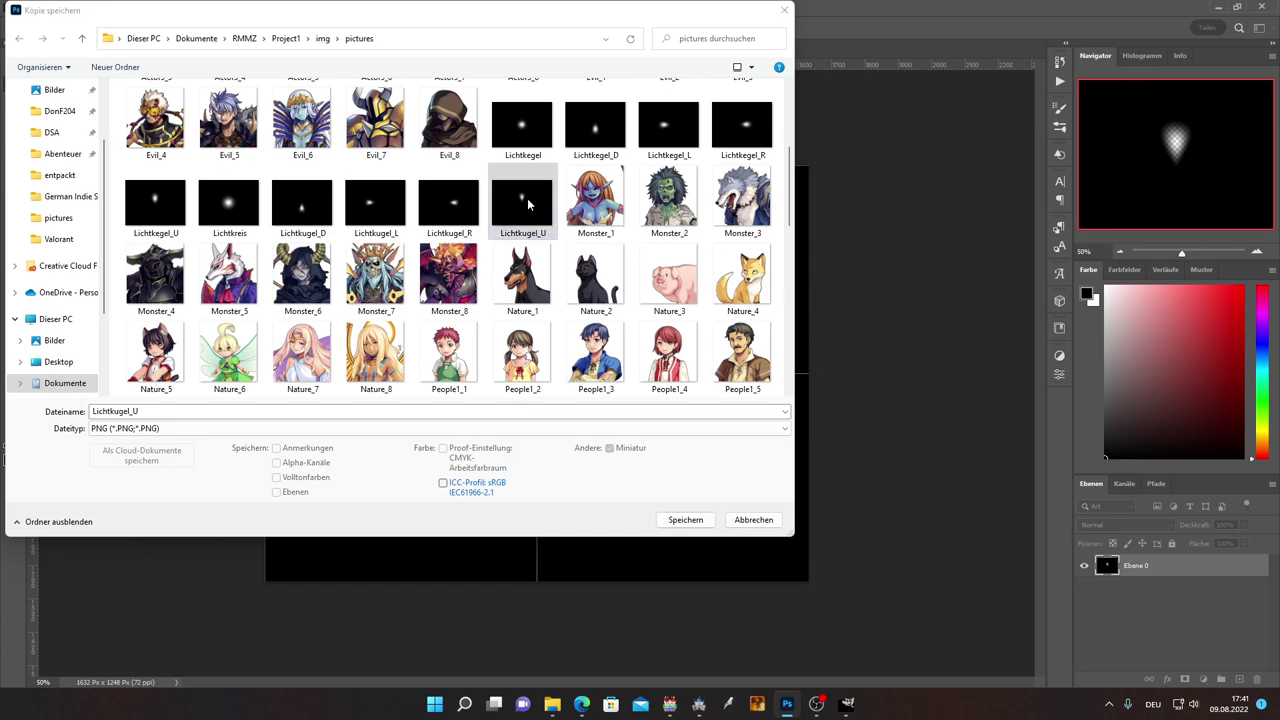
{"action": "left_click", "coordinate": [680, 357]}
{"action": "left_click", "coordinate": [248, 287]}
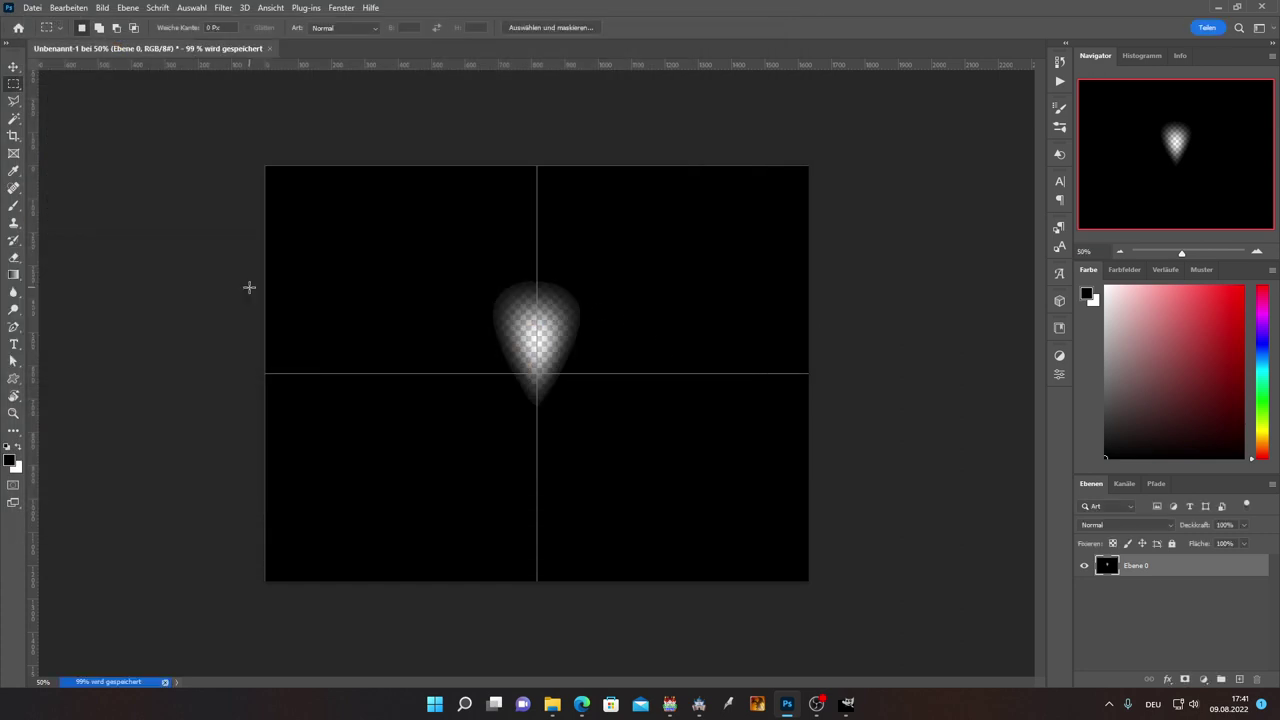
Step: Undo the flip and save a local PNG copy of the downward-facing cone in the pictures folder, replacing Lichtkugel_D
{"action": "key", "text": "ctrl+z"}
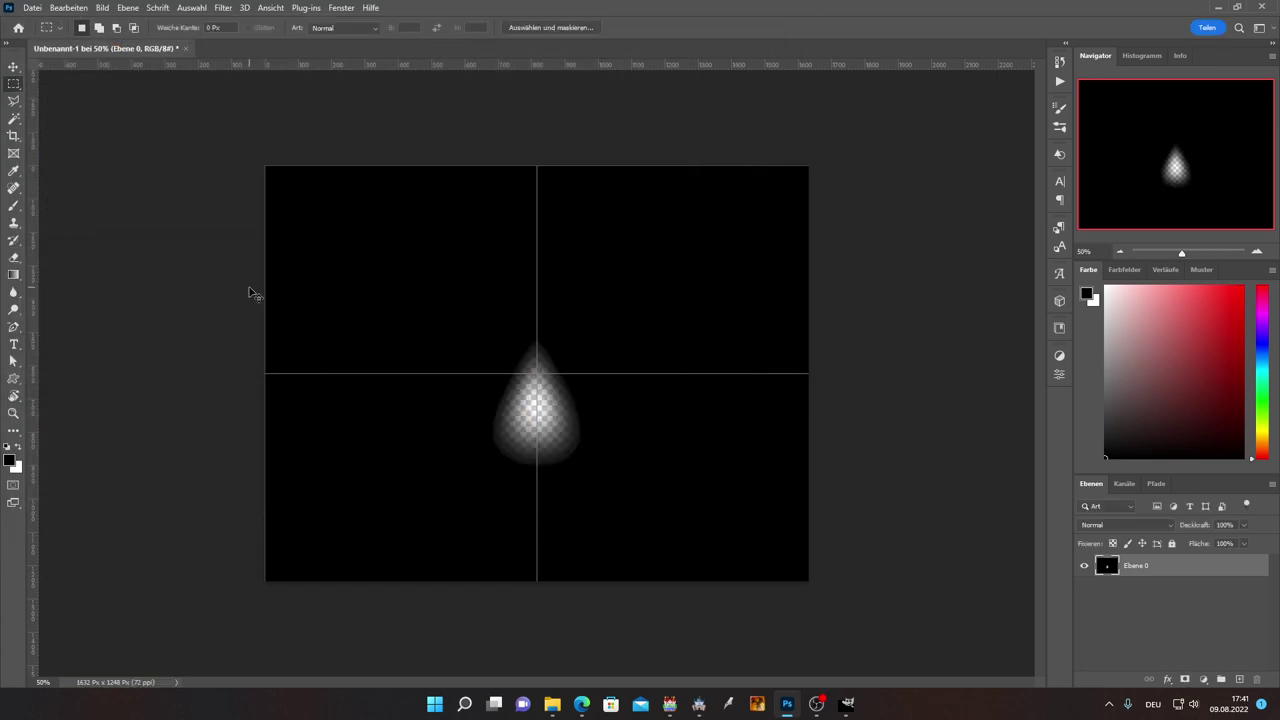
{"action": "left_click", "coordinate": [33, 8]}
{"action": "left_click", "coordinate": [100, 181]}
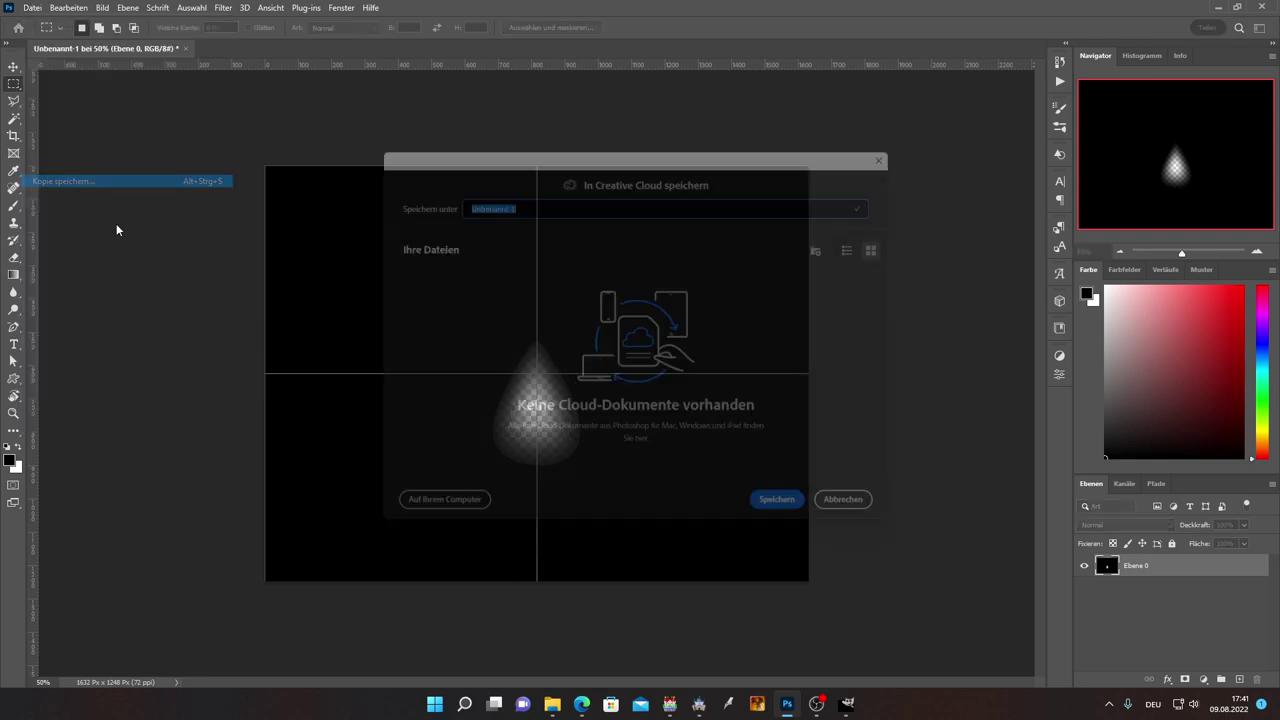
{"action": "left_click", "coordinate": [429, 518]}
{"action": "left_click", "coordinate": [148, 428]}
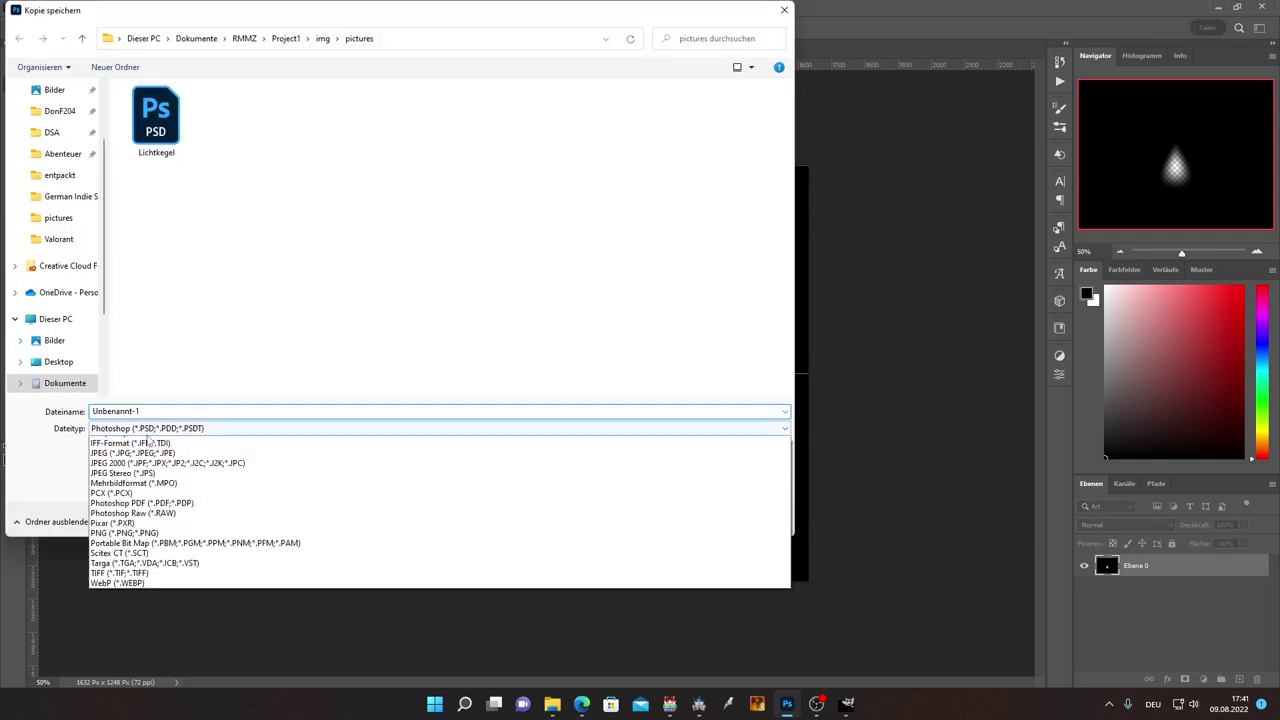
{"action": "left_click", "coordinate": [112, 601]}
{"action": "left_click", "coordinate": [148, 428]}
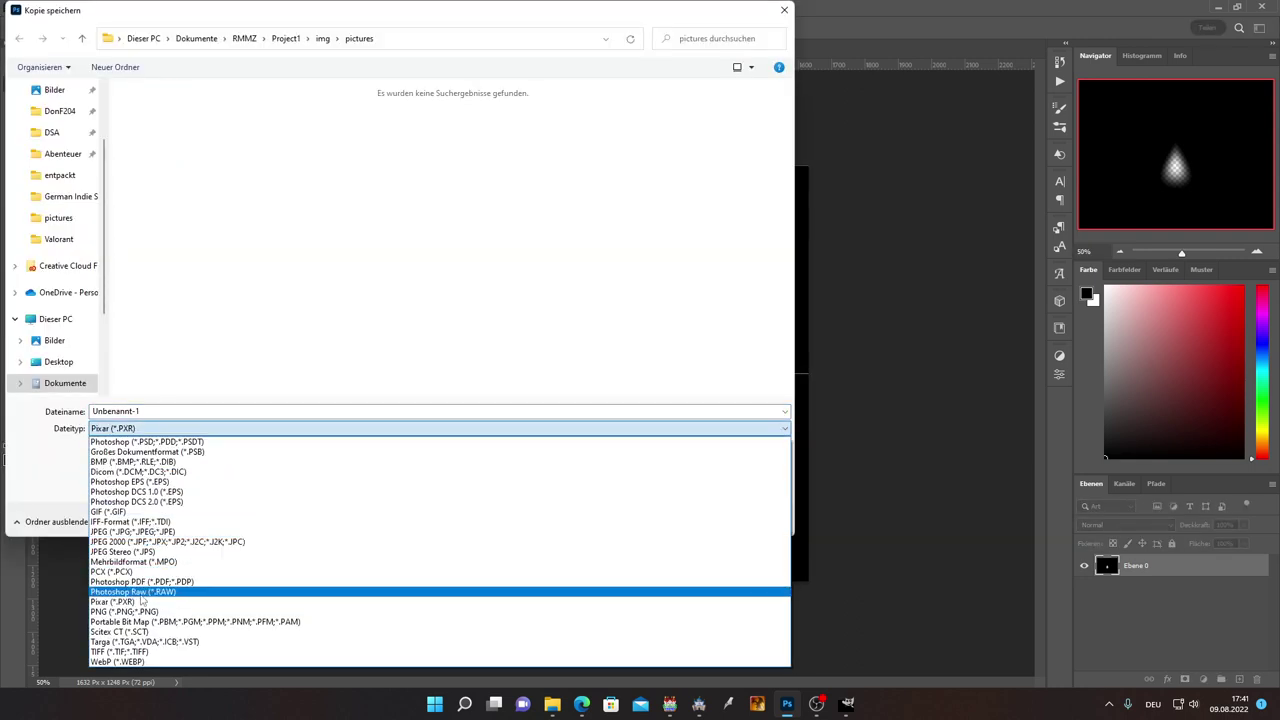
{"action": "left_click", "coordinate": [127, 611]}
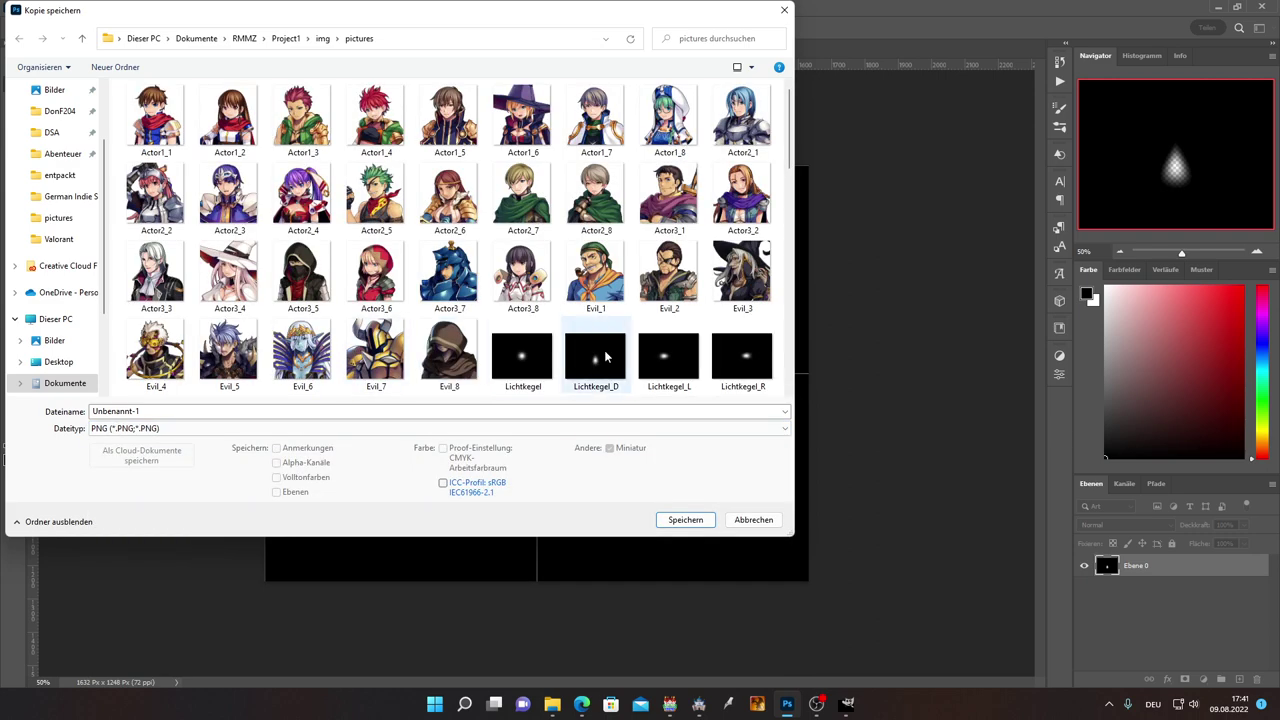
{"action": "scroll", "coordinate": [596, 355], "scroll_direction": "down", "scroll_amount": 3}
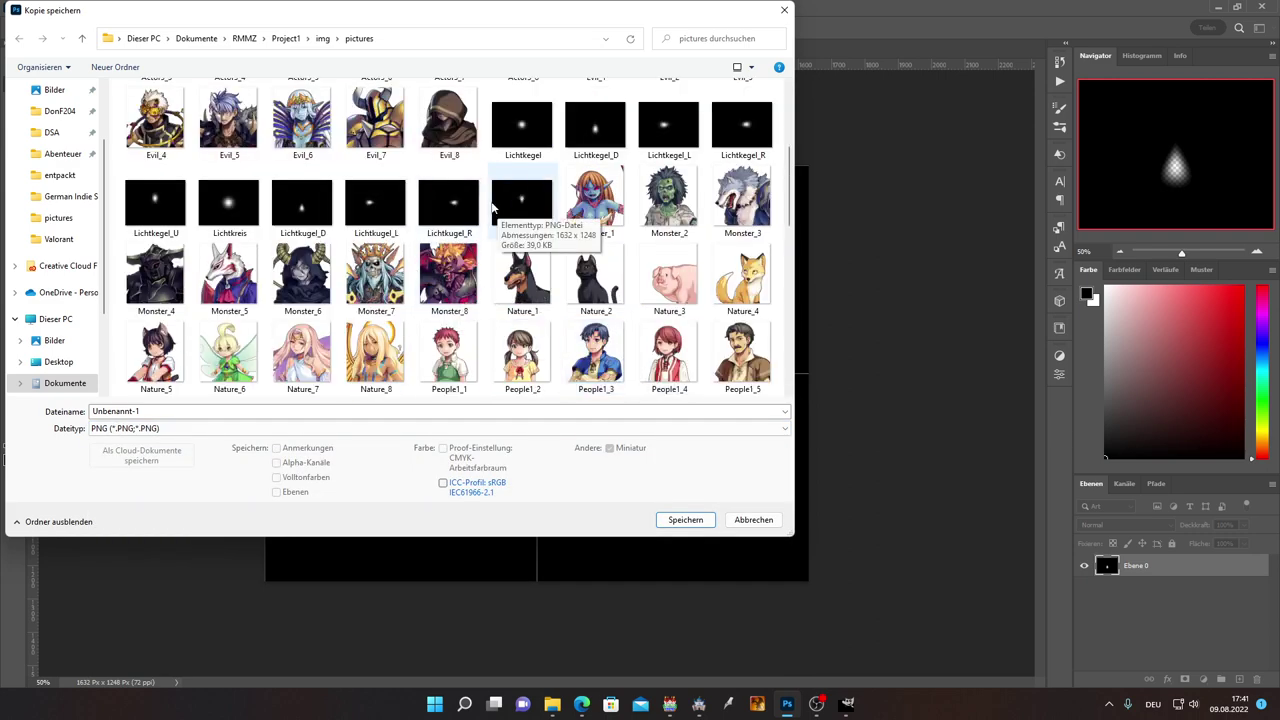
{"action": "double_click", "coordinate": [302, 205]}
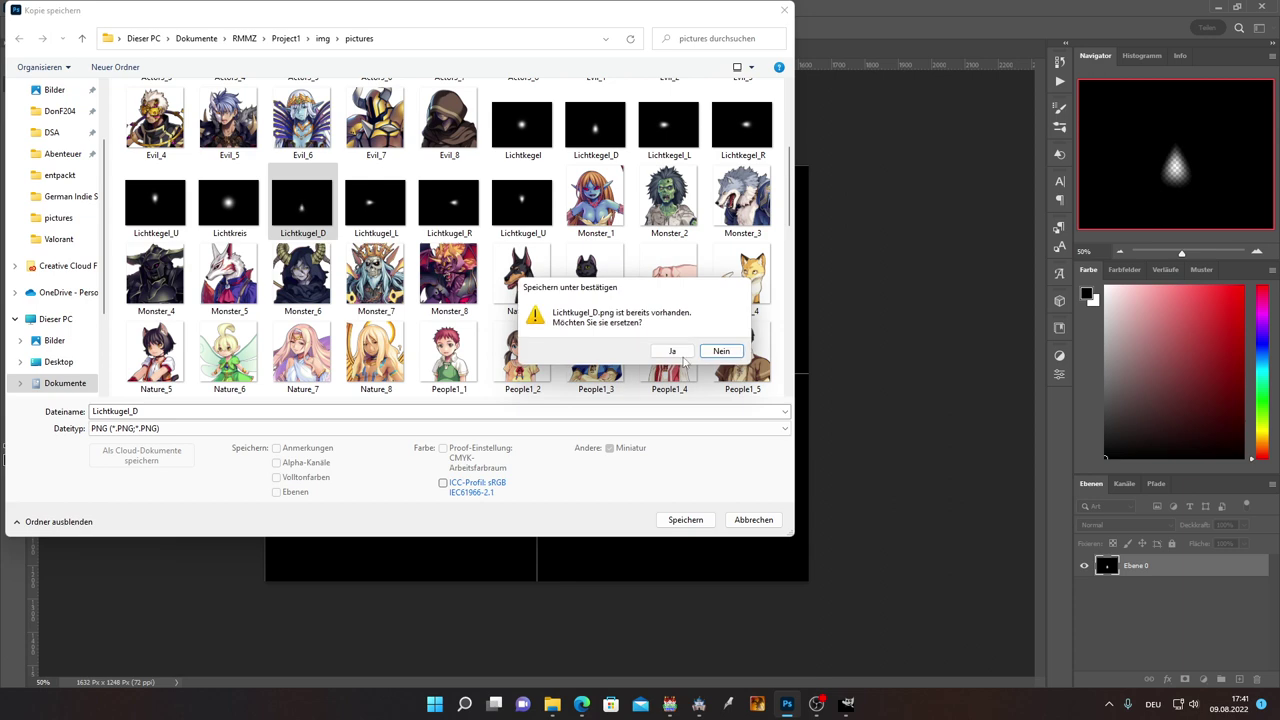
{"action": "left_click", "coordinate": [672, 351]}
{"action": "key", "text": "Return"}
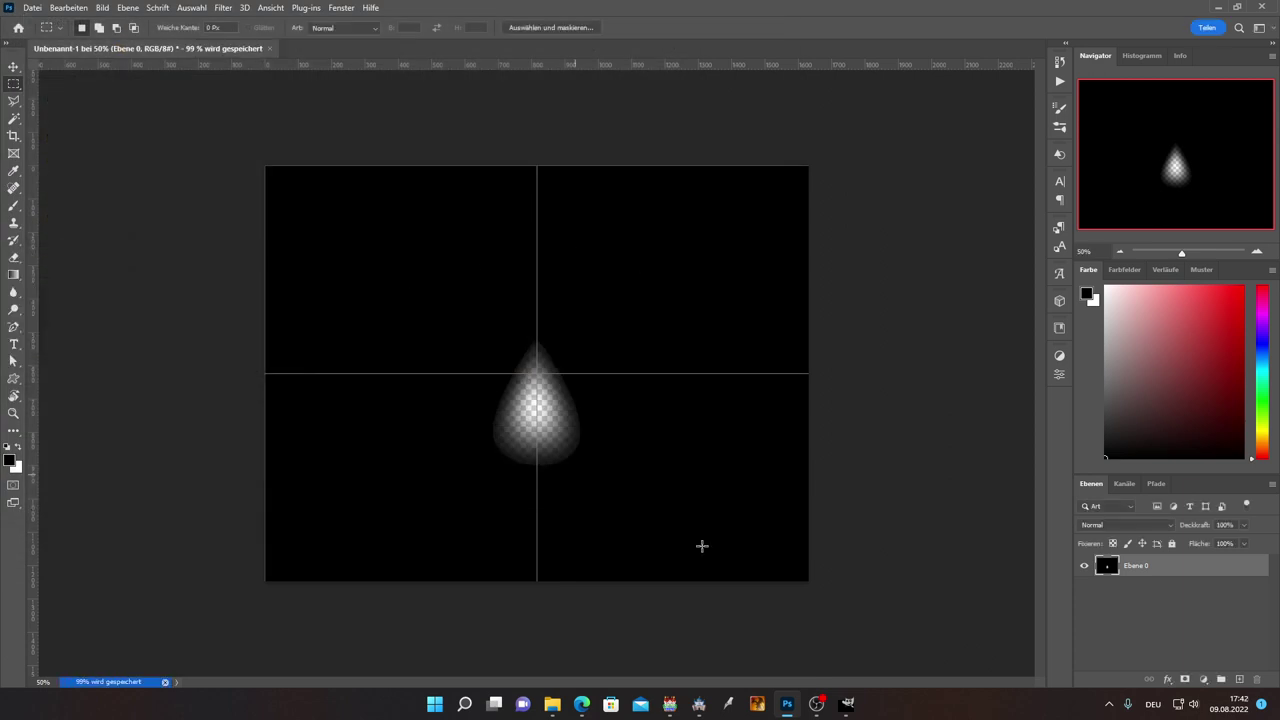
Step: Switch to RPG Maker MZ, playtest the map by walking the character down to check the cone's position, and close the game
{"action": "left_click", "coordinate": [699, 703]}
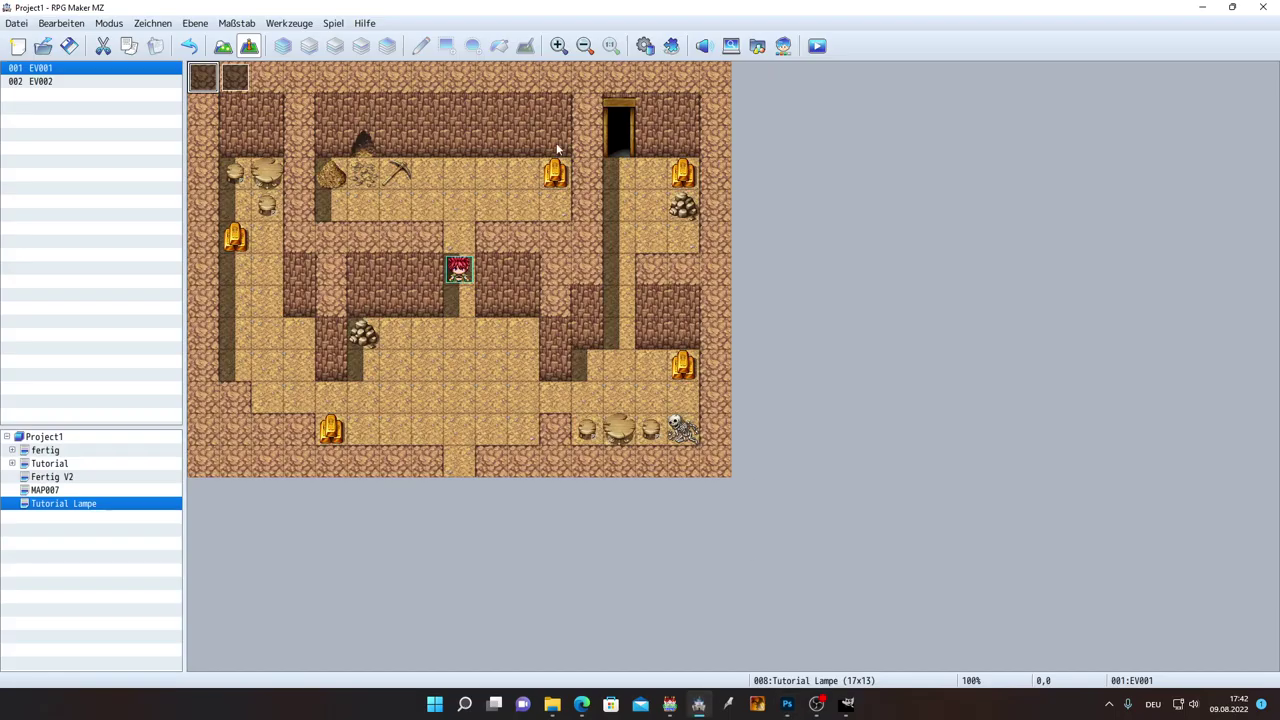
{"action": "left_click", "coordinate": [817, 45]}
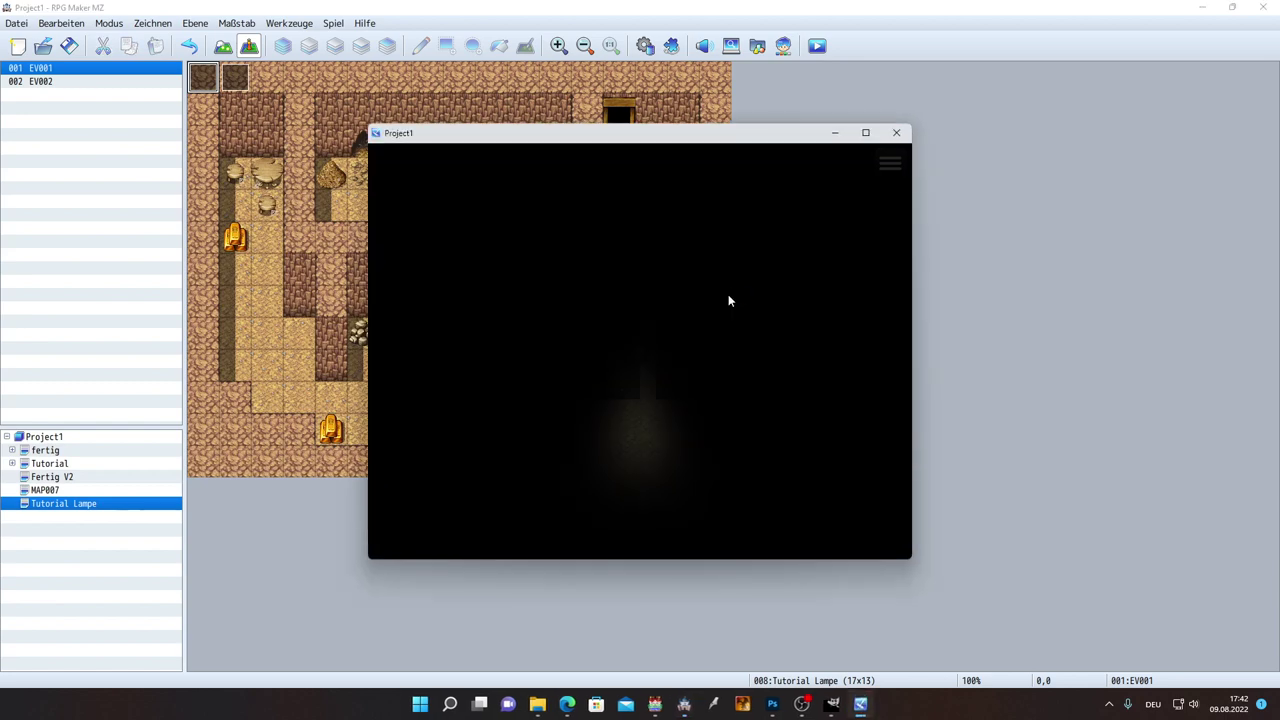
{"action": "key", "text": "Down"}
{"action": "key", "text": "Down"}
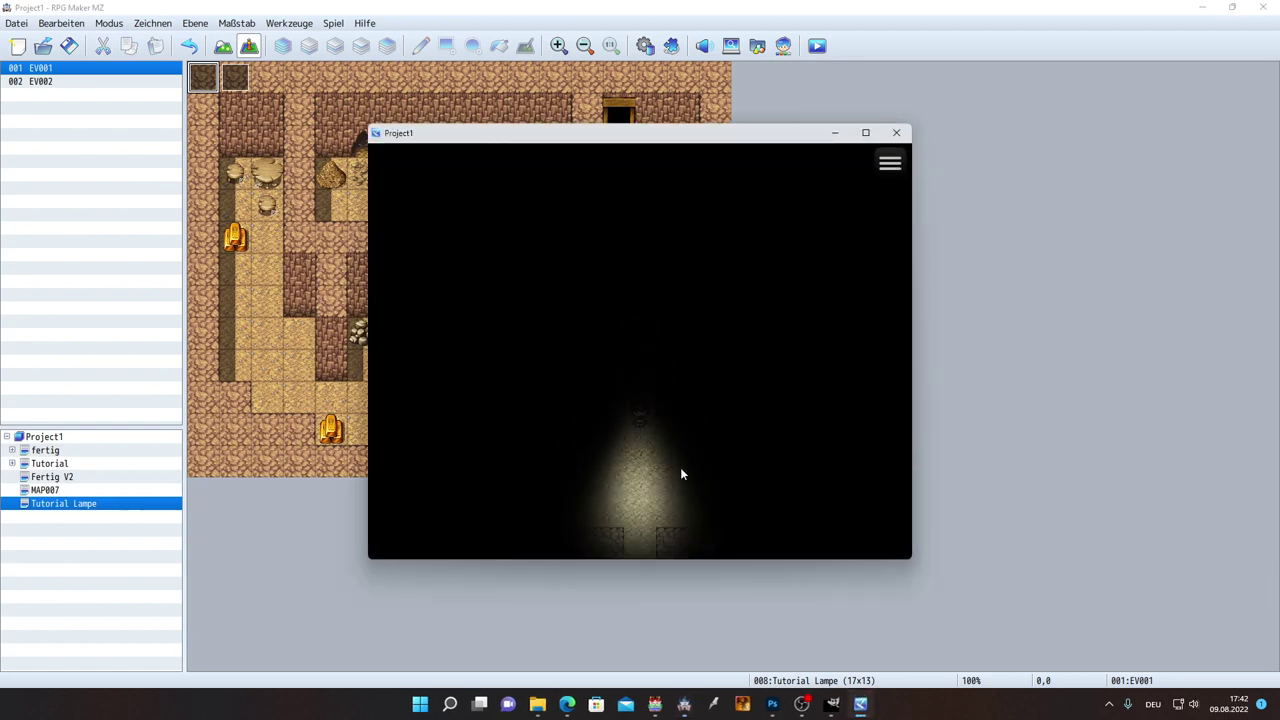
{"action": "left_click", "coordinate": [896, 132]}
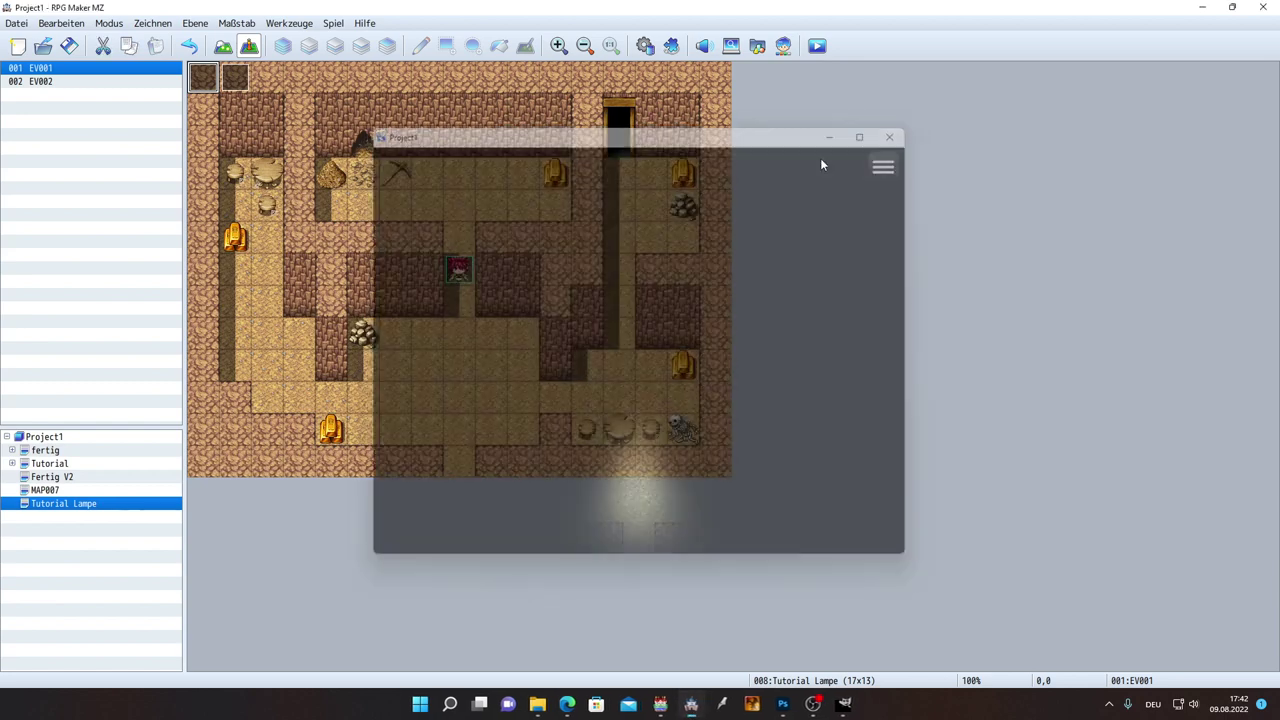
Step: Open event EV001 and delete its Bild zeigen command for Lichtkugel_D
{"action": "double_click", "coordinate": [213, 85]}
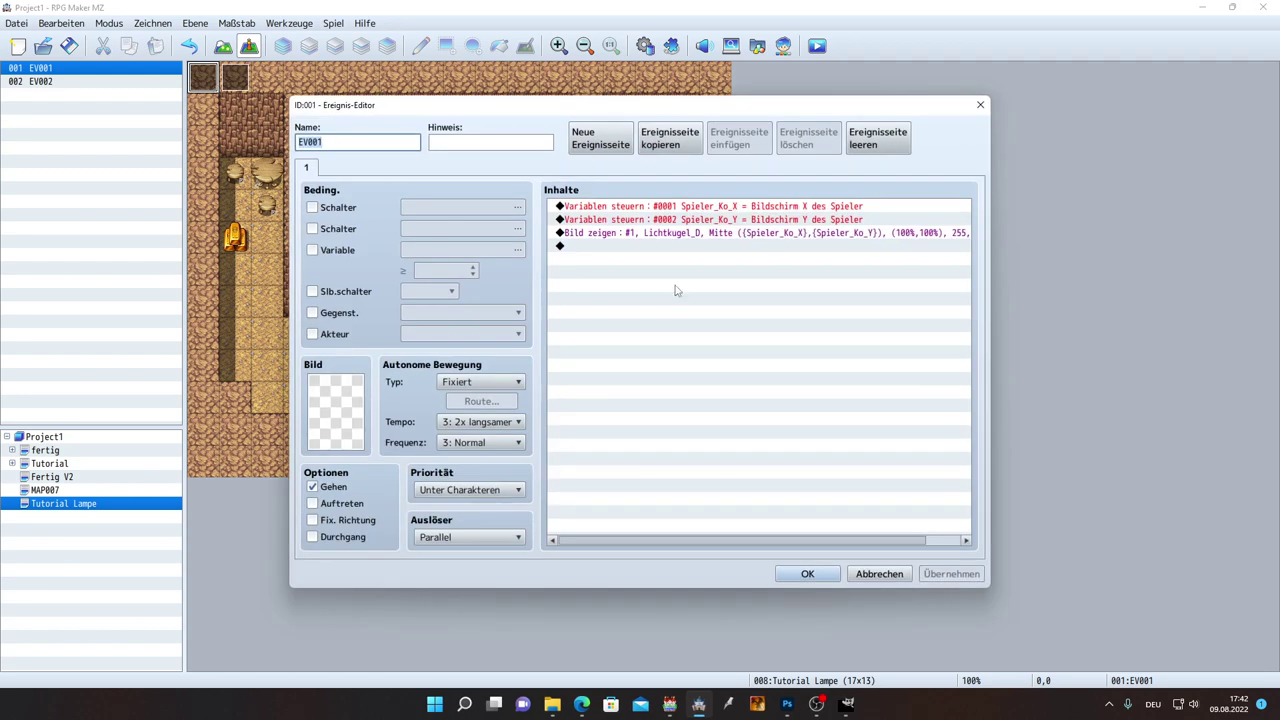
{"action": "left_click", "coordinate": [754, 234]}
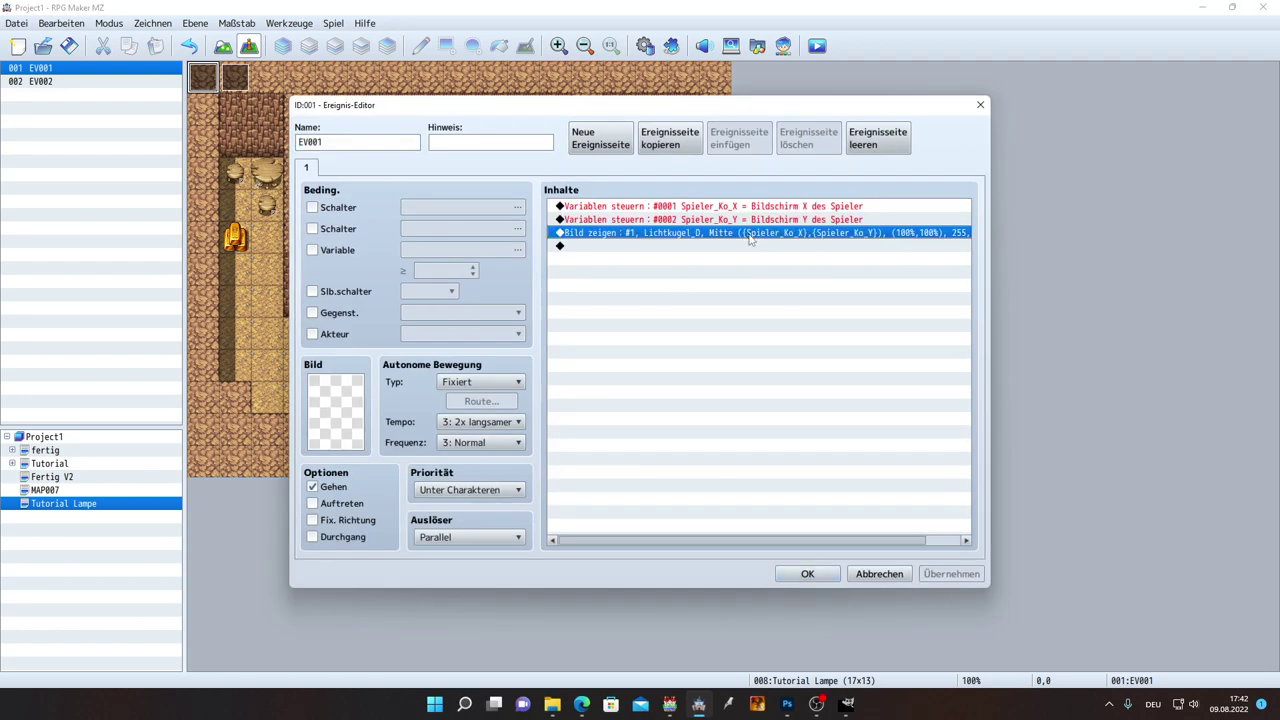
{"action": "key", "text": "Delete"}
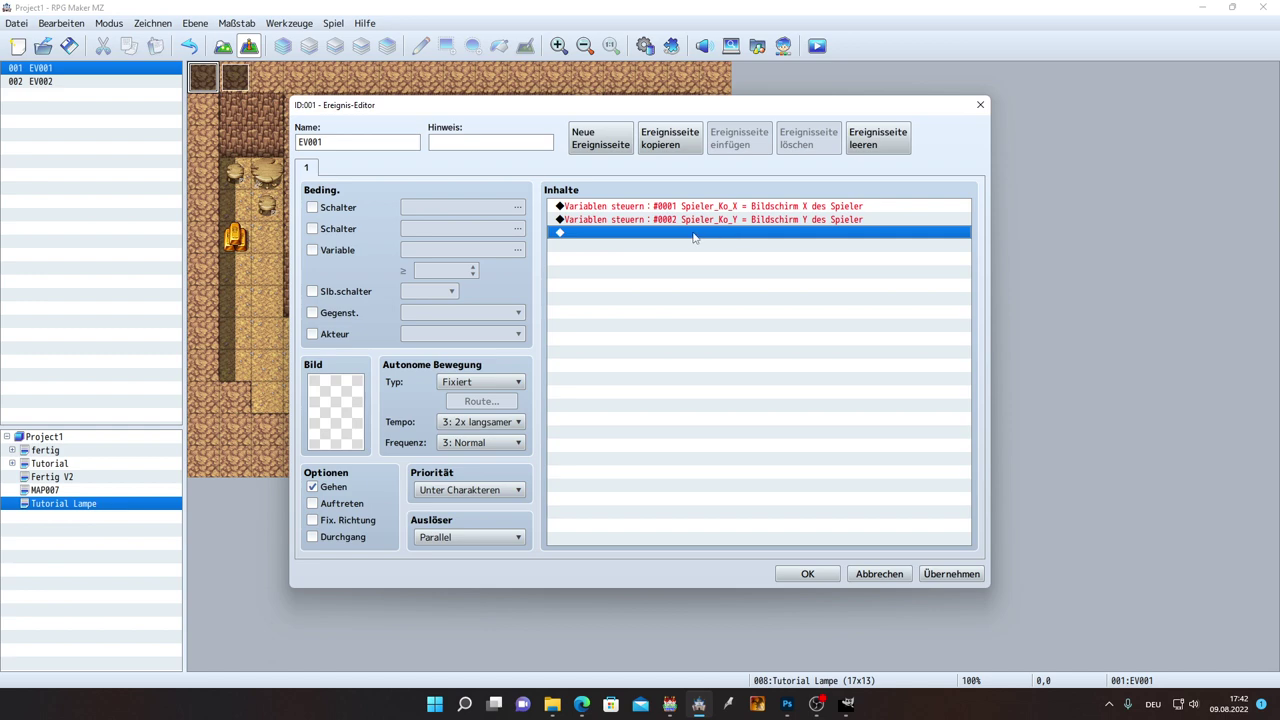
Step: Add a conditional branch below the variable commands that checks whether the character Spieler is facing Unten, without an else branch
{"action": "double_click", "coordinate": [694, 234]}
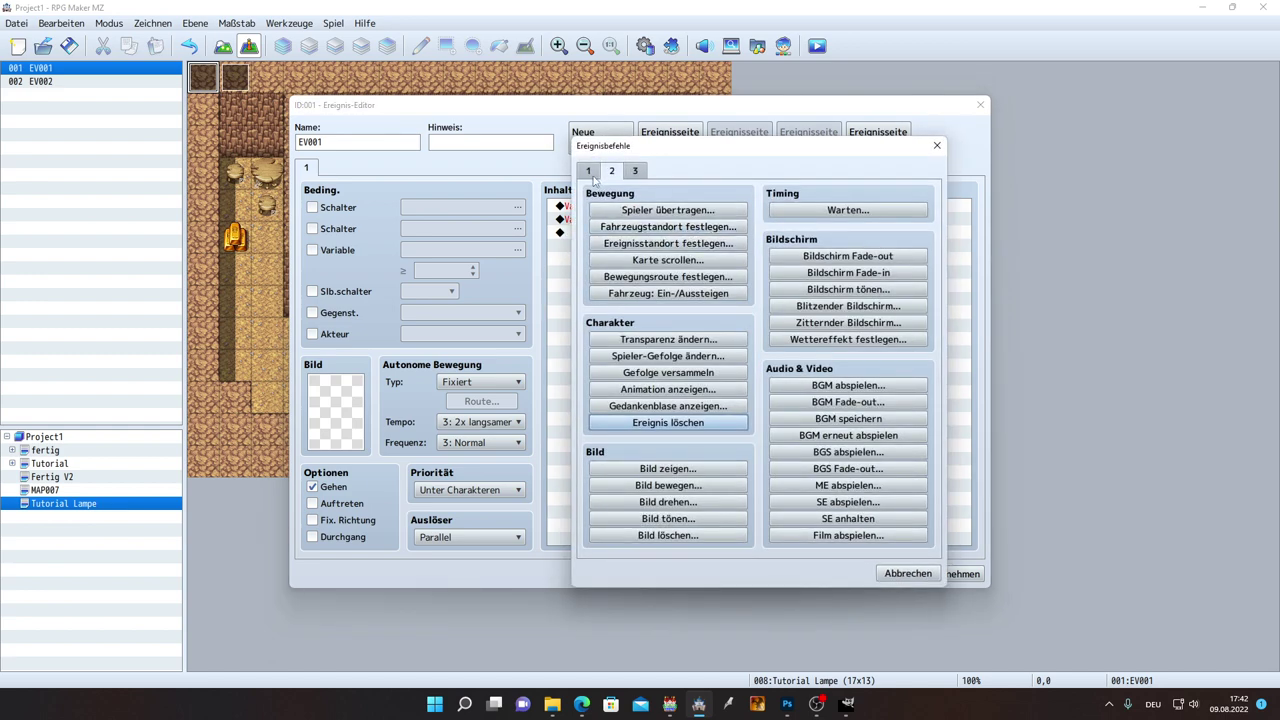
{"action": "left_click", "coordinate": [705, 420]}
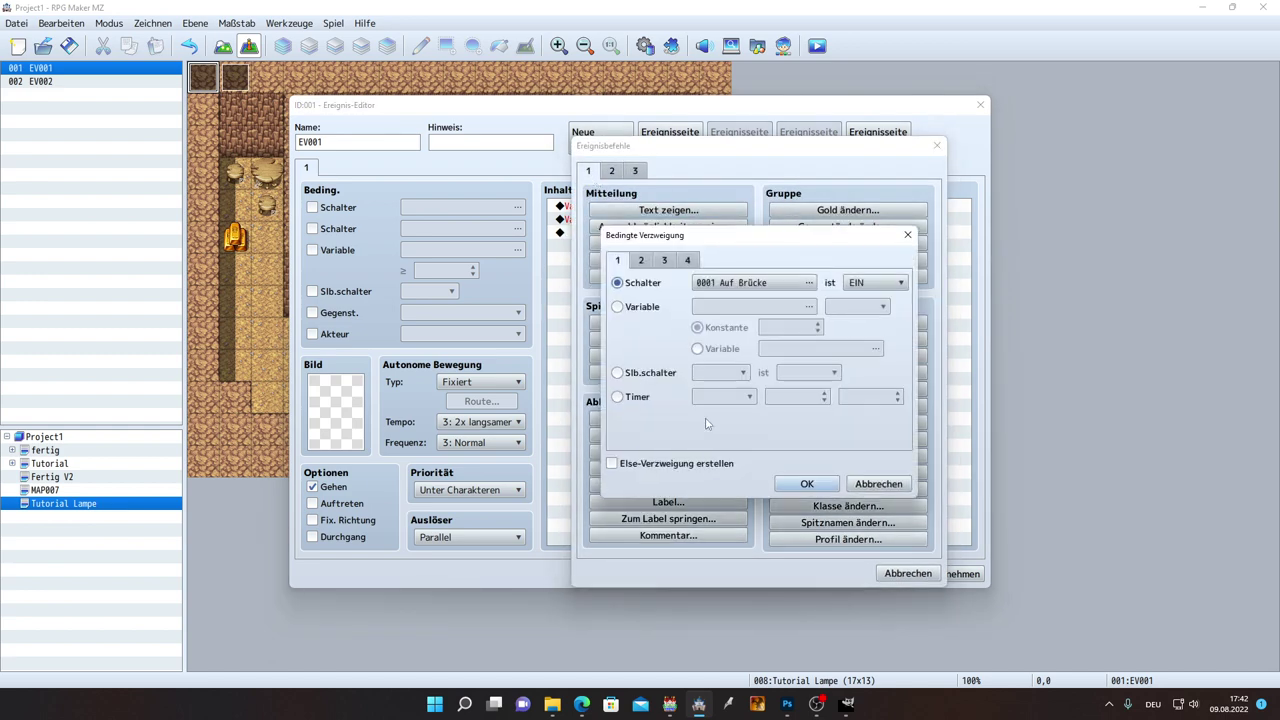
{"action": "left_click", "coordinate": [686, 261]}
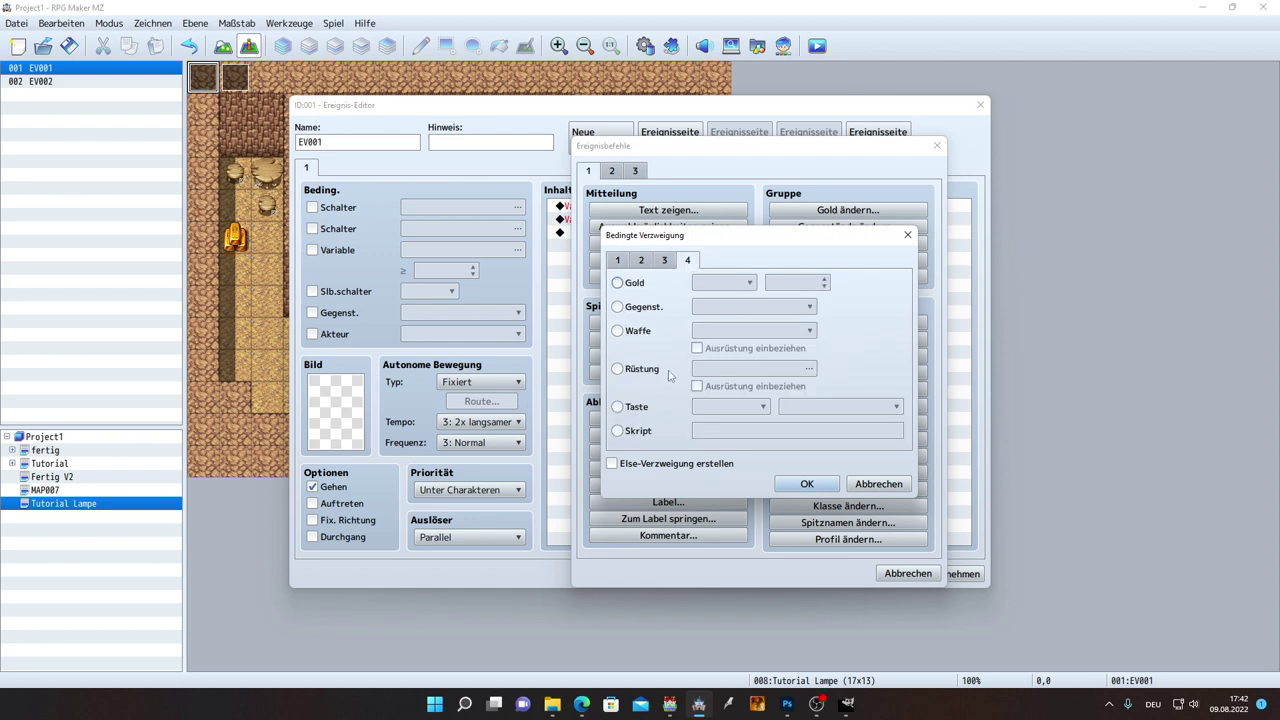
{"action": "left_click", "coordinate": [666, 261]}
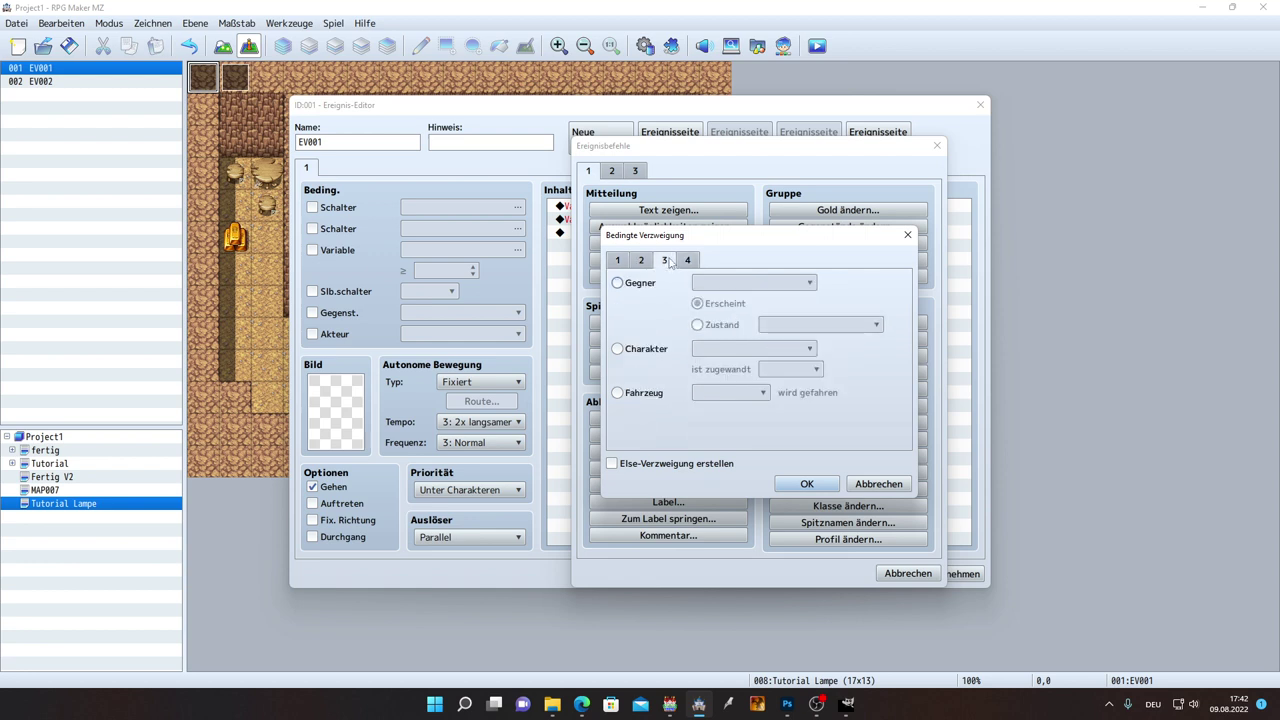
{"action": "left_click", "coordinate": [628, 352]}
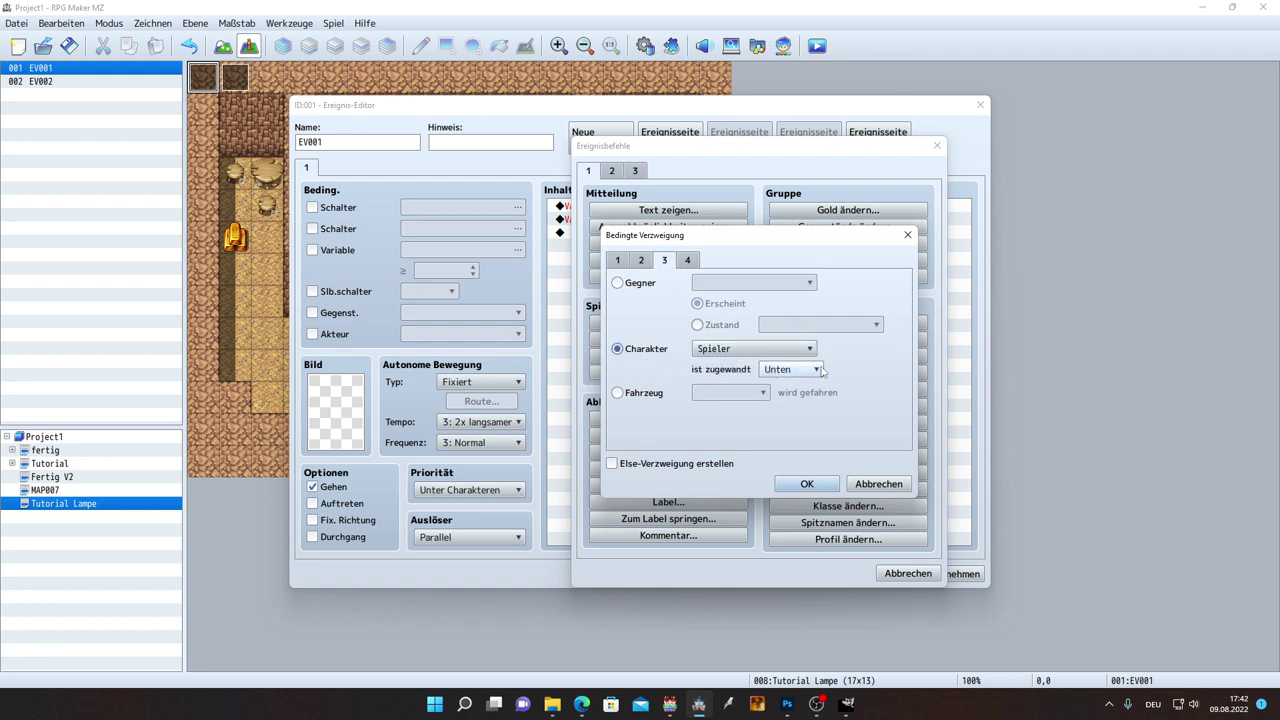
{"action": "left_click", "coordinate": [807, 484]}
Step: Start a Bild zeigen command inside the Unten branch and choose Lichtkugel_D as its picture
{"action": "double_click", "coordinate": [633, 248]}
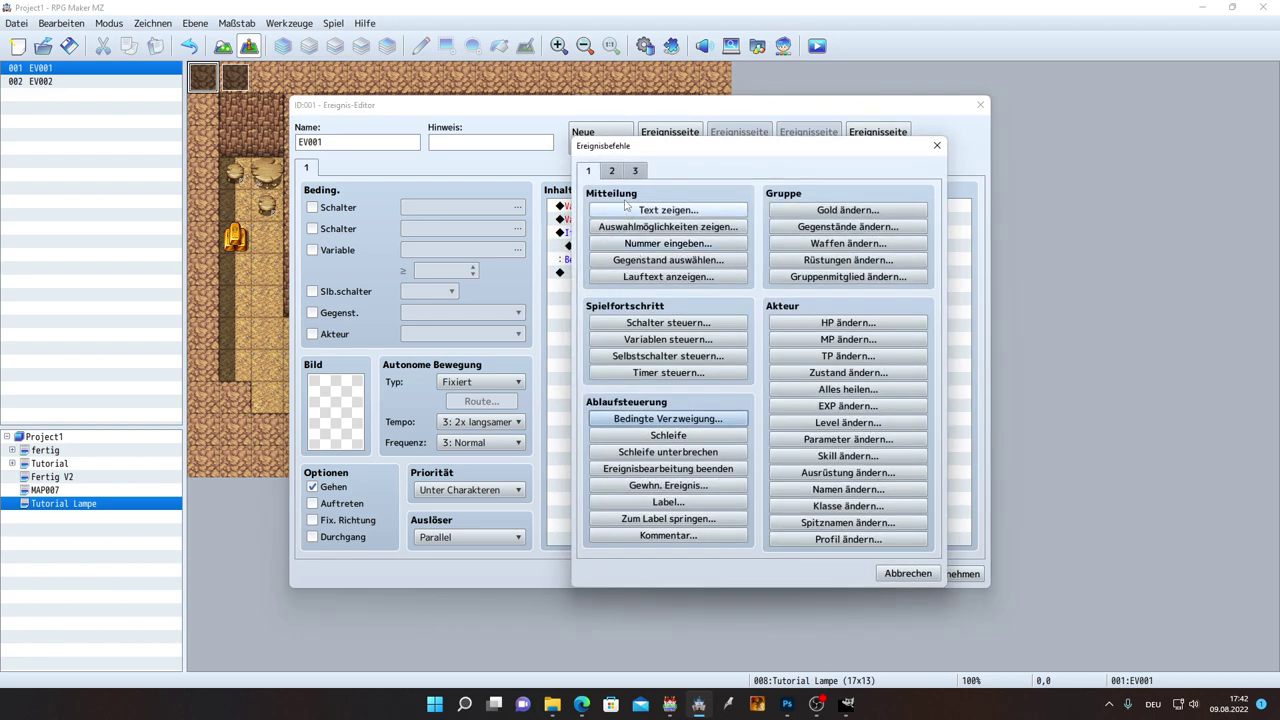
{"action": "left_click", "coordinate": [612, 172]}
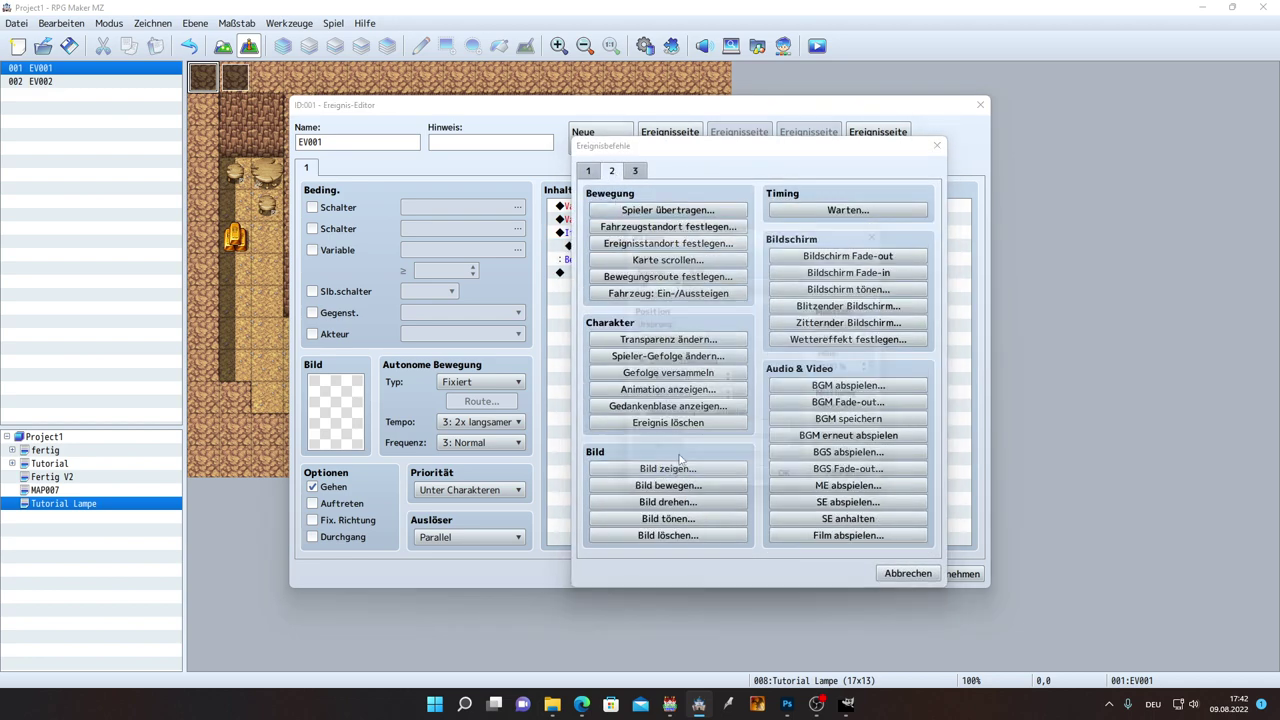
{"action": "left_click", "coordinate": [668, 468]}
{"action": "left_click", "coordinate": [708, 280]}
{"action": "scroll", "coordinate": [575, 420], "scroll_direction": "down", "scroll_amount": 5}
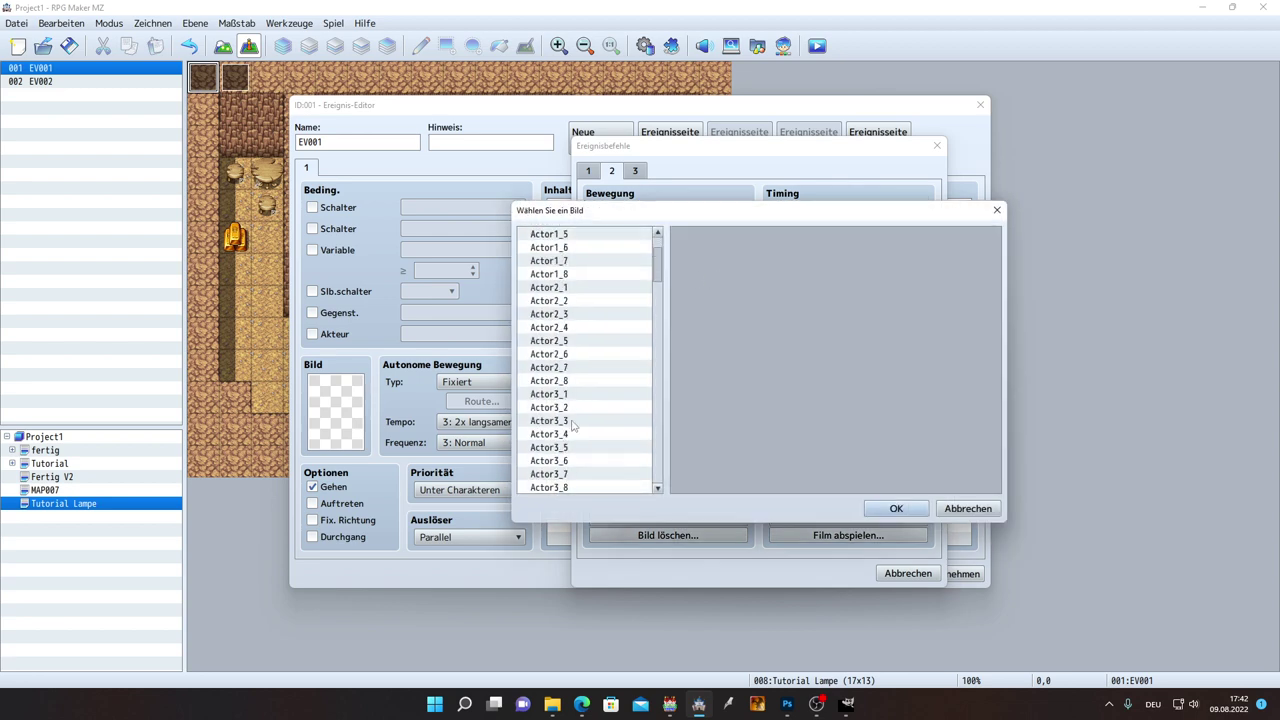
{"action": "left_click", "coordinate": [580, 357]}
{"action": "key", "text": "l"}
{"action": "scroll", "coordinate": [582, 410], "scroll_direction": "down", "scroll_amount": 3}
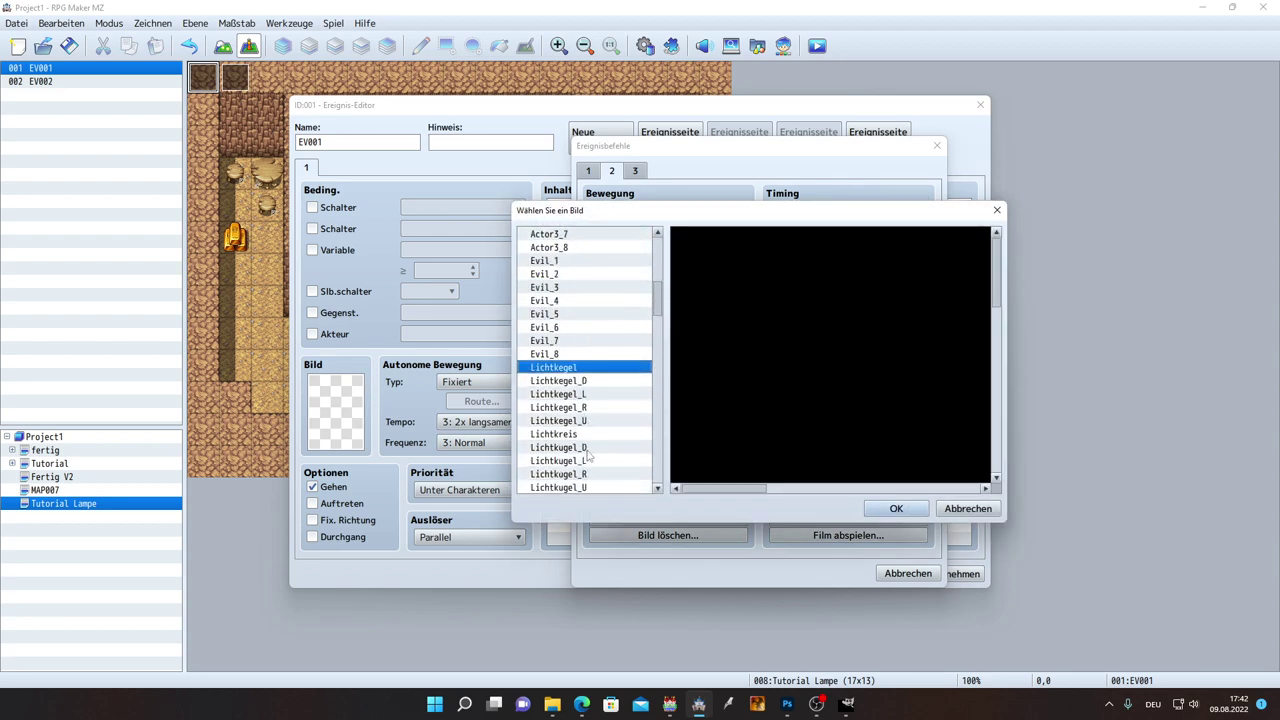
{"action": "left_click", "coordinate": [587, 448]}
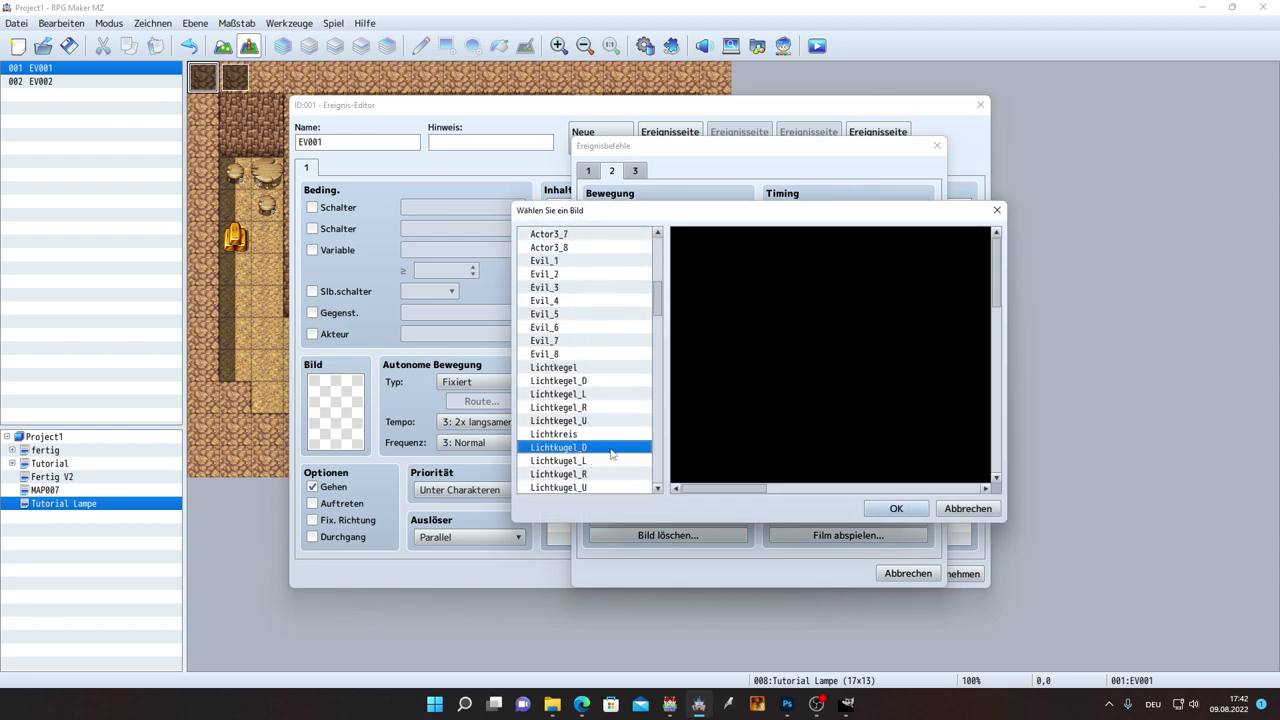
{"action": "left_click", "coordinate": [897, 509]}
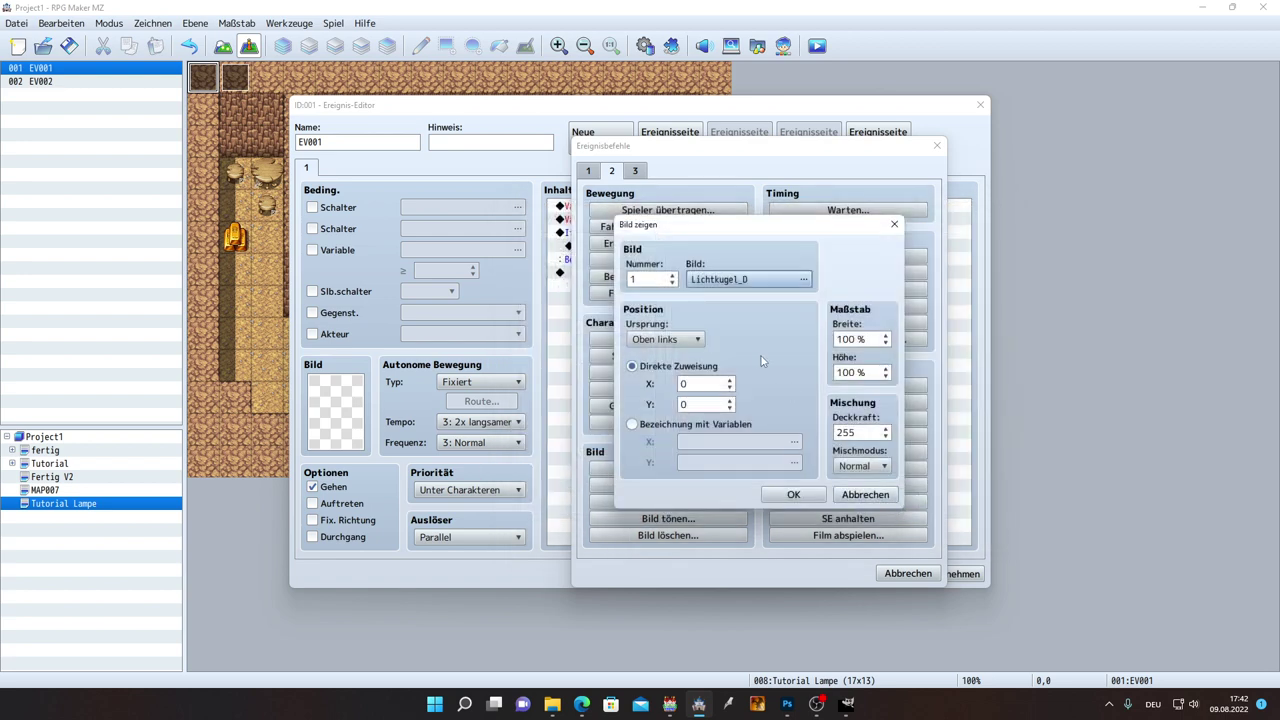
Step: Position the picture by the variables Spieler_Ko_X and Spieler_Ko_Y, set its origin to Mitte, and add the command
{"action": "left_click", "coordinate": [654, 428]}
{"action": "left_click", "coordinate": [740, 462]}
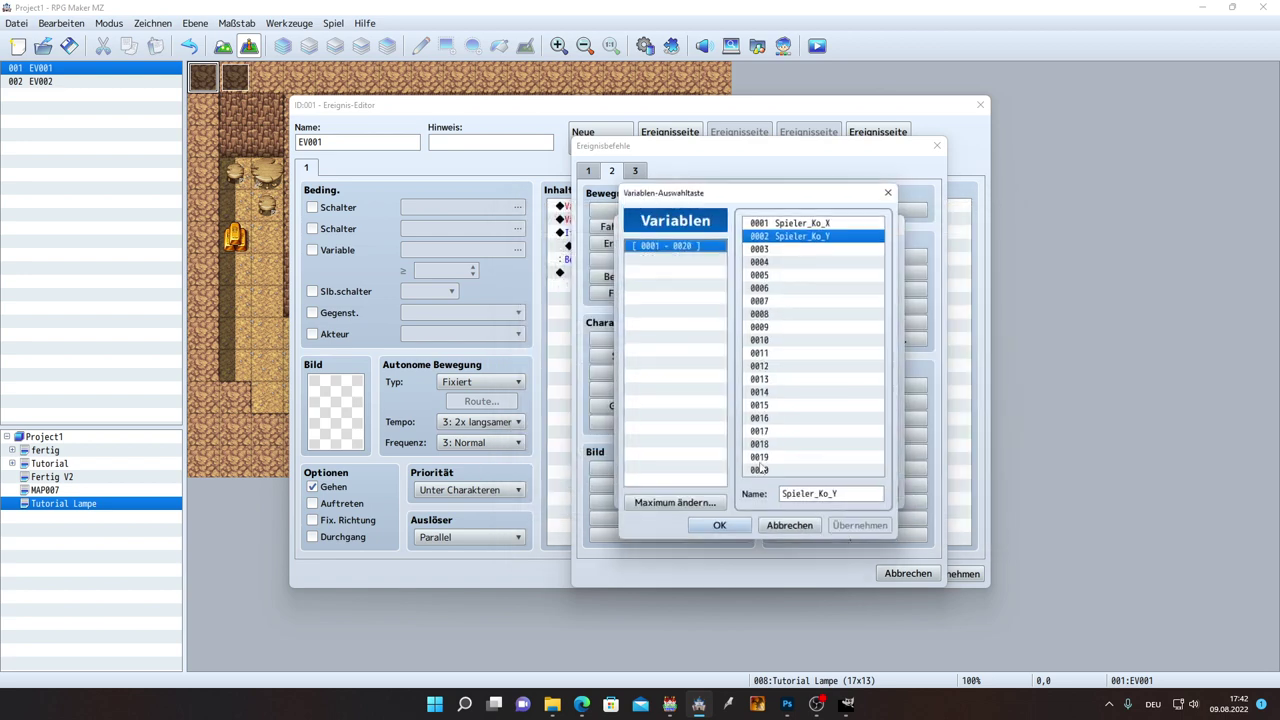
{"action": "left_click", "coordinate": [719, 529]}
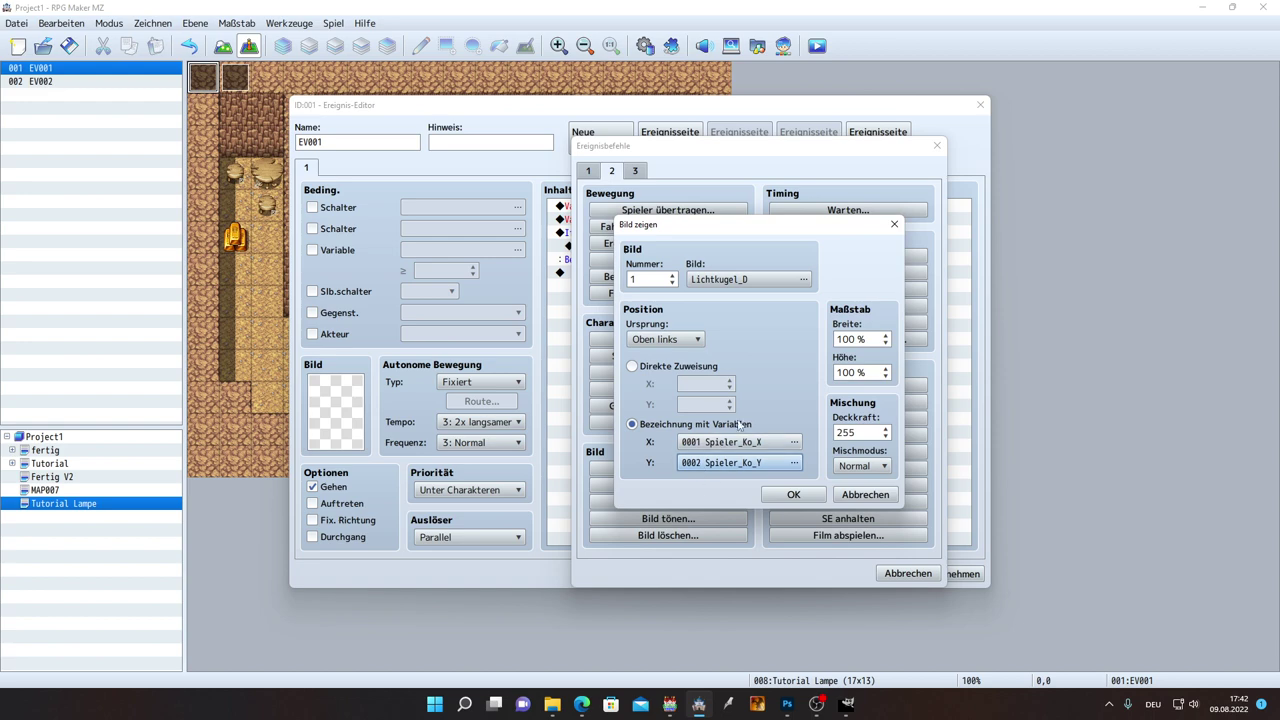
{"action": "left_click", "coordinate": [669, 341]}
{"action": "left_click", "coordinate": [657, 373]}
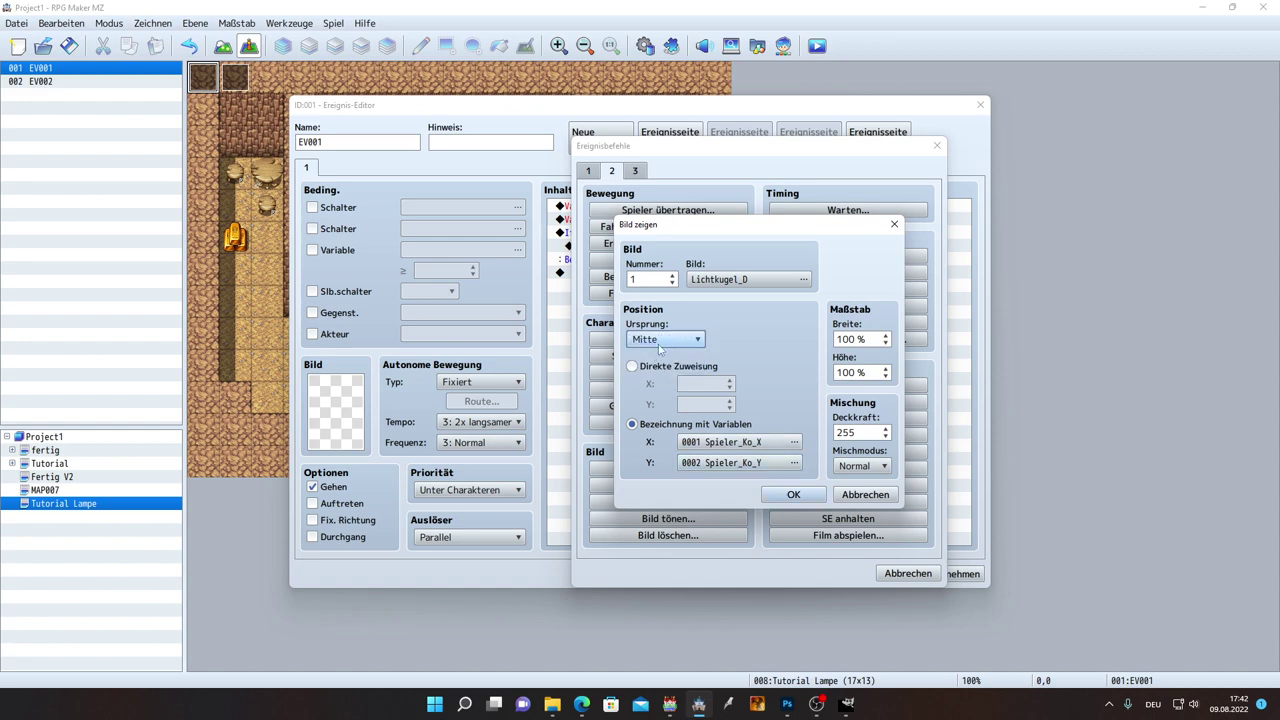
{"action": "left_click", "coordinate": [793, 494]}
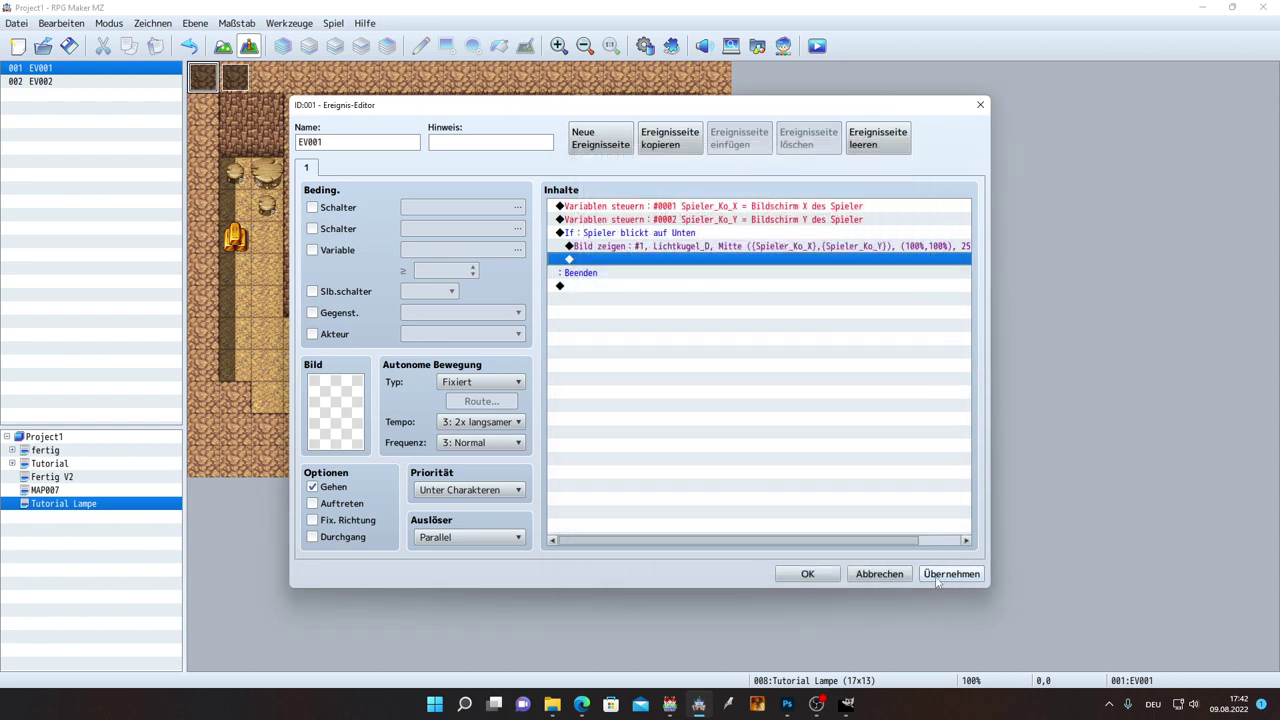
Step: Duplicate the whole Unten branch with its picture command directly below the original
{"action": "left_click", "coordinate": [659, 236]}
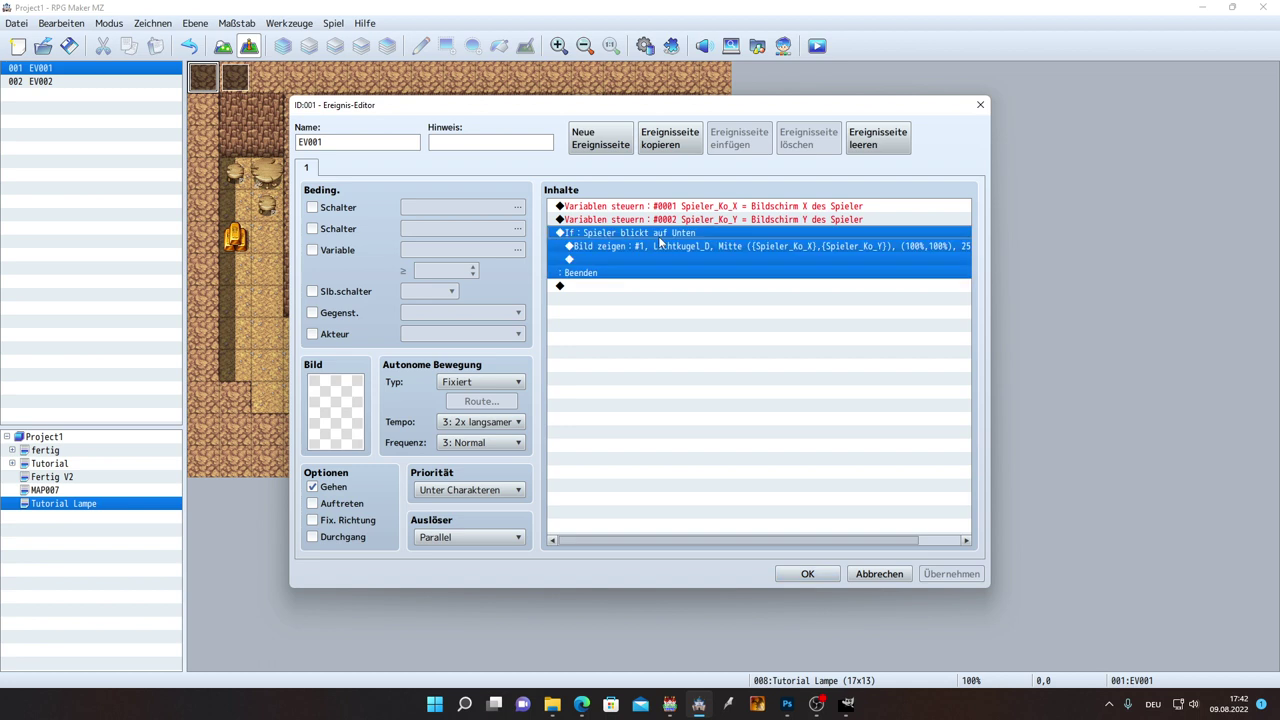
{"action": "right_click", "coordinate": [659, 241]}
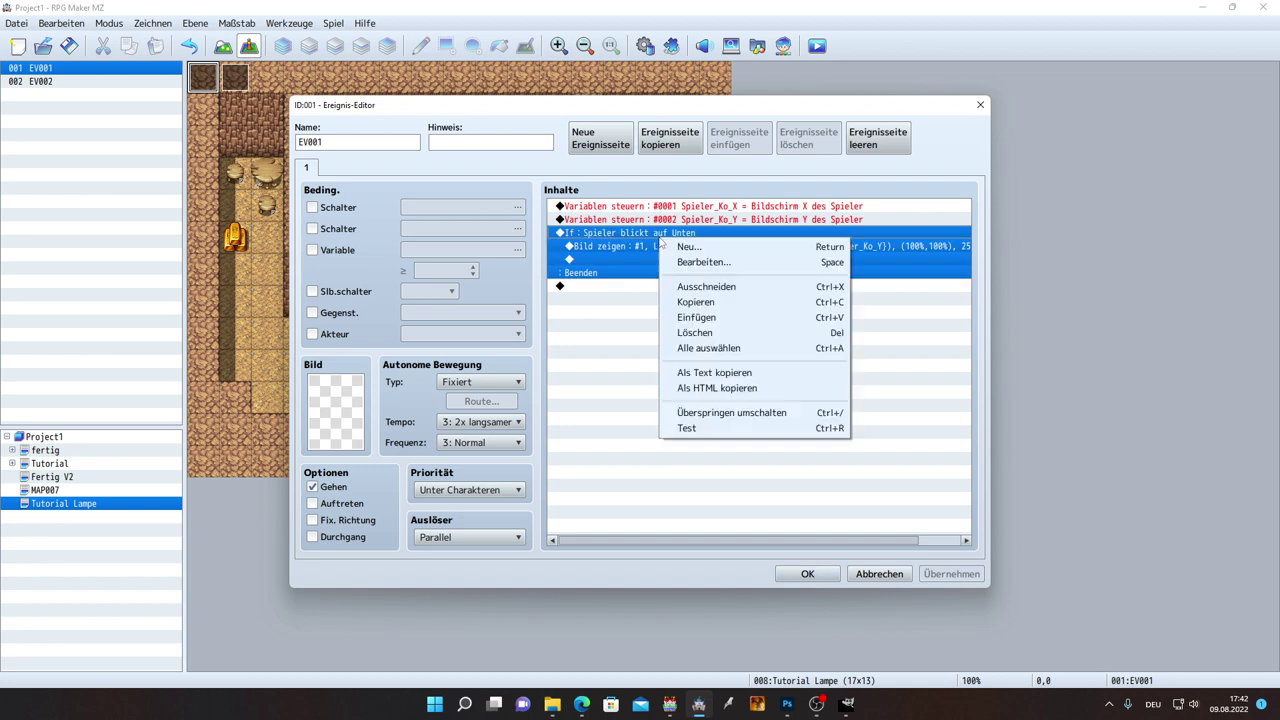
{"action": "left_click", "coordinate": [828, 305]}
{"action": "left_click", "coordinate": [600, 286]}
{"action": "key", "text": "ctrl+v"}
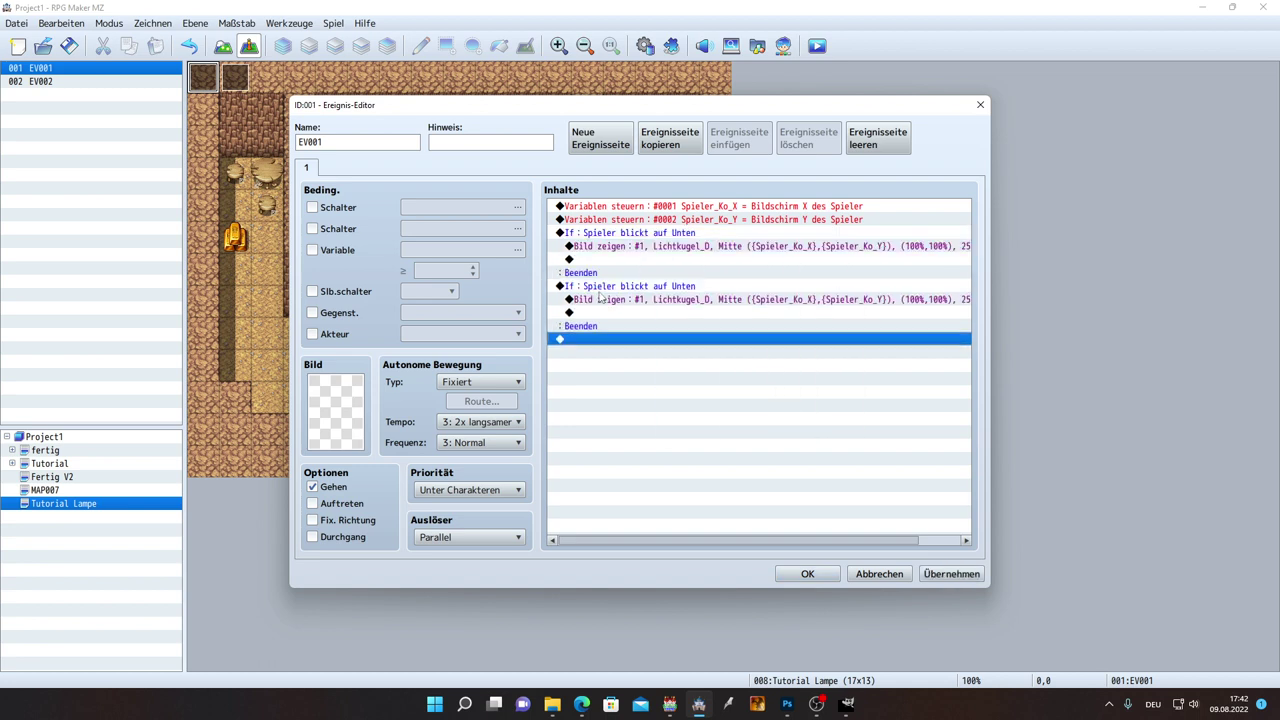
Step: Change the second branch to check for facing Oben and set its picture to Lichtkugel_U
{"action": "double_click", "coordinate": [656, 288]}
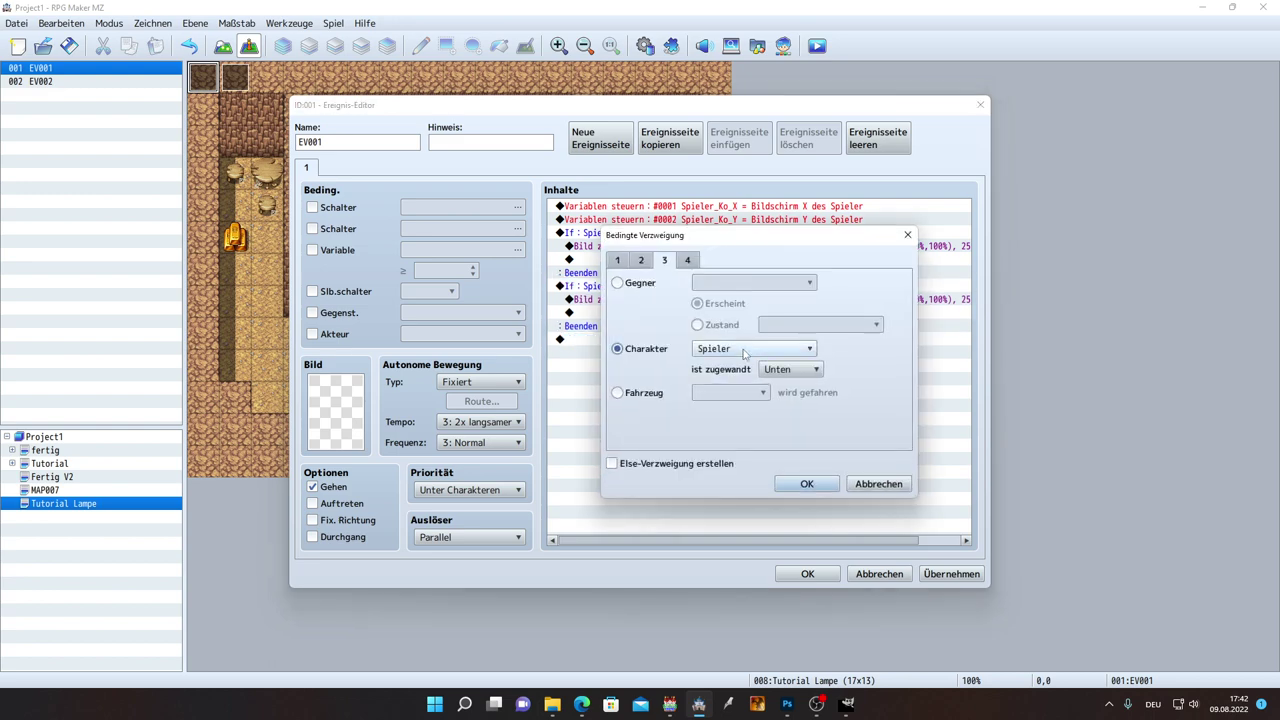
{"action": "left_click", "coordinate": [790, 369]}
{"action": "left_click", "coordinate": [785, 425]}
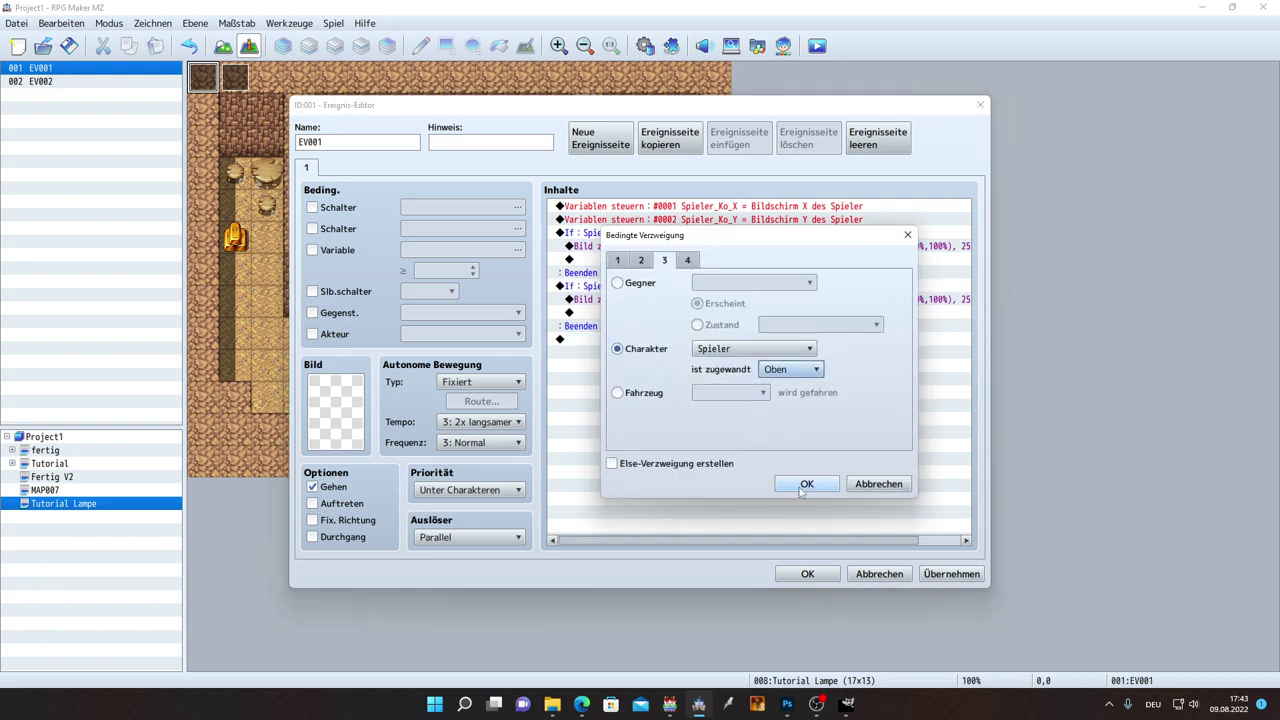
{"action": "left_click", "coordinate": [807, 483]}
{"action": "double_click", "coordinate": [677, 300]}
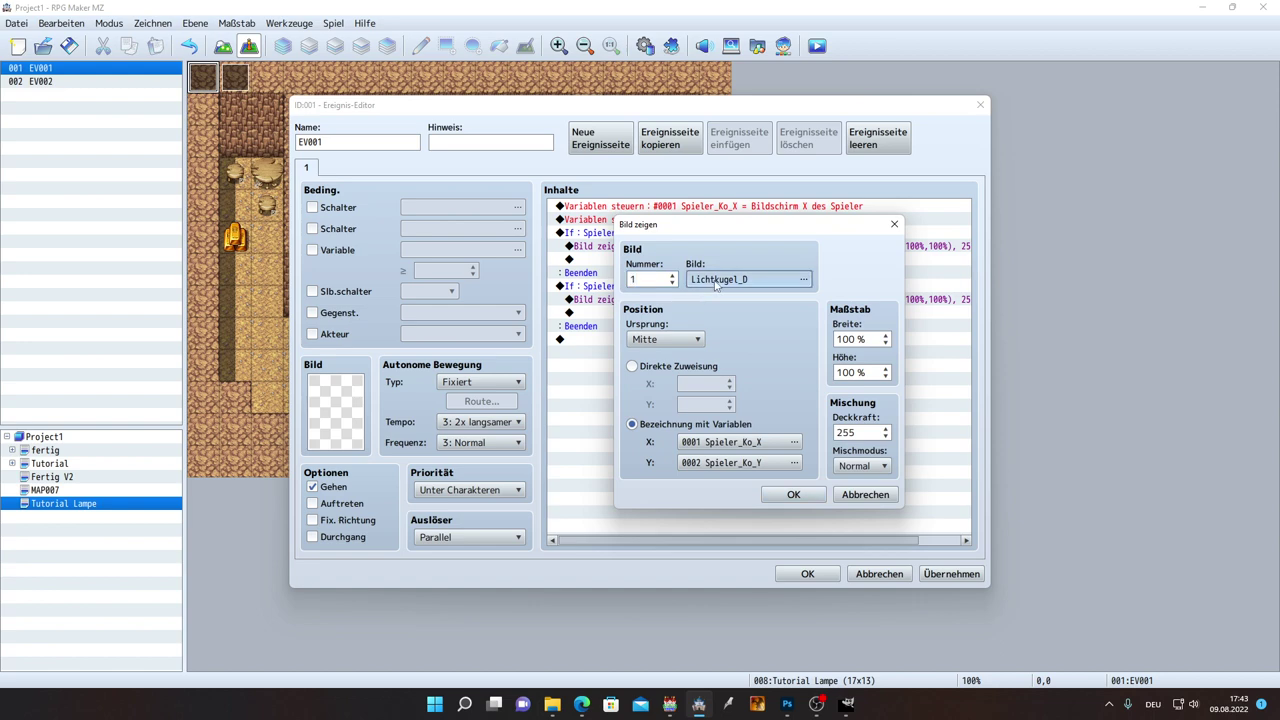
{"action": "left_click", "coordinate": [709, 277]}
{"action": "double_click", "coordinate": [613, 399]}
{"action": "left_click", "coordinate": [789, 488]}
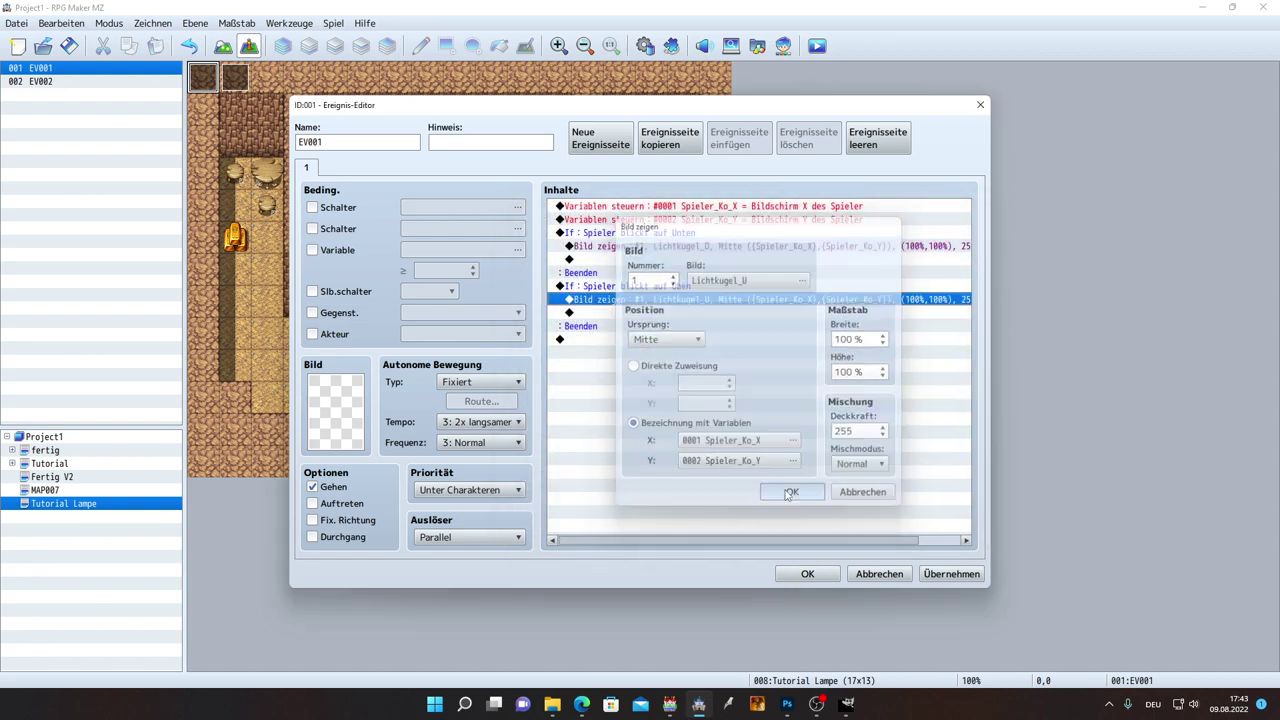
Step: Duplicate the Oben branch with its picture command at the end of the event contents
{"action": "left_click", "coordinate": [655, 287]}
{"action": "key", "text": "ctrl+c"}
{"action": "left_click", "coordinate": [607, 340]}
{"action": "key", "text": "ctrl+v"}
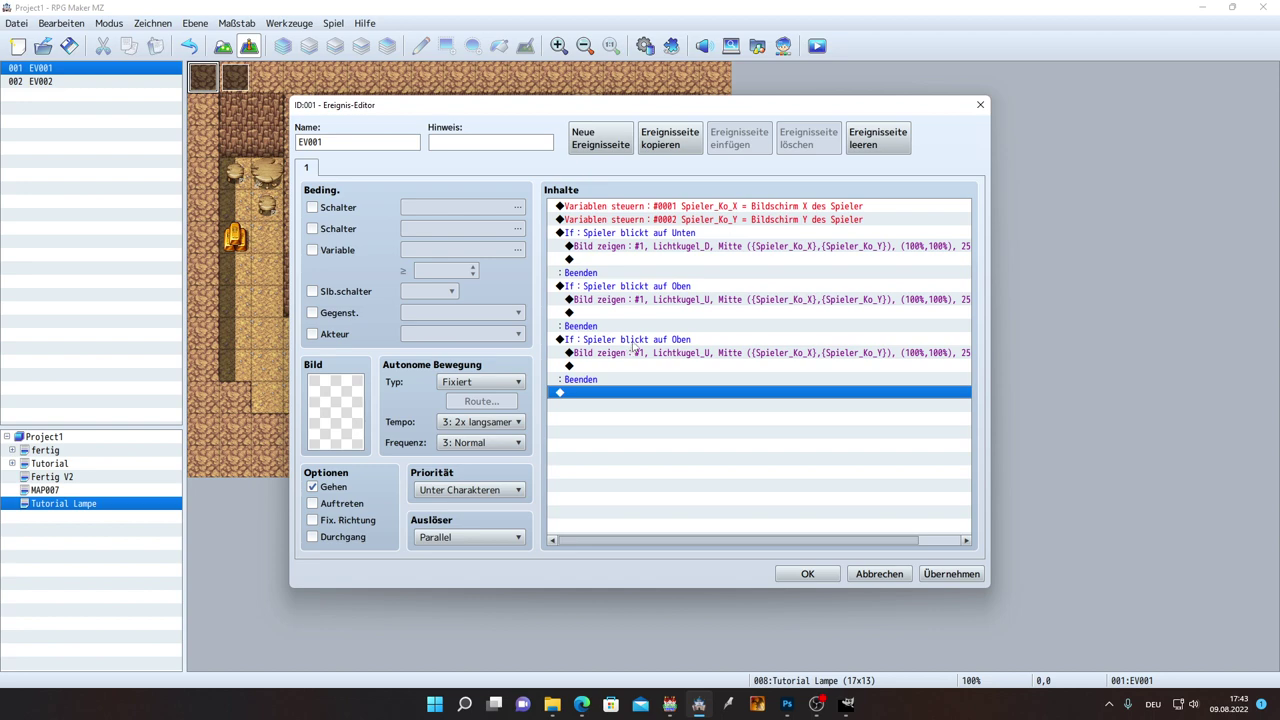
Step: Change the third branch to check for facing Links, set its picture to Lichtkugel_L, and apply the event changes
{"action": "double_click", "coordinate": [632, 340]}
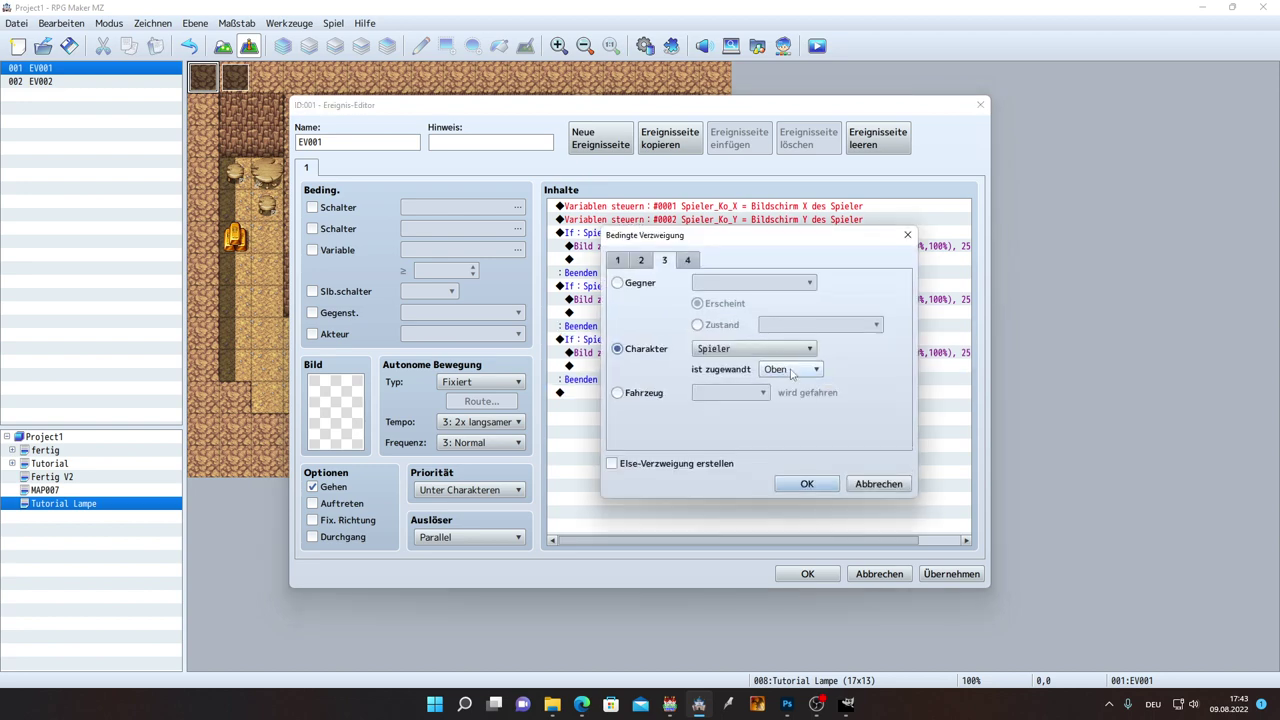
{"action": "left_click", "coordinate": [791, 369]}
{"action": "left_click", "coordinate": [788, 397]}
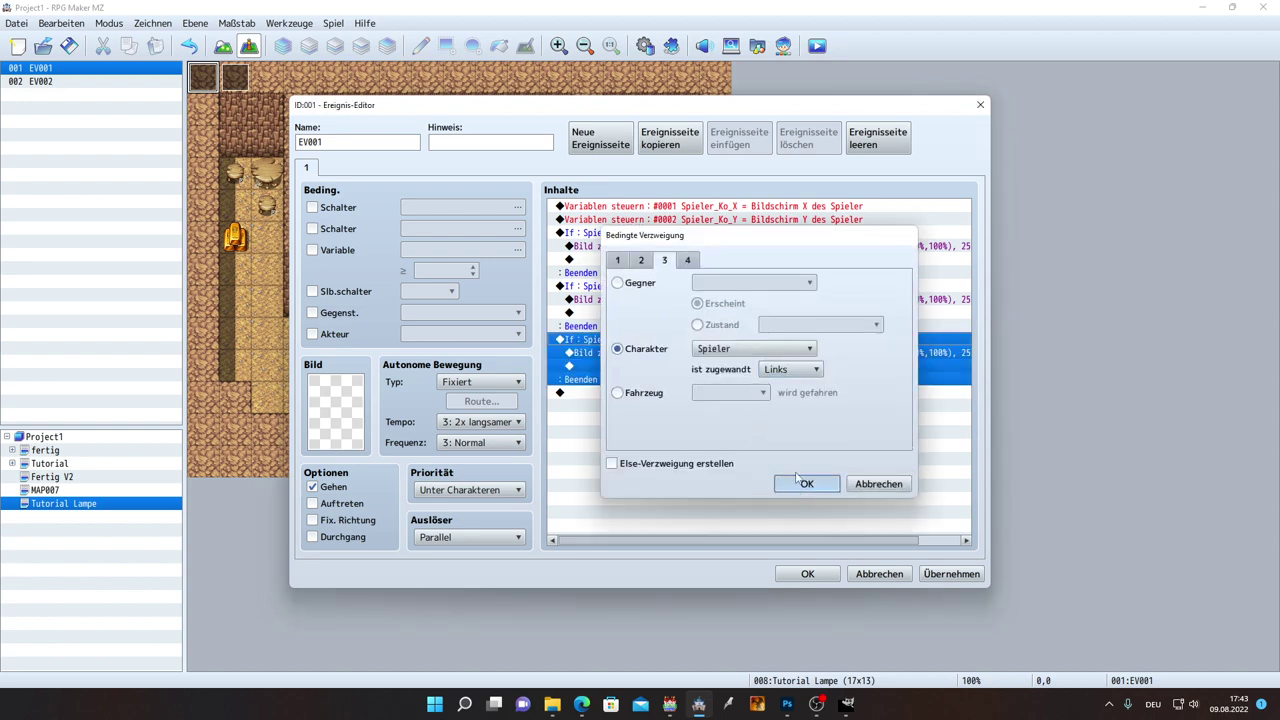
{"action": "left_click", "coordinate": [804, 483]}
{"action": "double_click", "coordinate": [720, 353]}
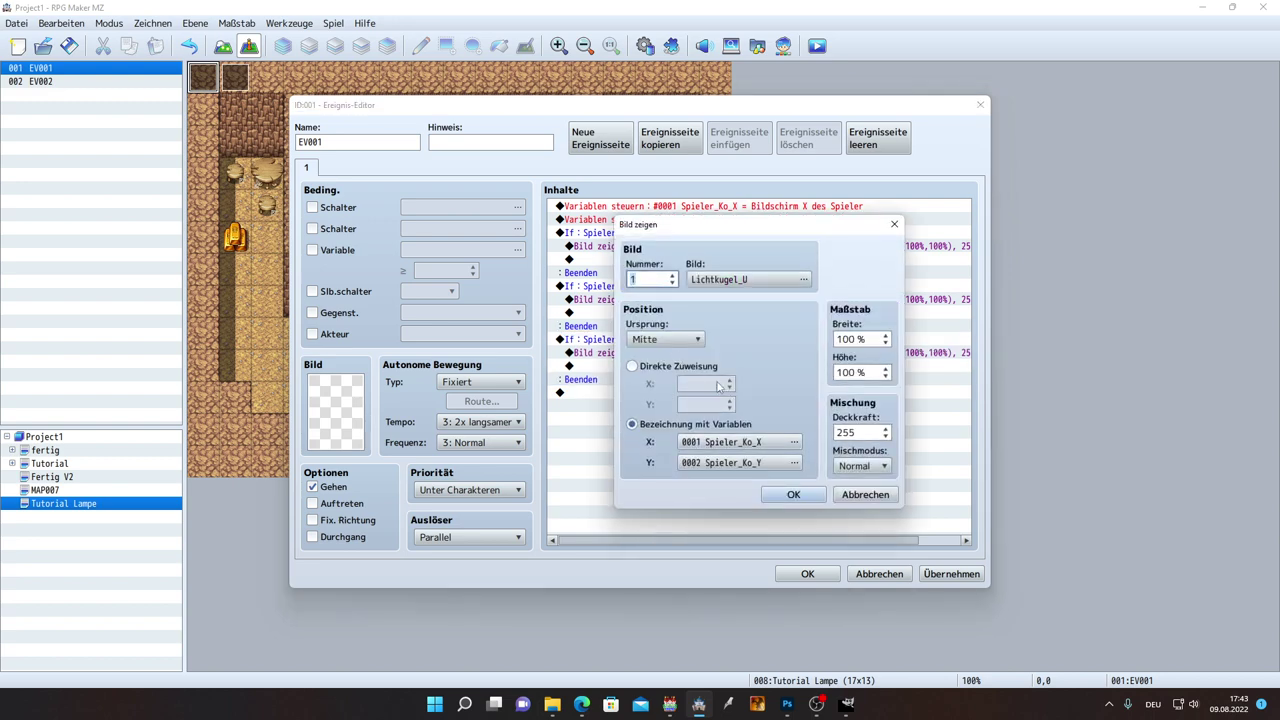
{"action": "left_click", "coordinate": [748, 280]}
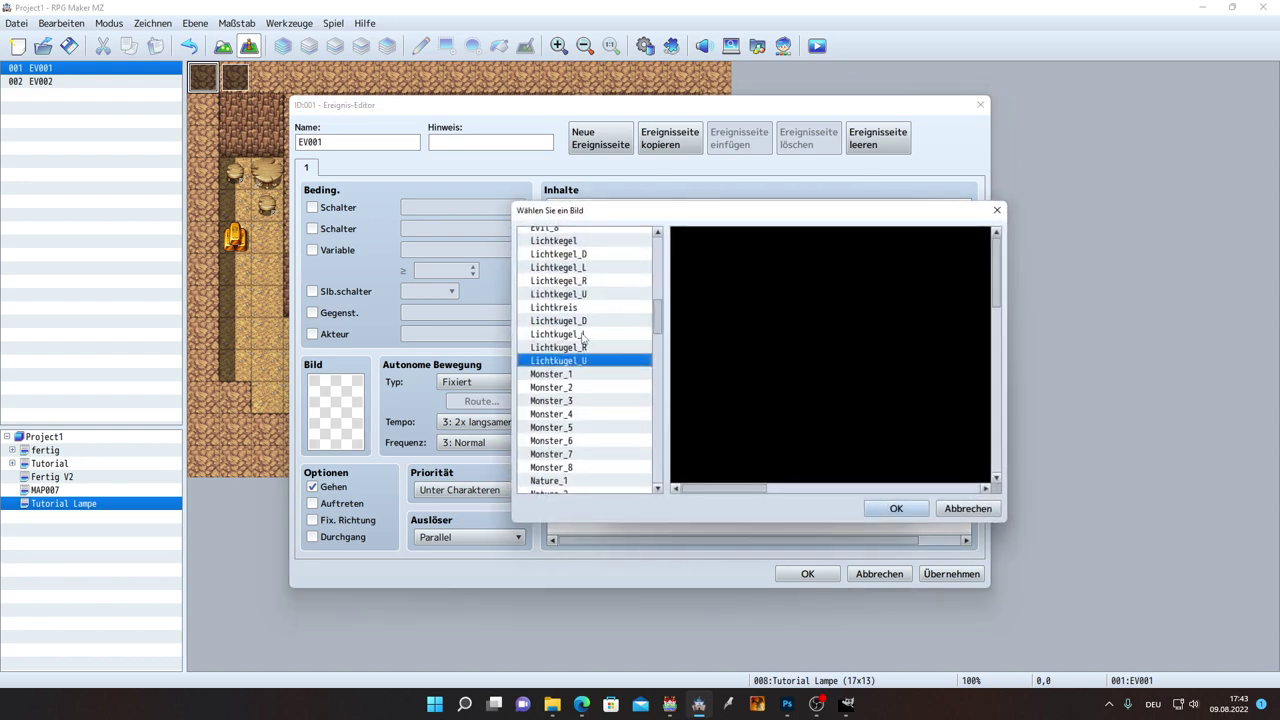
{"action": "double_click", "coordinate": [583, 334]}
{"action": "left_click", "coordinate": [790, 492]}
{"action": "left_click", "coordinate": [951, 573]}
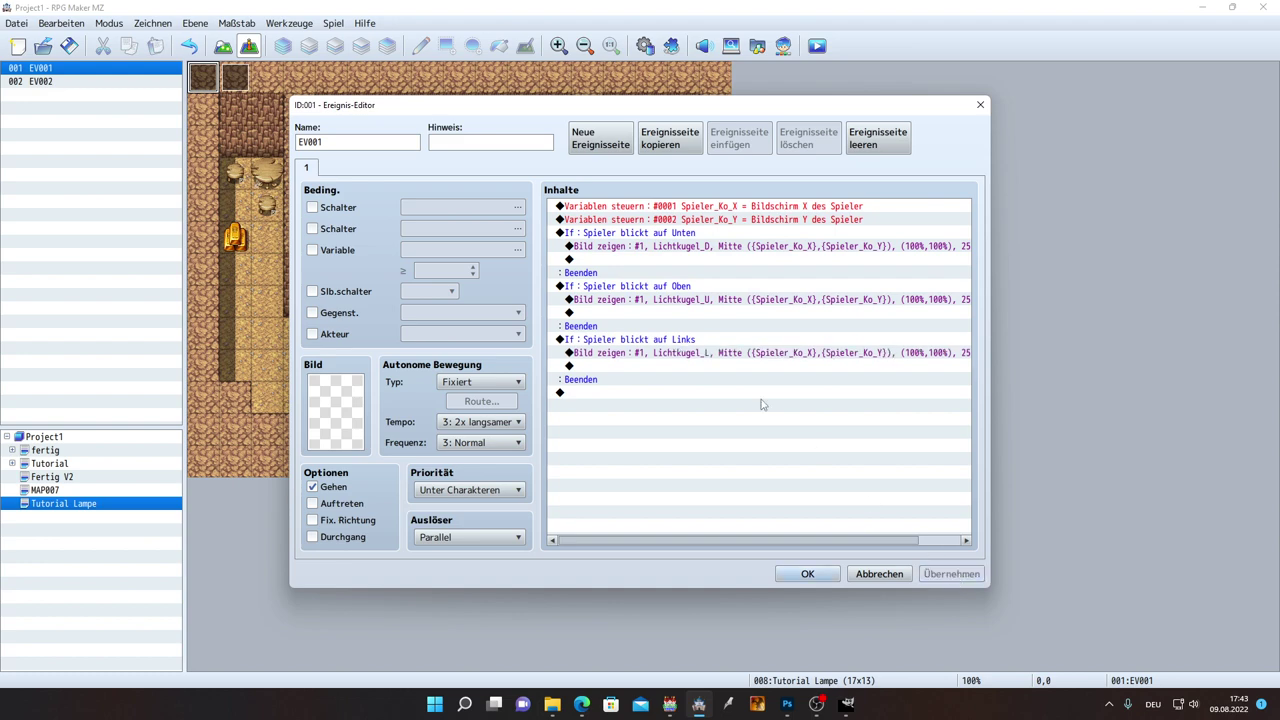
Step: Paste another copy of the direction branch below the Links branch
{"action": "left_click", "coordinate": [673, 340]}
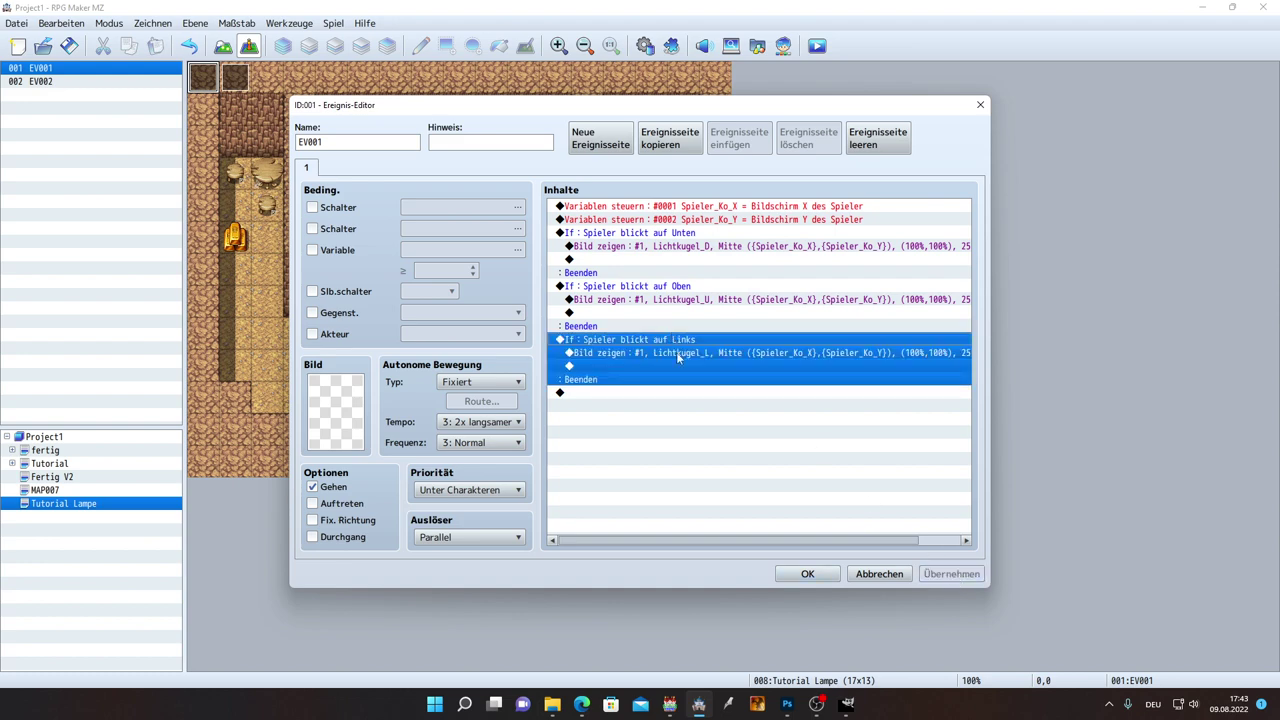
{"action": "left_click", "coordinate": [660, 393]}
{"action": "key", "text": "ctrl+v"}
Step: Change the fourth branch to check for facing Rechts, set its picture to Lichtkugel_R, and apply the event changes
{"action": "left_click", "coordinate": [660, 393]}
{"action": "double_click", "coordinate": [697, 392]}
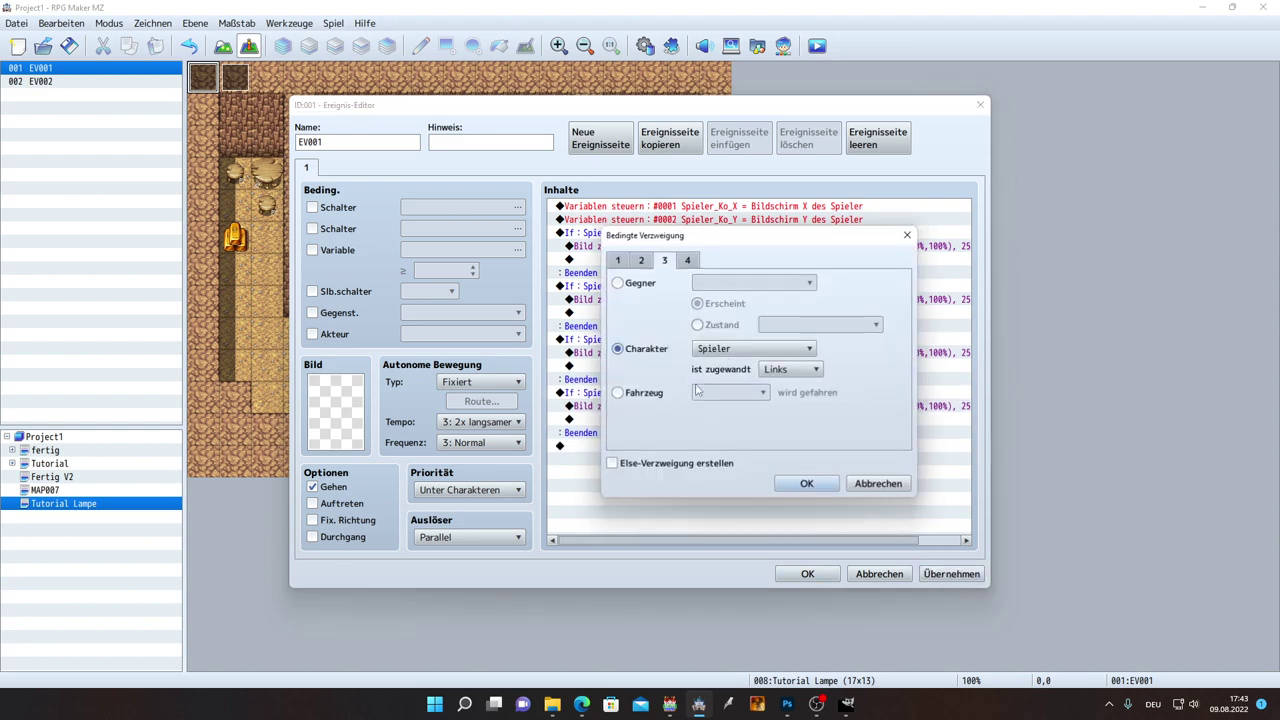
{"action": "left_click", "coordinate": [790, 369]}
{"action": "left_click", "coordinate": [788, 420]}
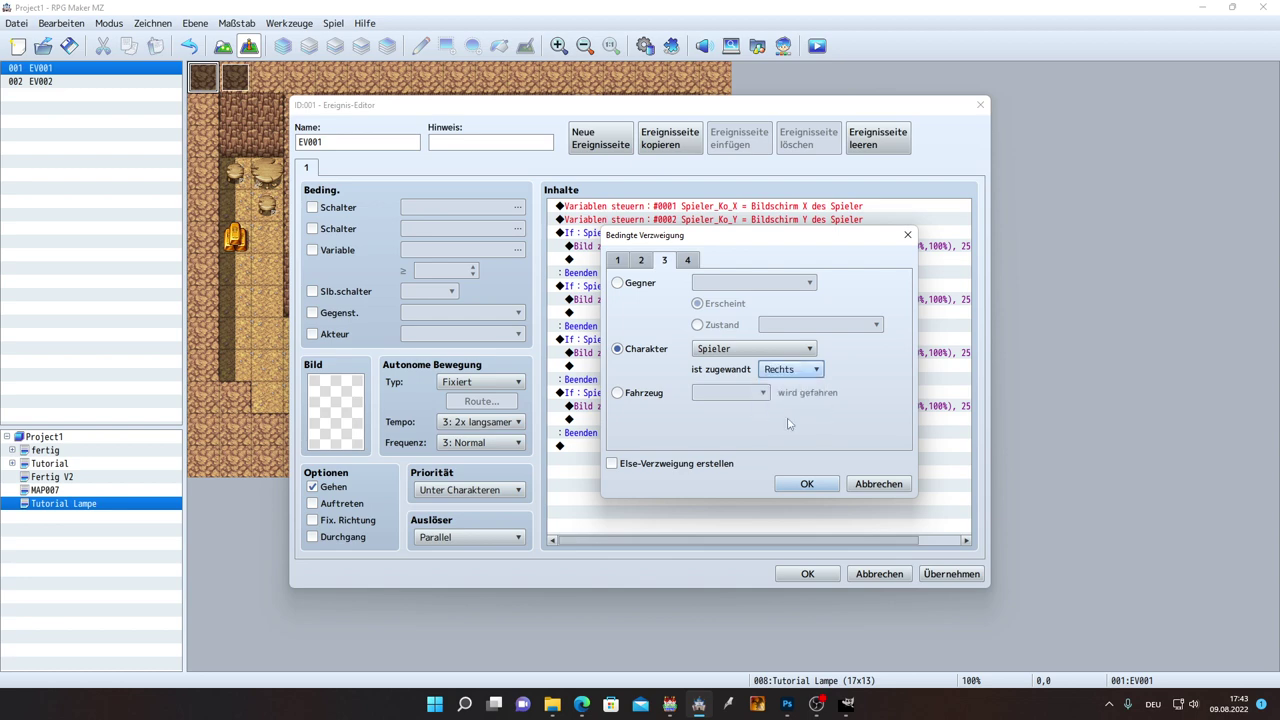
{"action": "left_click", "coordinate": [797, 484]}
{"action": "left_click", "coordinate": [686, 407]}
{"action": "double_click", "coordinate": [686, 407]}
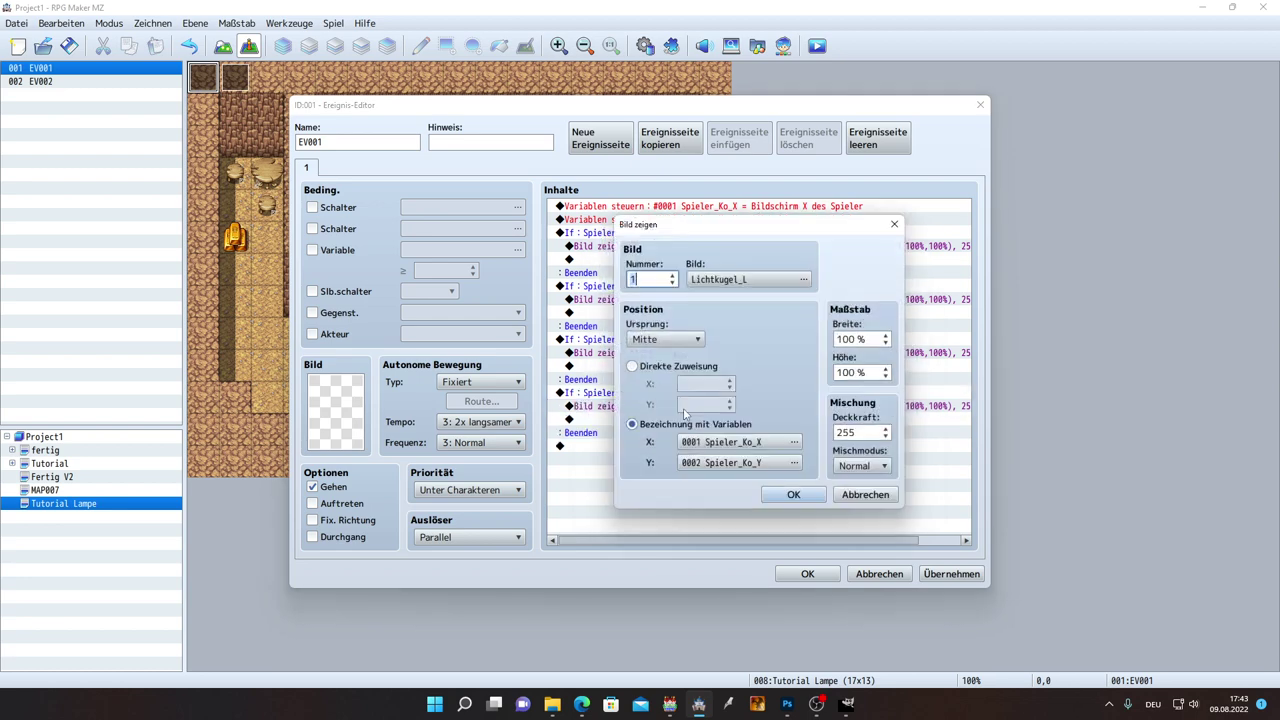
{"action": "left_click", "coordinate": [748, 279]}
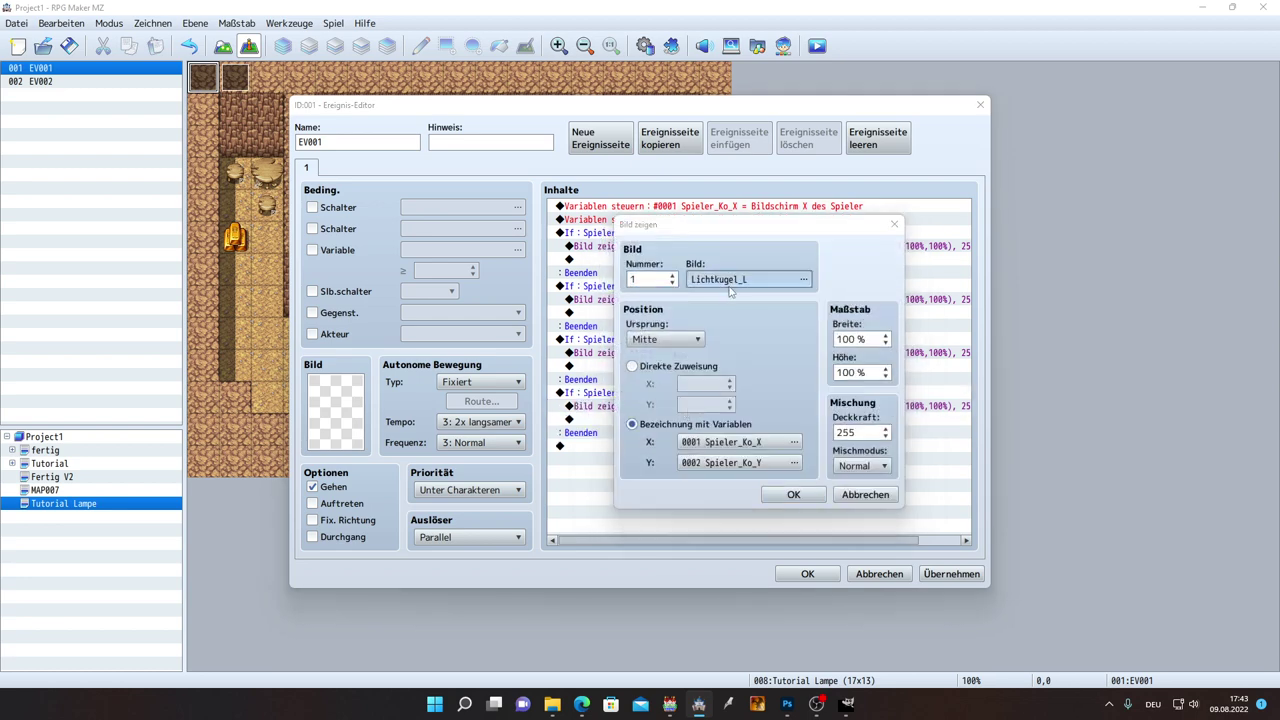
{"action": "left_click", "coordinate": [610, 374]}
{"action": "double_click", "coordinate": [610, 374]}
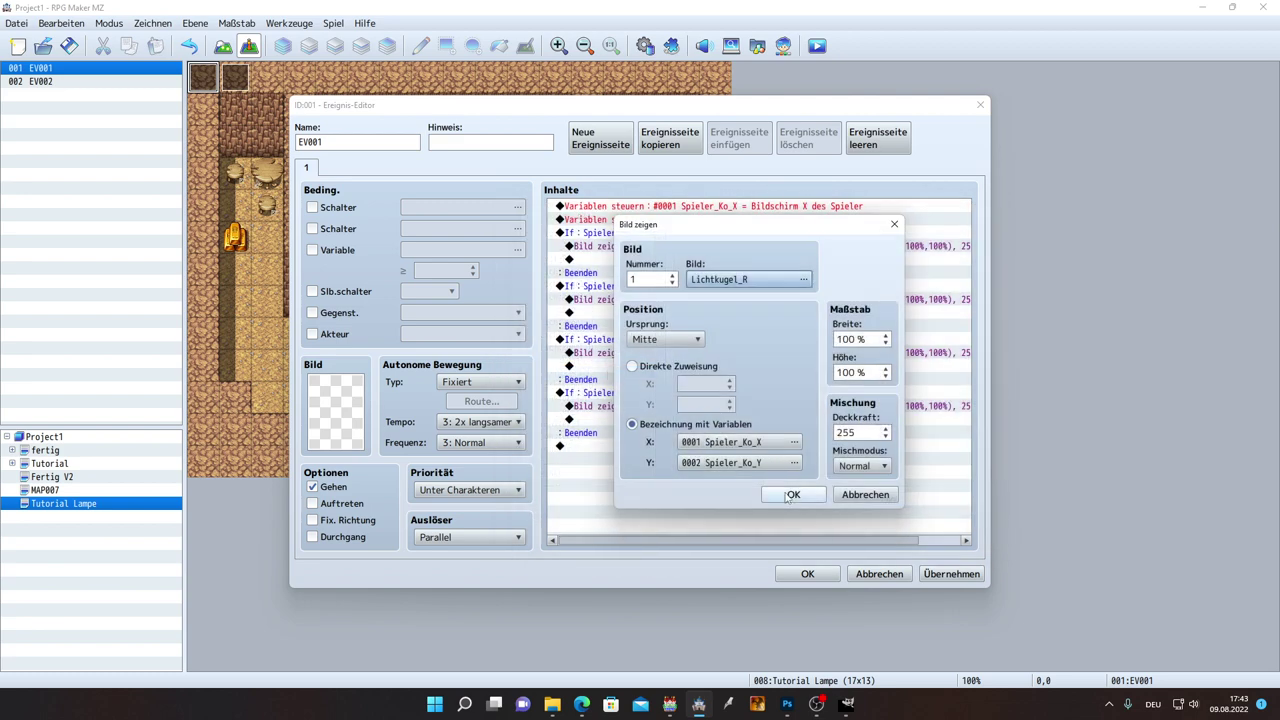
{"action": "left_click", "coordinate": [796, 494]}
{"action": "left_click", "coordinate": [945, 572]}
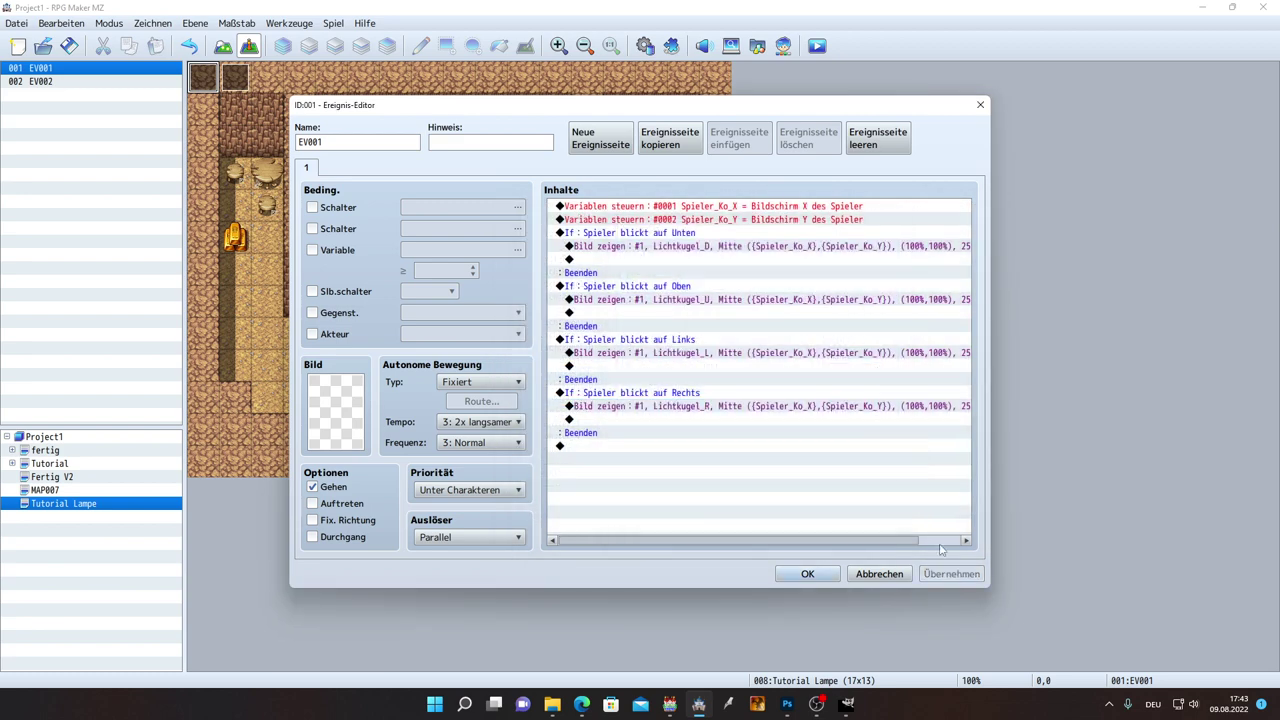
Step: Review the Bild zeigen command in each of the four direction branches and close the event with its changes accepted
{"action": "left_click", "coordinate": [628, 246]}
{"action": "left_click", "coordinate": [630, 299]}
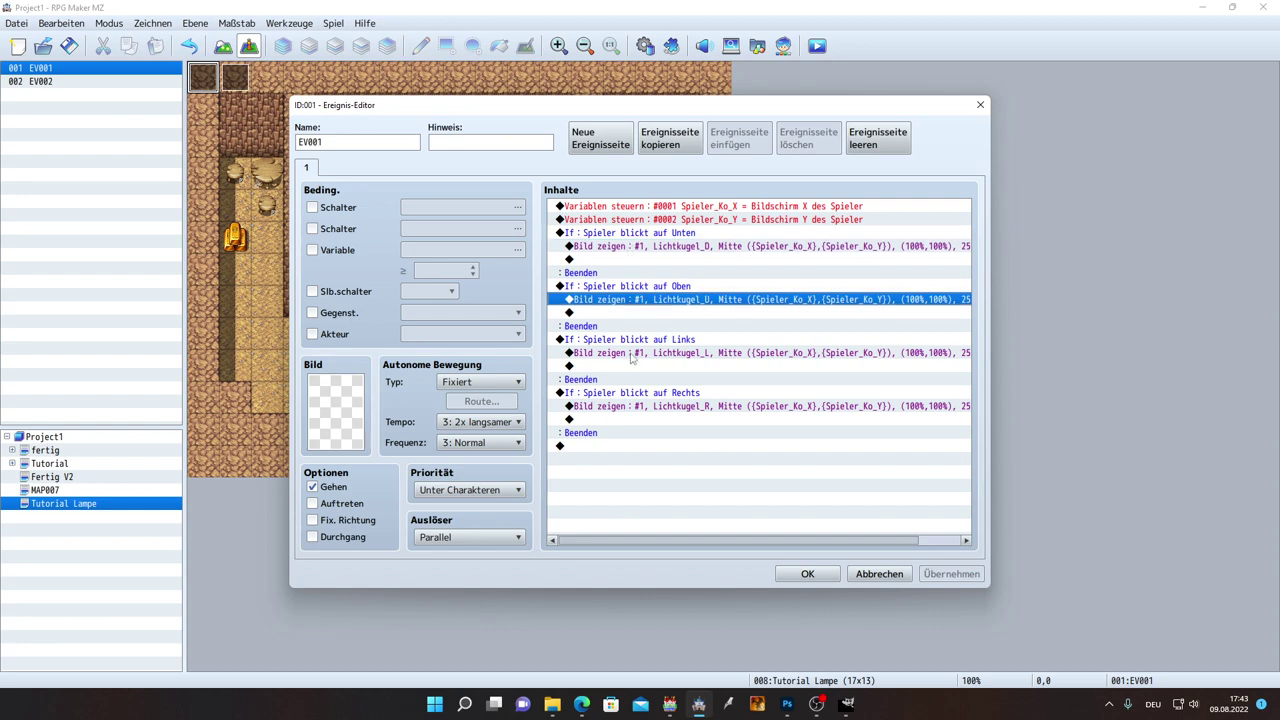
{"action": "left_click", "coordinate": [630, 352]}
{"action": "left_click", "coordinate": [628, 406]}
{"action": "left_click", "coordinate": [807, 573]}
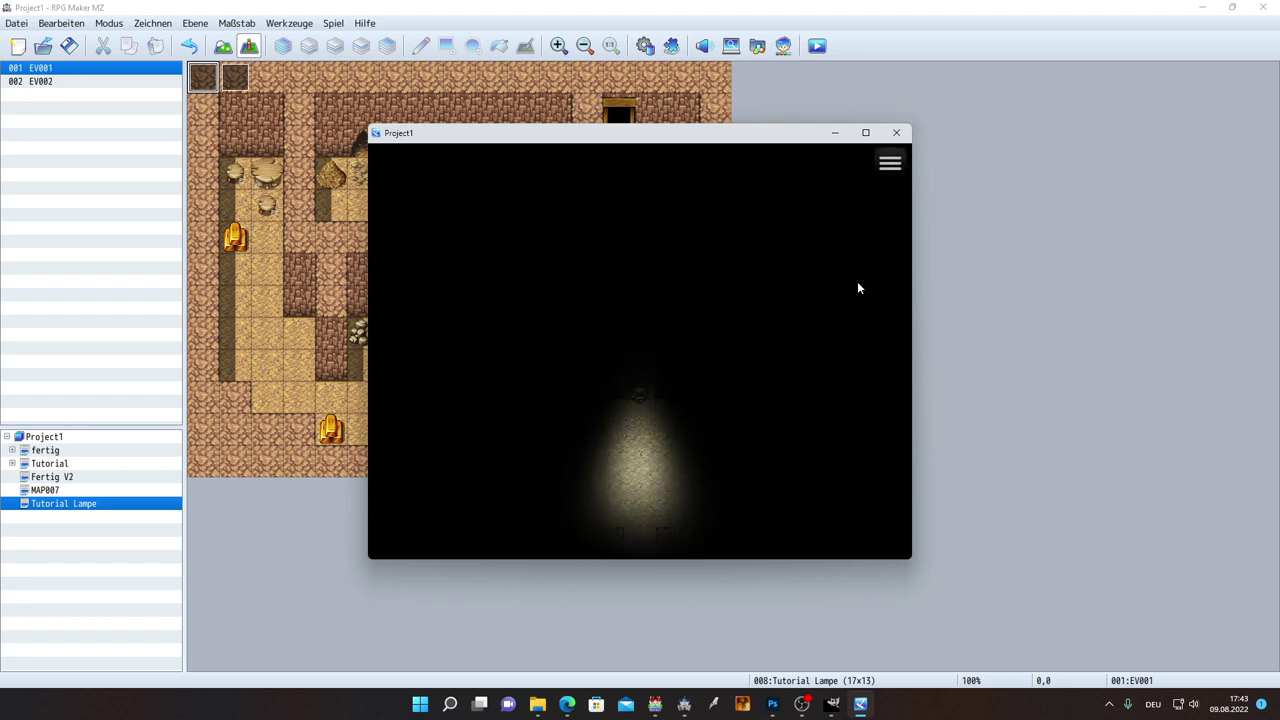
Step: Walk the character up and down in the playtest to check the light cone in both vertical facing directions
{"action": "key", "text": "Down"}
{"action": "key", "text": "Up"}
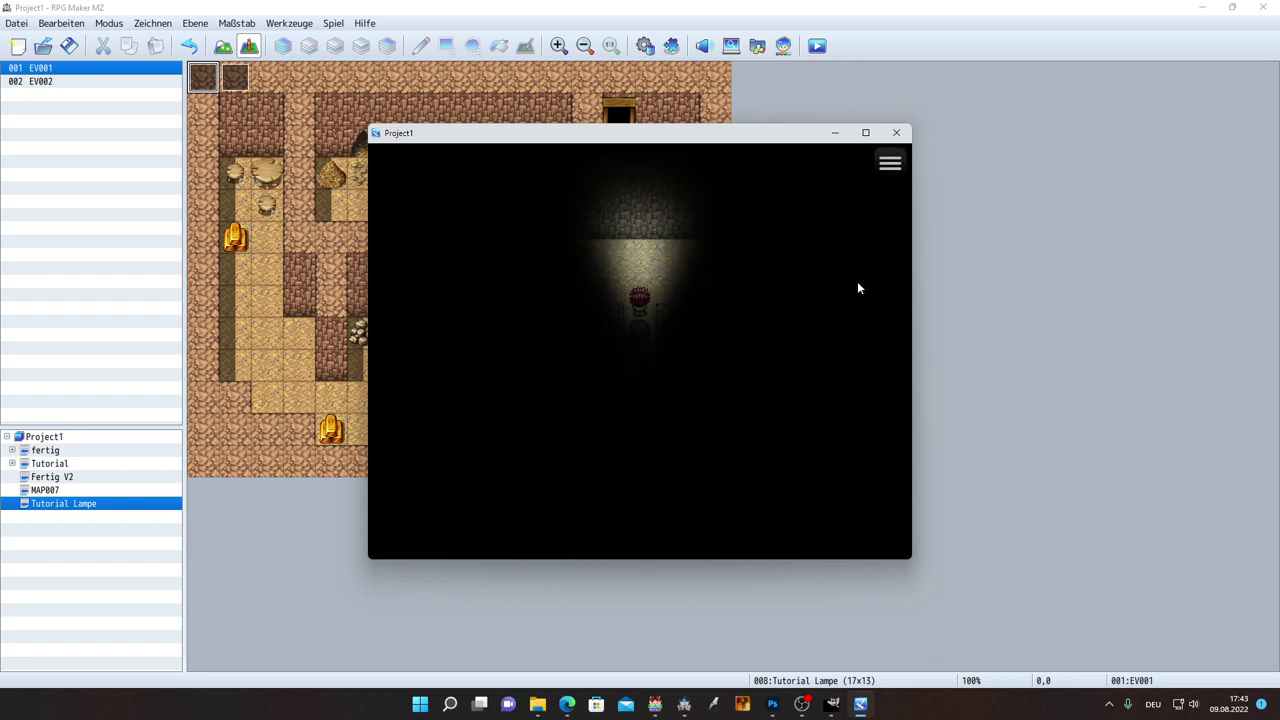
{"action": "key", "text": "Down"}
{"action": "key", "text": "Up"}
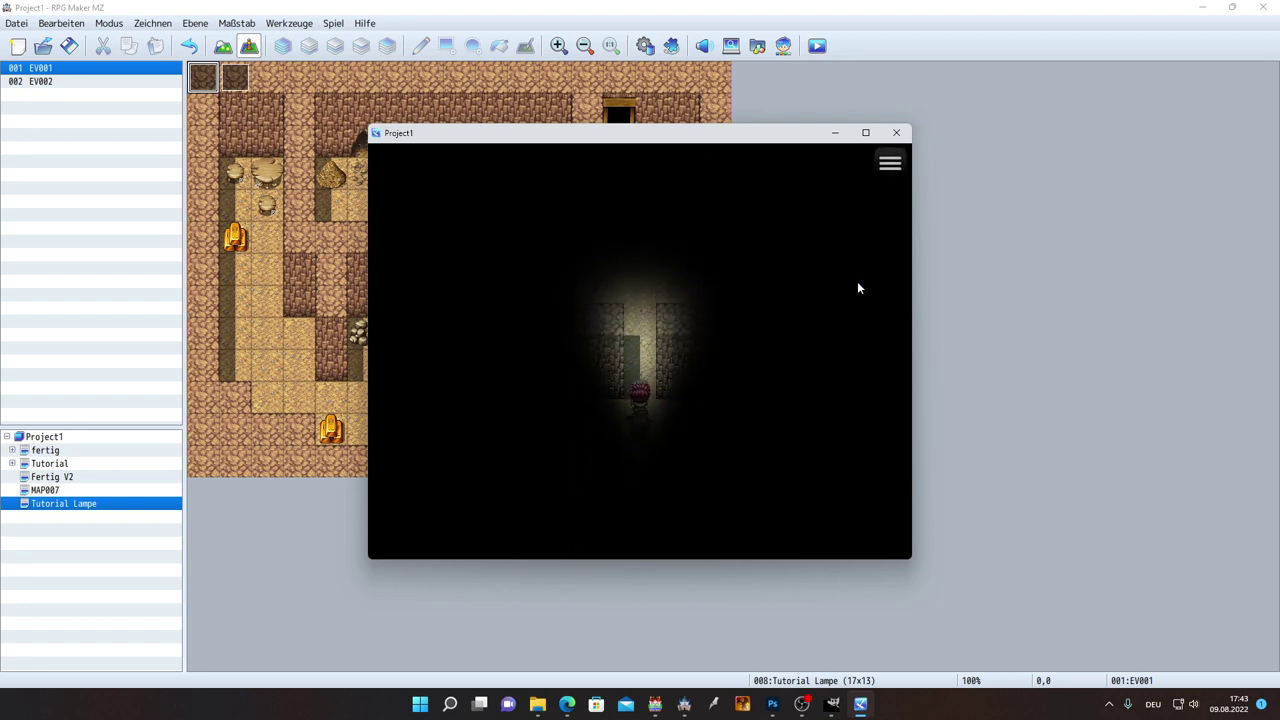
{"action": "key", "text": "Up"}
{"action": "key", "text": "Down"}
{"action": "key", "text": "Up"}
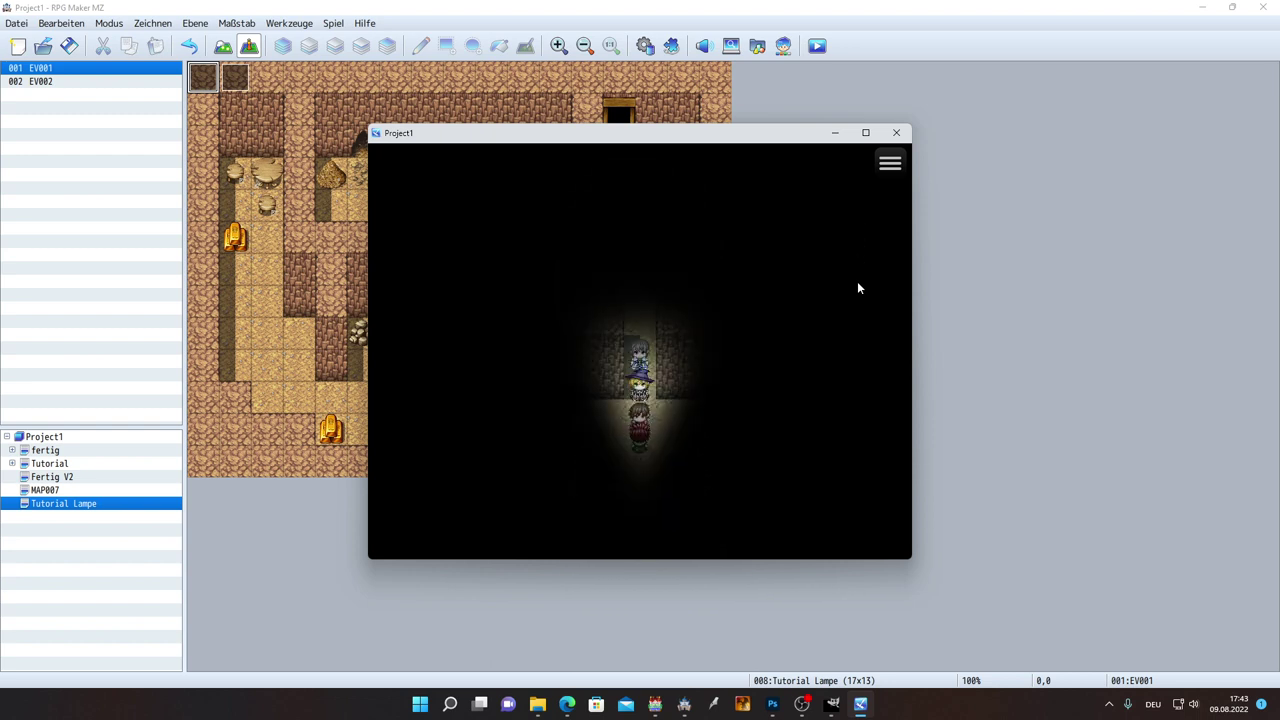
{"action": "key", "text": "Down"}
Step: Walk the character left and right to check the sideways light cones, and close the playtest
{"action": "key", "text": "Left"}
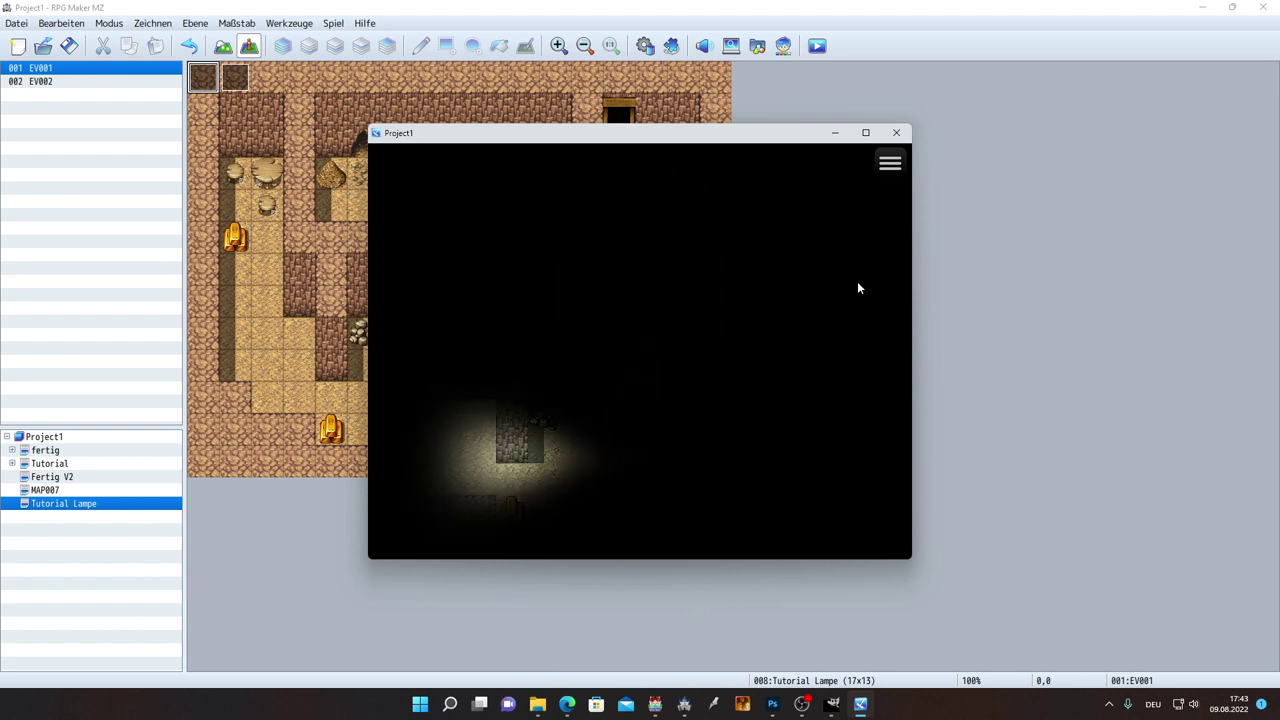
{"action": "key", "text": "Right"}
{"action": "key", "text": "Left"}
{"action": "key", "text": "Right"}
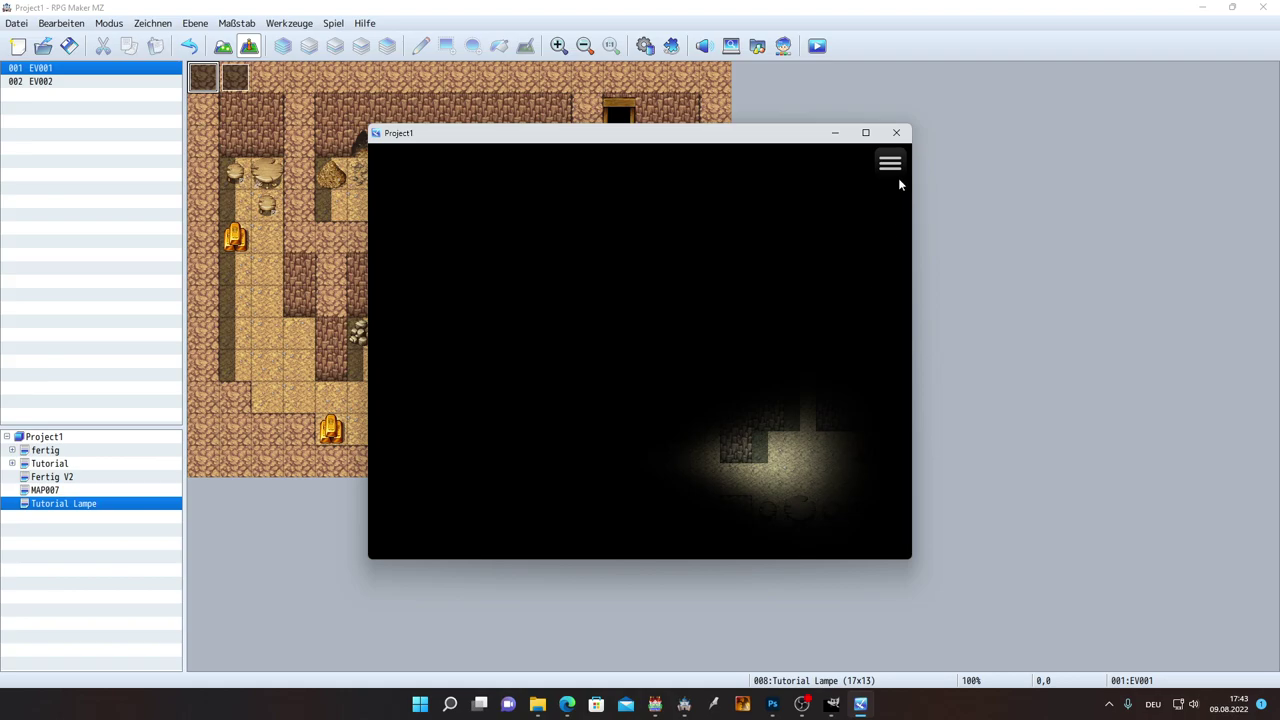
{"action": "left_click", "coordinate": [897, 133]}
Step: Switch to Photoshop and rotate the light cone layer Ebene 0 to -90° so the cone points right
{"action": "left_click", "coordinate": [787, 703]}
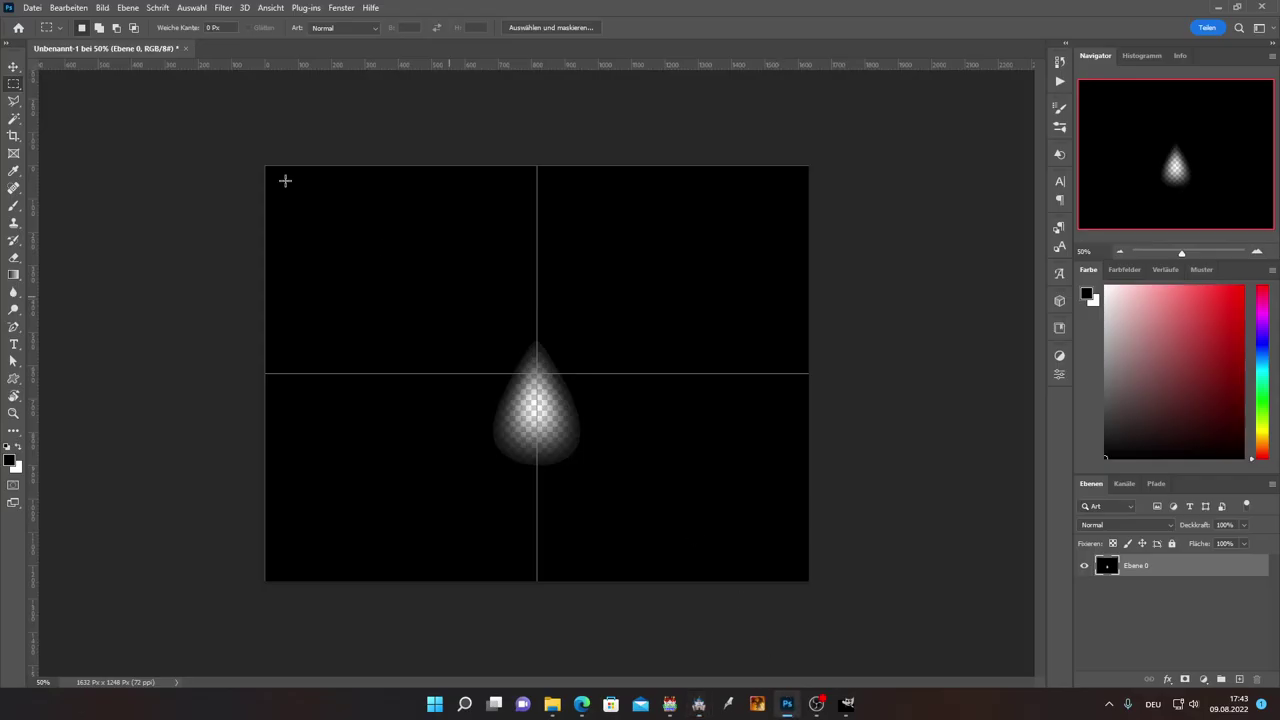
{"action": "left_click", "coordinate": [15, 67]}
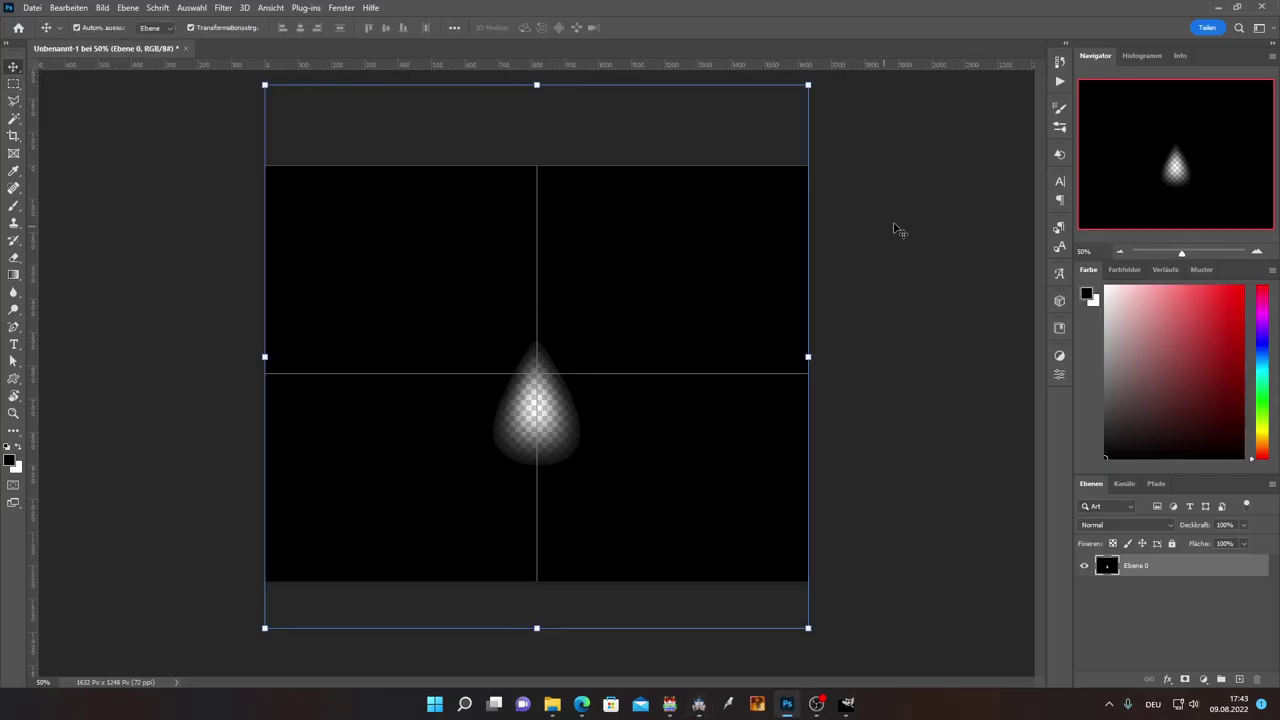
{"action": "left_click_drag", "start_coordinate": [830, 88], "coordinate": [257, 128]}
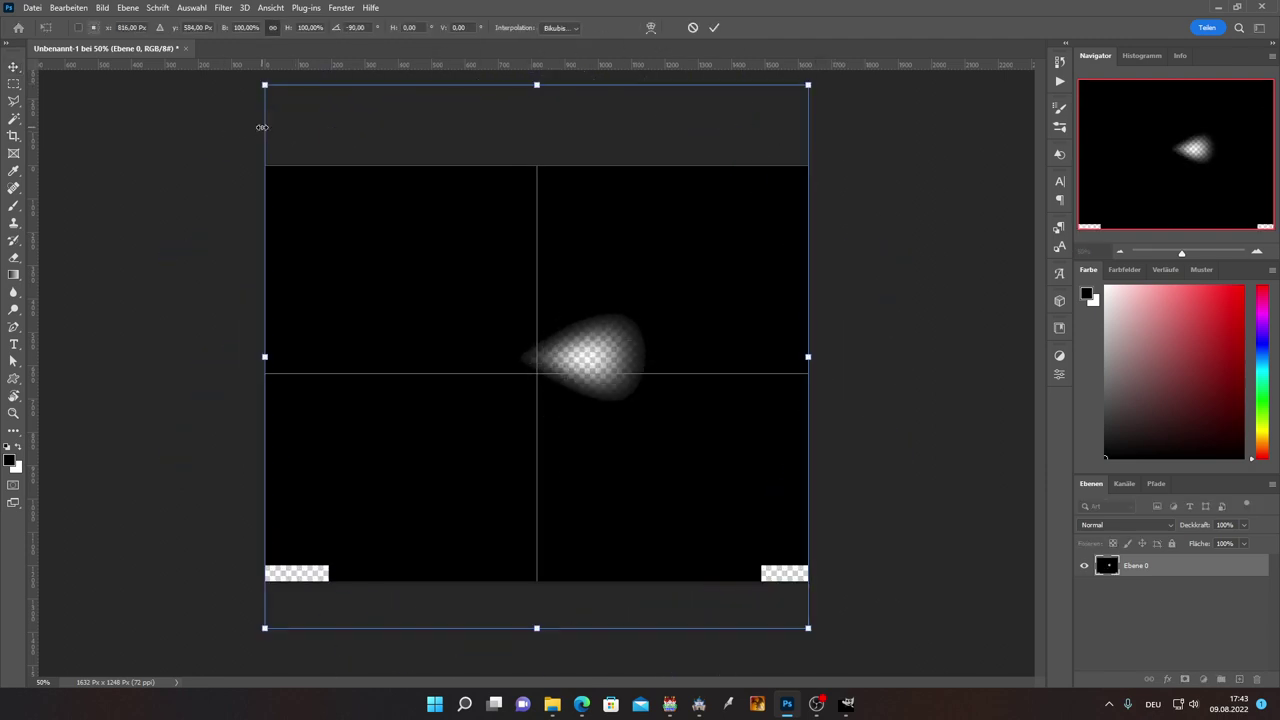
Step: Shift the rotated cone layer to X 776 px and Y 624 px, centring the cone on the horizontal guide
{"action": "key", "text": "shift+Down"}
{"action": "key", "text": "shift+Down"}
{"action": "key", "text": "shift+Down"}
{"action": "key", "text": "shift+Down"}
{"action": "key", "text": "shift+Down"}
{"action": "key", "text": "shift+Down"}
{"action": "key", "text": "shift+Down"}
{"action": "key", "text": "shift+Down"}
{"action": "key", "text": "shift+Up"}
{"action": "key", "text": "shift+Up"}
{"action": "key", "text": "shift+Up"}
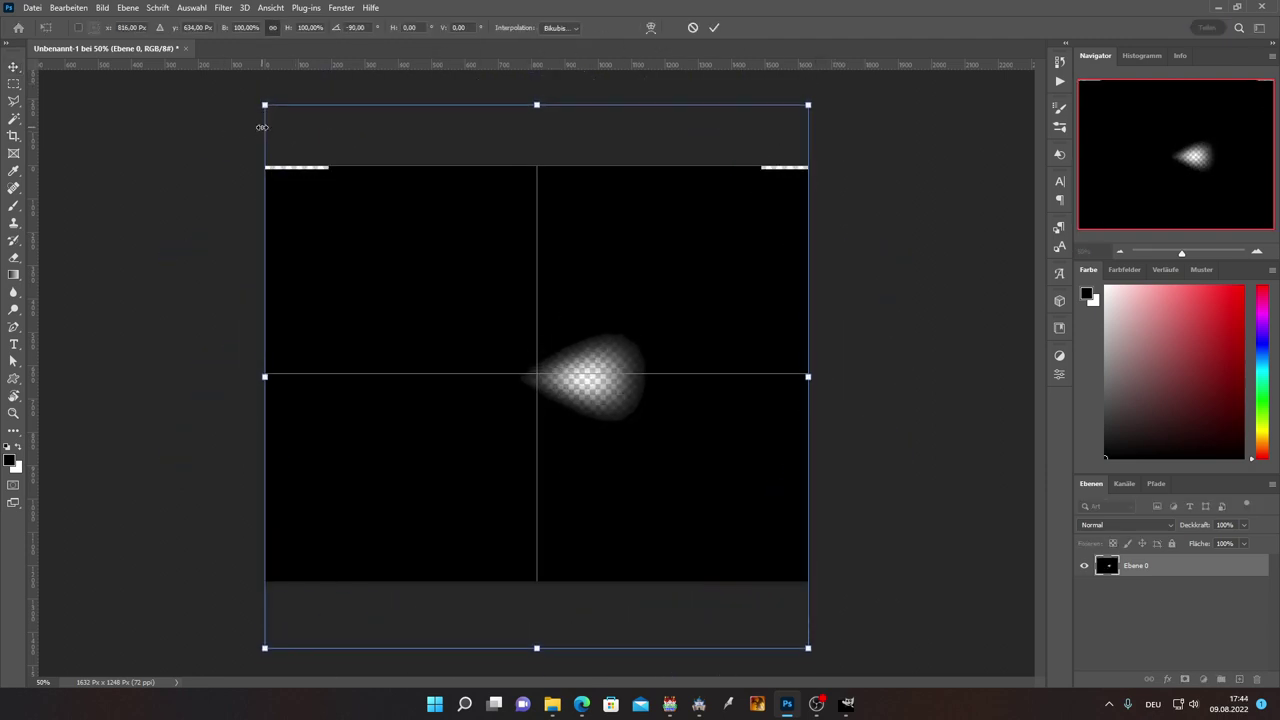
{"action": "key", "text": "shift+Up"}
{"action": "key", "text": "shift+Left"}
{"action": "key", "text": "shift+Left"}
{"action": "key", "text": "shift+Left"}
{"action": "key", "text": "shift+Left"}
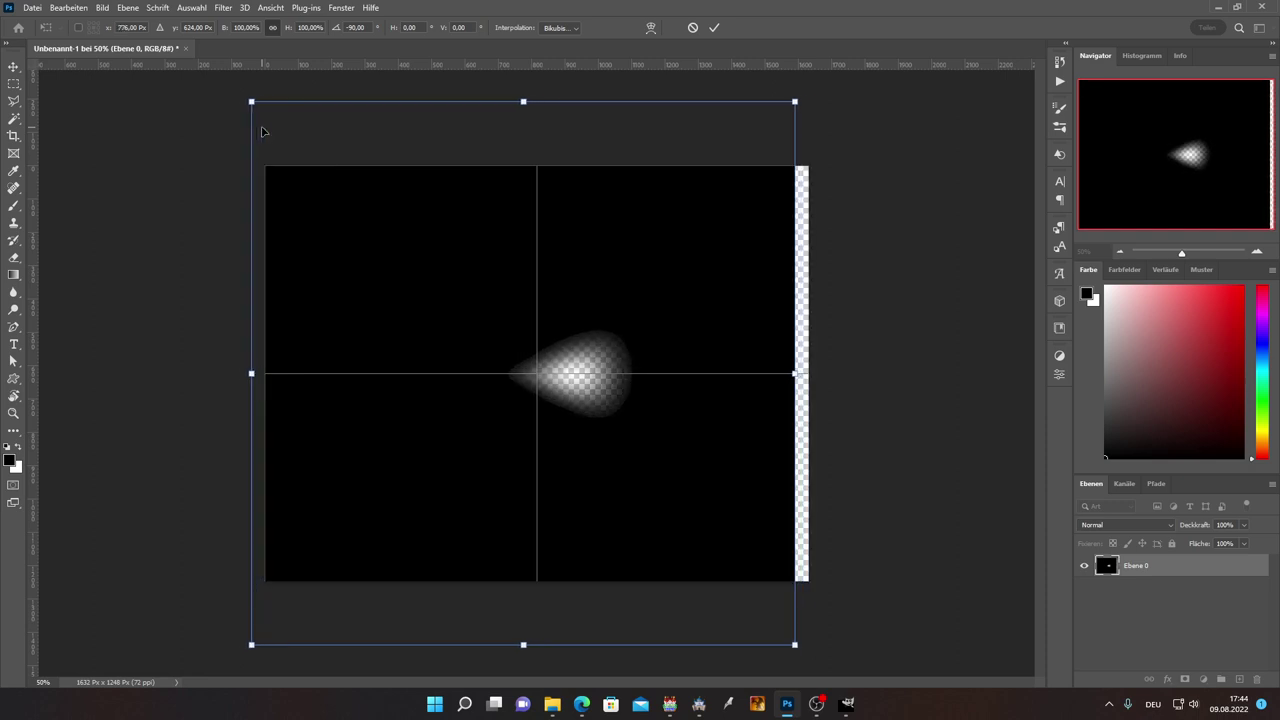